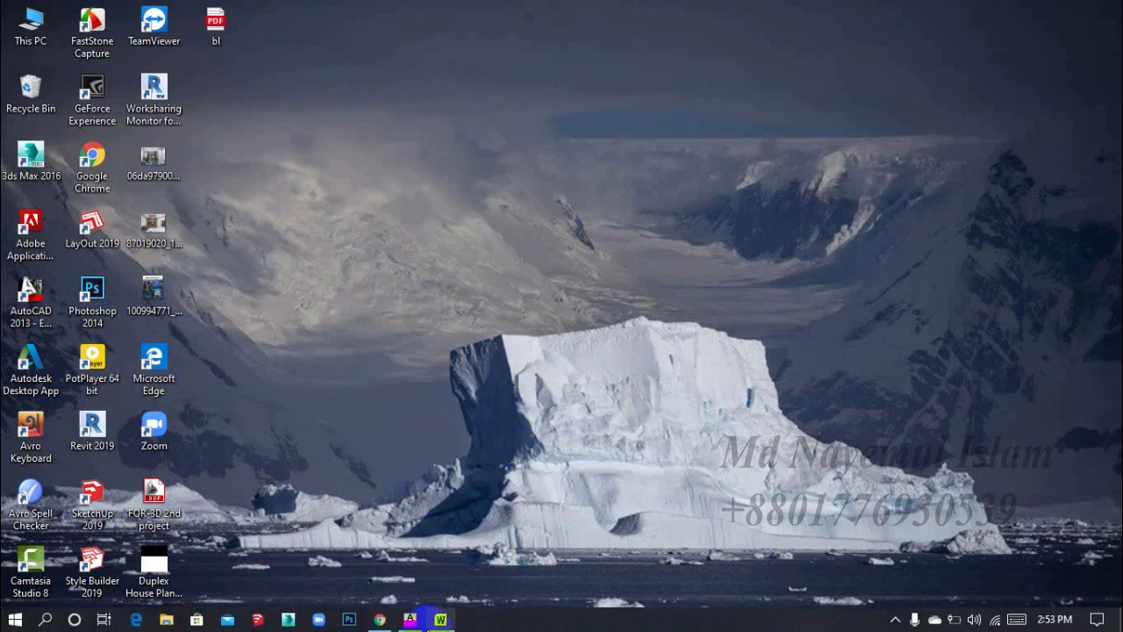
- Switch to AutoCAD and zoom in on the two rectangles in First Drawing (Durga).dwg
left_click(410, 619)
scroll(514, 364, "up", 5)
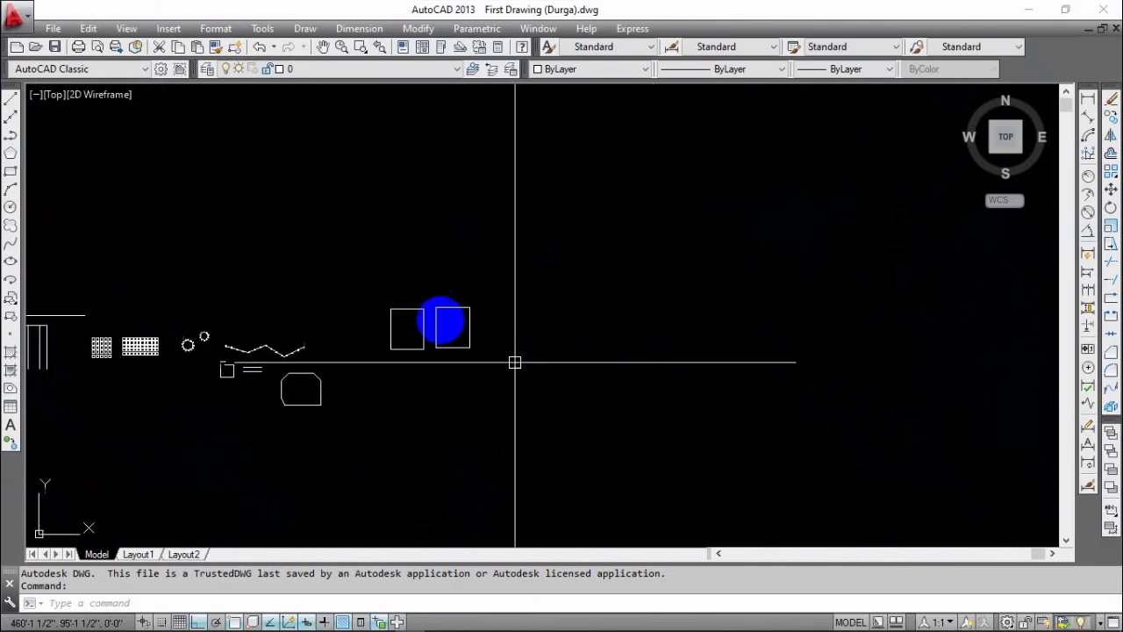
scroll(363, 378, "up", 2)
middle_click_drag(439, 386, 409, 389)
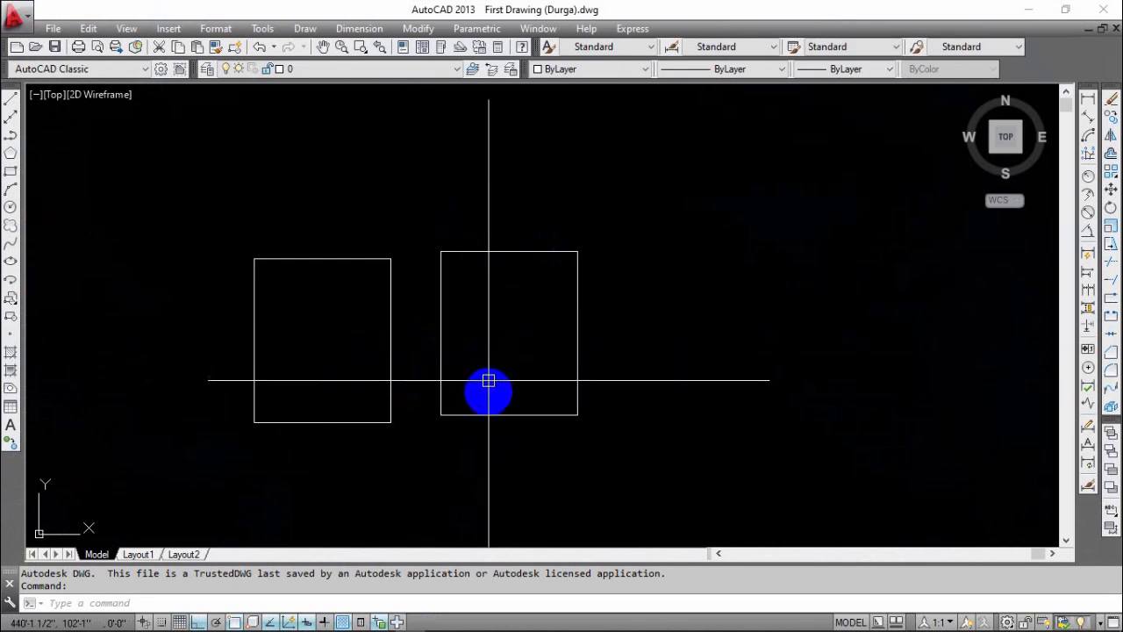
middle_click_drag(489, 380, 490, 365)
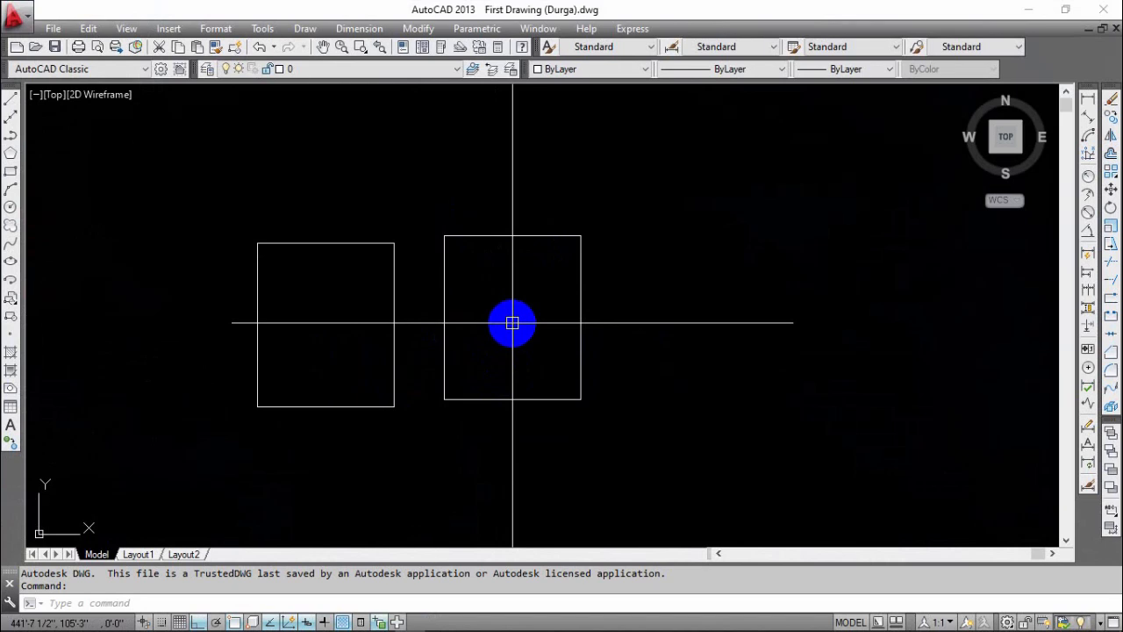
middle_click_drag(562, 329, 553, 341)
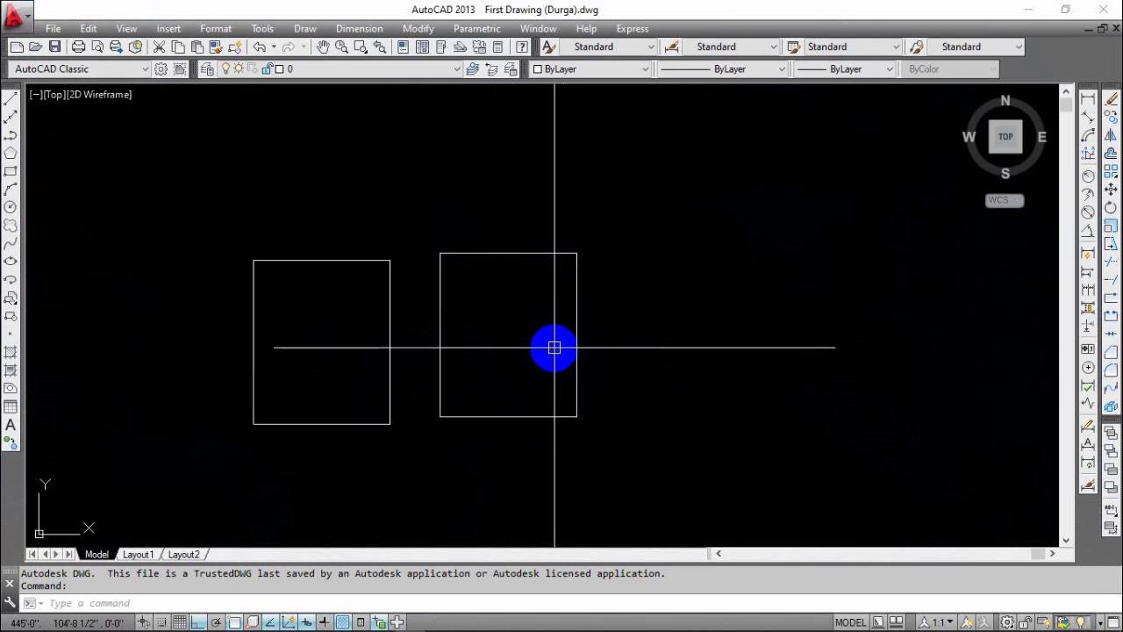
middle_click_drag(514, 375, 582, 381)
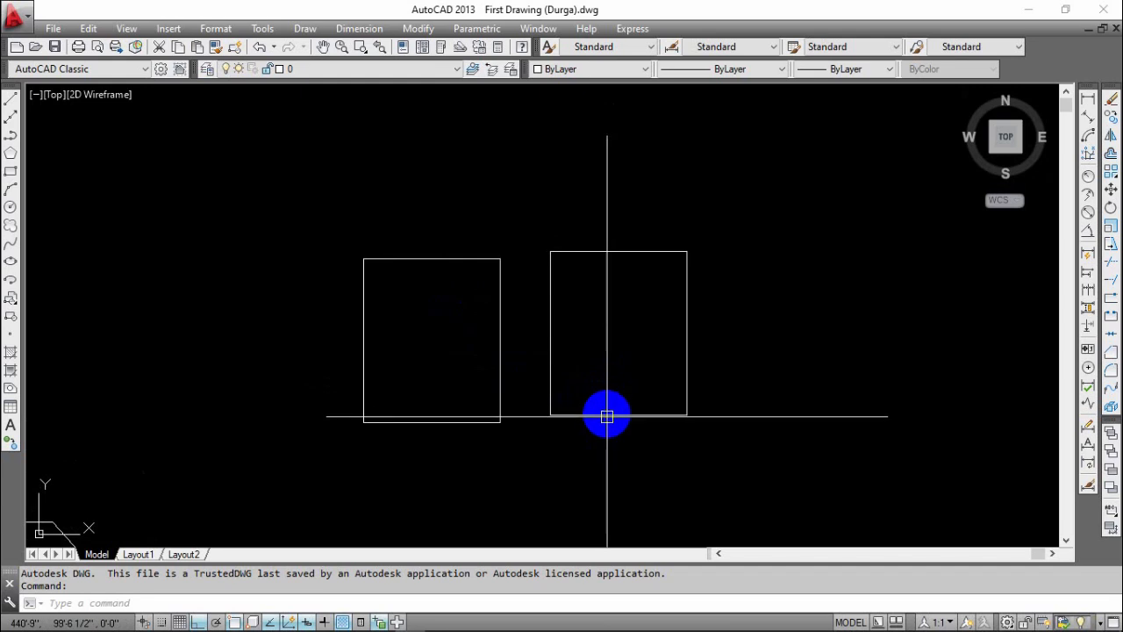
middle_click_drag(606, 404, 603, 391)
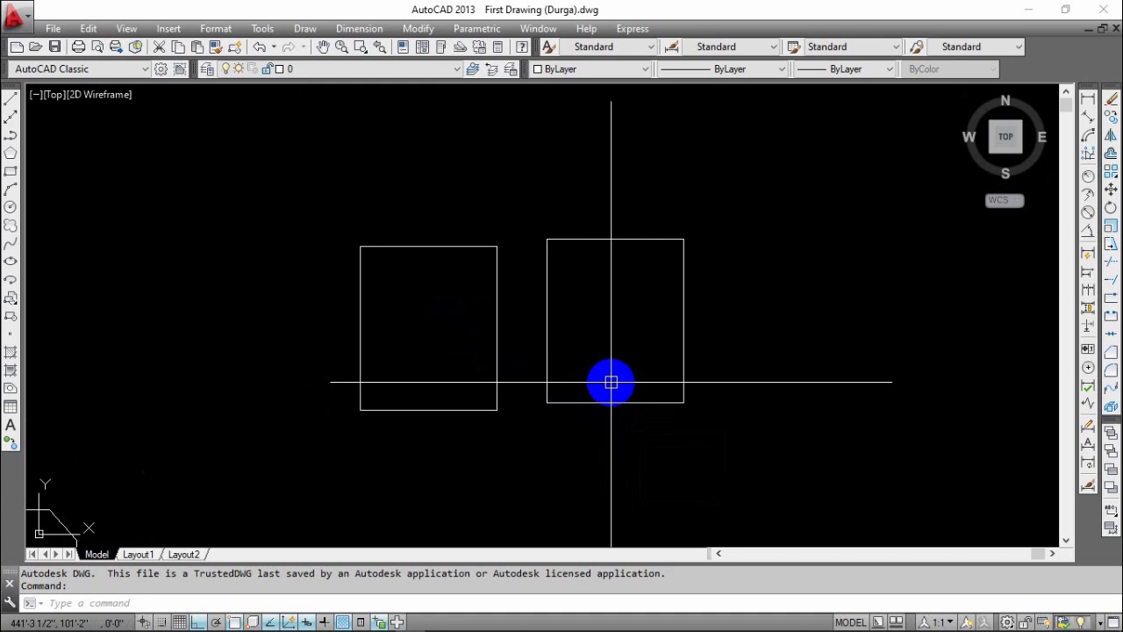
middle_click_drag(647, 369, 643, 373)
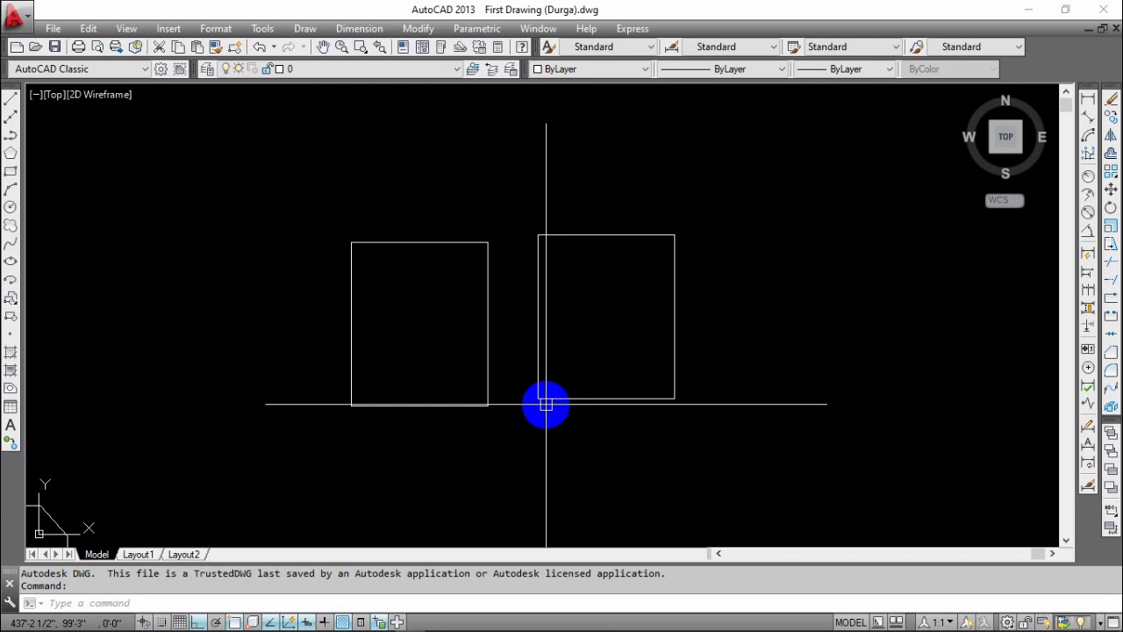
scroll(586, 359, "down", 3)
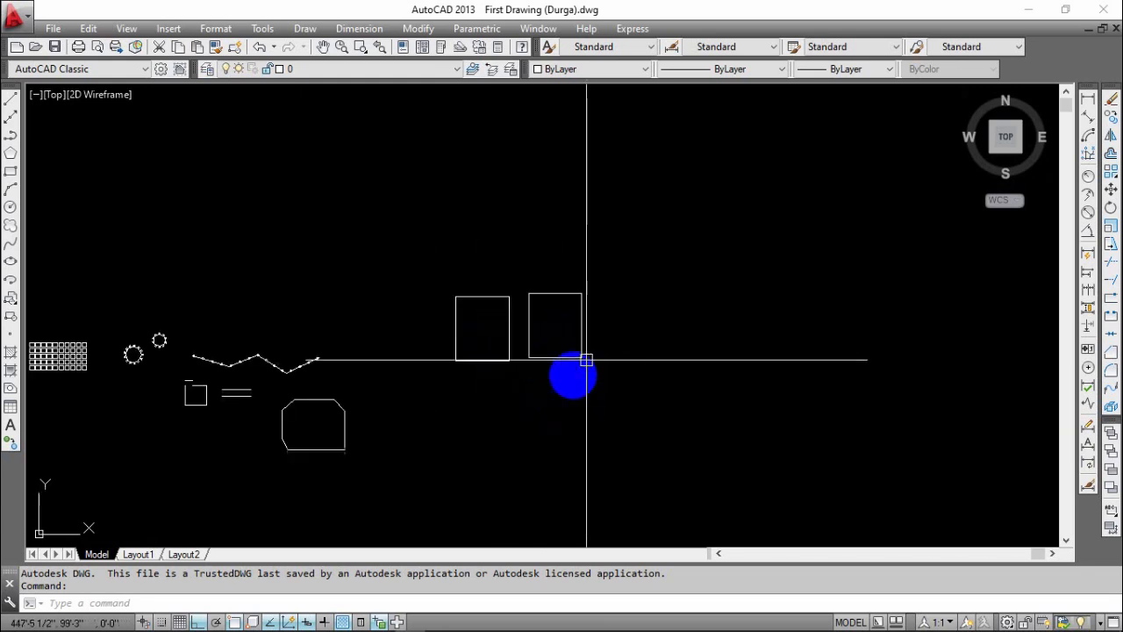
scroll(541, 392, "up", 4)
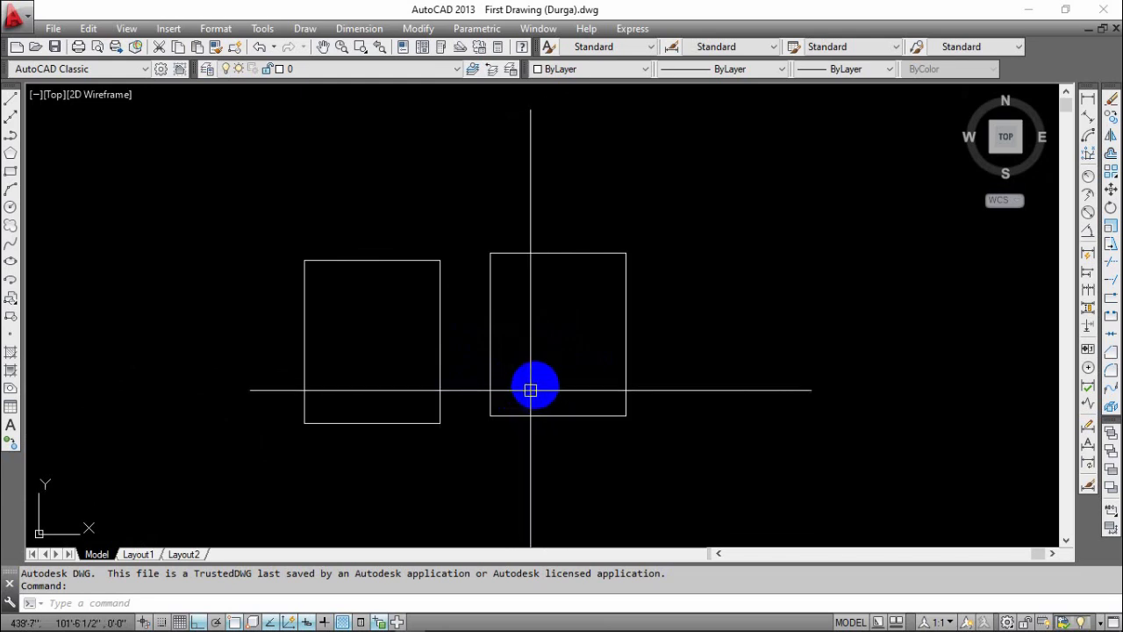
- Erase the two side-by-side rectangles from the drawing
mouse_move(550, 381)
middle_mouse_down()
mouse_move(540, 320)
mouse_move(594, 344)
mouse_move(583, 348)
mouse_move(579, 291)
middle_mouse_up()
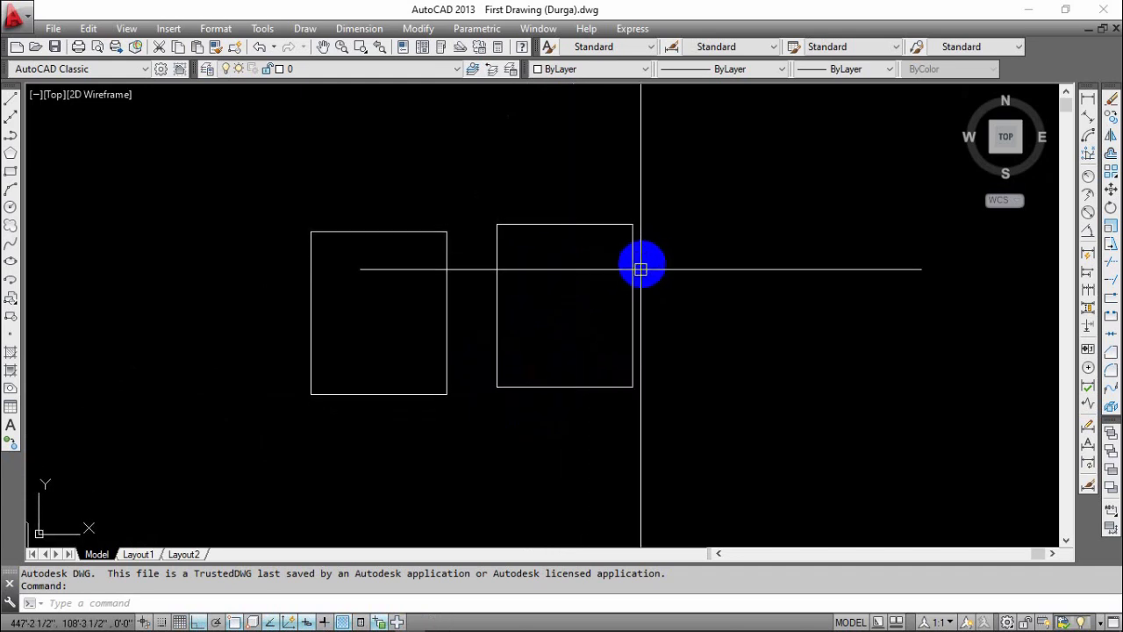
left_click(664, 205)
left_click(214, 450)
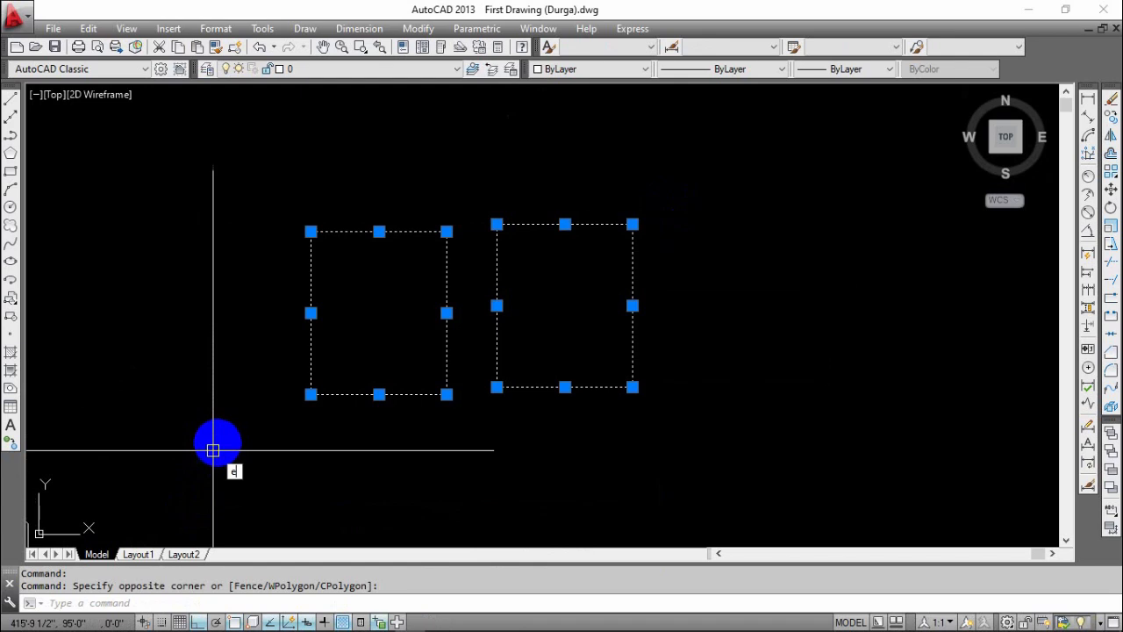
key("Return")
middle_click_drag(476, 401, 431, 421)
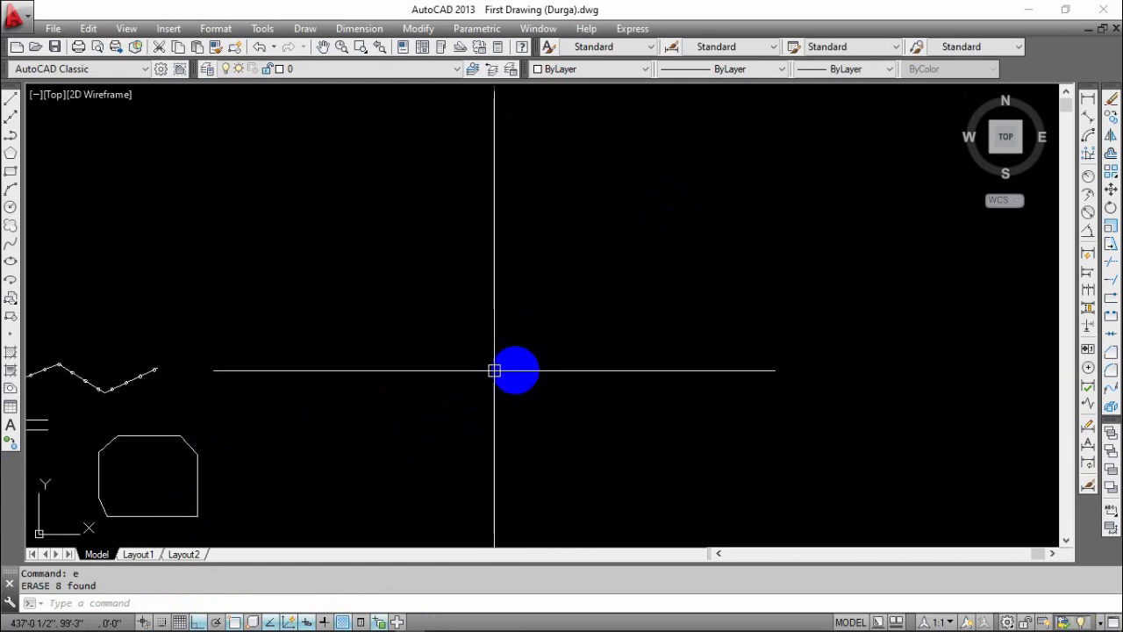
- Open the recent drawing Dosh maail 2017.02.11.dwg and zoom in on the upper end of the yellow-bordered floor plan
left_click(12, 21)
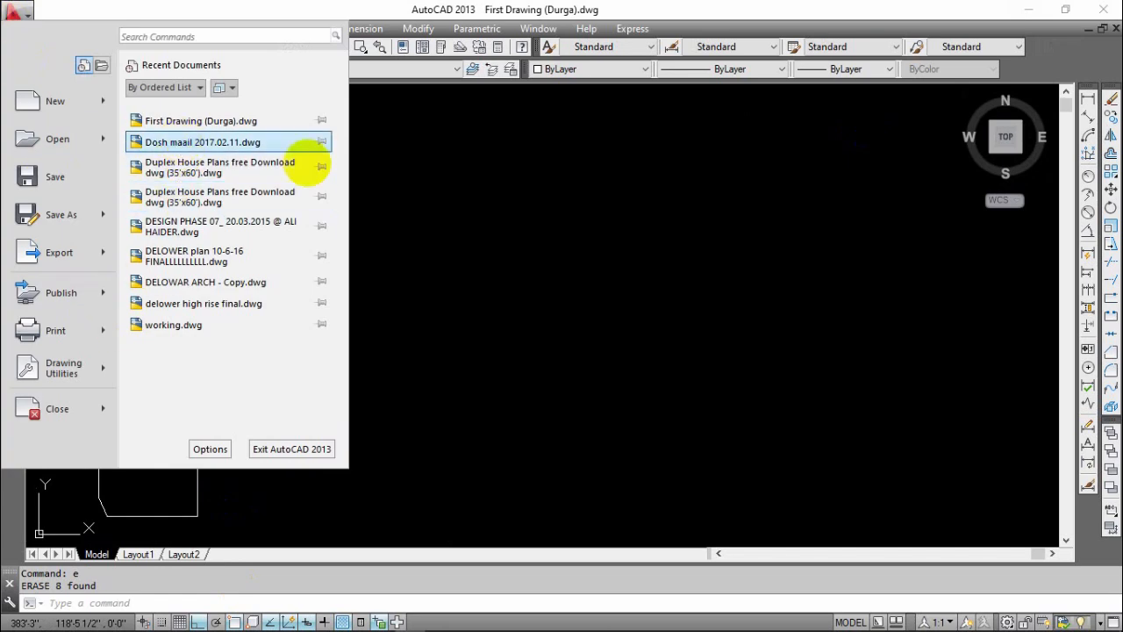
left_click(295, 140)
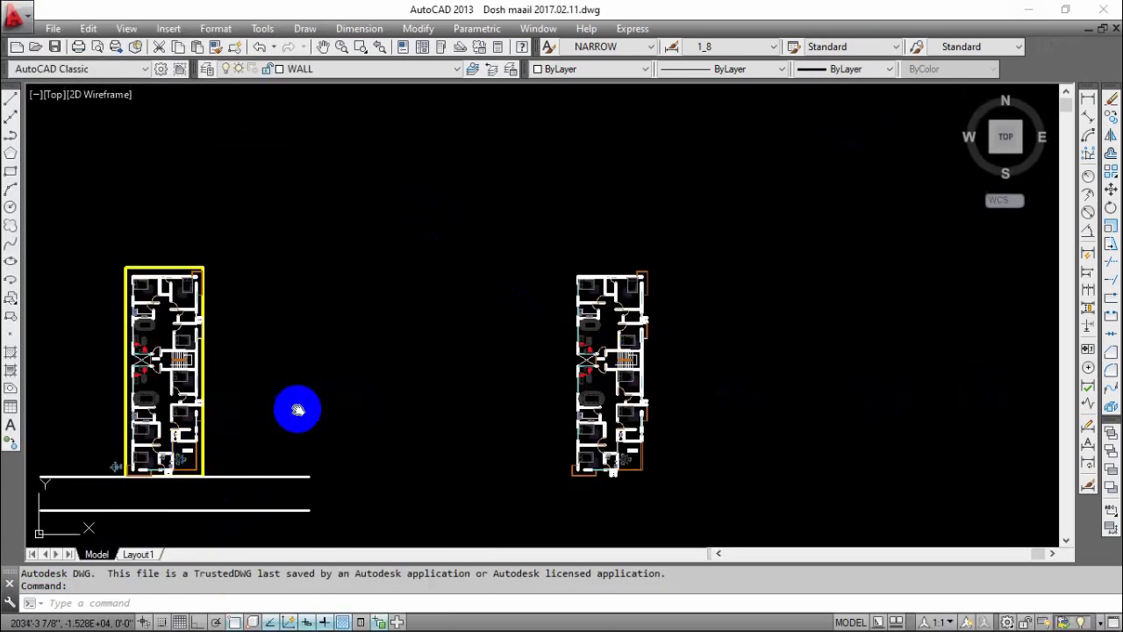
middle_click_drag(296, 406, 541, 338)
scroll(447, 296, "up", 8)
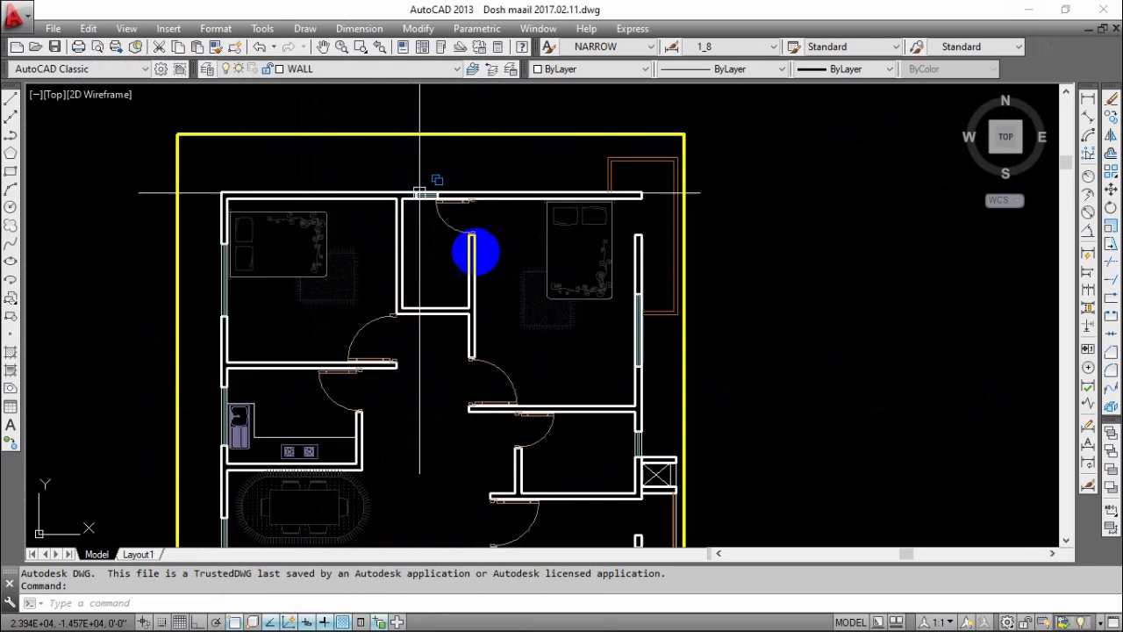
- Select the two upper exterior wall lines of the yellow-bordered floor plan to inspect them, and clear the selection
mouse_move(516, 285)
middle_mouse_down()
mouse_move(504, 330)
mouse_move(519, 308)
middle_mouse_up()
scroll(537, 324, "down", 5)
scroll(502, 289, "up", 5)
middle_click_drag(549, 252, 413, 278)
scroll(413, 278, "up", 7)
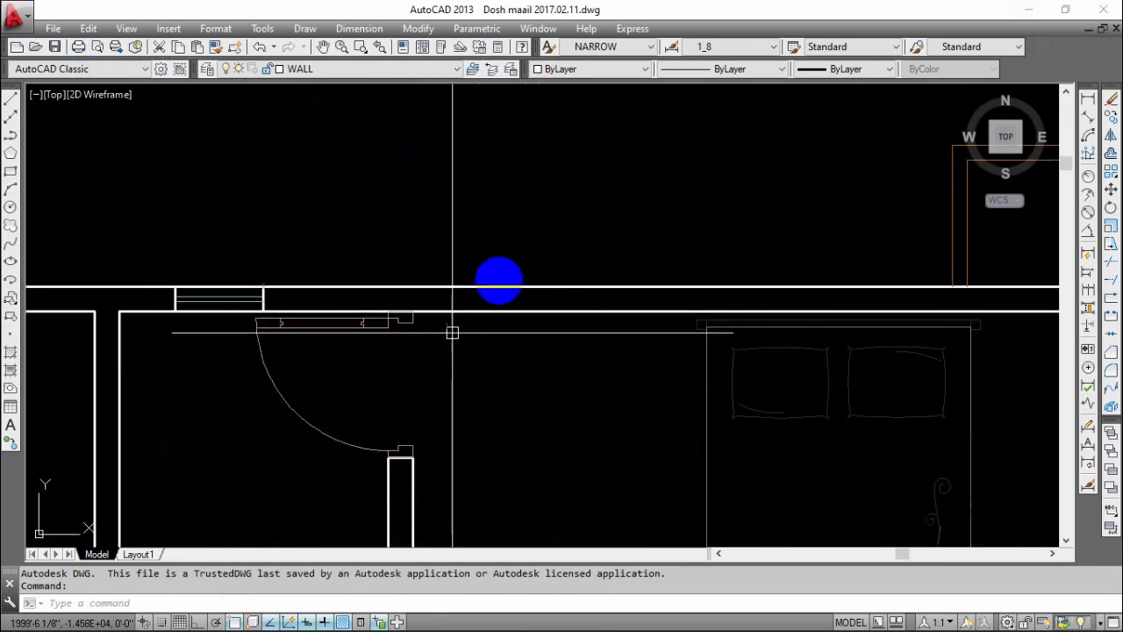
left_click(540, 221)
left_click(524, 378)
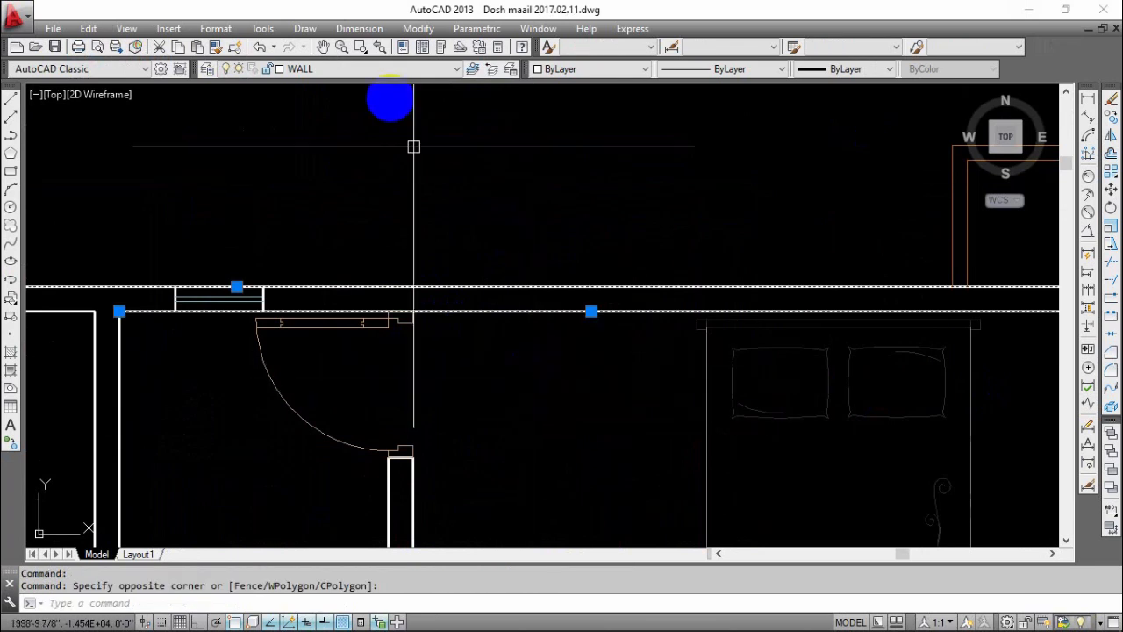
scroll(544, 324, "down", 5)
middle_click_drag(622, 456, 506, 366)
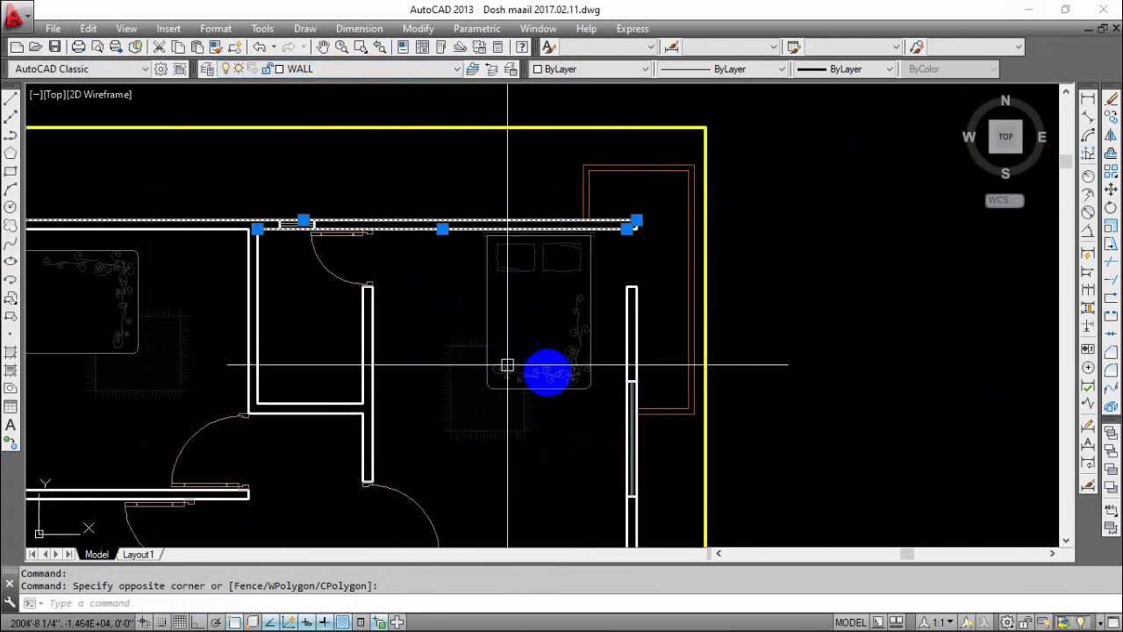
key("Escape")
- Select the bed in the upper bedroom and the small room's swing door in turn to inspect them, clearing each selection
left_click(590, 327)
key("Escape")
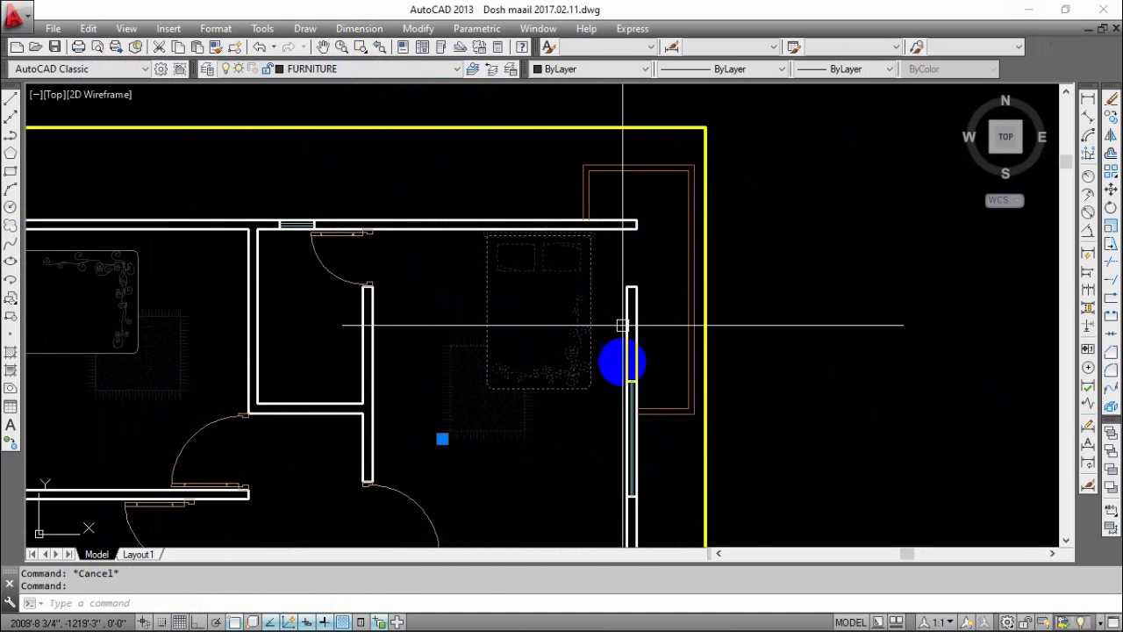
middle_click_drag(620, 355, 500, 338)
left_click(199, 247)
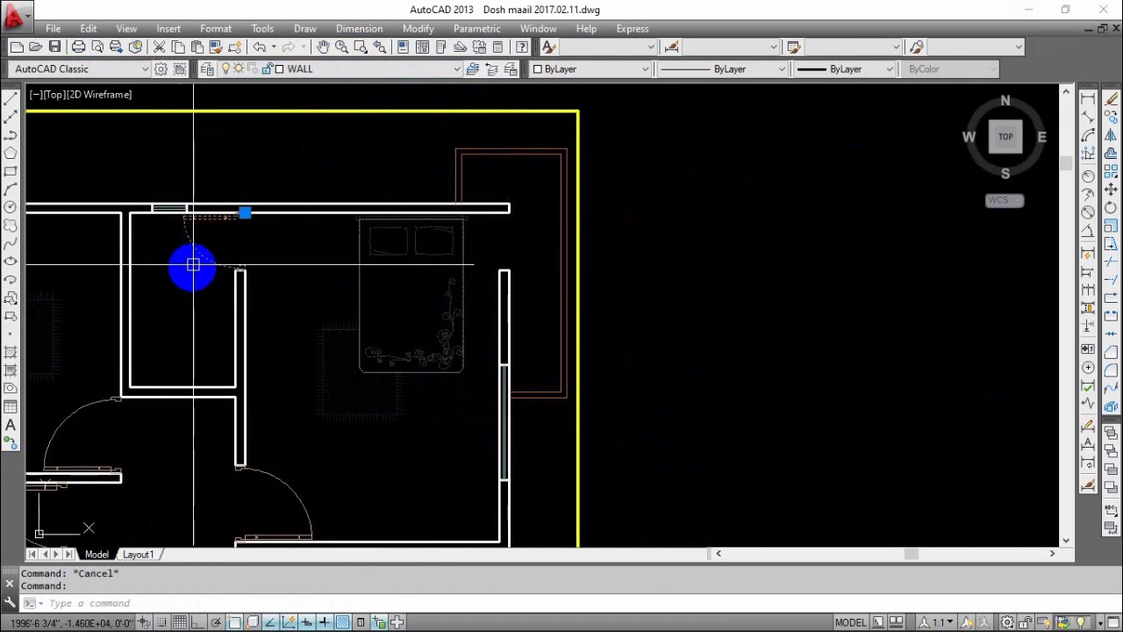
middle_click_drag(190, 261, 290, 292)
key("Escape")
left_click(319, 290)
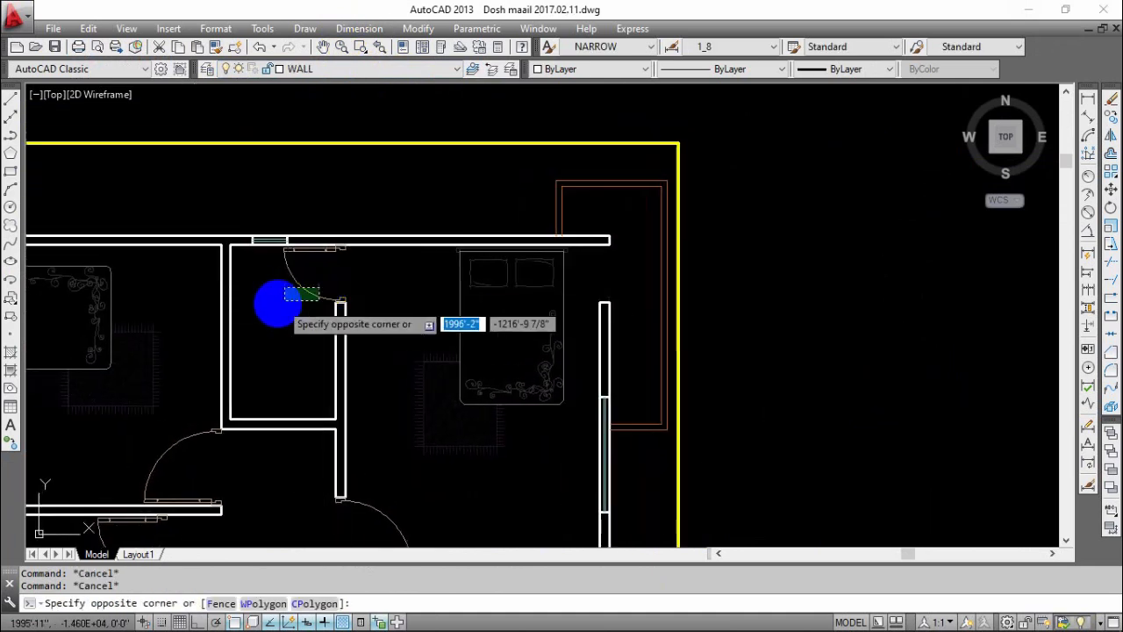
left_click(278, 303)
key("Escape")
- Examine the rest of the floor plan, including the lobby, staircase and surrounding rooms
middle_click_drag(503, 366, 607, 332)
scroll(608, 332, "down", 4)
middle_click_drag(474, 527, 454, 356)
scroll(442, 435, "up", 4)
middle_click_drag(442, 435, 361, 310)
middle_click_drag(665, 373, 526, 330)
scroll(532, 300, "down", 2)
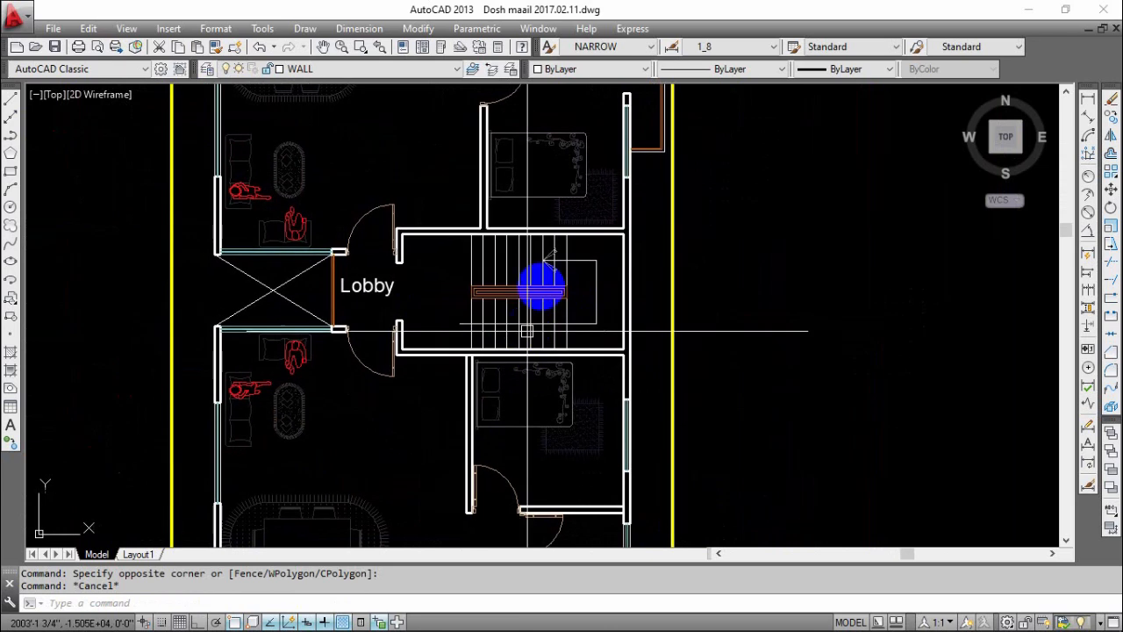
scroll(544, 285, "up", 4)
scroll(568, 314, "down", 6)
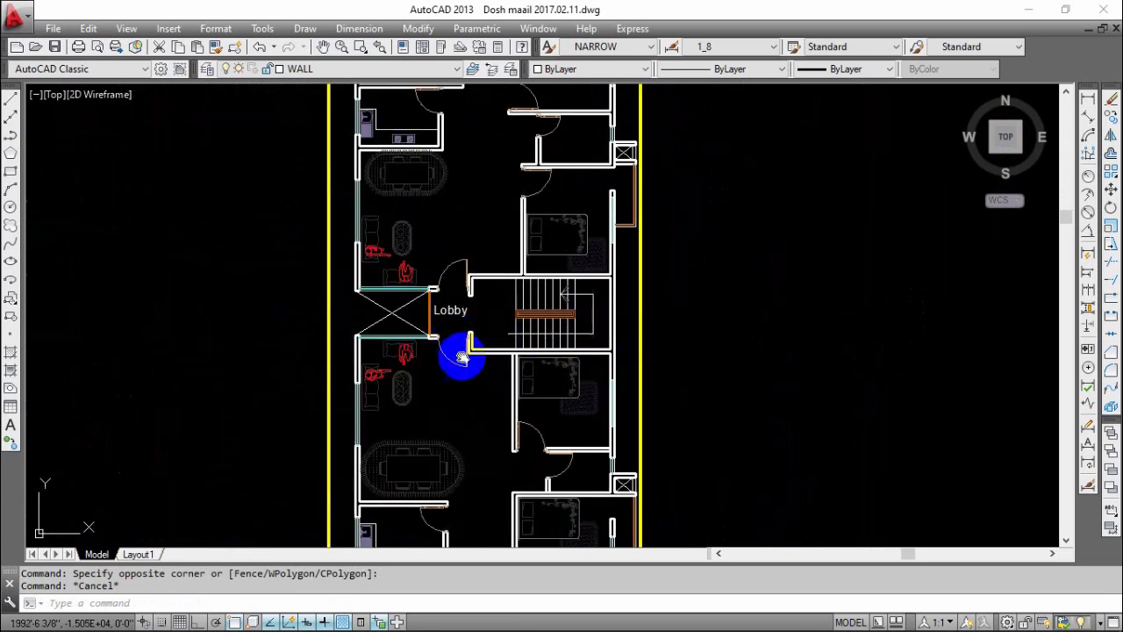
middle_click_drag(462, 356, 470, 400)
scroll(414, 373, "up", 2)
middle_click_drag(512, 358, 529, 520)
middle_click_drag(522, 370, 513, 465)
- Select the lines of the window beside the kitchen sink to inspect their layer, and clear the selection
scroll(316, 283, "up", 8)
left_click(575, 197)
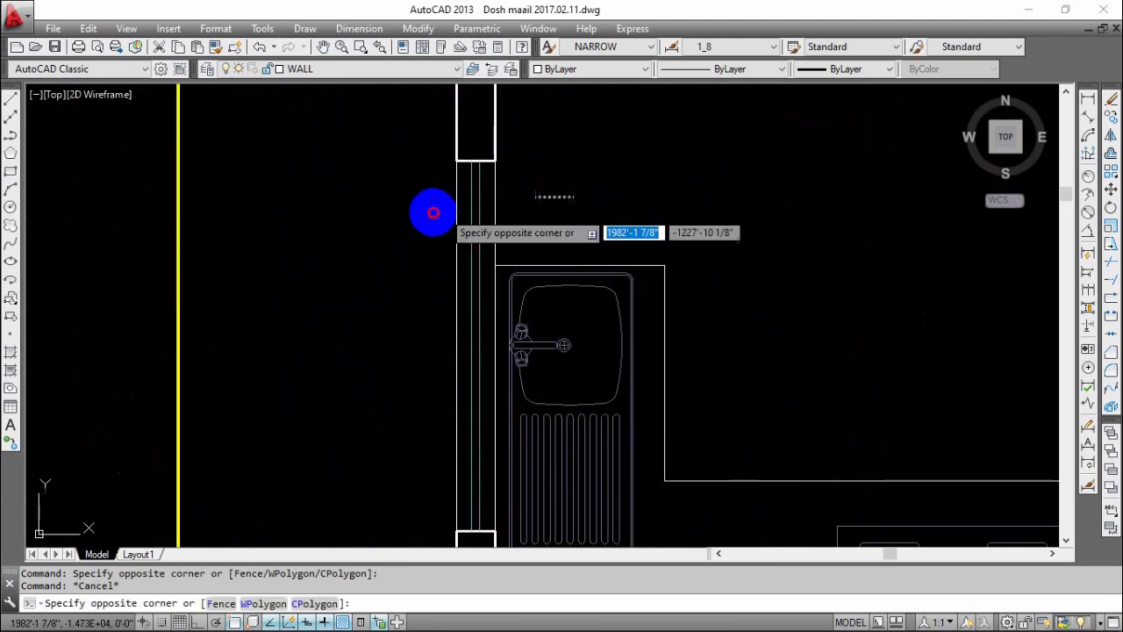
left_click(434, 212)
key("Escape")
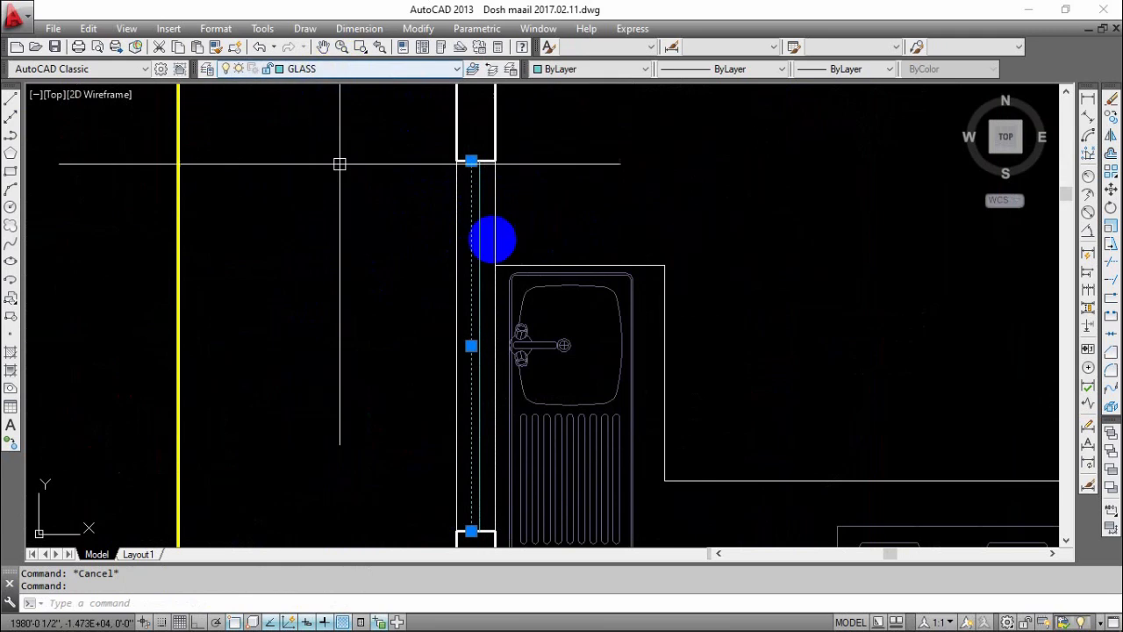
key("Escape")
key("Escape")
scroll(562, 206, "down", 8)
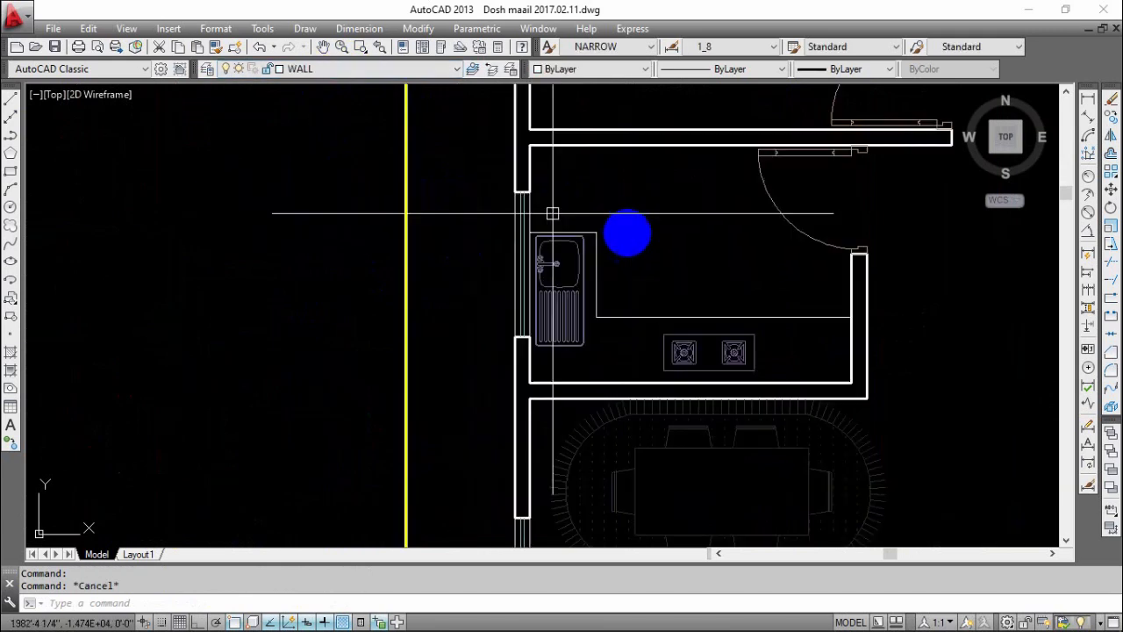
- Inspect a red column in the middle irregular-plot floor plan by selecting the red block reference among its overlapping objects
scroll(534, 347, "down", 10)
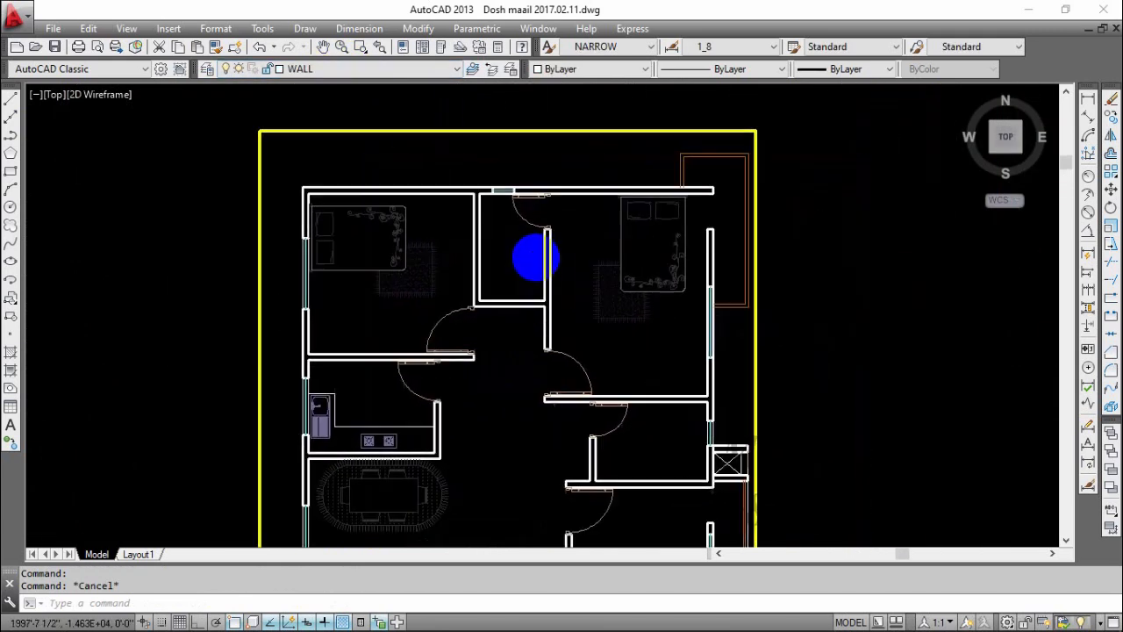
scroll(453, 288, "up", 10)
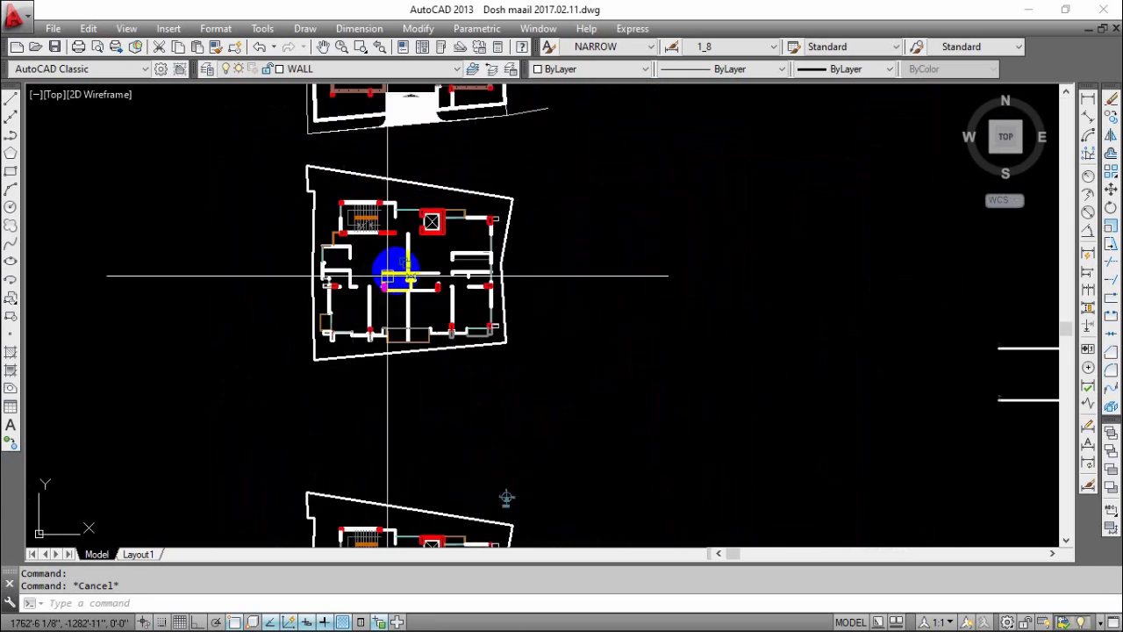
left_click(529, 235)
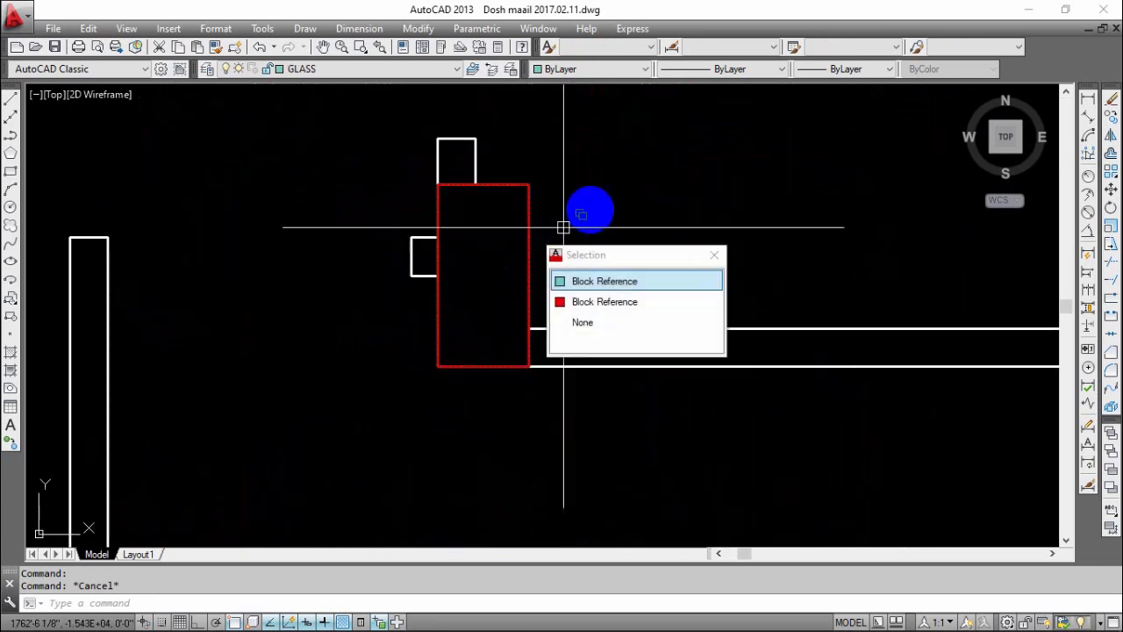
left_click(579, 205)
left_click(526, 230)
key("Escape")
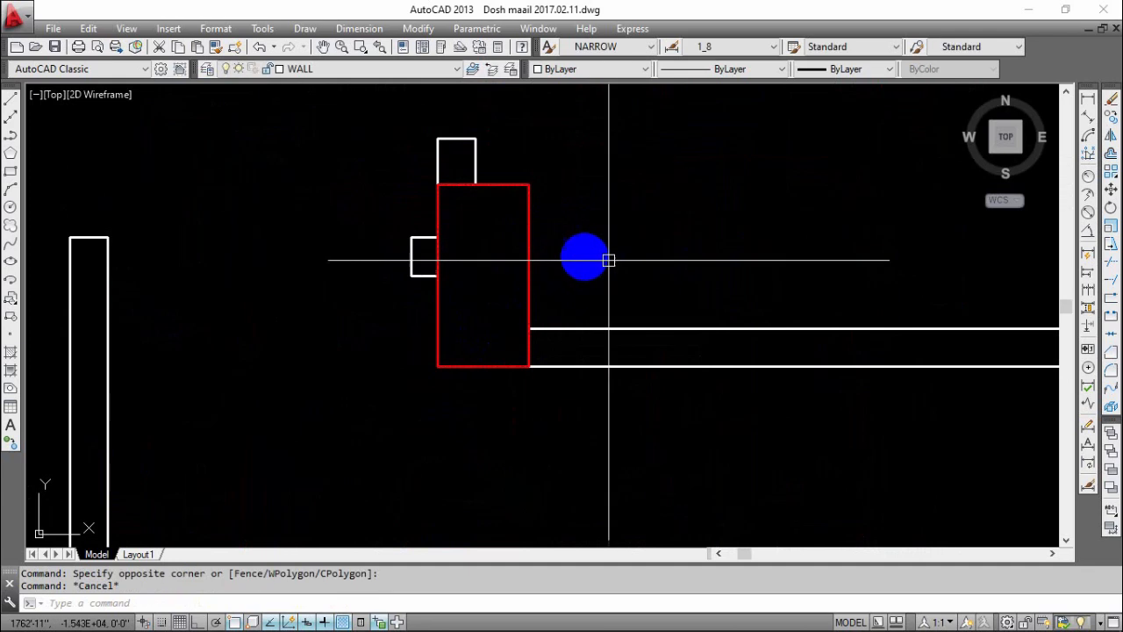
left_click(555, 237)
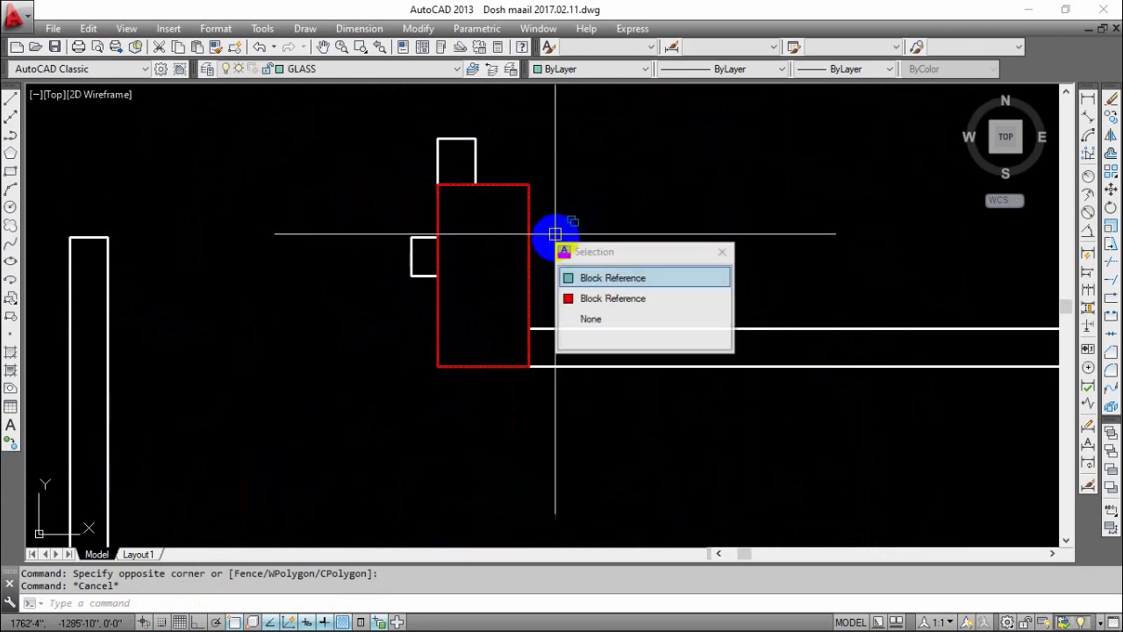
left_click(625, 299)
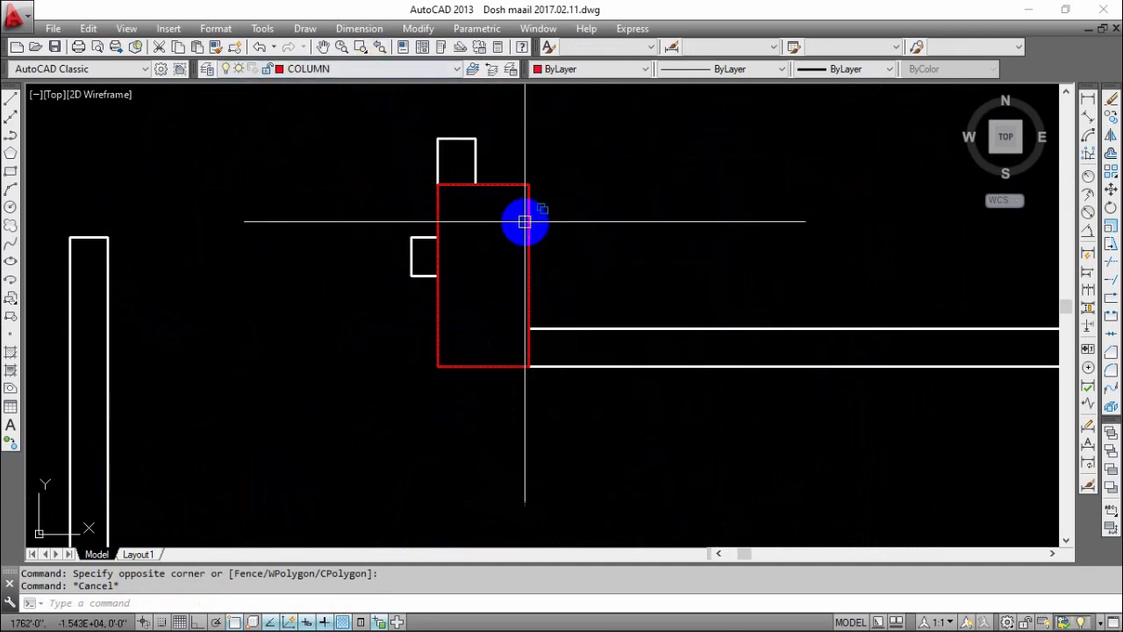
- Examine the other columns highlighted with the selected block and the overall arrangement of the floor plans
scroll(527, 221, "down", 7)
middle_click_drag(496, 399, 453, 364)
middle_click_drag(254, 403, 305, 401)
scroll(314, 390, "up", 6)
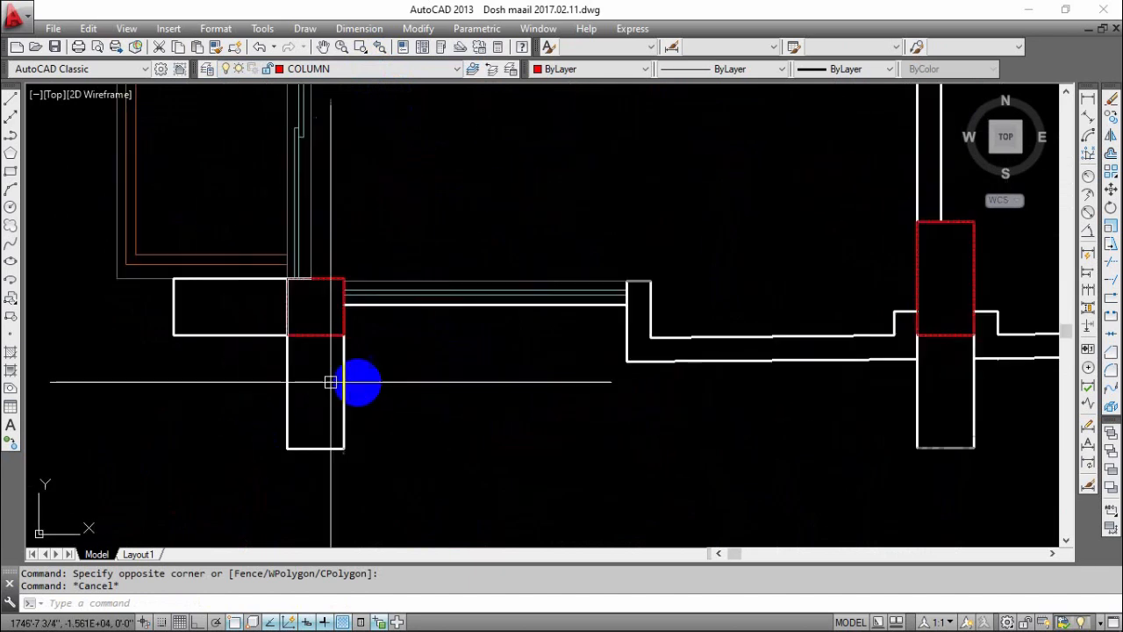
middle_click_drag(381, 359, 260, 356)
scroll(420, 313, "down", 4)
scroll(582, 321, "down", 10)
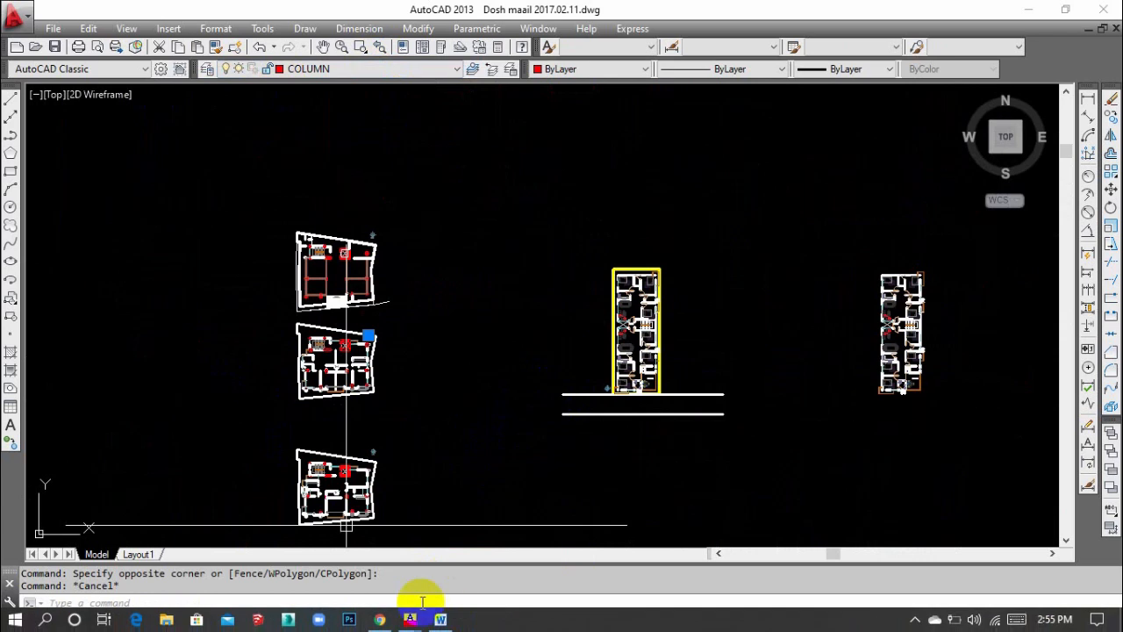
- Switch back to the open drawing First Drawing (Durga).dwg
left_click(409, 625)
left_click(357, 554)
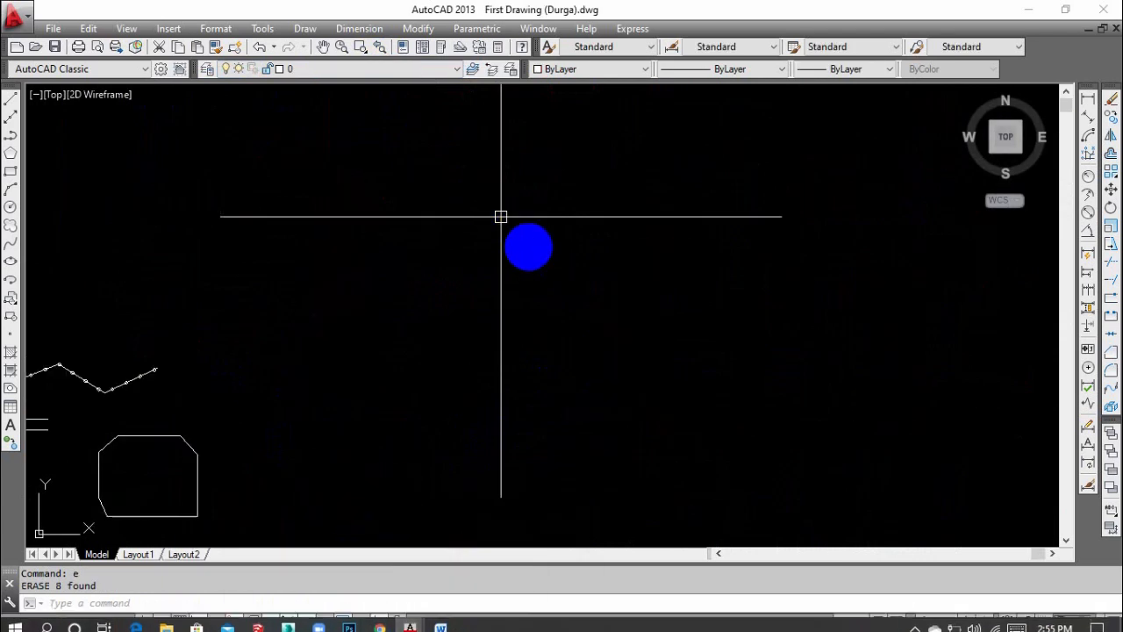
middle_click_drag(617, 271, 597, 245)
scroll(544, 266, "down", 5)
mouse_move(444, 310)
middle_mouse_down()
mouse_move(482, 287)
mouse_move(525, 291)
mouse_move(517, 344)
mouse_move(464, 363)
middle_mouse_up()
scroll(482, 288, "up", 2)
scroll(527, 292, "up", 2)
scroll(523, 316, "up", 2)
scroll(544, 308, "down", 4)
scroll(516, 344, "up", 2)
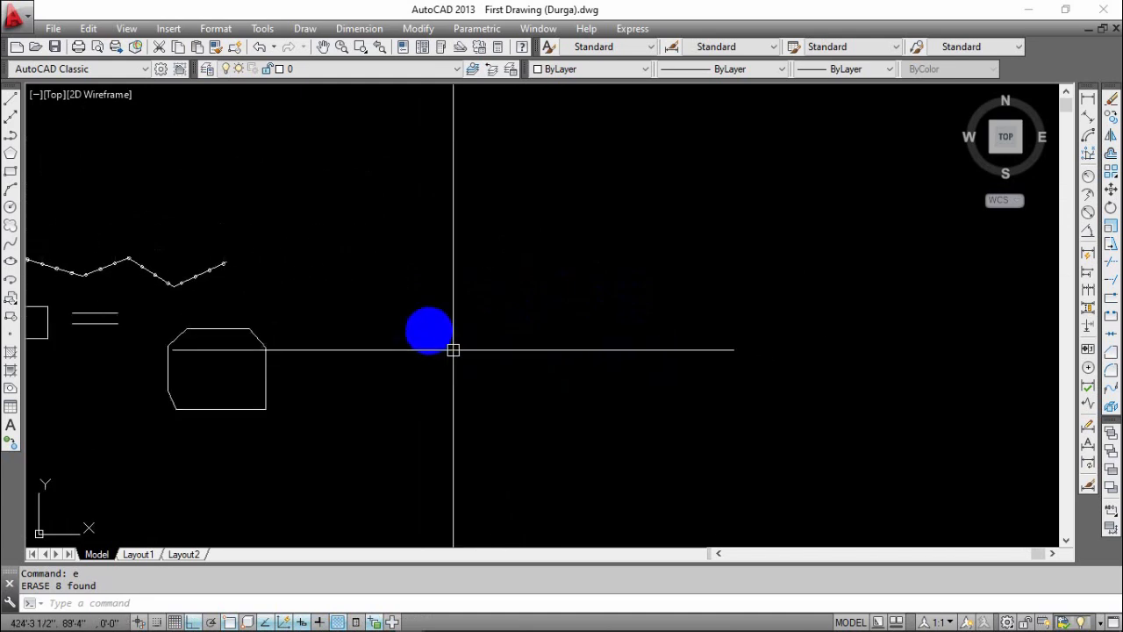
middle_click_drag(462, 291, 361, 279)
scroll(403, 273, "up", 2)
scroll(477, 275, "down", 2)
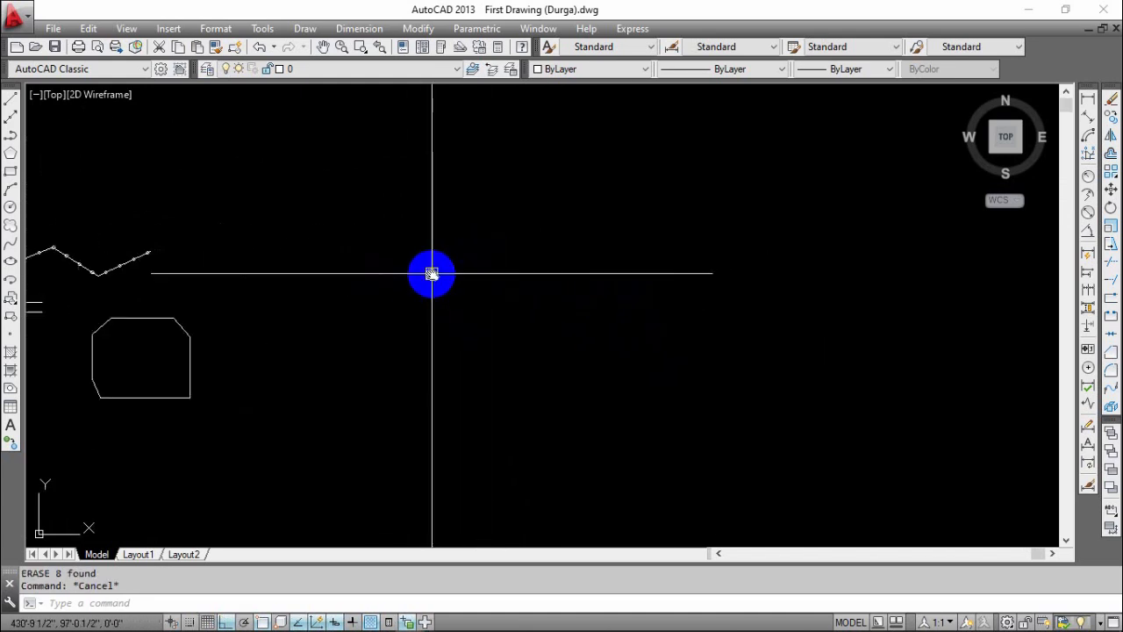
middle_click_drag(432, 273, 419, 299)
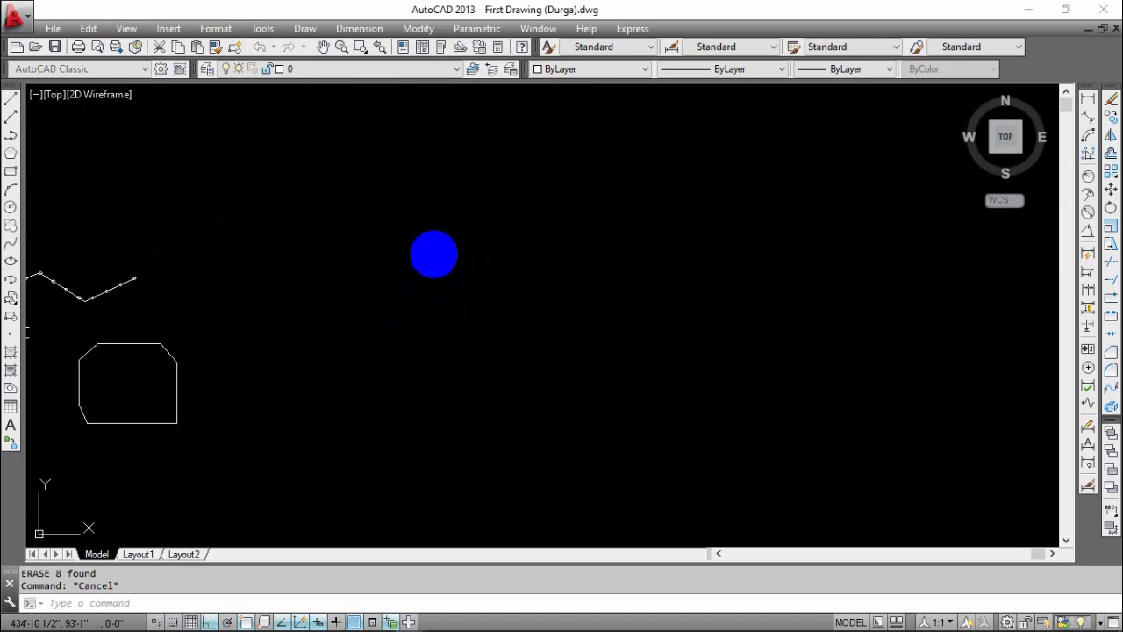
type("c")
key("Return")
left_click(418, 202)
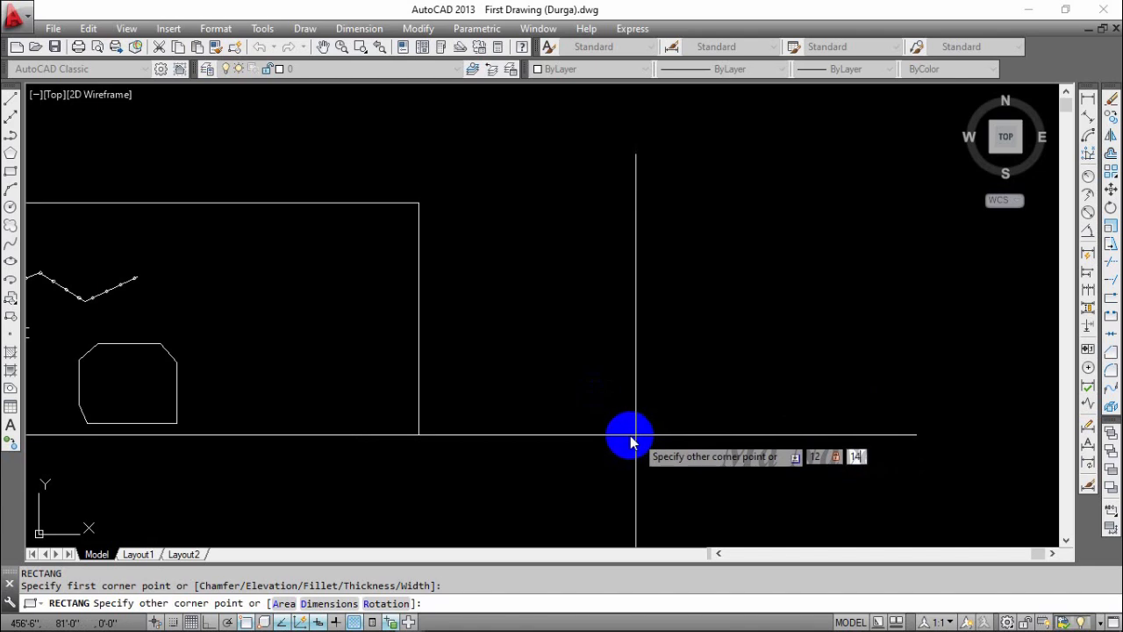
key("Escape")
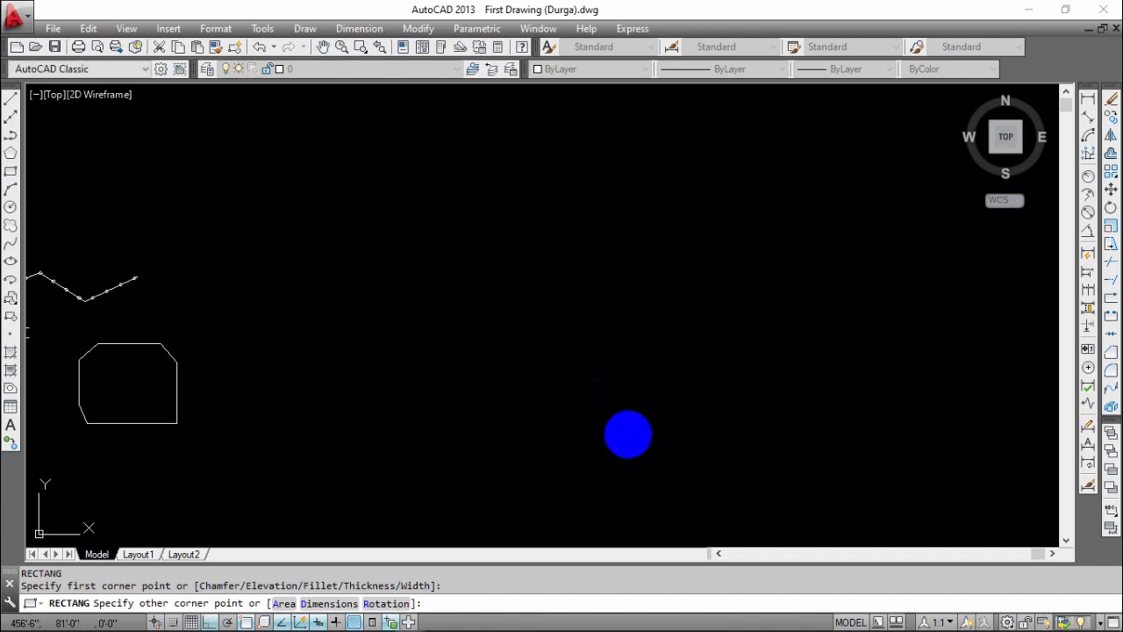
- Draw a rectangle 12' wide and 14' high in the empty area to the right of the chamfered shape
type("c")
key("Return")
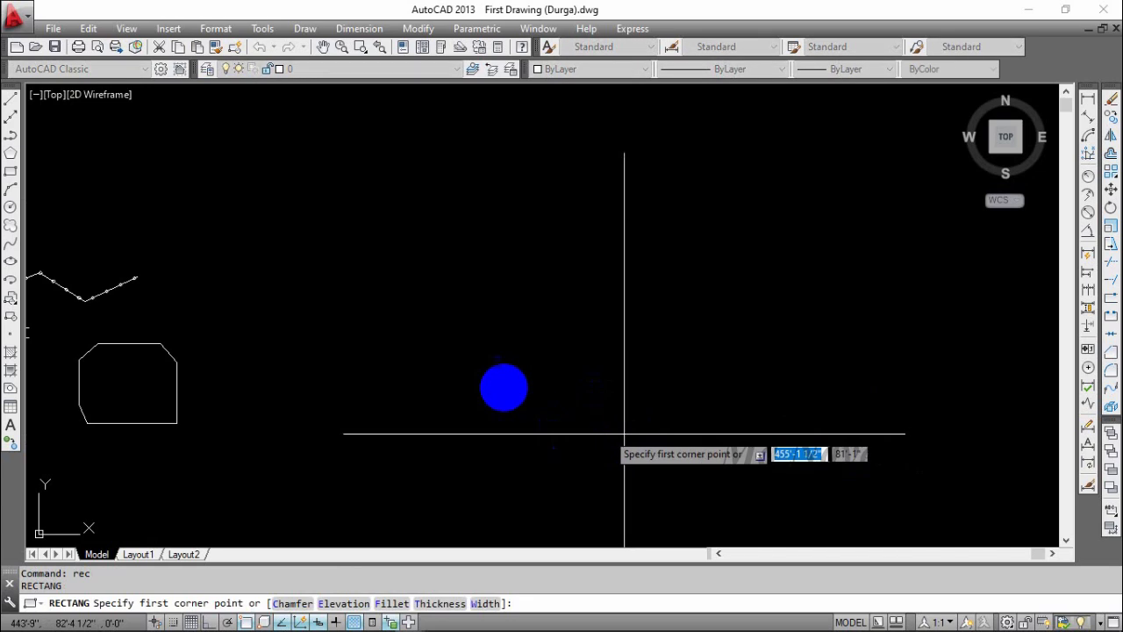
left_click(479, 272)
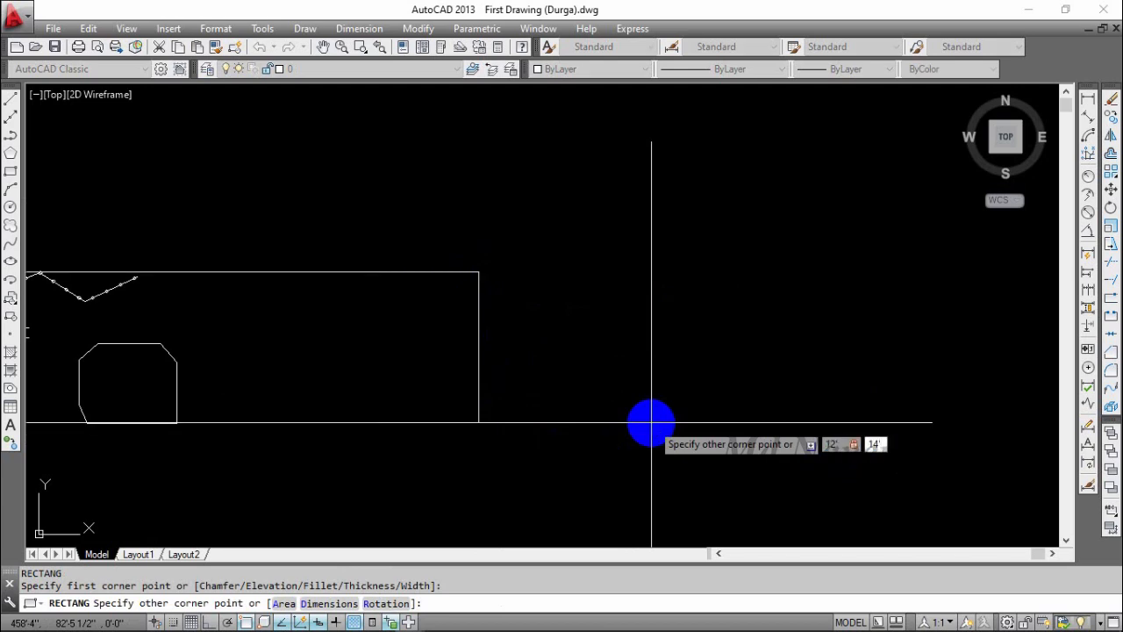
key("Return")
scroll(557, 306, "up", 6)
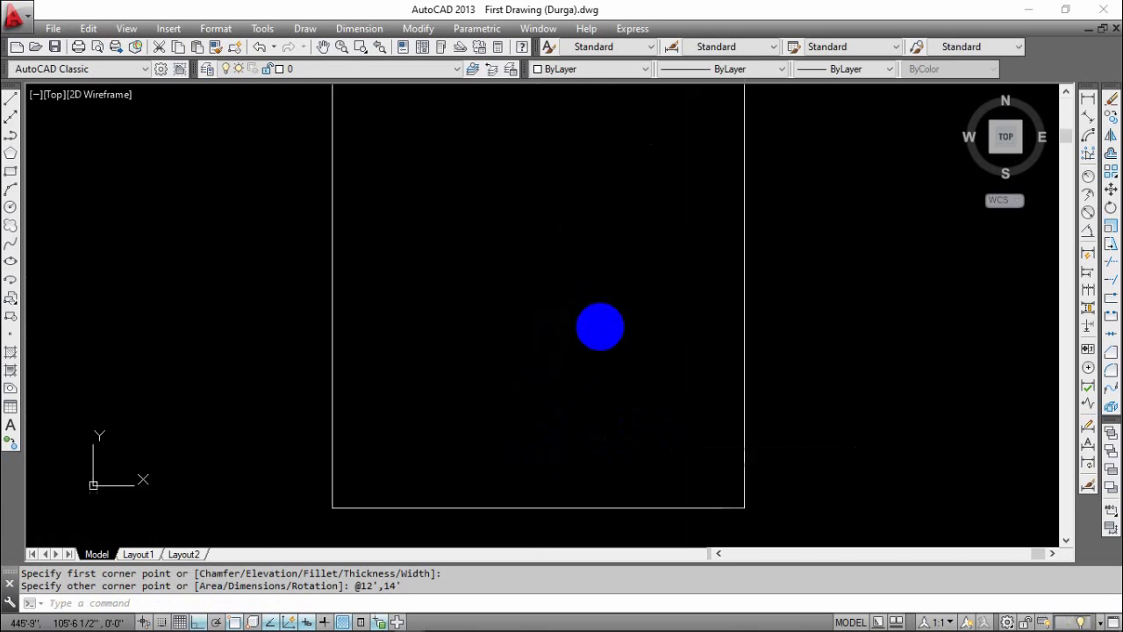
- Explode the 12' by 14' rectangle into separate lines
scroll(598, 328, "down", 2)
middle_click_drag(595, 333, 525, 379)
scroll(614, 361, "down", 2)
middle_click_drag(614, 360, 634, 305)
left_click(719, 322)
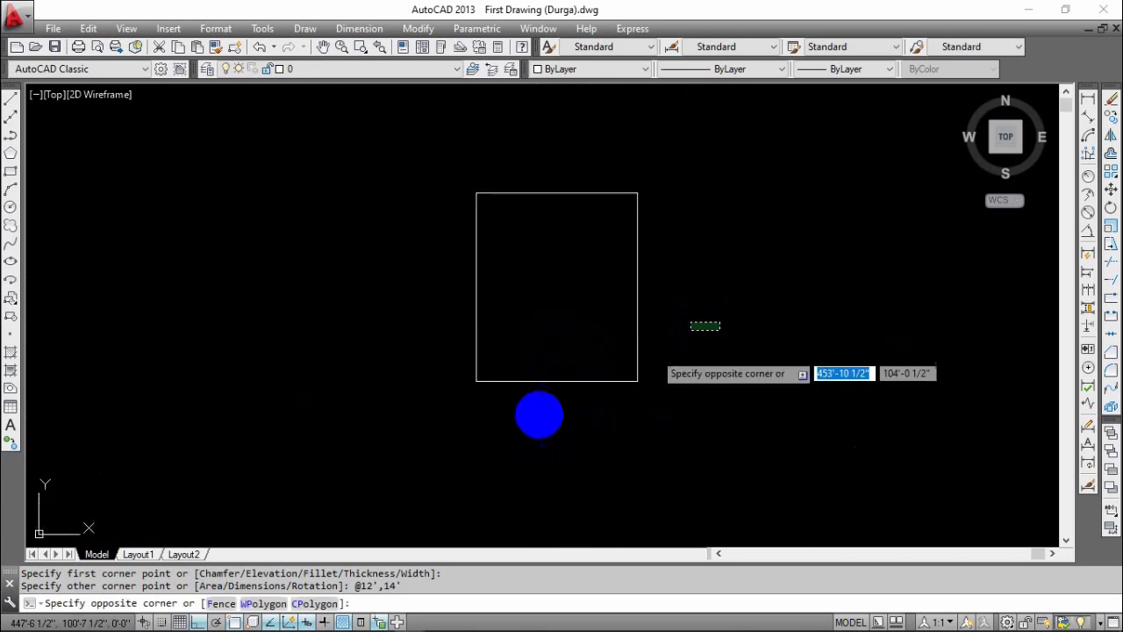
left_click(609, 389)
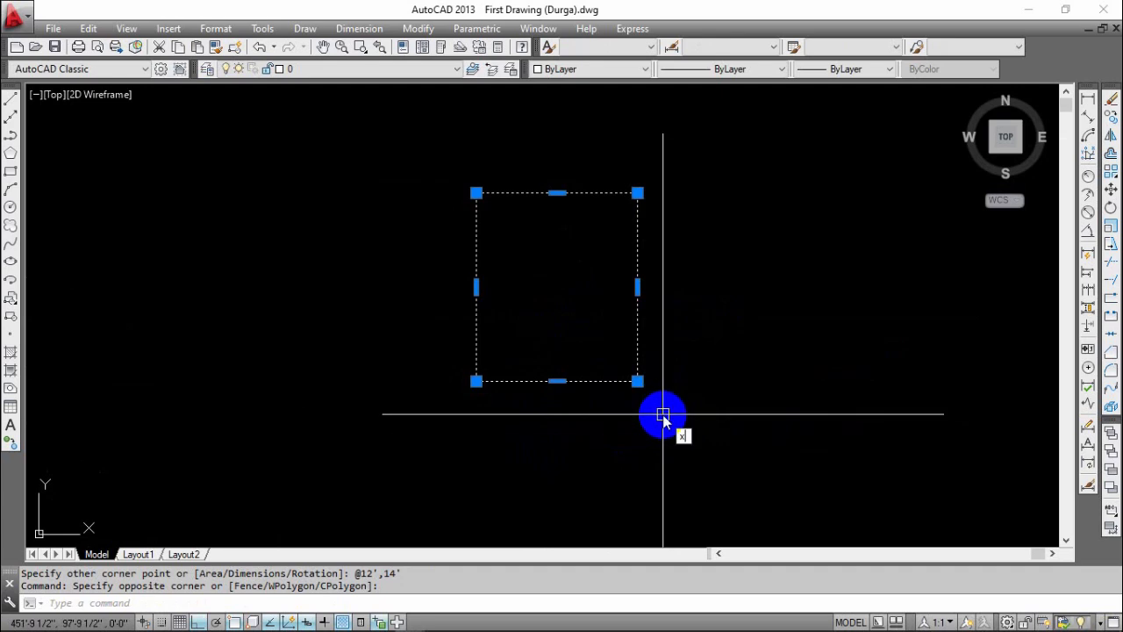
type("x")
key("Return")
- Select the right and bottom edges to check the exploded lines, clear the selection, and undo the explode
left_click(677, 318)
left_click(556, 401)
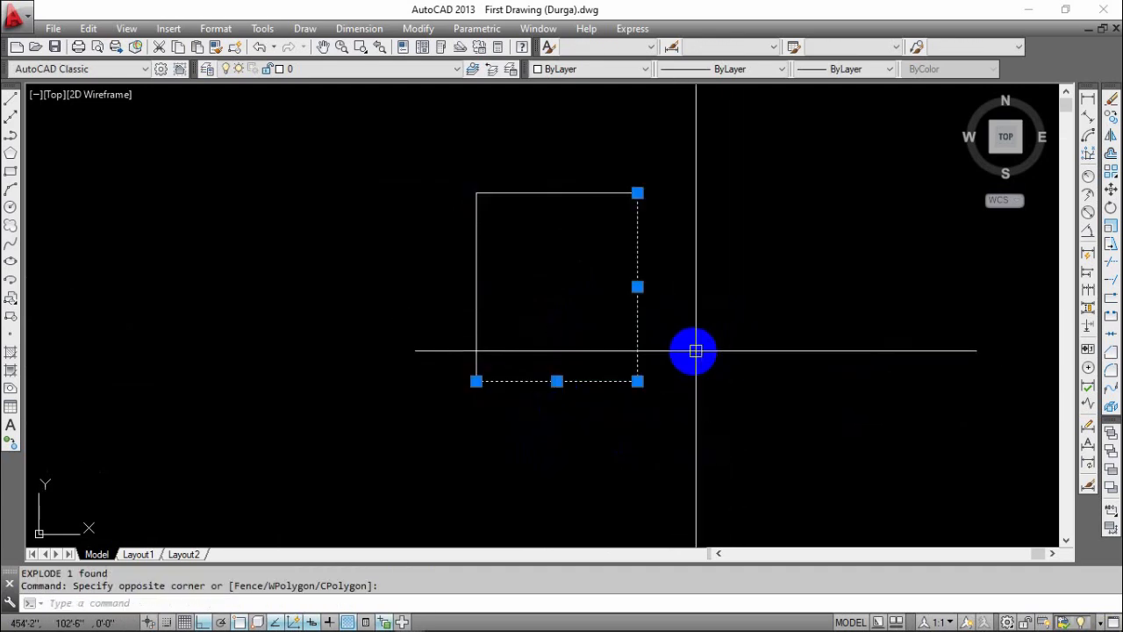
key("Escape")
middle_click_drag(559, 303, 516, 302)
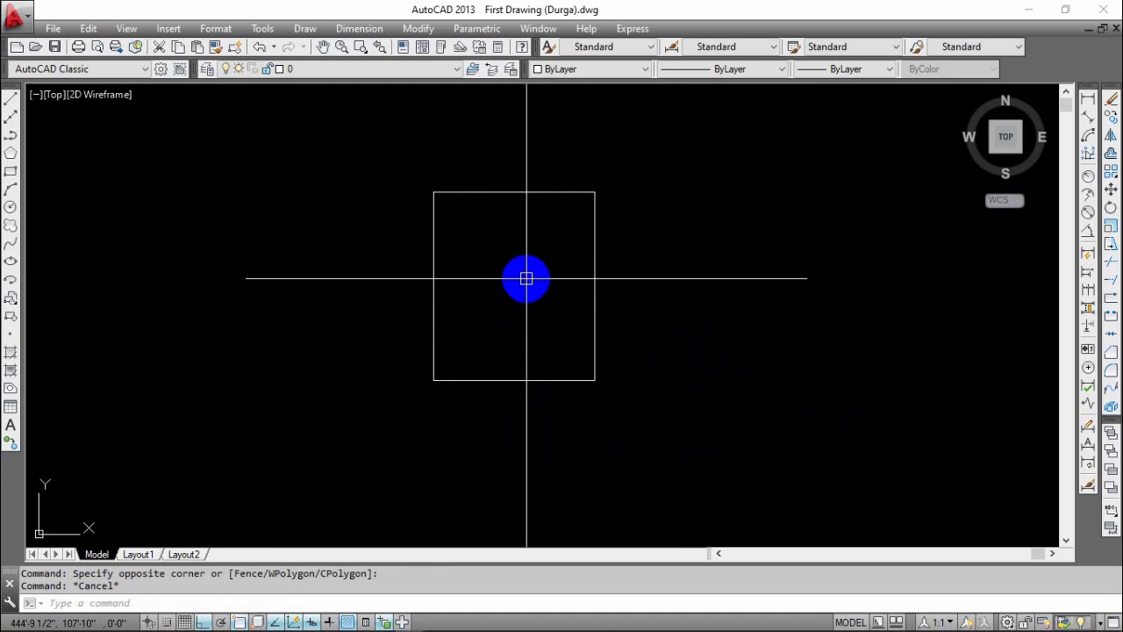
key("ctrl+z")
- Select the rectangle across its edges to check that it is a single object, and clear the selection
left_click(763, 296)
left_click(474, 424)
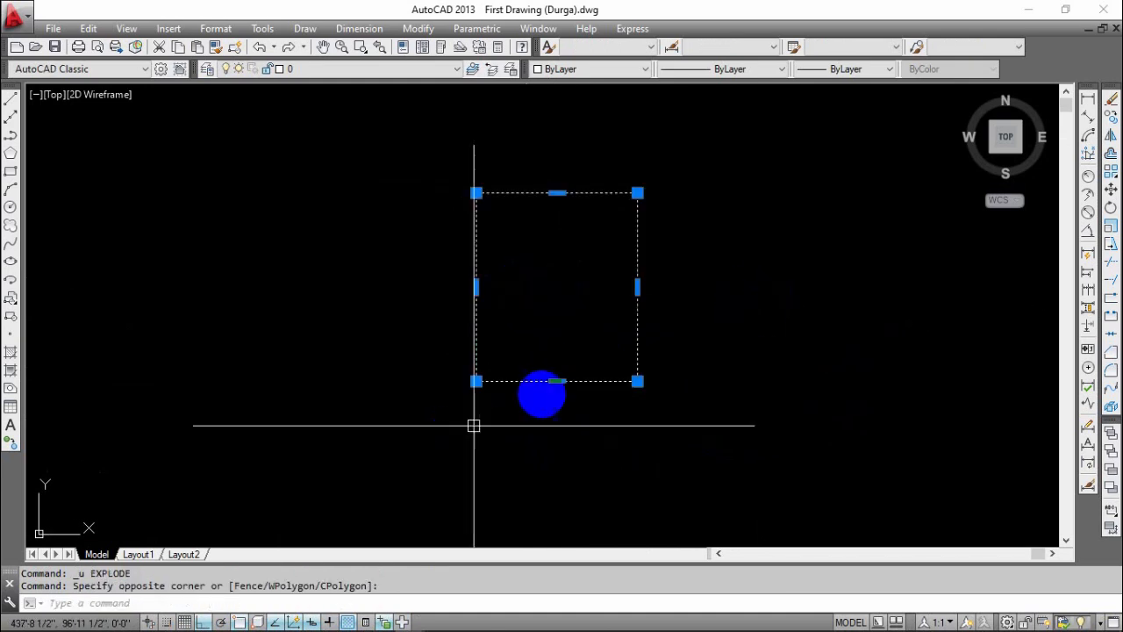
key("Escape")
key("Escape")
middle_click_drag(639, 190, 557, 208)
scroll(555, 235, "up", 2)
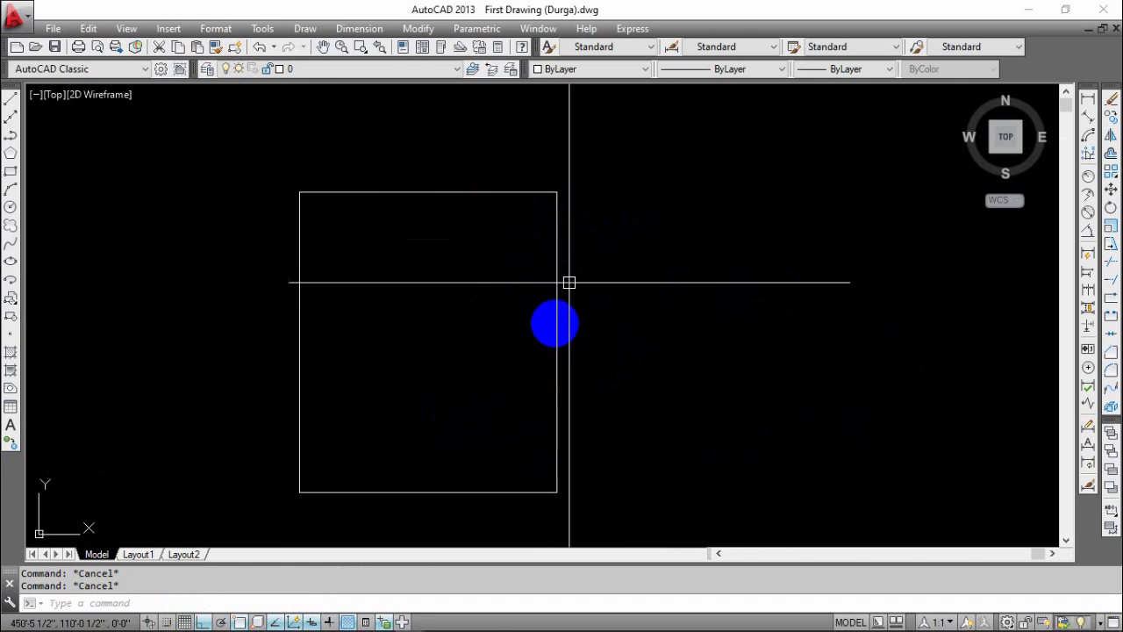
middle_click_drag(546, 303, 642, 278)
left_click(657, 206)
left_click(614, 230)
key("Escape")
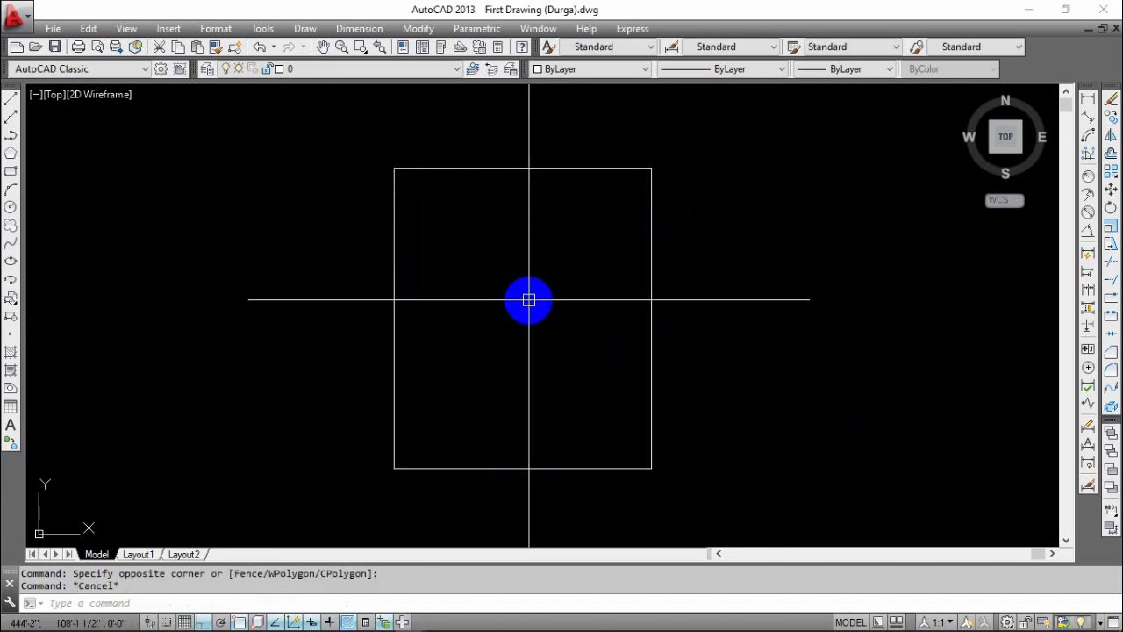
- Add linear dimensions to the rectangle's top and bottom edges, placed just outside the outline
left_click(1088, 103)
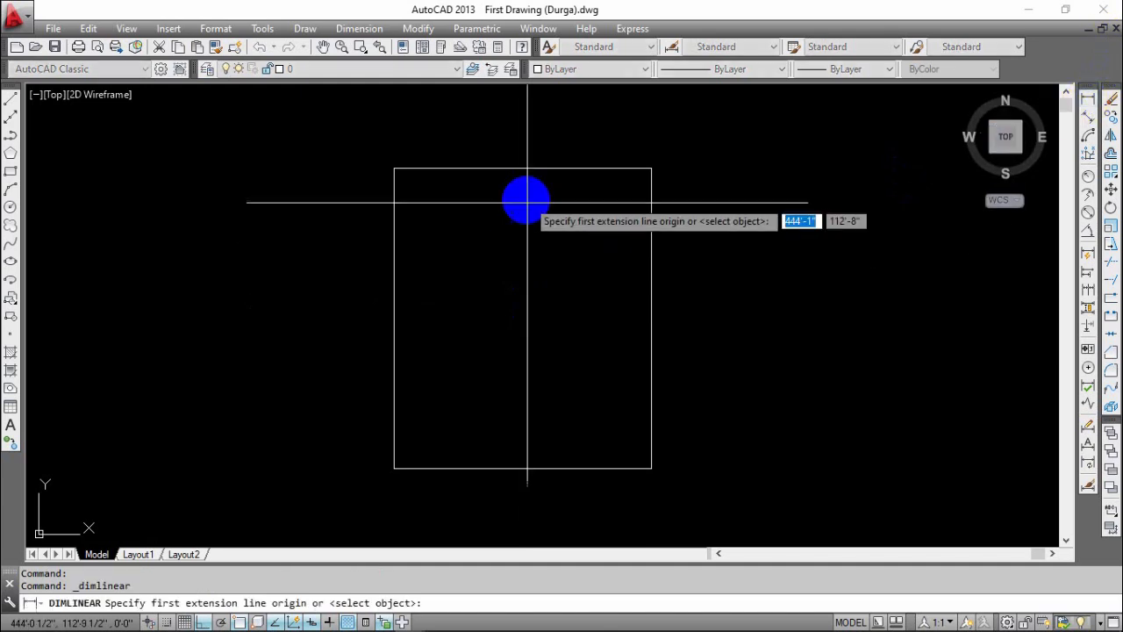
key("Return")
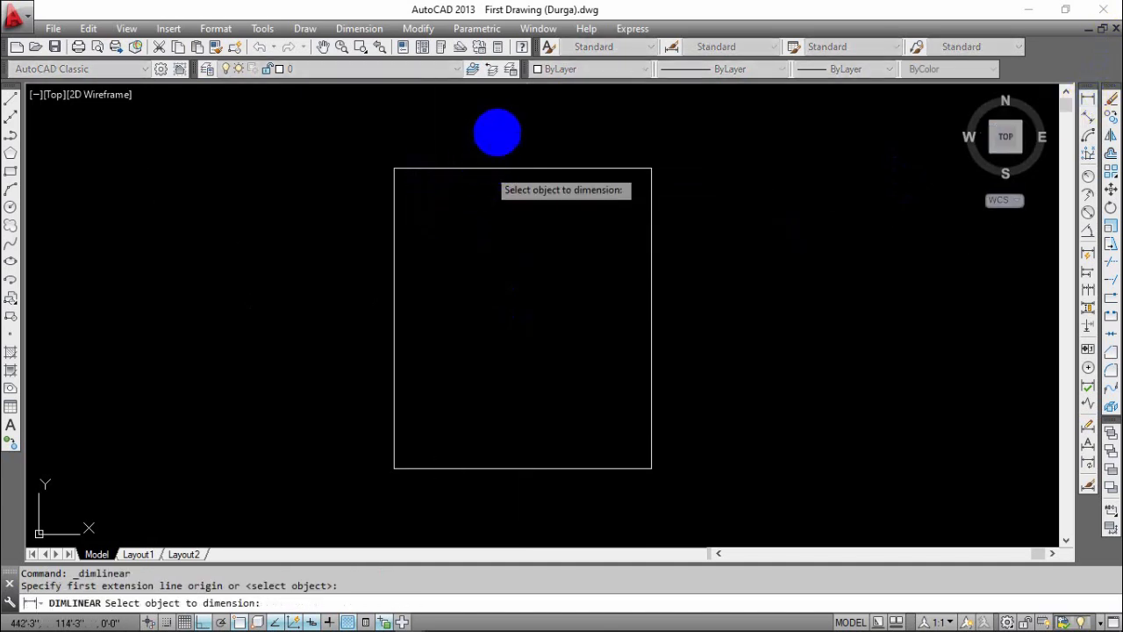
left_click(489, 168)
left_click(526, 146)
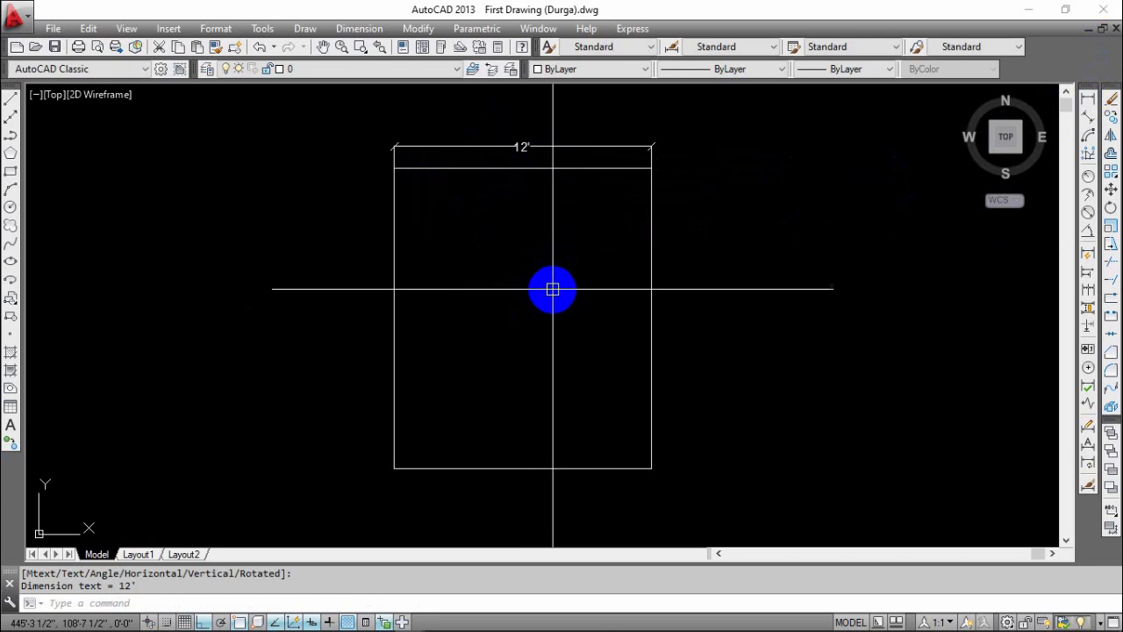
key("Return")
key("Return")
left_click(540, 468)
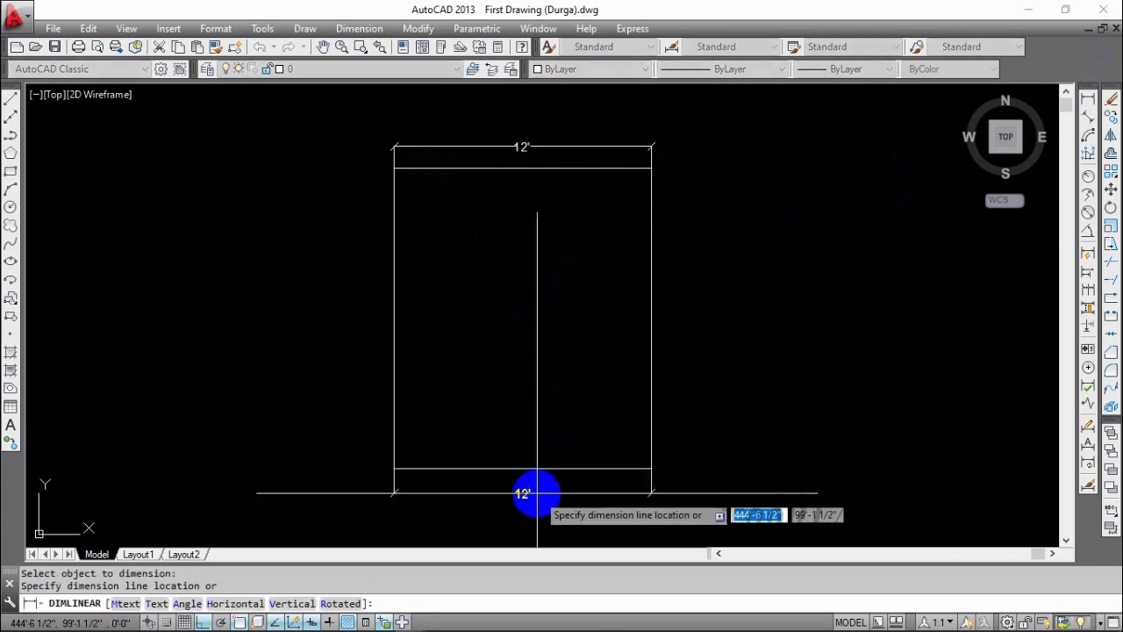
left_click(537, 493)
- Add linear dimensions to the rectangle's right and left sides, placed outside the outline
middle_click_drag(581, 444, 524, 398)
key("Return")
key("Return")
left_click(594, 308)
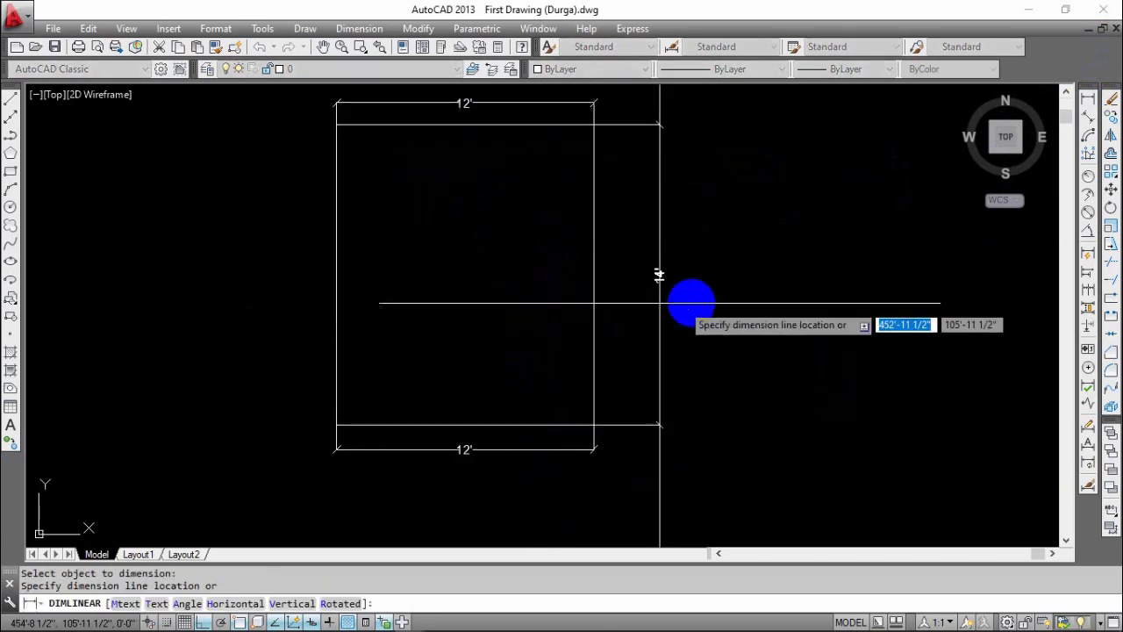
left_click(663, 303)
key("Return")
key("Return")
left_click(326, 271)
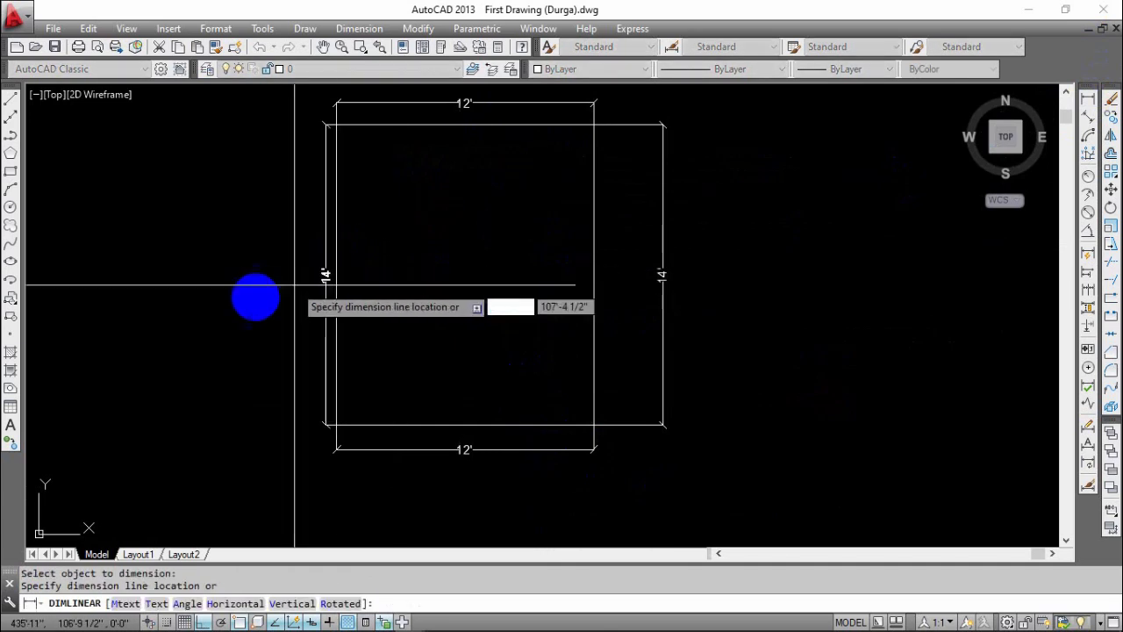
left_click(271, 284)
- Erase all four linear dimensions around the rectangle
scroll(401, 273, "down", 2)
scroll(401, 251, "up", 3)
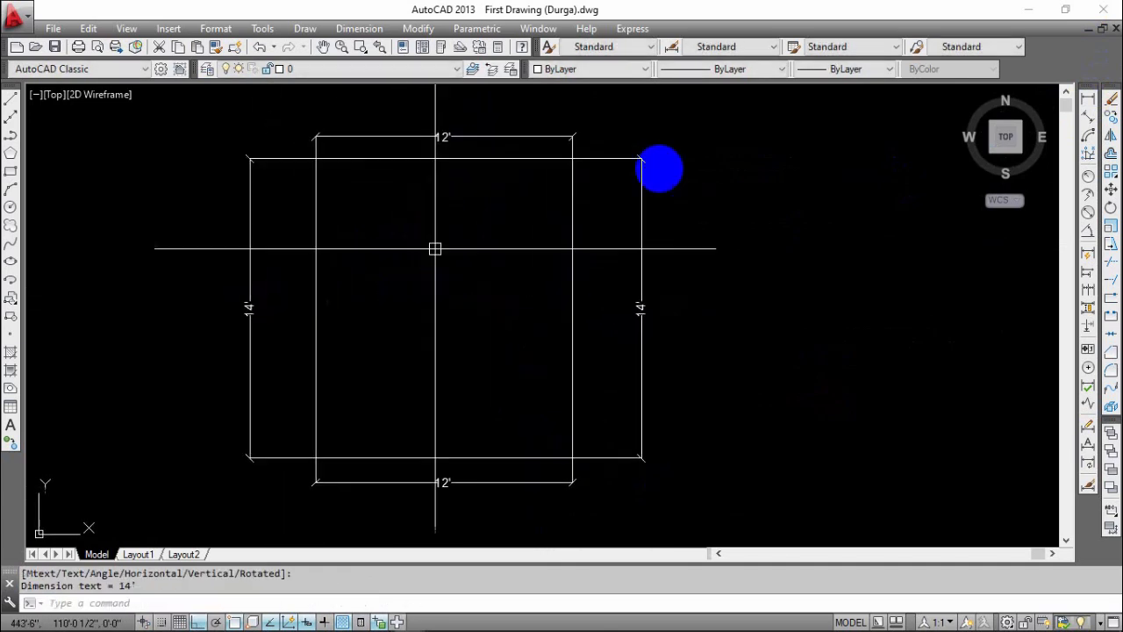
left_click(698, 137)
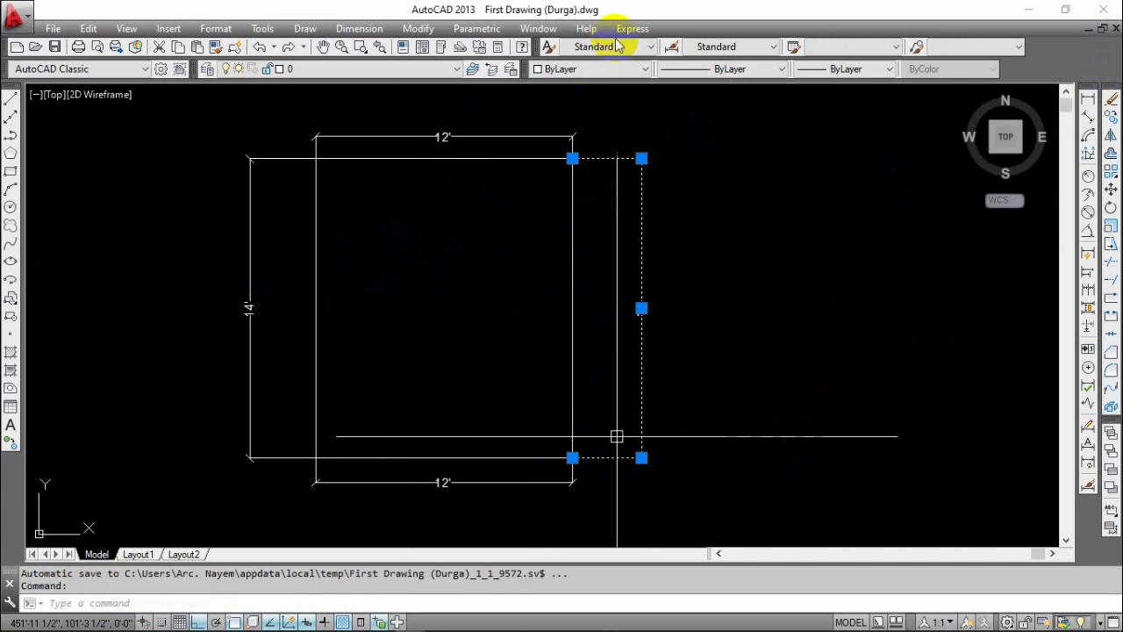
left_click(596, 137)
left_click(299, 121)
left_click(279, 191)
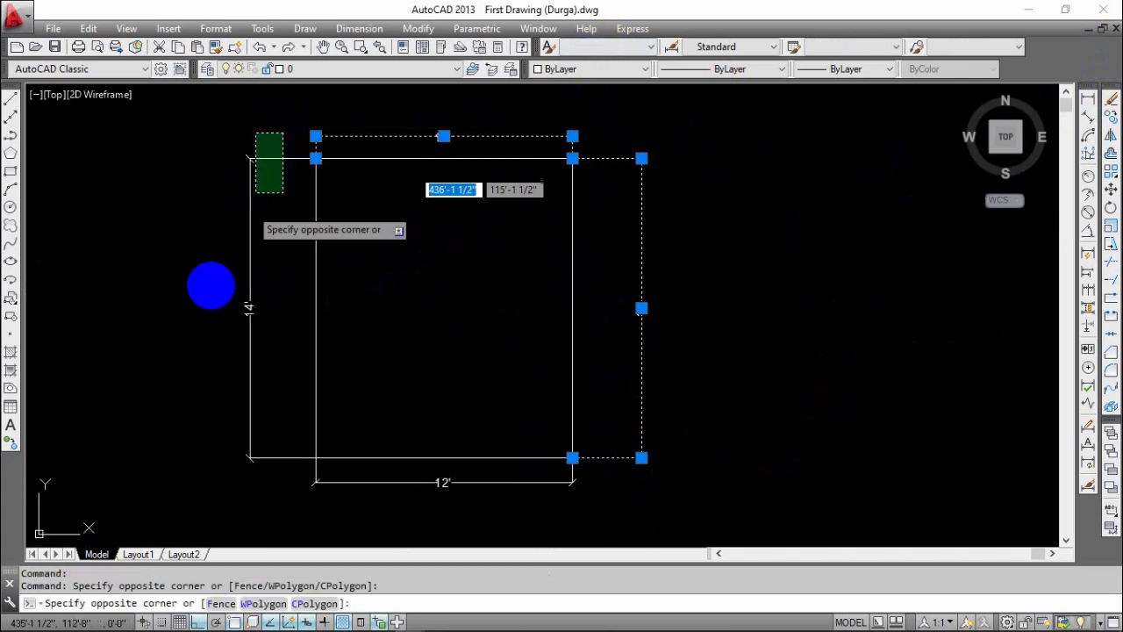
left_click(211, 285)
middle_click_drag(564, 522, 542, 371)
left_click(501, 327)
left_click(442, 353)
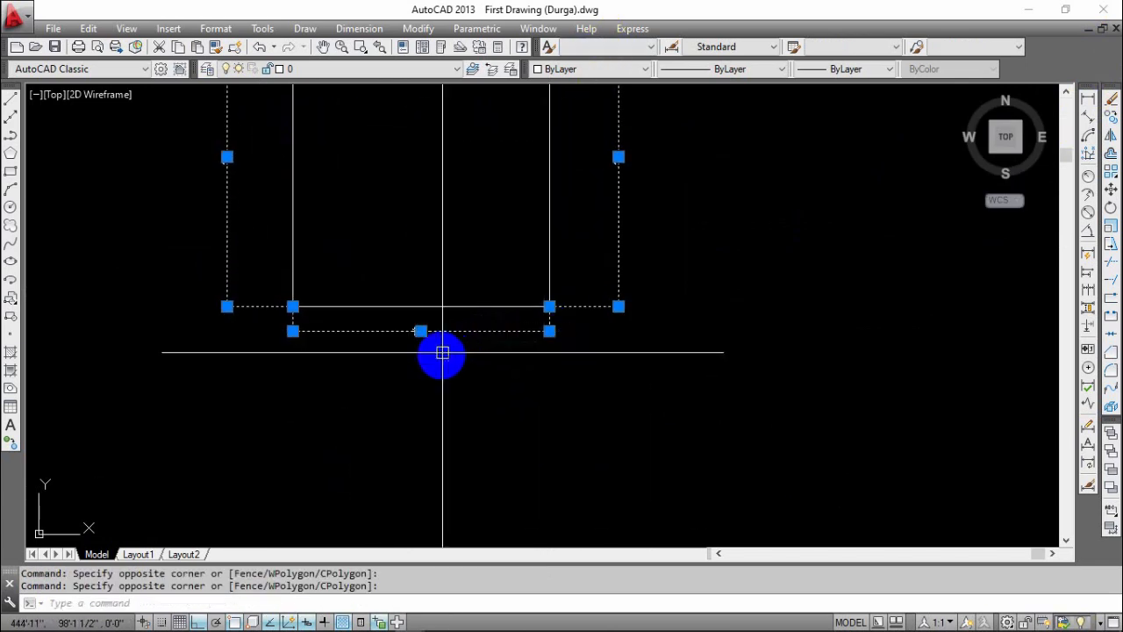
key("Return")
- Select the undimensioned rectangle across its right side to inspect it, and clear the selection
mouse_move(464, 353)
middle_mouse_down()
mouse_move(539, 369)
mouse_move(544, 419)
middle_mouse_up()
left_click(588, 301)
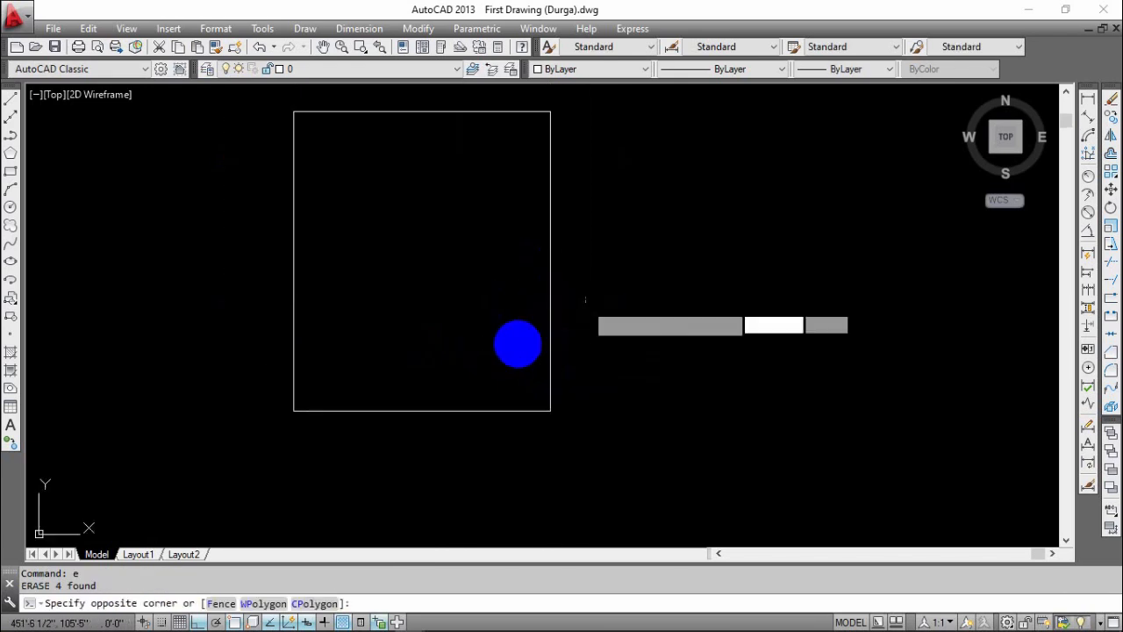
left_click(509, 357)
middle_click_drag(435, 249, 428, 319)
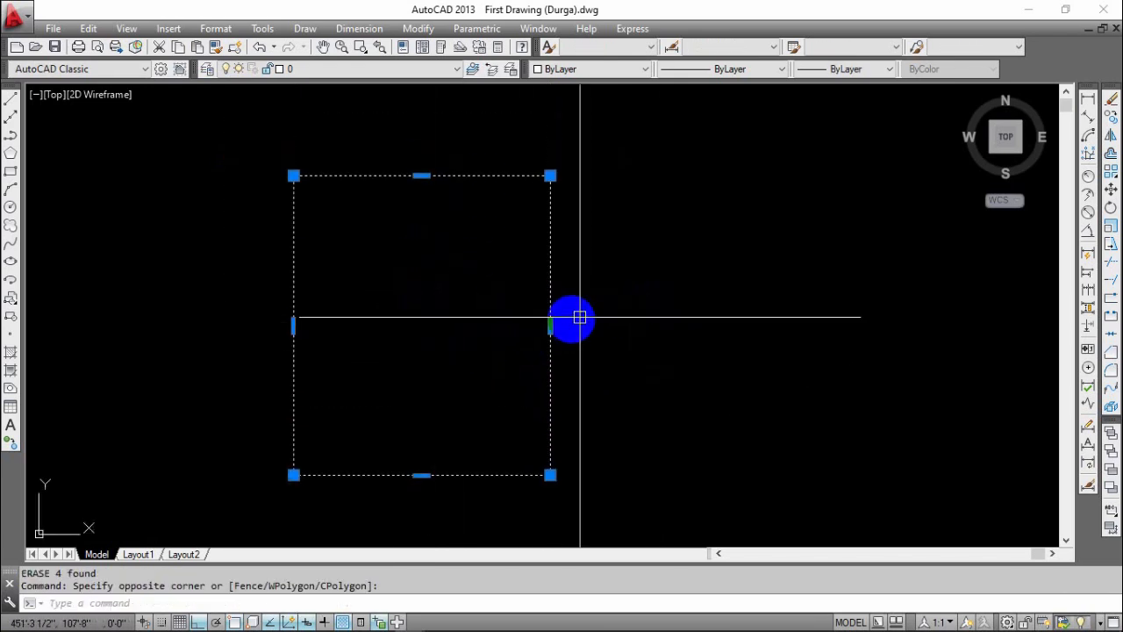
key("Escape")
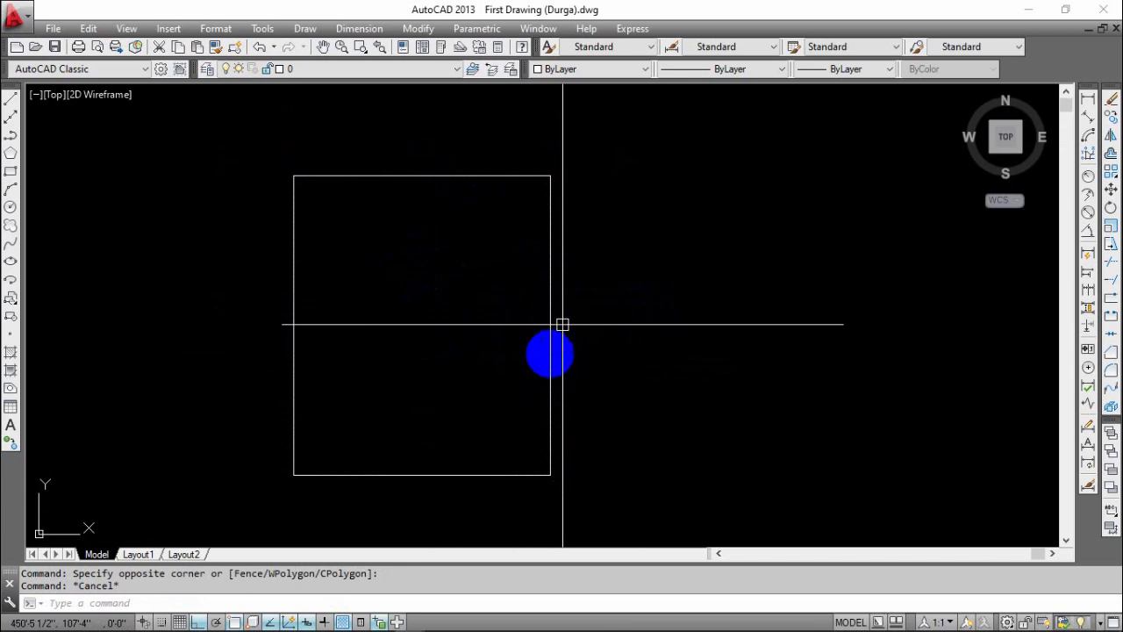
- Offset the rectangle outward by 5 to form the wall thickness
mouse_move(563, 325)
middle_mouse_down()
mouse_move(579, 293)
mouse_move(577, 303)
middle_mouse_up()
middle_click_drag(536, 336, 575, 299)
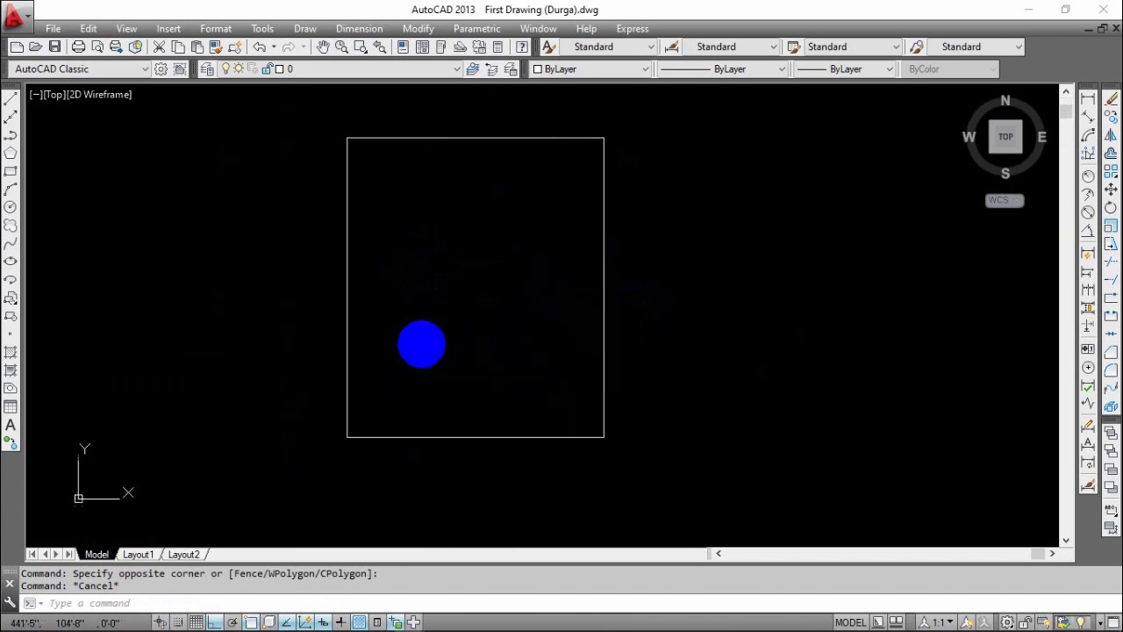
middle_click_drag(420, 326, 391, 336)
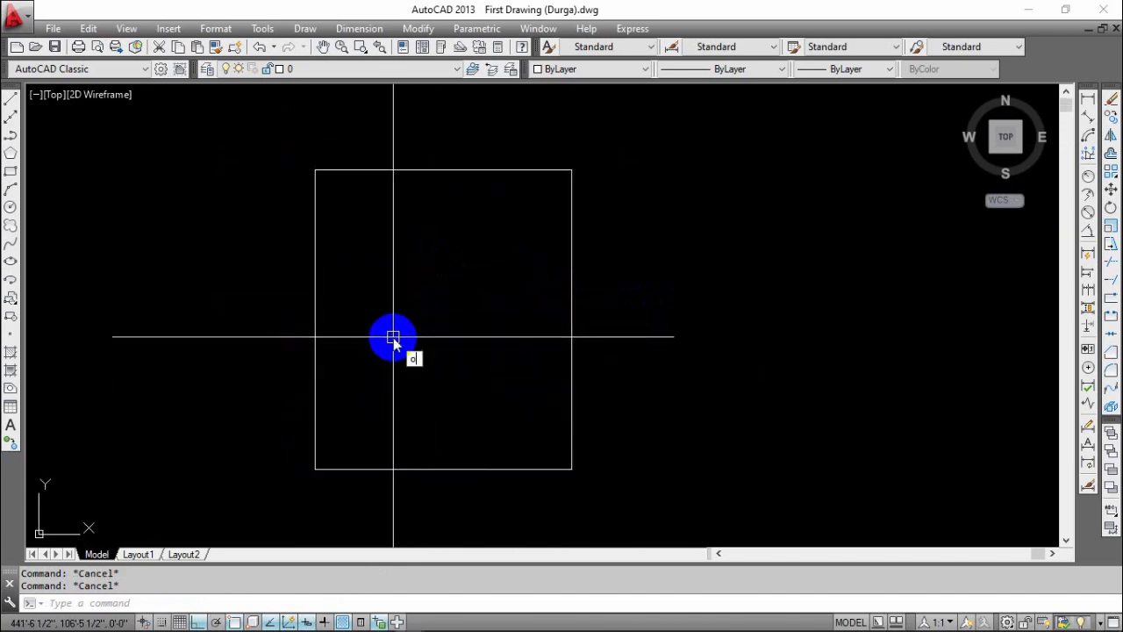
key("Return")
key("Return")
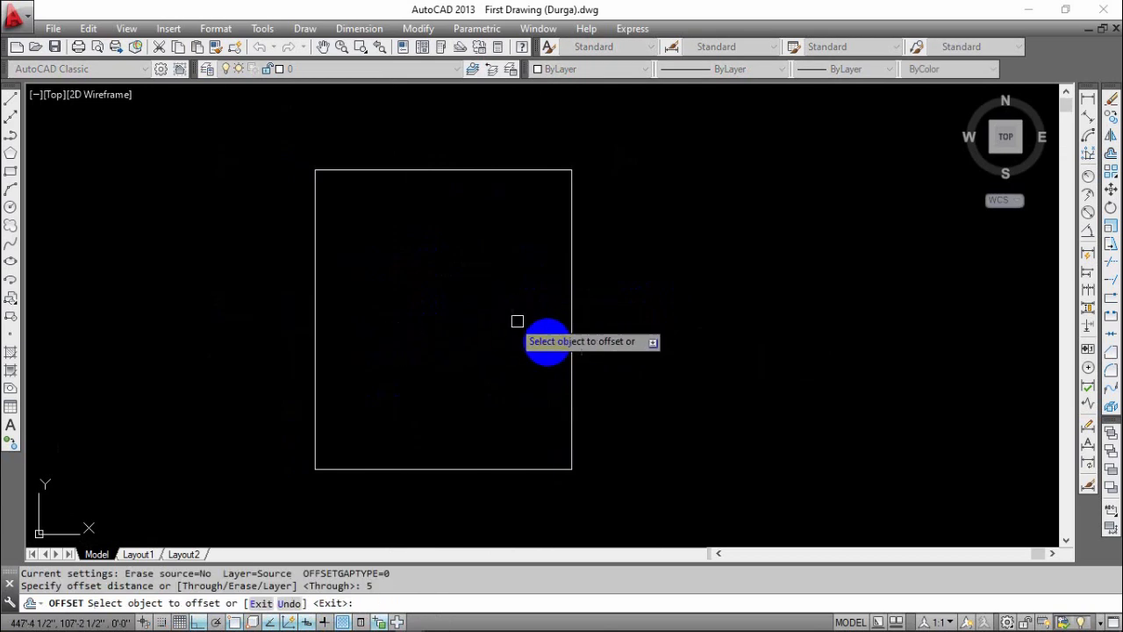
left_click(572, 346)
left_click(717, 263)
middle_click_drag(717, 263, 624, 309)
key("Escape")
- Explode the inner and outer wall rectangles into separate lines
left_click(459, 266)
left_click(182, 338)
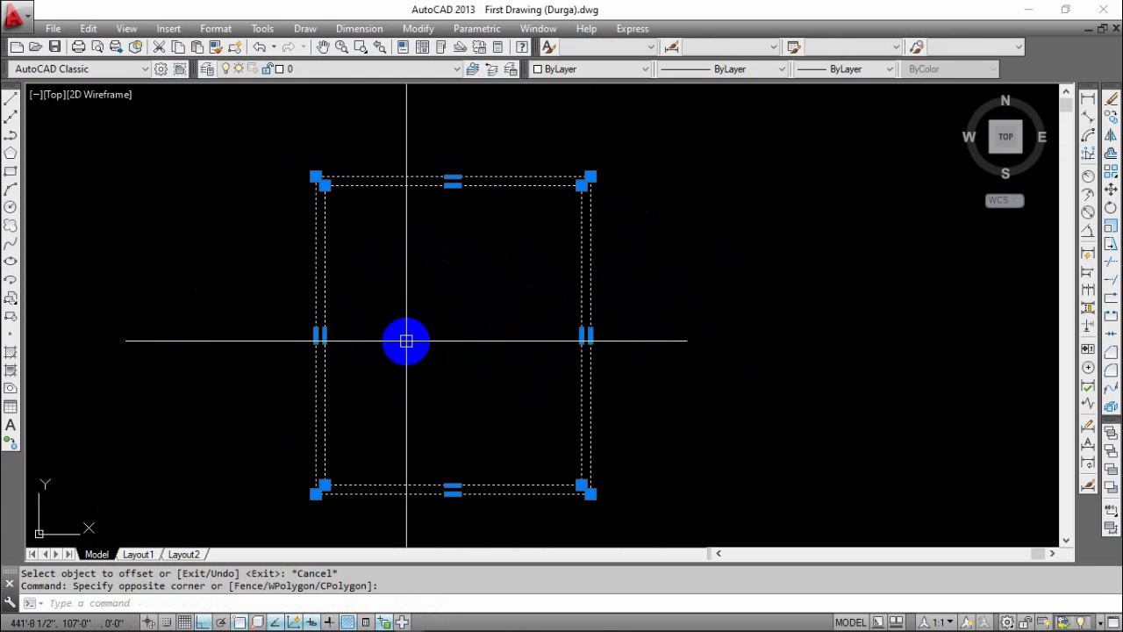
key("Return")
- Examine the lower-left corner and bottom wall of the double-line room outline up close
middle_click_drag(440, 366, 524, 282)
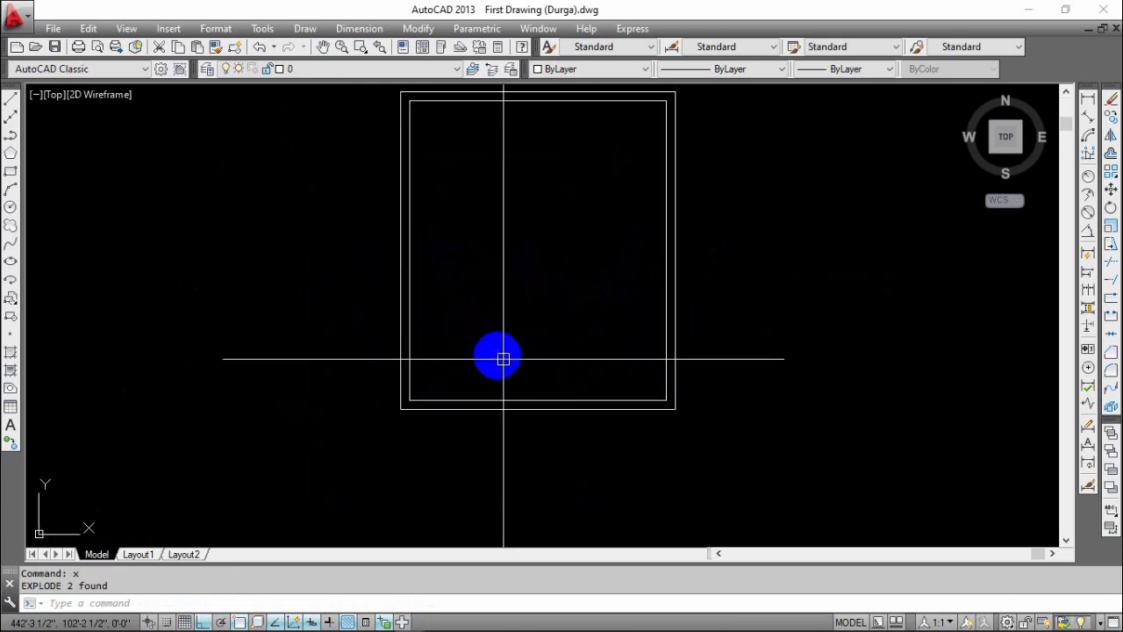
middle_click_drag(504, 359, 510, 298)
scroll(439, 356, "up", 4)
scroll(393, 373, "down", 2)
scroll(377, 373, "up", 2)
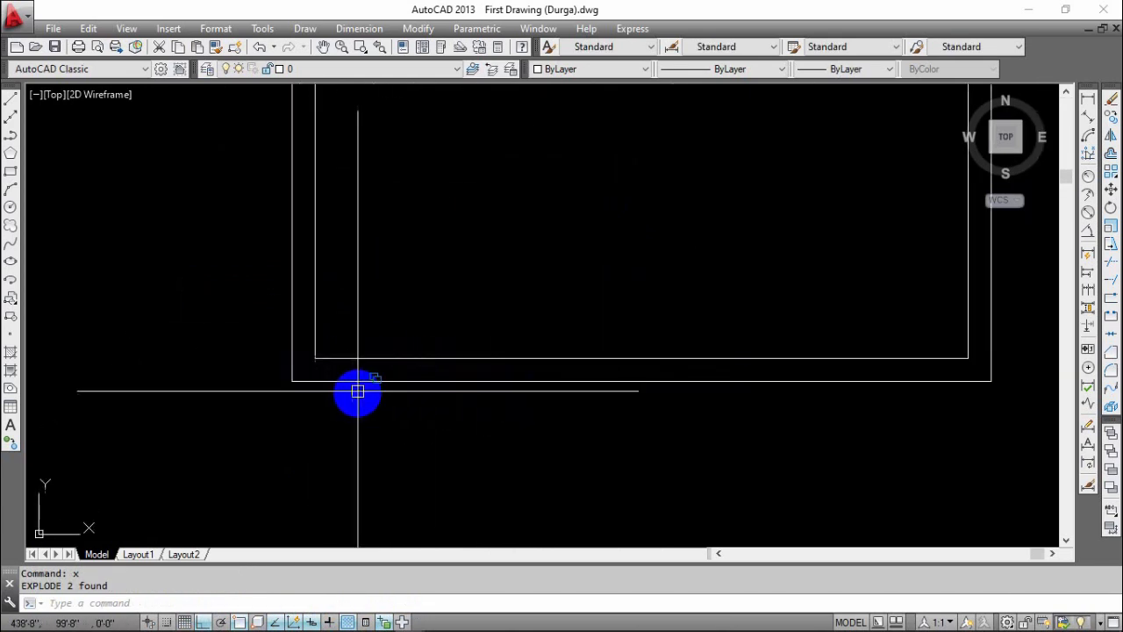
mouse_move(326, 395)
middle_mouse_down()
mouse_move(384, 393)
mouse_move(331, 402)
middle_mouse_up()
scroll(383, 393, "up", 2)
scroll(330, 339, "down", 2)
scroll(364, 338, "down", 2)
scroll(399, 339, "up", 2)
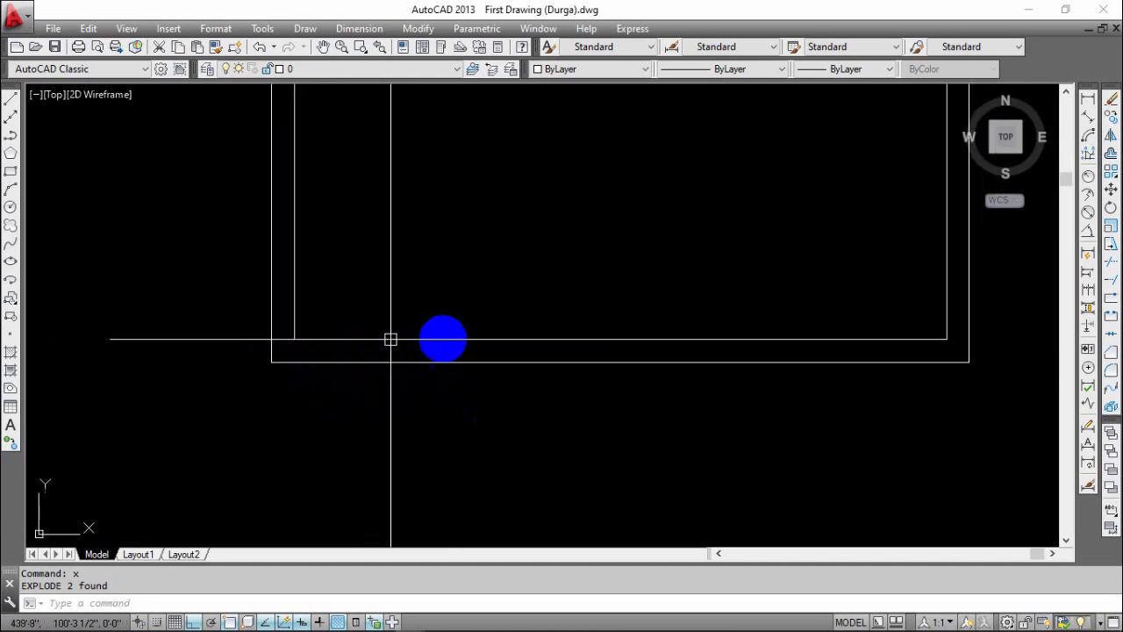
- Extend the room's inner left wall line down to the outer bottom wall line
middle_click_drag(443, 339, 425, 366)
scroll(425, 366, "down", 1)
scroll(442, 321, "down", 3)
middle_click_drag(449, 311, 461, 353)
scroll(448, 339, "up", 1)
scroll(484, 278, "up", 2)
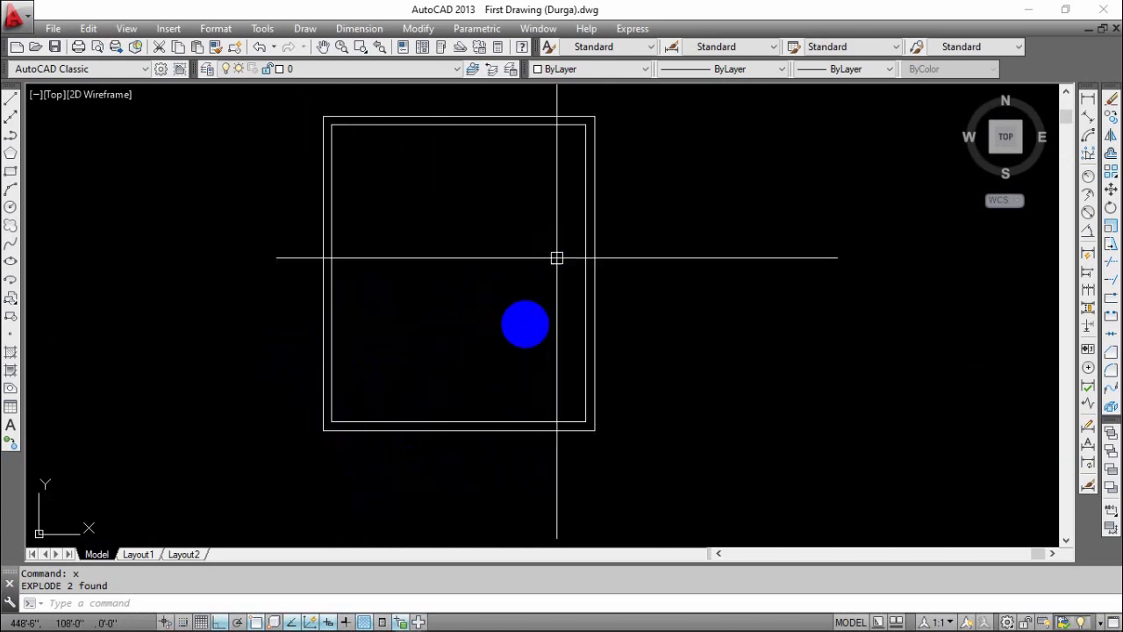
middle_click_drag(483, 398, 561, 313)
scroll(446, 330, "up", 2)
middle_click_drag(445, 330, 522, 352)
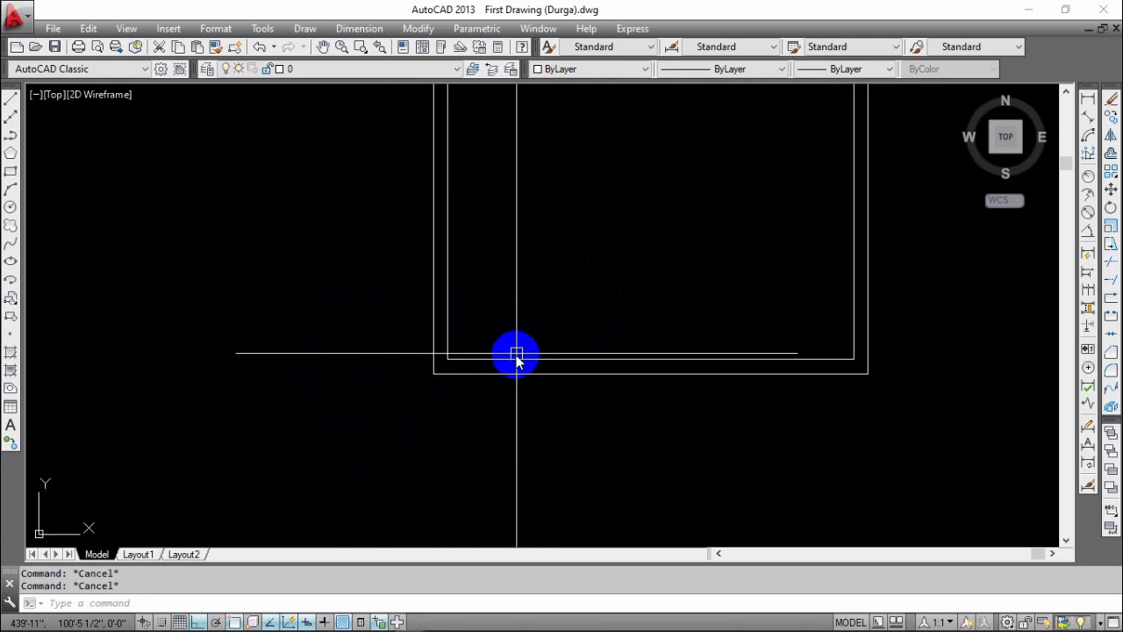
key("Return")
key("Return")
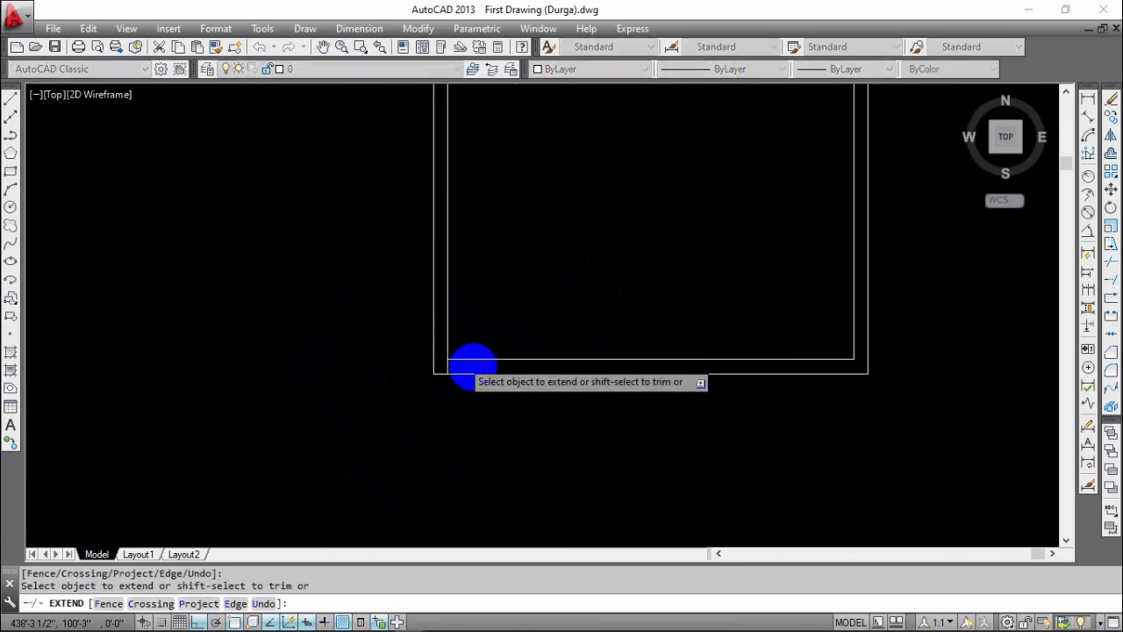
scroll(474, 368, "up", 4)
key("Escape")
- Offset the inner left wall line 3'4" toward the inside of the room
scroll(472, 364, "down", 1)
middle_click_drag(479, 387, 323, 434)
scroll(430, 366, "down", 2)
scroll(451, 381, "up", 2)
scroll(397, 419, "down", 2)
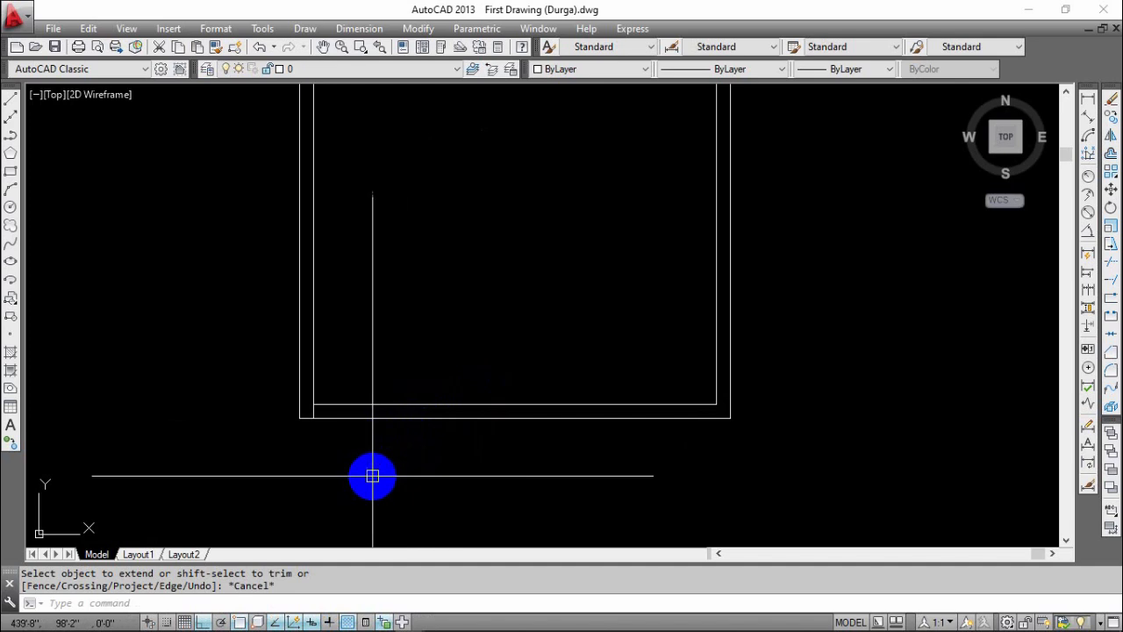
scroll(439, 430, "down", 2)
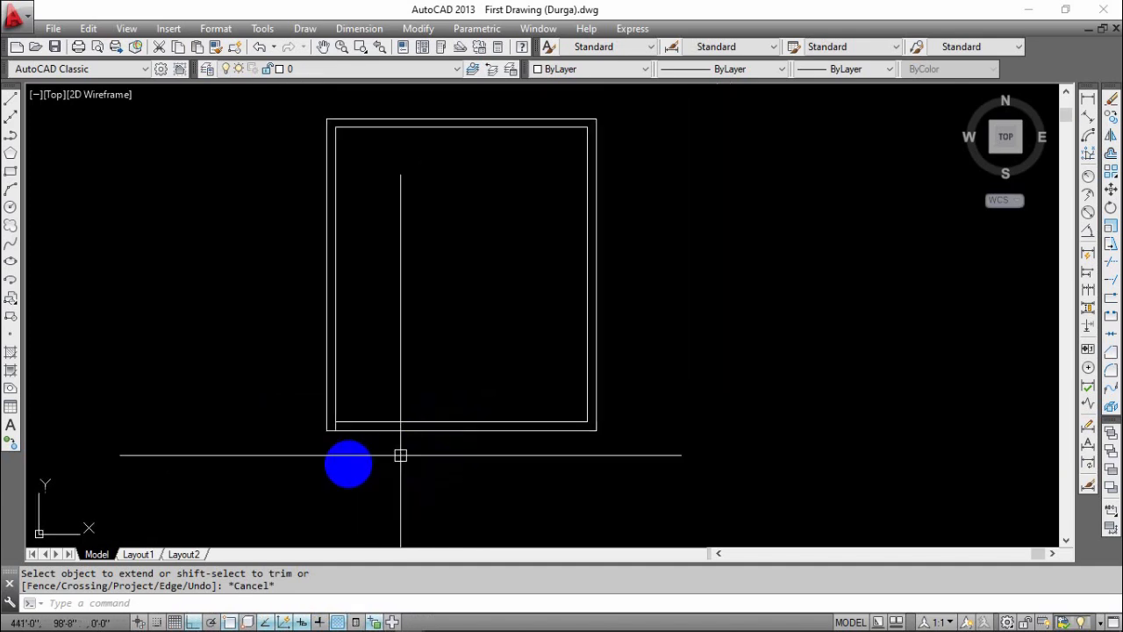
scroll(348, 432, "up", 5)
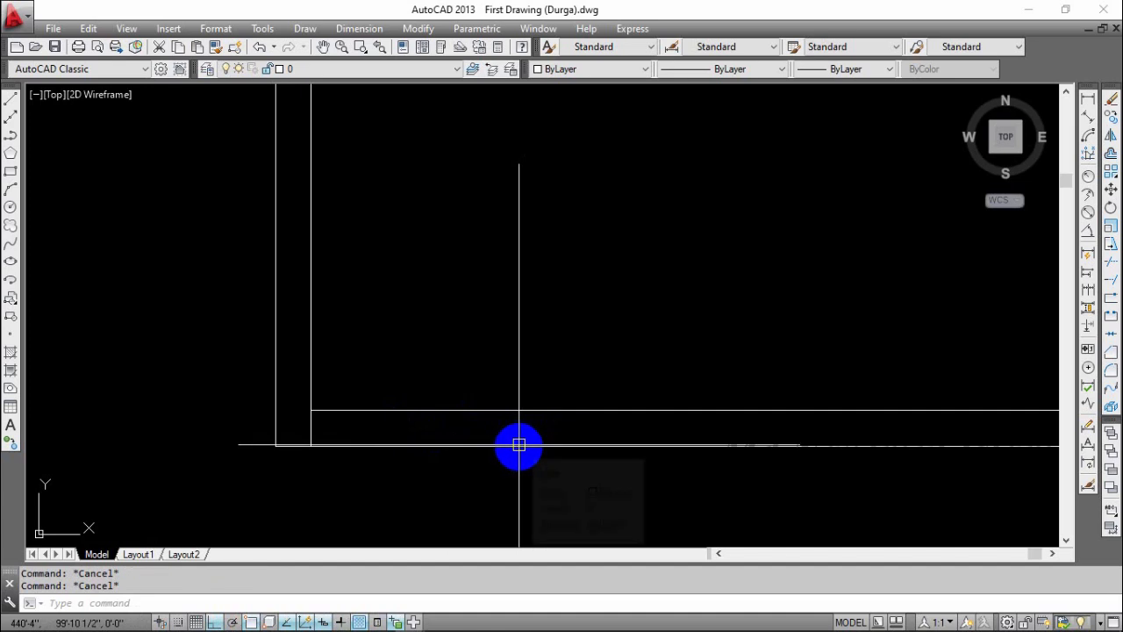
type("o")
key("Return")
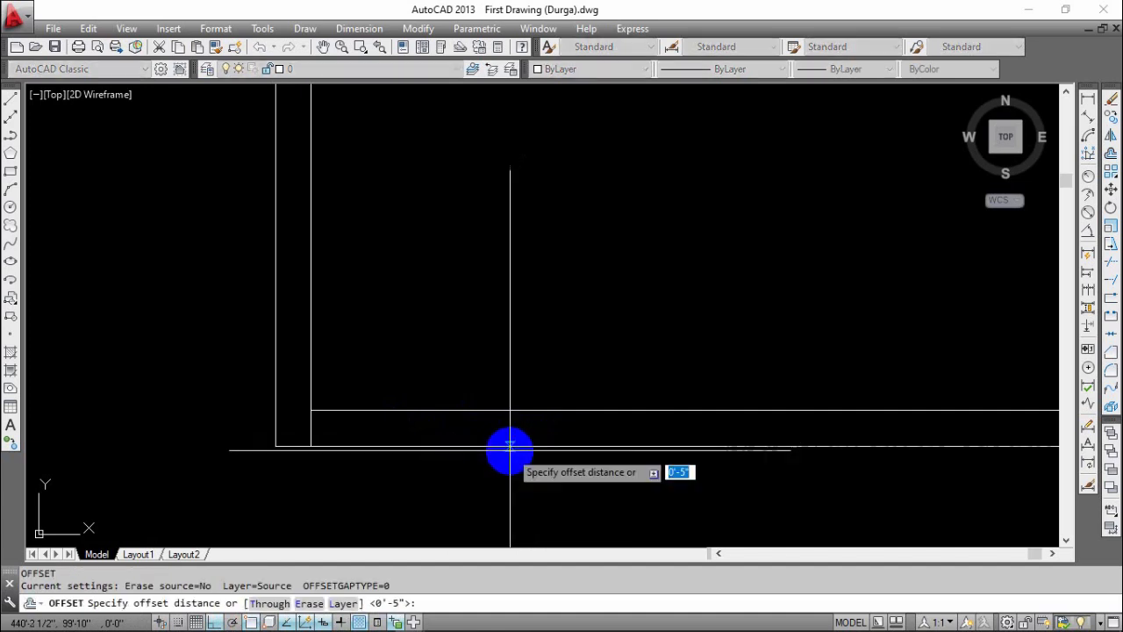
key("Return")
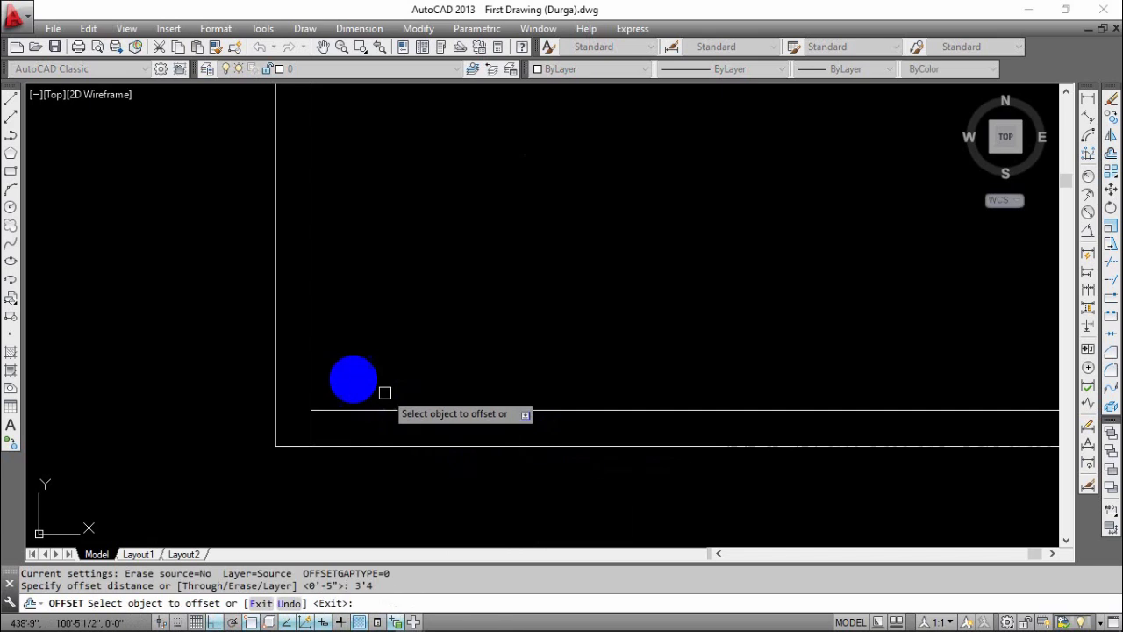
left_click(310, 364)
left_click(527, 396)
scroll(596, 394, "down", 4)
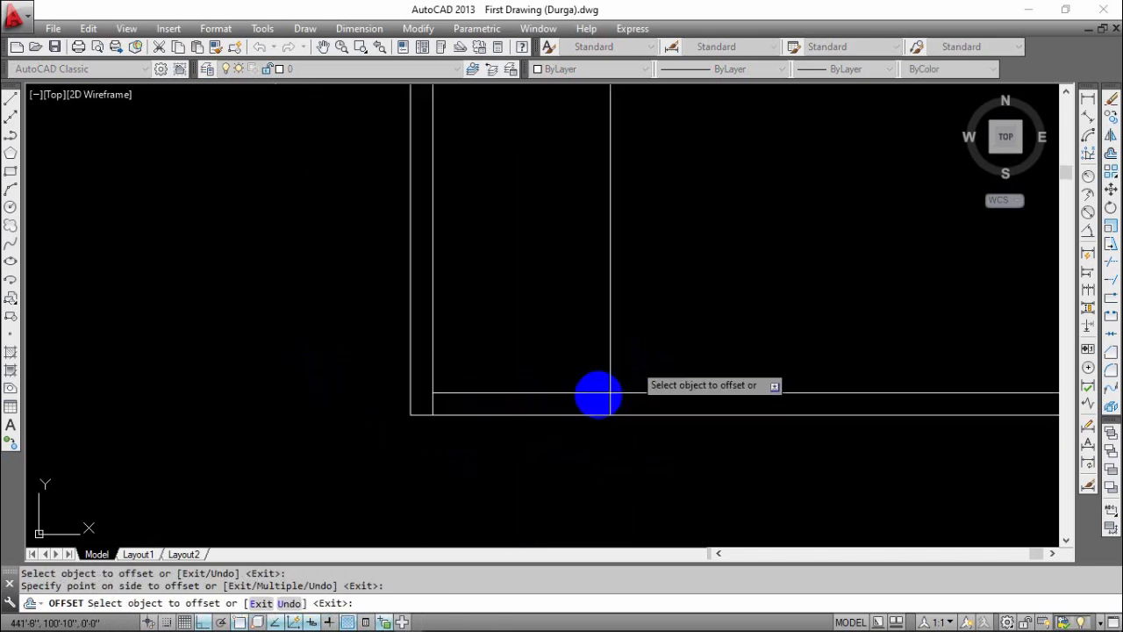
scroll(618, 398, "down", 2)
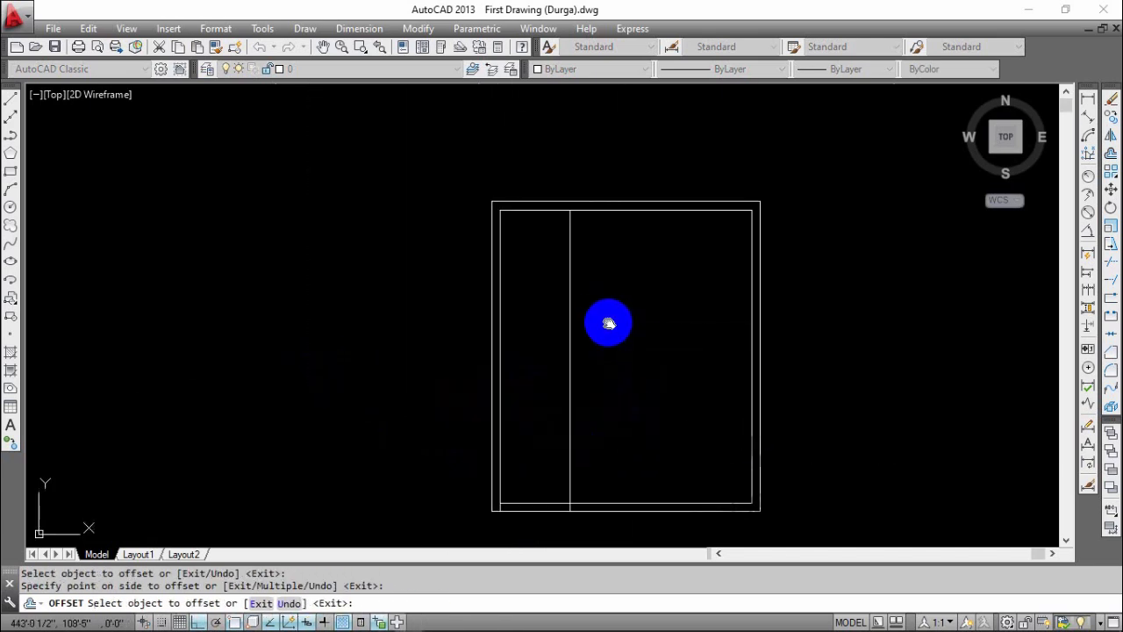
scroll(599, 403, "up", 1)
mouse_move(676, 323)
middle_mouse_down()
mouse_move(649, 368)
mouse_move(650, 442)
middle_mouse_up()
scroll(671, 359, "down", 2)
middle_click_drag(666, 385, 666, 378)
scroll(666, 377, "up", 4)
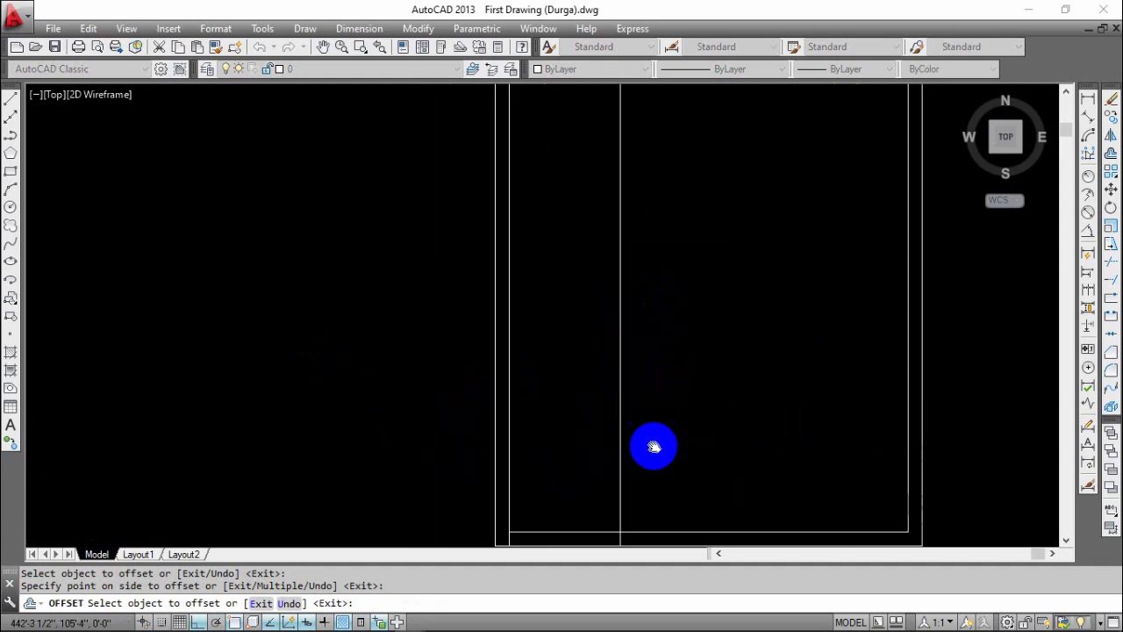
key("Escape")
- Extend the inner left wall line up to the outer top wall line
type("e")
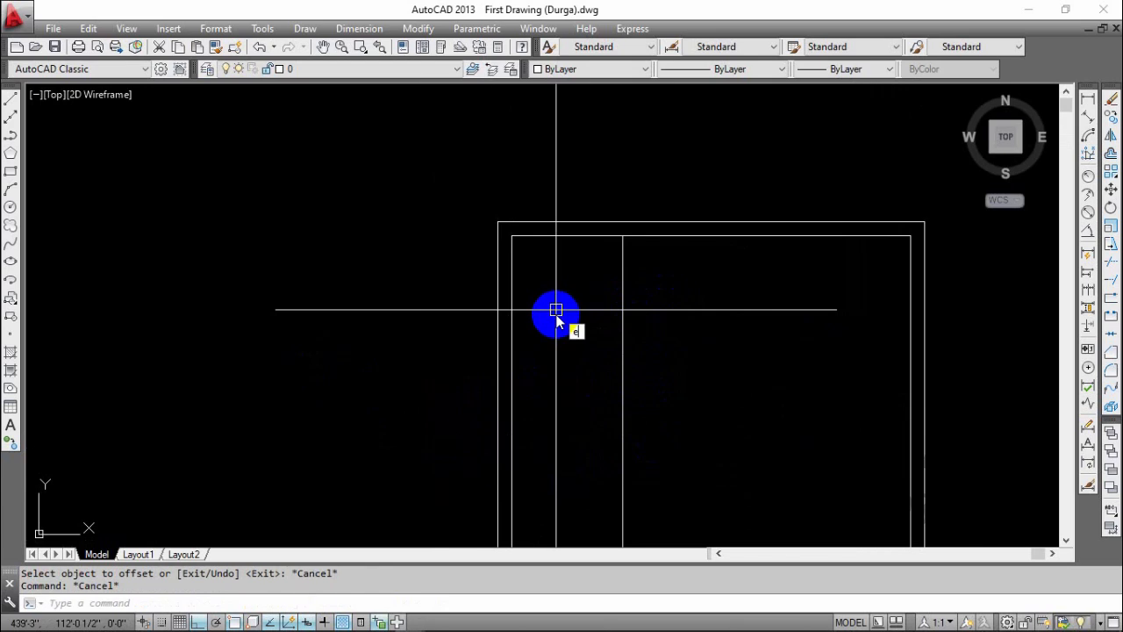
type("x")
key("Return")
key("Return")
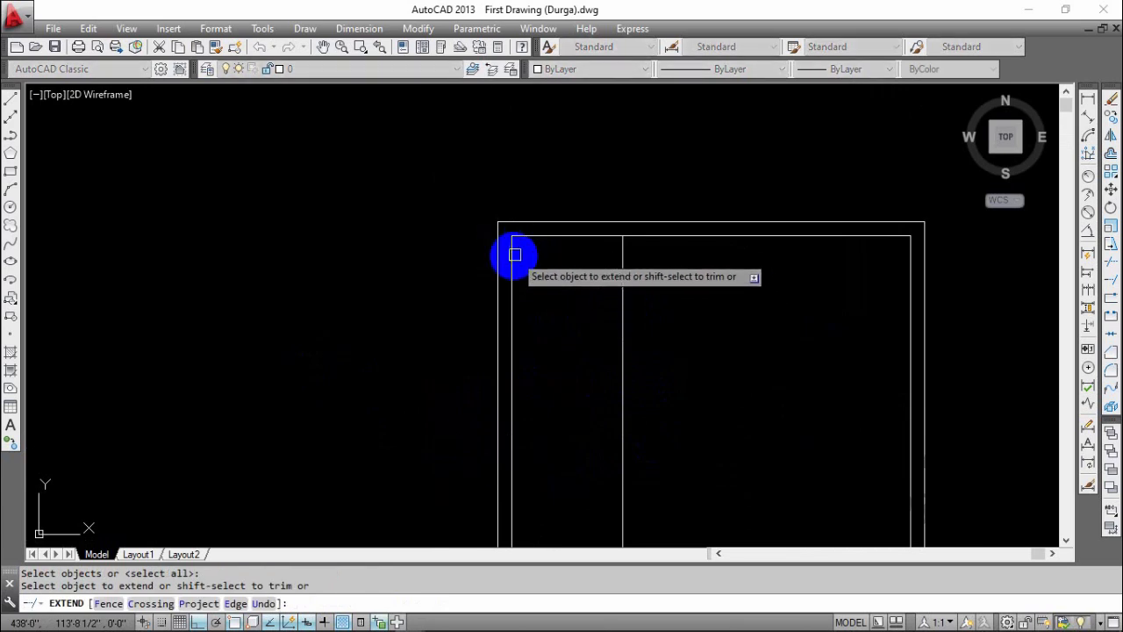
key("Escape")
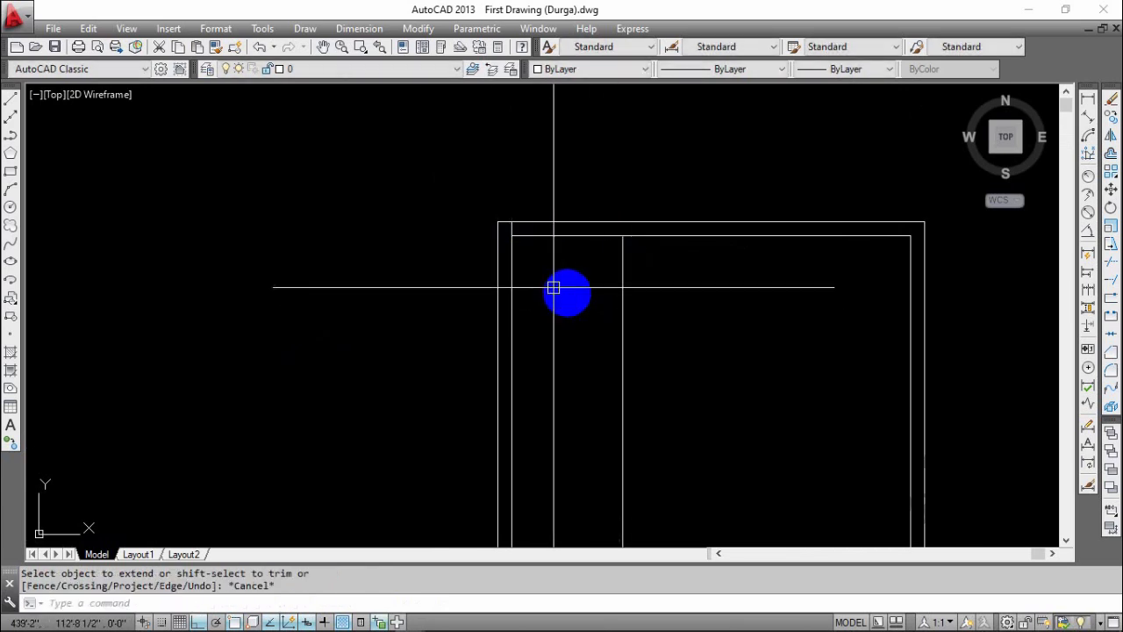
- Draw lines from the room's outer top-left corner 3'6" up, 10' to the right, and back down to the top wall
mouse_move(582, 323)
middle_mouse_down()
mouse_move(577, 336)
mouse_move(618, 341)
middle_mouse_up()
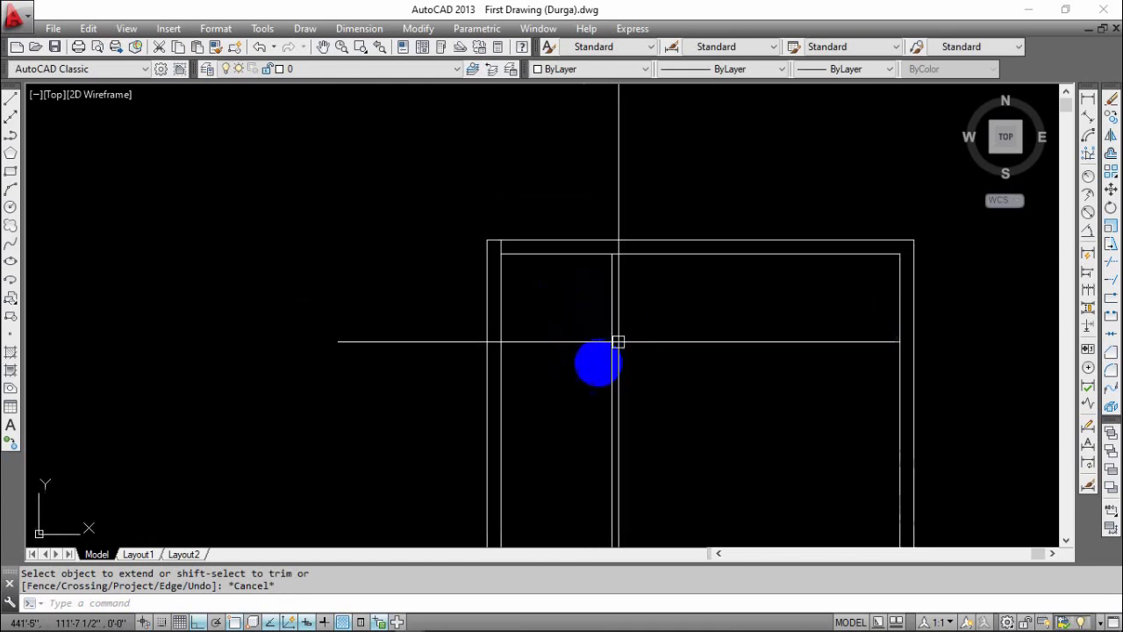
scroll(575, 324, "up", 3)
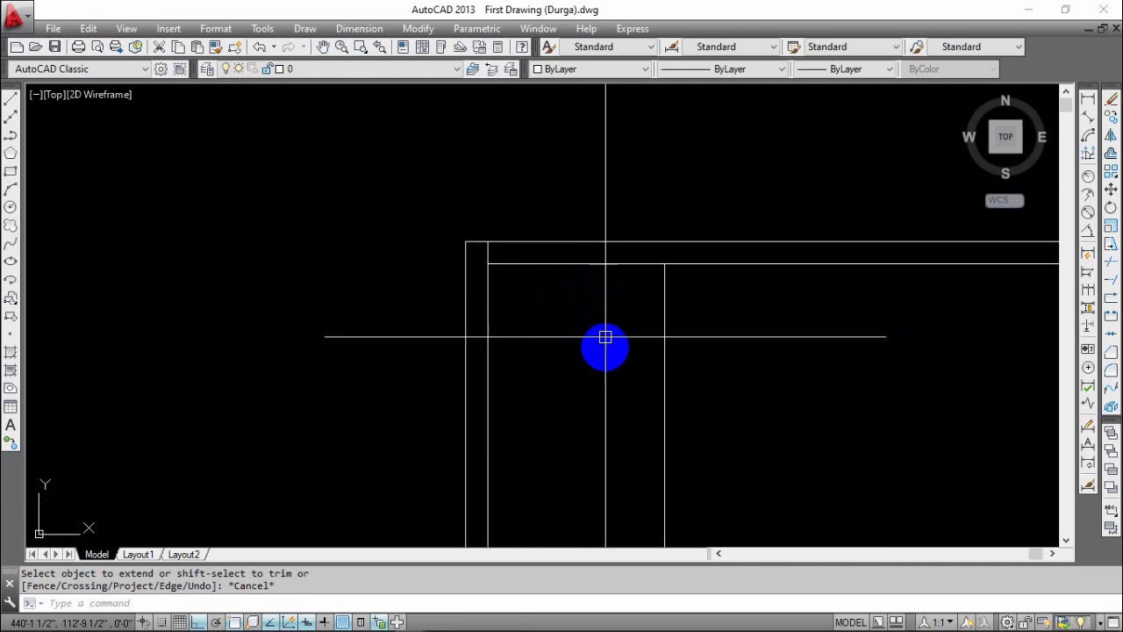
key("Escape")
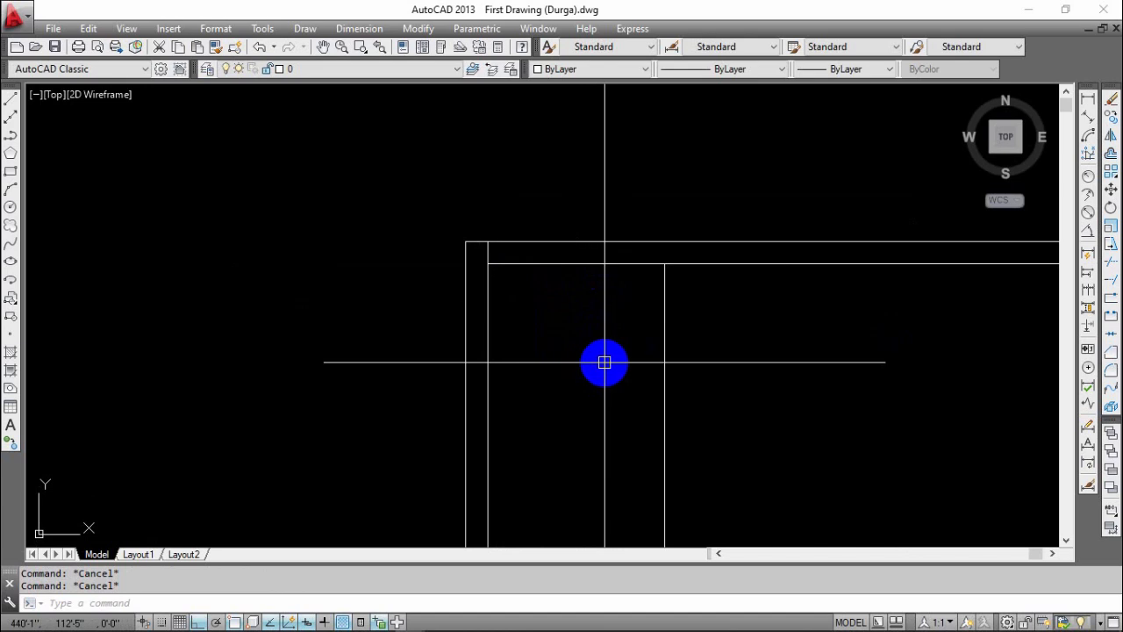
middle_click_drag(605, 362, 602, 389)
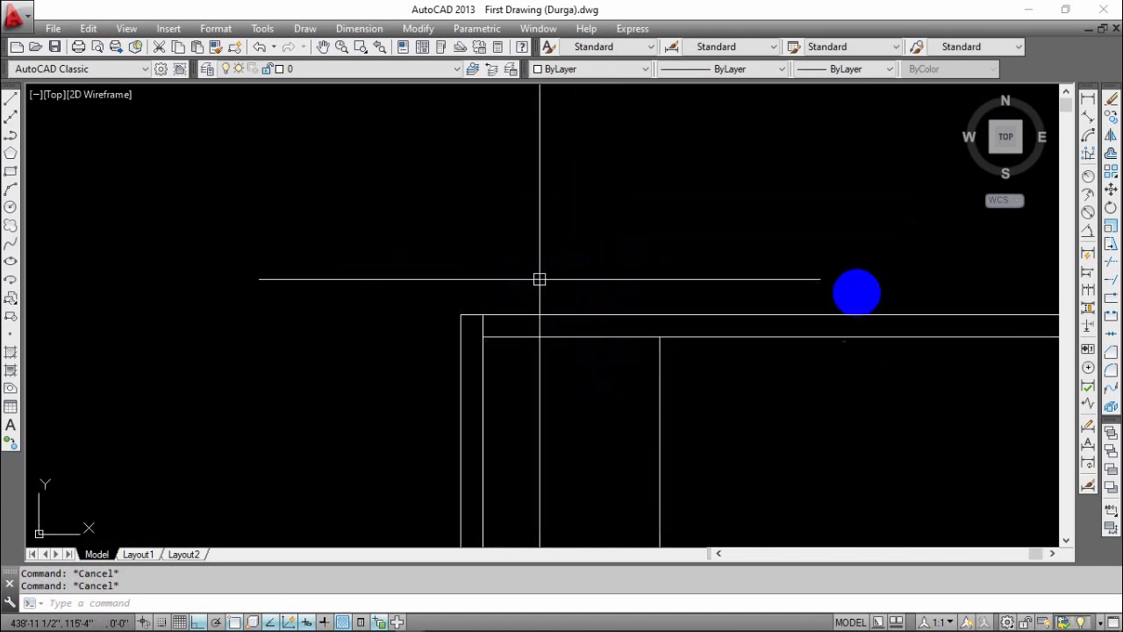
scroll(810, 309, "down", 2)
middle_click_drag(809, 309, 774, 306)
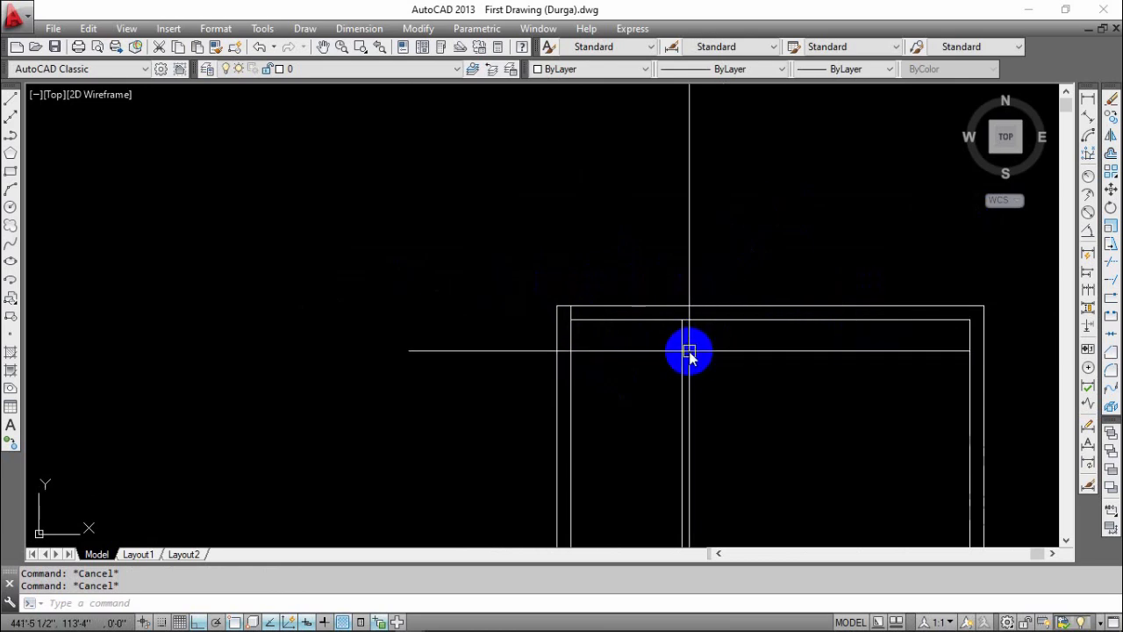
type("l")
key("Return")
left_click(558, 306)
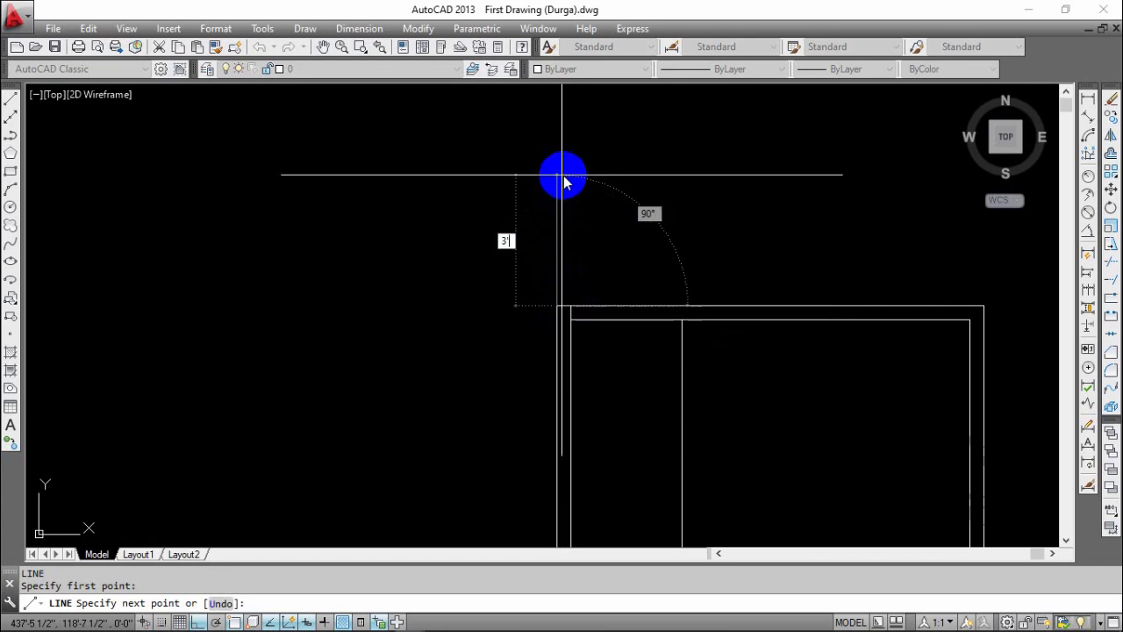
type("3'6")
key("Return")
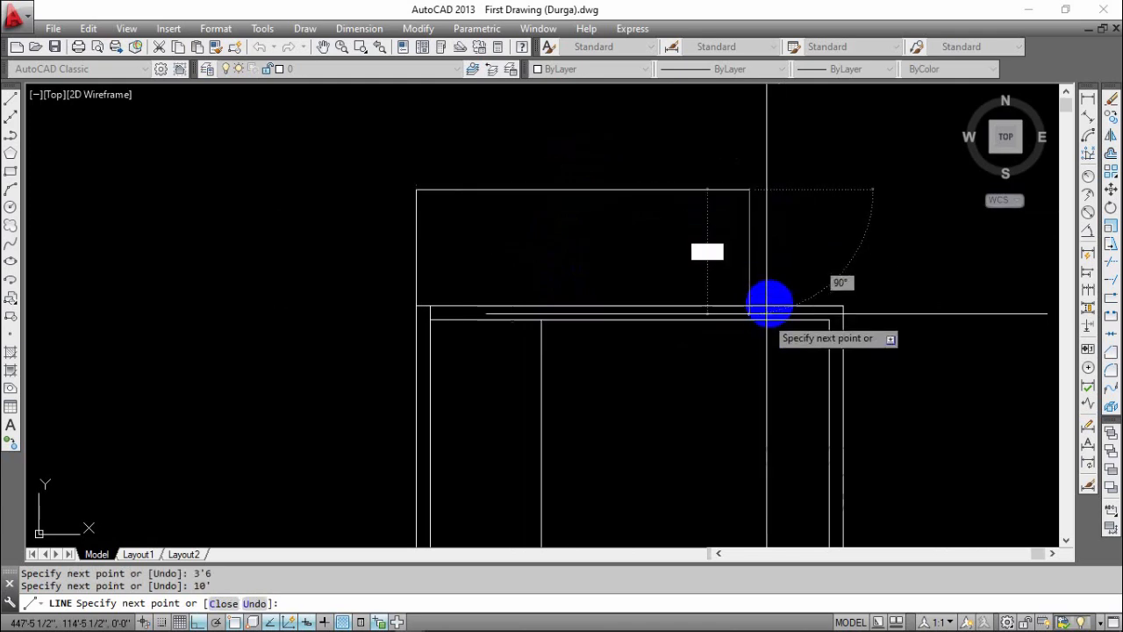
key("Escape")
key("Escape")
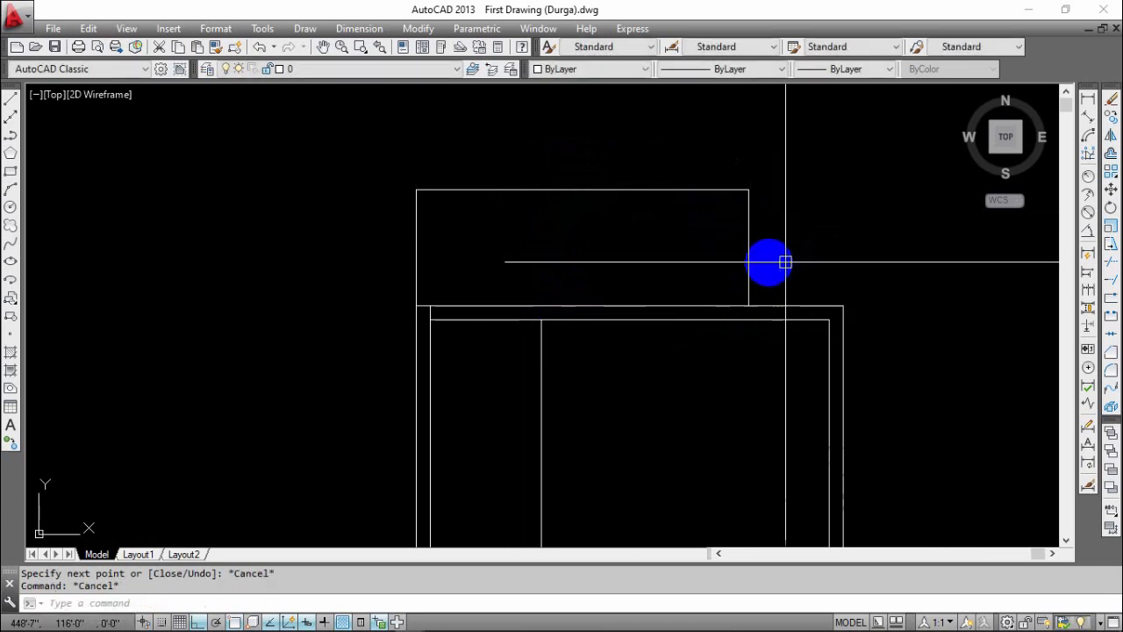
- Offset the top, right and left lines of the upper extension inward by 3" to form its walls
middle_click_drag(733, 258, 817, 269)
scroll(650, 241, "up", 2)
middle_click_drag(683, 258, 624, 262)
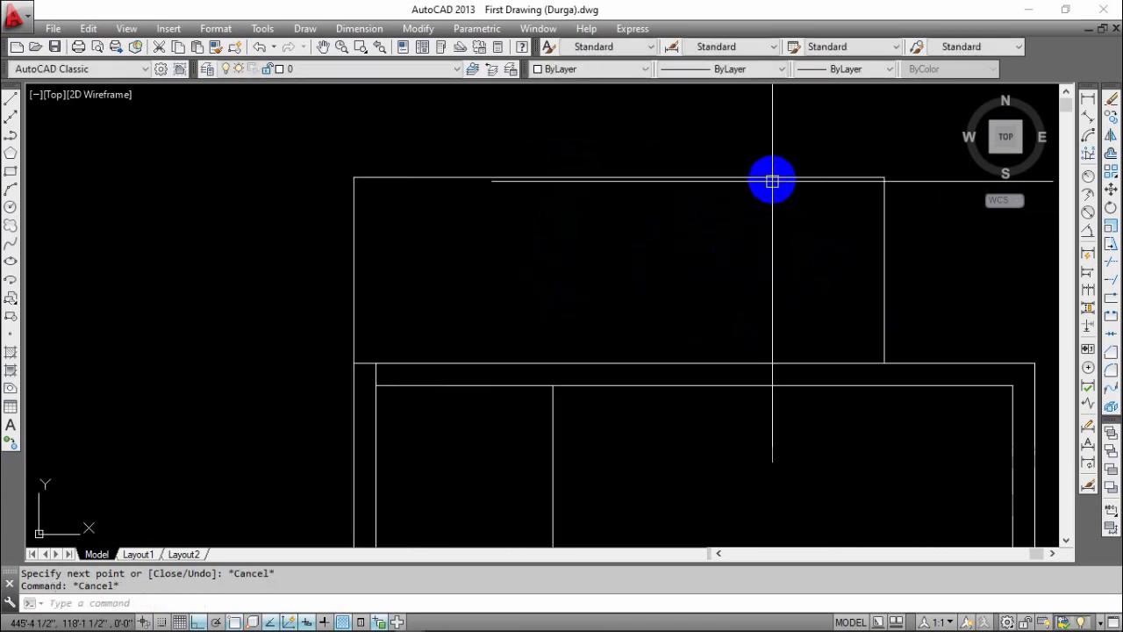
left_click(772, 179)
key("Escape")
type("o")
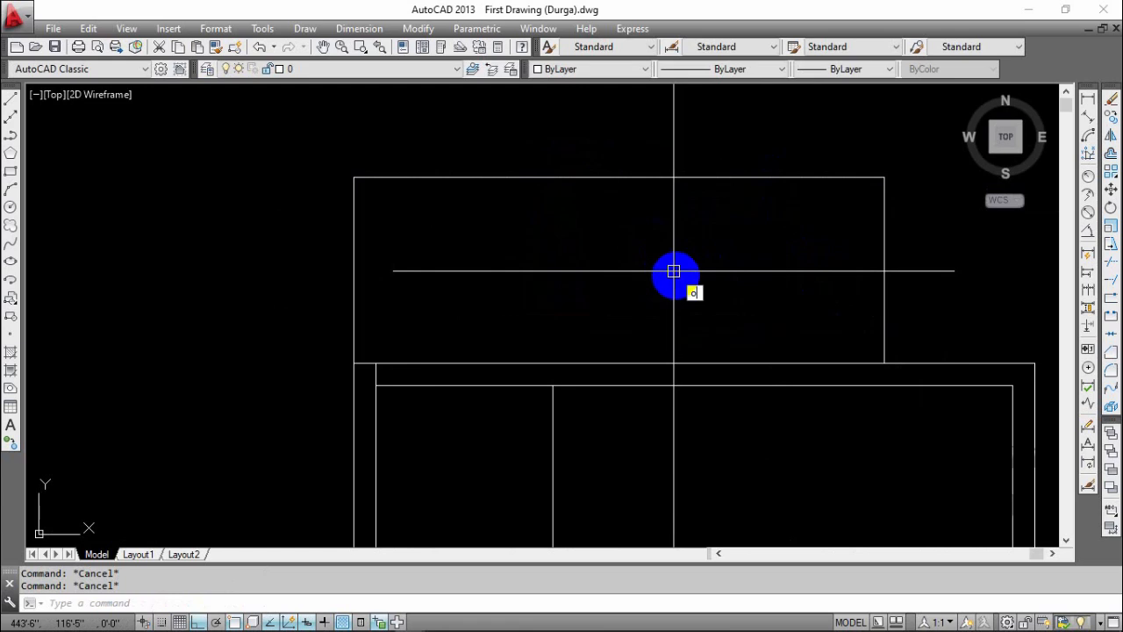
key("Return")
type("3")
key("Return")
left_click(698, 183)
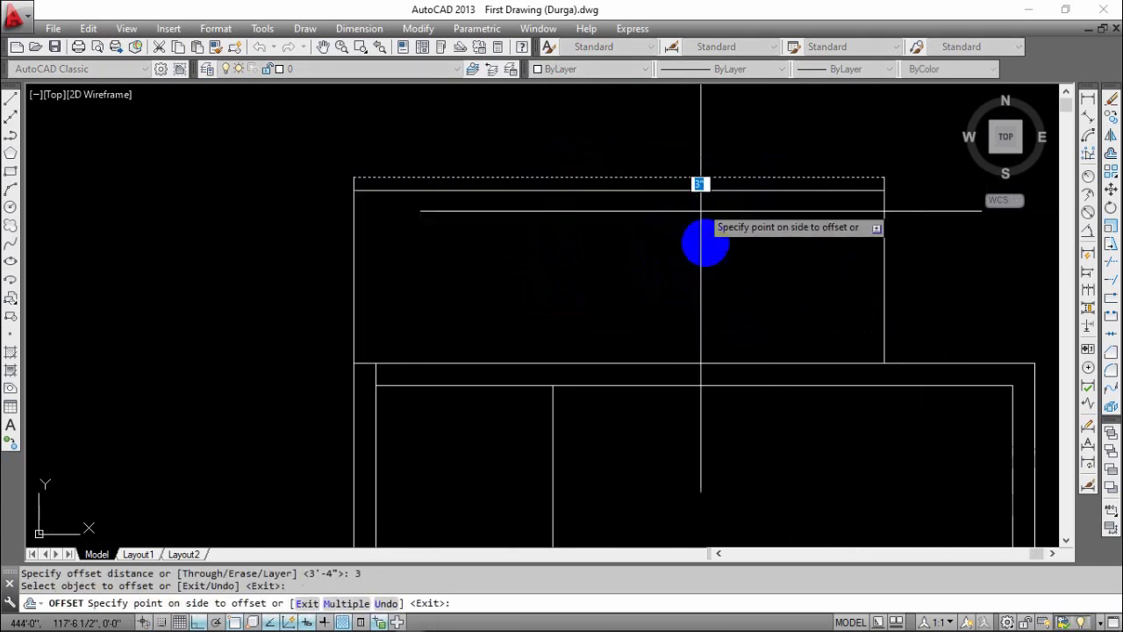
left_click(700, 211)
left_click(883, 268)
left_click(667, 290)
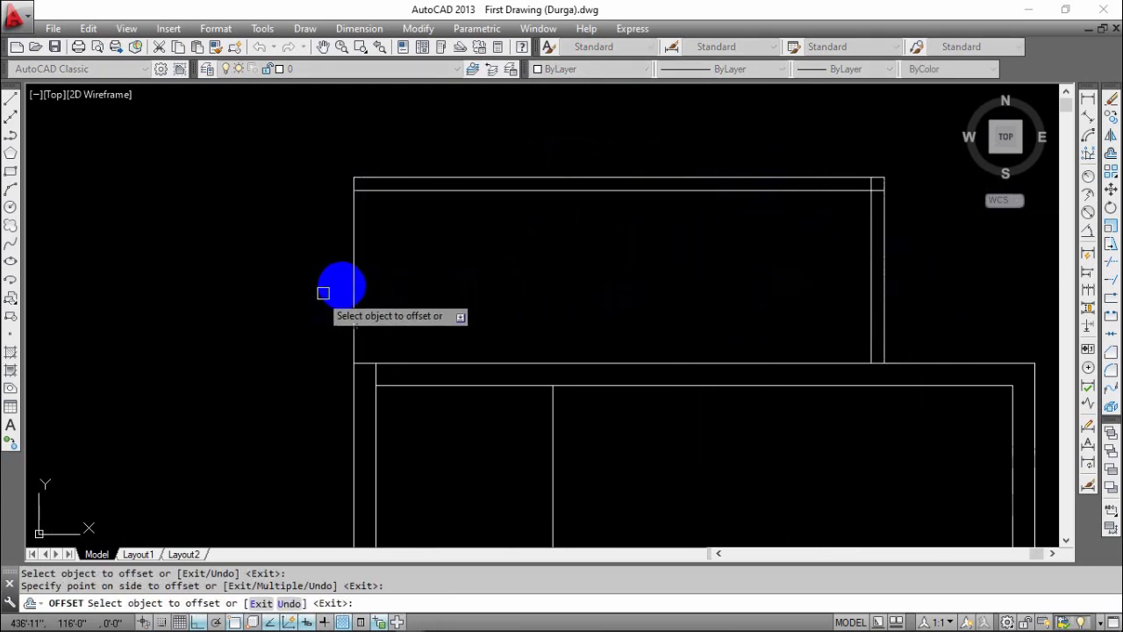
left_click(357, 288)
left_click(444, 308)
middle_click_drag(494, 260, 521, 261)
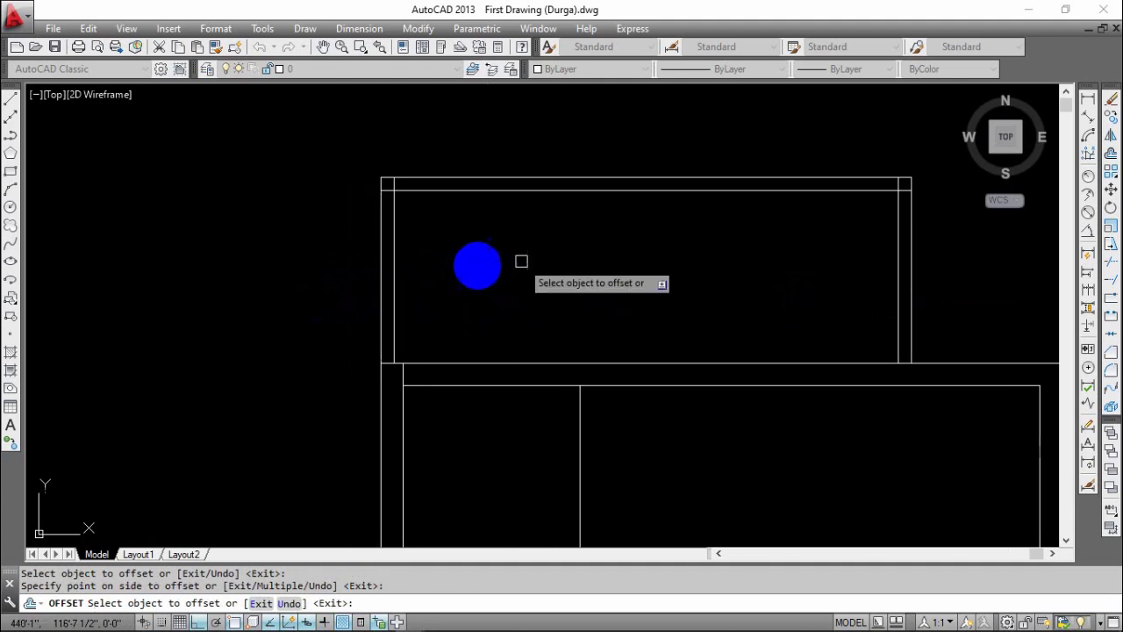
key("Escape")
- Offset the room's inner left wall line 2'6" toward the inside of the room
scroll(485, 269, "down", 2)
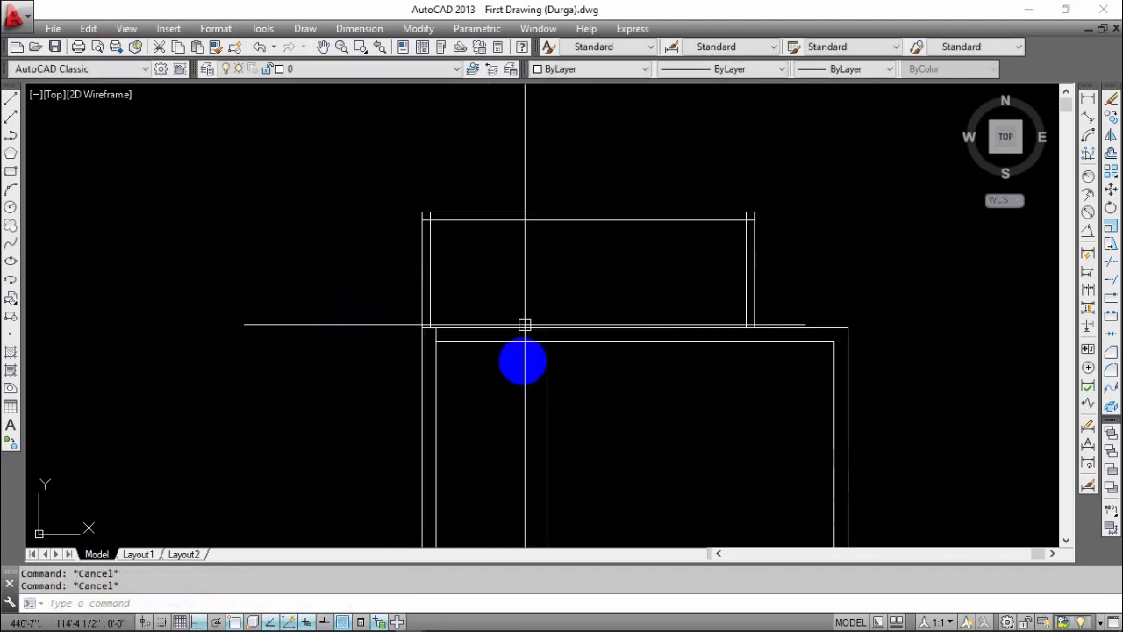
middle_click_drag(521, 366, 527, 316)
middle_click_drag(700, 276, 682, 166)
middle_click_drag(574, 284, 606, 406)
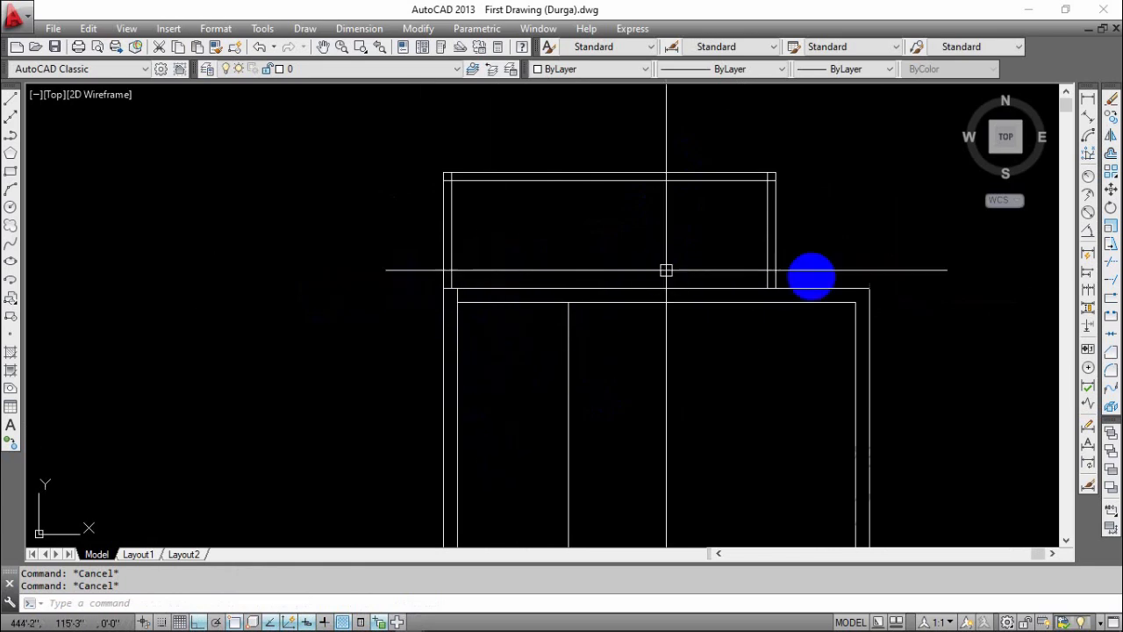
mouse_move(665, 341)
middle_mouse_down()
mouse_move(680, 318)
mouse_move(673, 362)
middle_mouse_up()
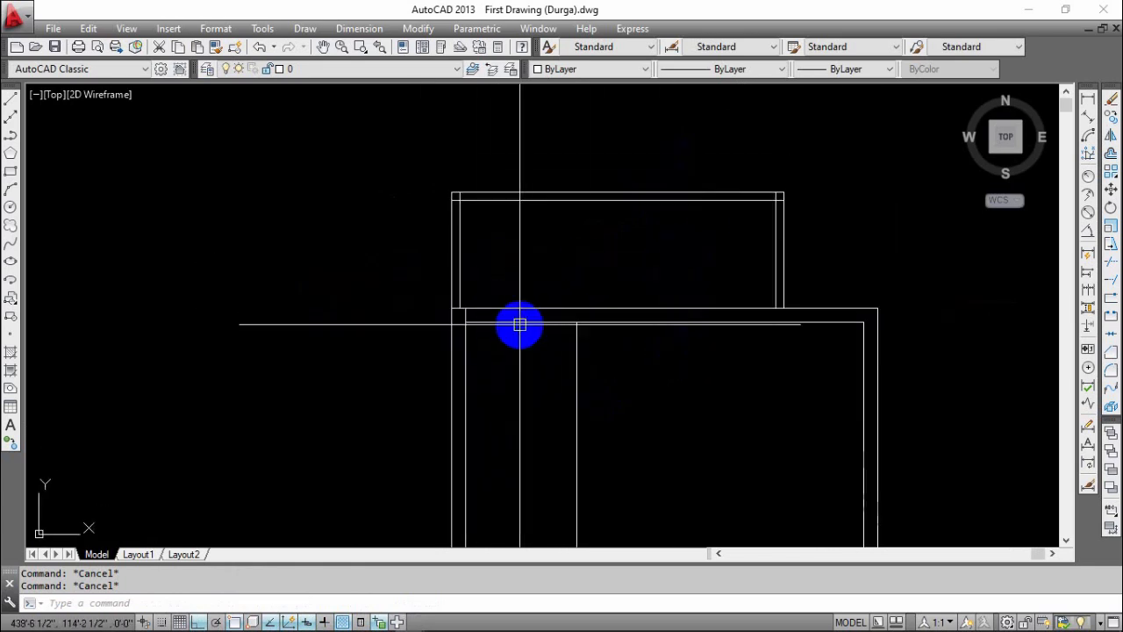
middle_click_drag(500, 326, 529, 306)
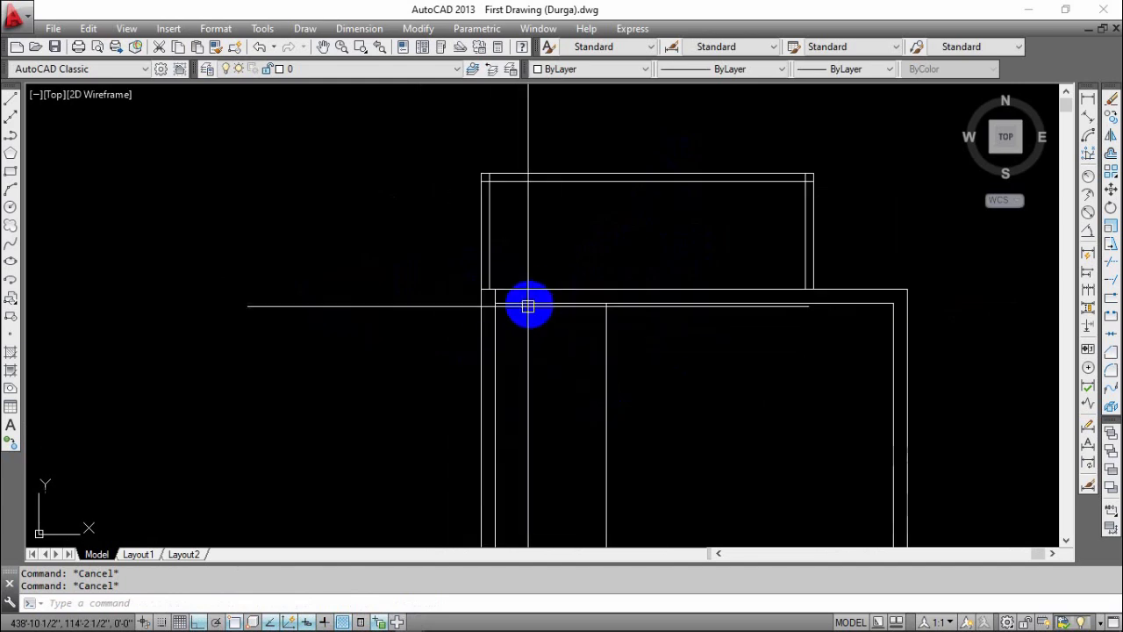
scroll(530, 306, "up", 2)
key("Return")
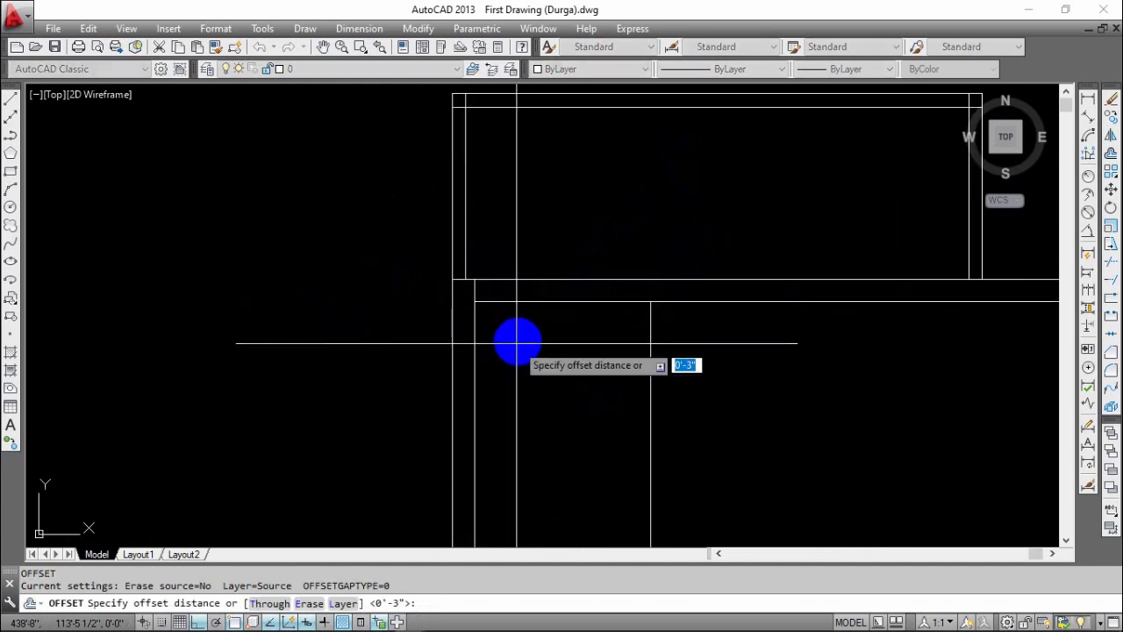
key("Return")
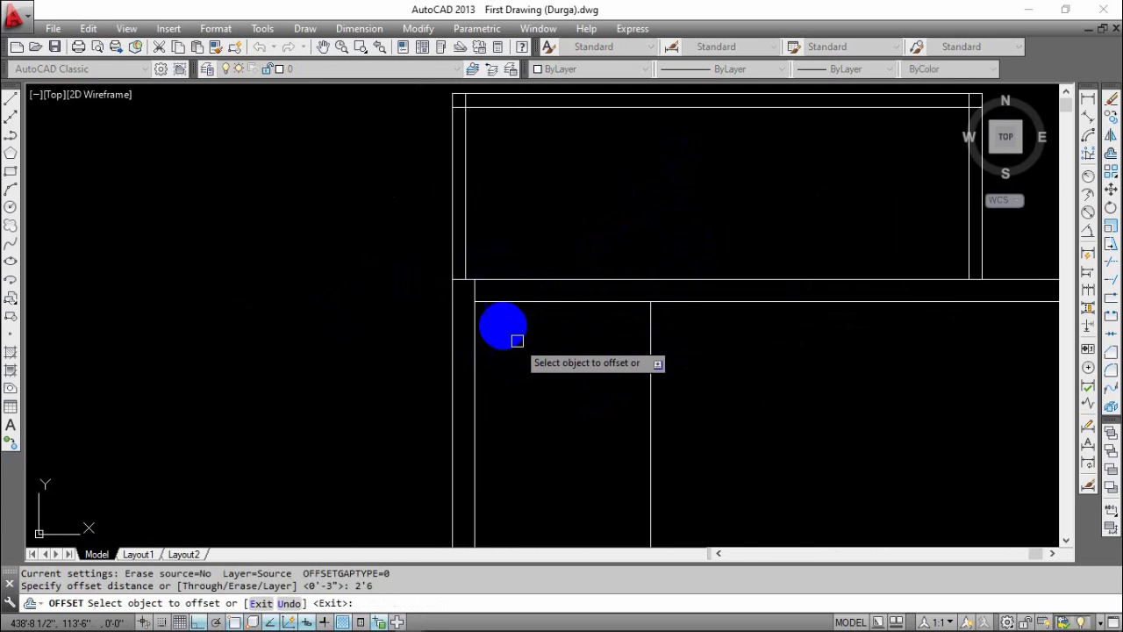
left_click(477, 330)
left_click(546, 341)
middle_click_drag(590, 367, 618, 327)
scroll(590, 344, "down", 6)
scroll(590, 323, "up", 4)
scroll(597, 342, "down", 2)
key("Escape")
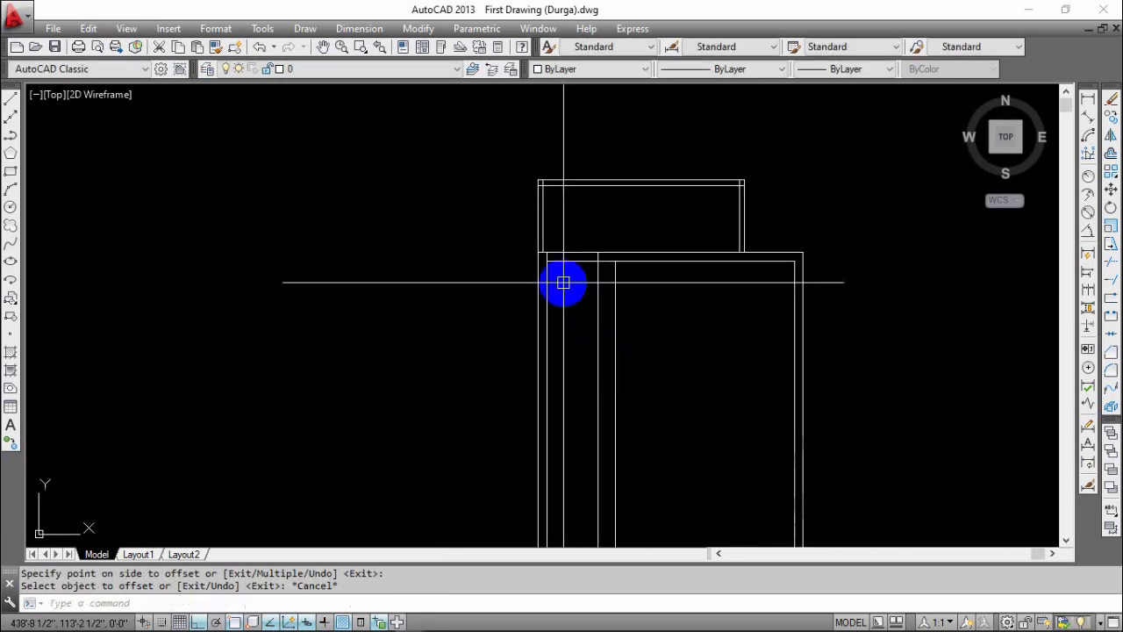
scroll(572, 279, "up", 2)
middle_click_drag(618, 289, 659, 182)
scroll(660, 180, "down", 2)
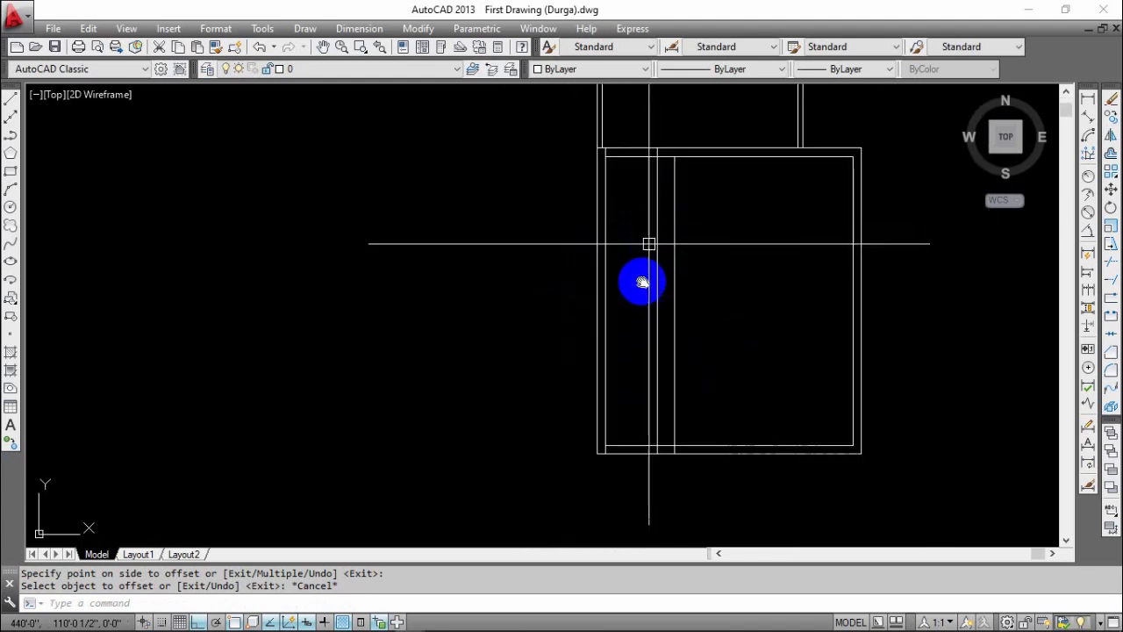
- Draw a 5' by 6' rectangle in the empty area left of the room
middle_click_drag(645, 268, 638, 348)
scroll(606, 279, "up", 2)
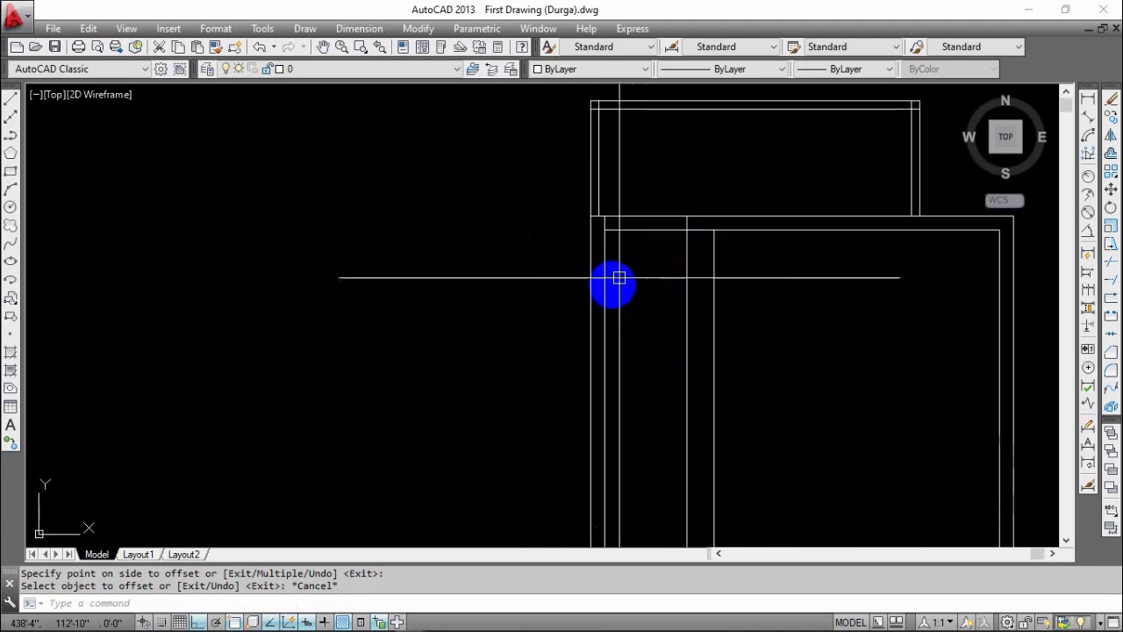
middle_click_drag(614, 276, 607, 309)
key("Escape")
key("Escape")
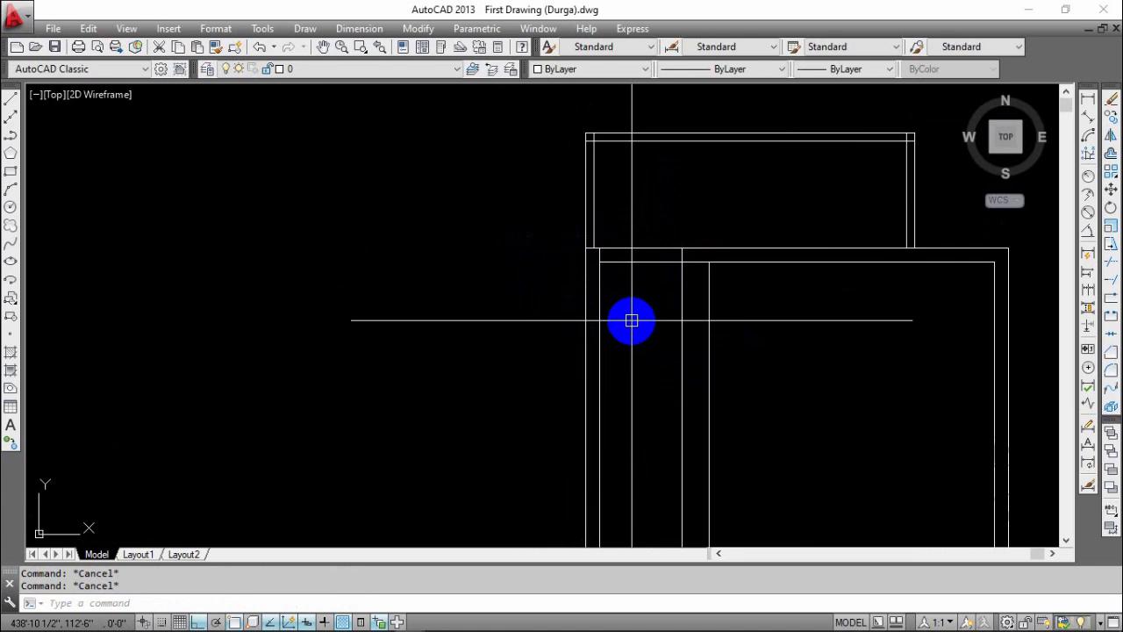
middle_click_drag(687, 431, 645, 367)
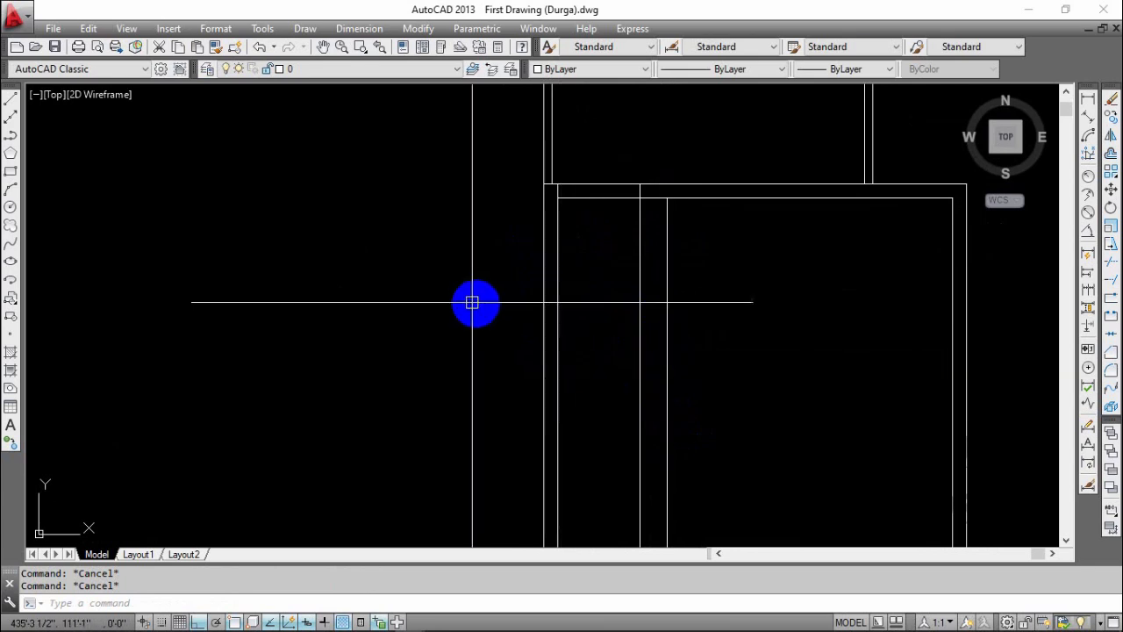
middle_click_drag(472, 304, 561, 308)
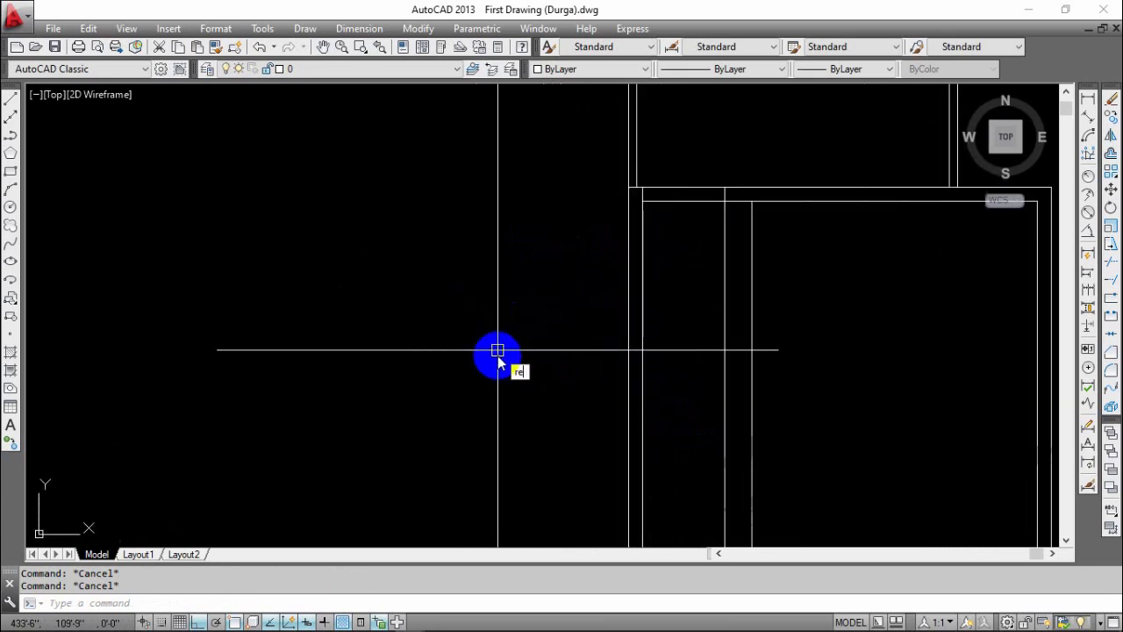
key("Return")
left_click(364, 256)
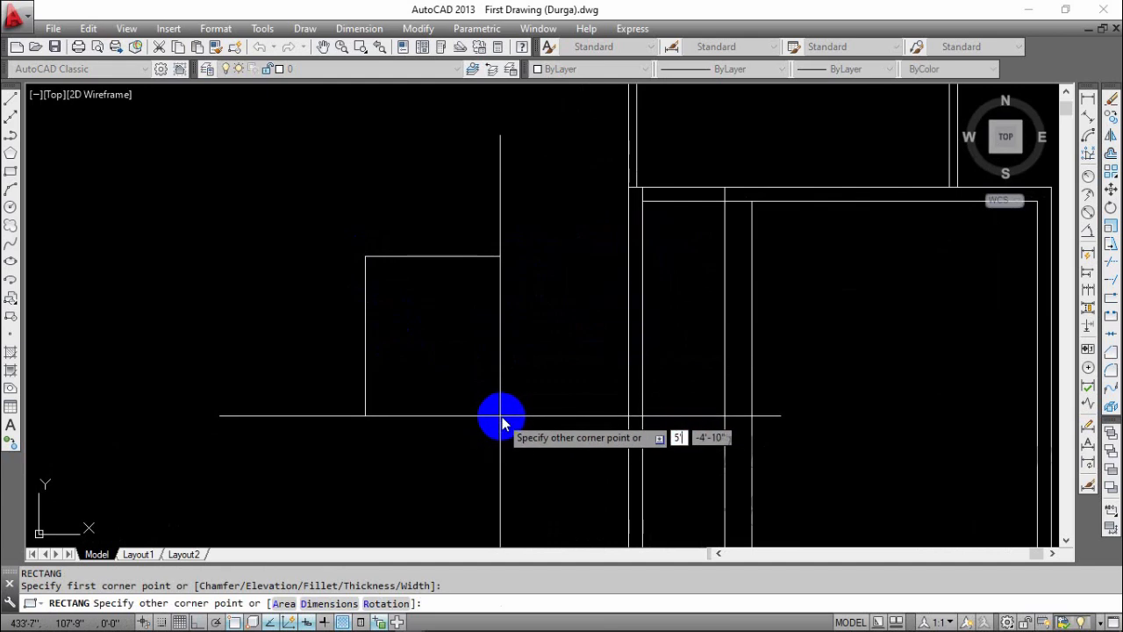
type("5'")
key("Tab")
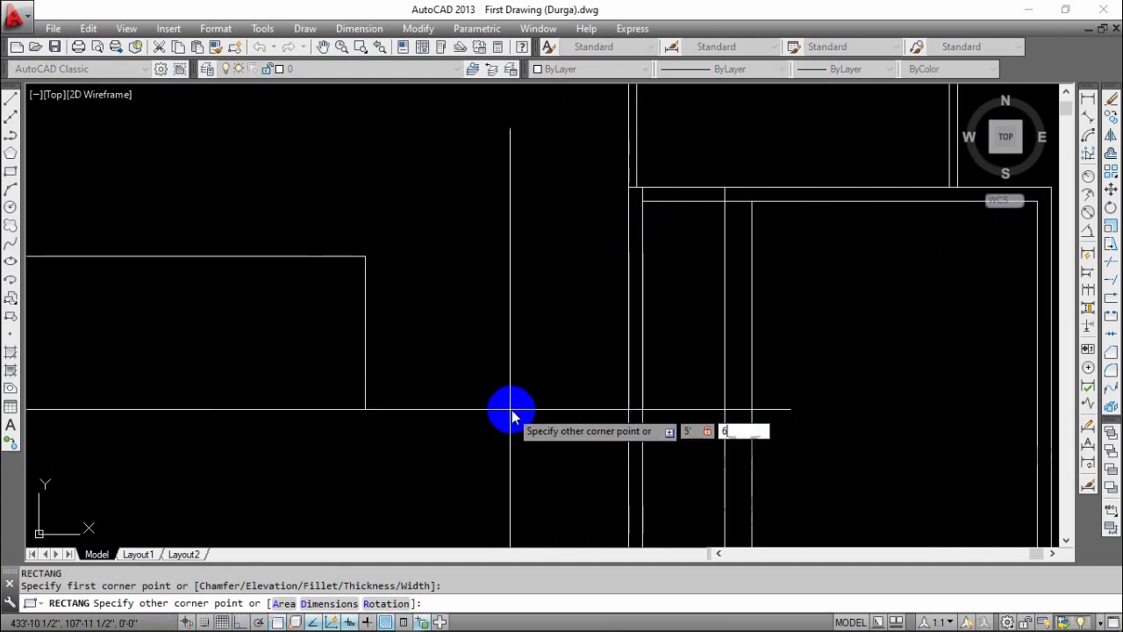
key("Return")
- Offset the new rectangle outward by 5" to form its walls
middle_click_drag(493, 236, 517, 367)
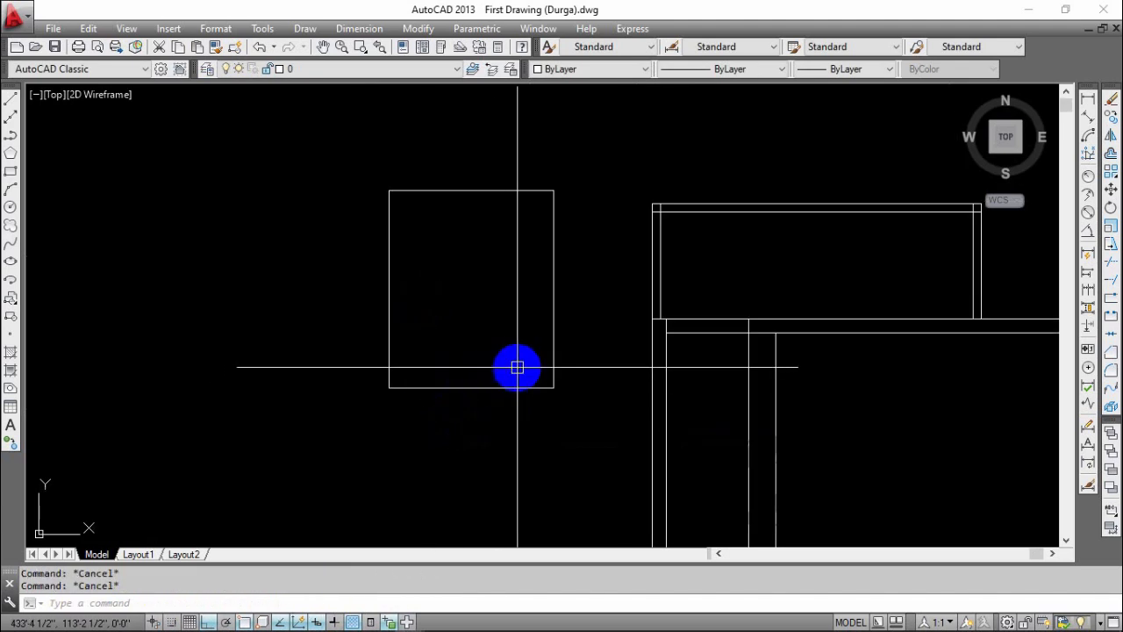
key("Return")
type("5")
key("Return")
left_click(547, 387)
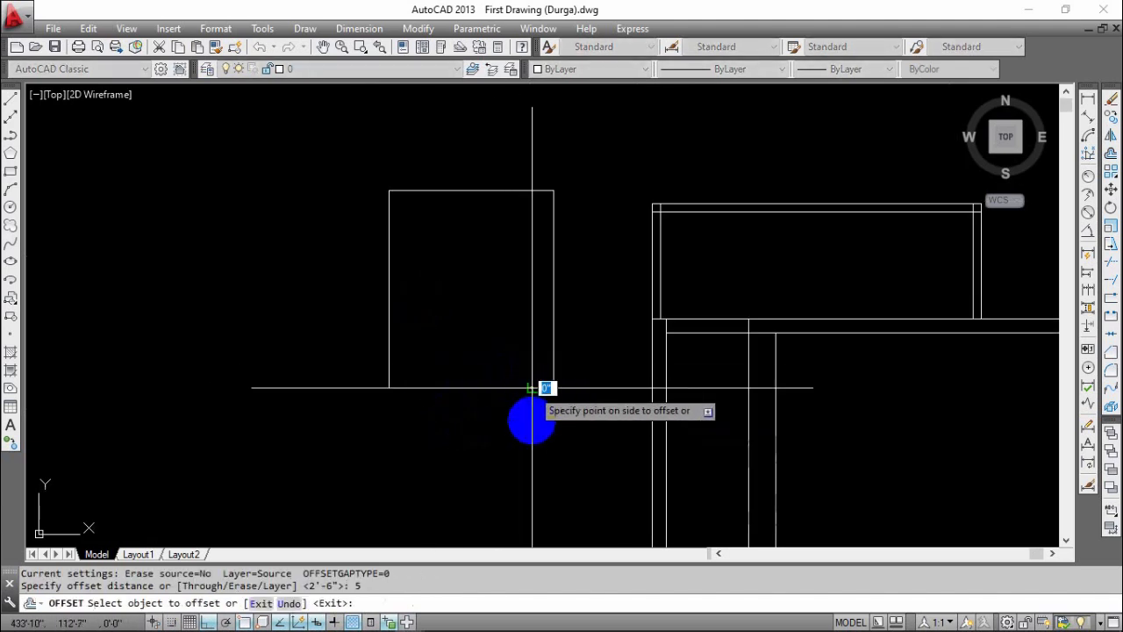
left_click(541, 434)
key("Escape")
- Rotate both rectangles 90° clockwise so that their longer sides run horizontally
left_click(592, 368)
left_click(514, 426)
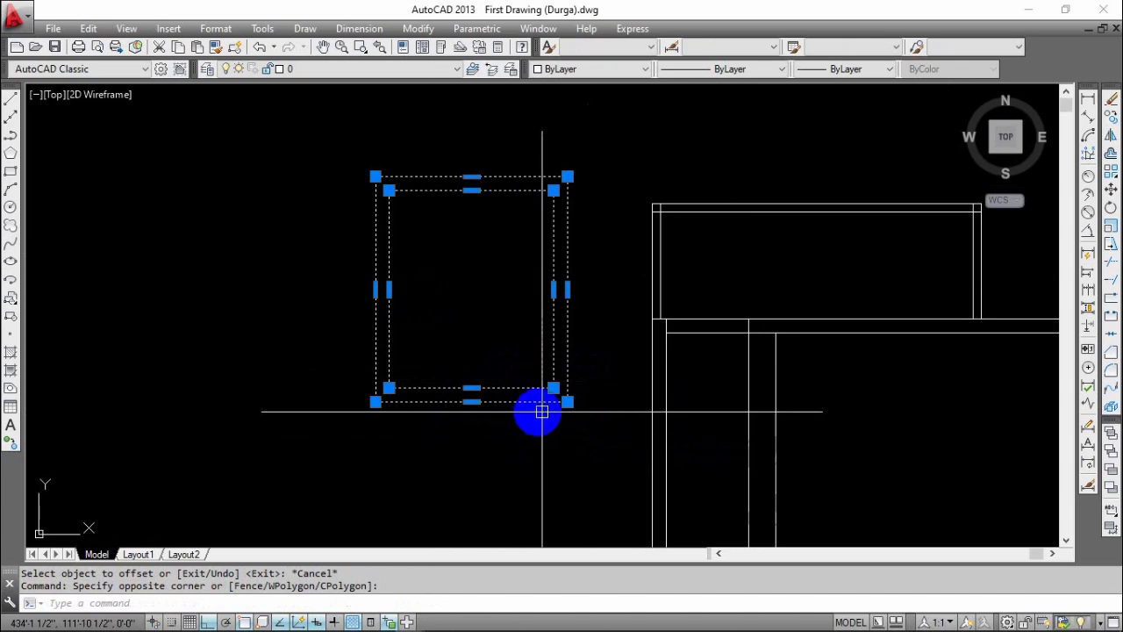
middle_click_drag(534, 409, 522, 401)
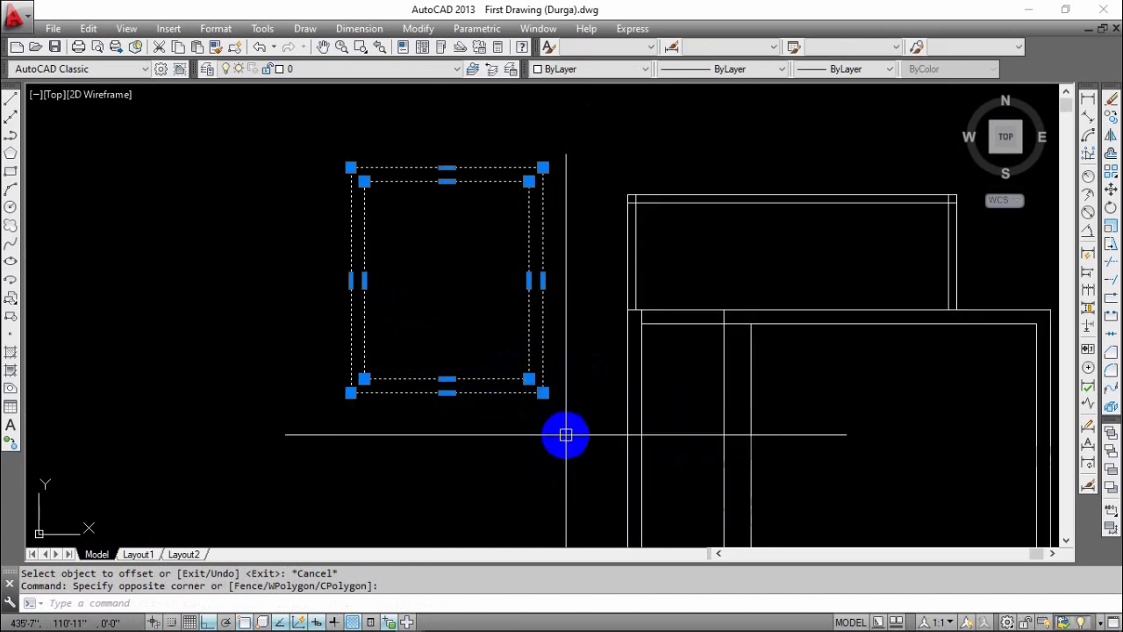
type("o")
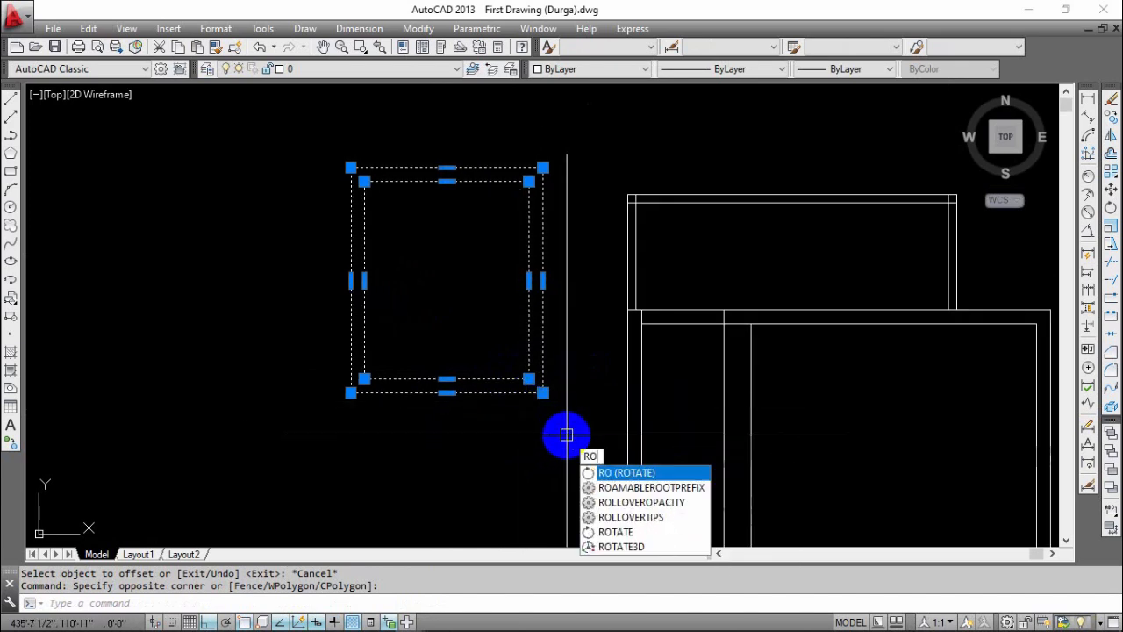
key("Return")
left_click(571, 391)
- Move the two rotated rectangles off the floor plan into the empty area on its left side
left_click(610, 347)
left_click(458, 438)
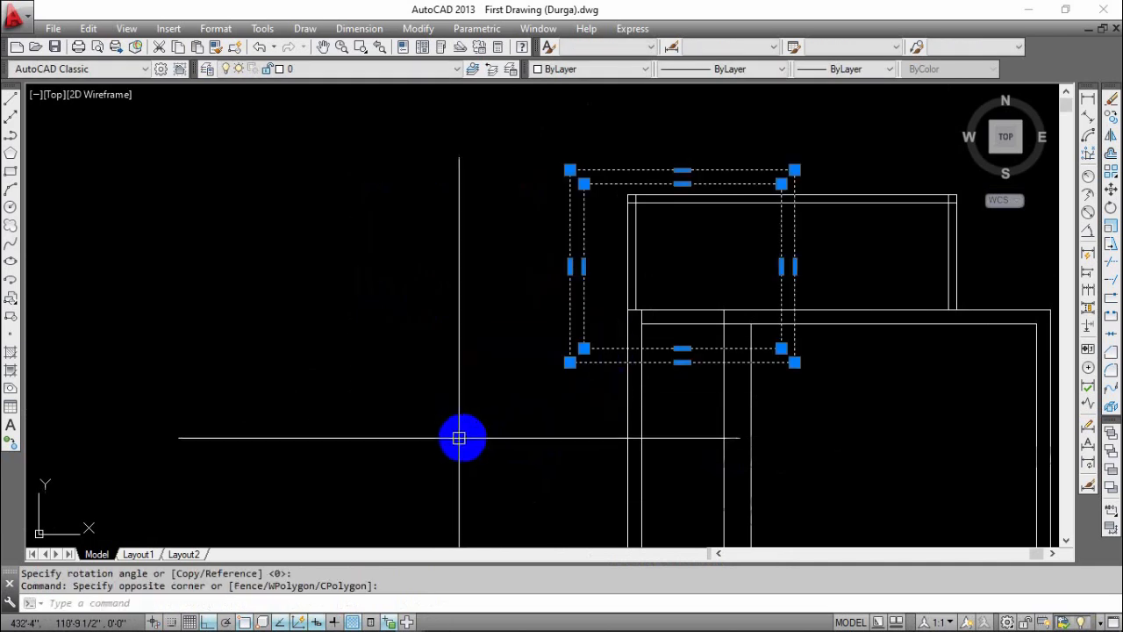
type("m")
key("Return")
left_click(505, 441)
left_click(248, 425)
middle_click_drag(509, 399, 459, 396)
- Move both rectangles so the outer one's top-right corner meets the top end of the room's inner left wall line
type("m")
key("Return")
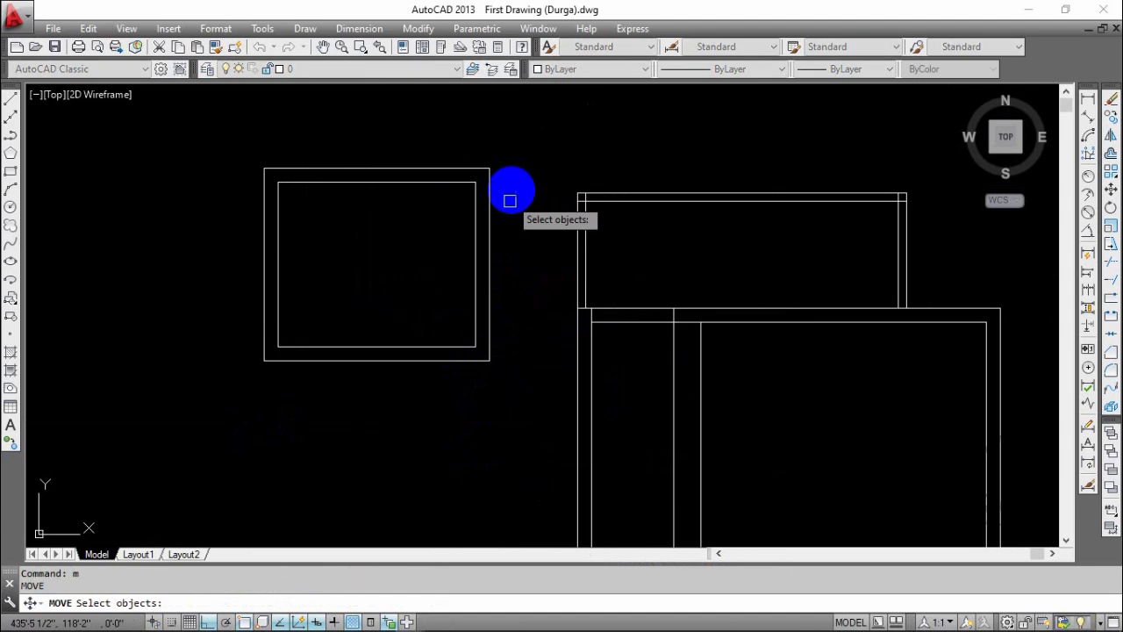
key("Escape")
left_click(521, 155)
left_click(358, 389)
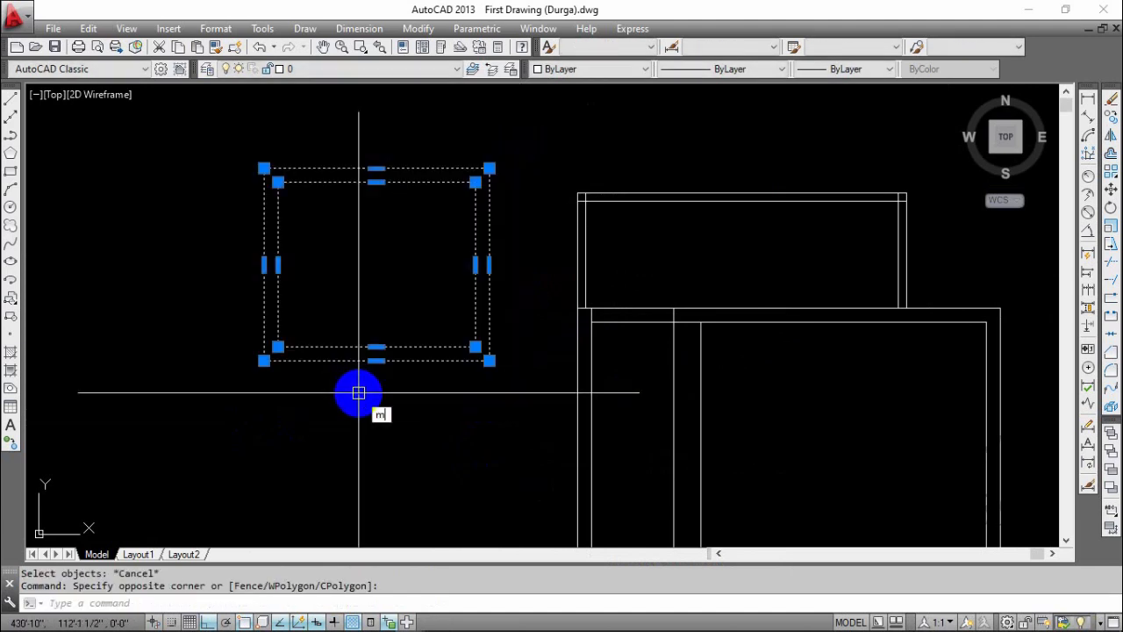
type("m")
key("Return")
left_click(488, 171)
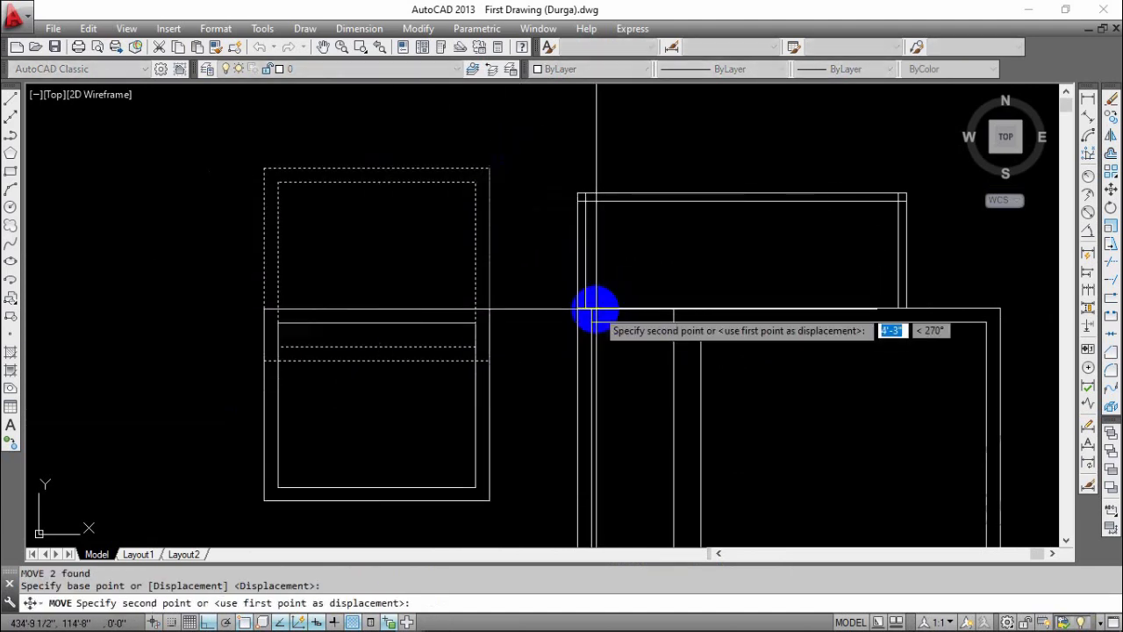
key("Escape")
- Explode the two attached rectangles and erase their right sides along the room's left wall
middle_click_drag(551, 401, 524, 330)
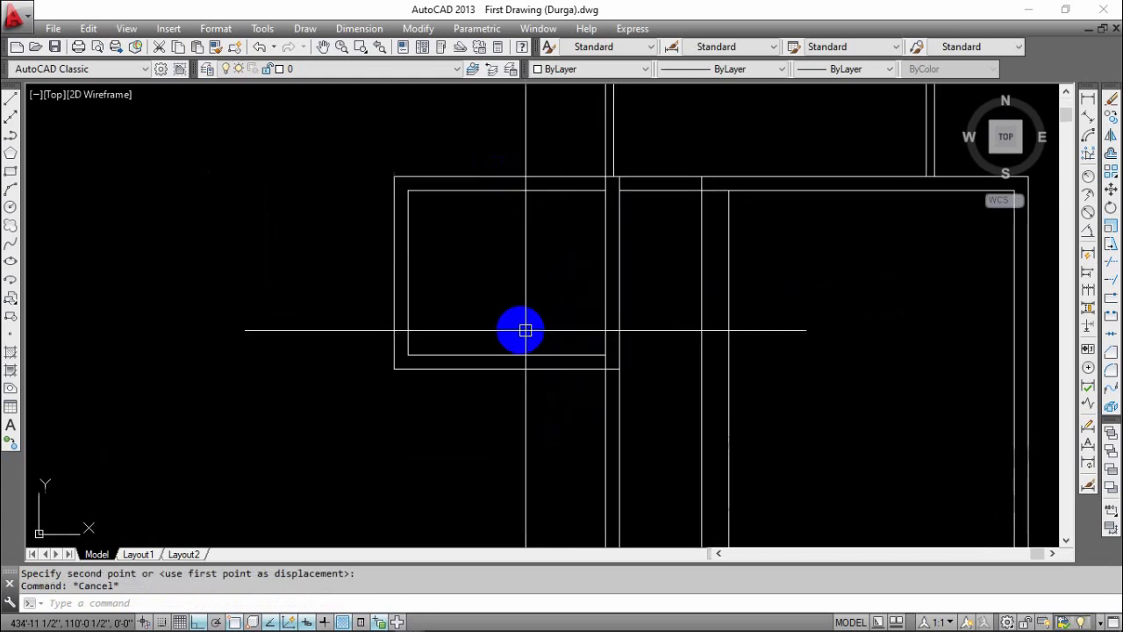
scroll(524, 330, "down", 2)
middle_click_drag(502, 419, 499, 347)
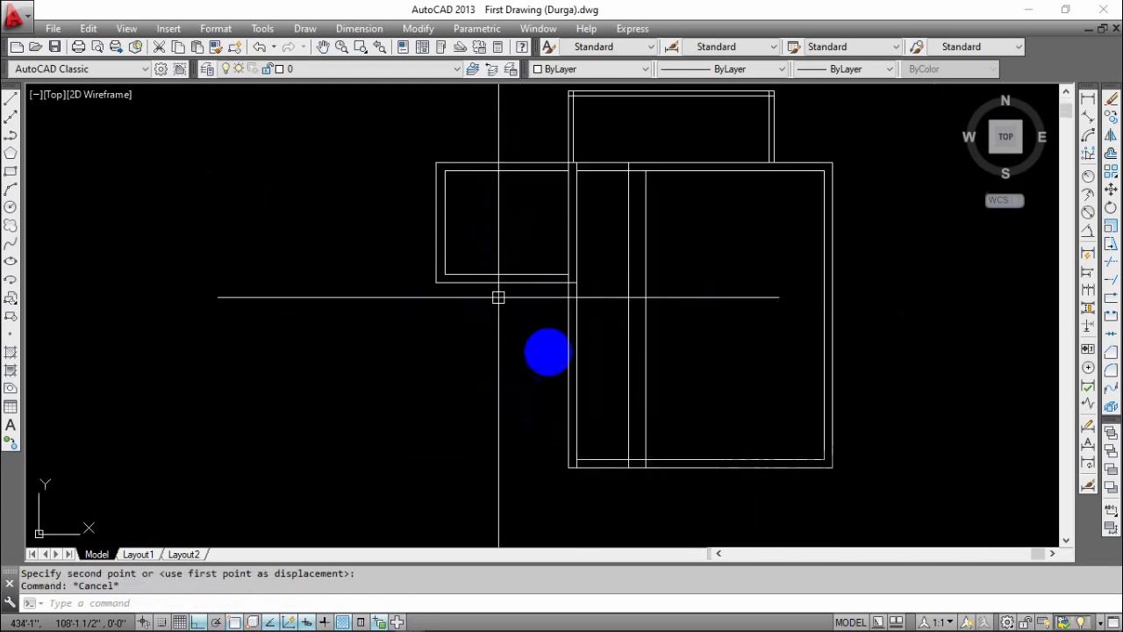
middle_click_drag(562, 382, 545, 393)
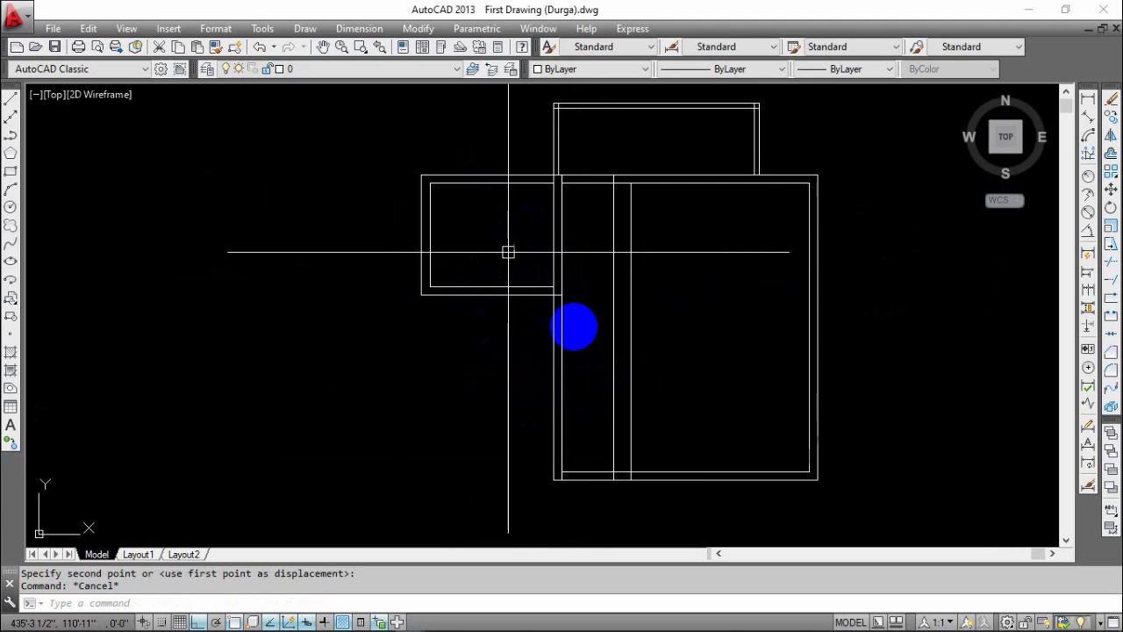
middle_click_drag(597, 356, 551, 351)
middle_click_drag(595, 432, 610, 484)
scroll(565, 256, "up", 3)
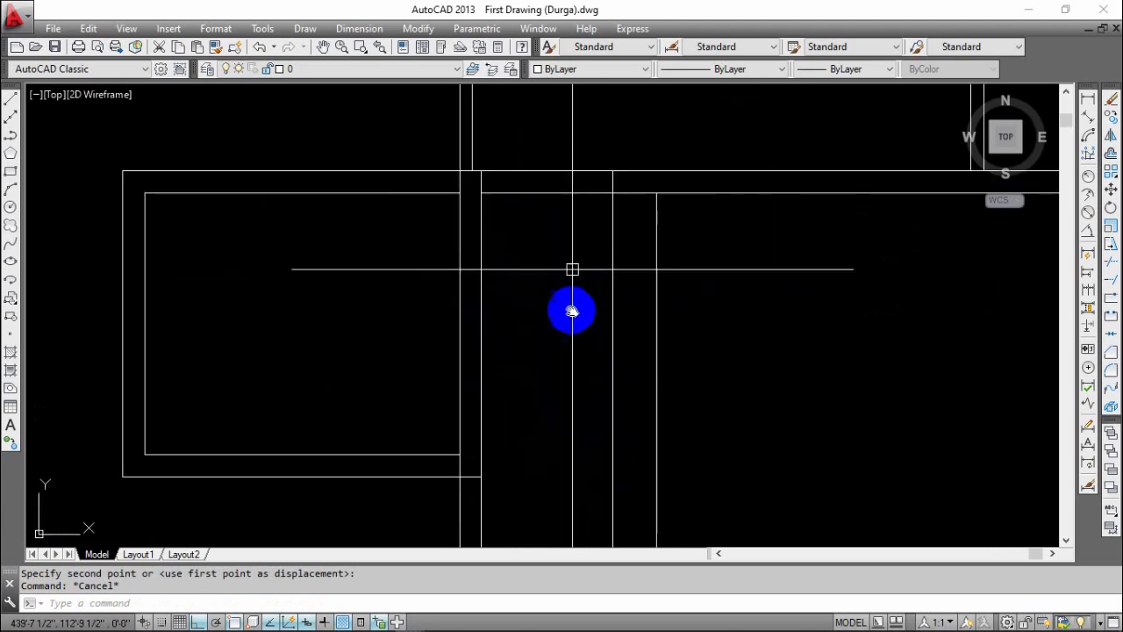
middle_click_drag(571, 310, 567, 381)
scroll(585, 328, "down", 2)
left_click(412, 396)
left_click(247, 516)
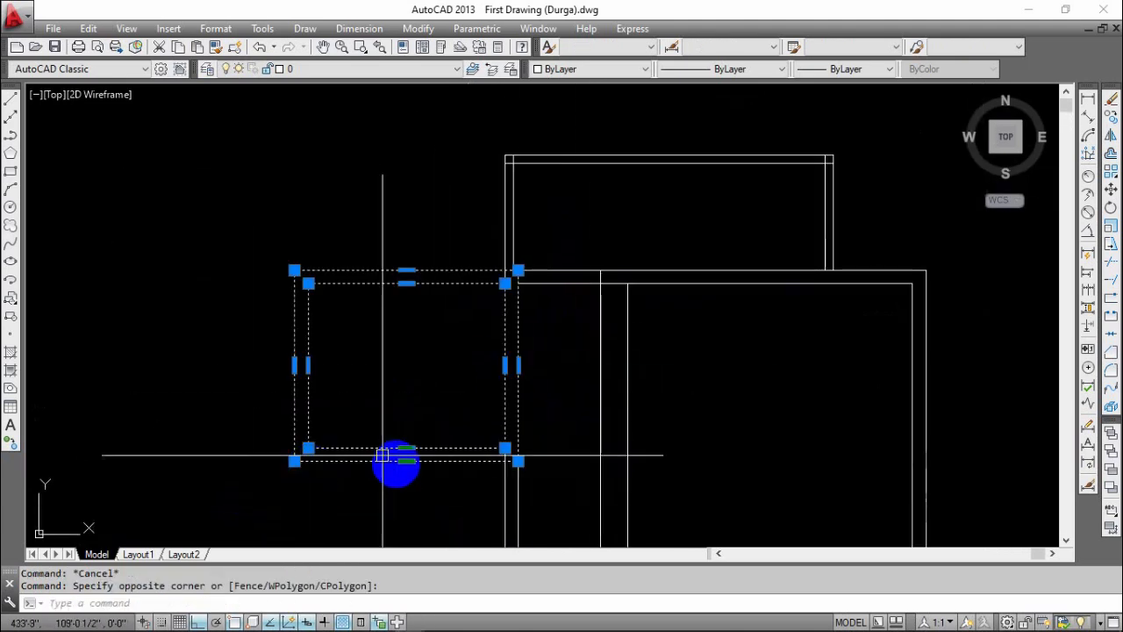
middle_click_drag(397, 463, 405, 344)
key("Return")
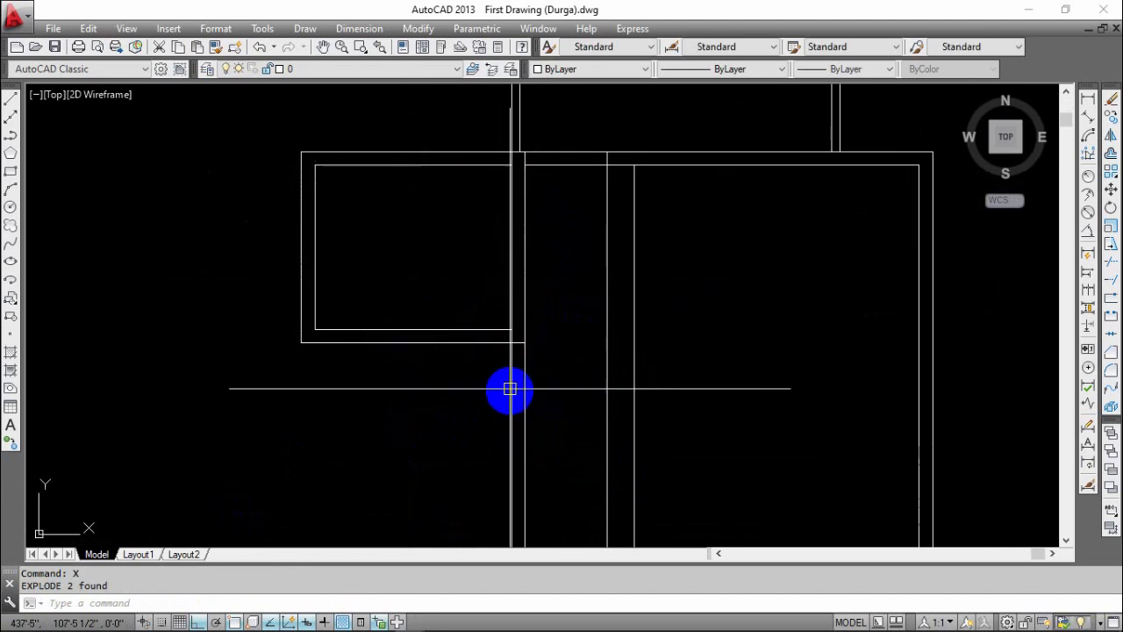
left_click(571, 130)
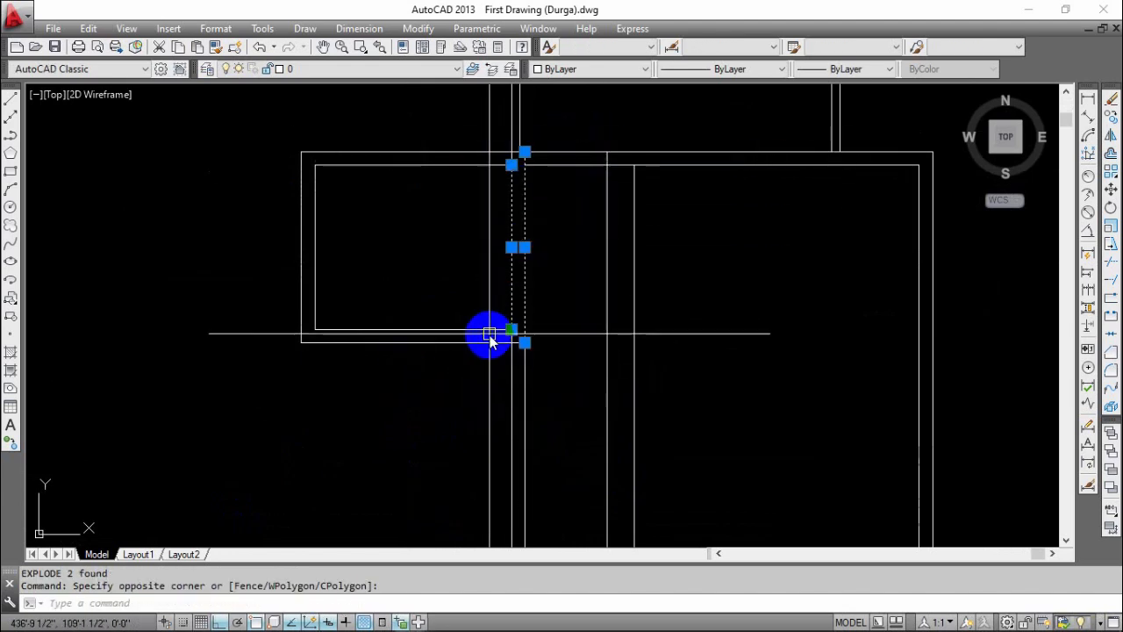
middle_click_drag(486, 398, 467, 430)
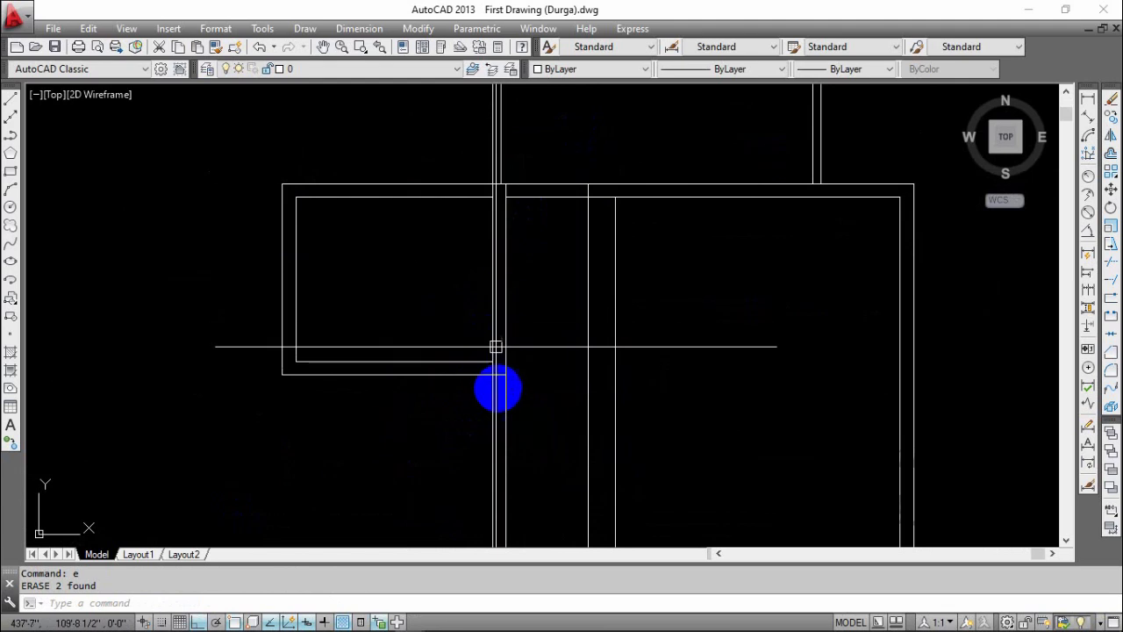
- Stretch the left annex's inner top and bottom lines to the room's inner left wall line
middle_click_drag(588, 386, 580, 406)
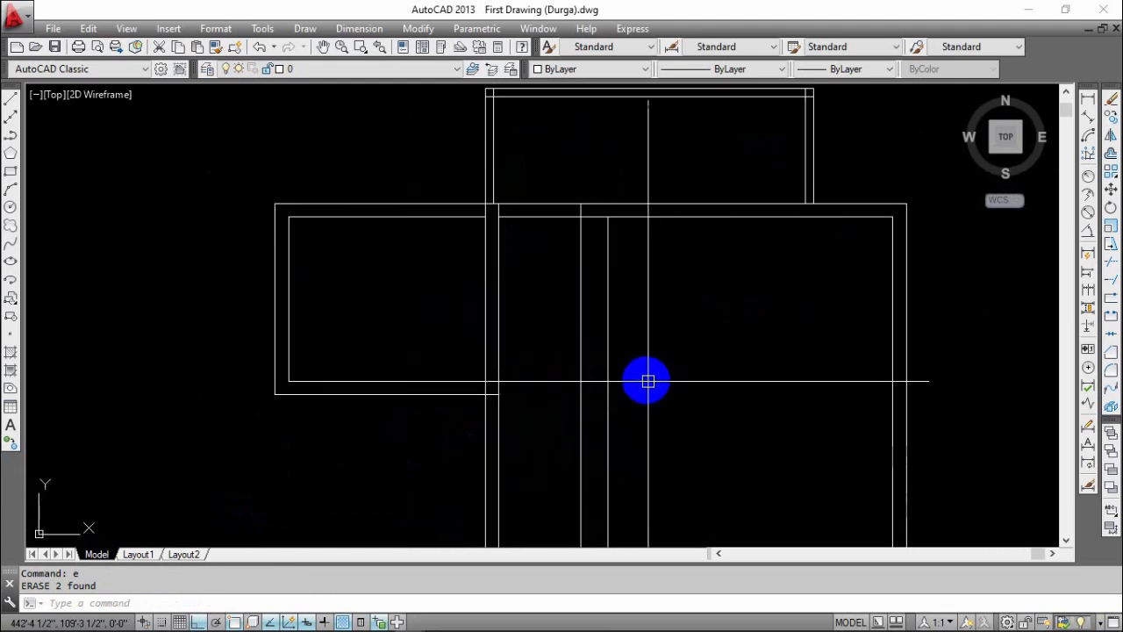
middle_click_drag(664, 351, 664, 342)
scroll(705, 392, "down", 3)
mouse_move(705, 391)
middle_mouse_down()
mouse_move(687, 354)
mouse_move(676, 255)
middle_mouse_up()
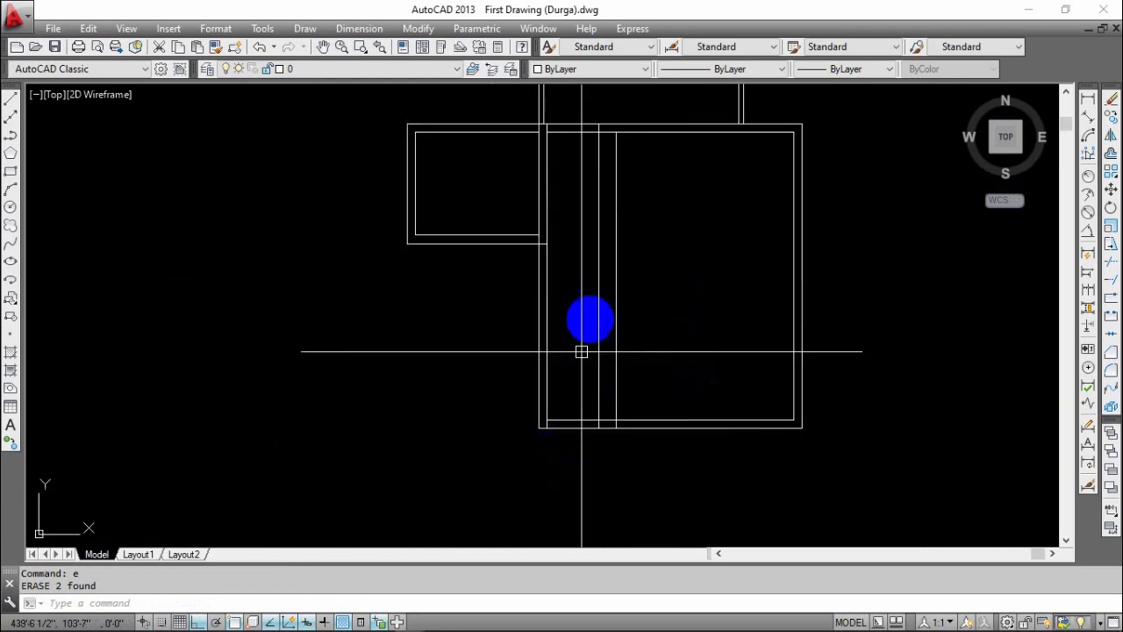
middle_click_drag(589, 300, 574, 409)
scroll(516, 265, "up", 3)
mouse_move(519, 270)
middle_mouse_down()
mouse_move(494, 323)
mouse_move(487, 315)
middle_mouse_up()
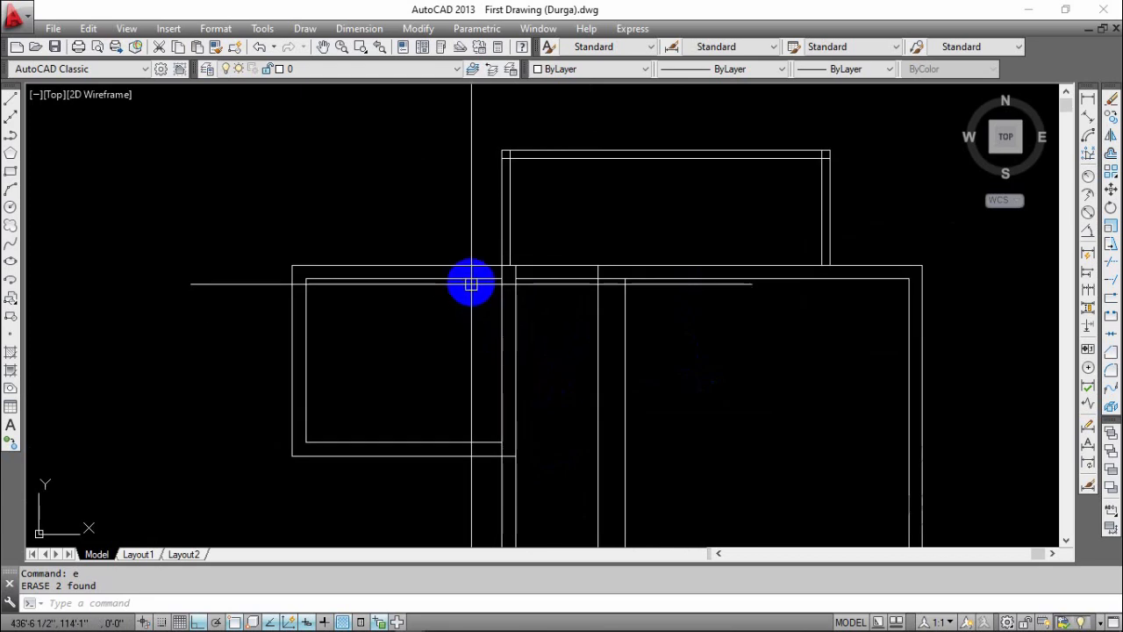
scroll(492, 293, "up", 4)
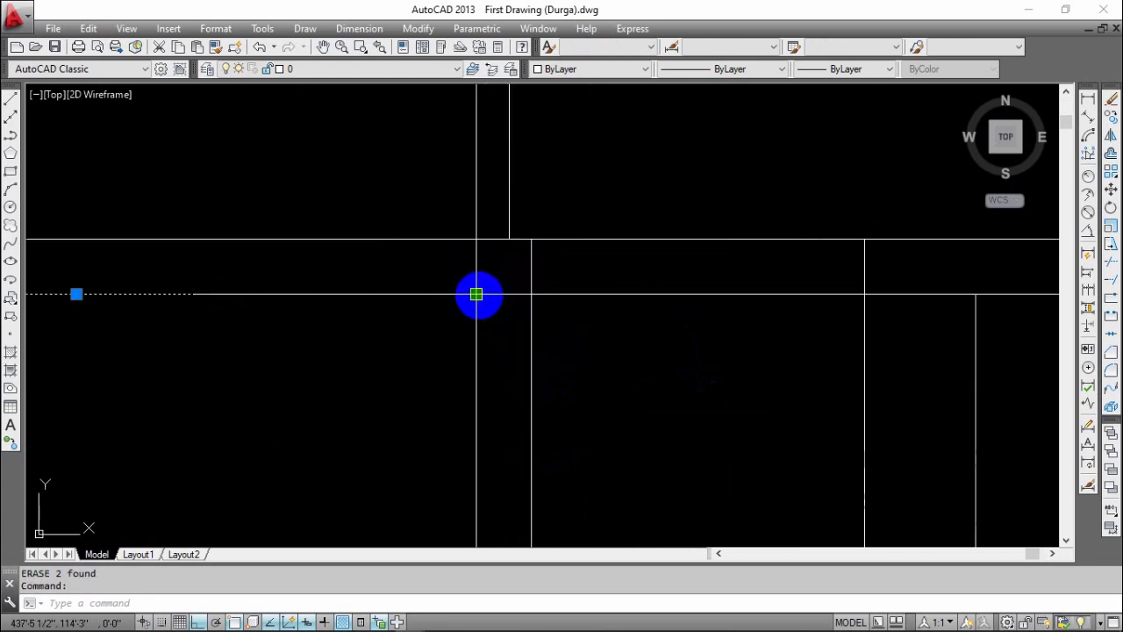
left_click(475, 294)
left_click(530, 294)
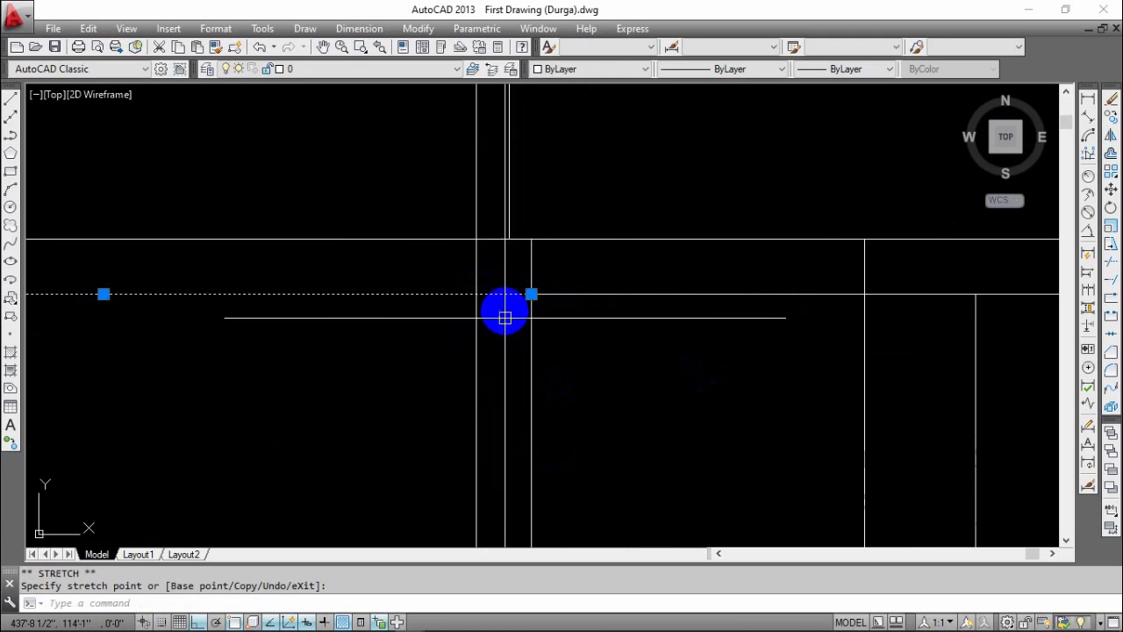
scroll(541, 255, "down", 2)
scroll(549, 292, "down", 1)
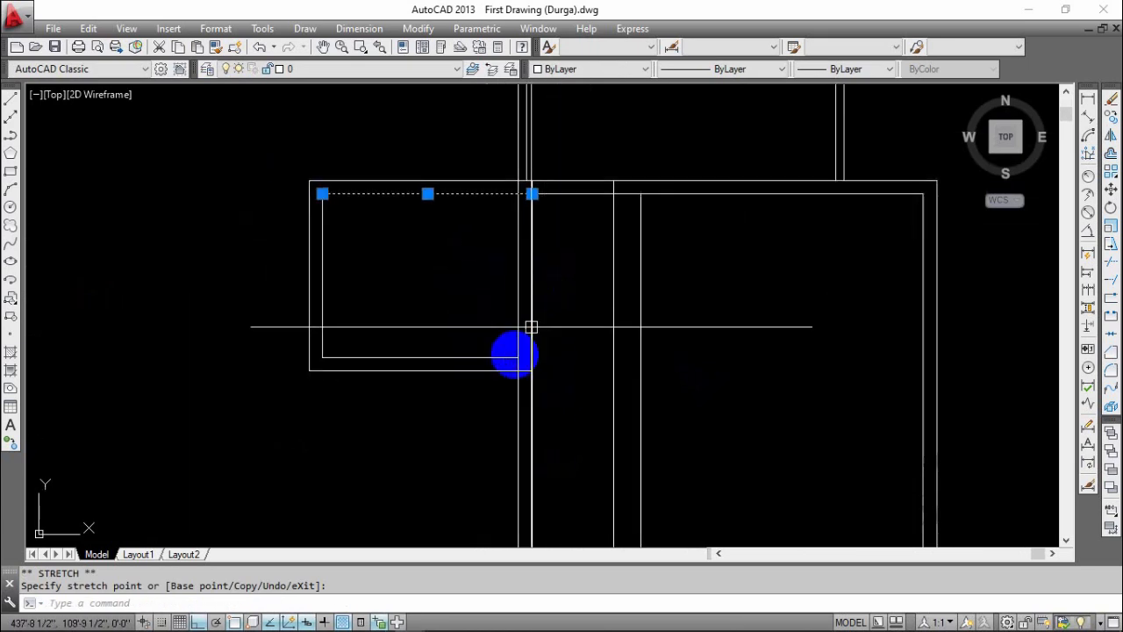
left_click(518, 359)
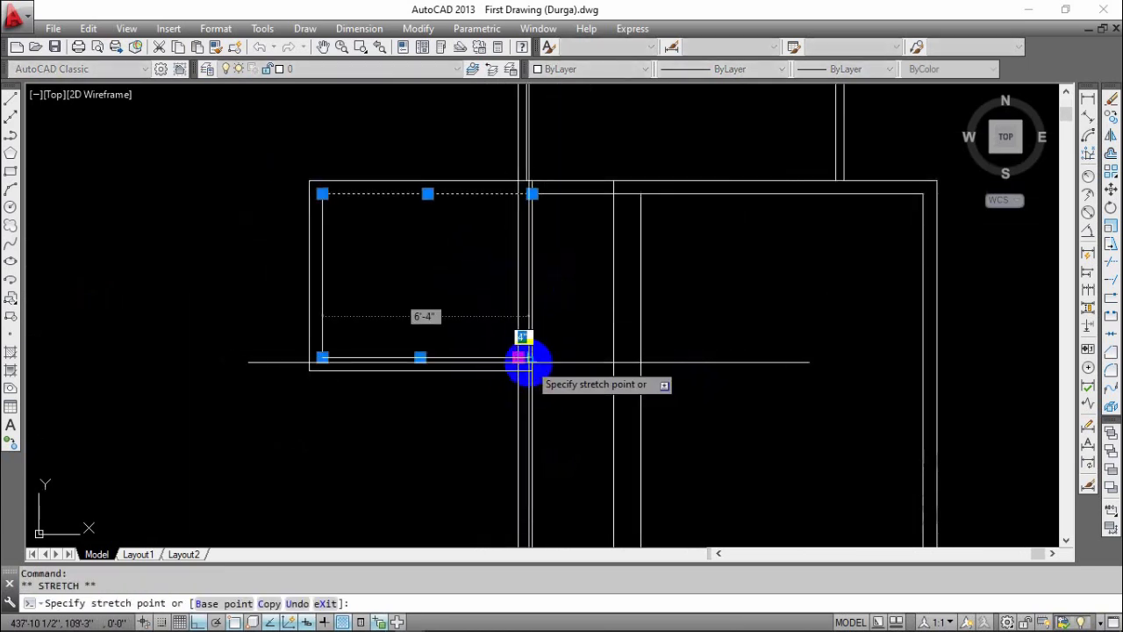
key("Escape")
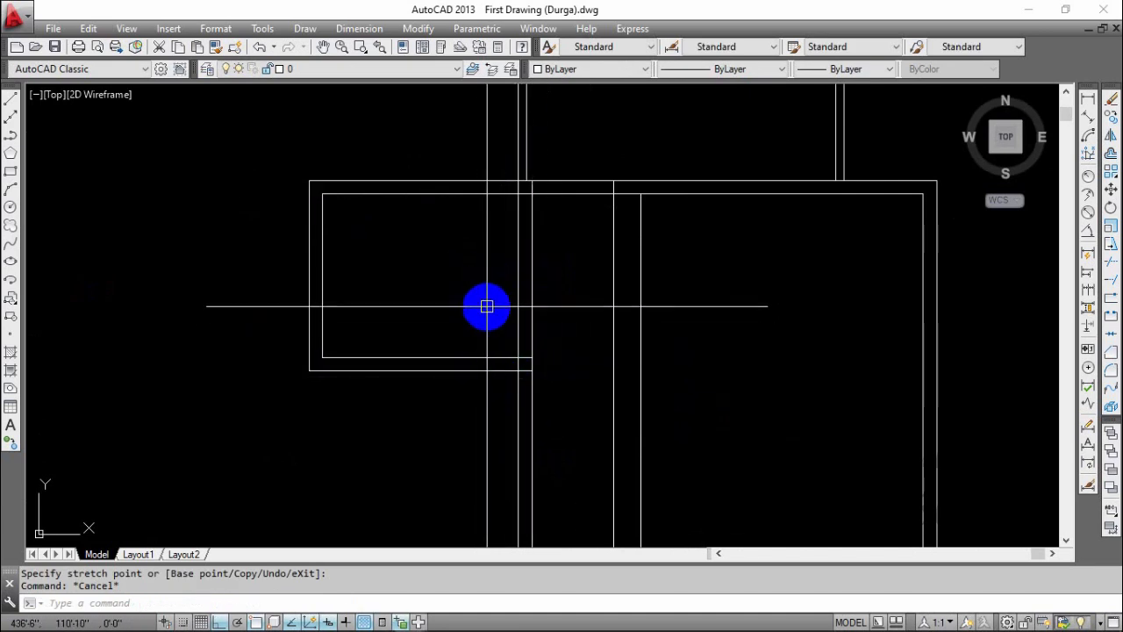
key("Escape")
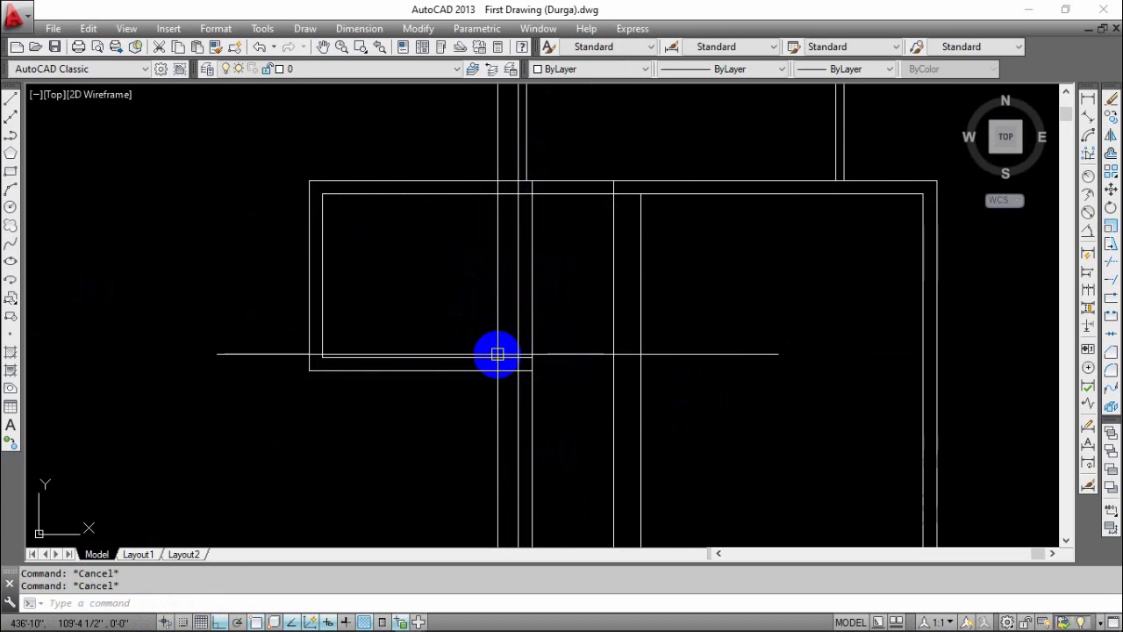
- Offset the annex's inner bottom line 2'6" upward, toward the inside of the annex
type("o")
key("Return")
type("2")
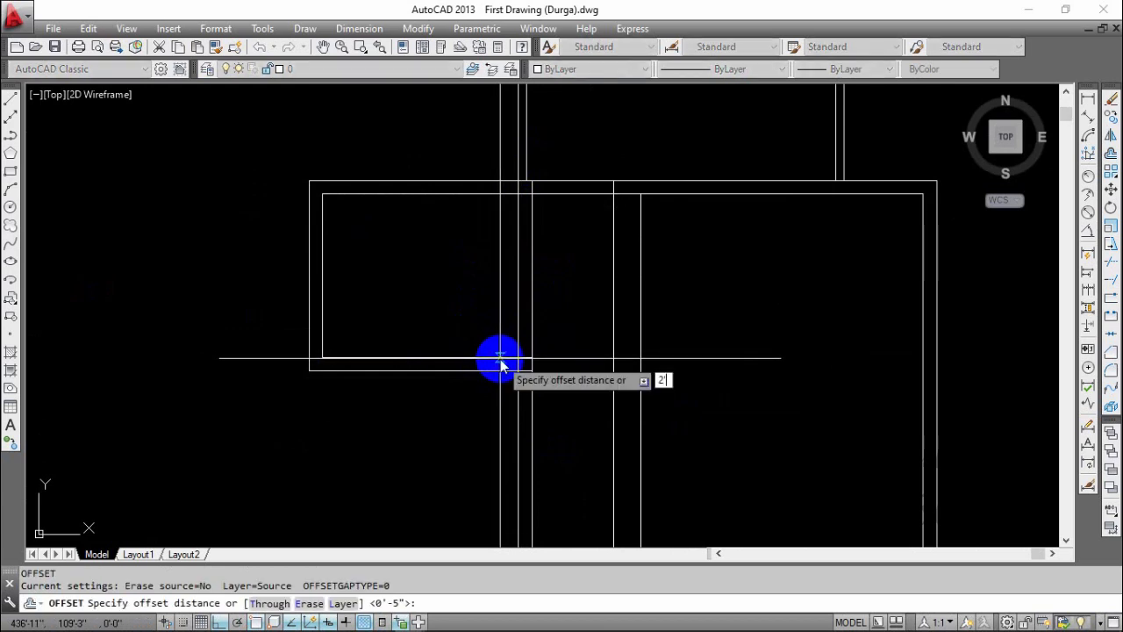
type("'6")
key("Return")
left_click(479, 357)
left_click(484, 318)
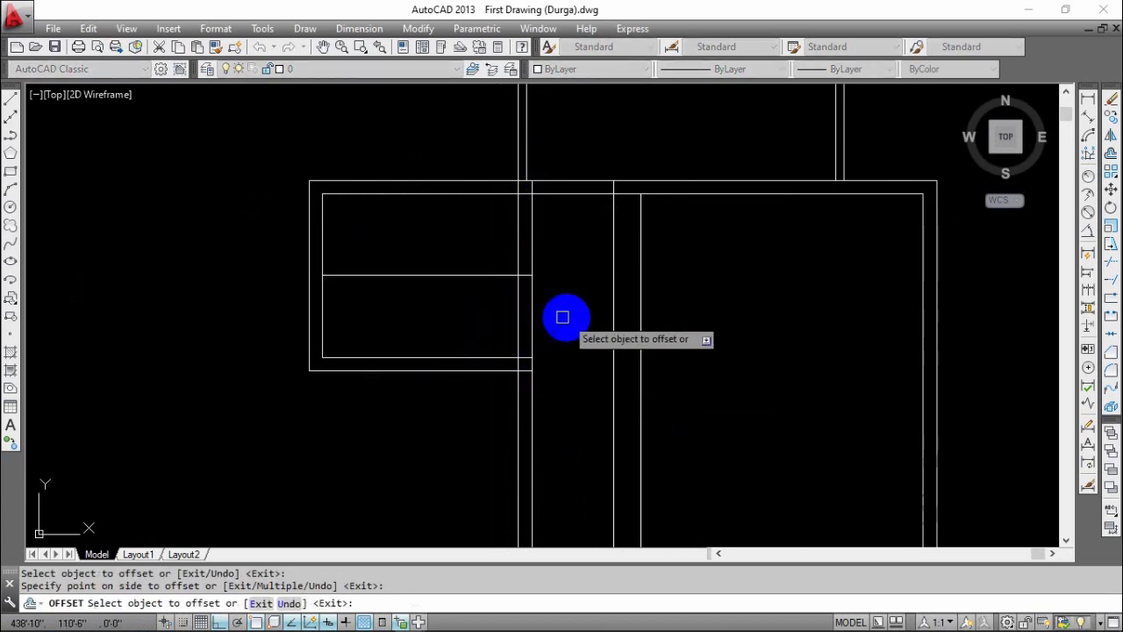
key("Escape")
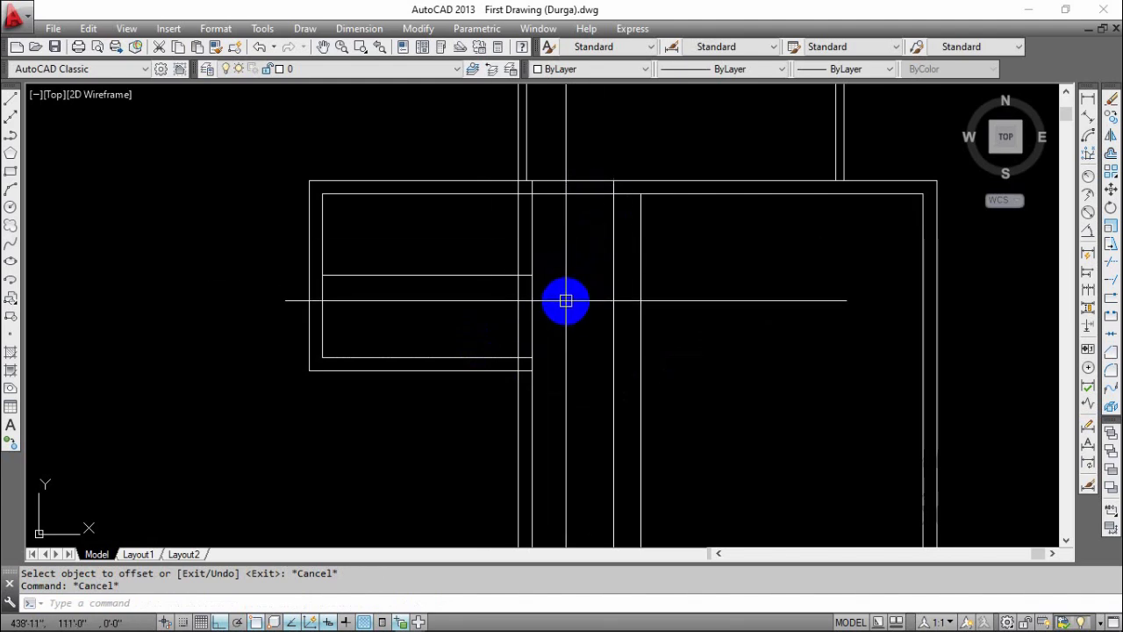
- Trim the room's top wall between the inner left wall line and the first opening guide, and trim that guide inside the room
key("Return")
key("Return")
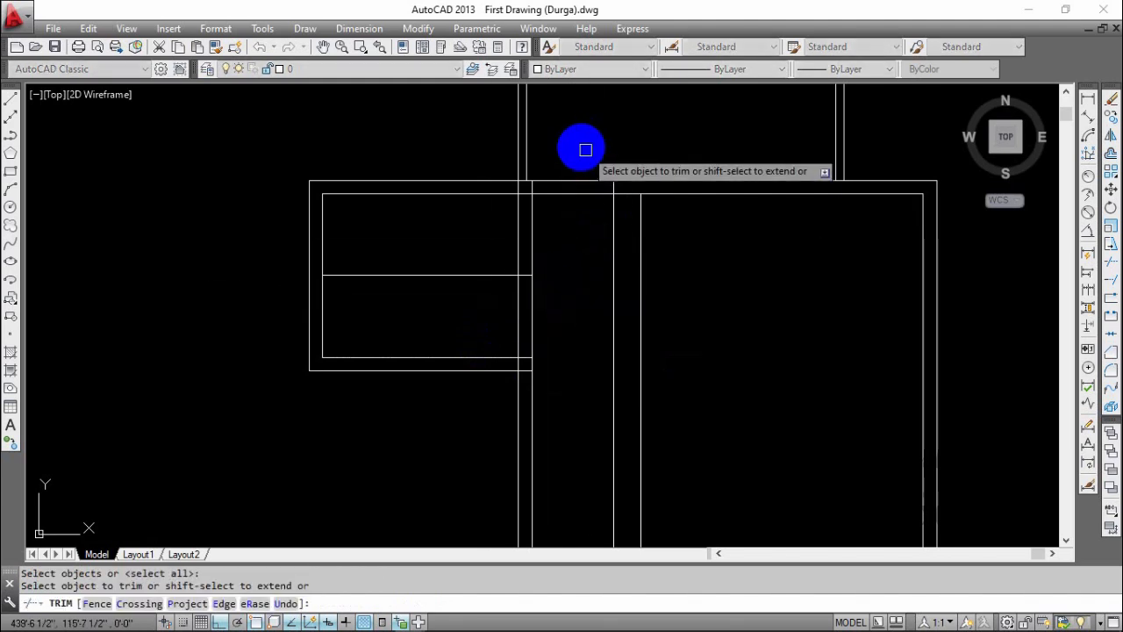
left_click(579, 146)
left_click(577, 232)
middle_click_drag(640, 279, 636, 247)
scroll(633, 189, "down", 2)
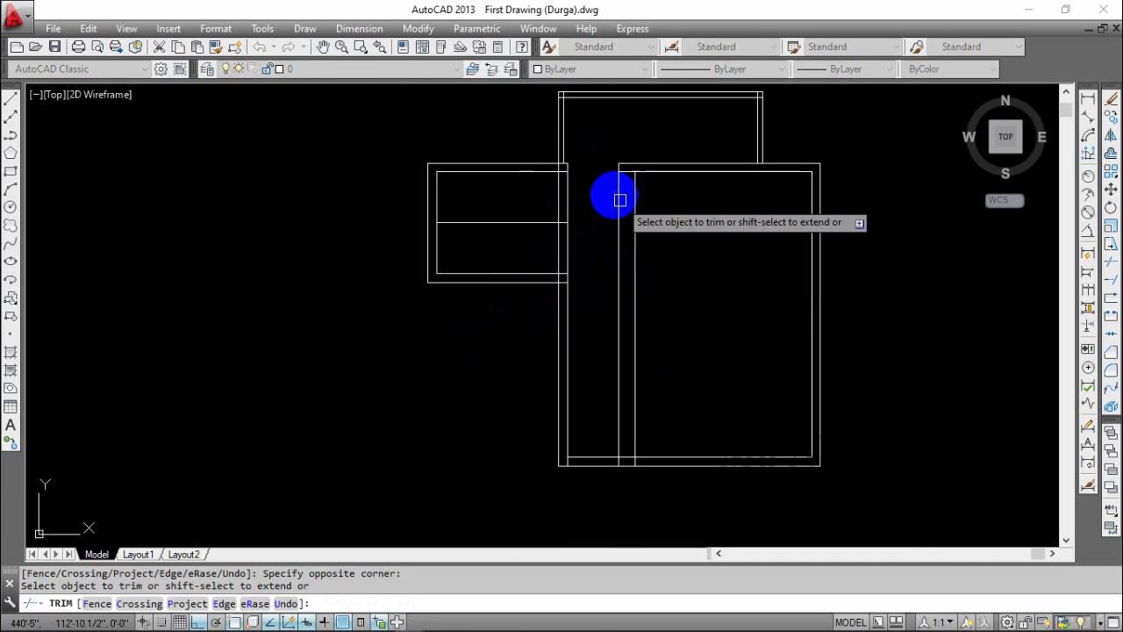
left_click(619, 201)
- Trim the room's bottom wall from the left wall to the second opening guide, and remove that guide's excess inside the room
middle_click_drag(629, 312, 609, 205)
scroll(582, 355, "up", 4)
left_click(580, 309)
left_click(564, 422)
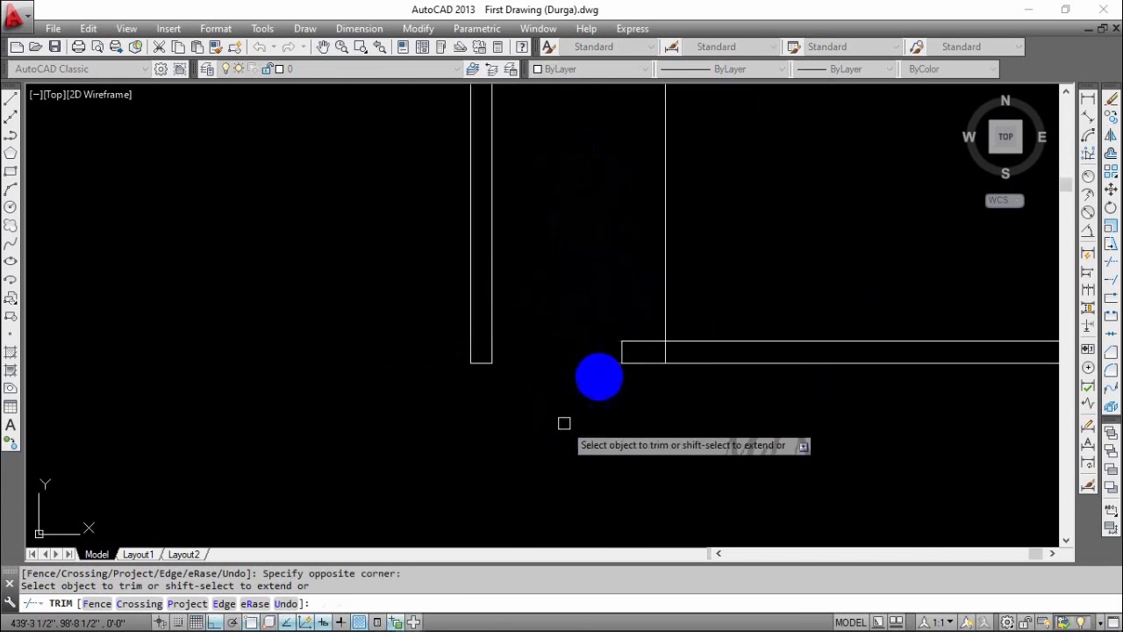
left_click(640, 326)
left_click(637, 421)
left_click(664, 322)
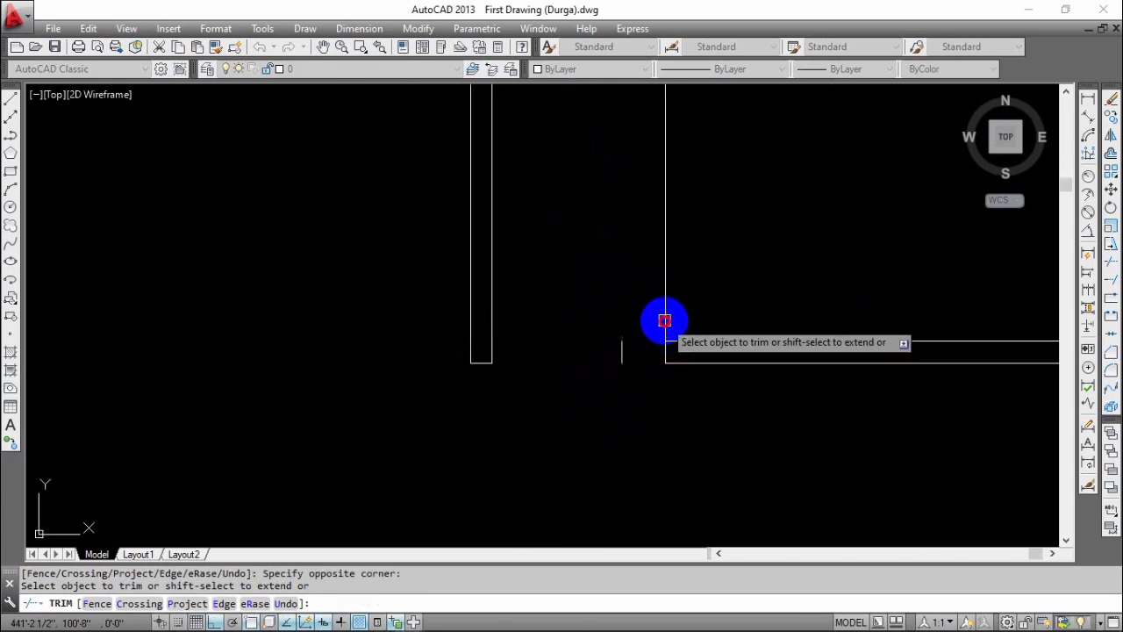
scroll(697, 255, "down", 2)
middle_click_drag(706, 238, 691, 329)
key("Escape")
- Erase the short leftover guide segment standing in the bottom wall opening
left_click(625, 432)
left_click(647, 360)
left_click(647, 365)
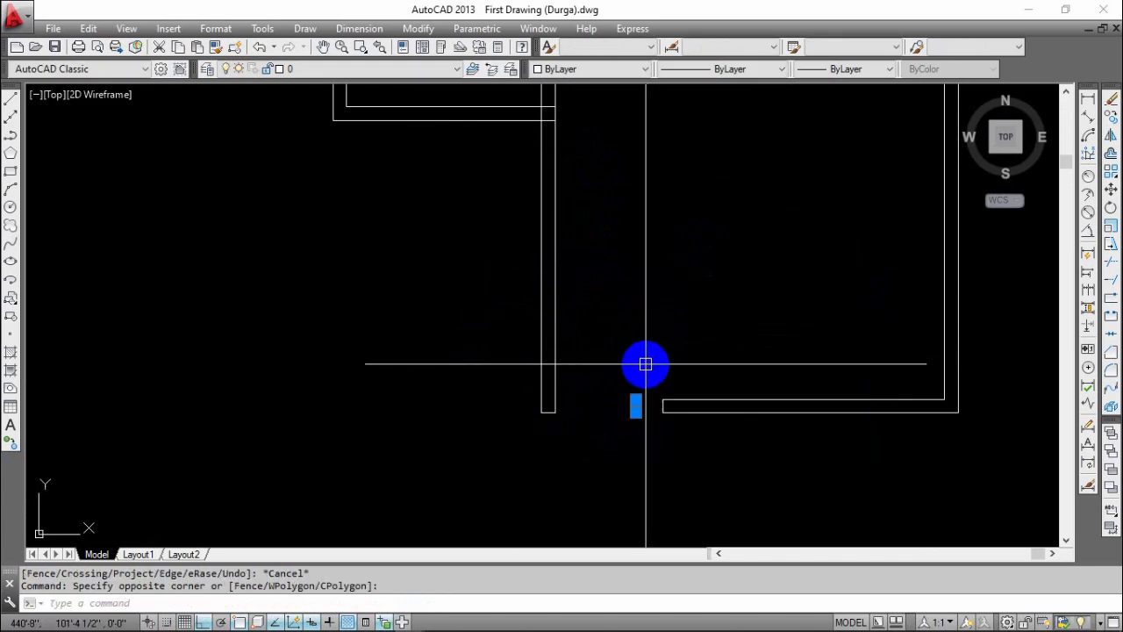
type("e")
key("Return")
- Trim the room's left wall between the annex guide and the annex's inner bottom line, and trim away the guide inside the annex
middle_click_drag(626, 298, 628, 452)
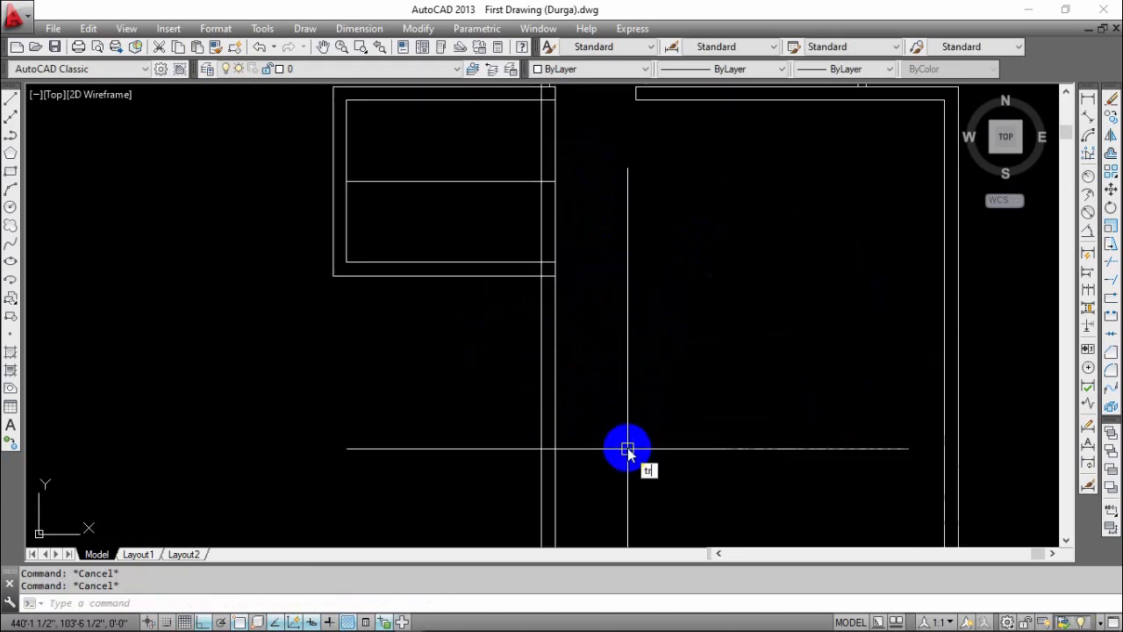
key("Return")
key("Return")
scroll(559, 235, "up", 2)
middle_click_drag(558, 235, 605, 329)
scroll(606, 328, "up", 2)
left_click(622, 302)
left_click(506, 310)
middle_click_drag(629, 270, 674, 361)
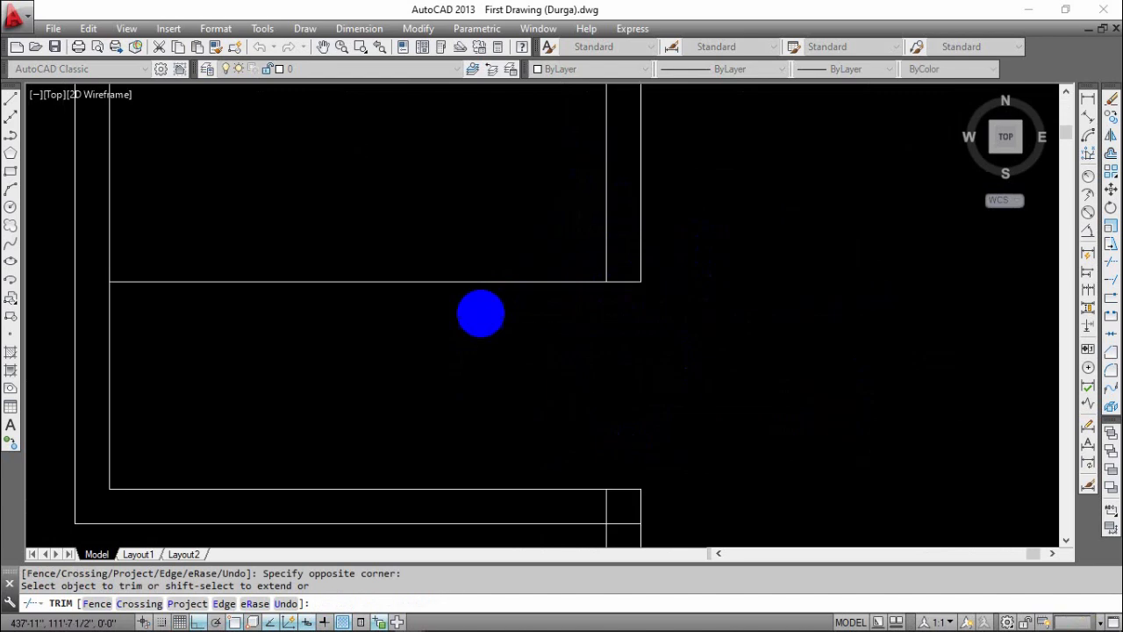
left_click(388, 235)
left_click(362, 325)
scroll(495, 307, "down", 4)
middle_click_drag(597, 224, 611, 287)
middle_click_drag(586, 361, 561, 353)
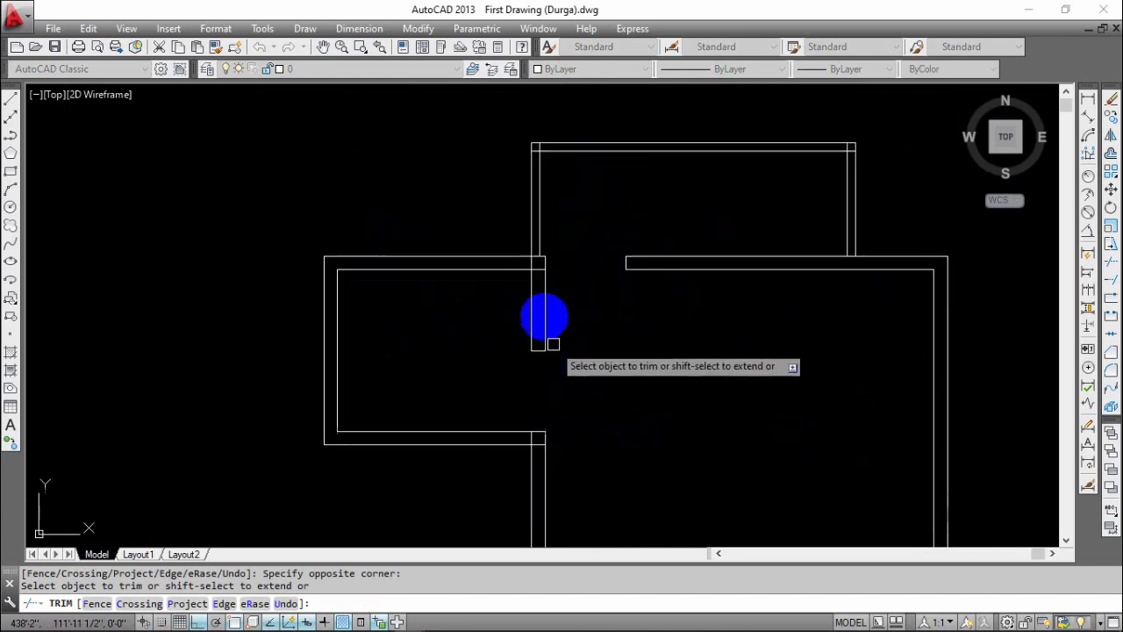
middle_click_drag(763, 349, 674, 321)
scroll(677, 314, "down", 2)
mouse_move(670, 402)
middle_mouse_down()
mouse_move(660, 328)
mouse_move(665, 381)
middle_mouse_up()
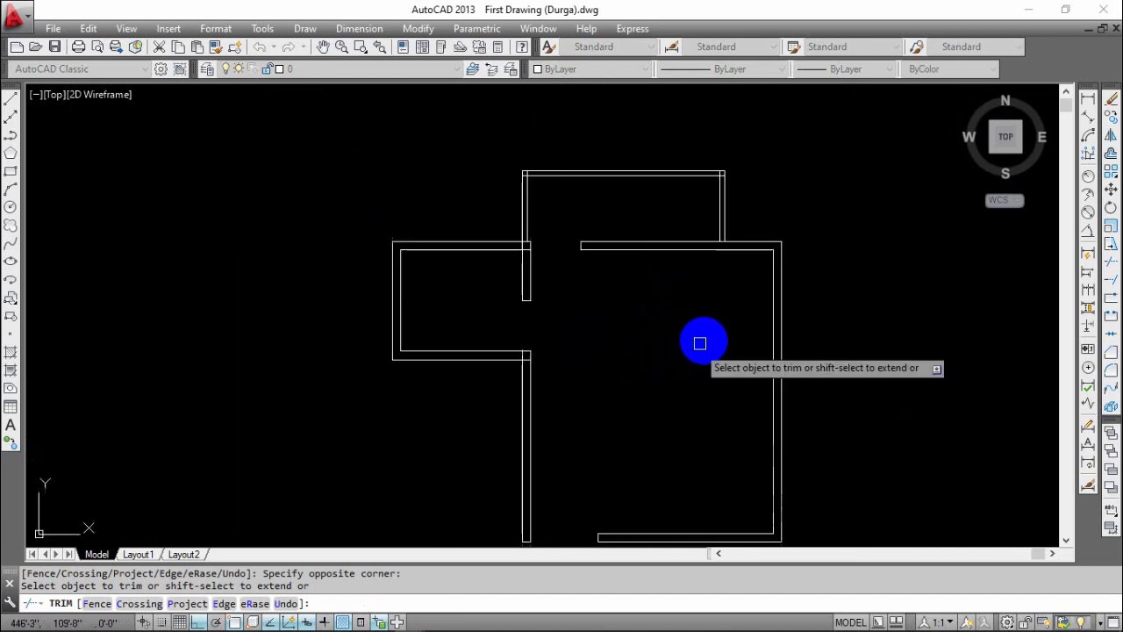
middle_click_drag(698, 470, 708, 424)
key("Escape")
- Trim the overlapping inner wall lines at the upper extension's top-left corner
mouse_move(715, 327)
middle_mouse_down()
mouse_move(647, 336)
mouse_move(674, 387)
middle_mouse_up()
scroll(494, 191, "up", 4)
middle_click_drag(521, 314, 548, 404)
scroll(579, 398, "down", 2)
middle_click_drag(641, 424, 611, 376)
scroll(502, 217, "up", 6)
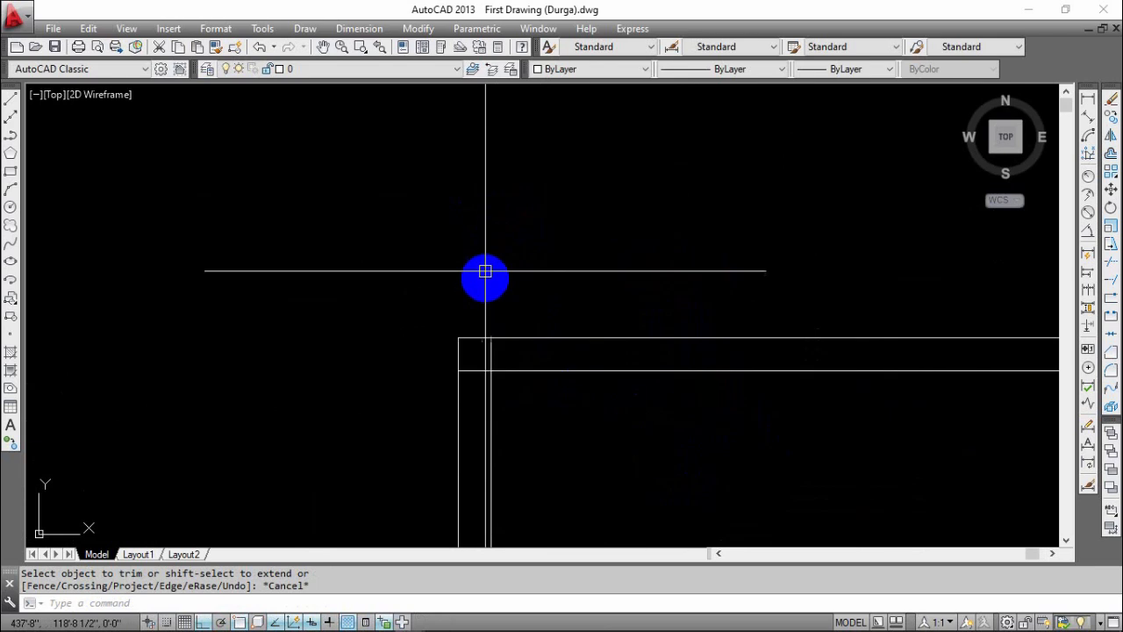
middle_click_drag(472, 343, 445, 254)
scroll(443, 264, "up", 4)
scroll(505, 274, "down", 4)
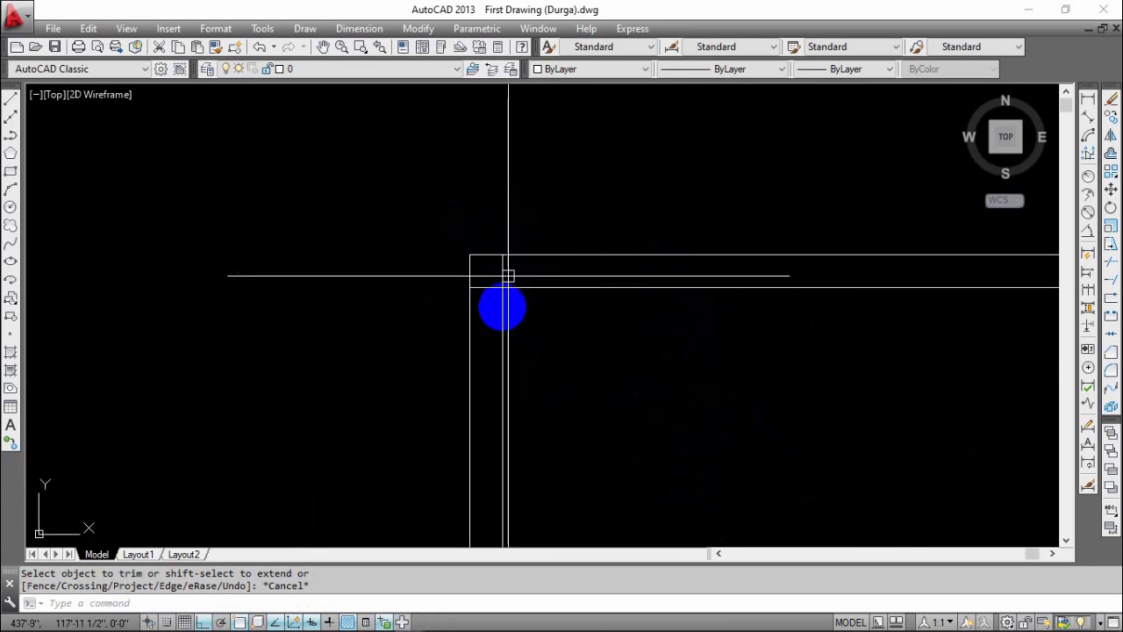
scroll(508, 276, "down", 4)
middle_click_drag(548, 285, 501, 357)
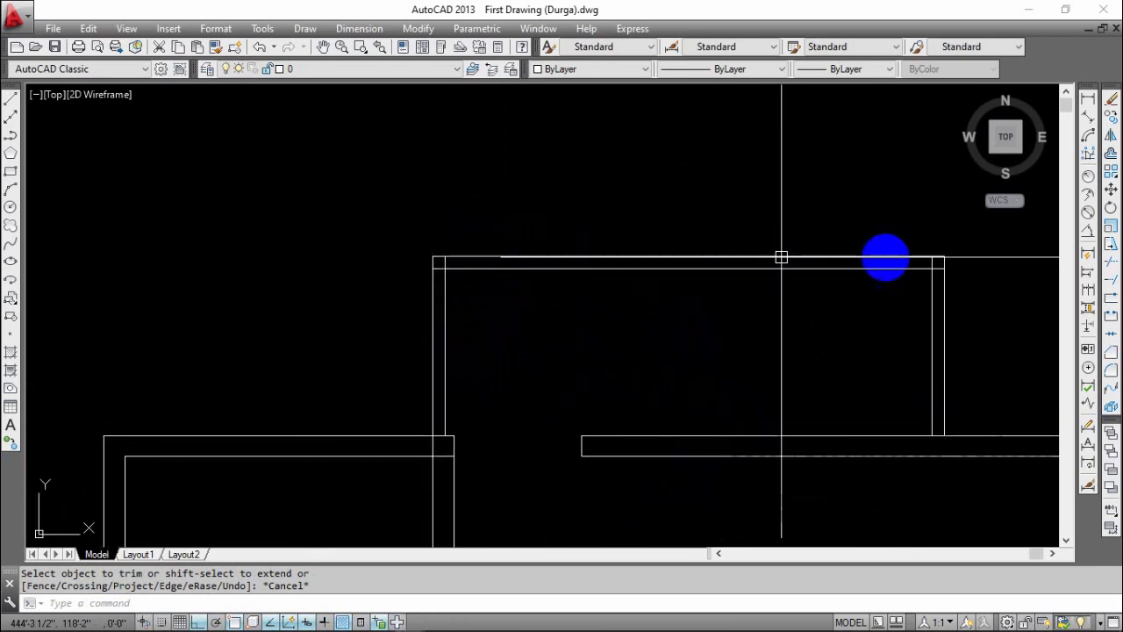
scroll(429, 254, "up", 6)
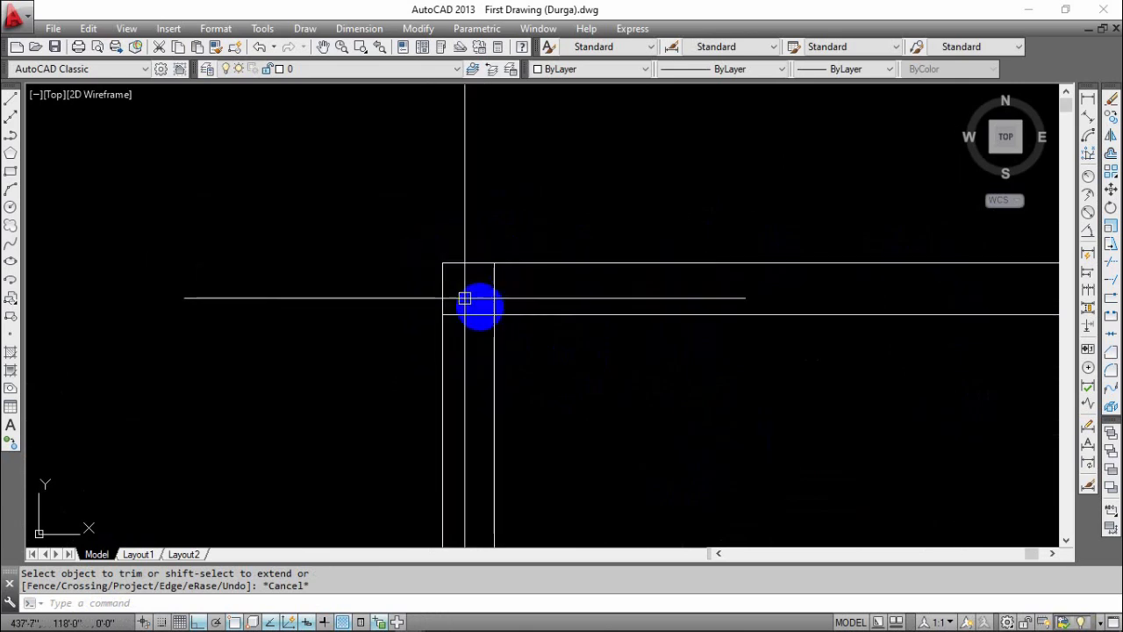
type("tr")
key("Return")
key("Return")
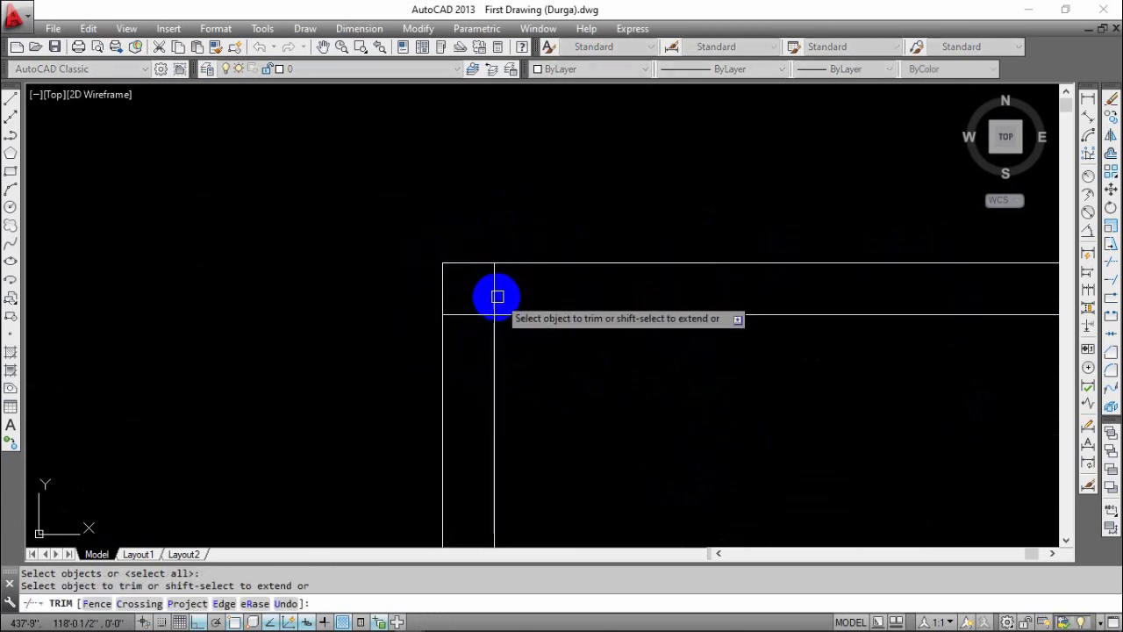
left_click(496, 296)
left_click(482, 316)
- Trim the overlapping inner wall lines at the upper extension's top-right corner
scroll(590, 276, "down", 6)
middle_click_drag(649, 291, 364, 276)
scroll(754, 275, "up", 6)
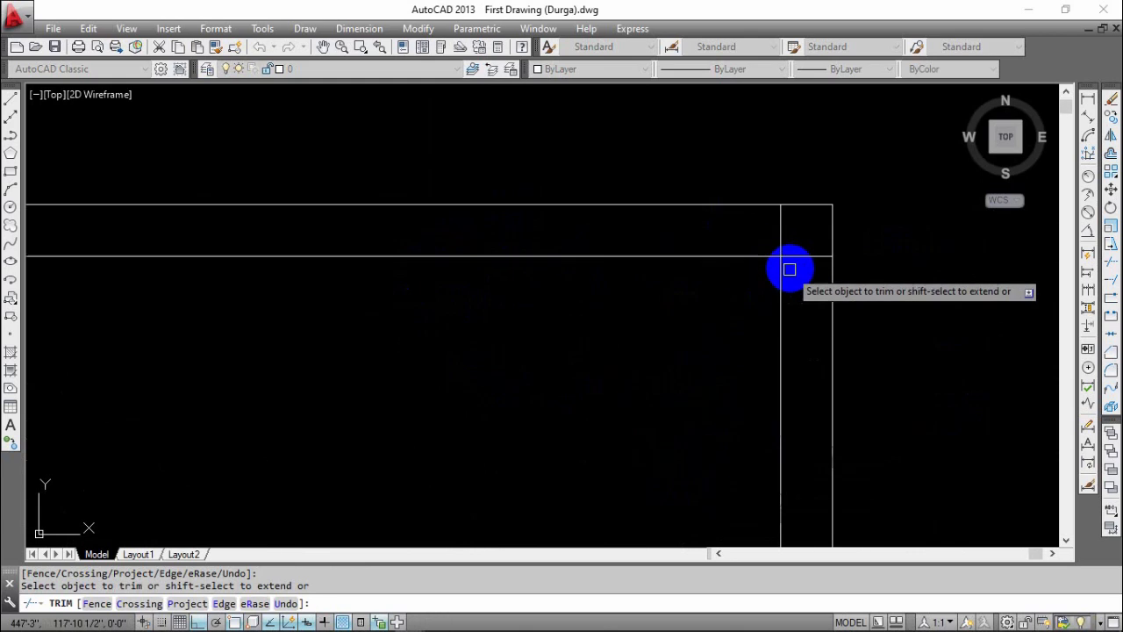
left_click(782, 233)
- Trim the overlapping wall lines where the annex's bottom wall meets the room's left wall
scroll(623, 266, "down", 6)
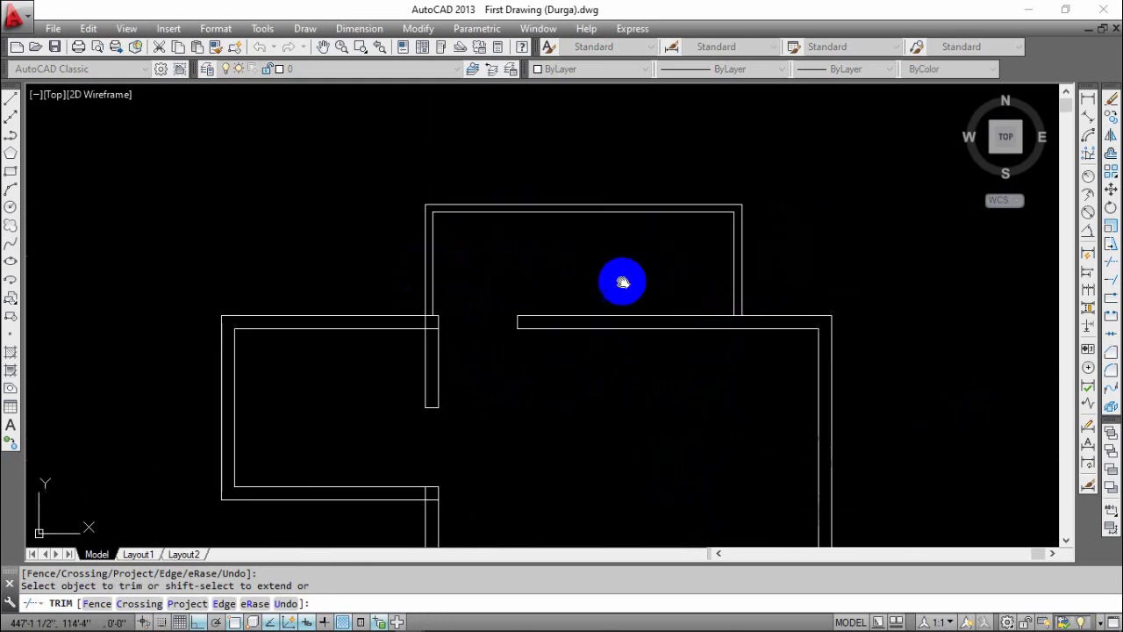
middle_click_drag(623, 265, 514, 273)
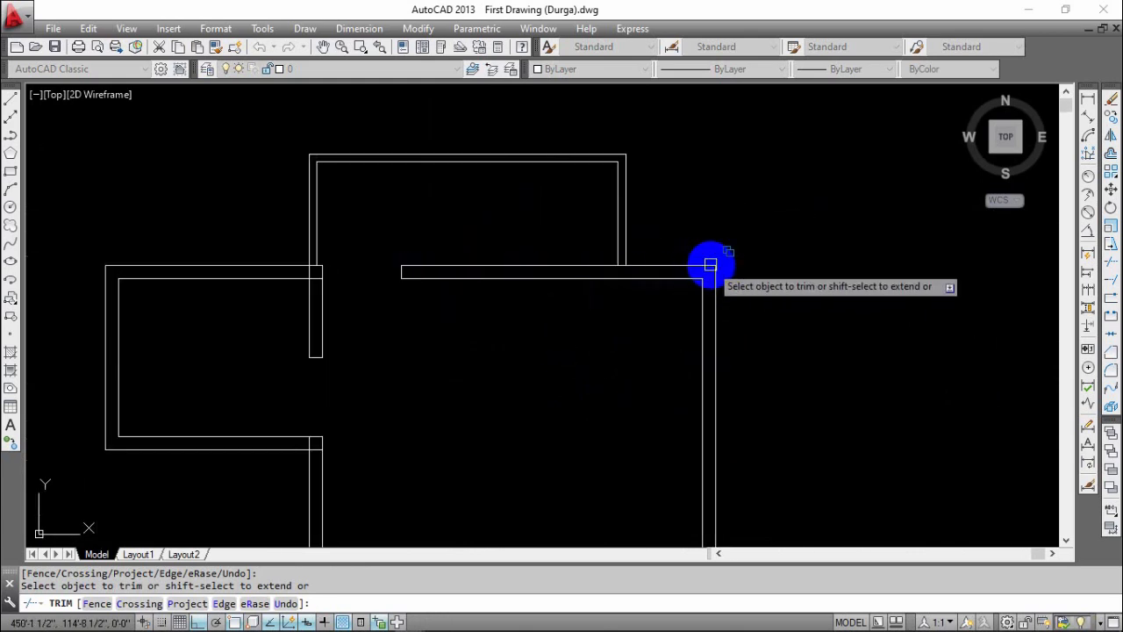
mouse_move(699, 283)
middle_mouse_down()
mouse_move(693, 326)
mouse_move(681, 156)
middle_mouse_up()
middle_click_drag(690, 404, 685, 205)
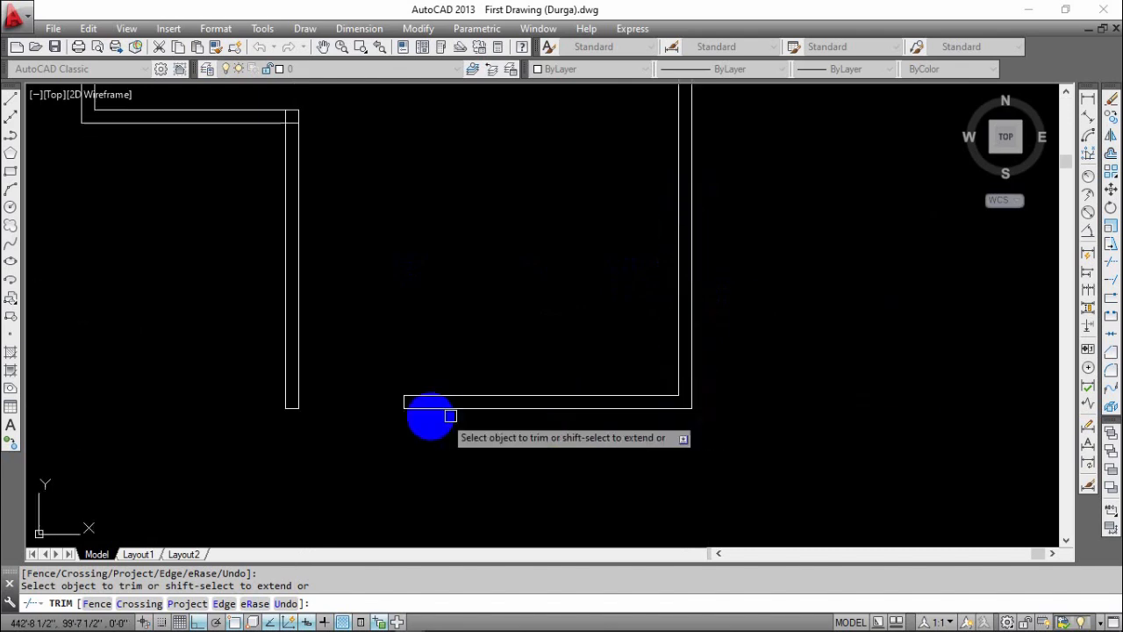
middle_click_drag(353, 403, 441, 443)
scroll(394, 218, "down", 2)
middle_click_drag(396, 222, 451, 388)
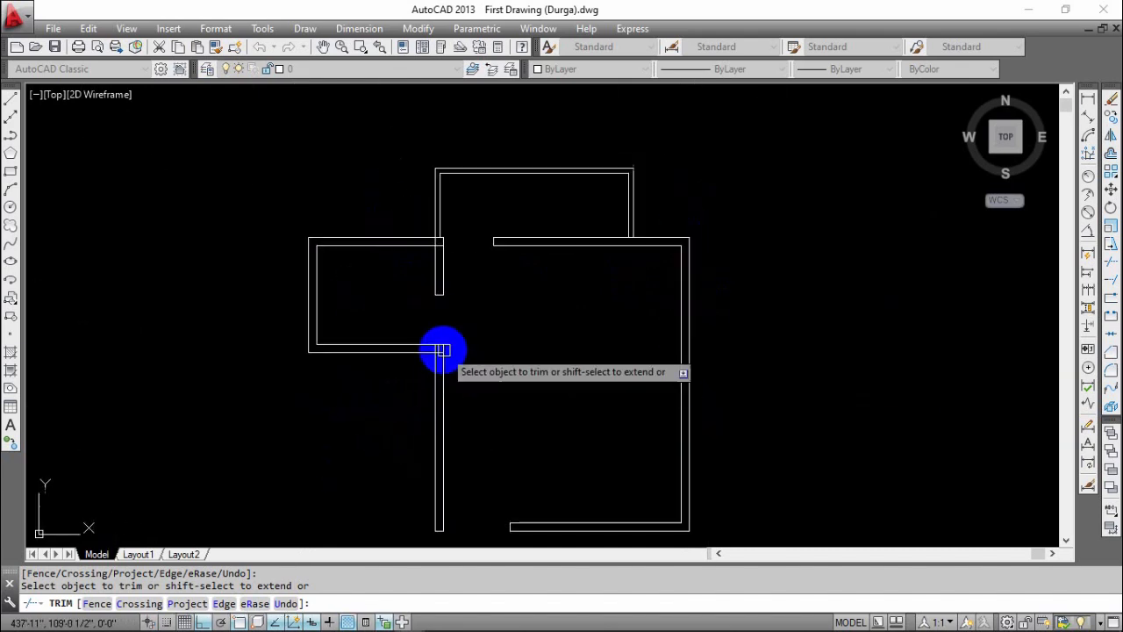
scroll(445, 349, "up", 8)
left_click(387, 377)
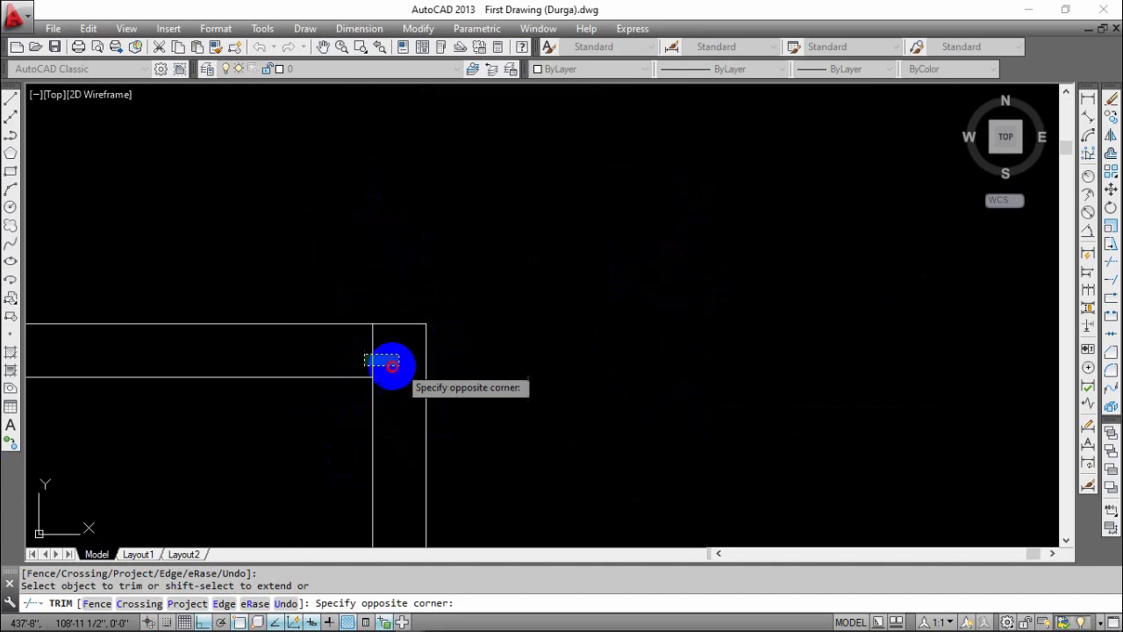
left_click(392, 367)
- Trim the overlapping wall lines where the annex's top wall meets the room's left wall
scroll(395, 326, "down", 7)
middle_click_drag(302, 329, 352, 453)
scroll(471, 281, "up", 7)
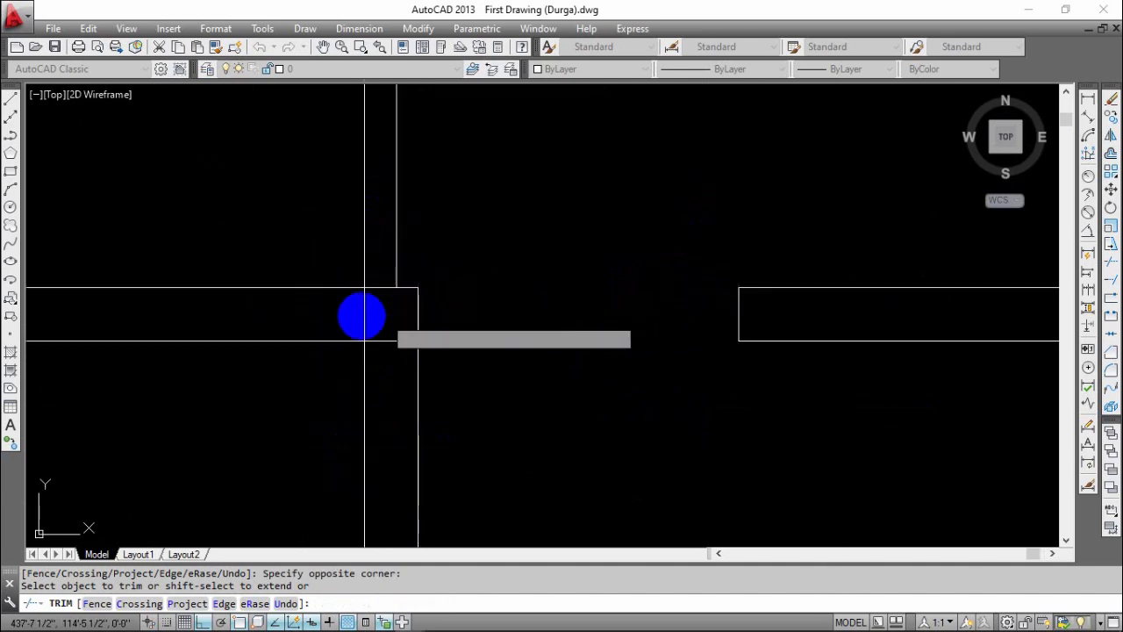
left_click(411, 321)
left_click(383, 355)
scroll(456, 369, "down", 5)
scroll(486, 309, "up", 3)
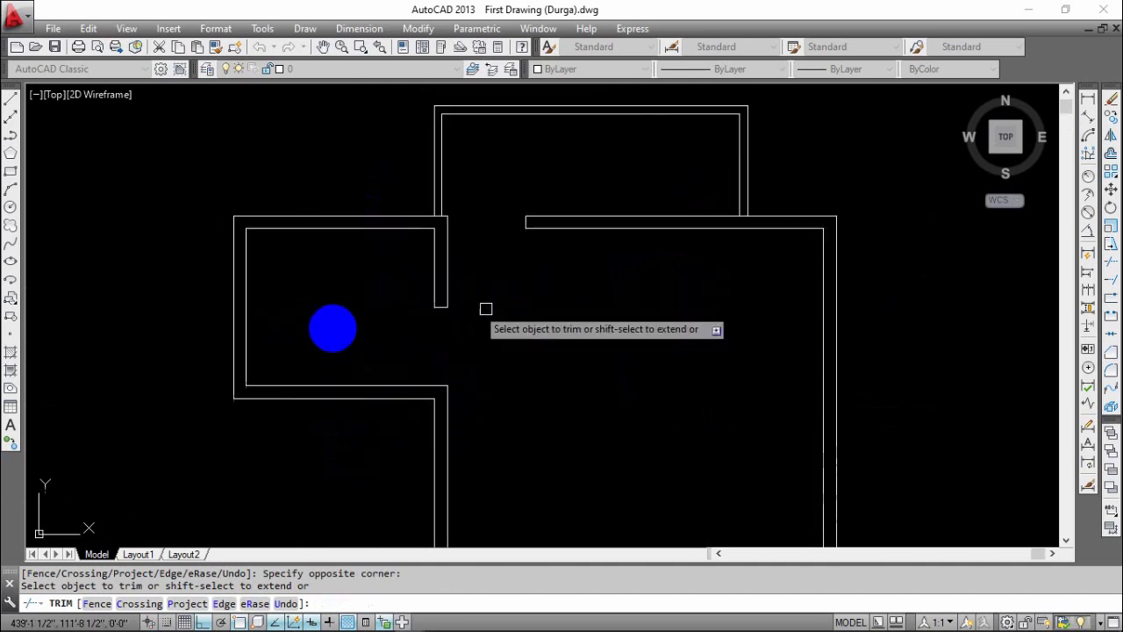
middle_click_drag(464, 290, 357, 342)
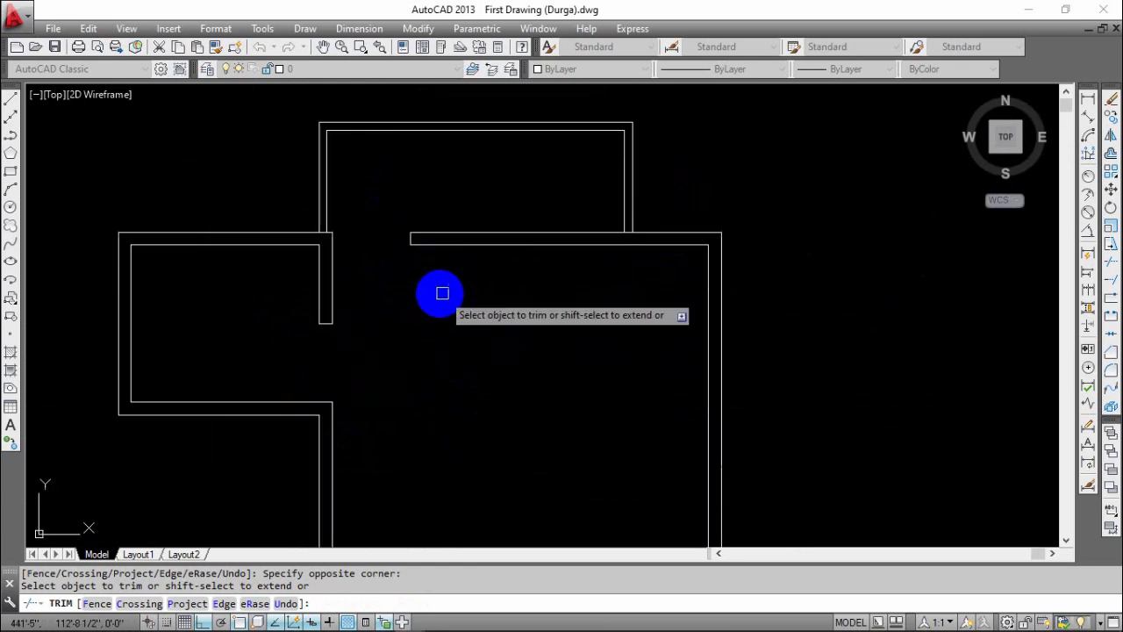
middle_click_drag(542, 295, 522, 302)
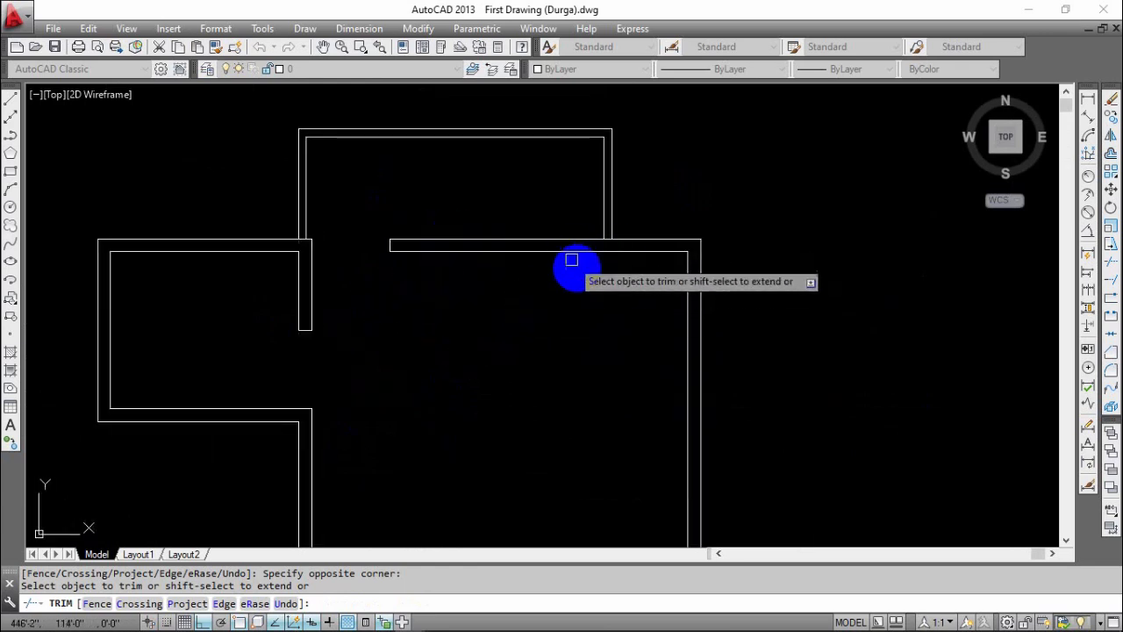
key("Escape")
- Examine the whole floor plan, checking the room, annex, upper extension and their wall openings
scroll(577, 267, "down", 2)
middle_click_drag(585, 328, 555, 235)
middle_click_drag(541, 356, 565, 388)
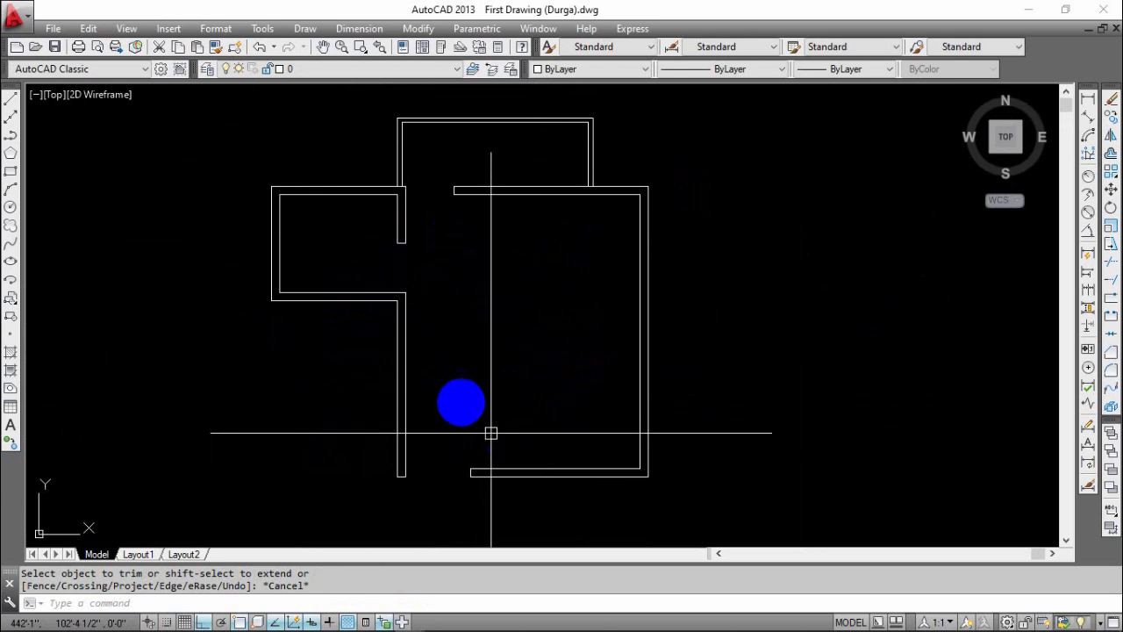
middle_click_drag(491, 433, 493, 480)
middle_click_drag(564, 436, 614, 313)
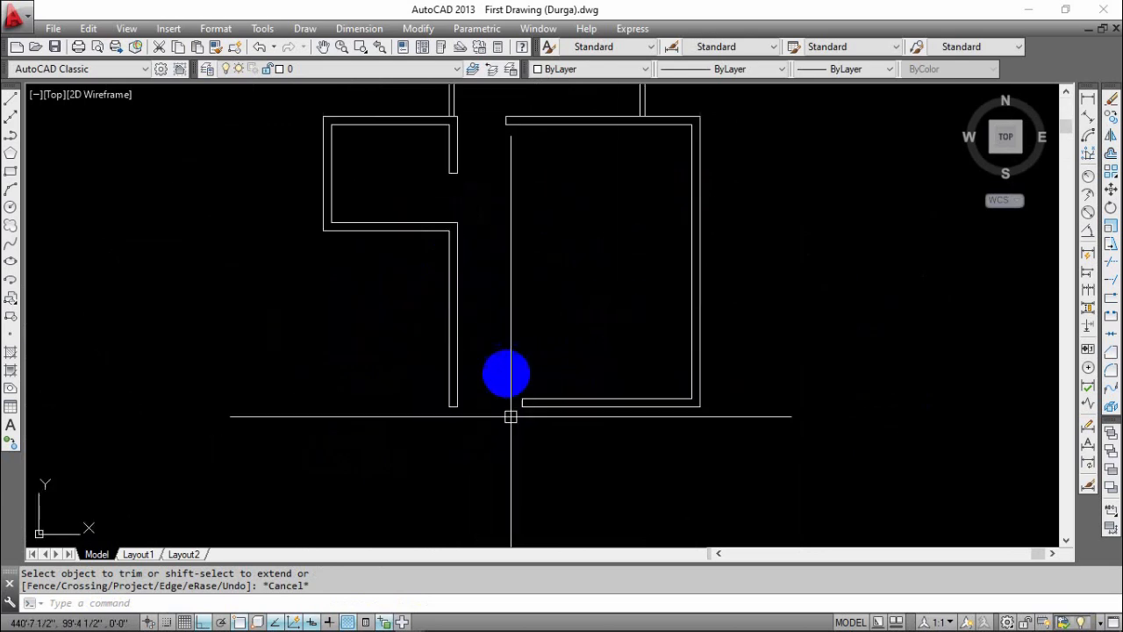
middle_click_drag(507, 363, 506, 459)
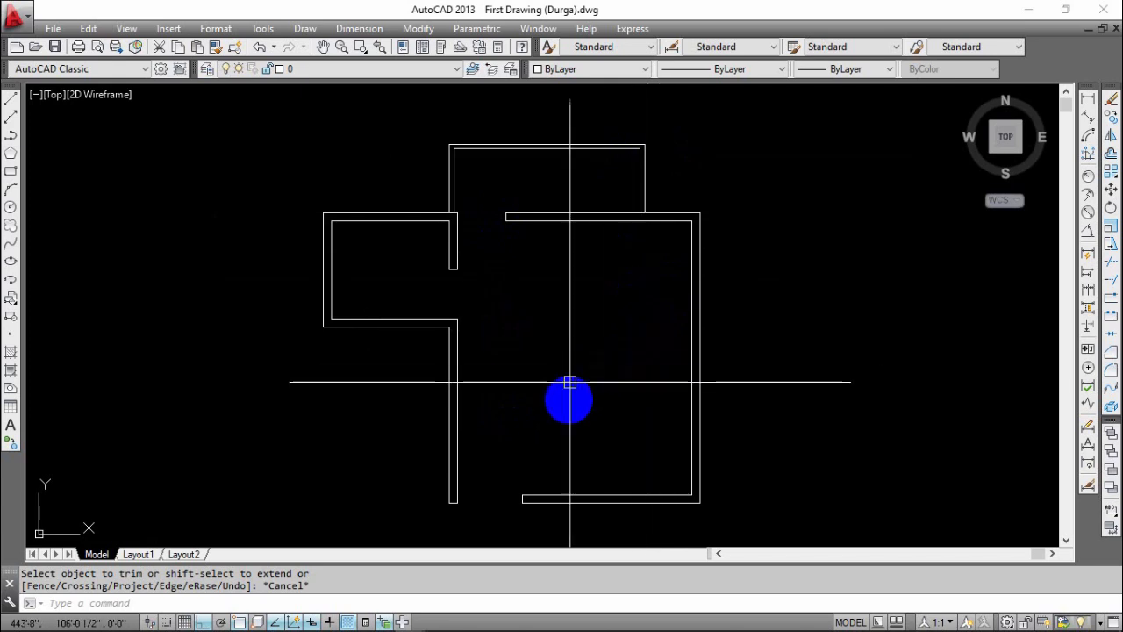
middle_click_drag(372, 285, 371, 293)
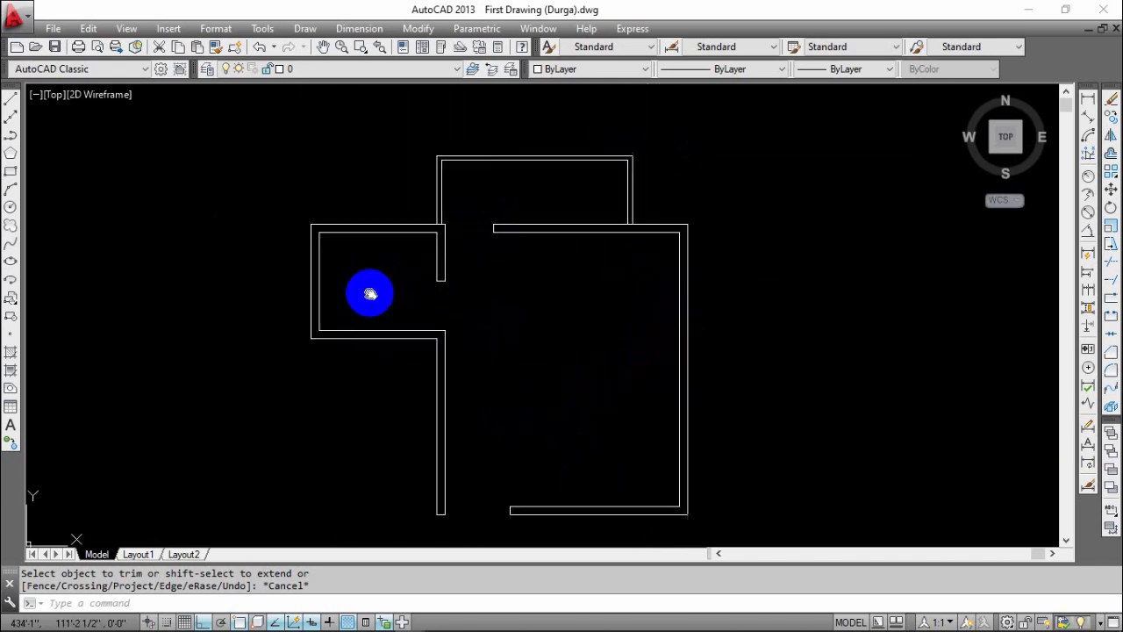
middle_click_drag(386, 348, 429, 373)
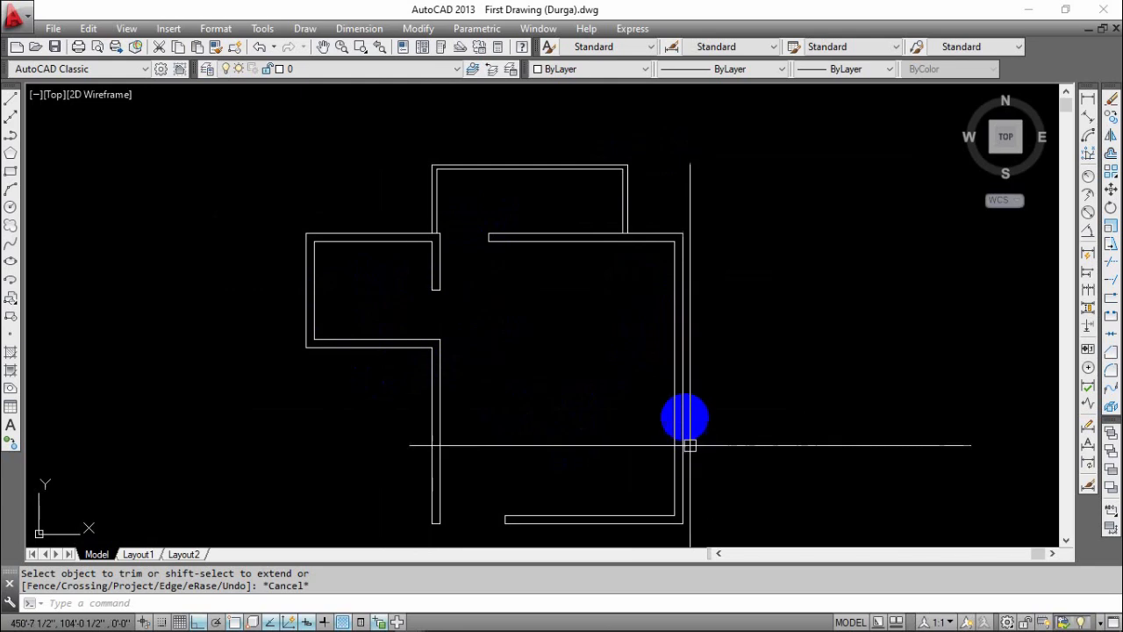
scroll(657, 233, "up", 2)
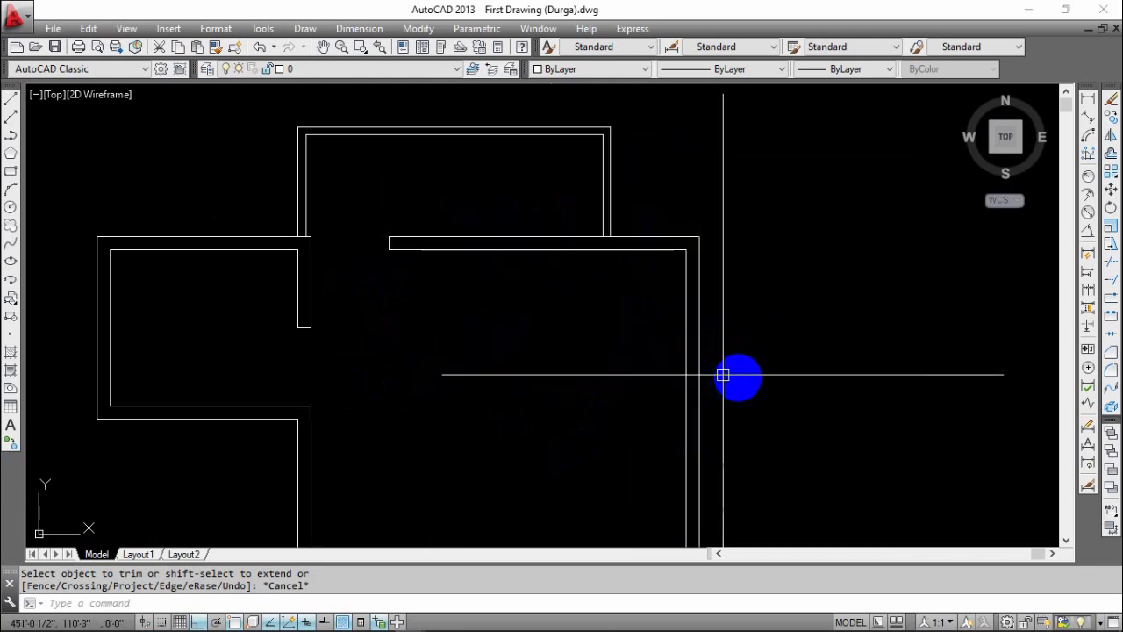
scroll(679, 344, "down", 2)
middle_click_drag(613, 373, 558, 396)
key("Escape")
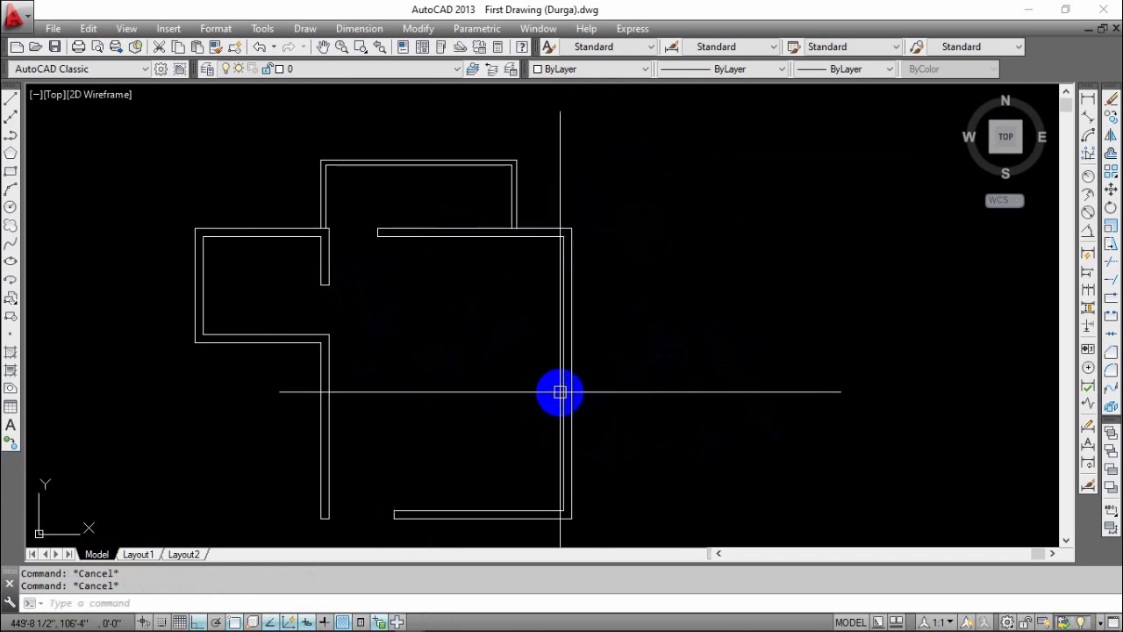
- Draw a line across the room's right wall from the inner line's midpoint to the outer line's midpoint
type("l")
key("Return")
scroll(553, 386, "up", 5)
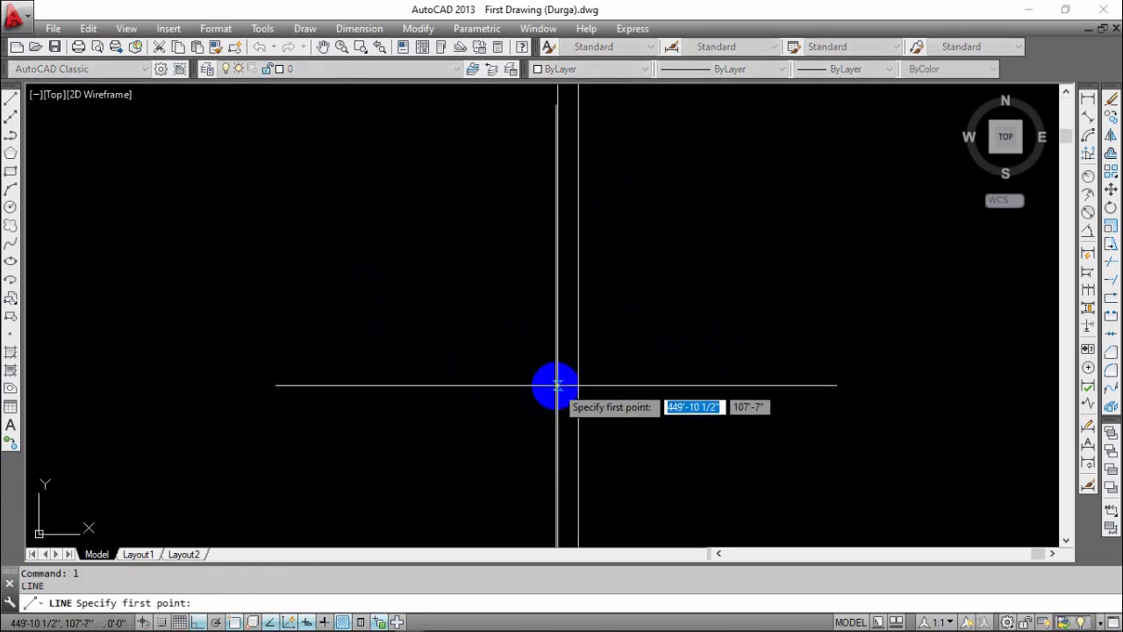
scroll(558, 383, "down", 4)
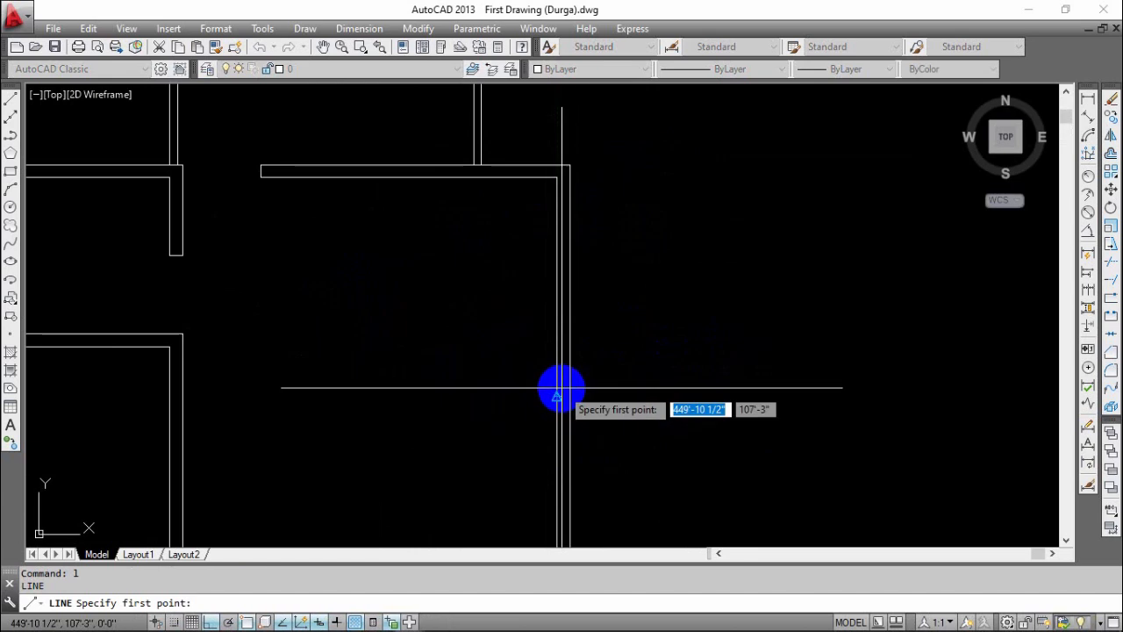
left_click(557, 395)
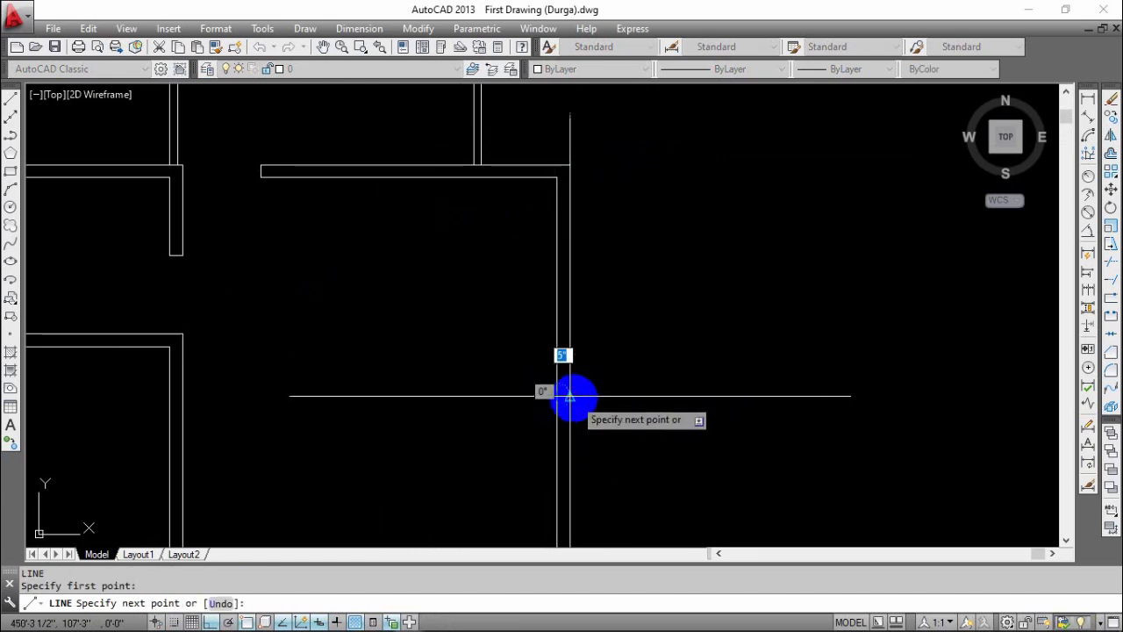
key("Escape")
scroll(579, 395, "down", 4)
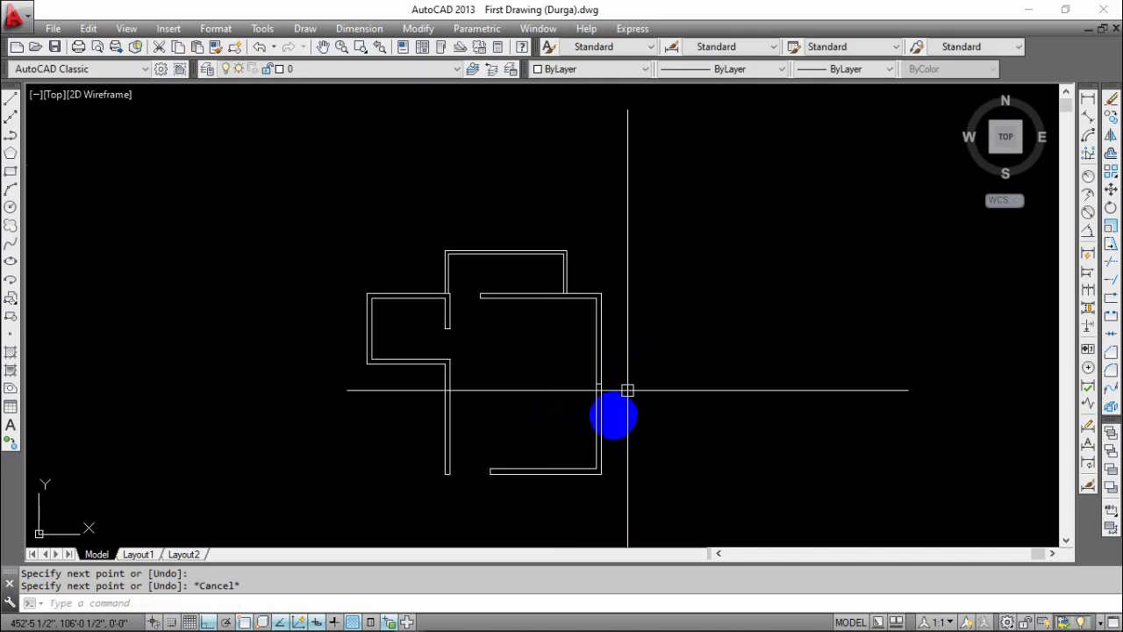
- Offset the midpoint line across the room's right wall by 2'6", once upward and once downward
scroll(621, 402, "up", 3)
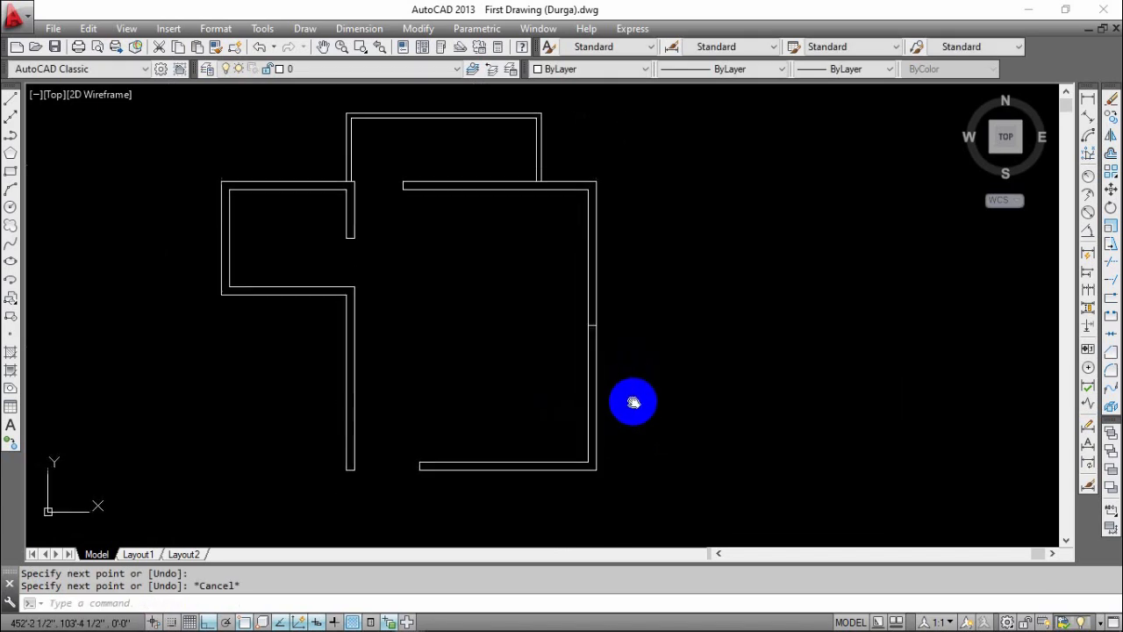
key("Escape")
type("o")
key("Return")
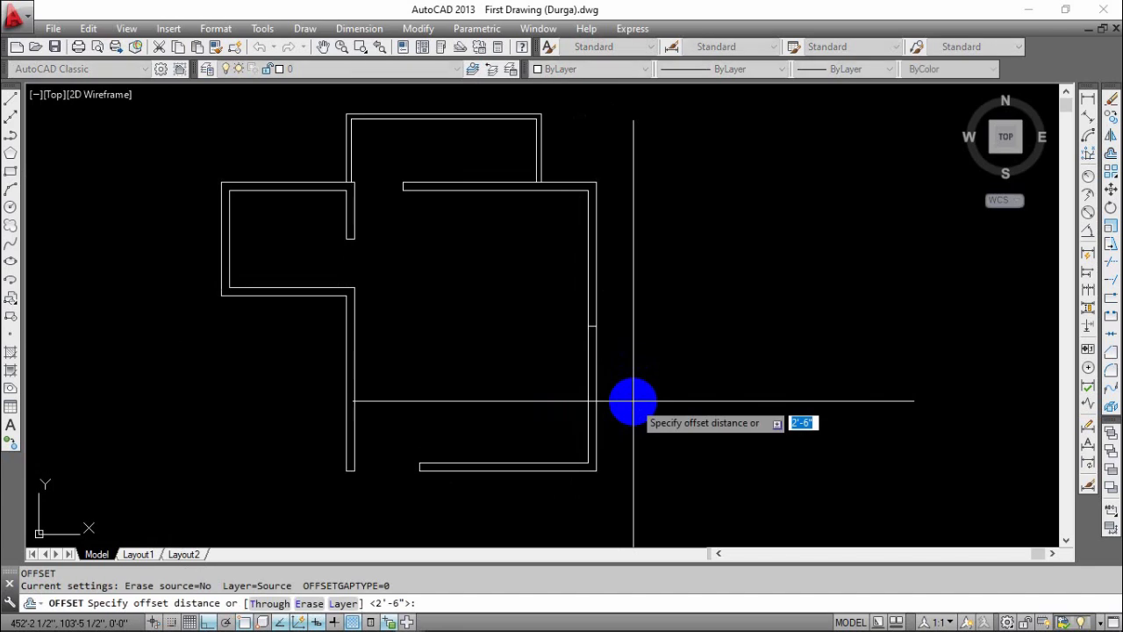
type("2'5")
key("BackSpace")
type("6")
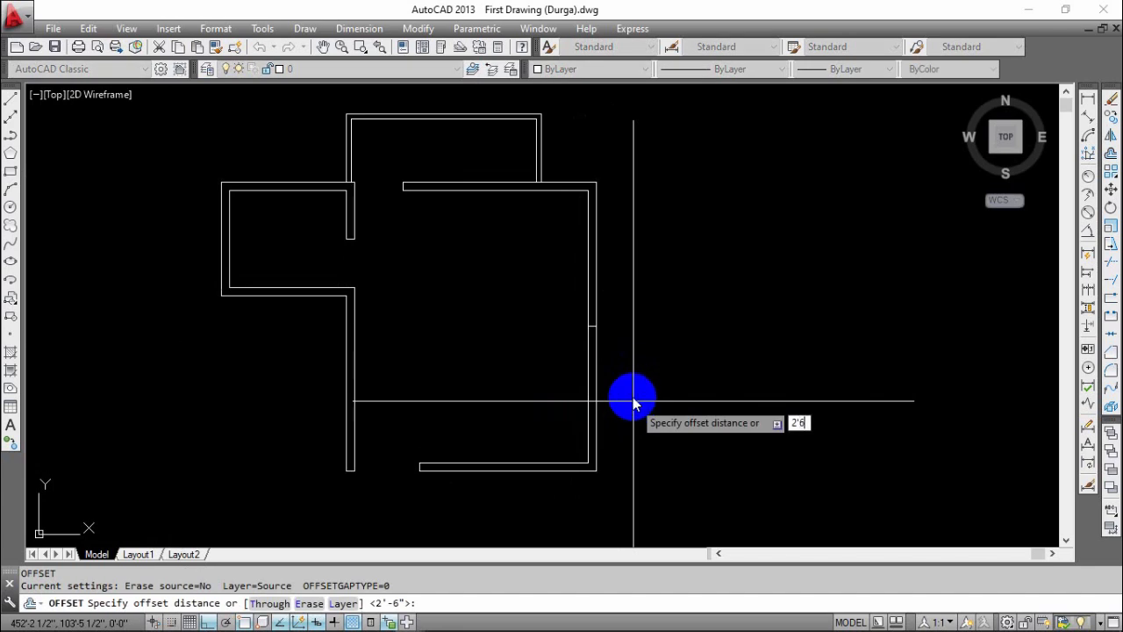
key("Return")
scroll(597, 330, "up", 3)
left_click(586, 329)
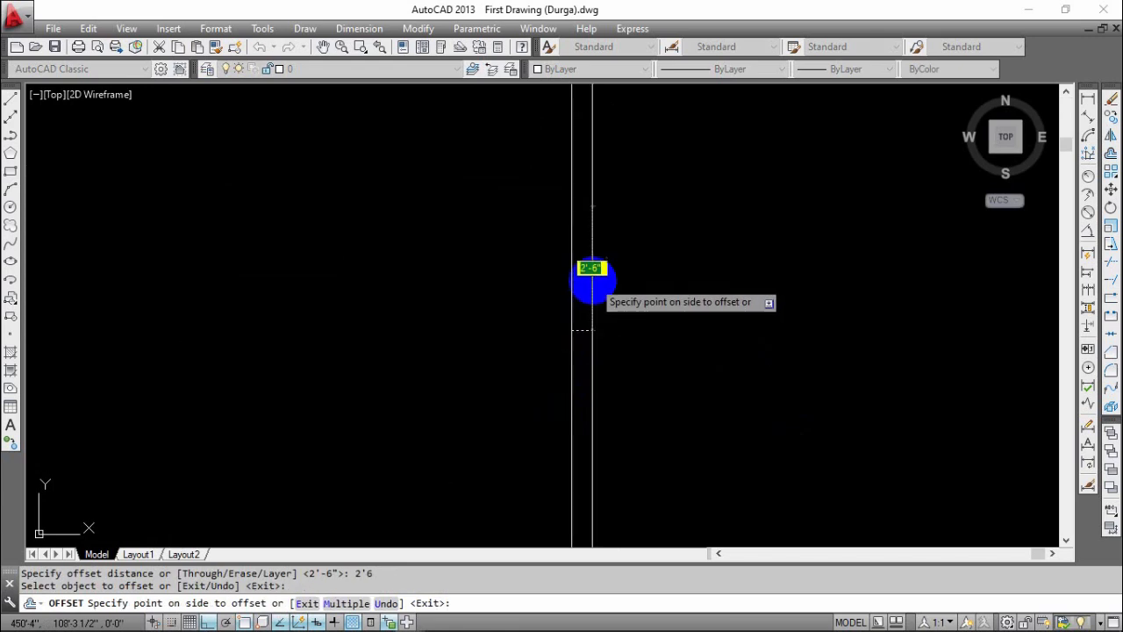
left_click(589, 279)
left_click(581, 323)
left_click(581, 395)
scroll(623, 368, "down", 4)
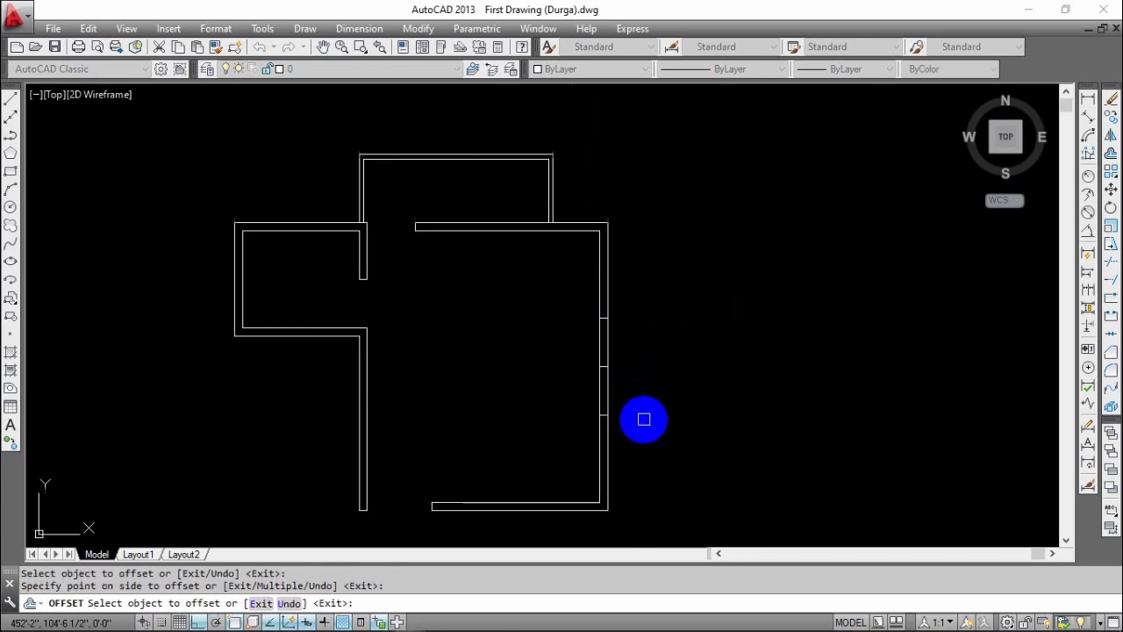
key("Escape")
- Examine the right-wall division lines and the wall between the room and the upper extension
scroll(612, 333, "up", 4)
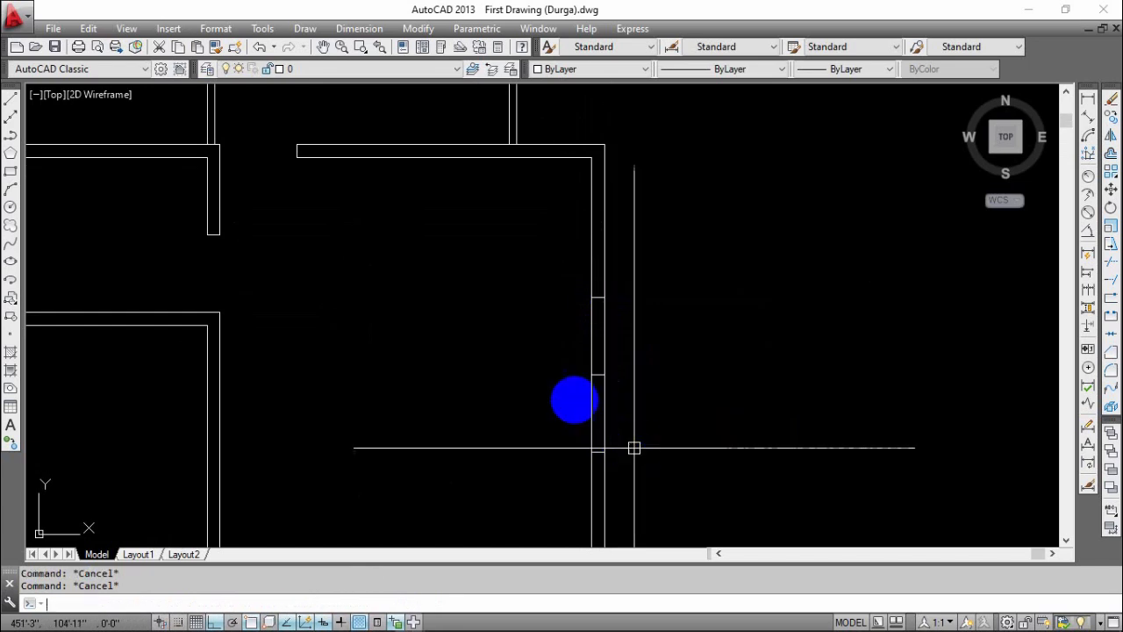
middle_click_drag(553, 341, 622, 468)
middle_click_drag(683, 444, 687, 347)
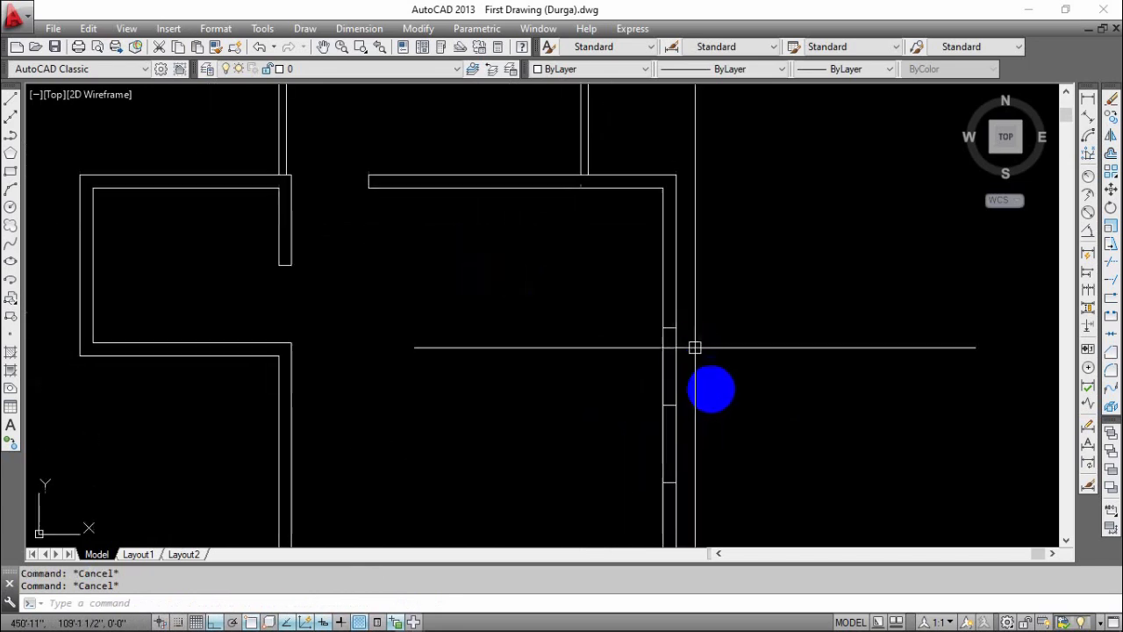
middle_click_drag(711, 396, 700, 442)
middle_click_drag(534, 400, 538, 430)
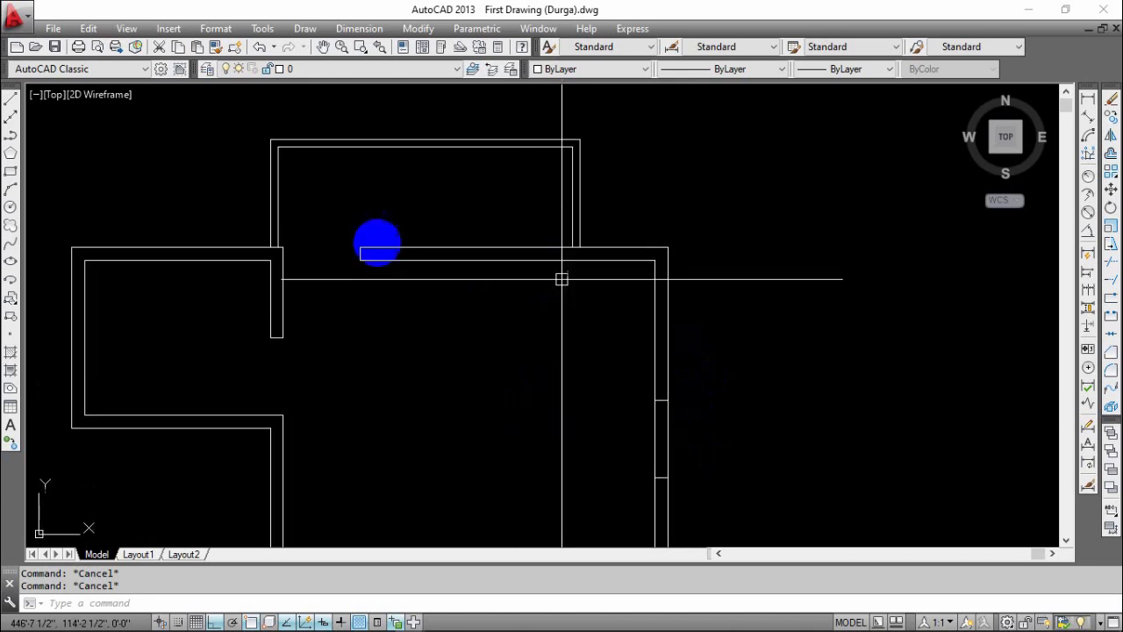
middle_click_drag(491, 335, 516, 401)
middle_click_drag(636, 505, 602, 274)
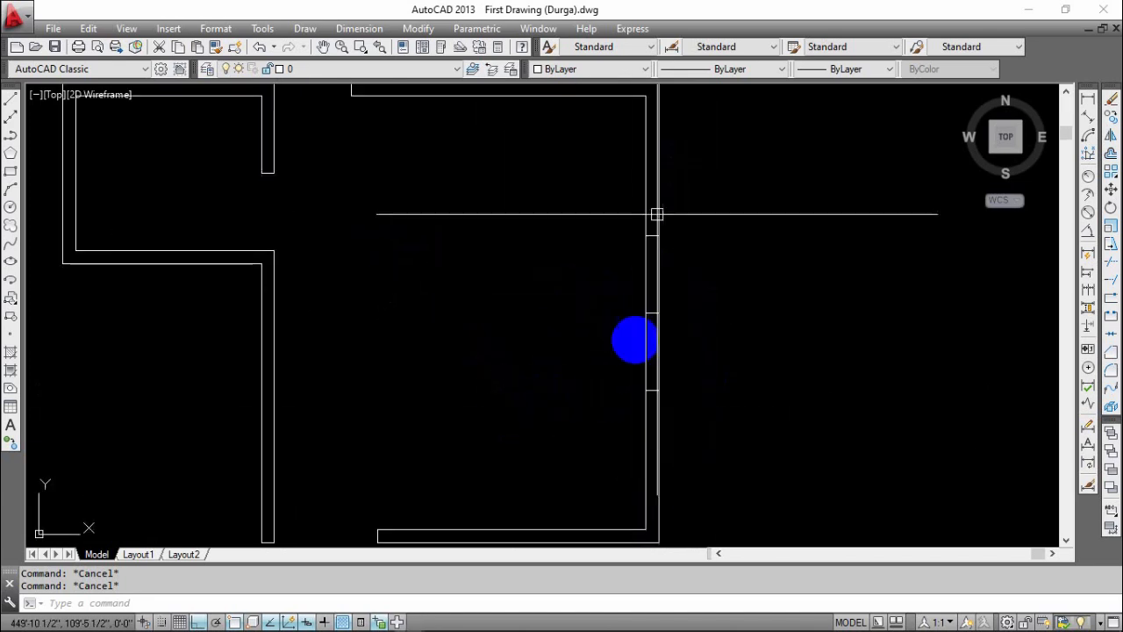
middle_click_drag(664, 316, 661, 371)
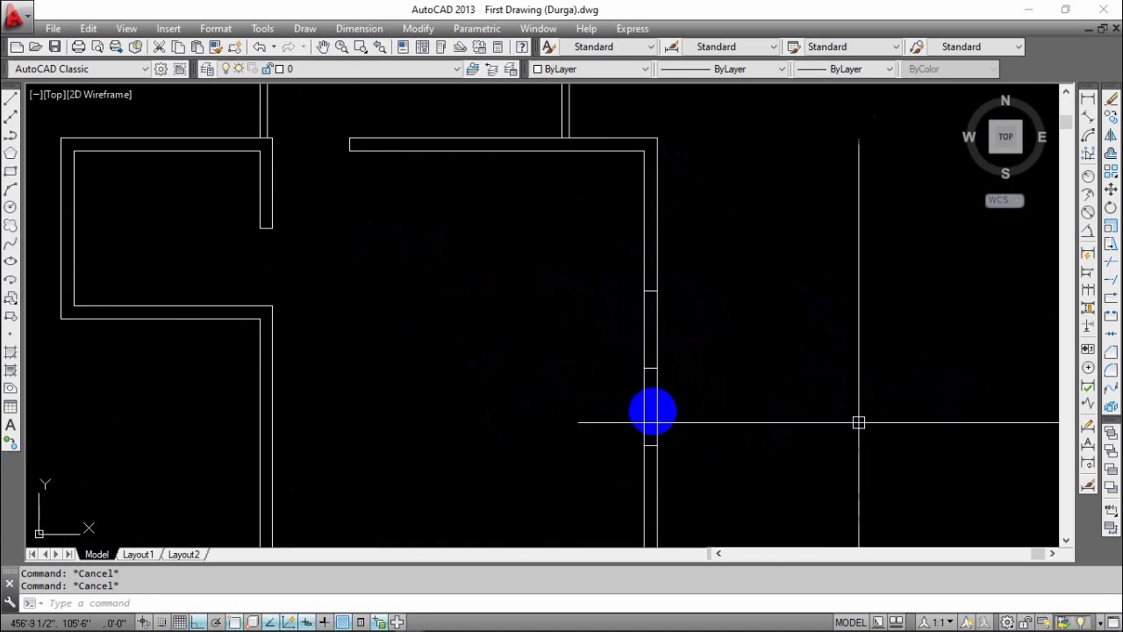
middle_click_drag(652, 411, 597, 316)
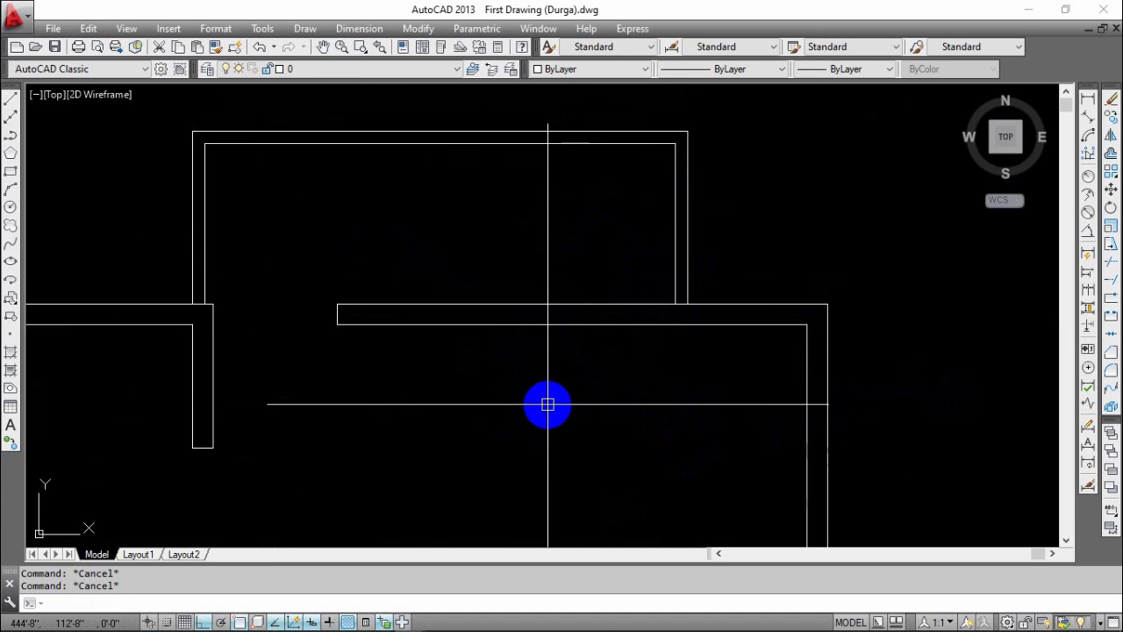
- Draw a line across the room's top wall, continuing the upper extension's right inner wall line down to the room's inner line
key("Return")
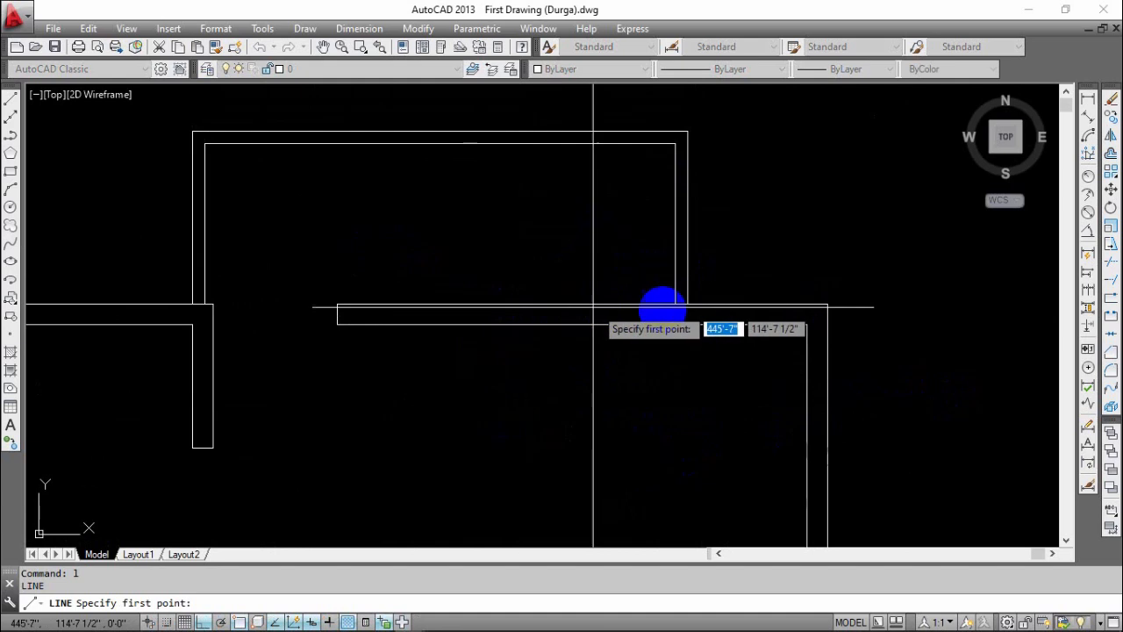
left_click(676, 323)
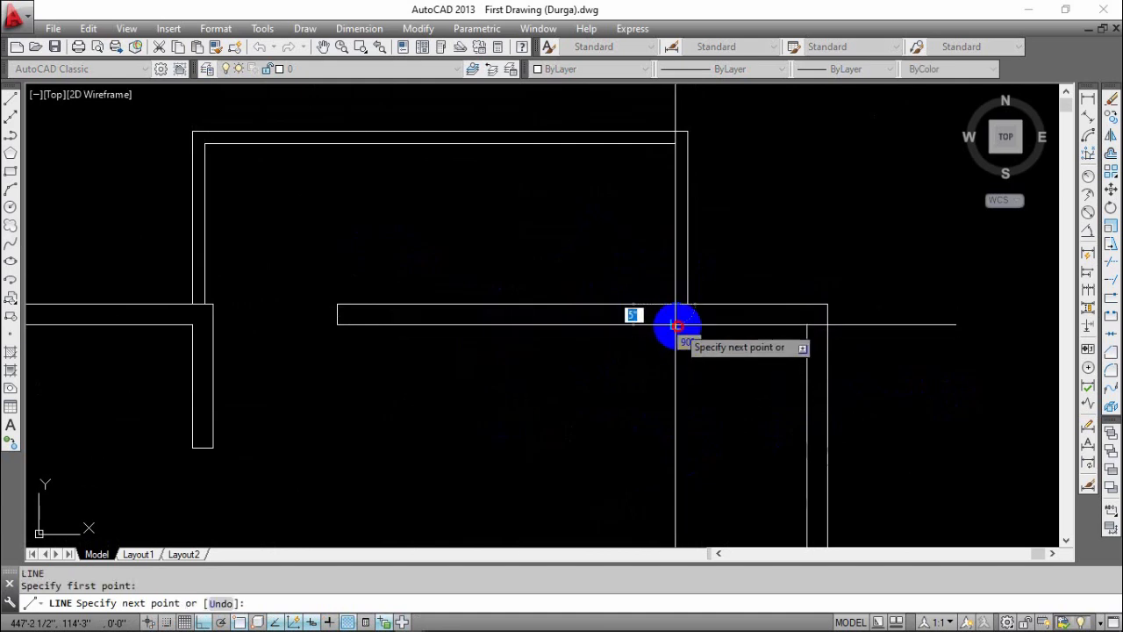
key("Escape")
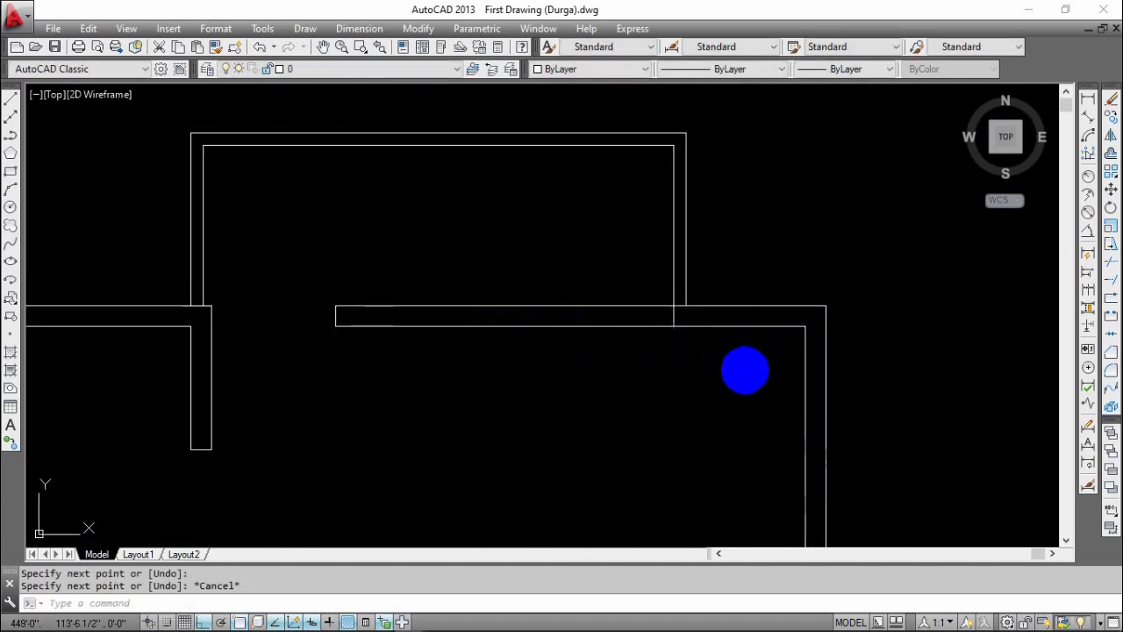
- Offset the line across the room's top wall 4' to the left
type("o")
key("Return")
type("4")
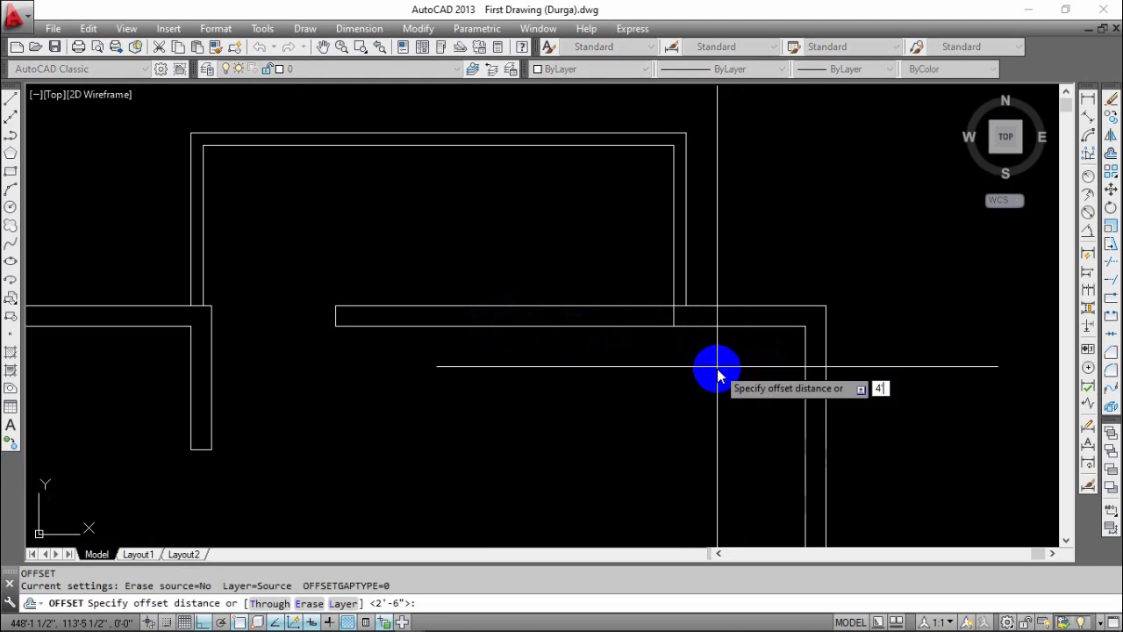
type("'")
key("Return")
left_click(673, 315)
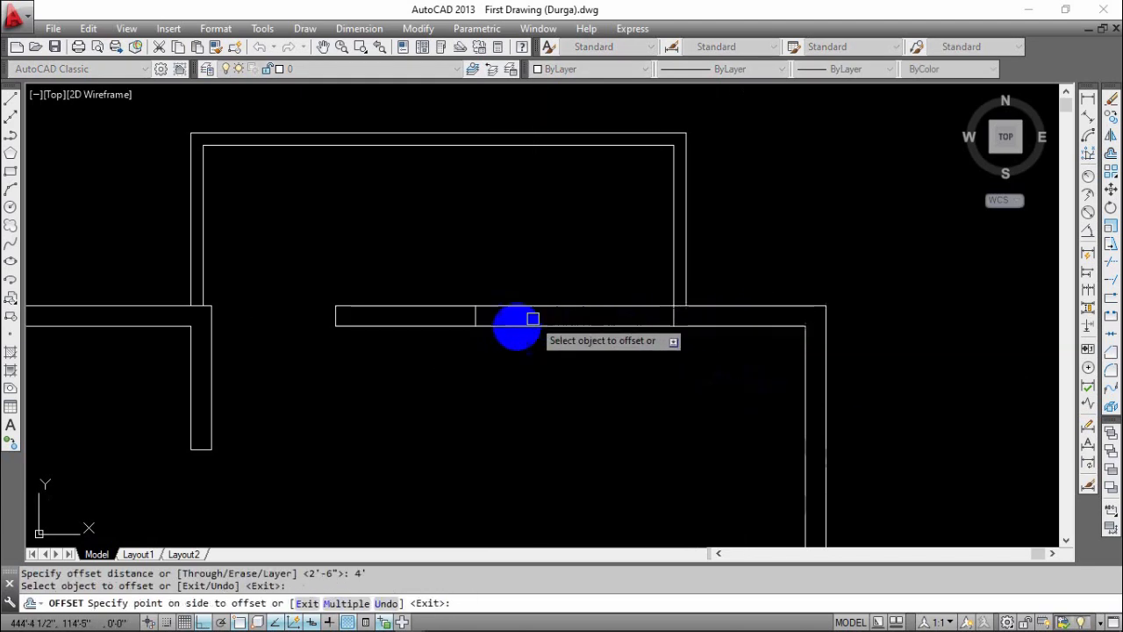
left_click(515, 326)
scroll(491, 333, "up", 3)
key("Escape")
- Move the offset line in the room's top wall 1' to the left
left_click(521, 334)
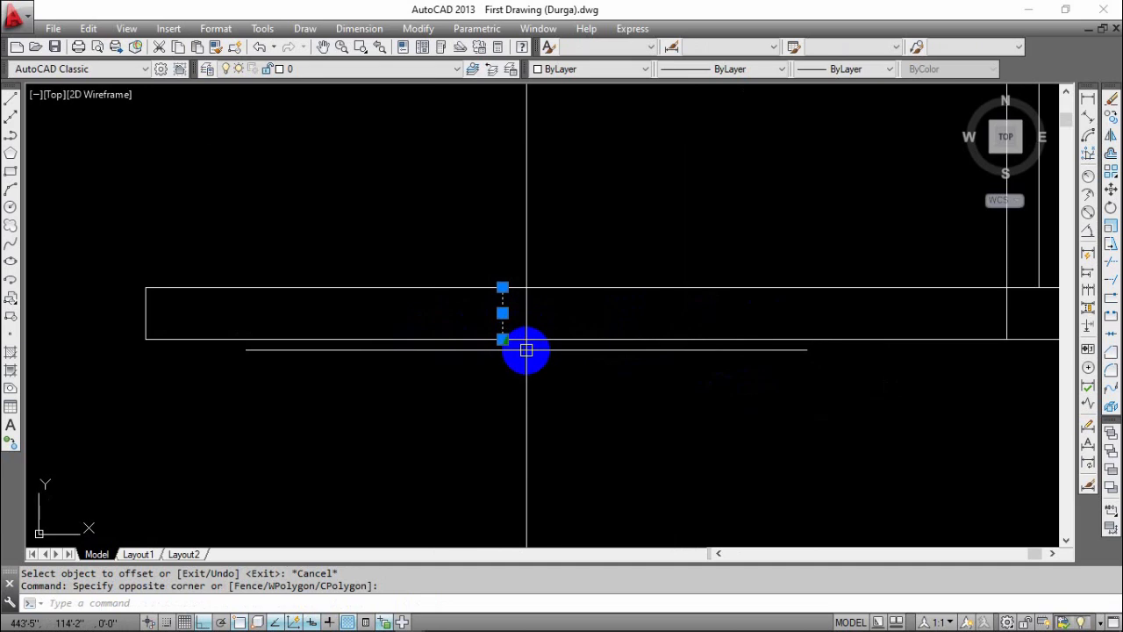
type("m")
key("Return")
left_click(634, 394)
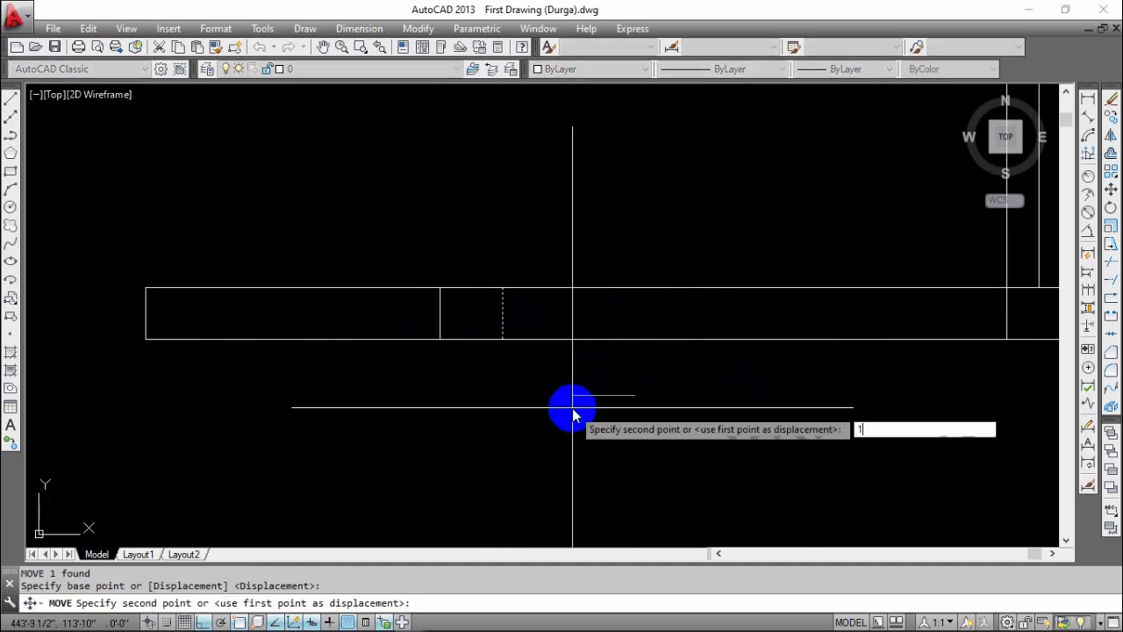
type("1'")
key("Return")
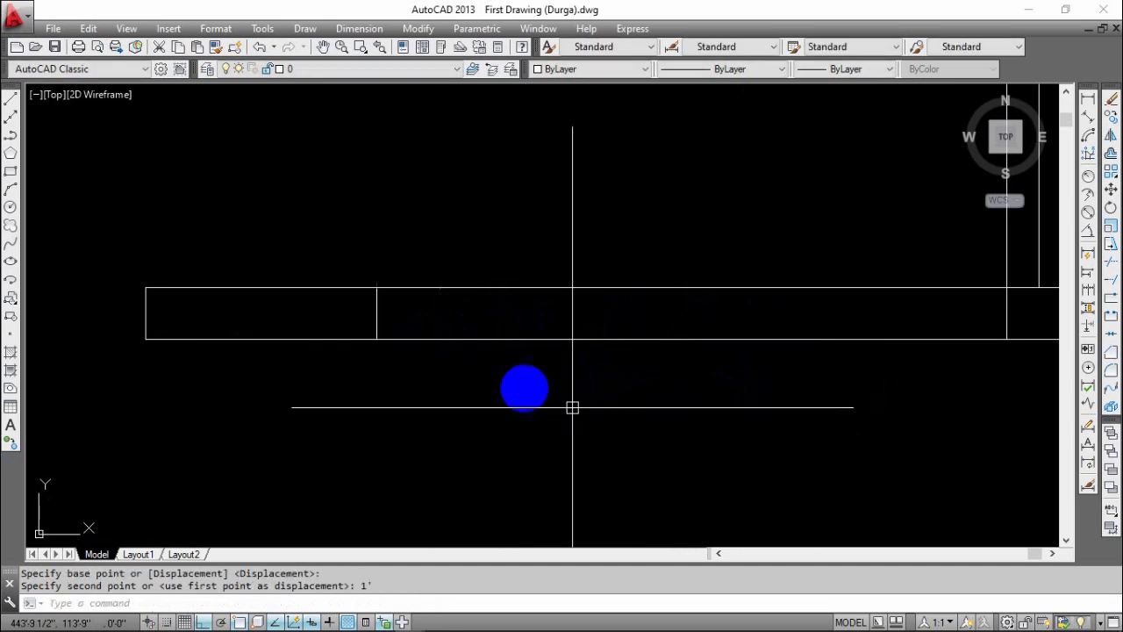
scroll(509, 377, "up", 2)
scroll(559, 377, "down", 2)
key("Escape")
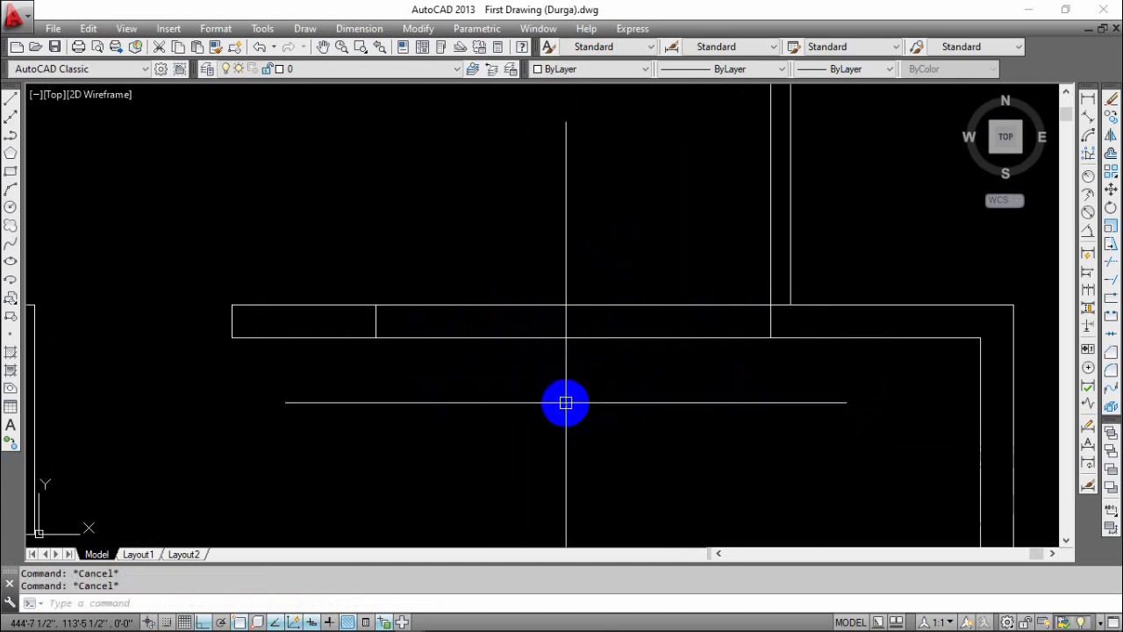
- Trim both lines of the room's top wall between the two cross lines to open the wall
key("Return")
key("Return")
left_click(584, 296)
left_click(562, 396)
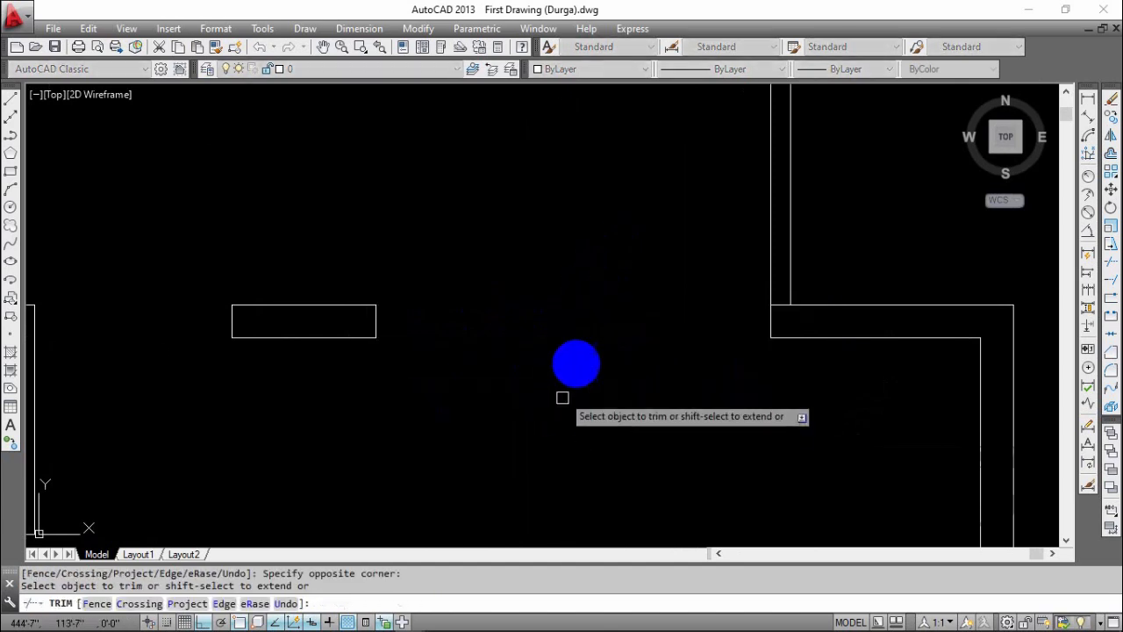
- Trim both lines of the room's right wall between the upper and lower cross lines
scroll(632, 393, "down", 2)
left_click(657, 484)
scroll(698, 478, "down", 3)
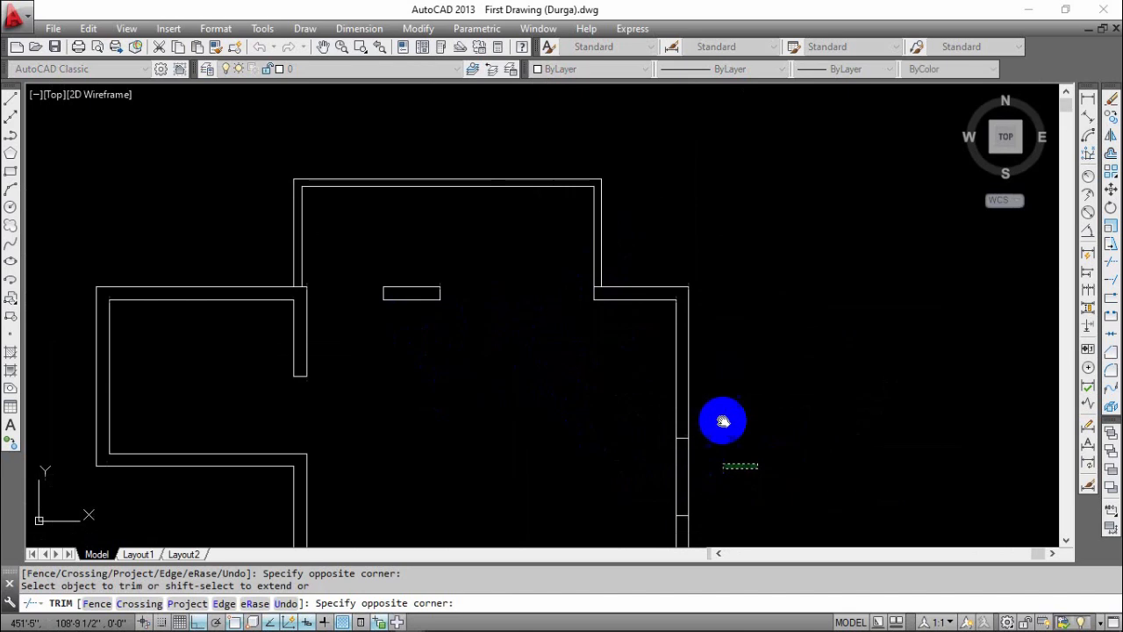
left_click(614, 431)
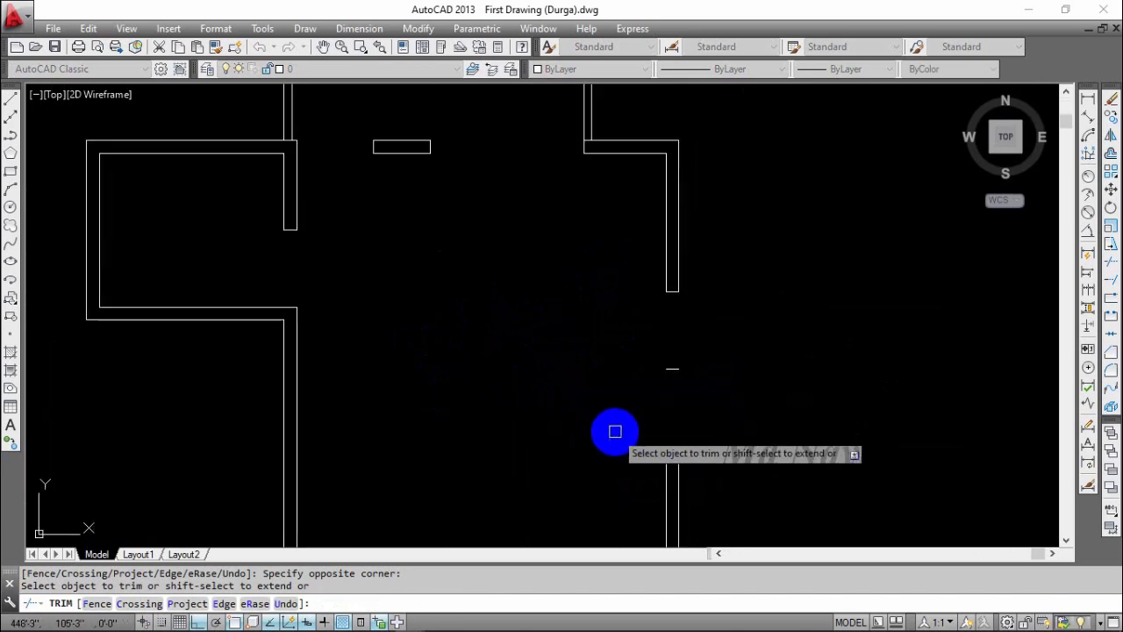
- Erase the leftover midpoint line in the right-wall opening
key("Escape")
left_click(614, 428)
left_click(731, 368)
type("e")
key("Return")
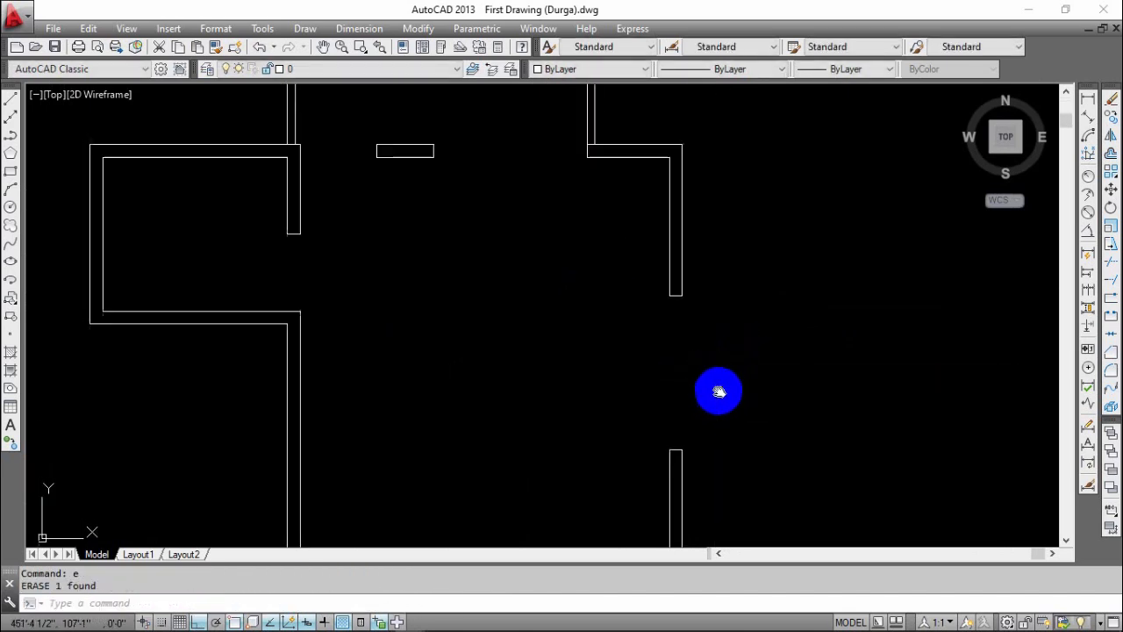
- Stretch the left annex's left inner wall line up to the outer line of its top wall
scroll(714, 380, "down", 2)
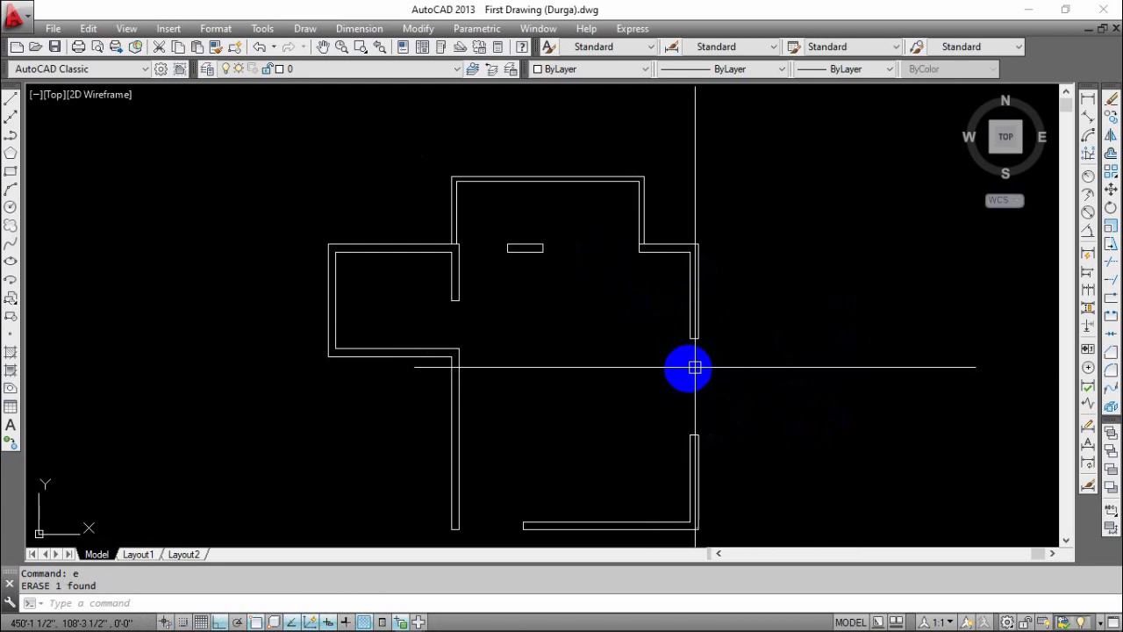
scroll(688, 343, "down", 1)
scroll(594, 343, "up", 2)
middle_click_drag(594, 343, 797, 339)
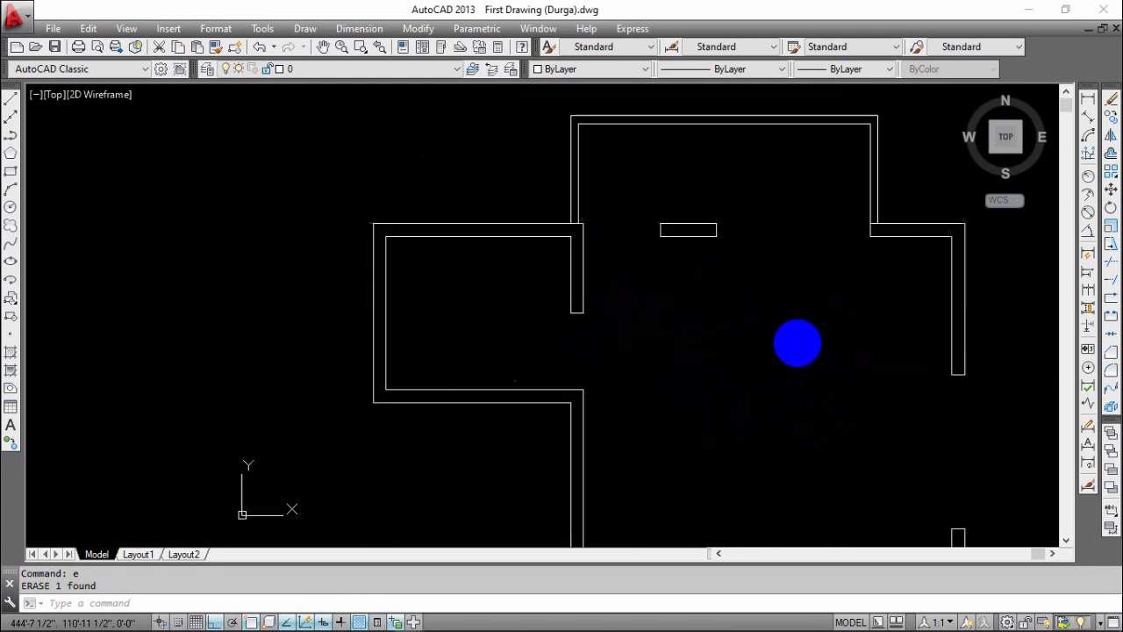
middle_click_drag(434, 243, 436, 264)
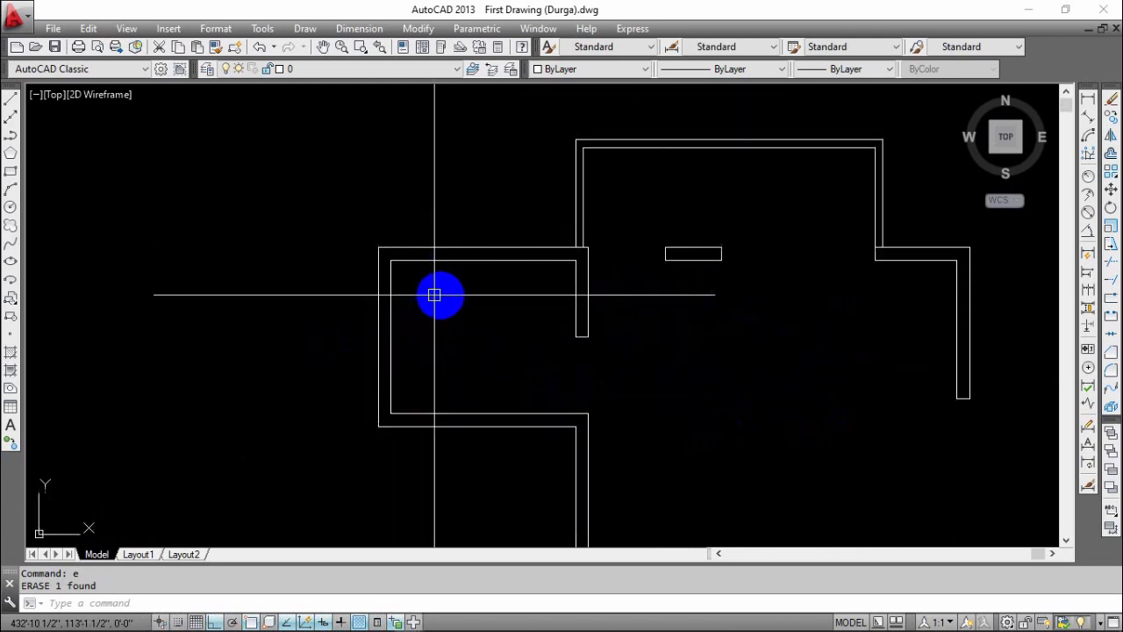
middle_click_drag(465, 351, 466, 387)
scroll(395, 296, "up", 2)
middle_click_drag(381, 324, 374, 337)
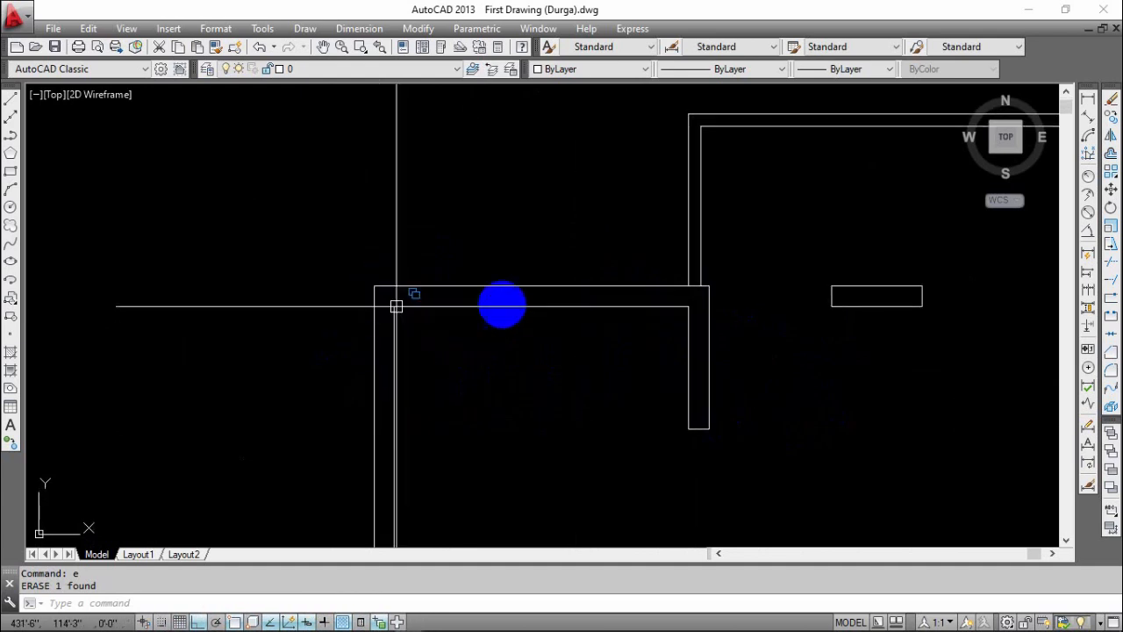
key("Escape")
key("Escape")
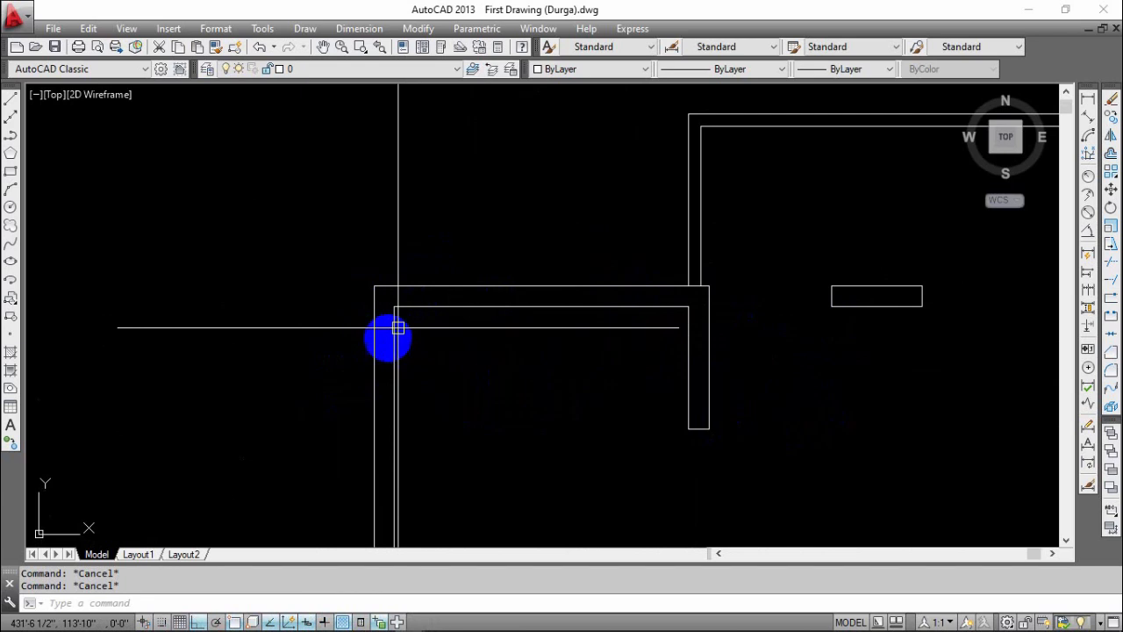
left_click(392, 314)
left_click(394, 307)
key("Escape")
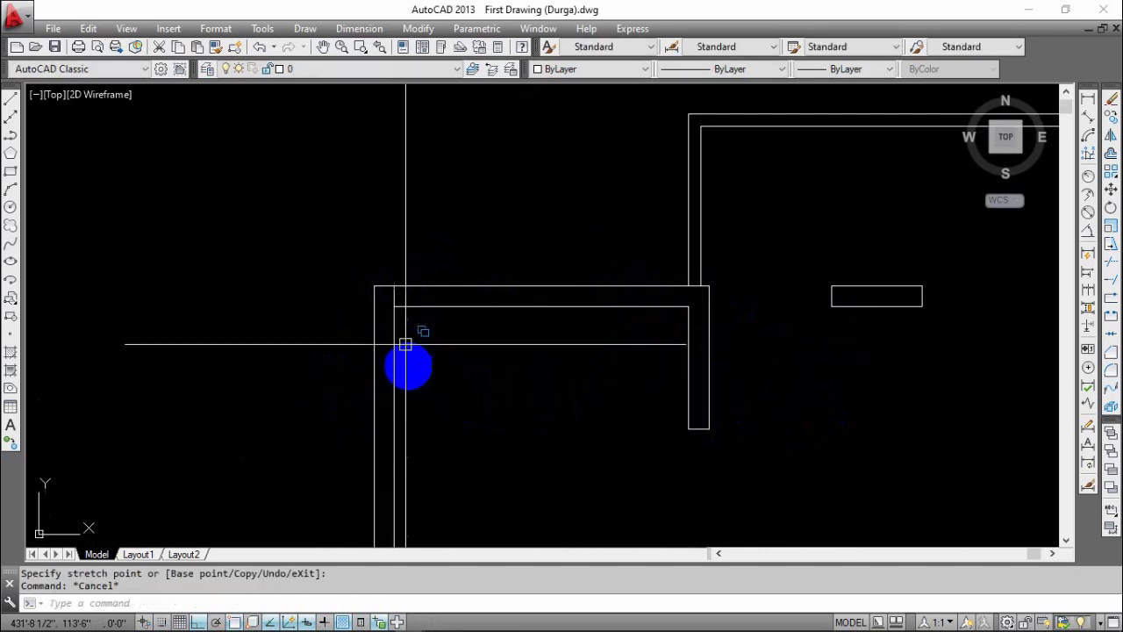
key("Escape")
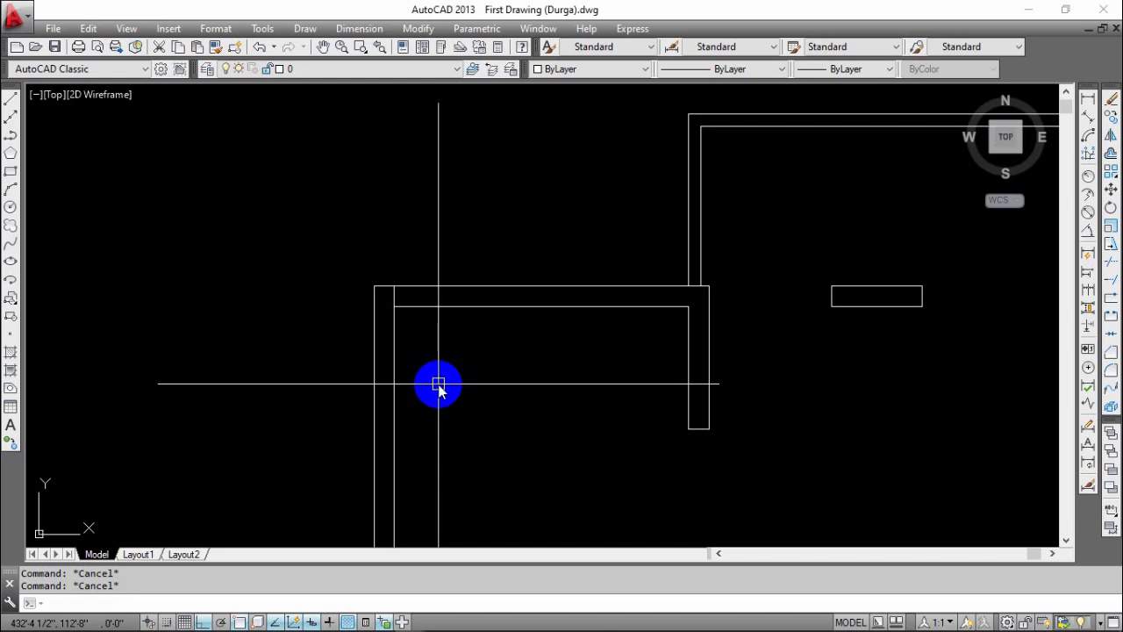
- Offset the annex's left inner wall line 2' to the right
type("o")
key("Return")
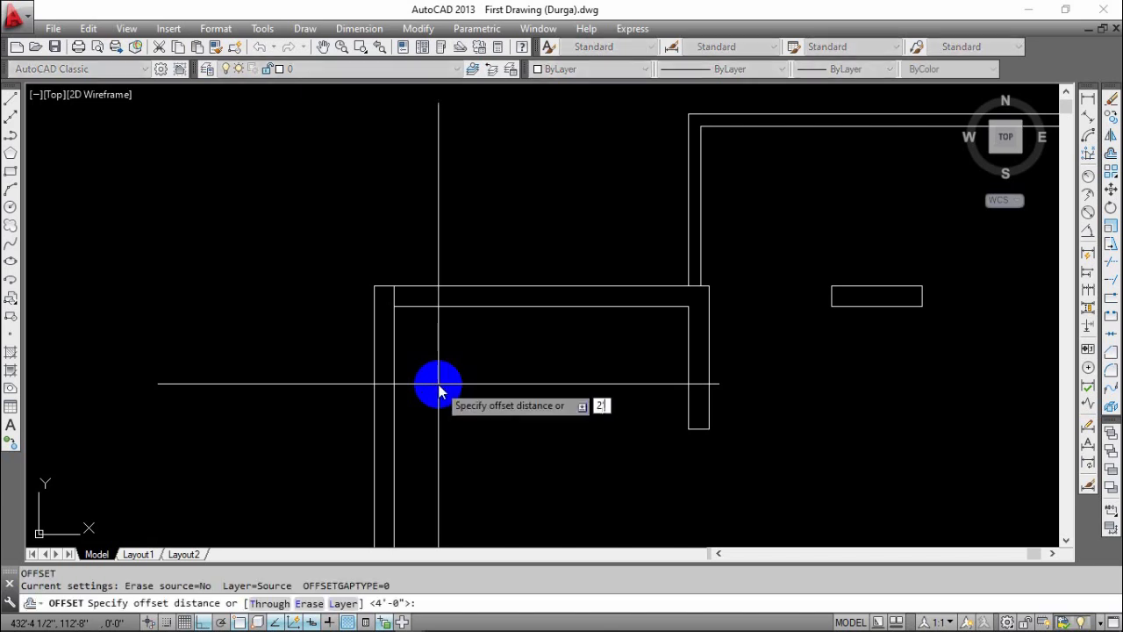
left_click(395, 325)
left_click(505, 338)
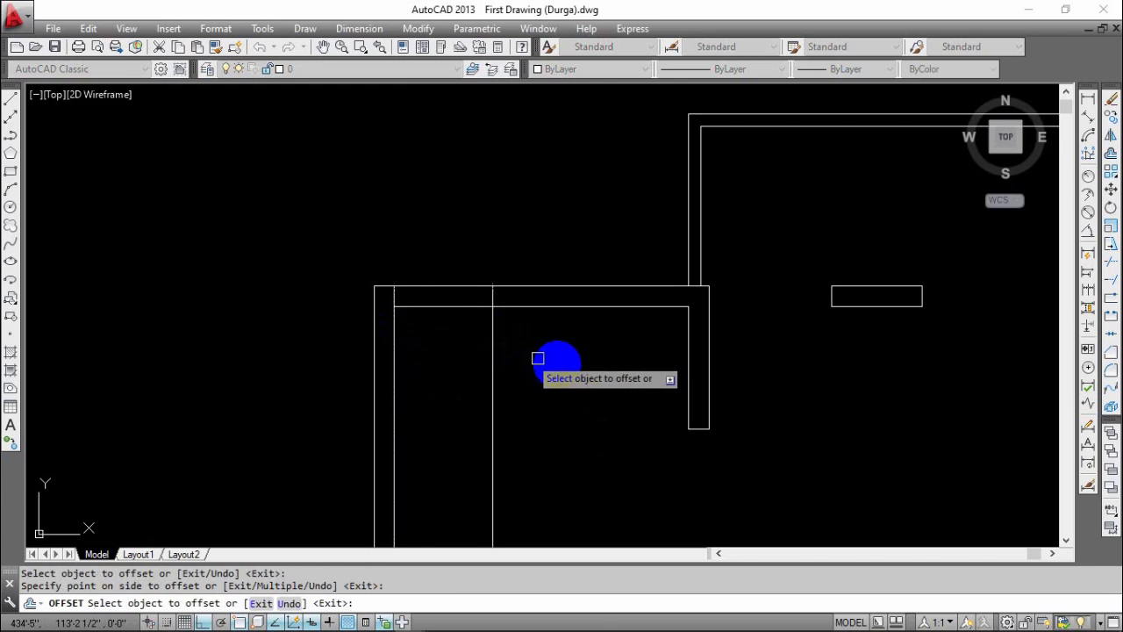
middle_click_drag(557, 391, 592, 349)
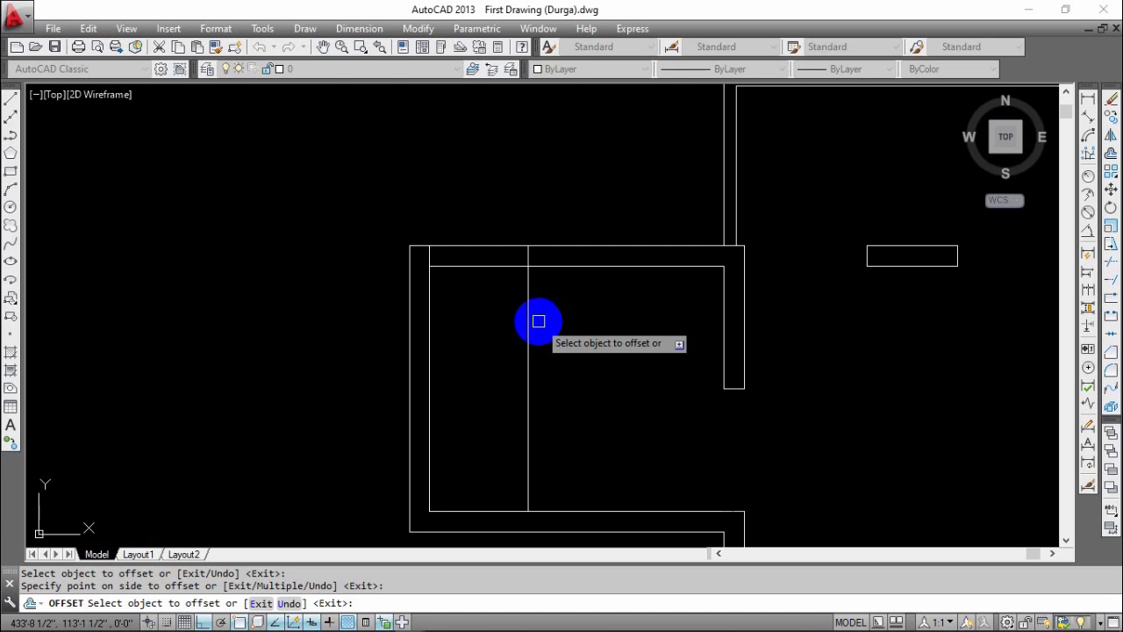
scroll(511, 258, "up", 3)
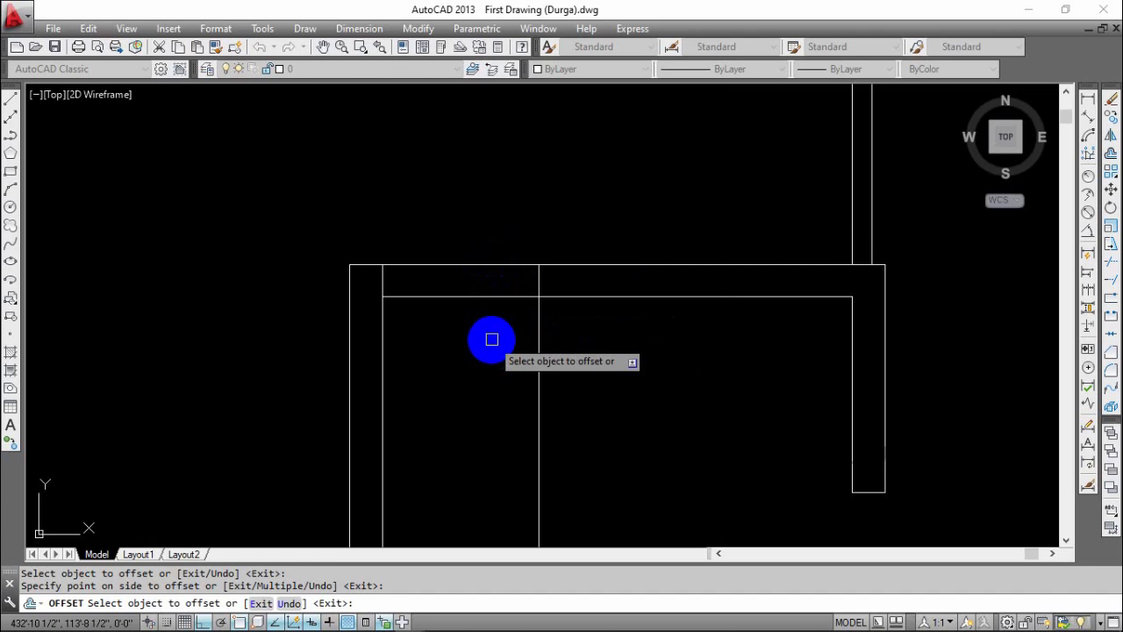
left_click(476, 306)
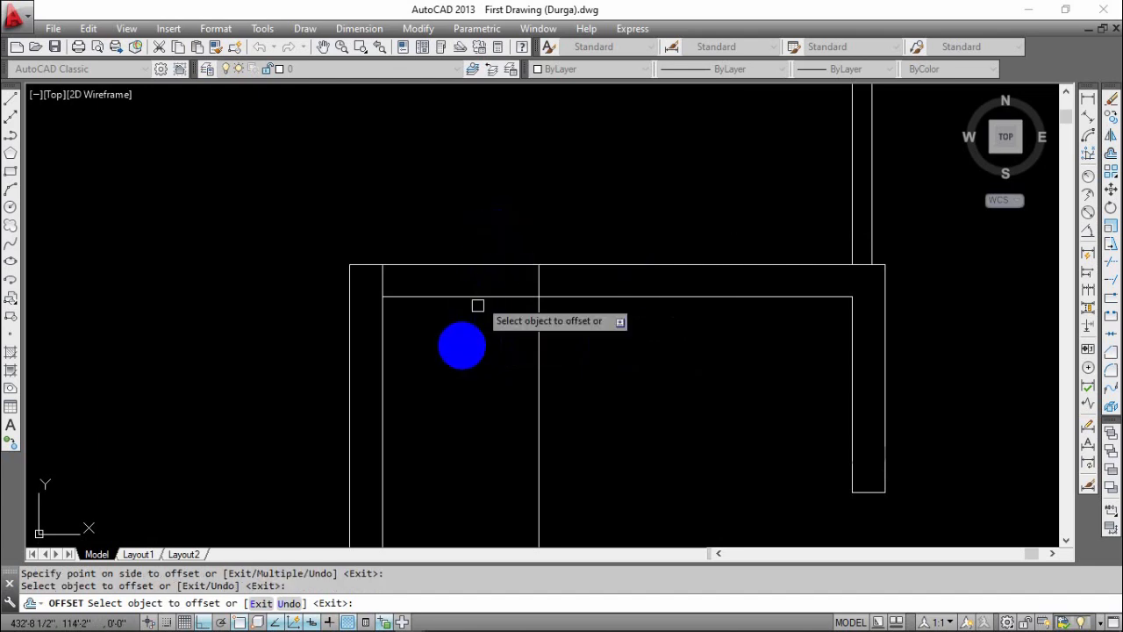
left_click(484, 308)
key("Escape")
- Trim the annex's top wall lines between its left inner wall line and the offset line, including the offset line's surplus below the wall
scroll(526, 303, "down", 2)
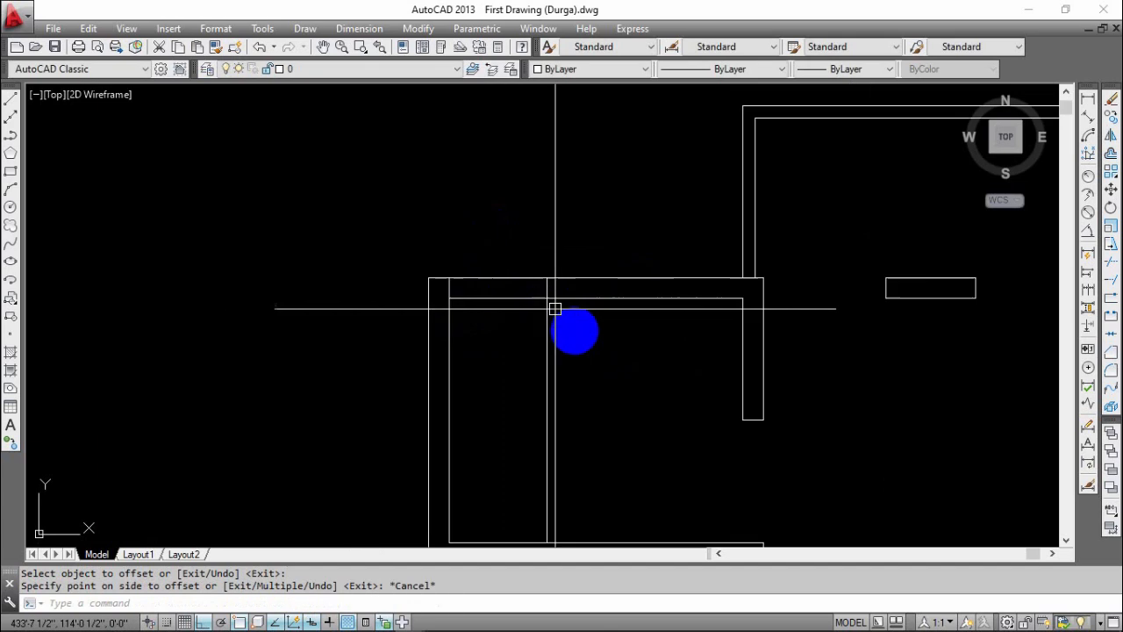
key("Return")
key("Return")
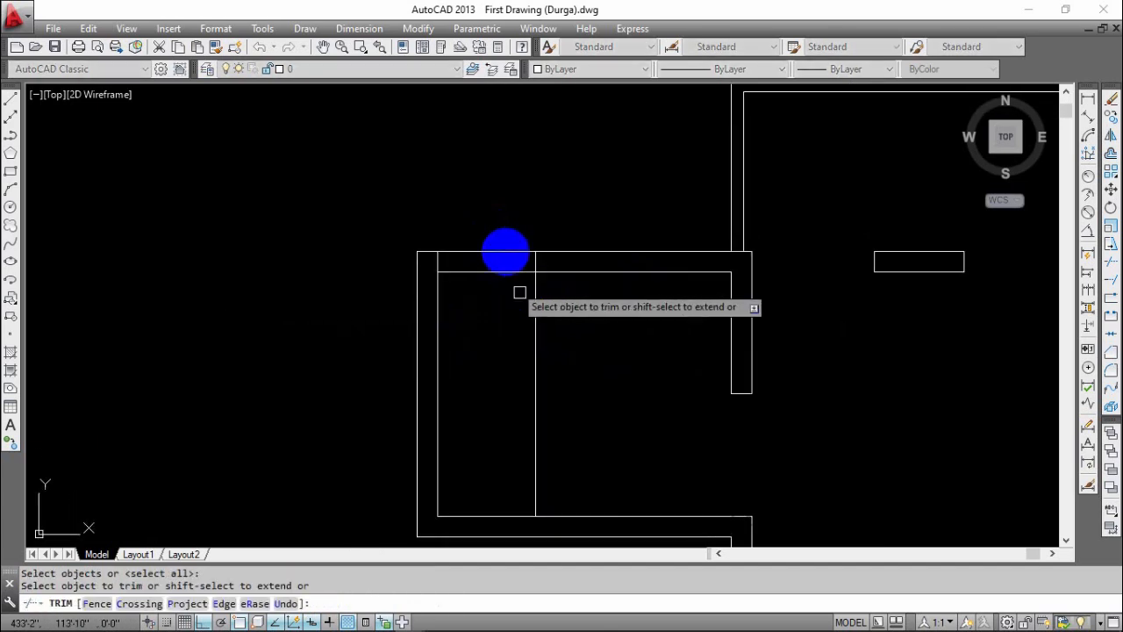
left_click(509, 274)
left_click(517, 327)
scroll(602, 394, "down", 5)
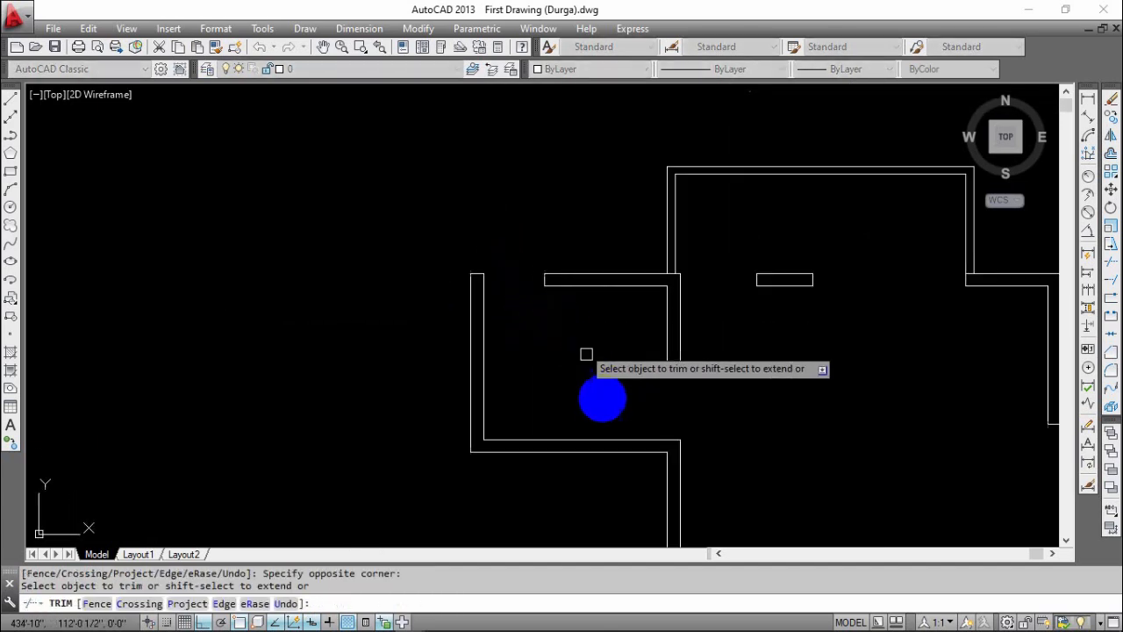
key("Escape")
- Examine the trimmed wall openings around the whole floor plan, from the right wall to the left annex
mouse_move(633, 326)
middle_mouse_down()
mouse_move(667, 464)
mouse_move(556, 343)
mouse_move(497, 486)
middle_mouse_up()
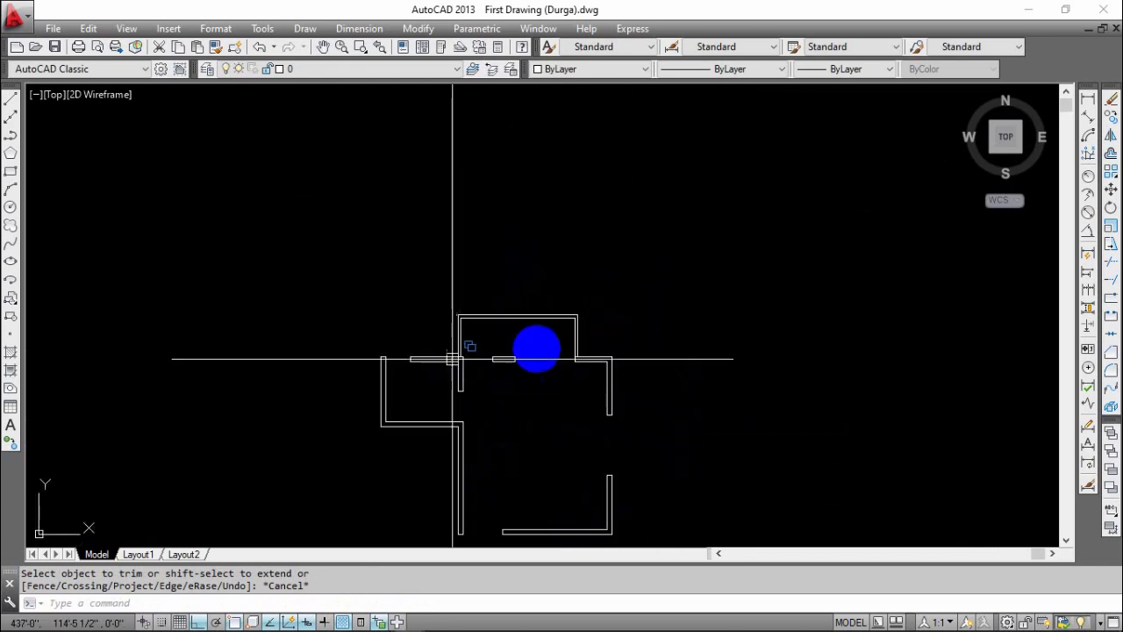
middle_click_drag(716, 423, 731, 370)
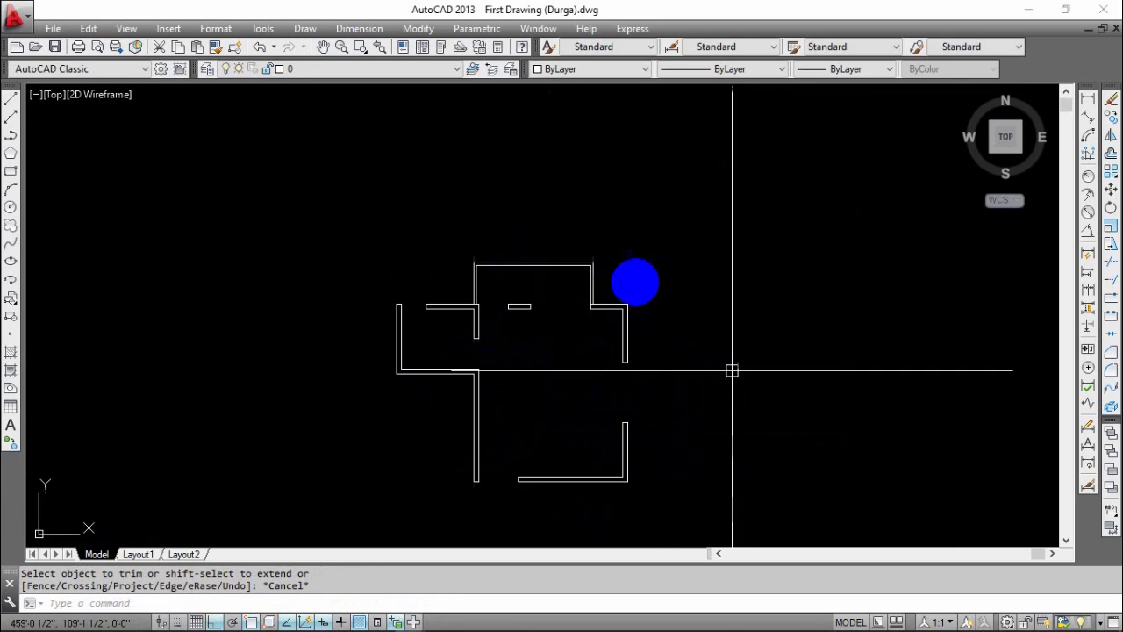
scroll(404, 343, "up", 2)
scroll(522, 337, "down", 2)
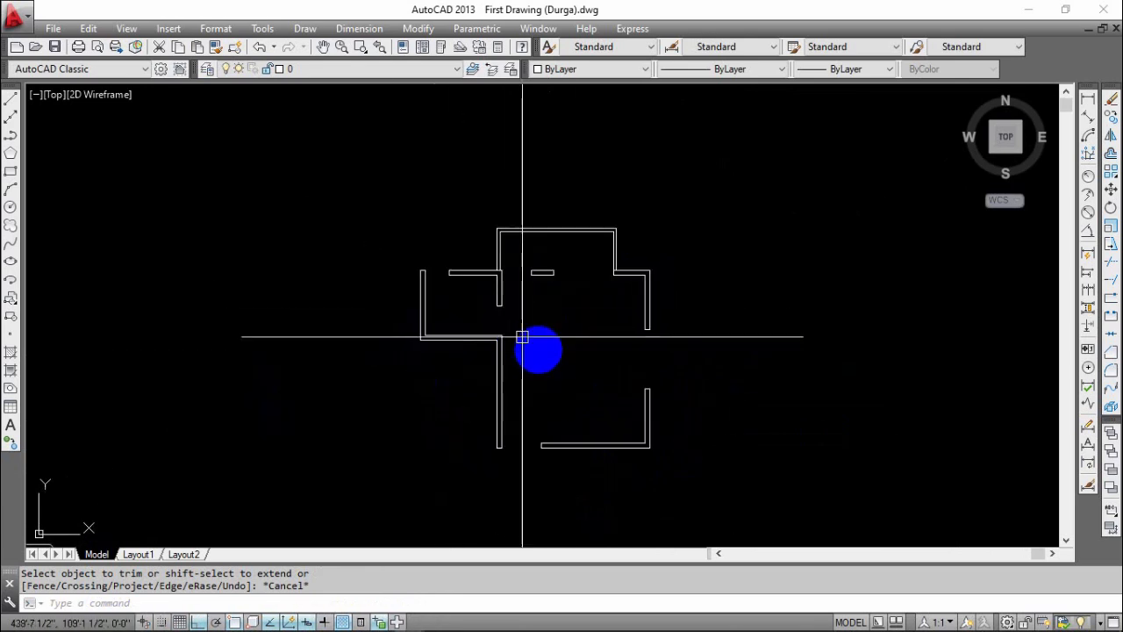
scroll(559, 315, "up", 5)
scroll(511, 290, "down", 2)
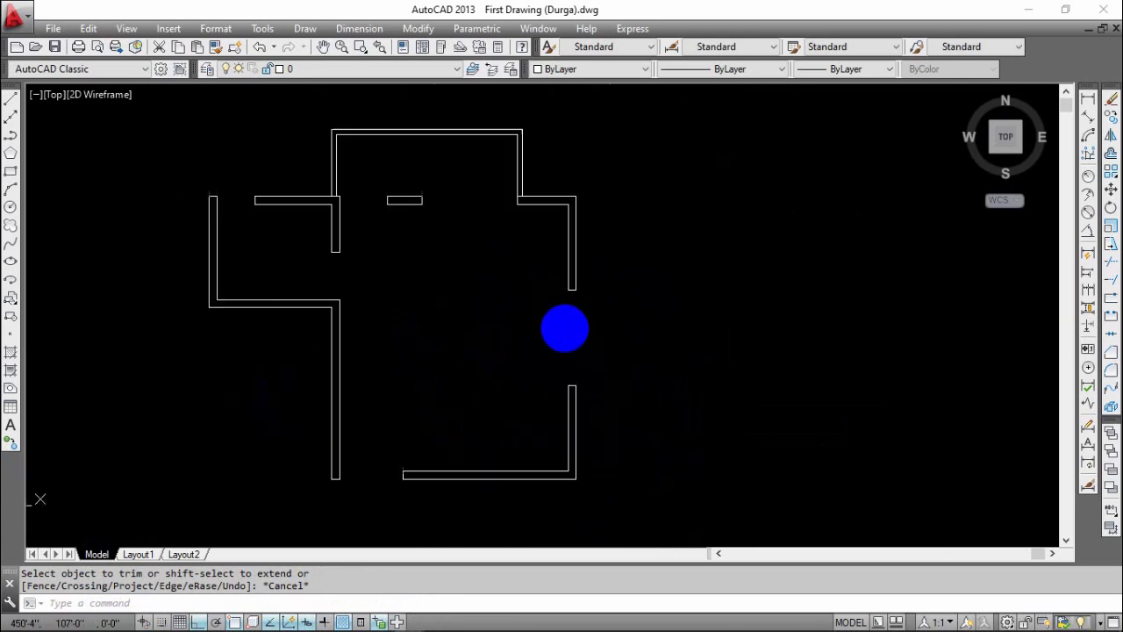
scroll(564, 329, "up", 5)
scroll(579, 358, "down", 5)
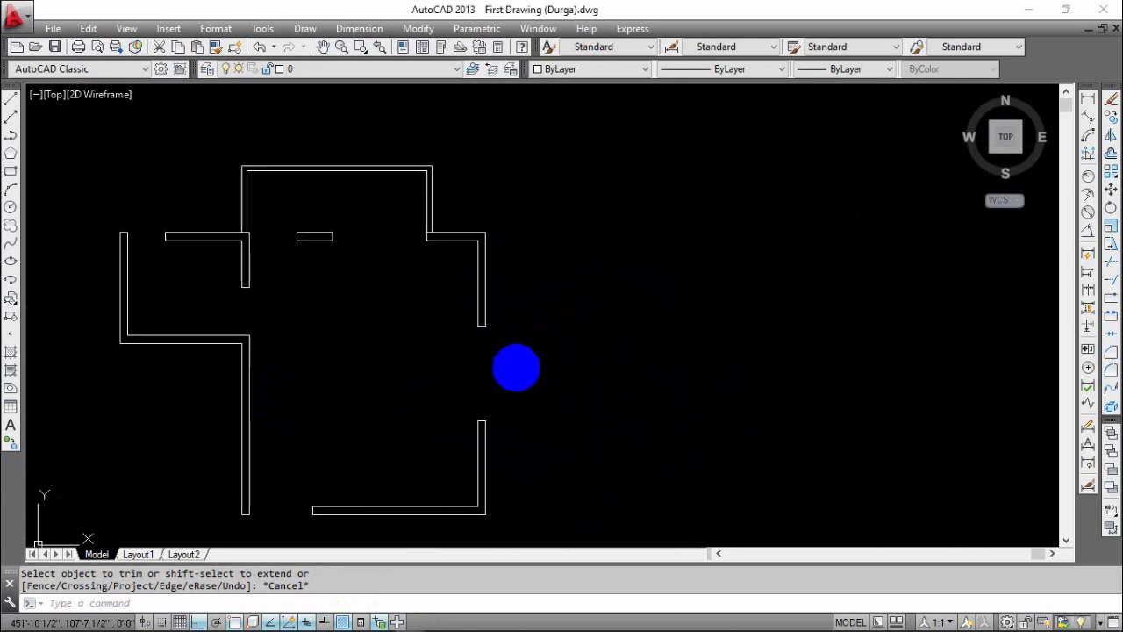
scroll(507, 373, "up", 4)
mouse_move(501, 378)
middle_mouse_down()
mouse_move(610, 326)
mouse_move(602, 339)
middle_mouse_up()
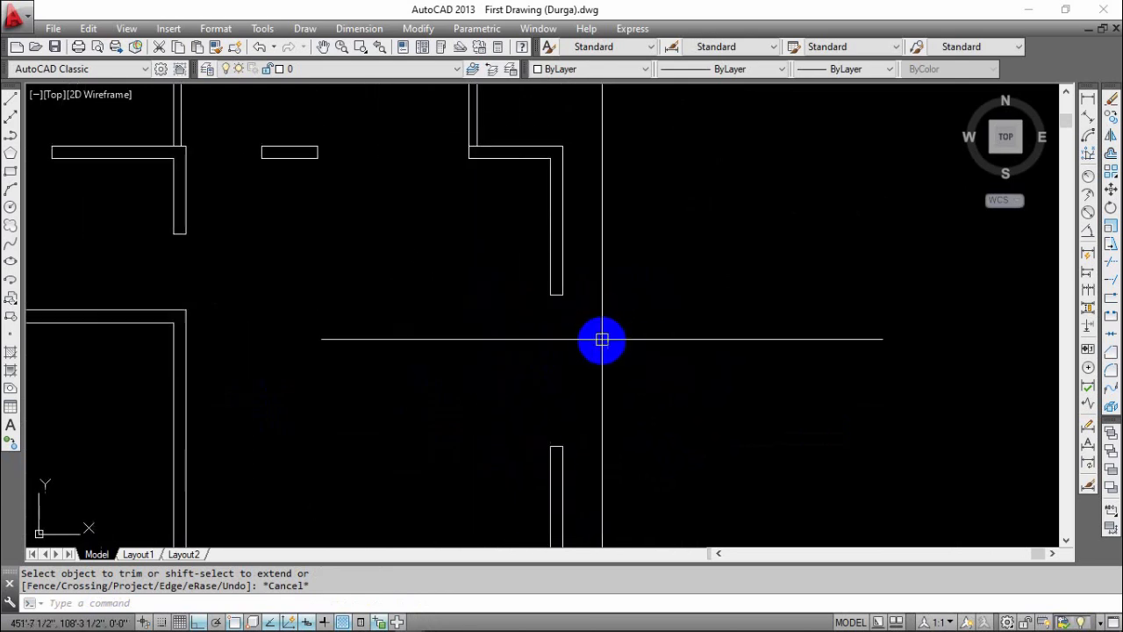
scroll(605, 338, "down", 4)
scroll(426, 307, "up", 6)
middle_click_drag(408, 336, 440, 389)
scroll(415, 316, "down", 4)
scroll(432, 325, "up", 4)
middle_click_drag(418, 352, 458, 393)
middle_click_drag(544, 406, 462, 358)
scroll(461, 358, "down", 2)
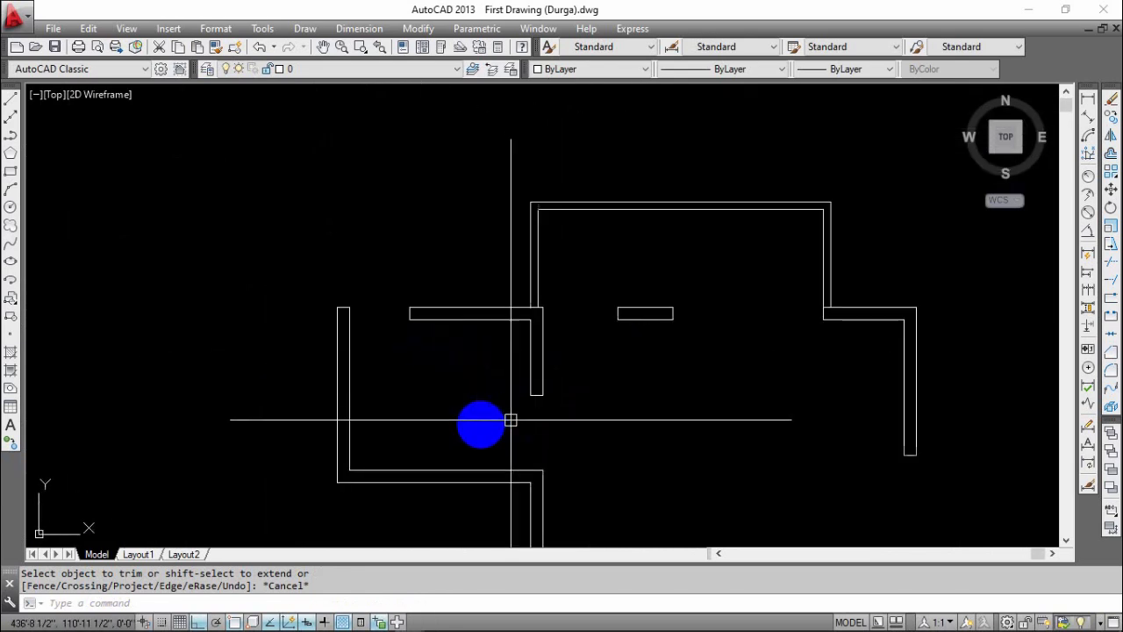
middle_click_drag(511, 421, 555, 419)
scroll(425, 338, "up", 2)
middle_click_drag(431, 384, 431, 410)
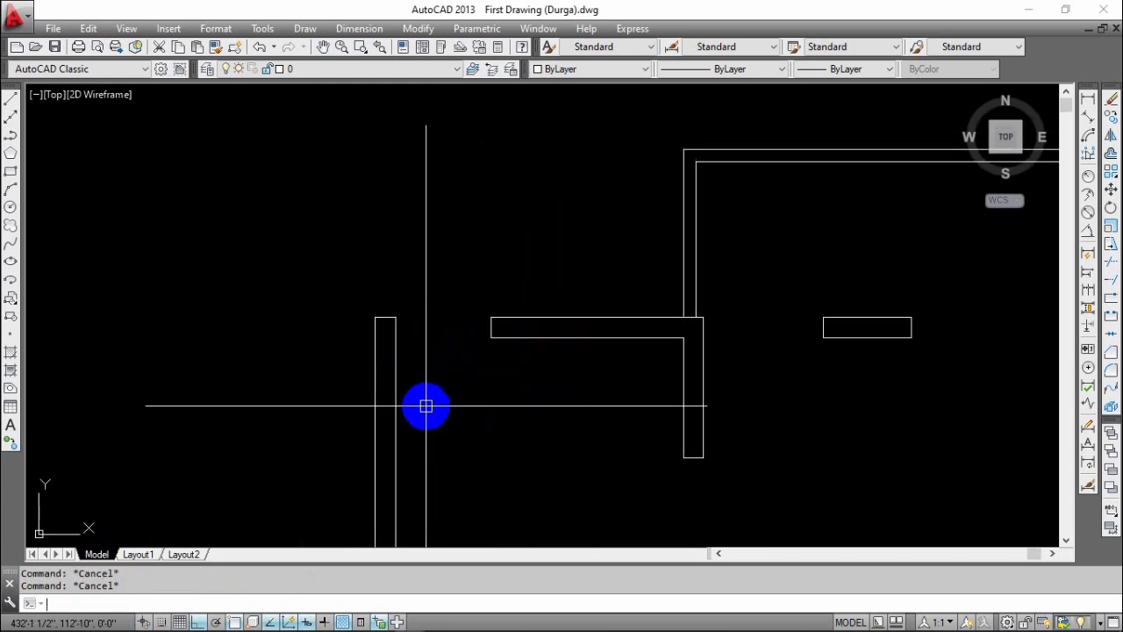
- Draw lines across the annex's top wall opening along its outer and inner wall faces
key("Return")
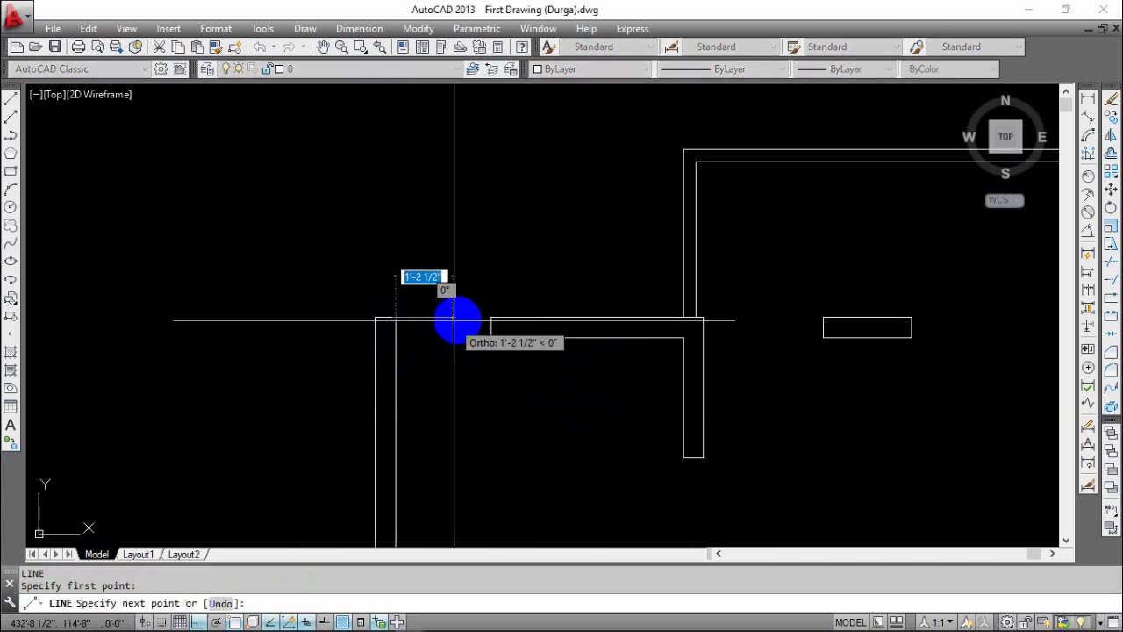
left_click(491, 317)
key("Return")
scroll(484, 346, "up", 3)
key("Return")
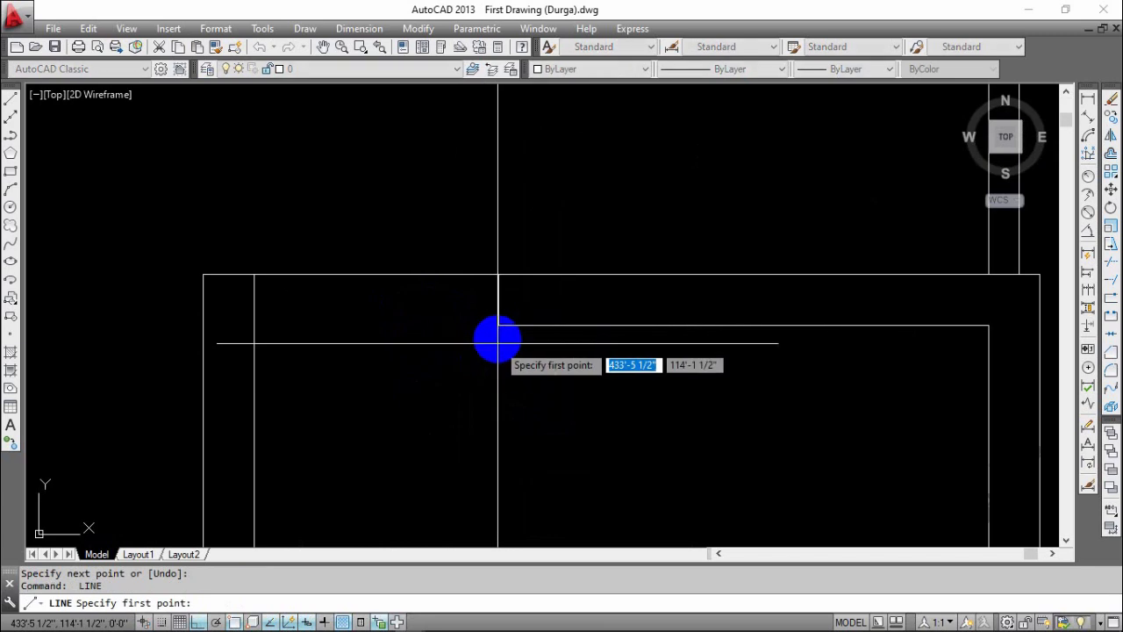
left_click(499, 326)
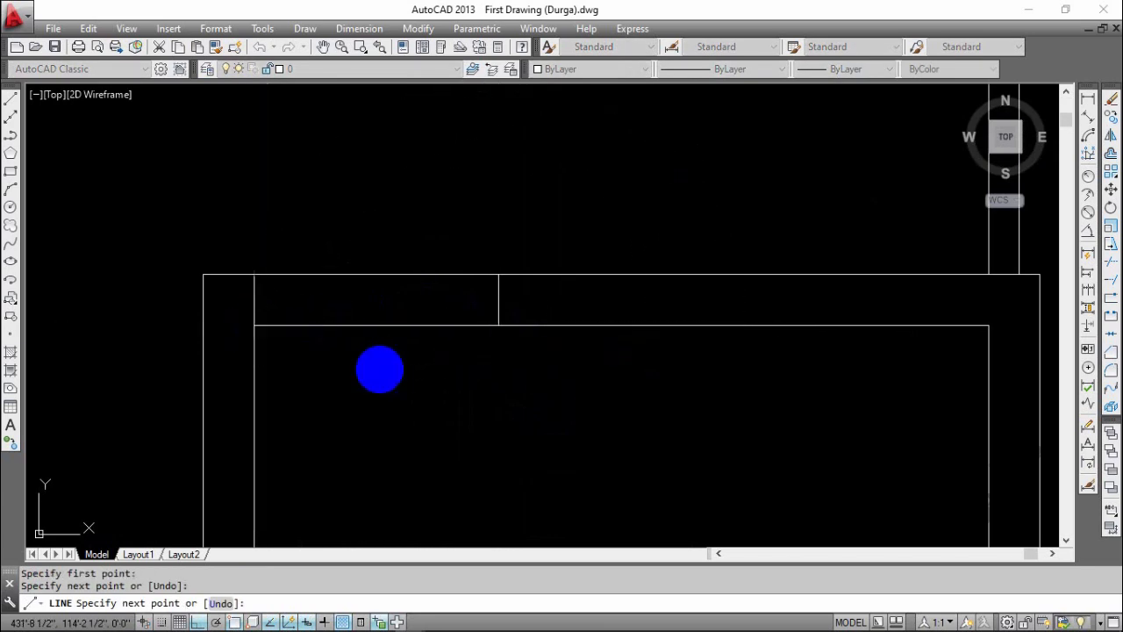
key("Escape")
middle_click_drag(380, 369, 415, 432)
- Offset the inner and outer lines across the annex's top opening 2" into the wall thickness to form the window
type("o")
key("Return")
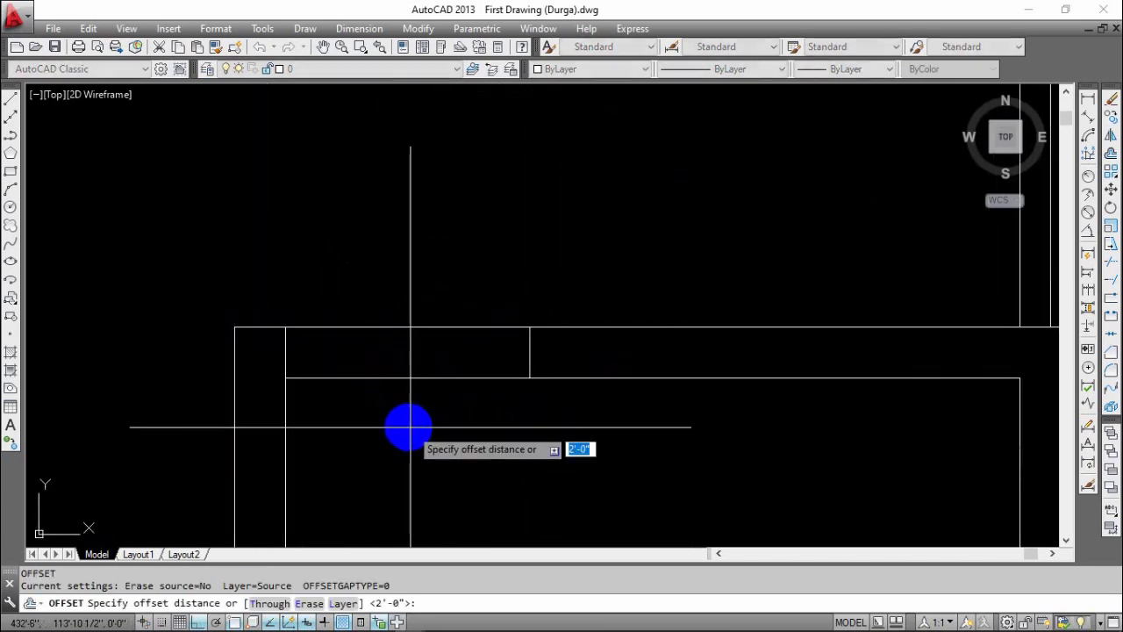
type("2")
key("Return")
left_click(435, 378)
left_click(436, 351)
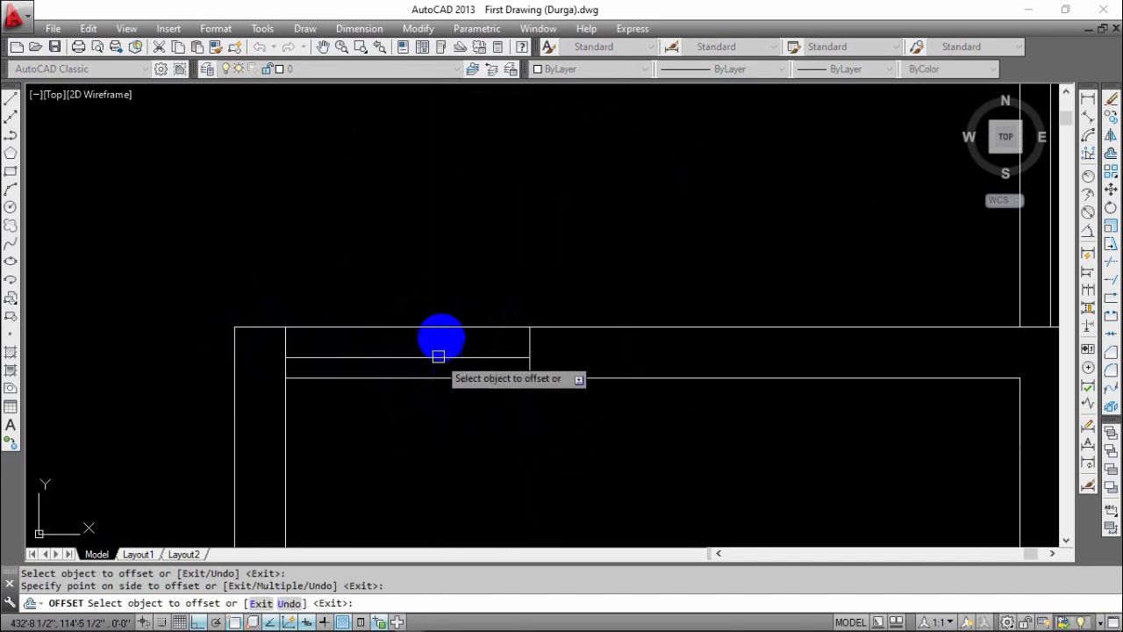
left_click(445, 328)
left_click(439, 347)
key("Escape")
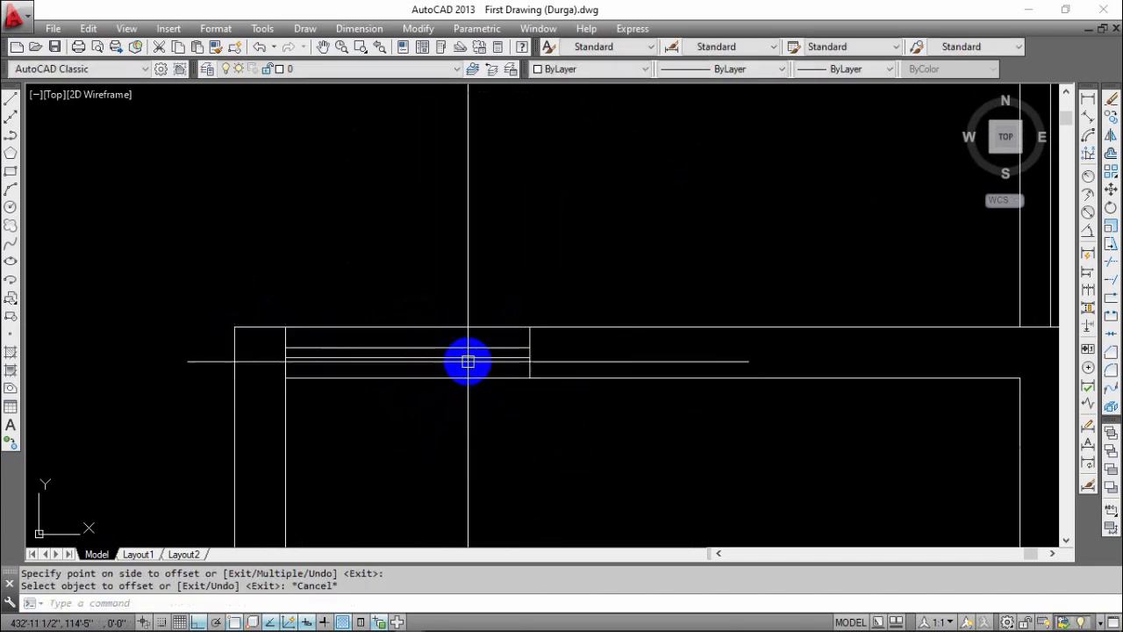
- Copy the four horizontal window lines from the annex's top wall to the empty space left of the annex
scroll(456, 364, "down", 4)
middle_click_drag(449, 369, 395, 342)
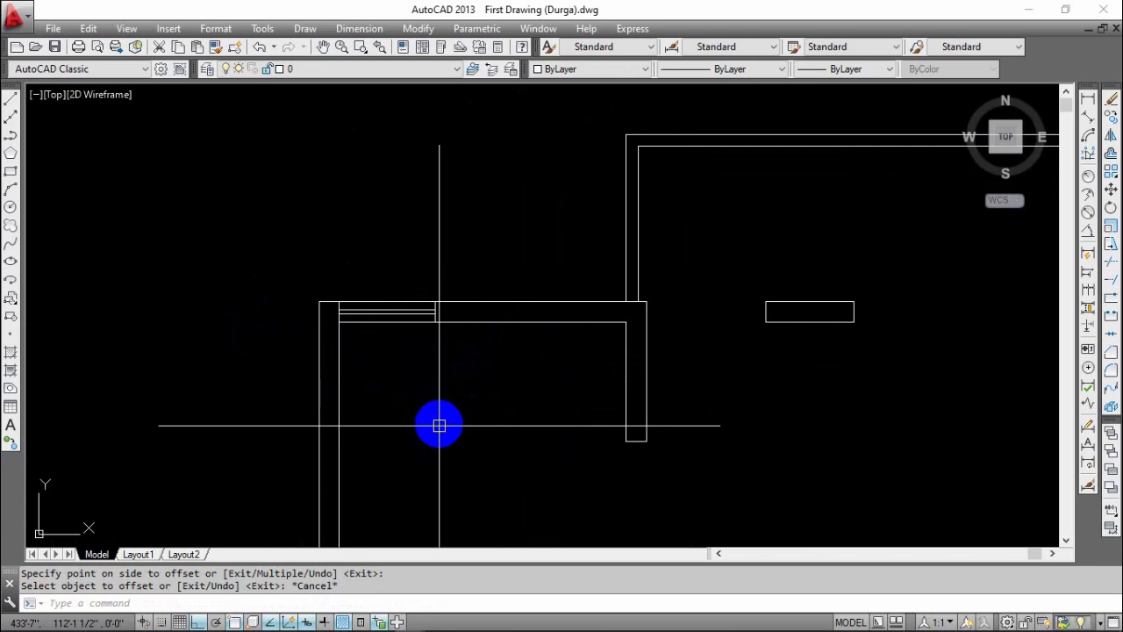
middle_click_drag(439, 425, 406, 393)
left_click(369, 255)
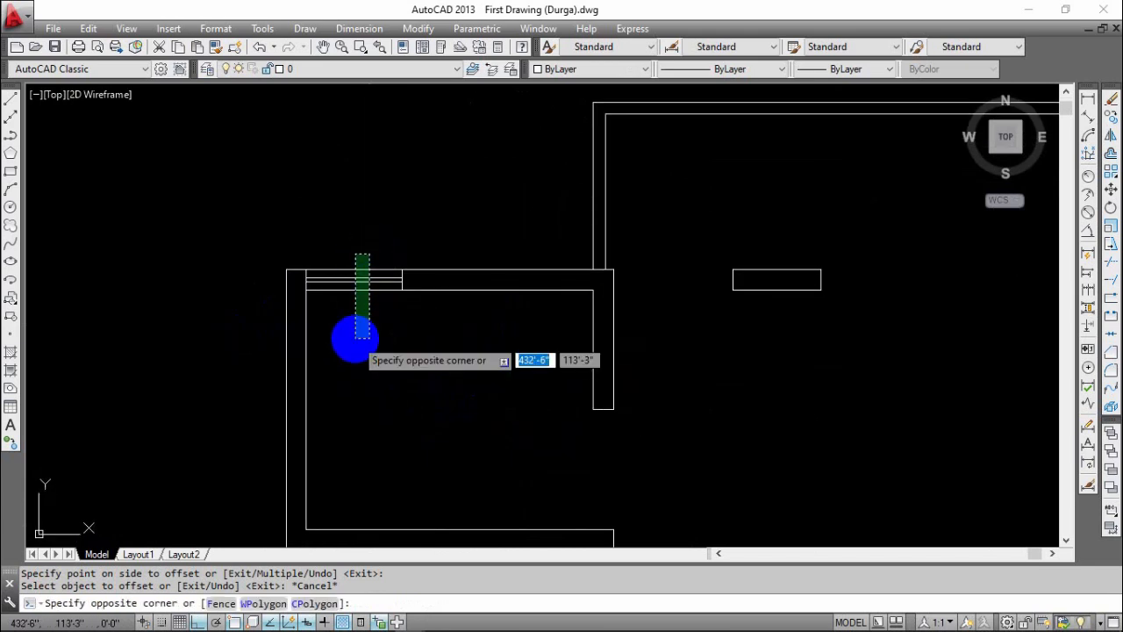
left_click(395, 394)
type("co")
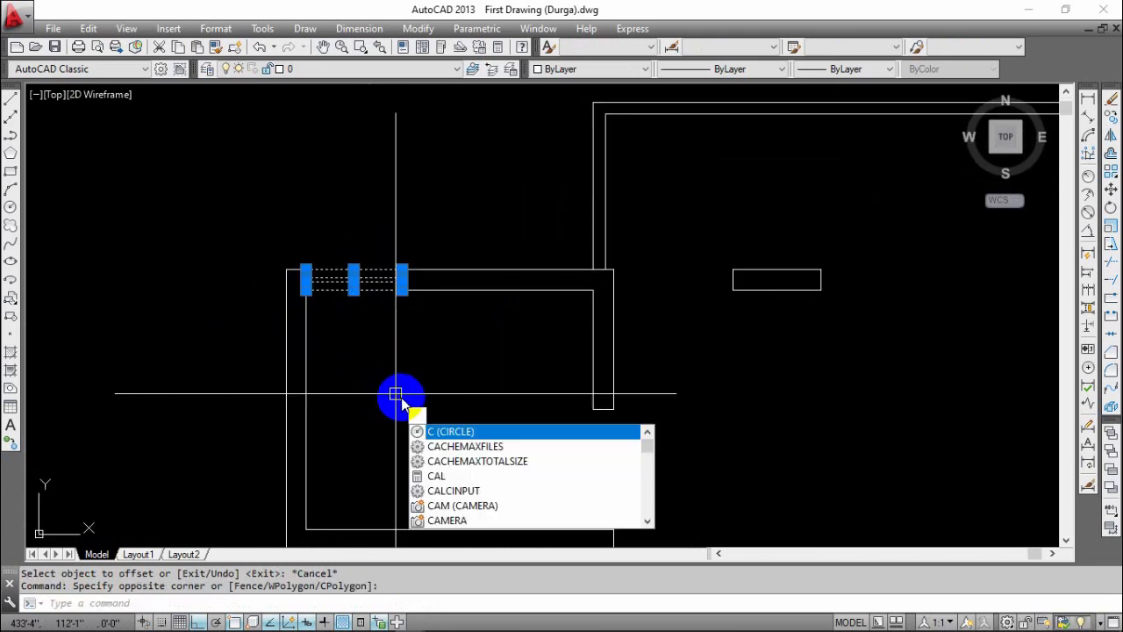
key("Return")
left_click(396, 394)
left_click(219, 380)
key("Escape")
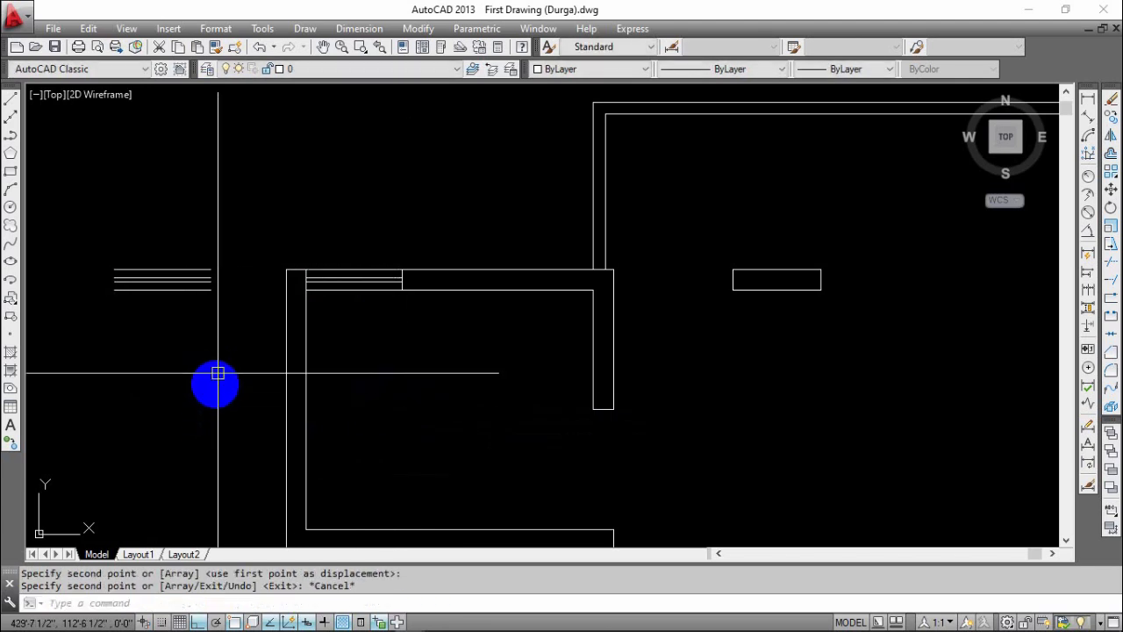
- Copy the four spare window lines onto the right end of the short wall piece in the upper opening, and again right of the plan
middle_click_drag(219, 374, 347, 341)
scroll(365, 339, "down", 1)
scroll(319, 276, "up", 2)
left_click(295, 258)
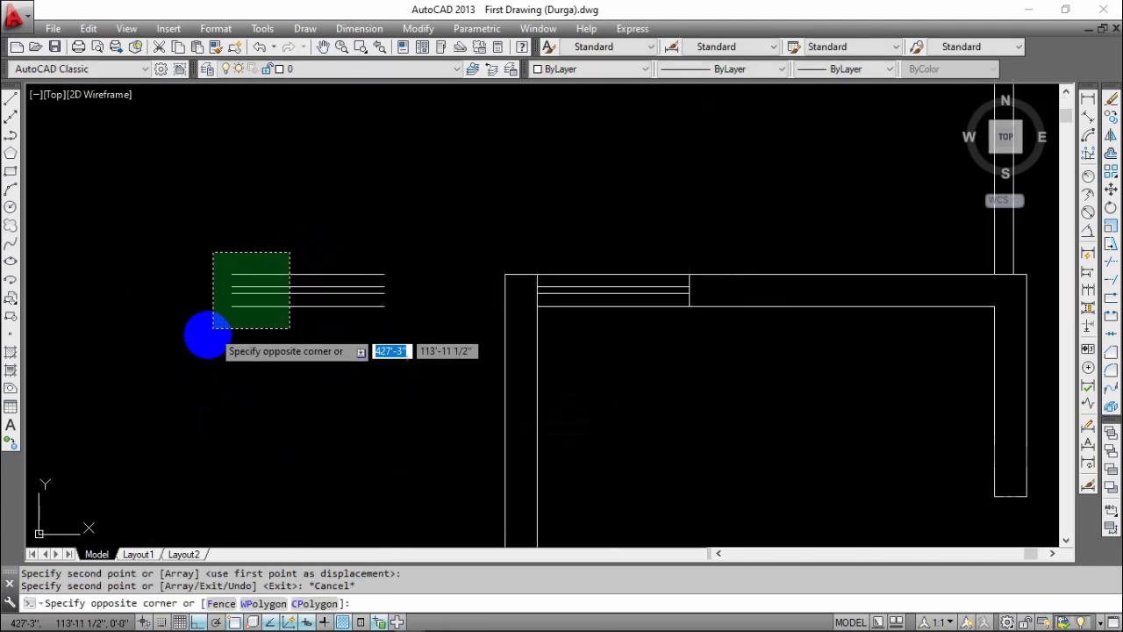
left_click(215, 349)
type("co")
key("Return")
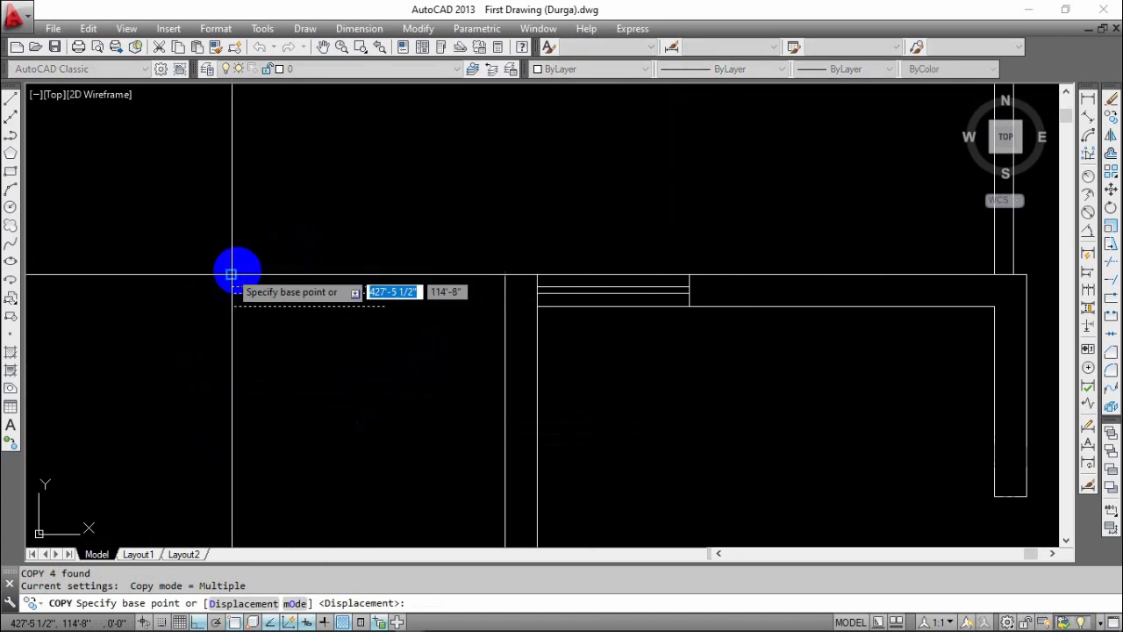
left_click(231, 275)
middle_click_drag(725, 372, 143, 386)
middle_click_drag(727, 425, 359, 416)
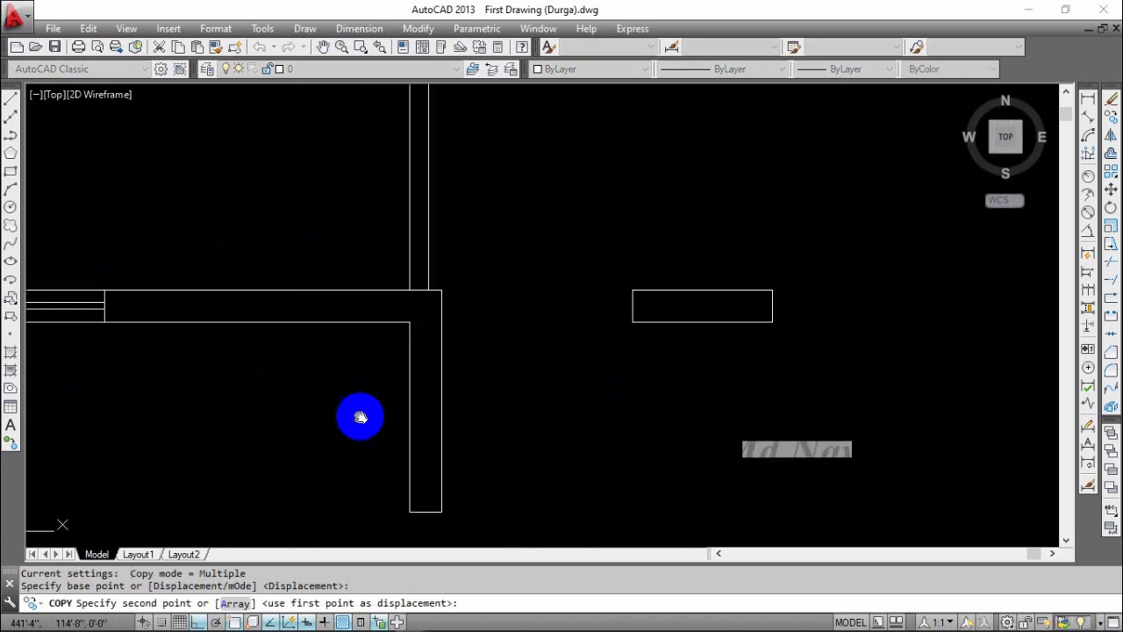
left_click(394, 280)
scroll(466, 288, "down", 4)
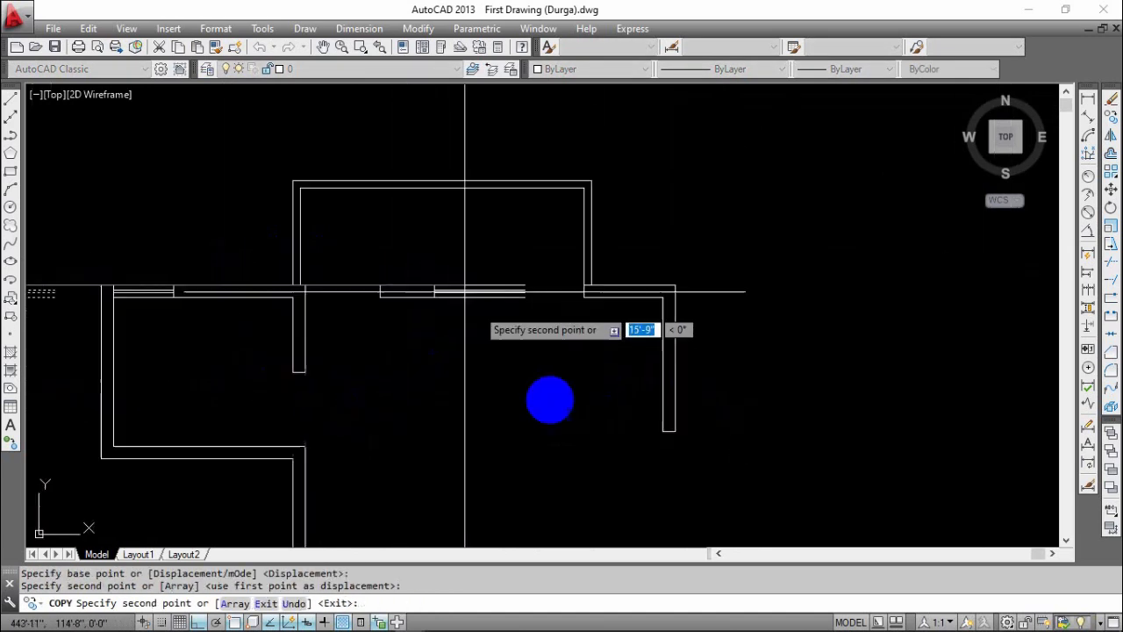
middle_click_drag(567, 396, 374, 331)
key("Escape")
- Rotate the four window lines right of the plan 270° so that they run vertically
left_click(684, 196)
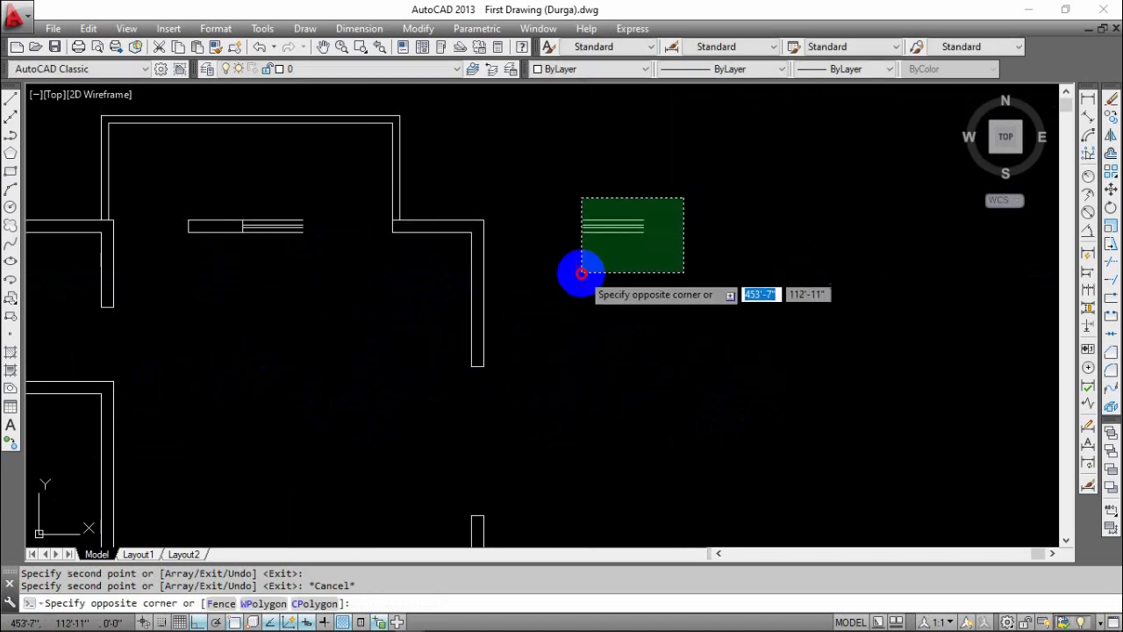
left_click(579, 271)
type("o")
key("Return")
left_click(624, 308)
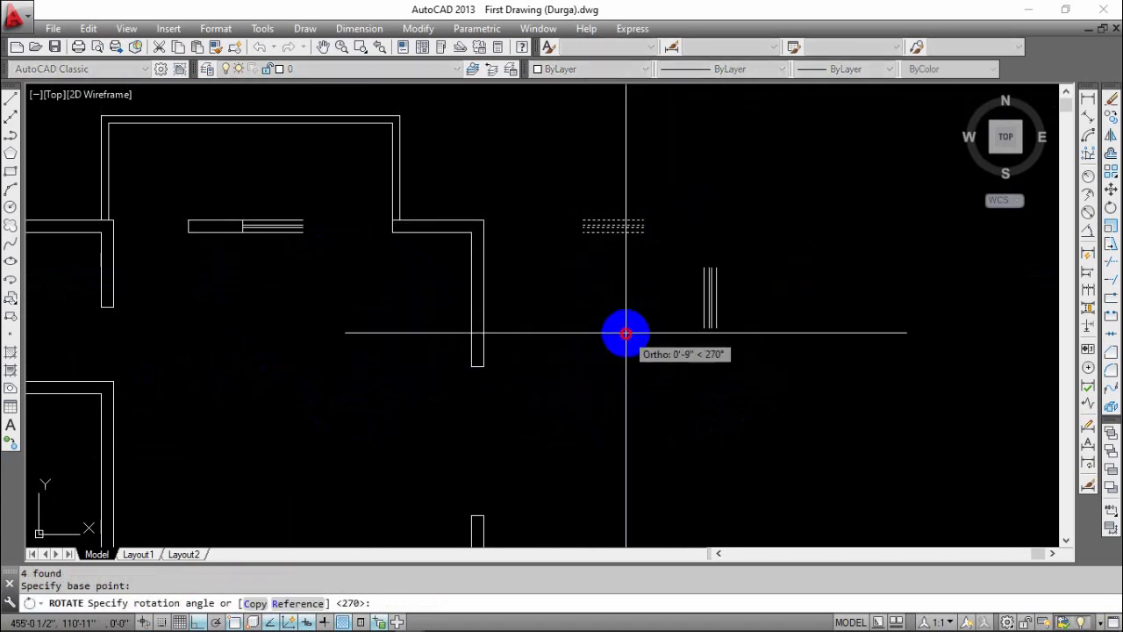
left_click(622, 328)
- Copy the vertical window lines by their upper right endpoint to the lower right corner of the right wall's upper piece
left_click(742, 249)
left_click(650, 353)
type("c")
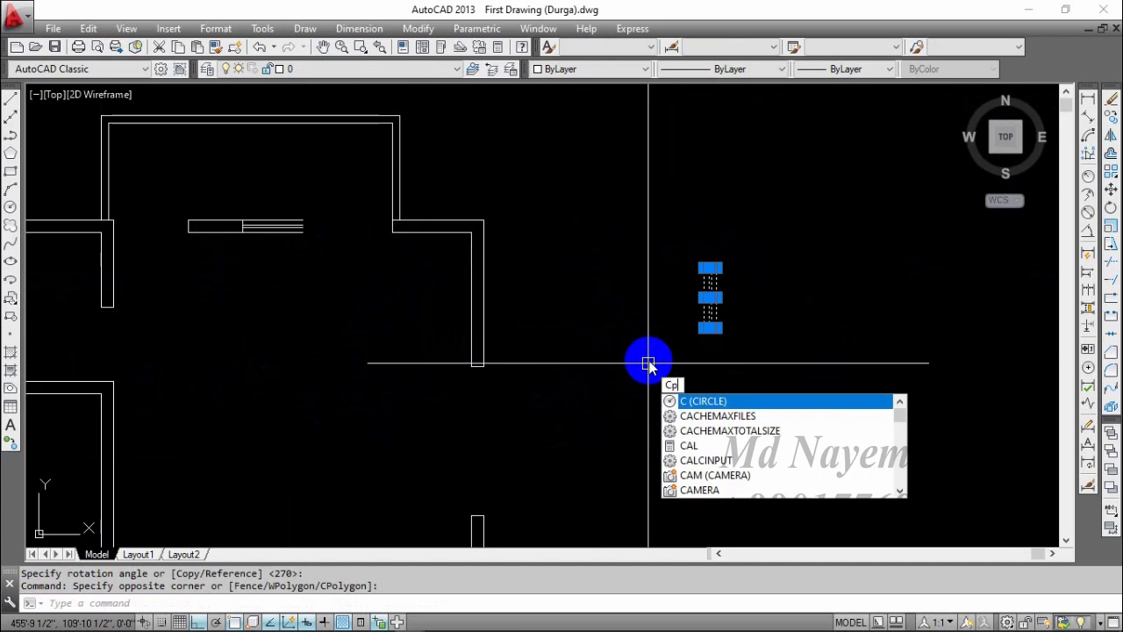
type("o")
key("Return")
left_click(717, 266)
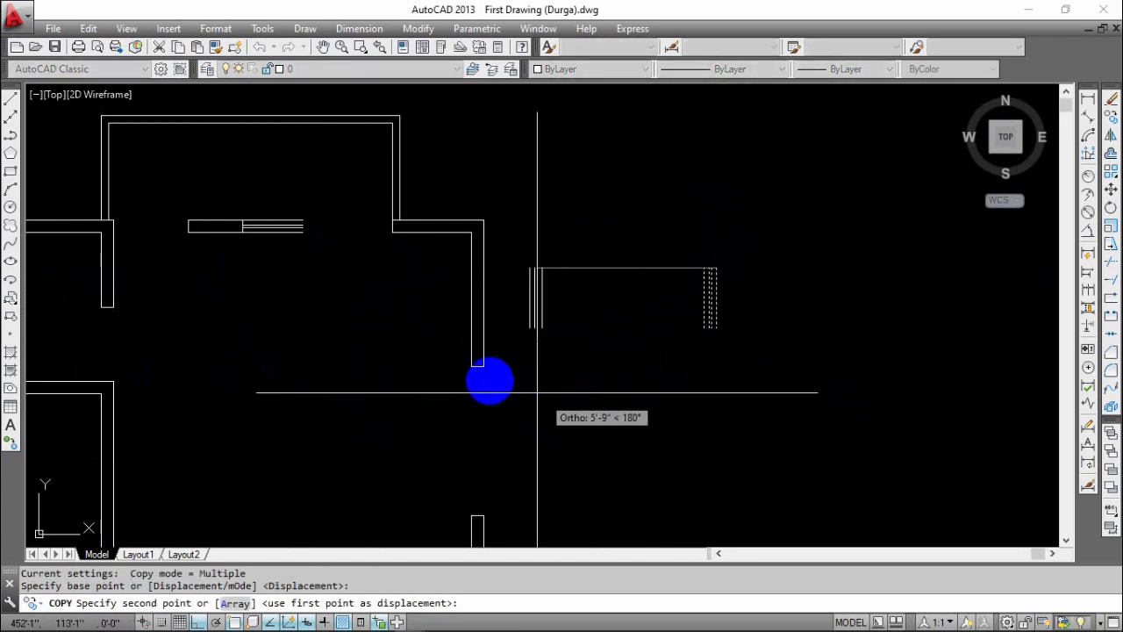
left_click(481, 369)
middle_click_drag(559, 427, 571, 376)
key("Escape")
scroll(570, 375, "down", 4)
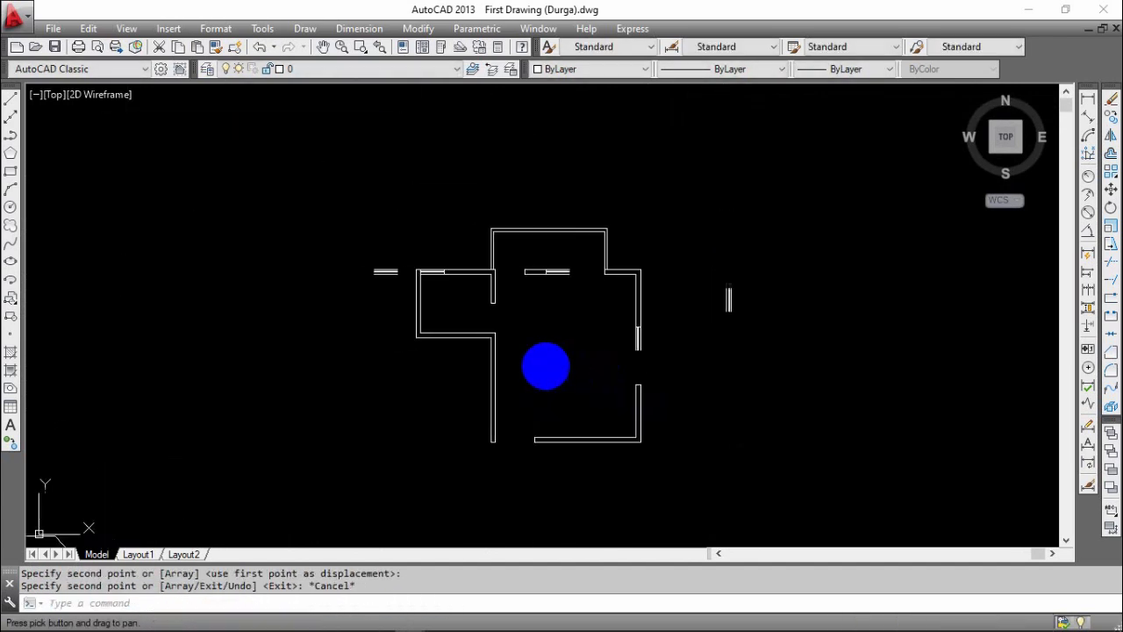
- Extend the four window lines in the room's top opening right to the end of the adjoining wall piece
scroll(521, 351, "up", 2)
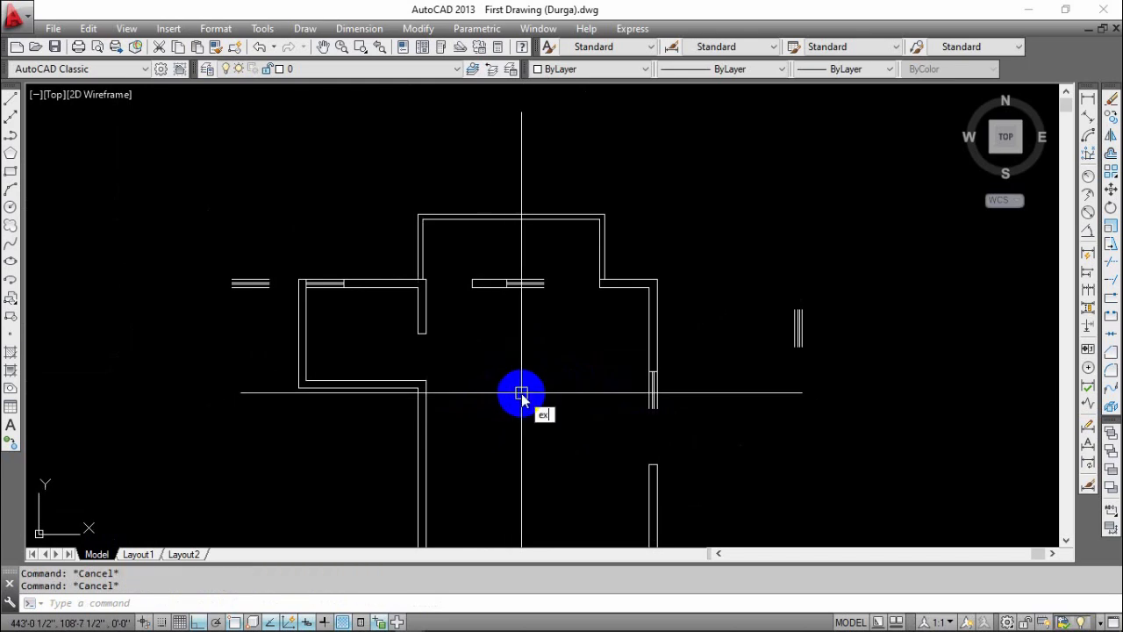
type("ex")
key("Return")
key("Return")
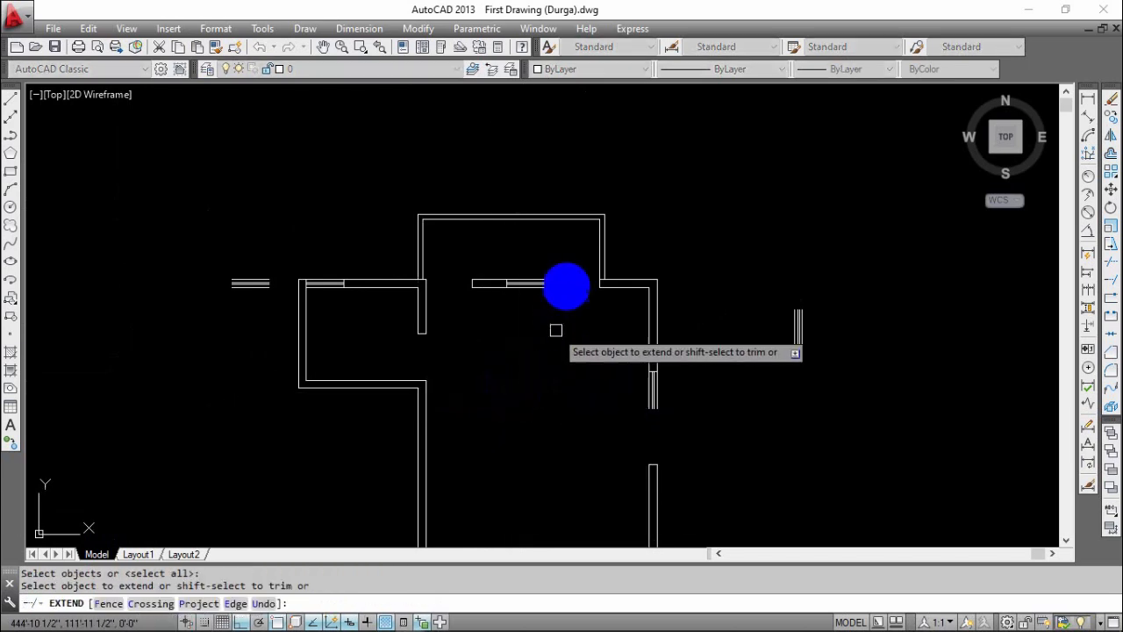
scroll(562, 269, "up", 4)
left_click(562, 270)
left_click(491, 351)
- Extend the four vertical window lines in the right wall opening down to the lower wall piece
middle_click_drag(603, 384, 504, 236)
scroll(505, 236, "down", 2)
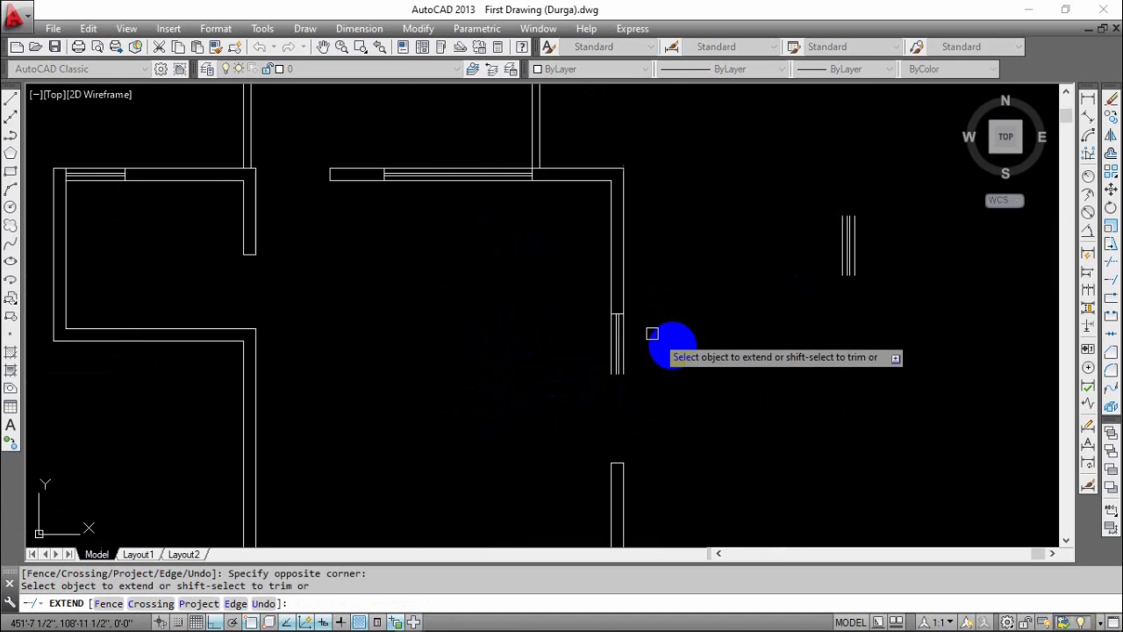
middle_click_drag(669, 369, 639, 290)
middle_click_drag(582, 321, 611, 353)
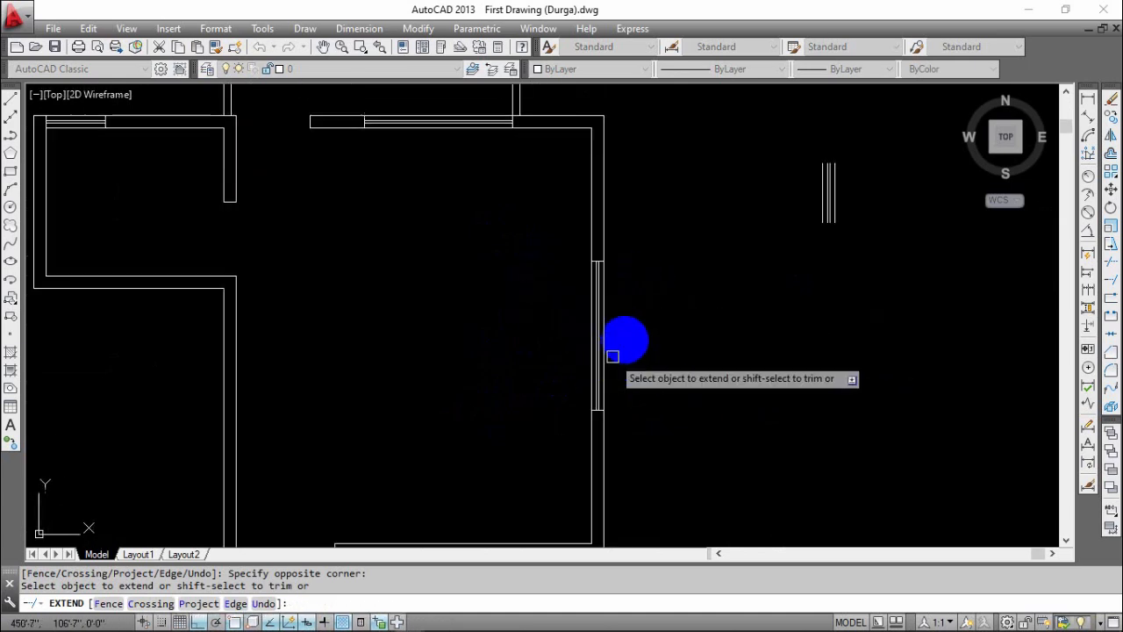
- Erase the four spare horizontal window lines left of the plan
key("Escape")
middle_click_drag(695, 321, 790, 251)
scroll(517, 339, "down", 3)
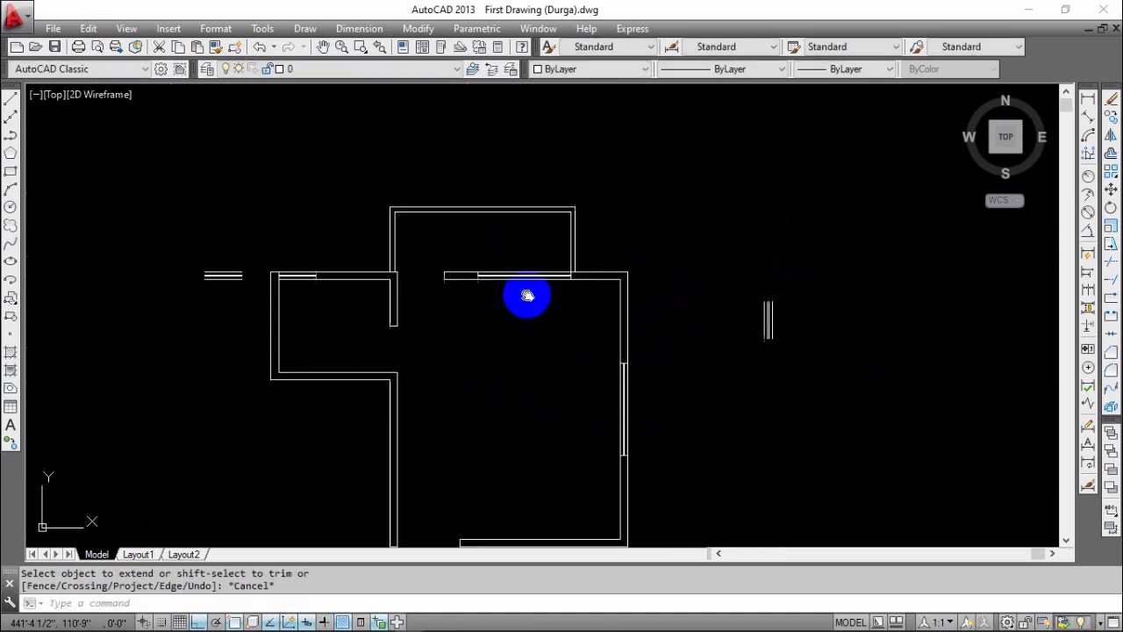
scroll(433, 327, "down", 1)
middle_click_drag(433, 326, 442, 268)
scroll(509, 376, "up", 4)
scroll(489, 363, "down", 2)
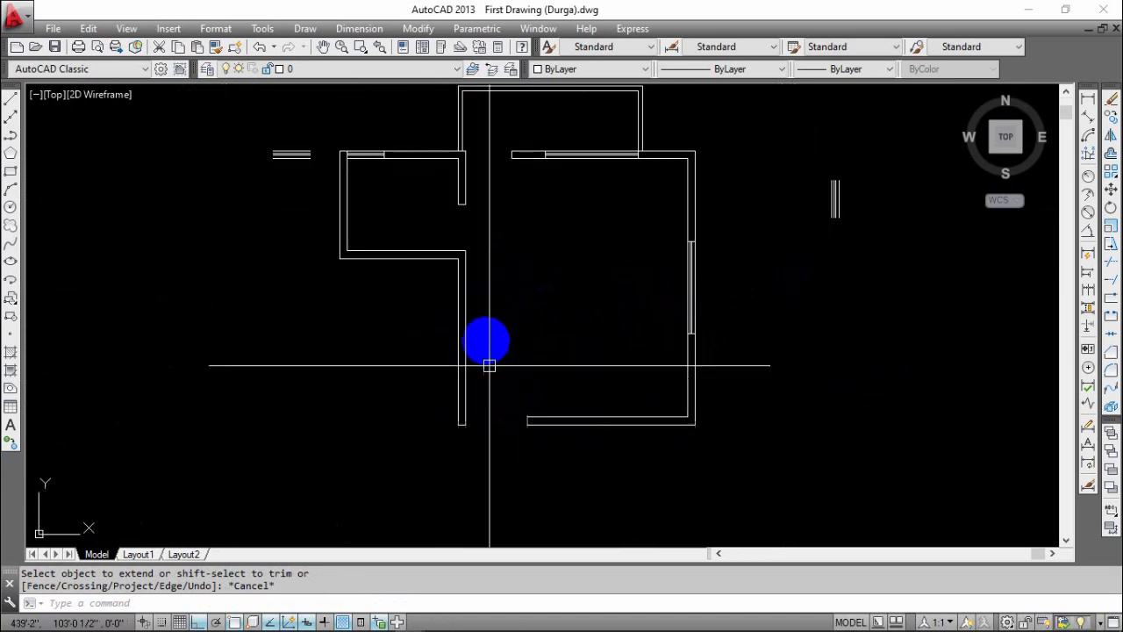
middle_click_drag(488, 364, 536, 333)
middle_click_drag(543, 413, 539, 423)
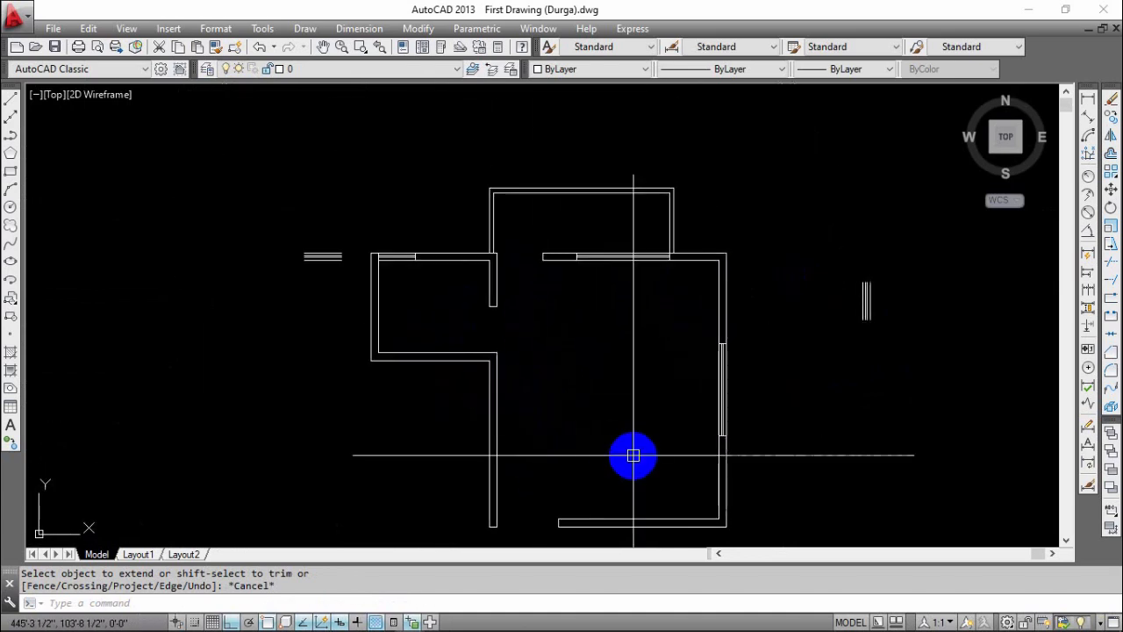
scroll(316, 218, "up", 5)
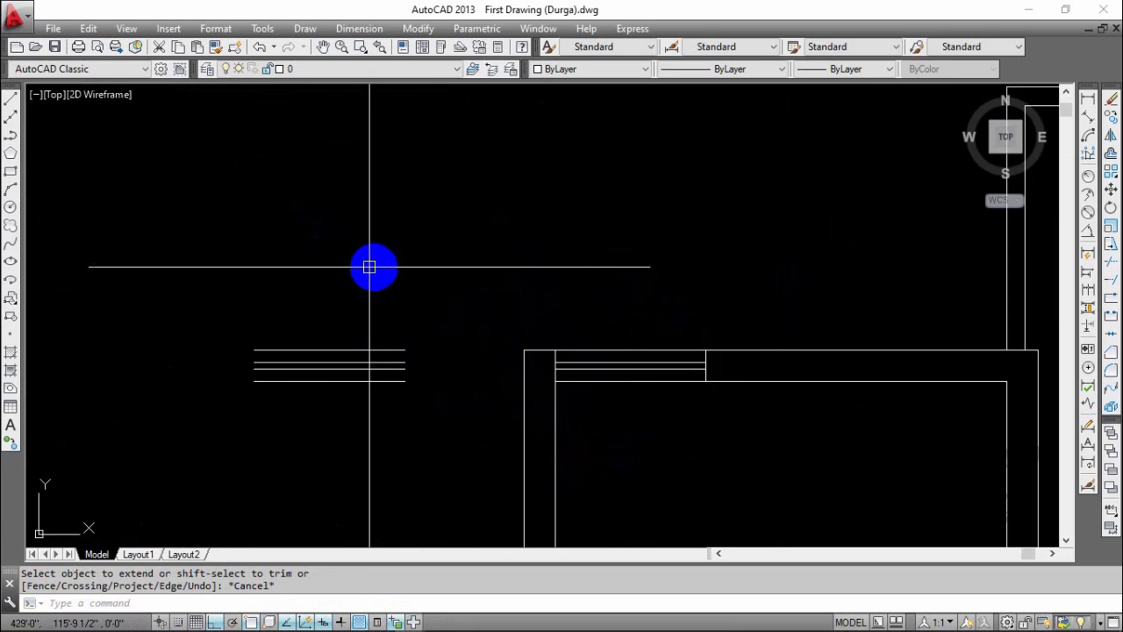
middle_click_drag(535, 364, 384, 283)
left_click(265, 243)
left_click(128, 349)
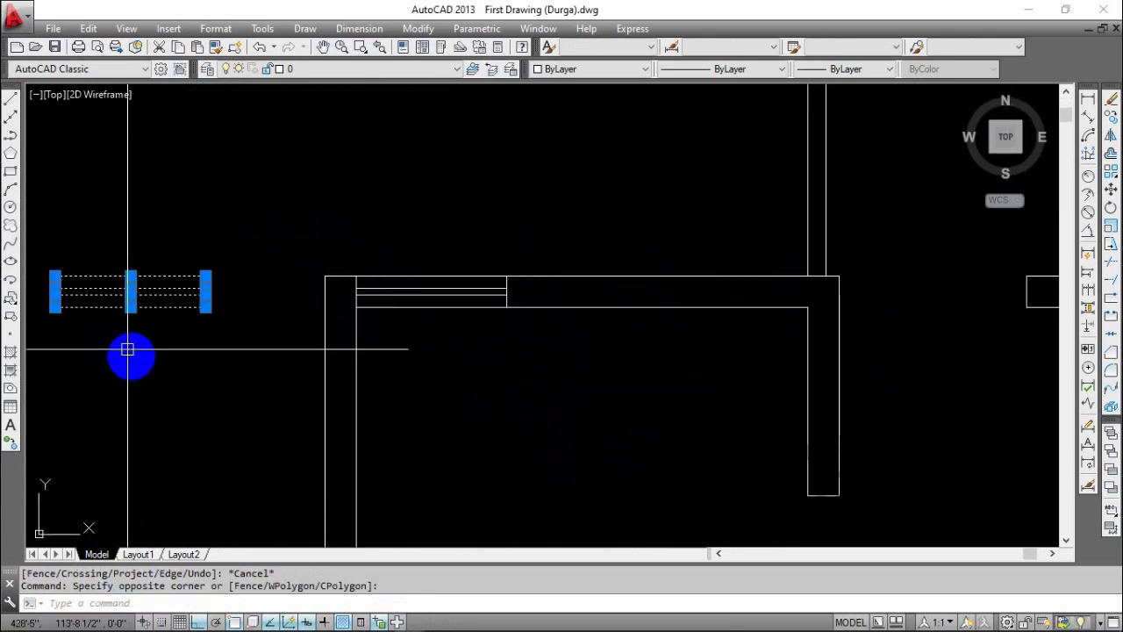
type("e")
key("Return")
- Erase the four spare vertical window lines right of the plan
scroll(400, 371, "down", 4)
middle_click_drag(400, 371, 143, 303)
middle_click_drag(804, 341, 548, 284)
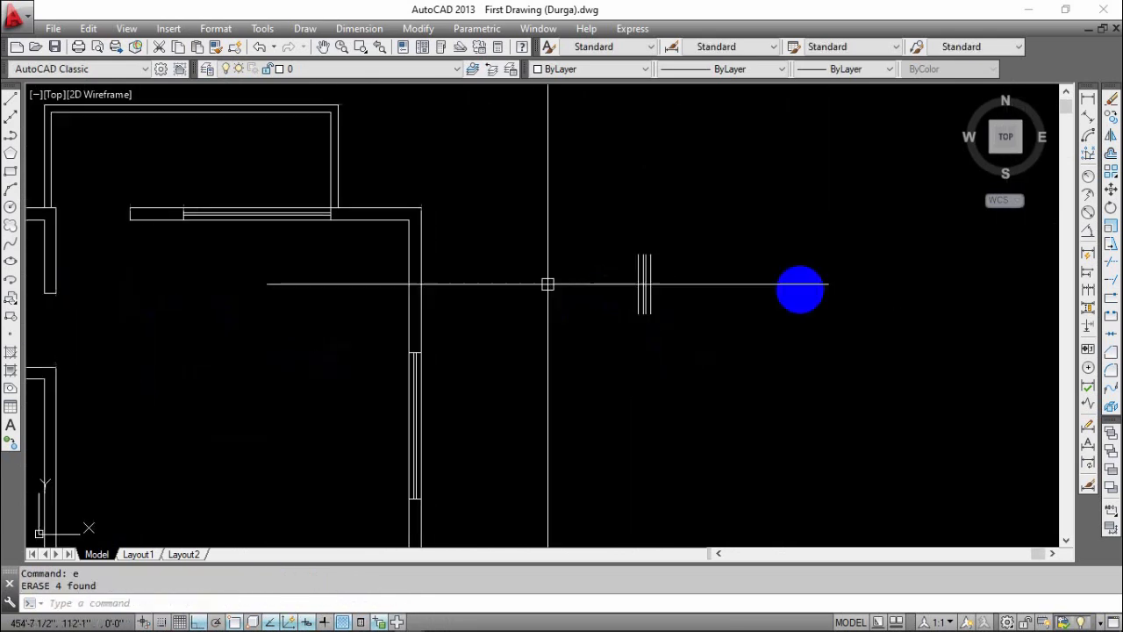
left_click(755, 215)
left_click(684, 300)
key("Return")
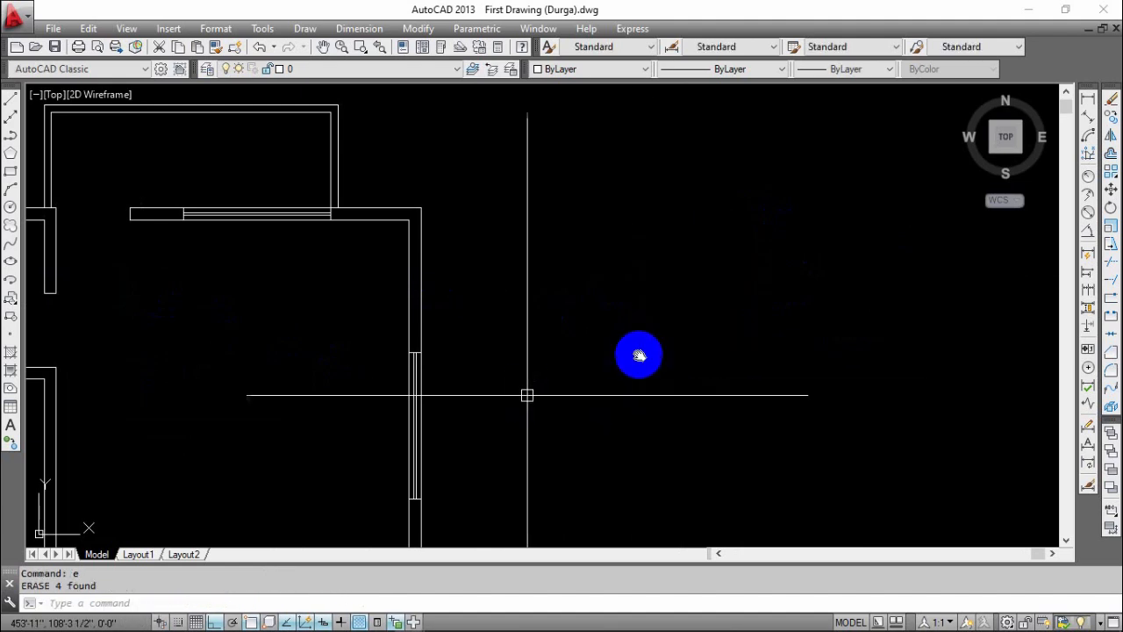
- Draw a stepped door-frame profile from the left wall's lower right corner at the bottom opening: 2" right, 3" up, 1" left, 2" up, 1" left
scroll(522, 400, "down", 4)
mouse_move(505, 465)
middle_mouse_down()
mouse_move(709, 391)
mouse_move(709, 327)
middle_mouse_up()
scroll(566, 344, "up", 6)
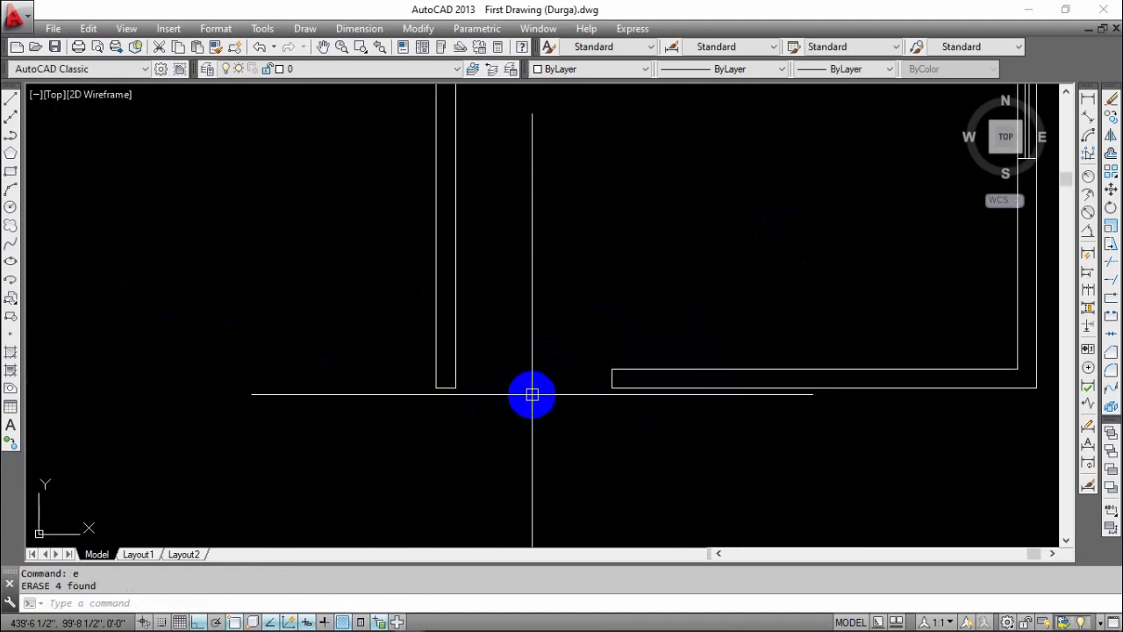
mouse_move(525, 380)
middle_mouse_down()
mouse_move(475, 373)
mouse_move(509, 353)
middle_mouse_up()
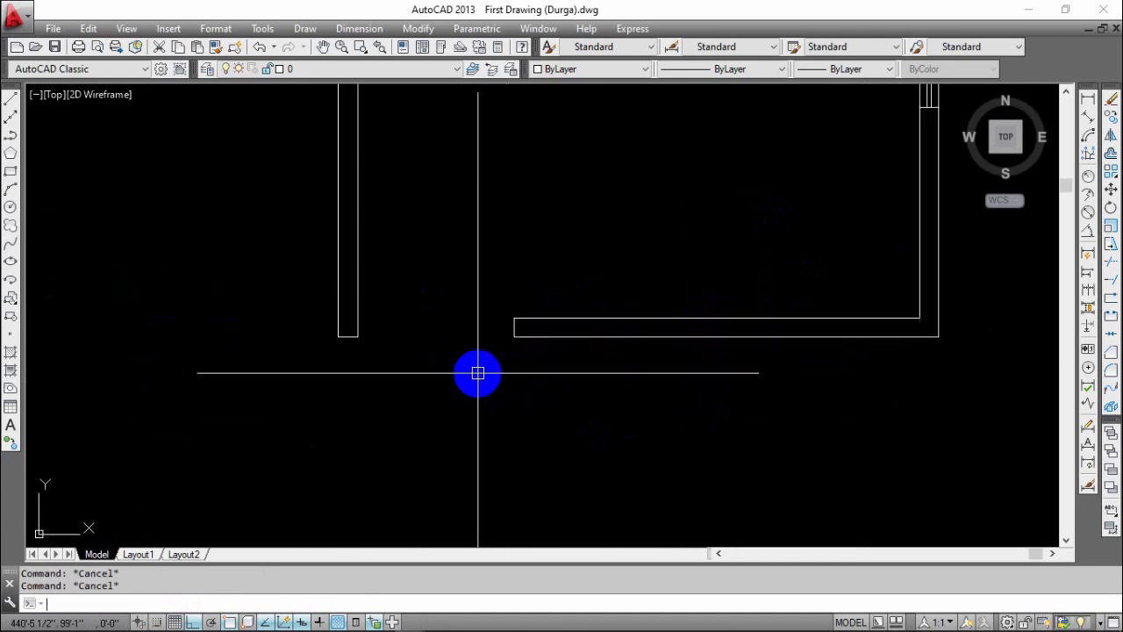
scroll(378, 388, "up", 2)
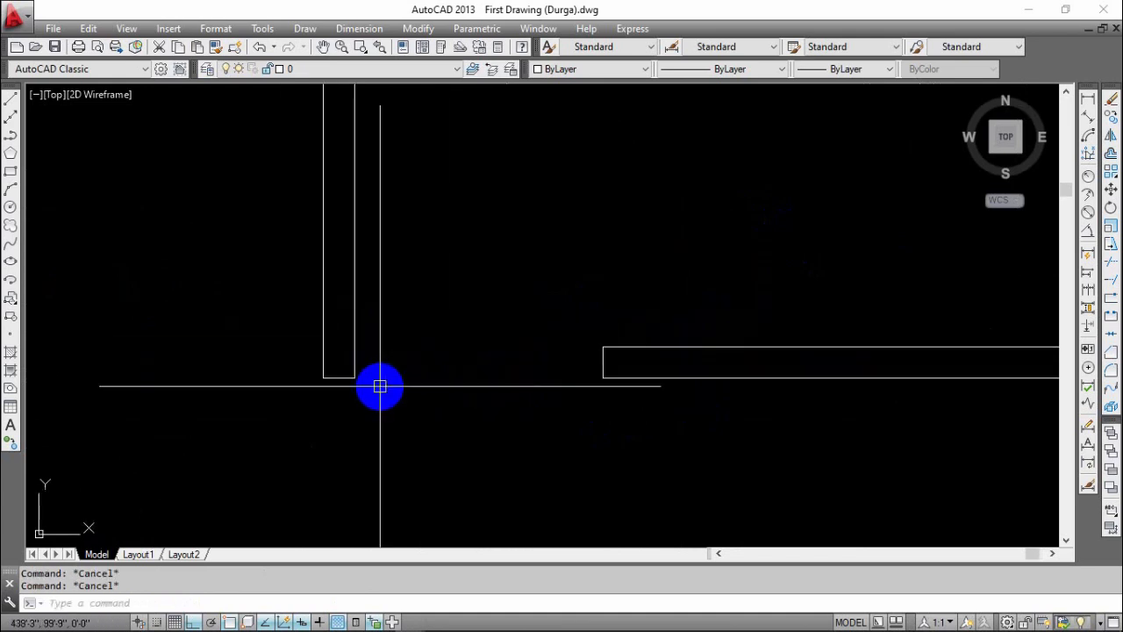
key("Return")
scroll(384, 382, "up", 2)
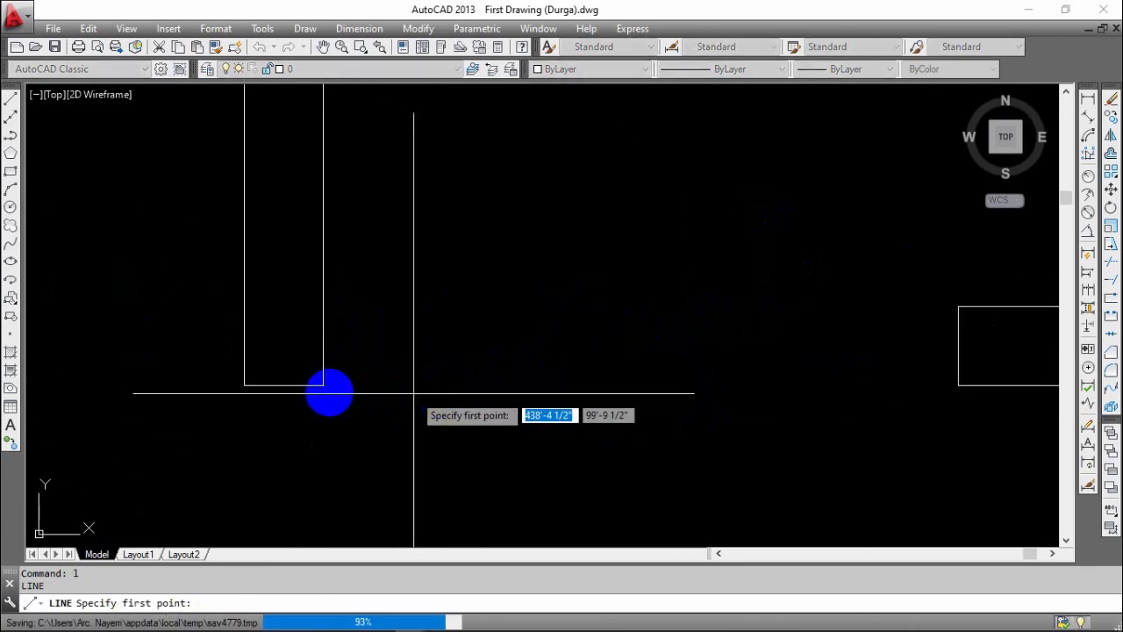
scroll(351, 383, "down", 2)
middle_click_drag(409, 387, 432, 423)
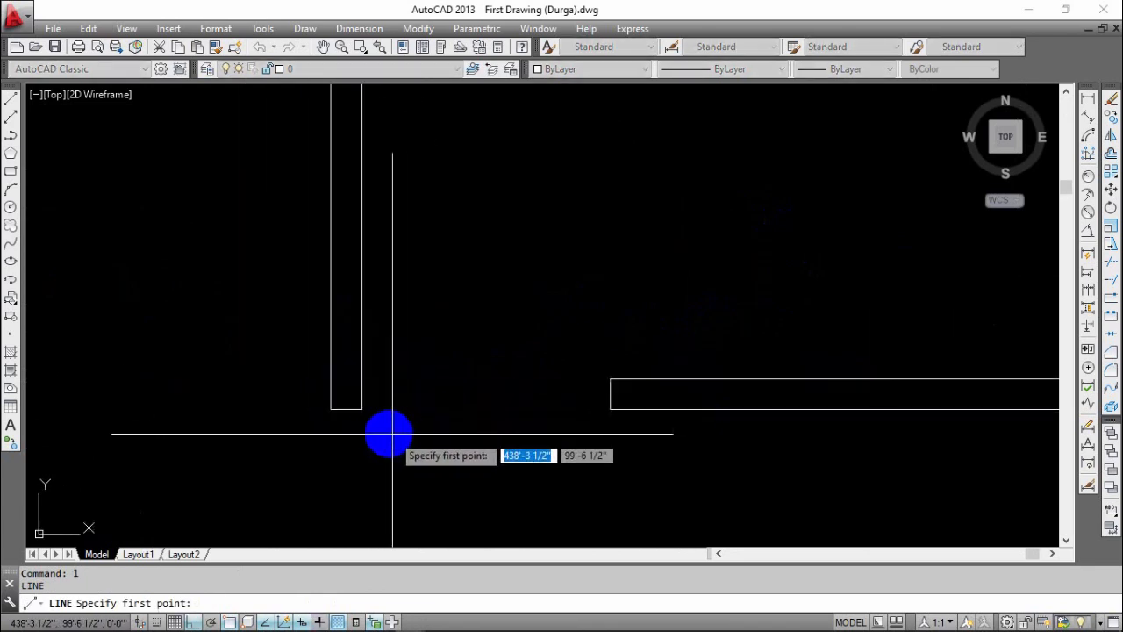
scroll(384, 408, "up", 2)
scroll(347, 413, "up", 3)
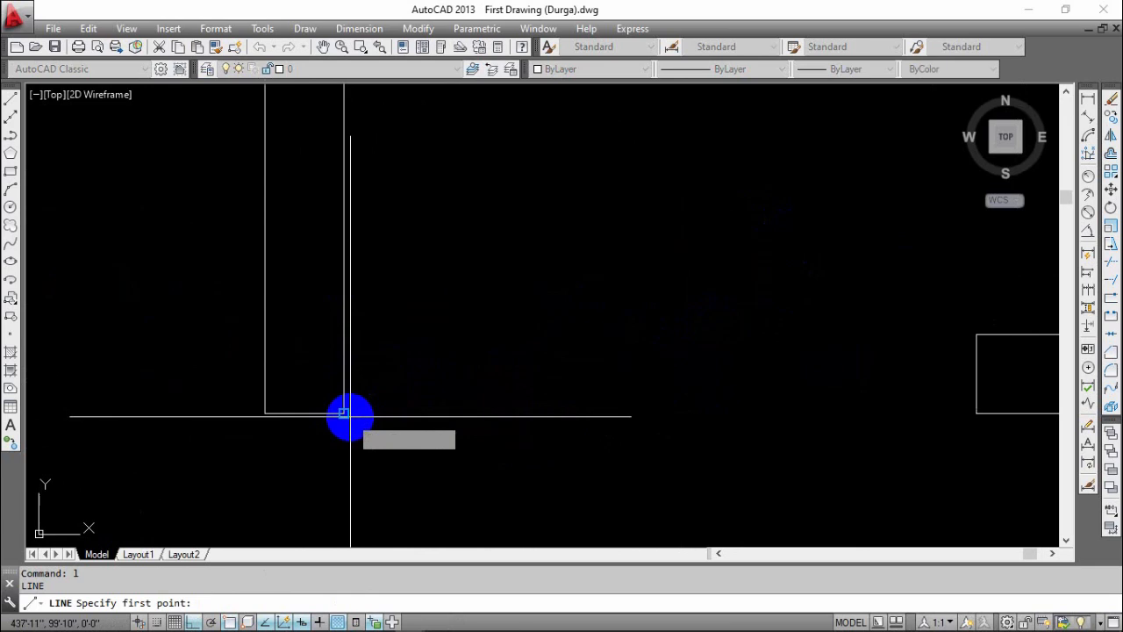
scroll(430, 388, "down", 3)
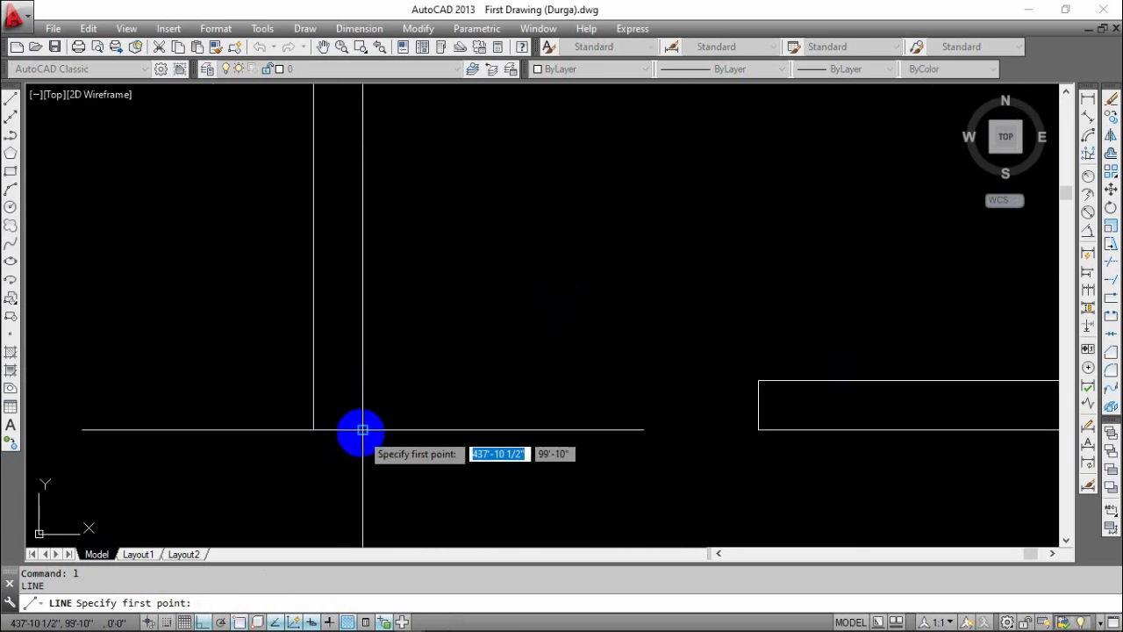
left_click(363, 430)
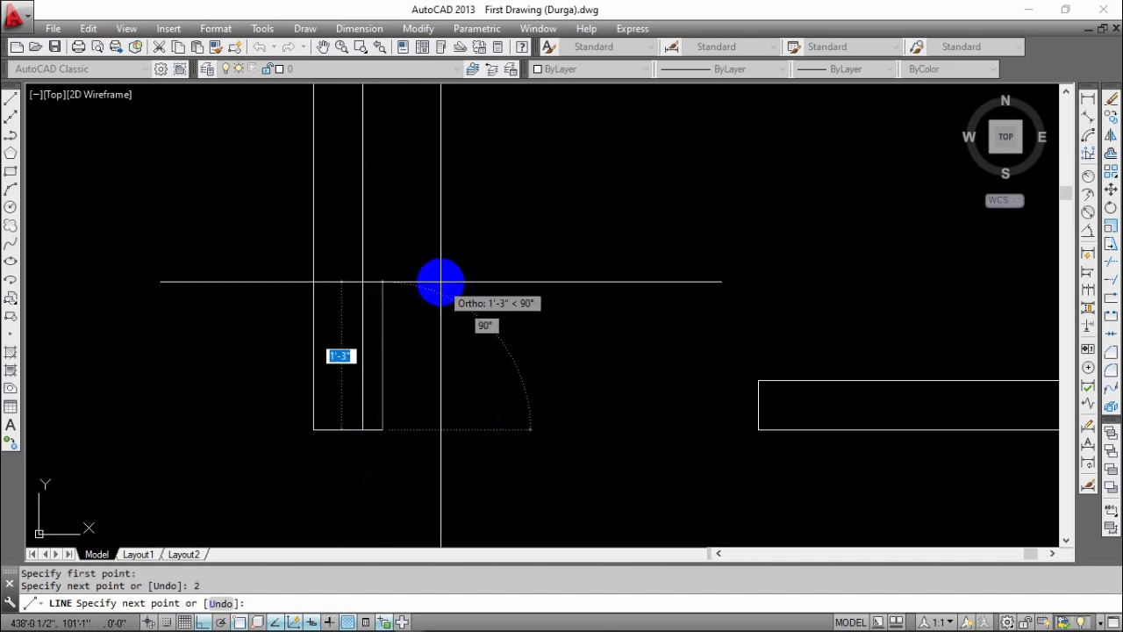
key("Return")
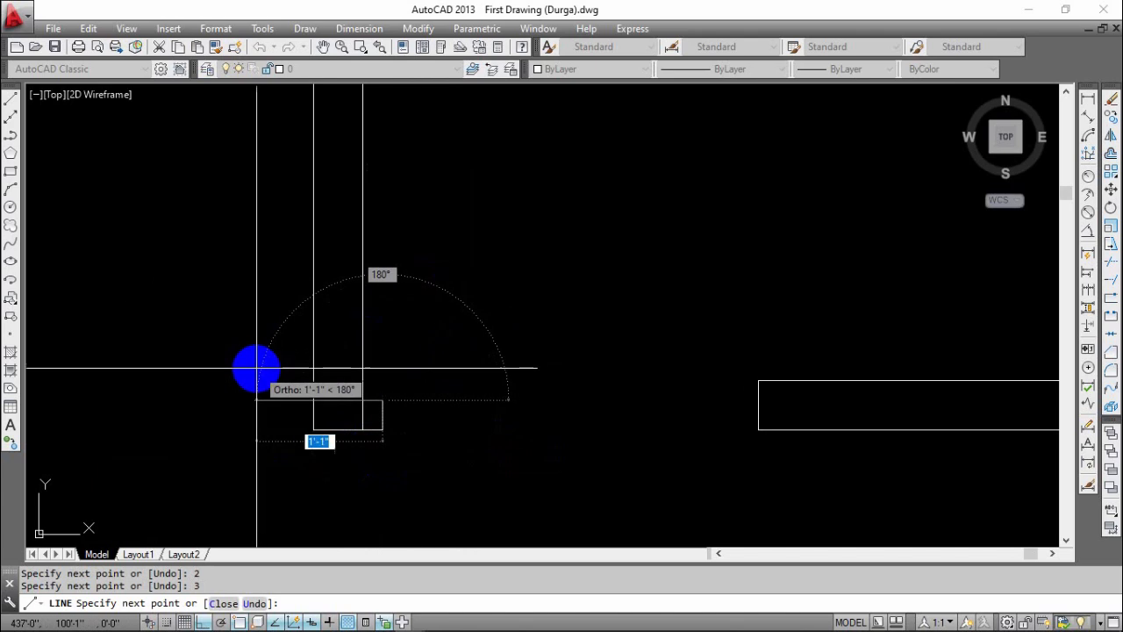
key("Return")
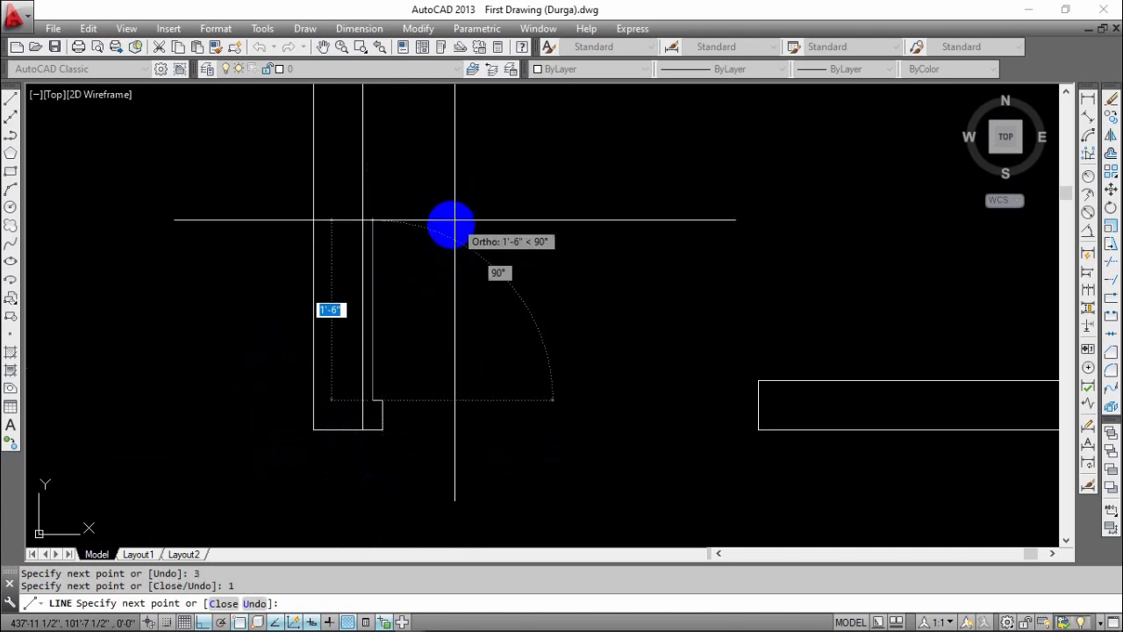
type("2")
key("Return")
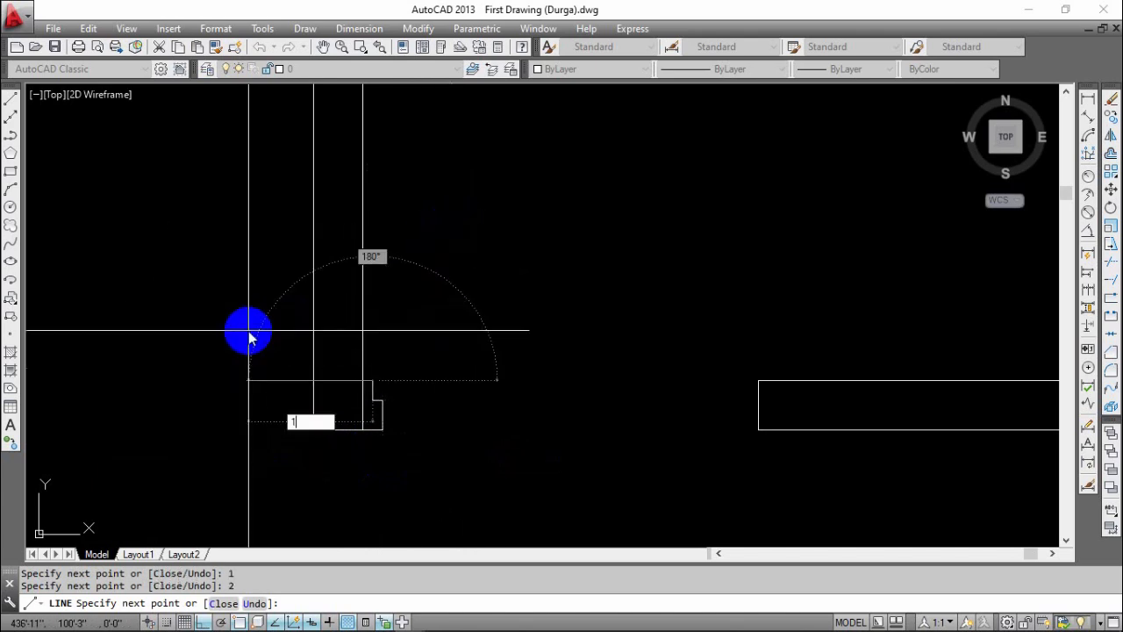
type("1")
key("Return")
key("Return")
scroll(382, 421, "up", 4)
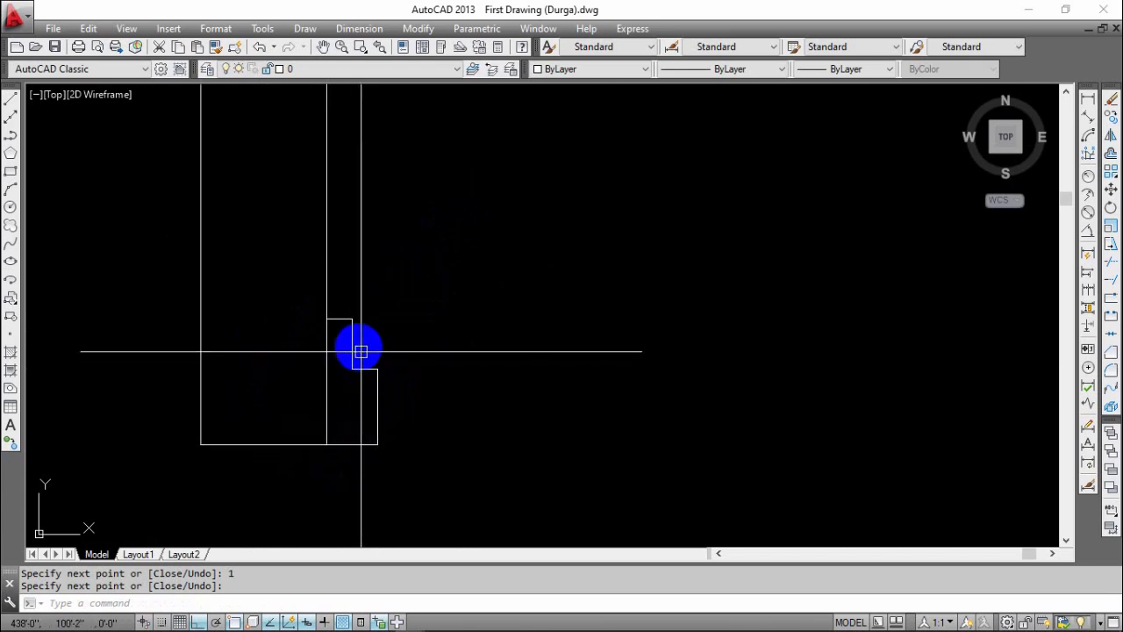
- Mirror the five door-frame lines about a vertical line inside the bottom door opening, keeping the source objects
scroll(343, 389, "down", 2)
left_click(379, 308)
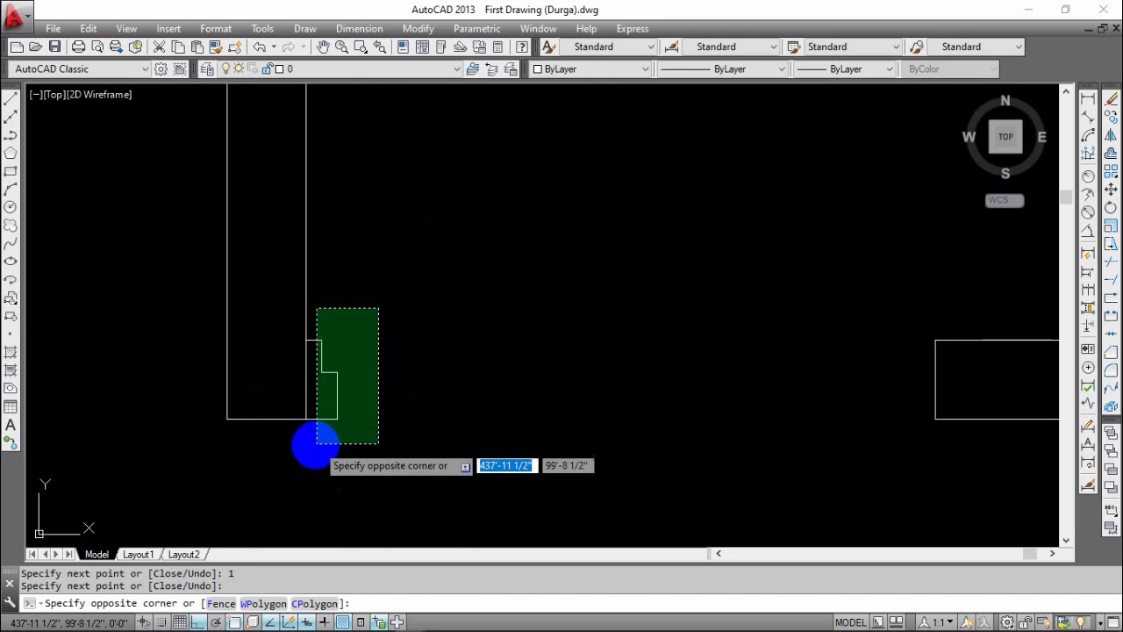
left_click(315, 444)
middle_click_drag(498, 421, 421, 420)
type("m")
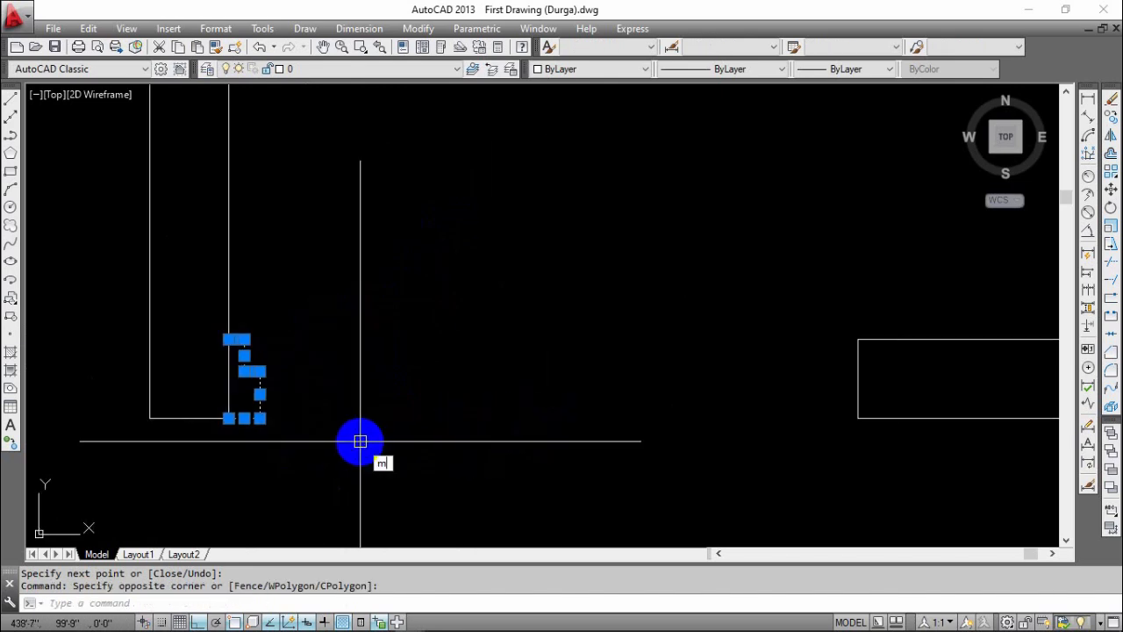
type("i")
key("Return")
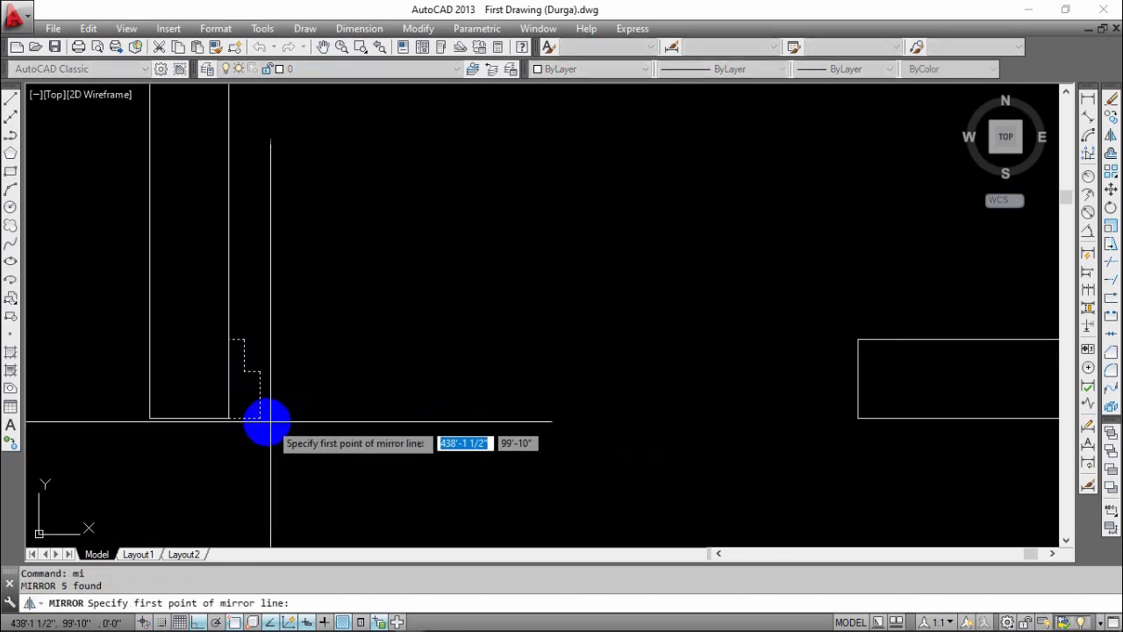
left_click(463, 420)
left_click(466, 344)
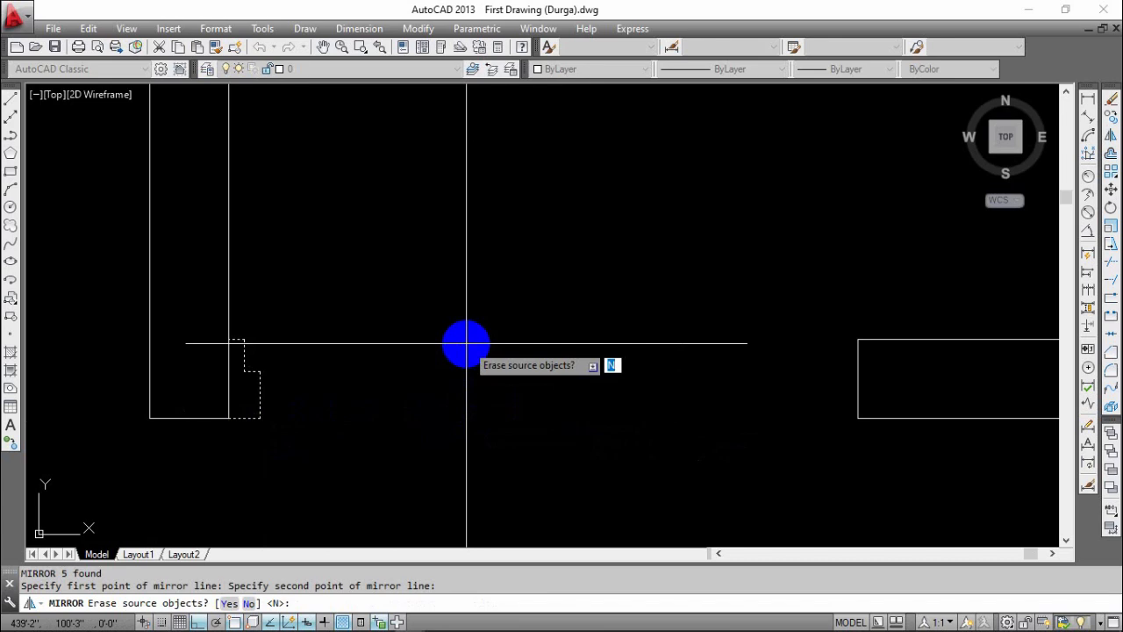
key("Return")
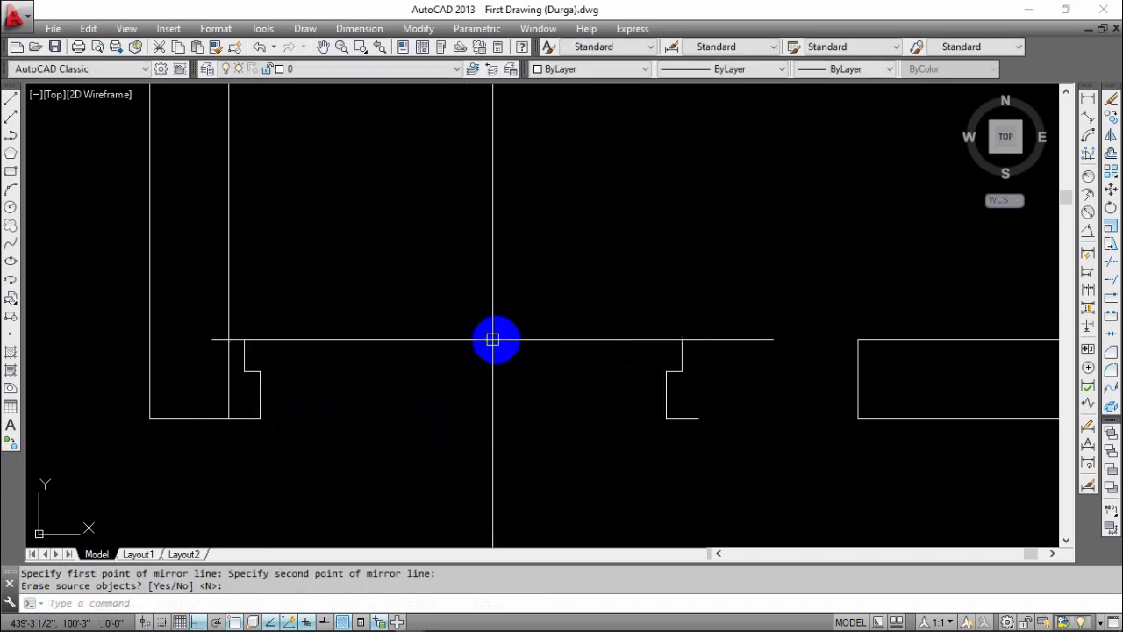
- Move the mirrored stepped jamb from its lower outer corner to the lower corner of the wall end across the doorway
left_click(718, 305)
left_click(619, 506)
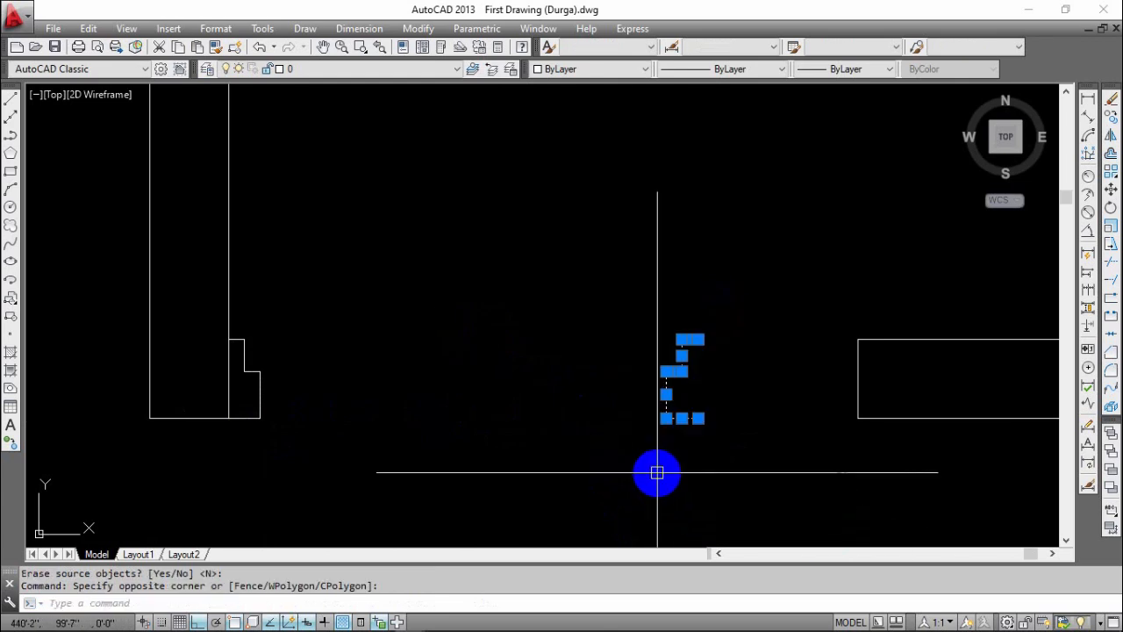
key("Return")
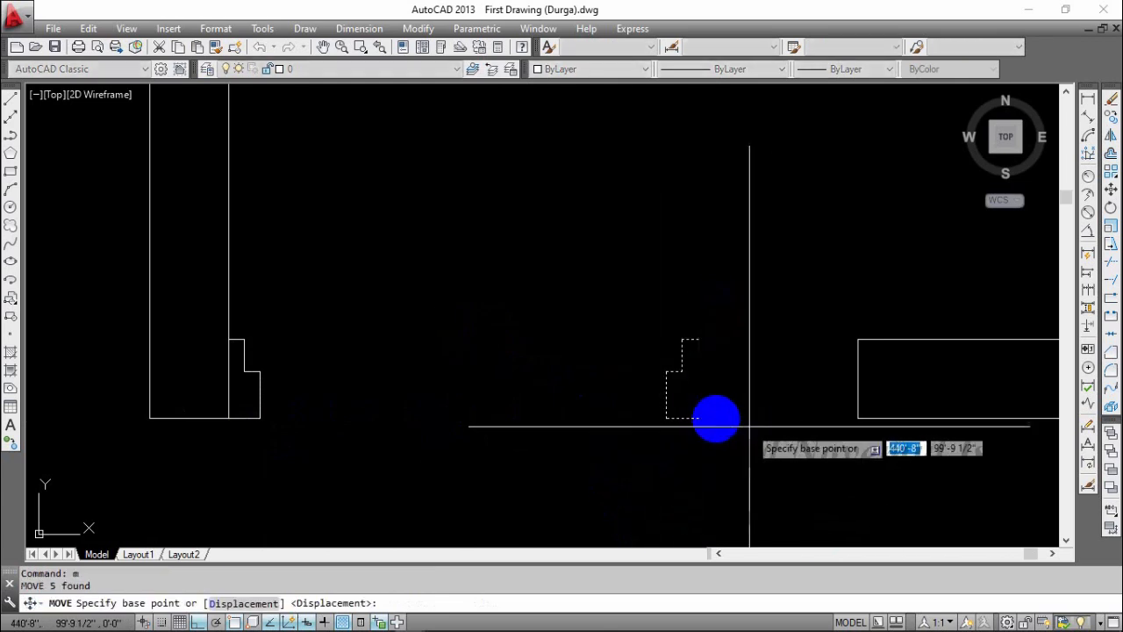
left_click(699, 418)
left_click(858, 419)
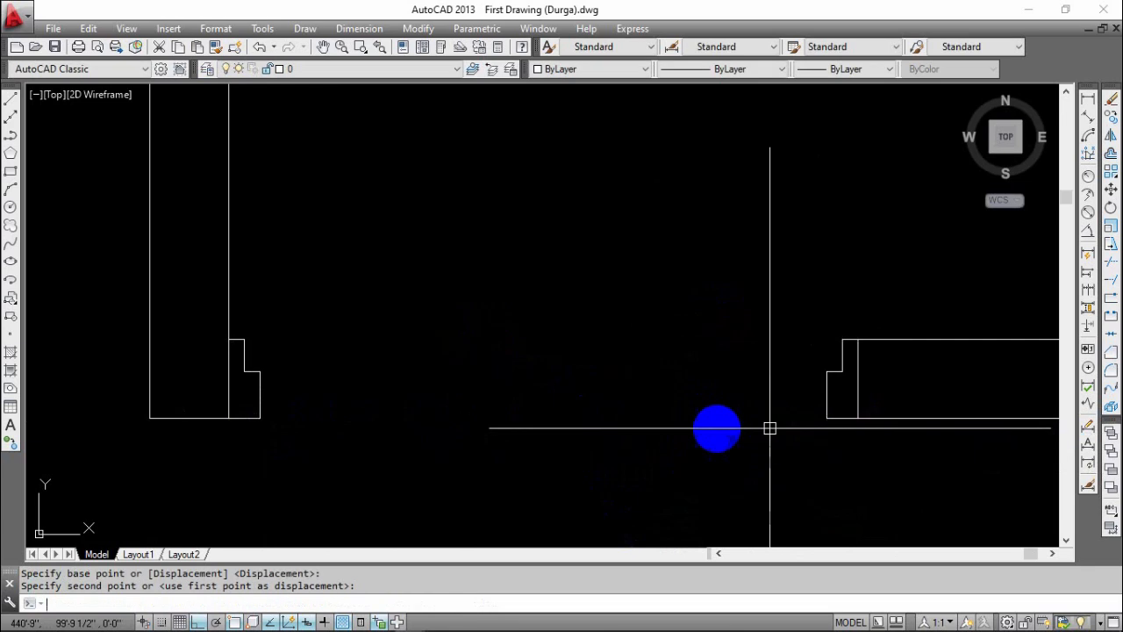
key("Escape")
scroll(761, 428, "down", 5)
middle_click_drag(630, 426, 500, 381)
scroll(526, 408, "up", 4)
middle_click_drag(516, 419, 386, 418)
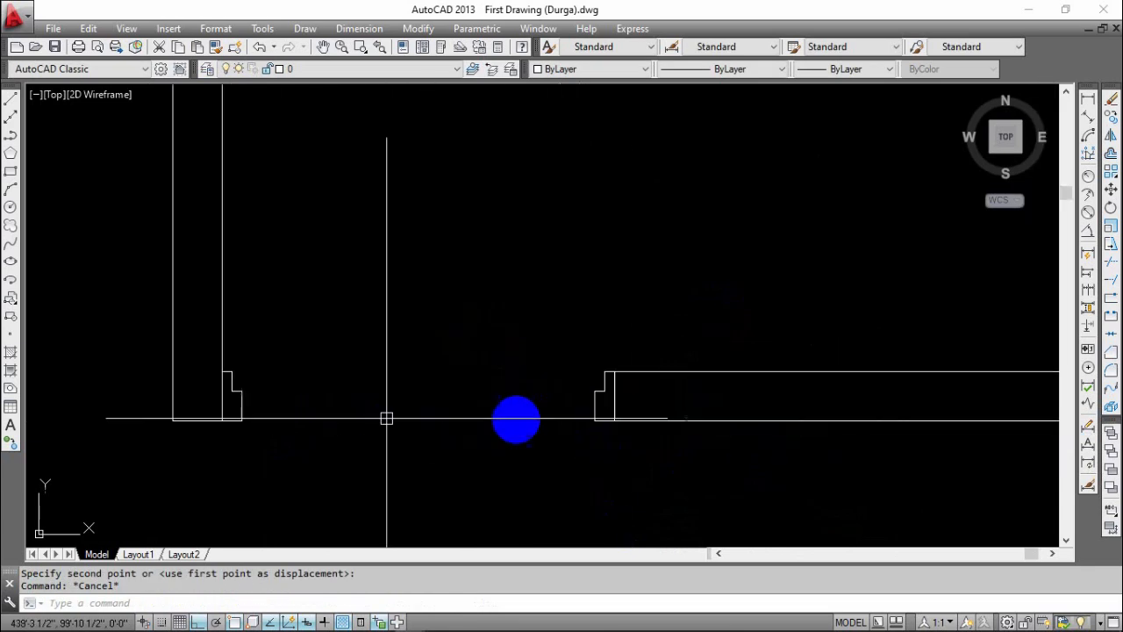
mouse_move(515, 427)
middle_mouse_down()
mouse_move(551, 469)
mouse_move(515, 439)
mouse_move(525, 456)
middle_mouse_up()
scroll(525, 402, "down", 2)
scroll(608, 457, "up", 4)
scroll(627, 383, "down", 2)
middle_click_drag(462, 327, 480, 371)
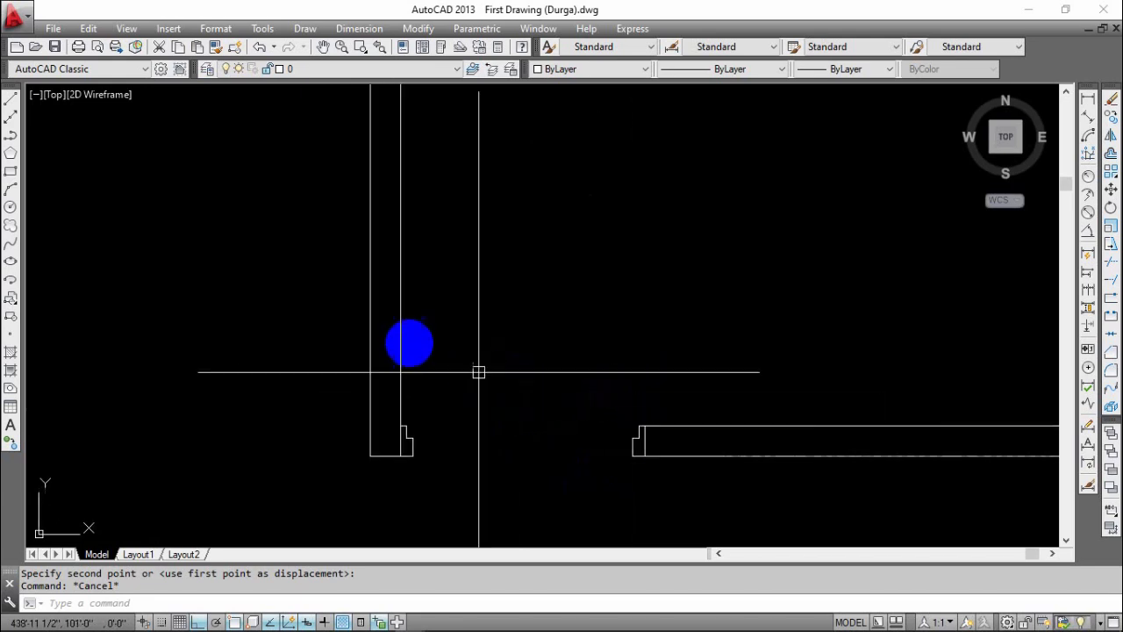
mouse_move(481, 432)
middle_mouse_down()
mouse_move(564, 393)
mouse_move(537, 459)
middle_mouse_up()
scroll(526, 404, "up", 2)
key("Escape")
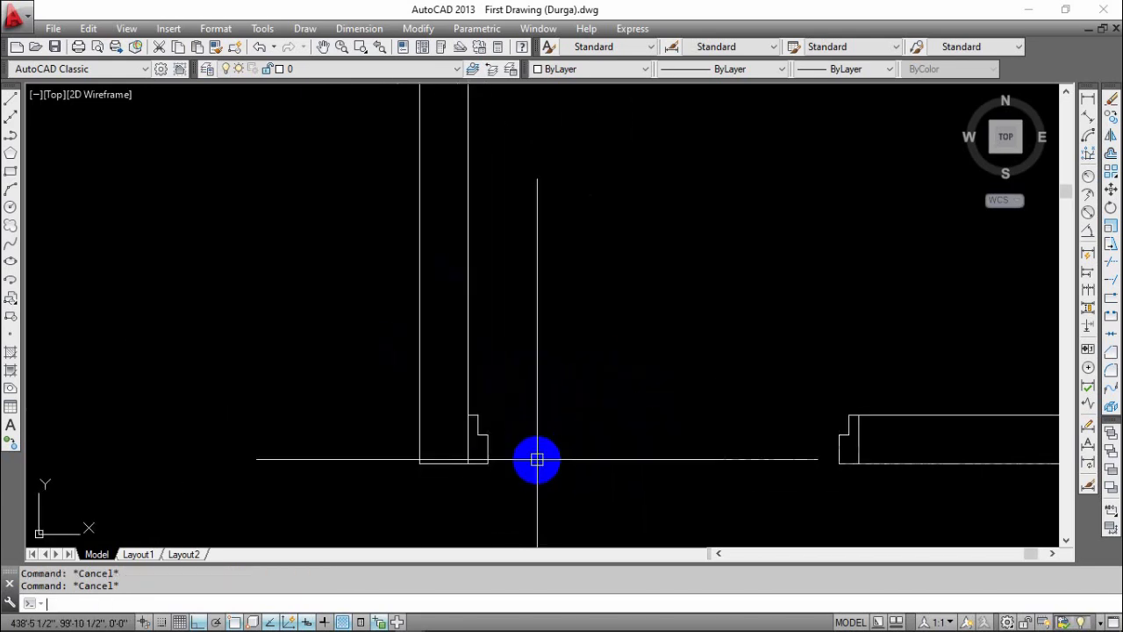
type("l")
key("Return")
scroll(534, 430, "up", 2)
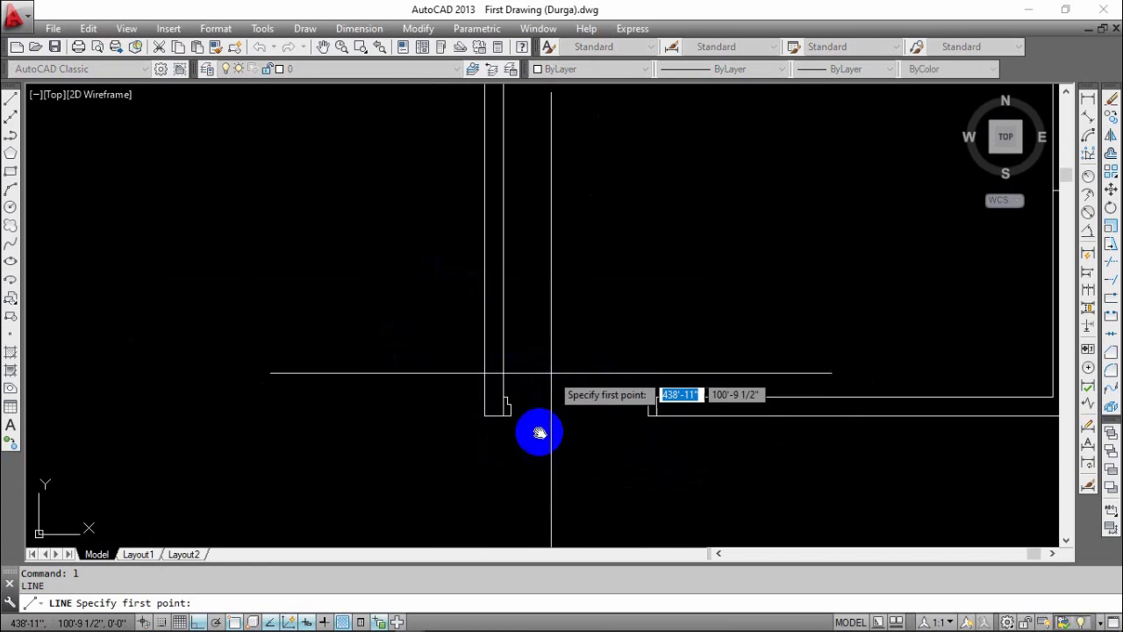
key("Escape")
middle_click_drag(544, 431, 582, 477)
scroll(611, 403, "down", 2)
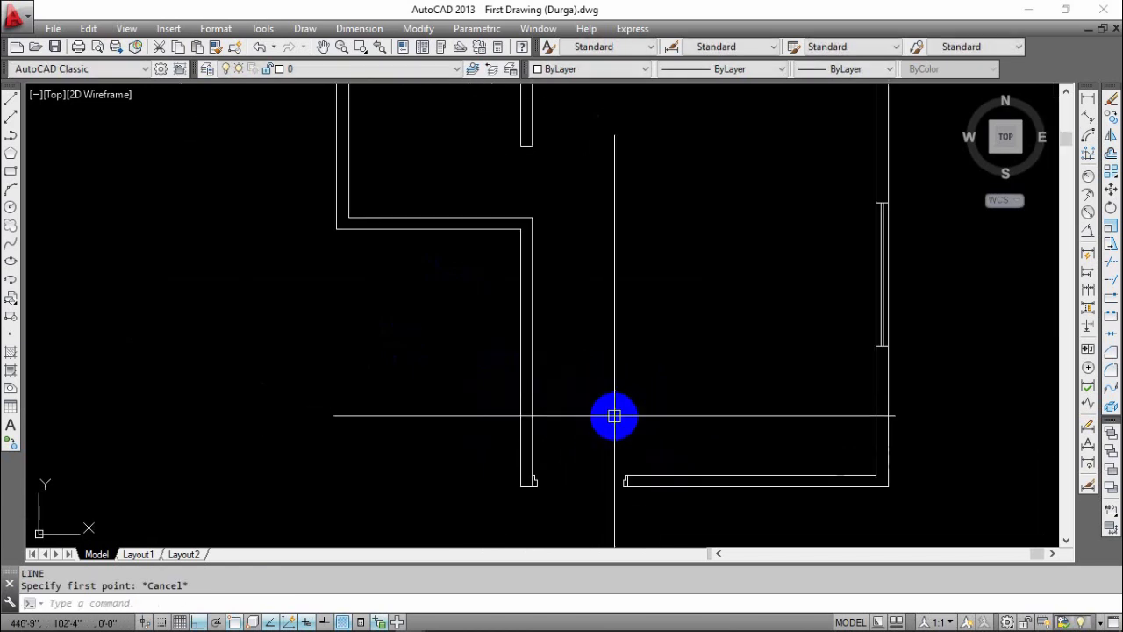
middle_click_drag(615, 416, 616, 398)
scroll(605, 420, "up", 2)
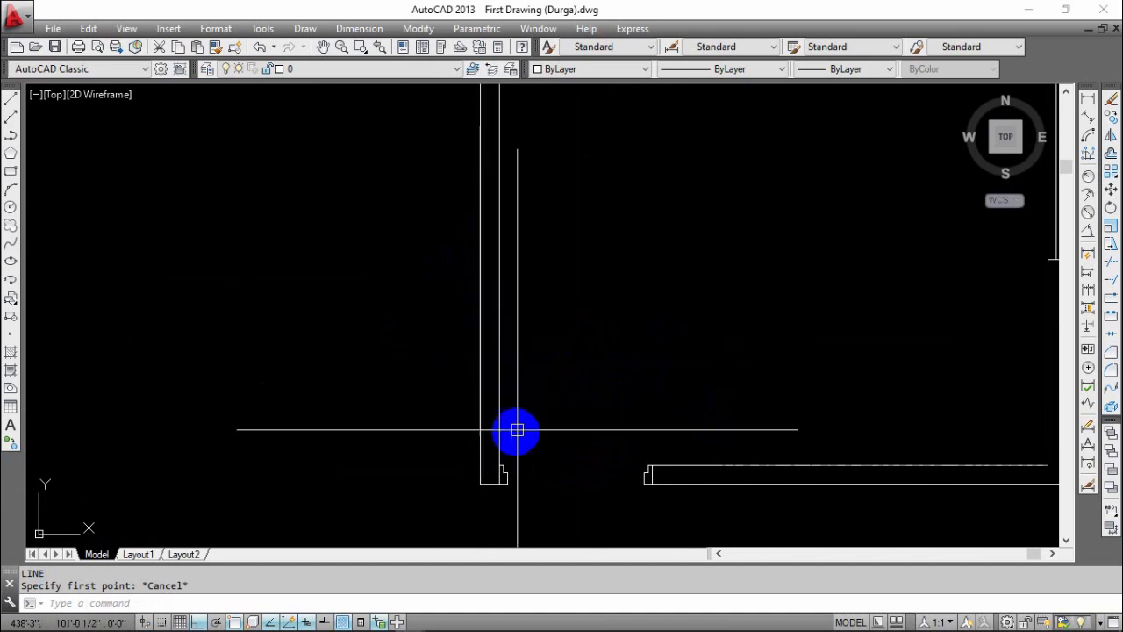
- Draw two parallel vertical lines upward from the stepped corners of the doorway's left jamb to form the door leaf
scroll(520, 454, "up", 2)
type("l")
key("Return")
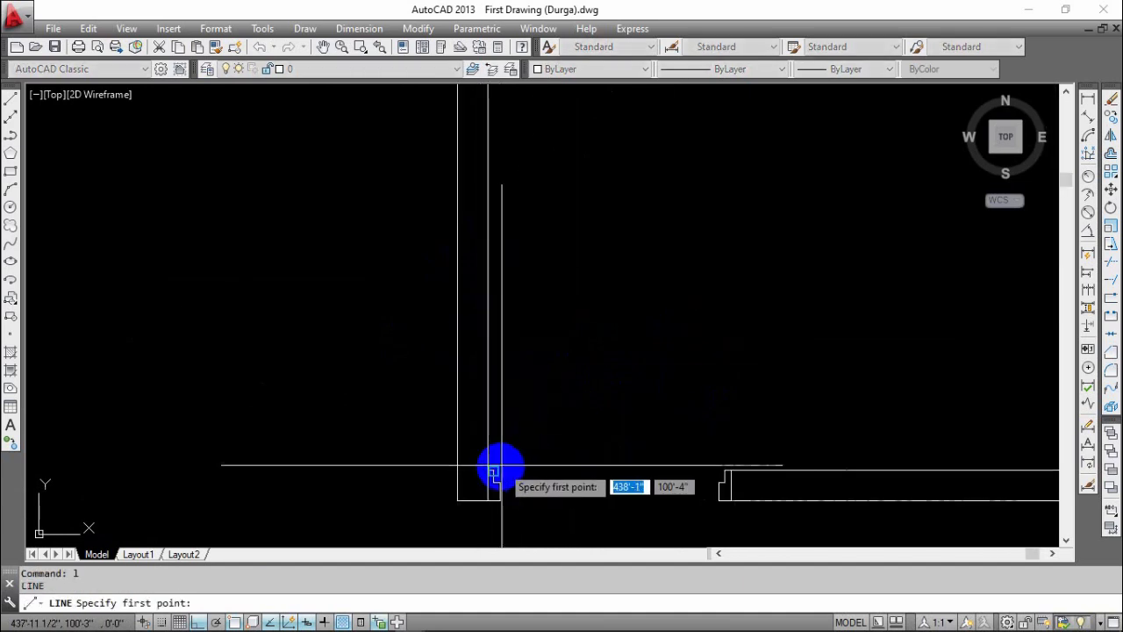
left_click(496, 469)
key("Escape")
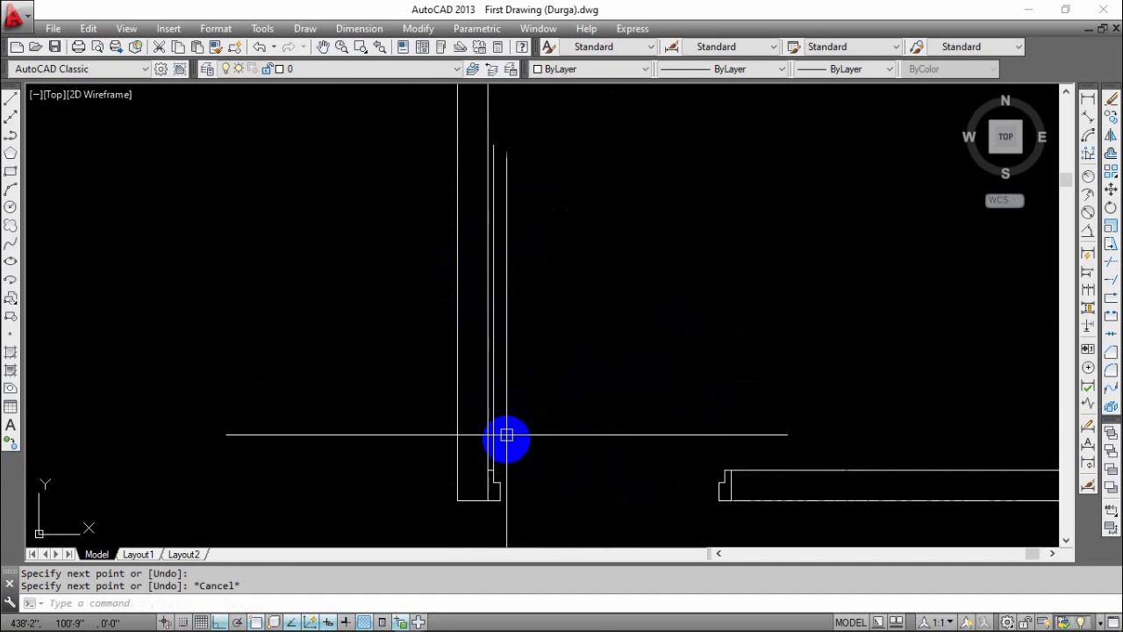
key("Return")
left_click(500, 483)
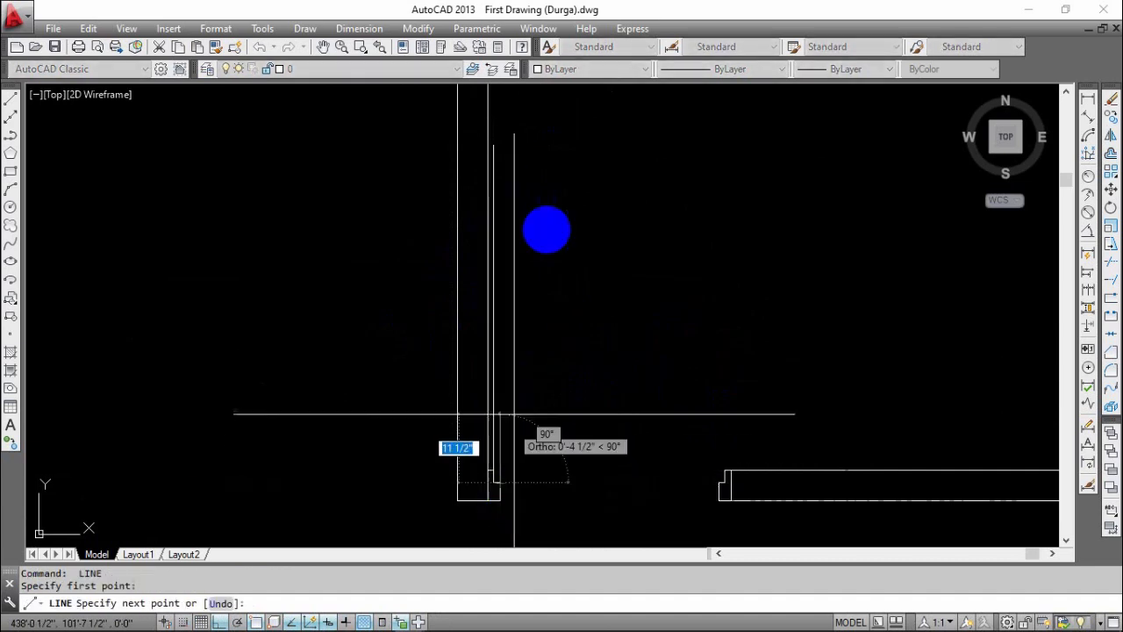
left_click(556, 146)
key("Escape")
scroll(490, 450, "up", 5)
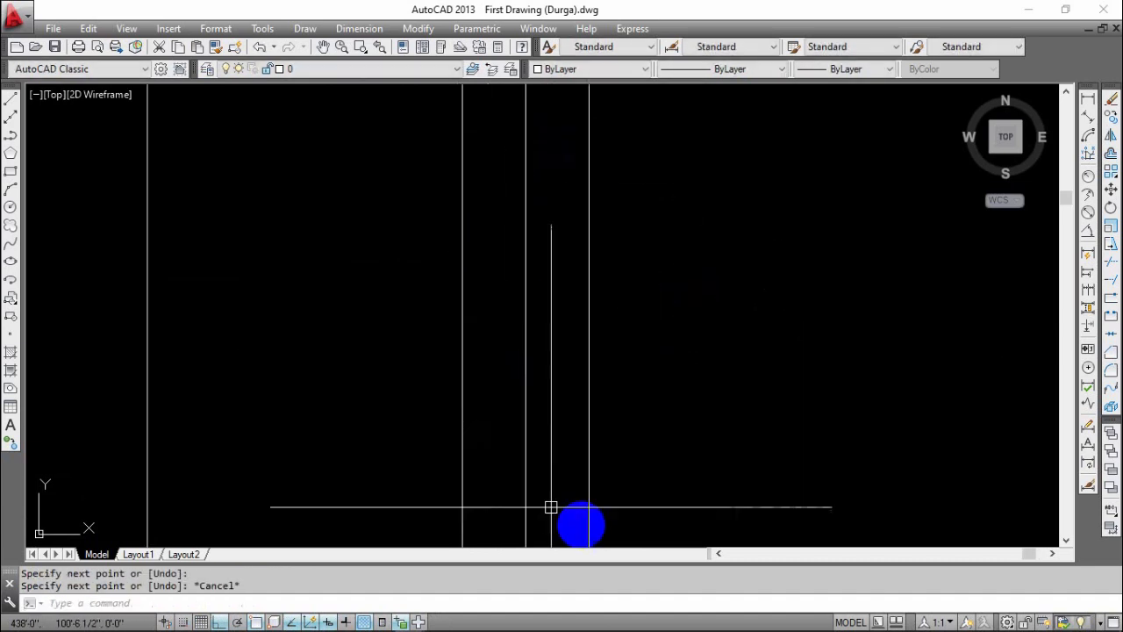
middle_click_drag(582, 526, 518, 138)
scroll(569, 290, "down", 2)
middle_click_drag(605, 325, 602, 366)
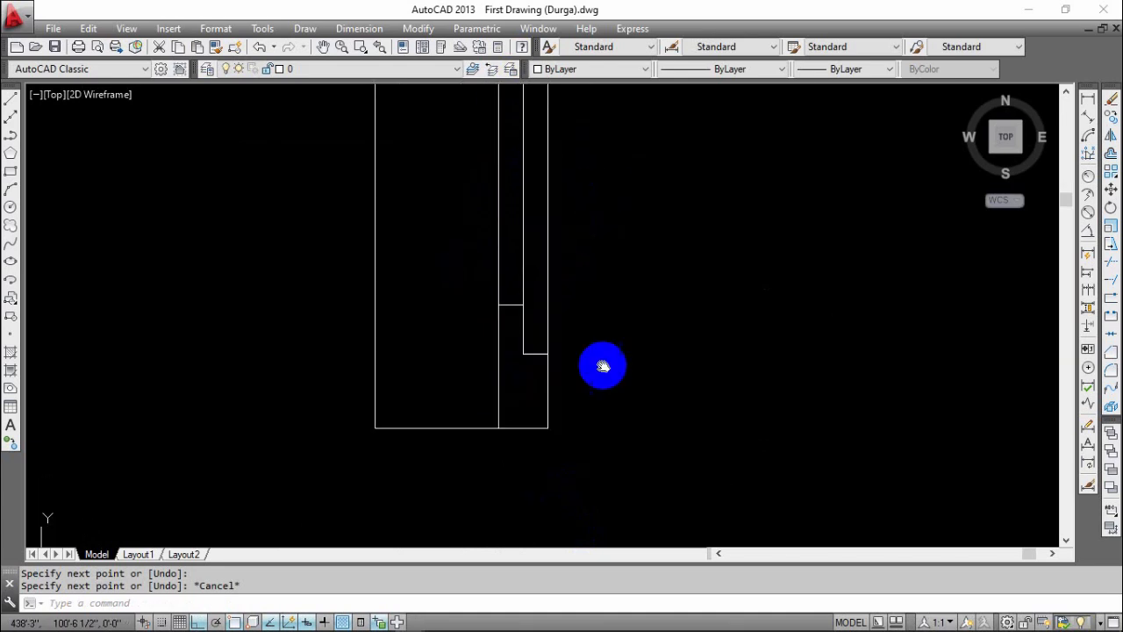
scroll(628, 285, "down", 3)
mouse_move(637, 195)
middle_mouse_down()
mouse_move(622, 251)
mouse_move(551, 350)
middle_mouse_up()
mouse_move(557, 185)
middle_mouse_down()
mouse_move(554, 208)
mouse_move(437, 132)
middle_mouse_up()
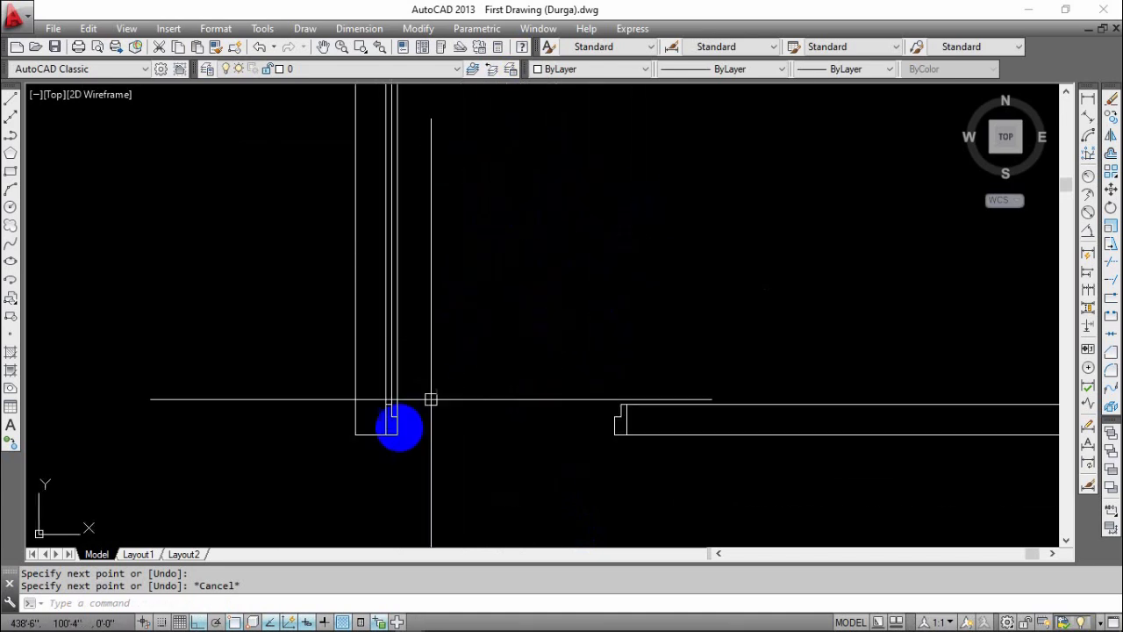
scroll(431, 396, "up", 4)
scroll(465, 386, "down", 2)
middle_click_drag(447, 356, 424, 367)
- Draw a circle centred on the left jamb's inner rebate corner, with its radius reaching the right jamb's inner rebate corner
key("Escape")
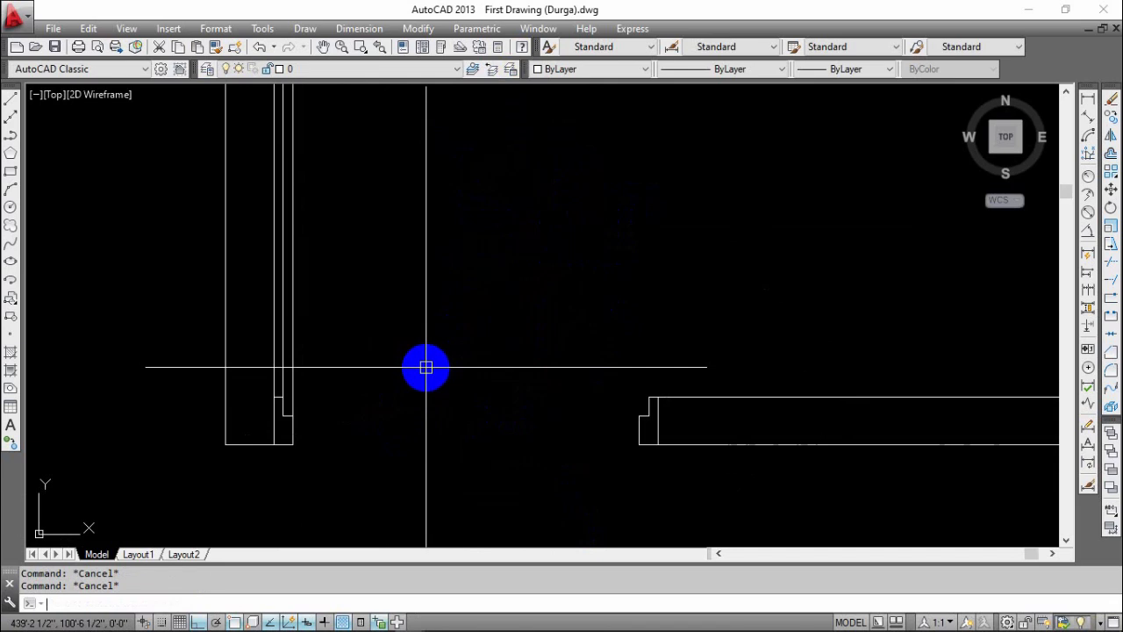
key("Return")
scroll(272, 413, "up", 4)
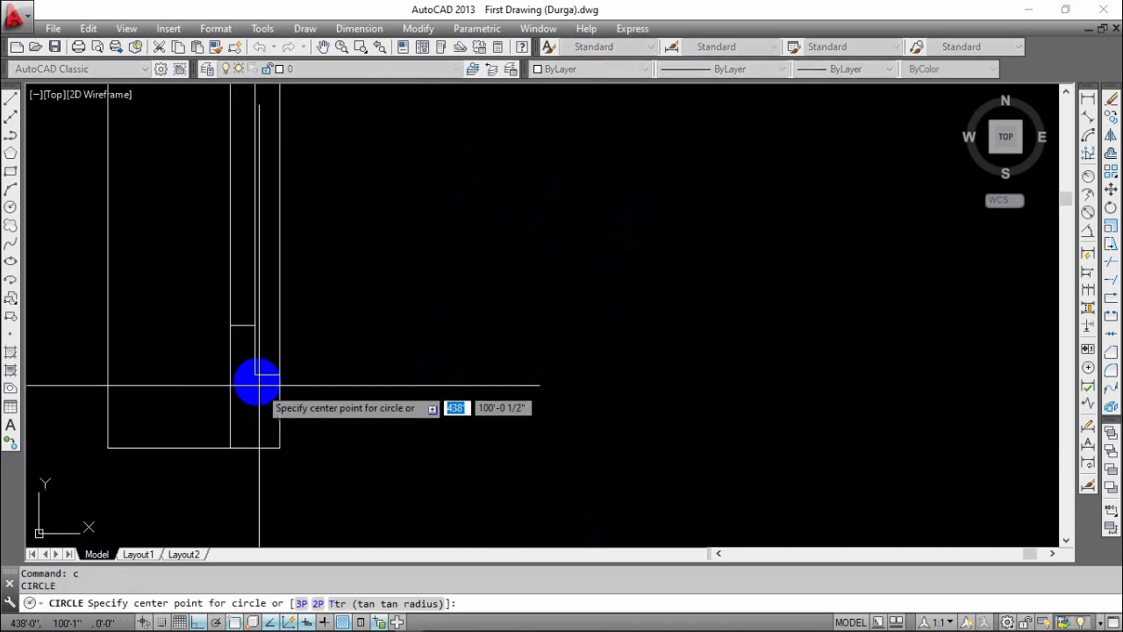
left_click(255, 375)
scroll(471, 378, "up", 5)
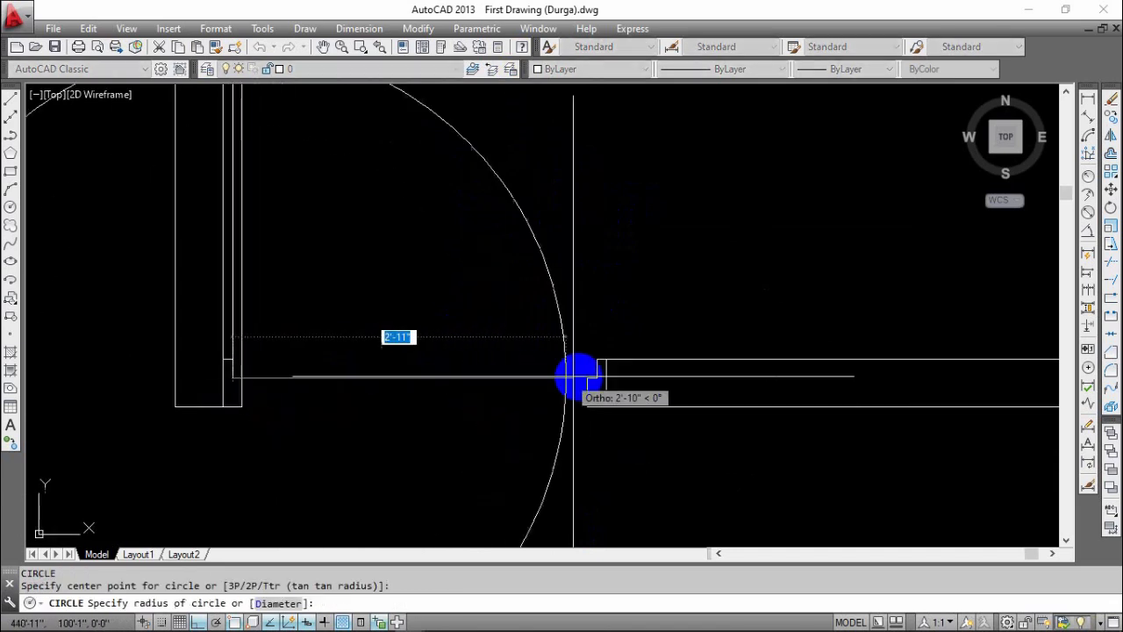
left_click(588, 384)
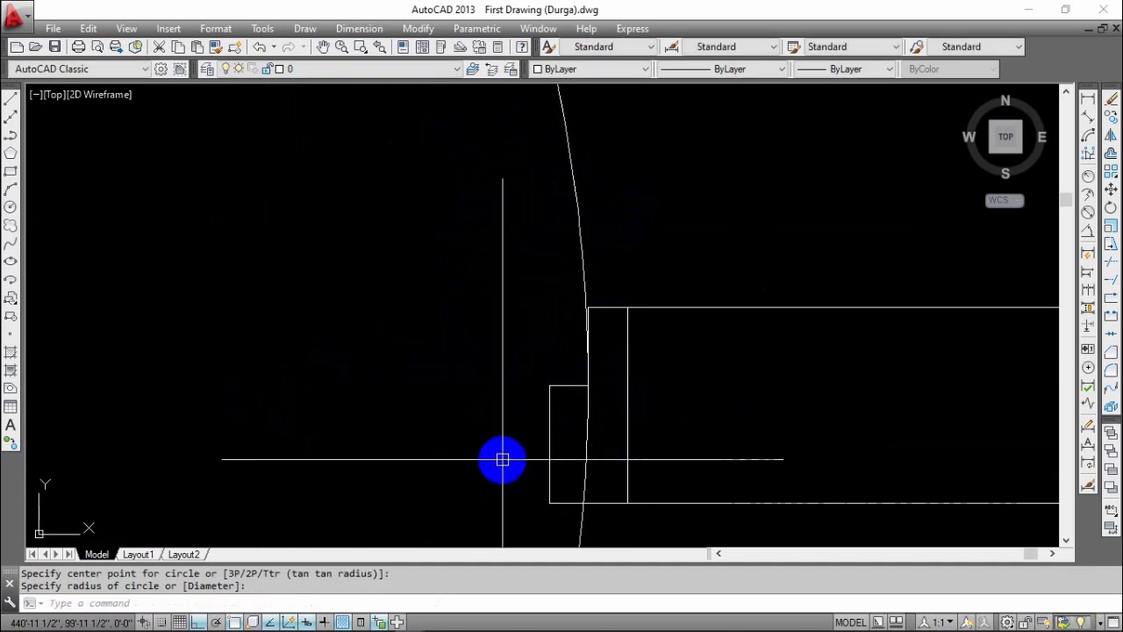
- Trim the parts of the two door leaf lines that extend above the circle
scroll(548, 423, "down", 2)
mouse_move(479, 438)
middle_mouse_down()
mouse_move(691, 424)
mouse_move(766, 439)
middle_mouse_up()
scroll(693, 426, "down", 2)
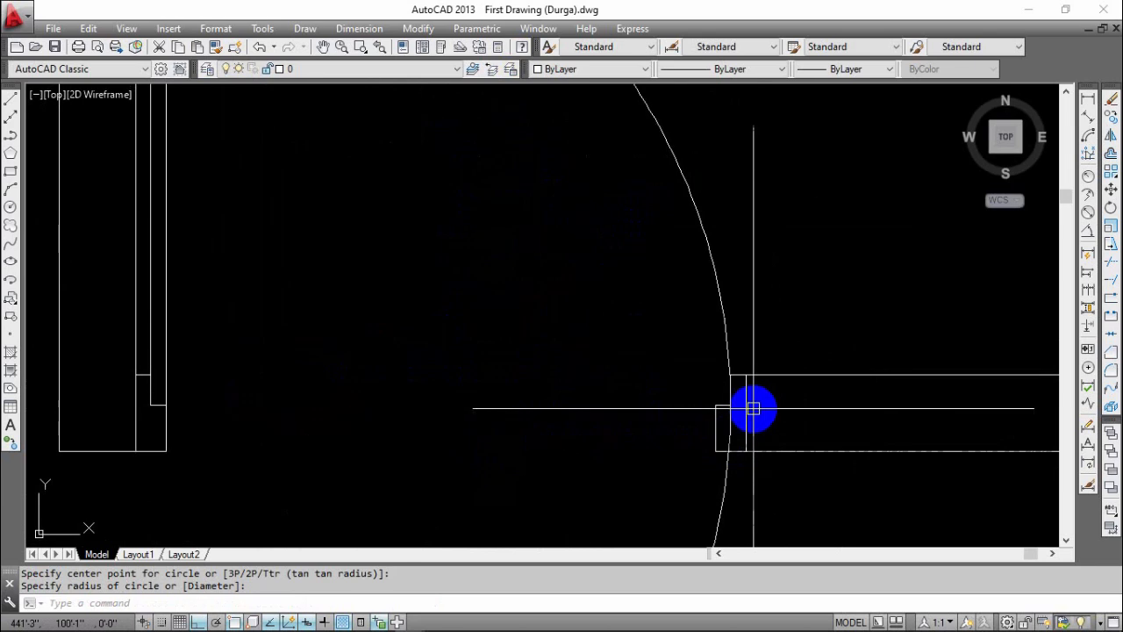
scroll(753, 407, "up", 2)
scroll(714, 421, "down", 4)
middle_click_drag(439, 412, 528, 460)
scroll(570, 267, "up", 3)
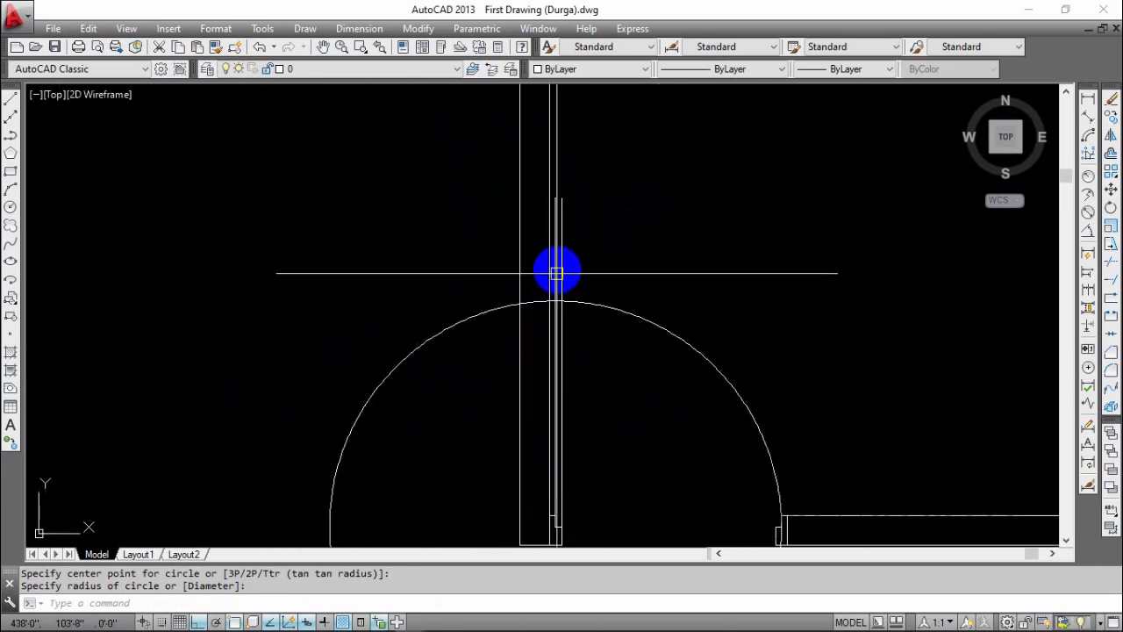
key("Escape")
key("Escape")
type("te cor")
key("Return")
key("Return")
scroll(557, 301, "up", 2)
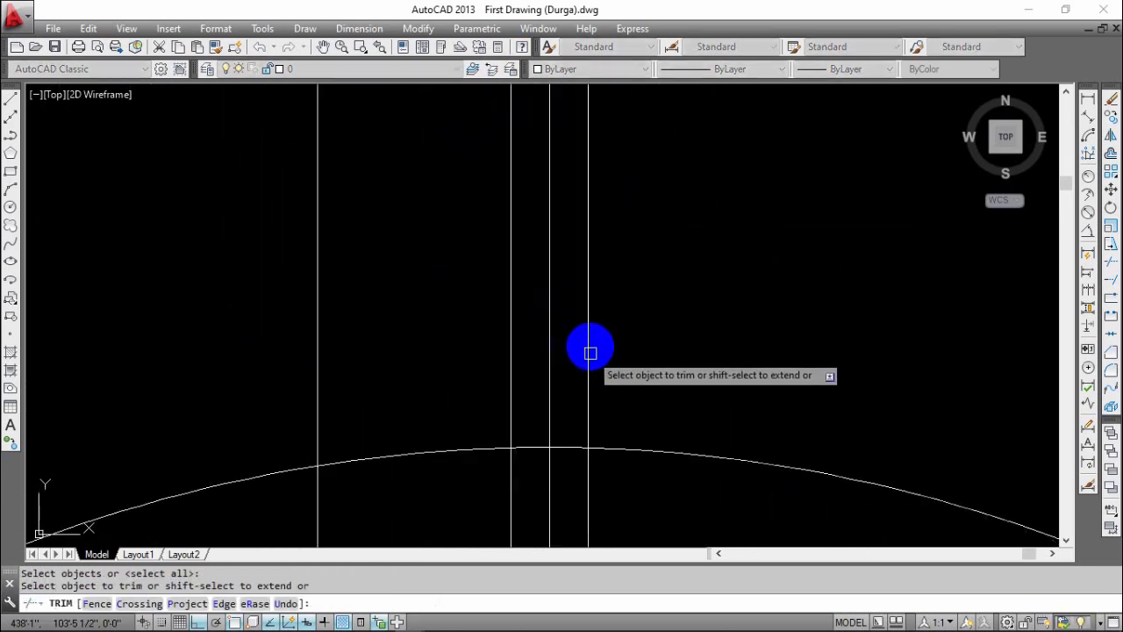
middle_click_drag(617, 384, 580, 293)
left_click(584, 295)
left_click(488, 324)
- Trim the circle to a quarter-circle door swing between the top of the door leaf and the right jamb
scroll(520, 321, "down", 1)
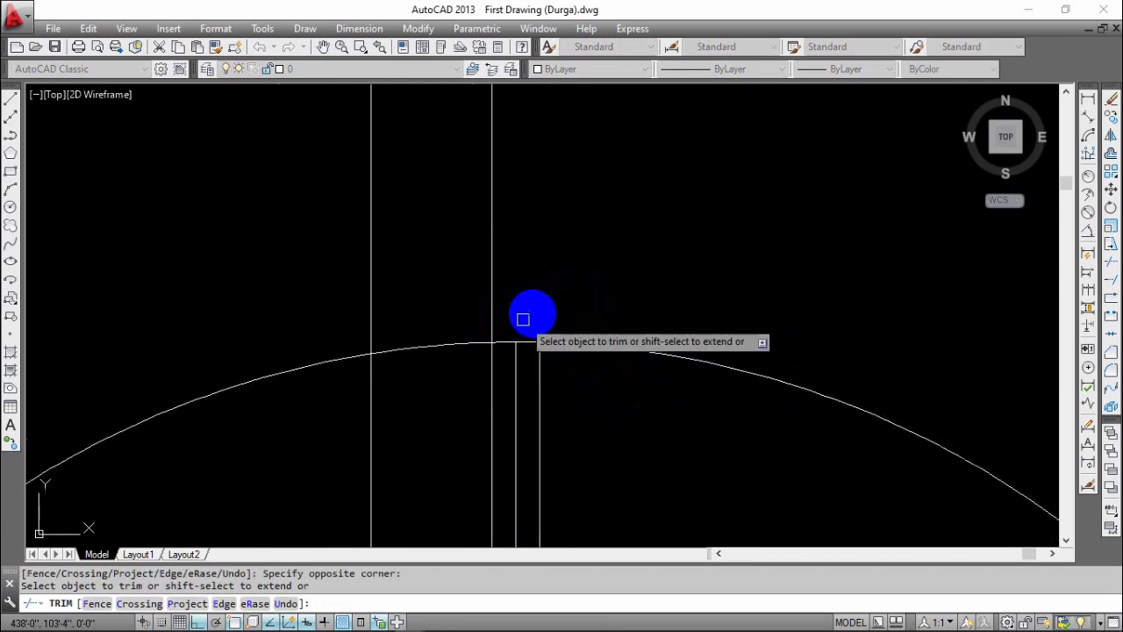
scroll(536, 278, "down", 3)
middle_click_drag(697, 443, 509, 295)
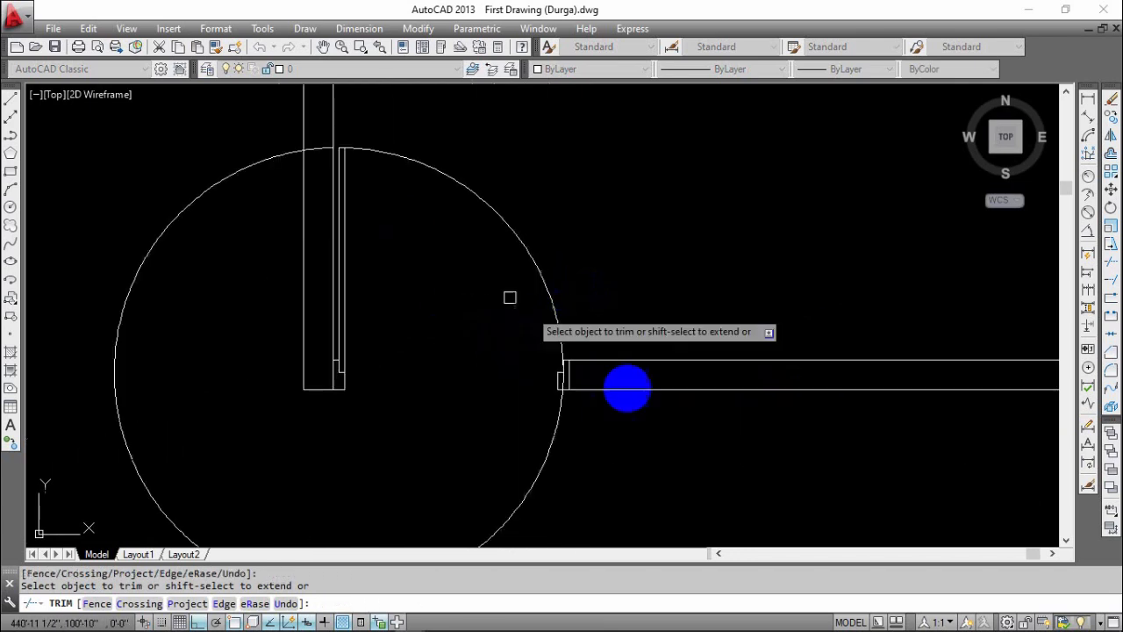
scroll(570, 378, "up", 5)
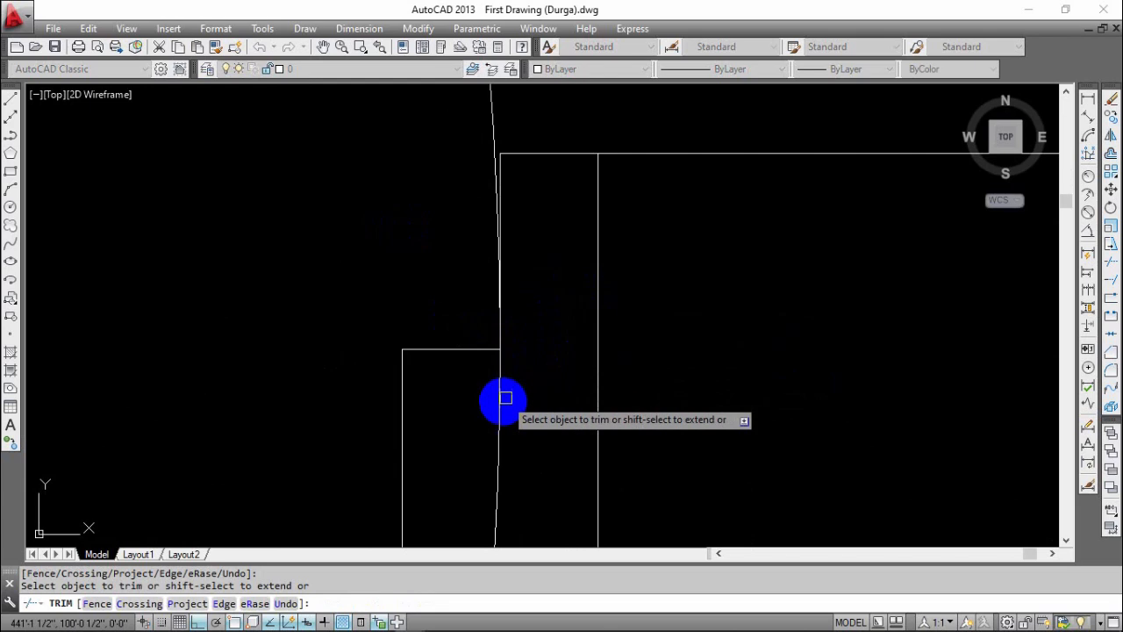
scroll(556, 318, "down", 5)
middle_click_drag(519, 415, 769, 444)
scroll(710, 416, "down", 2)
middle_click_drag(664, 385, 535, 444)
key("Escape")
scroll(509, 303, "up", 5)
scroll(574, 351, "down", 2)
middle_click_drag(589, 364, 559, 296)
scroll(562, 303, "down", 3)
mouse_move(581, 399)
middle_mouse_down()
mouse_move(541, 449)
mouse_move(537, 416)
mouse_move(544, 432)
middle_mouse_up()
scroll(537, 416, "up", 2)
middle_click_drag(585, 350, 624, 493)
scroll(623, 492, "down", 2)
mouse_move(599, 265)
middle_mouse_down()
mouse_move(601, 442)
mouse_move(568, 162)
middle_mouse_up()
scroll(473, 470, "up", 6)
middle_click_drag(515, 461, 481, 432)
scroll(487, 395, "up", 6)
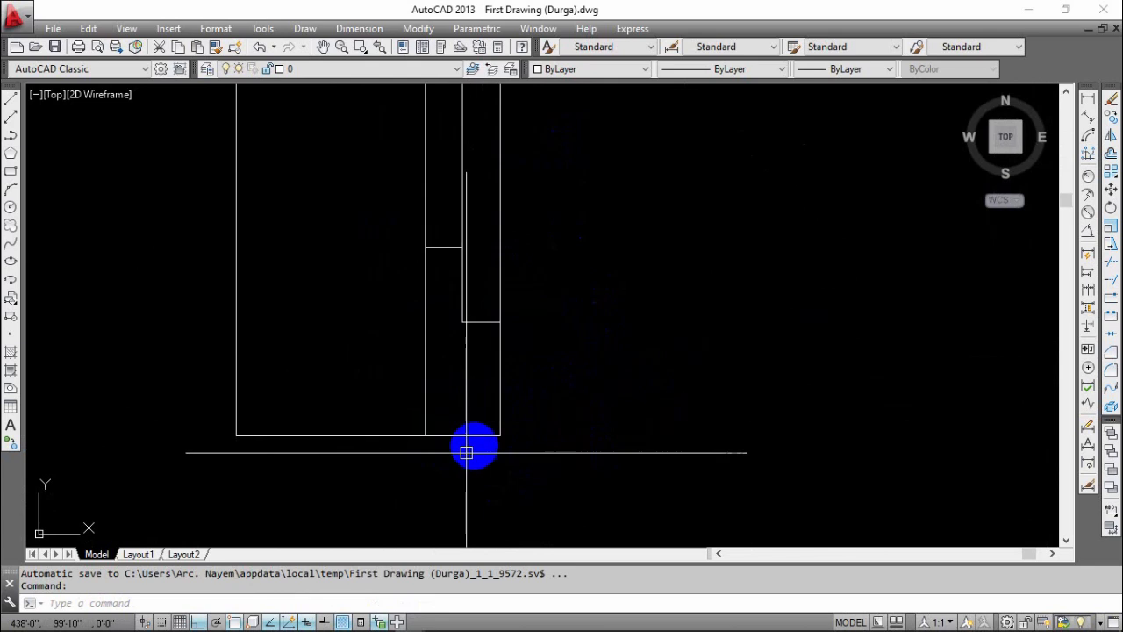
- Copy the left jamb and door leaf lines from the jamb's lower wall corner to the left wall end of the upper doorway
left_click(553, 206)
left_click(446, 492)
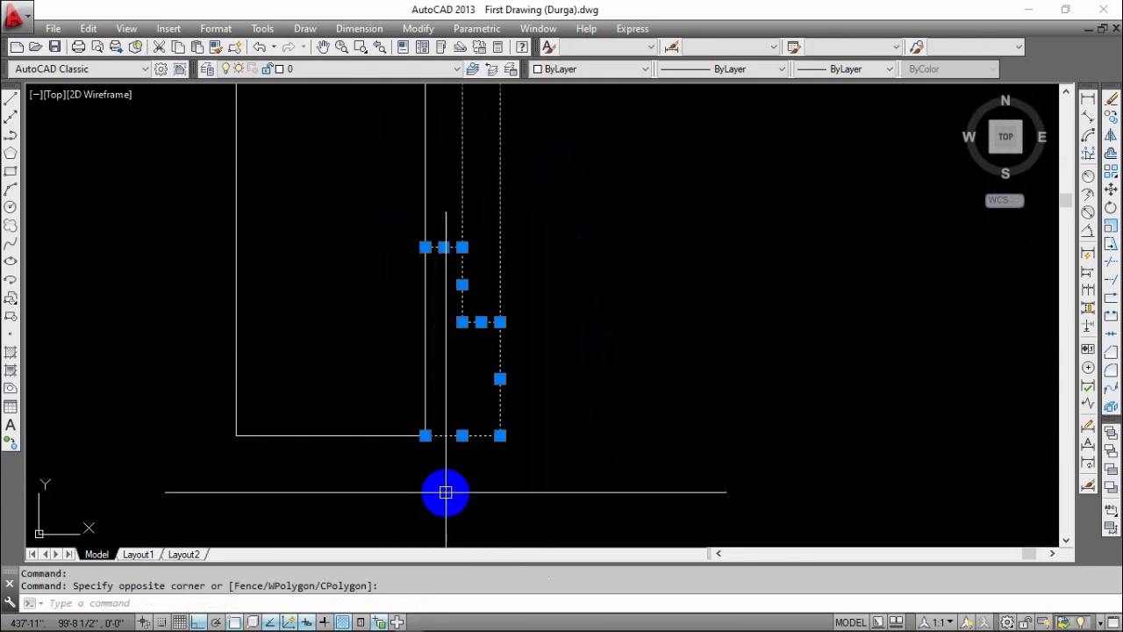
scroll(508, 412, "down", 2)
middle_click_drag(569, 436, 421, 422)
scroll(421, 421, "down", 4)
mouse_move(569, 433)
middle_mouse_down()
mouse_move(550, 448)
mouse_move(484, 444)
middle_mouse_up()
type("p")
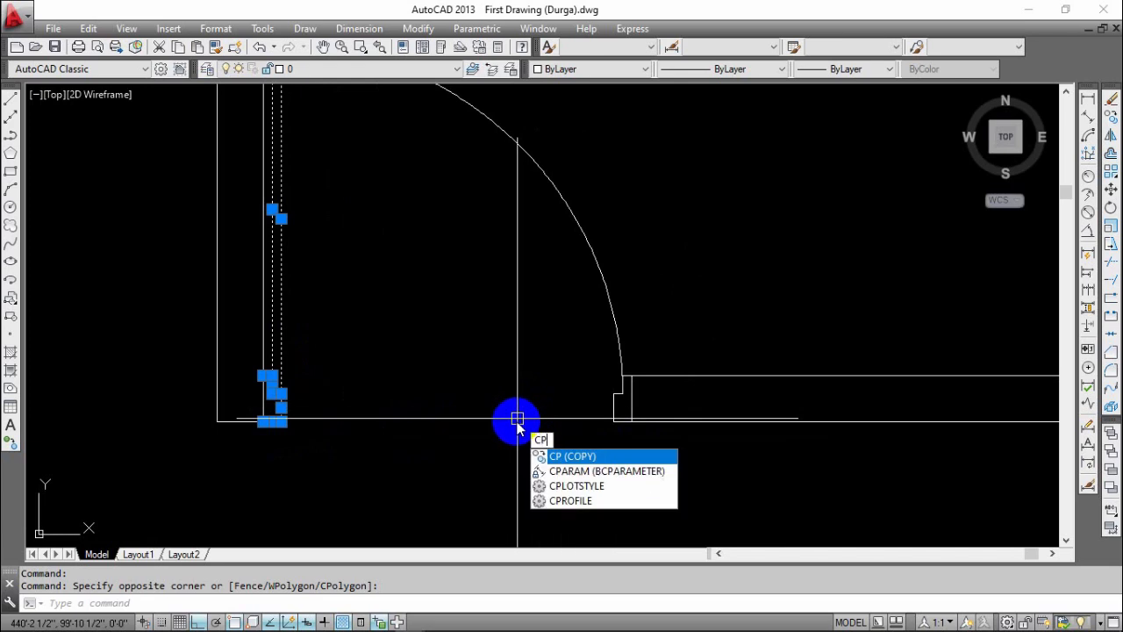
key("Return")
left_click(263, 421)
scroll(401, 442, "down", 6)
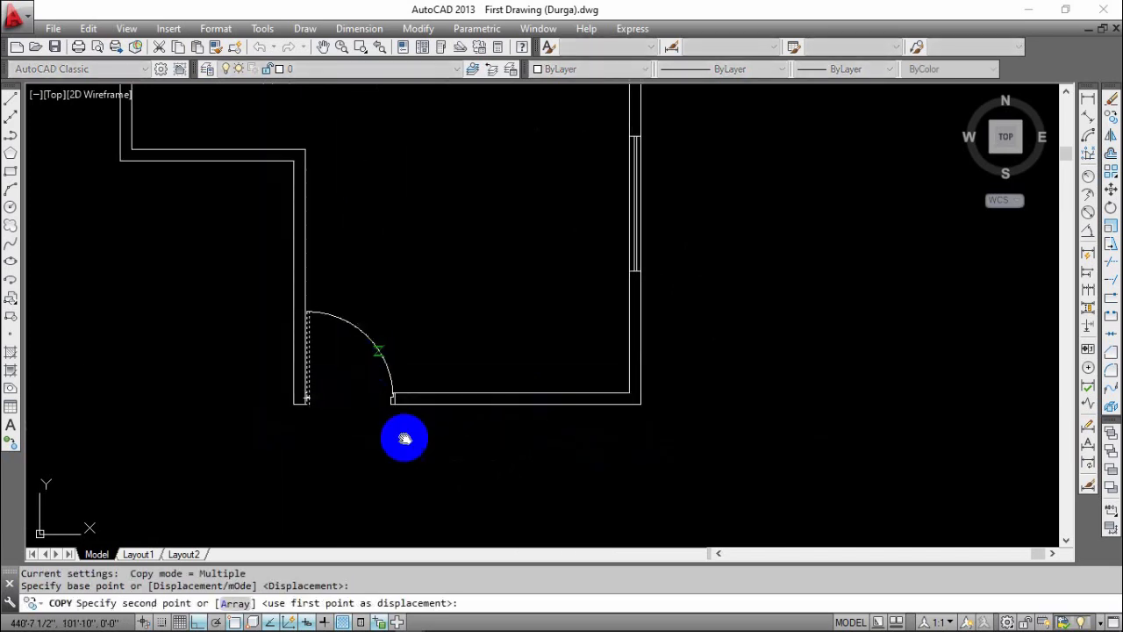
scroll(552, 368, "up", 6)
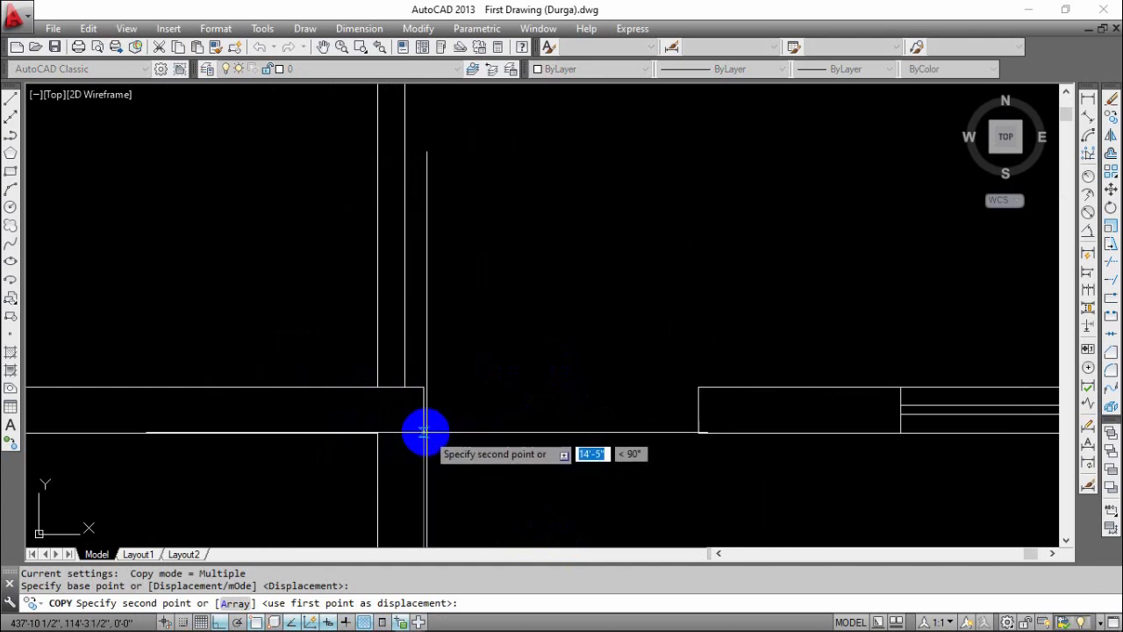
scroll(398, 441, "up", 2)
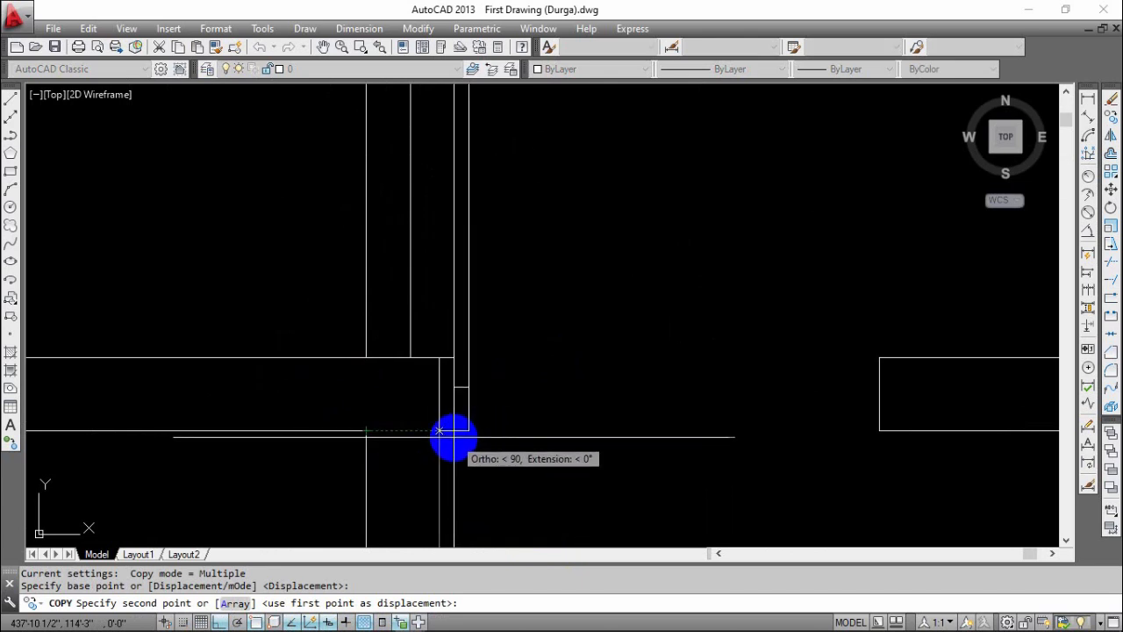
left_click(532, 436)
key("Escape")
scroll(492, 447, "down", 3)
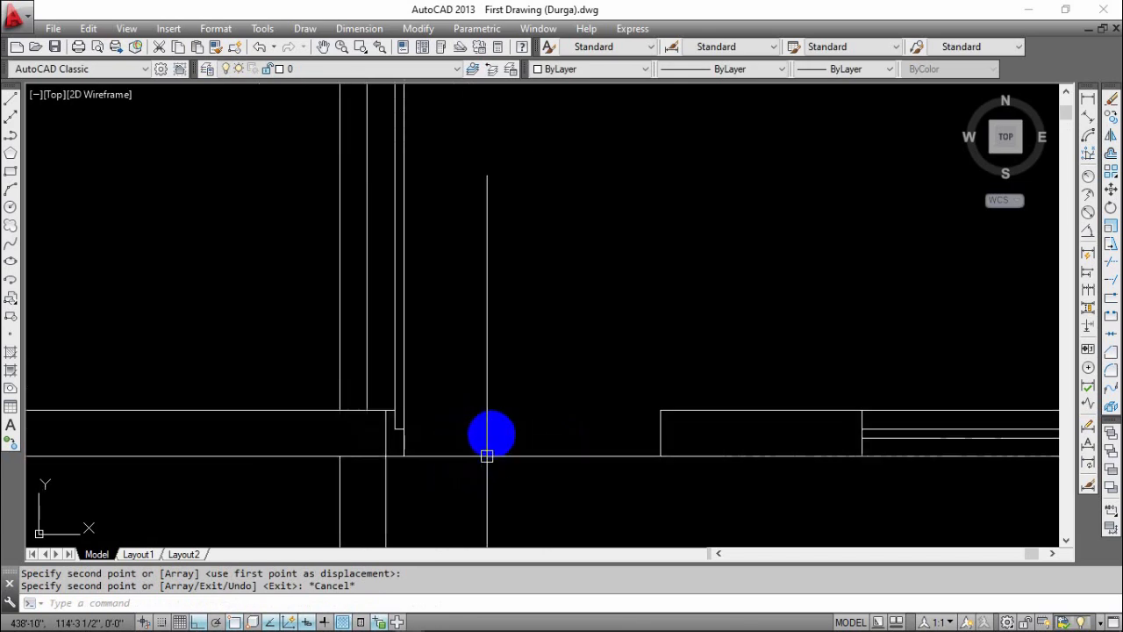
scroll(487, 455, "up", 3)
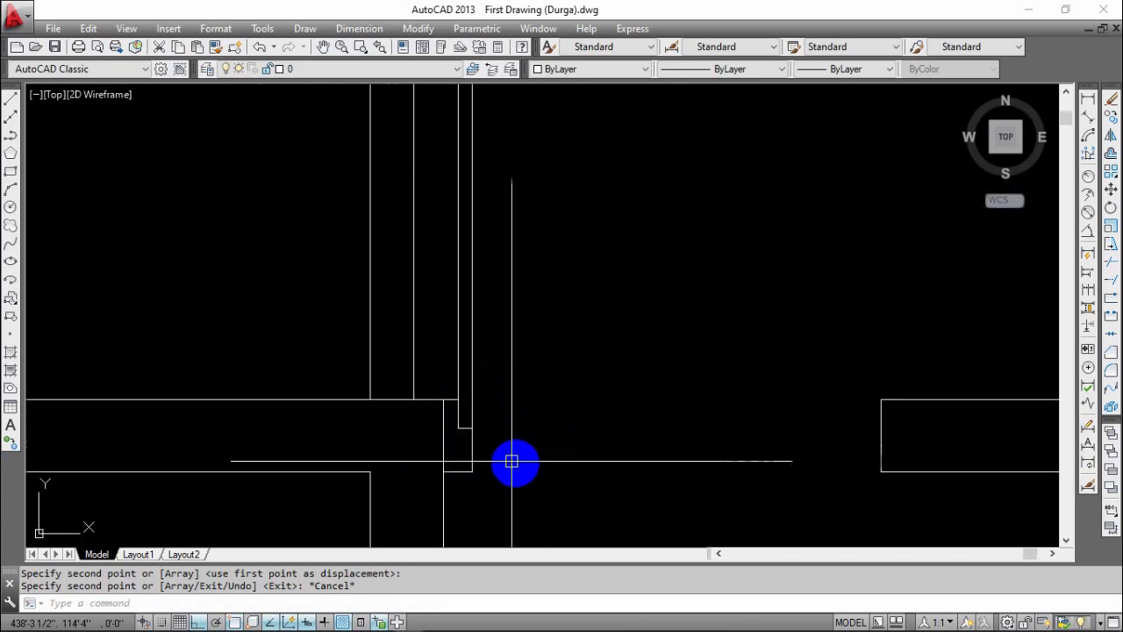
middle_click_drag(511, 460, 454, 333)
left_click(484, 286)
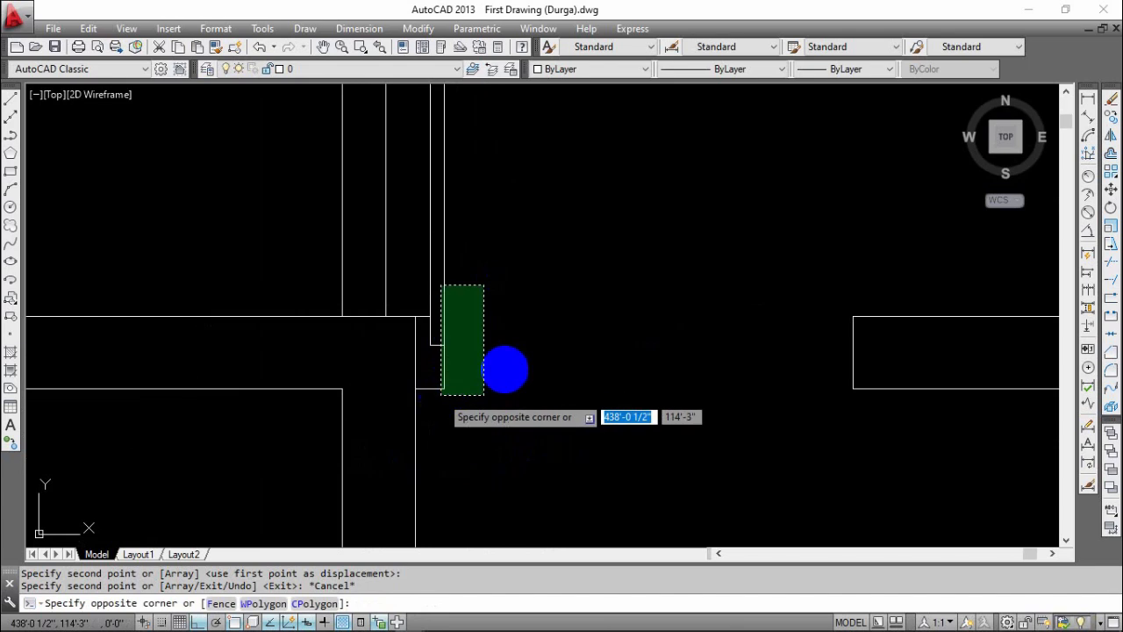
scroll(462, 369, "down", 5)
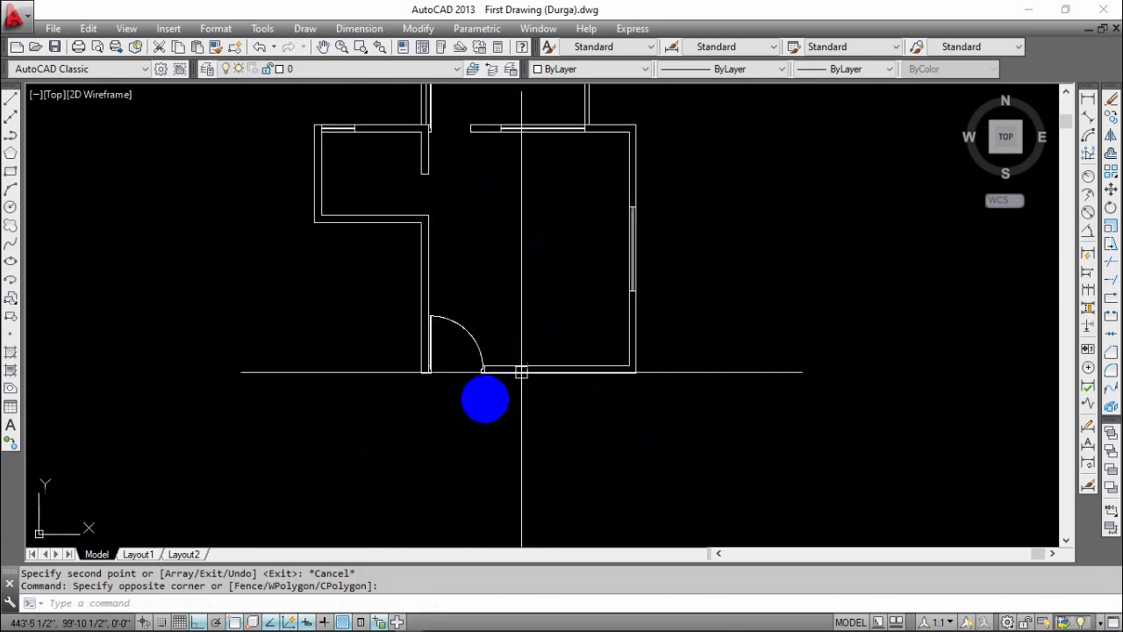
- Copy the entrance's right stepped jamb from its lower wall corner to the right wall end of the upper doorway
scroll(492, 386, "up", 7)
left_click(532, 198)
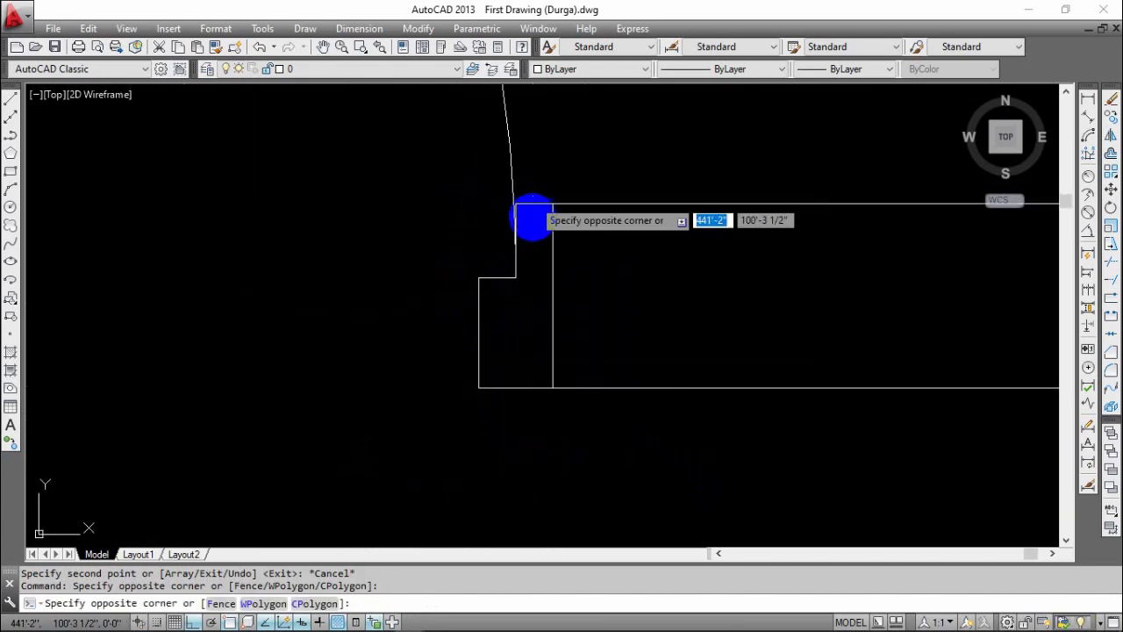
left_click(531, 222)
left_click(456, 479)
left_click(529, 173)
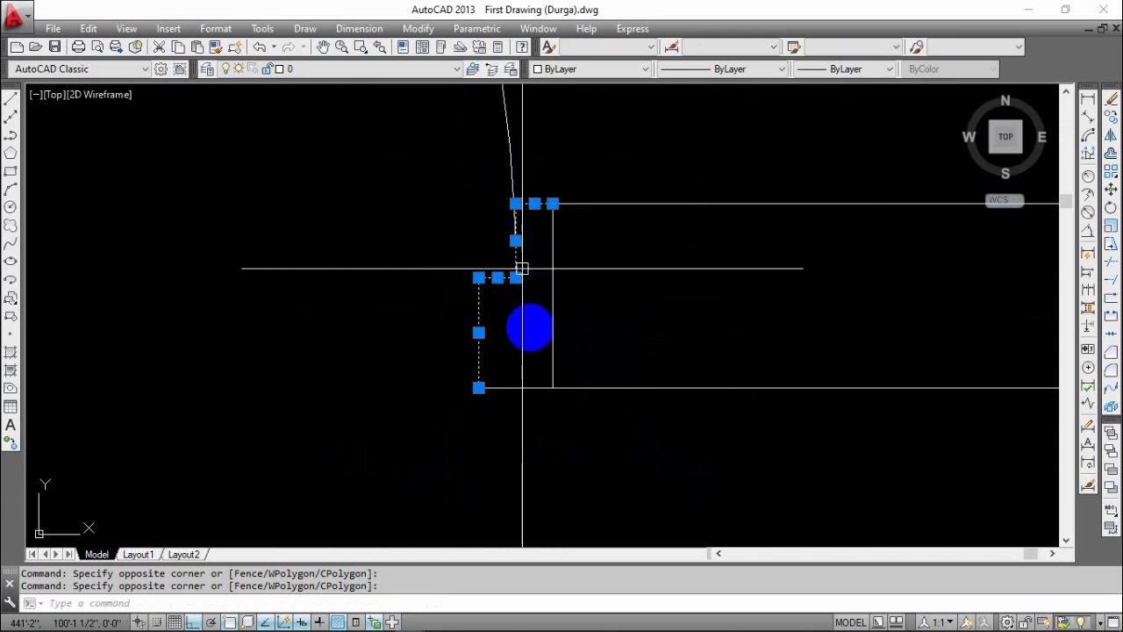
left_click(530, 358)
left_click(474, 427)
type("co")
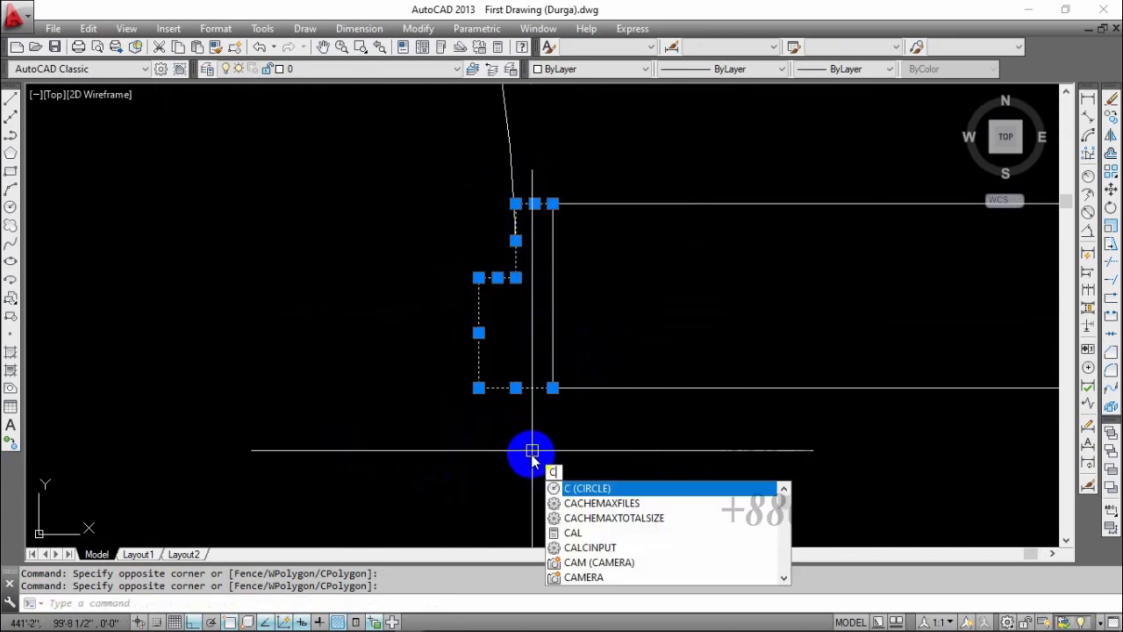
key("Return")
left_click(552, 388)
scroll(557, 381, "down", 6)
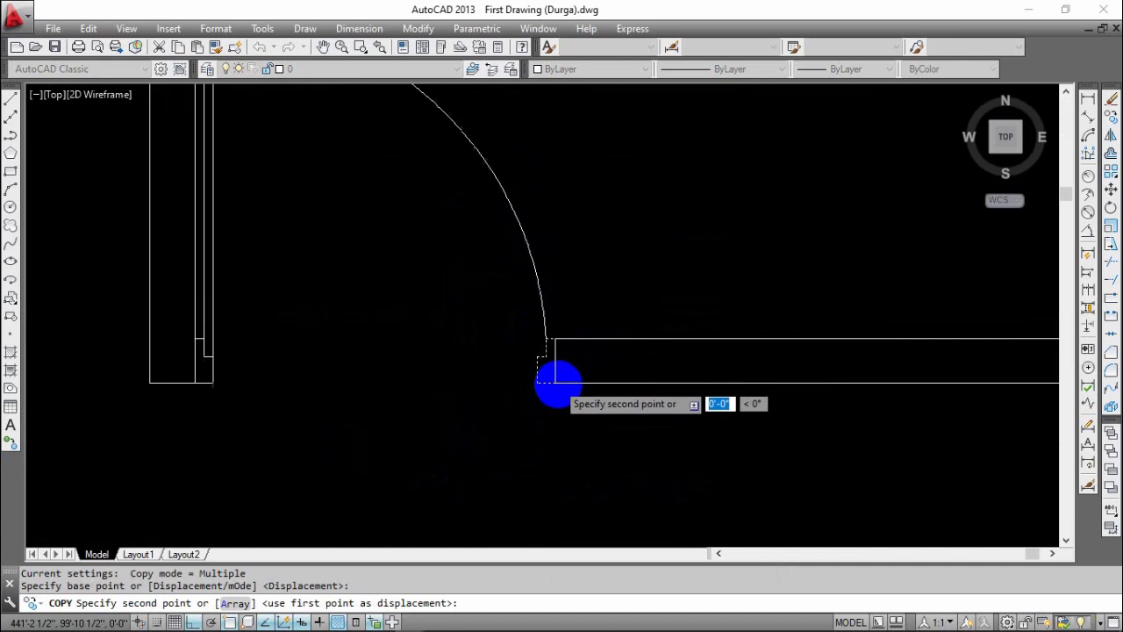
scroll(606, 369, "up", 3)
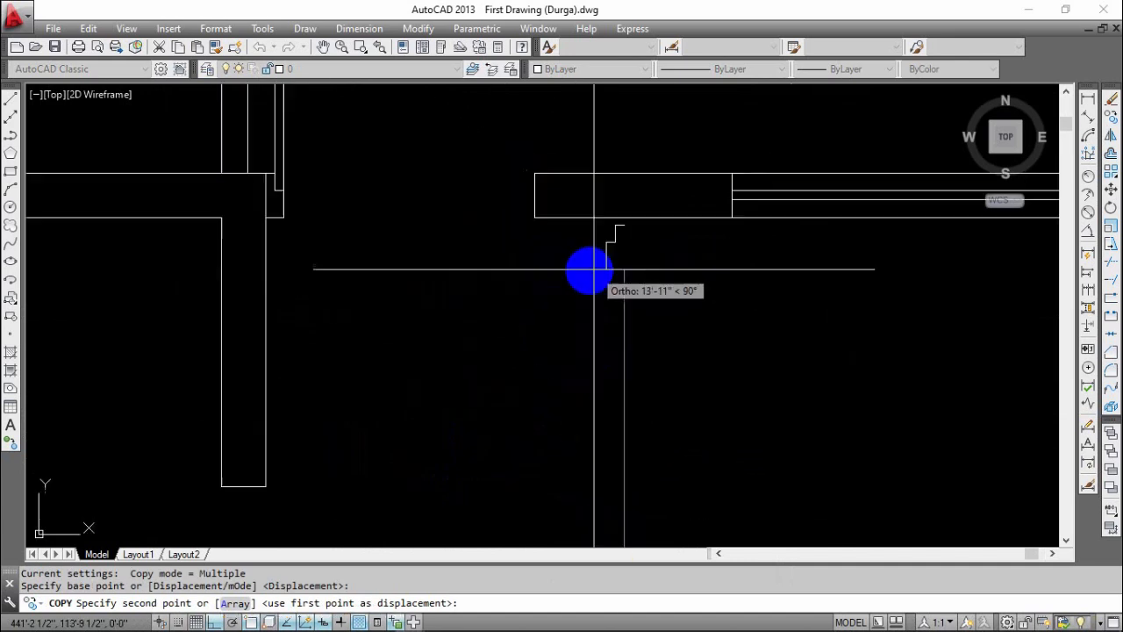
left_click(532, 231)
middle_click_drag(532, 231, 722, 441)
key("Escape")
mouse_move(567, 388)
middle_mouse_down()
mouse_move(556, 414)
mouse_move(526, 431)
middle_mouse_up()
key("Escape")
key("Escape")
- Draw a circle centred on the upper doorway's left inner rebate corner, with its radius reaching the right jamb's inner rebate corner
type("c")
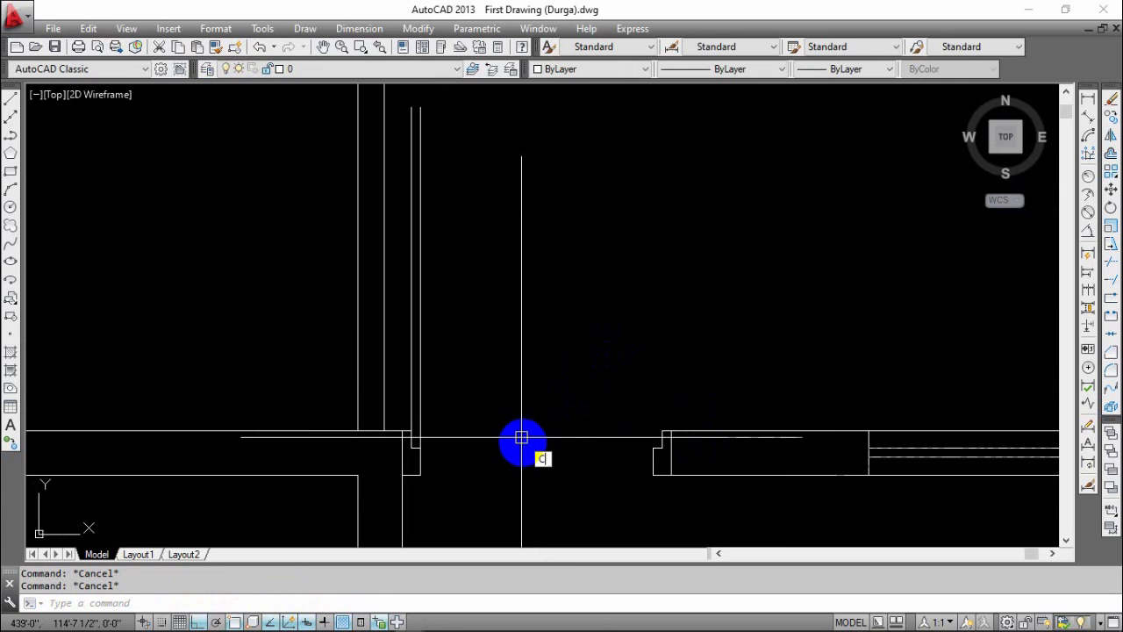
key("Return")
left_click(411, 449)
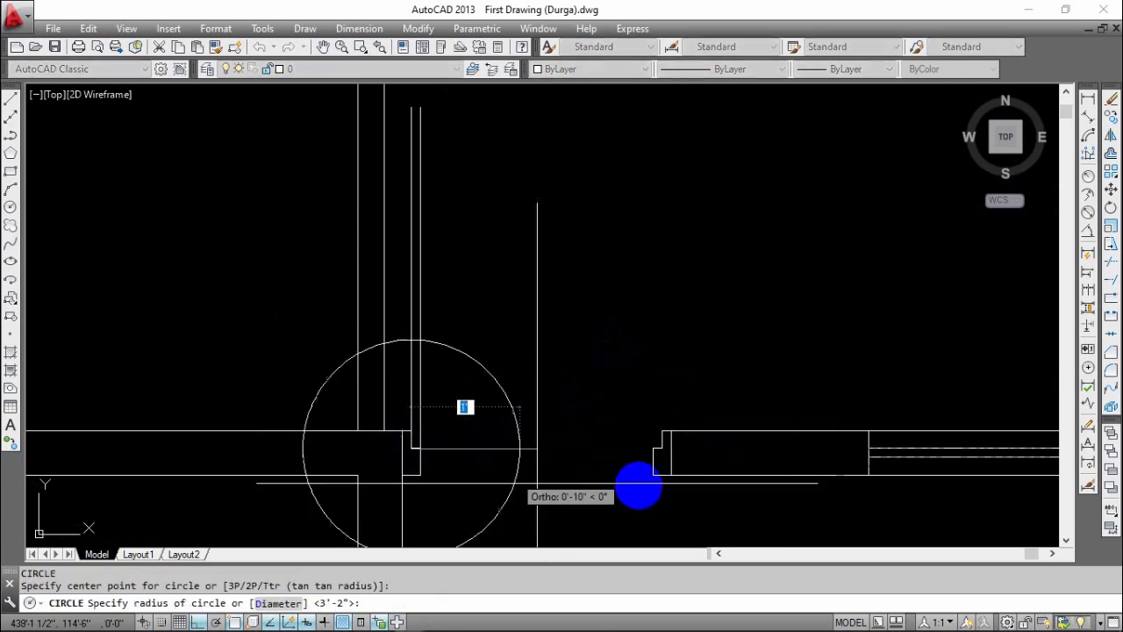
middle_click_drag(583, 371, 626, 420)
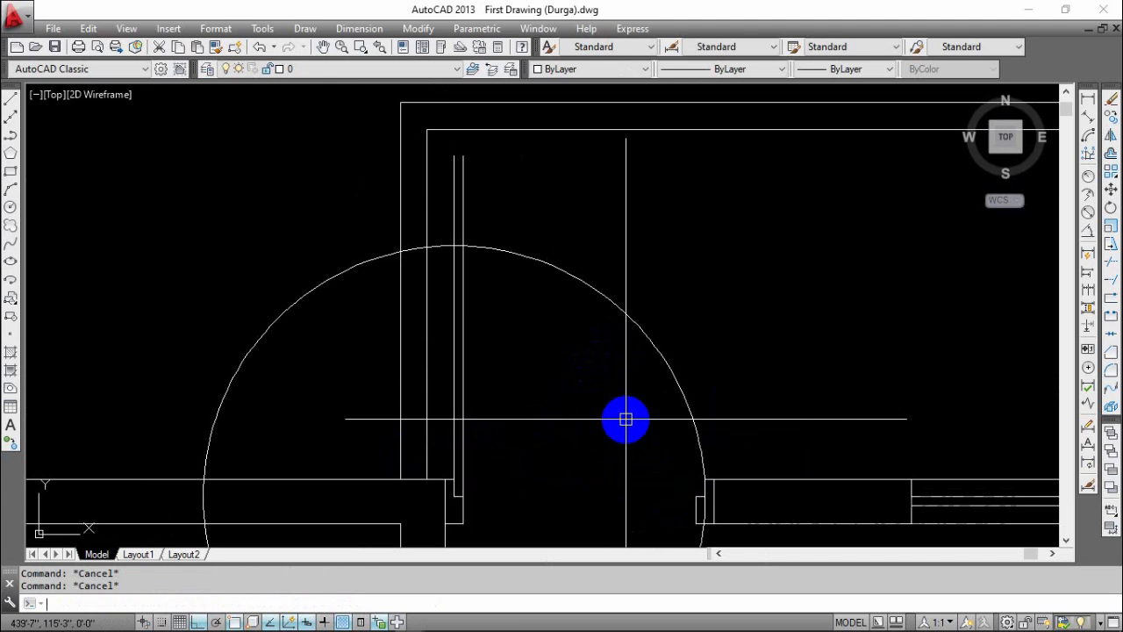
- Trim the parts of the upper door's leaf lines that extend above the circle
key("Return")
key("Return")
left_click(524, 205)
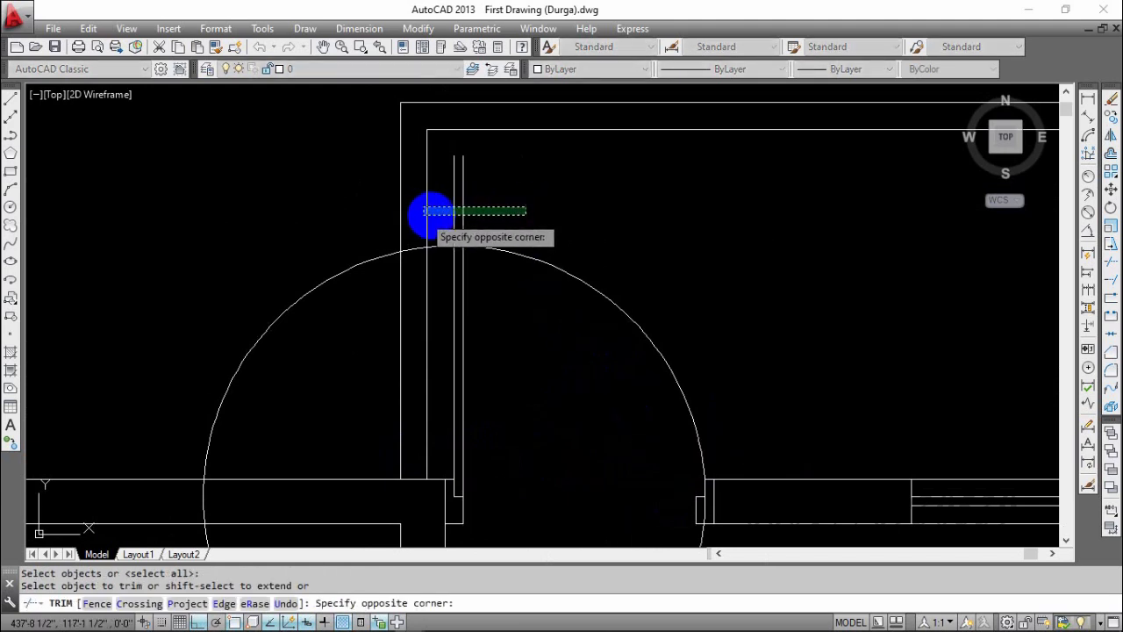
left_click(423, 210)
middle_click_drag(446, 243, 413, 183)
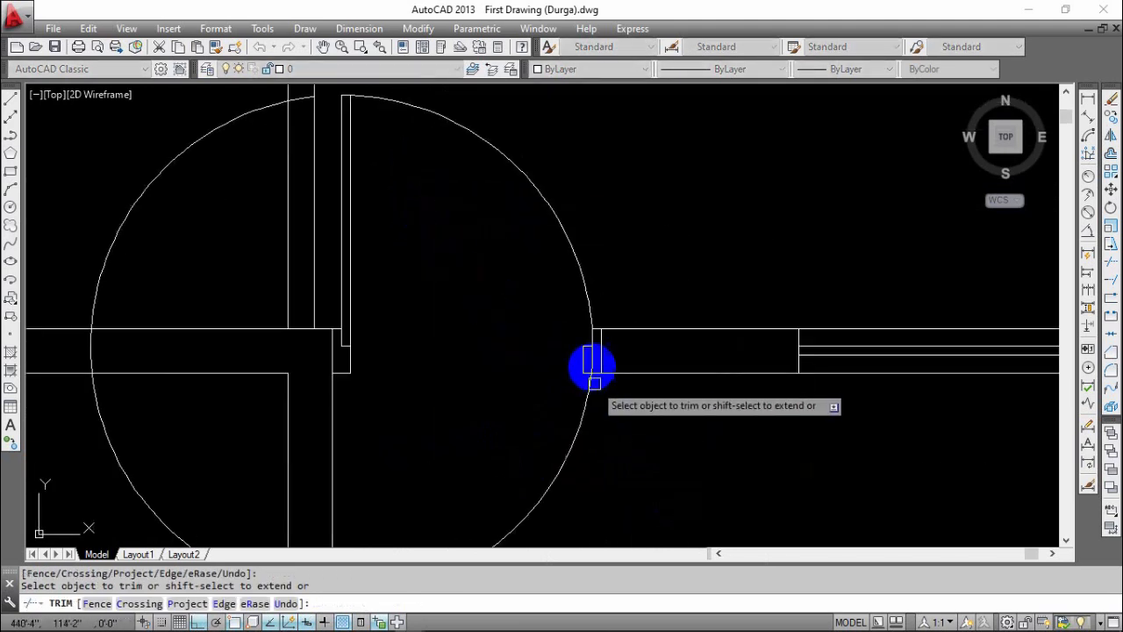
- Trim the circle at the right jamb and erase the leftover arc, keeping only the upper door's quarter-circle swing
scroll(597, 352, "up", 4)
scroll(594, 352, "down", 5)
middle_click_drag(491, 353, 574, 335)
key("Escape")
left_click(614, 406)
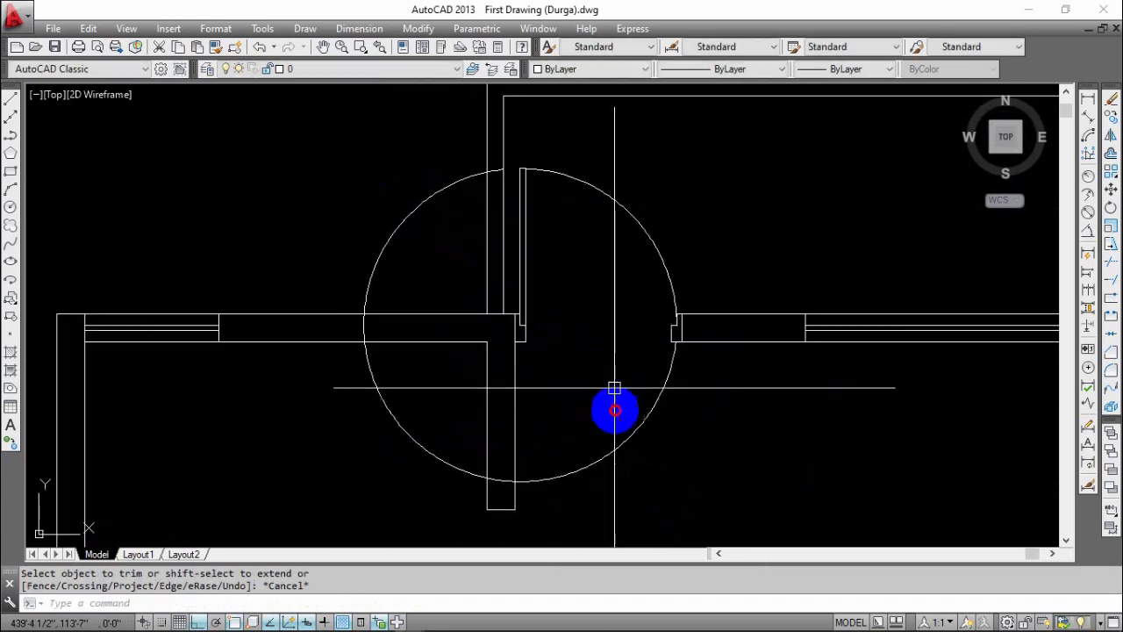
left_click(602, 476)
type("e")
key("Return")
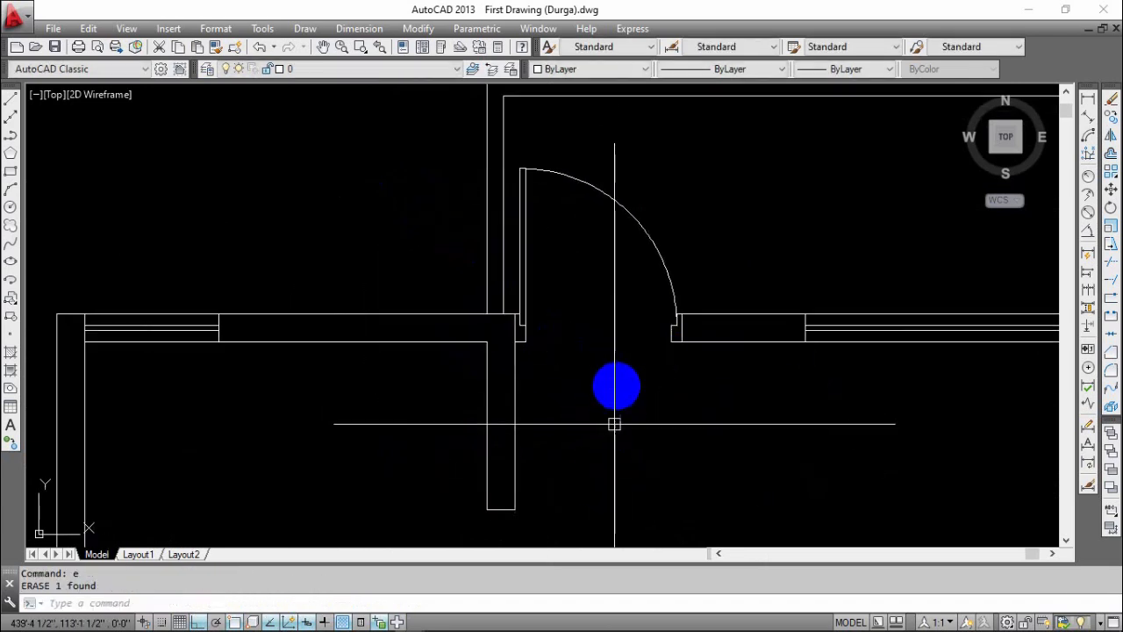
- Examine the whole floor plan with its two doors, the windows and the remaining wall openings
scroll(672, 301, "up", 3)
scroll(564, 281, "down", 6)
middle_click_drag(532, 362, 519, 442)
middle_click_drag(599, 419, 584, 329)
mouse_move(594, 368)
middle_mouse_down()
mouse_move(581, 372)
mouse_move(609, 349)
mouse_move(588, 366)
middle_mouse_up()
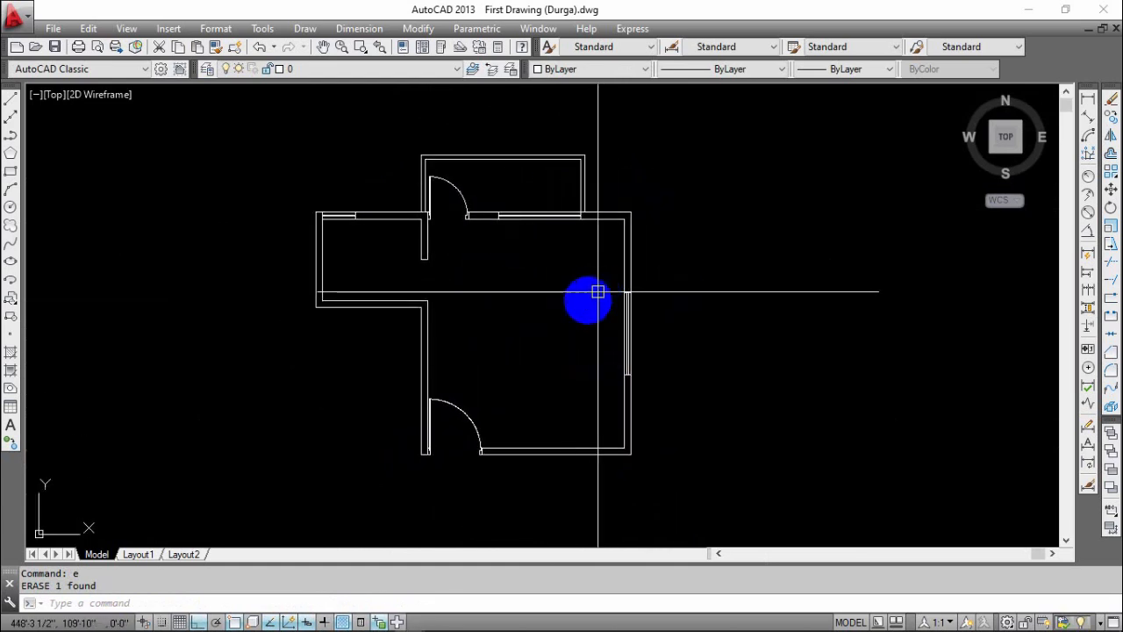
middle_click_drag(542, 198, 559, 269)
middle_click_drag(563, 358, 563, 334)
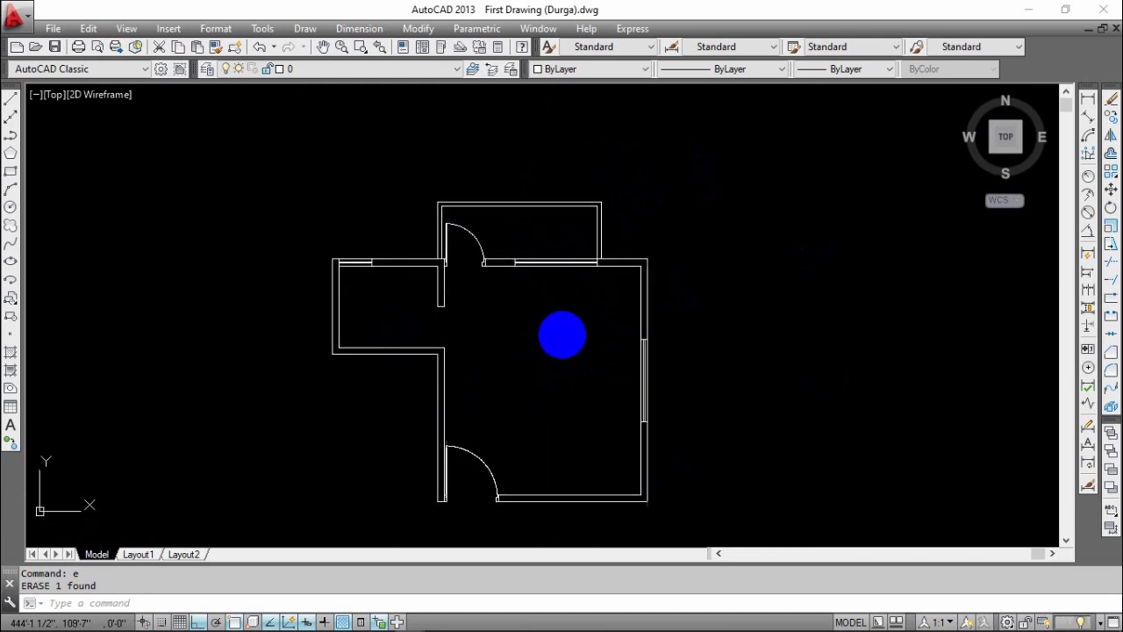
scroll(571, 213, "up", 2)
middle_click_drag(714, 394, 694, 330)
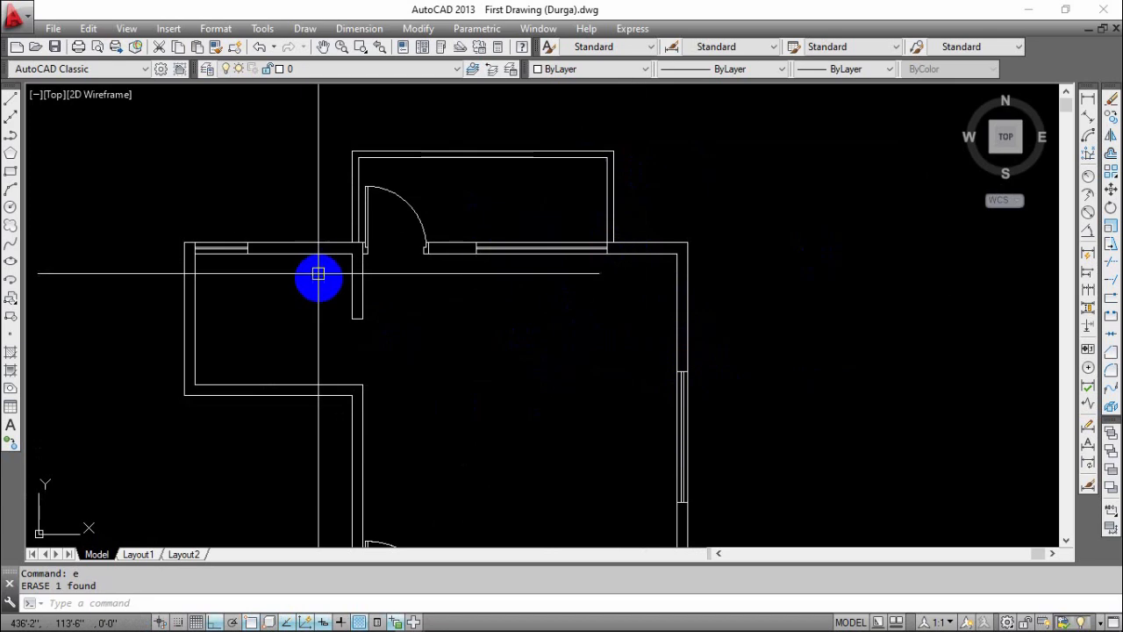
middle_click_drag(353, 407, 348, 344)
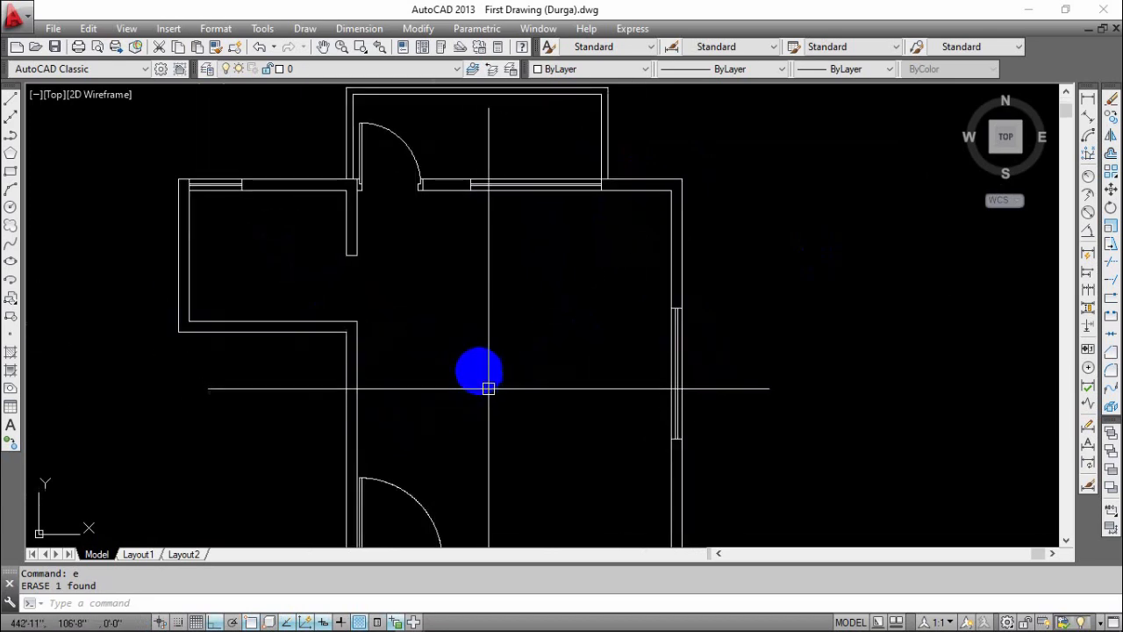
middle_click_drag(488, 388, 553, 288)
scroll(557, 294, "down", 2)
middle_click_drag(539, 333, 539, 371)
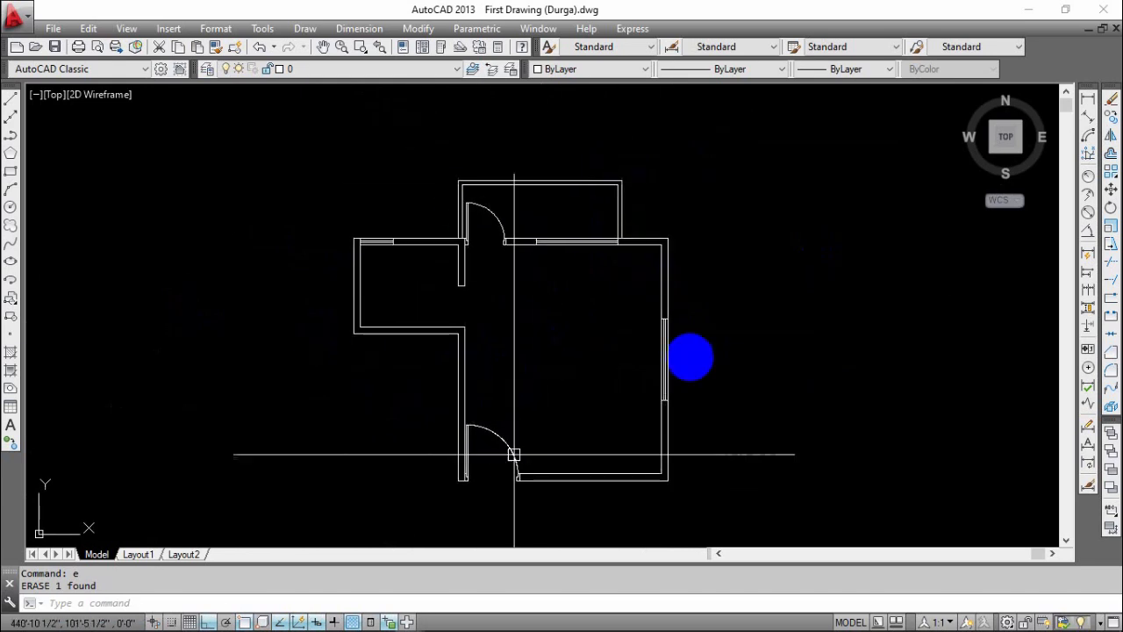
scroll(582, 416, "up", 2)
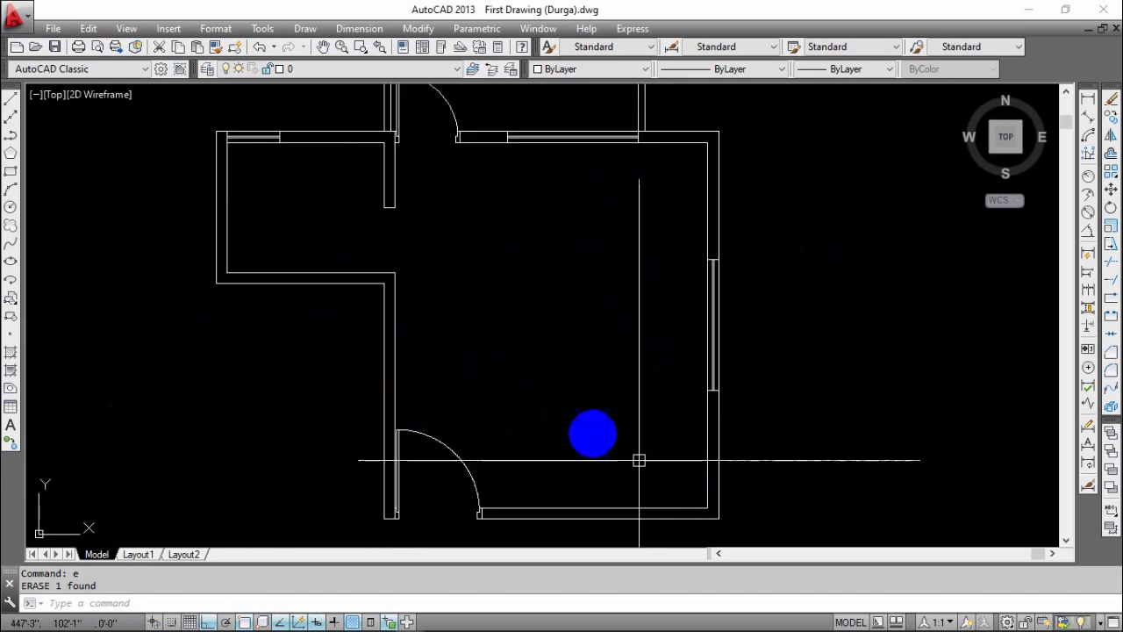
scroll(597, 434, "down", 2)
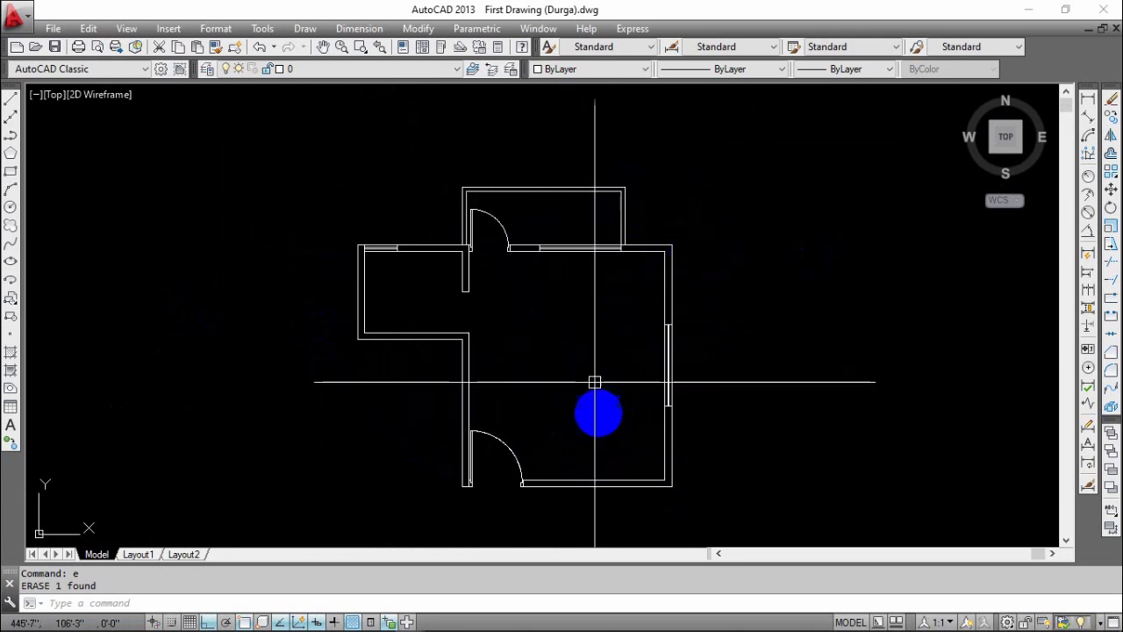
middle_click_drag(609, 426, 612, 445)
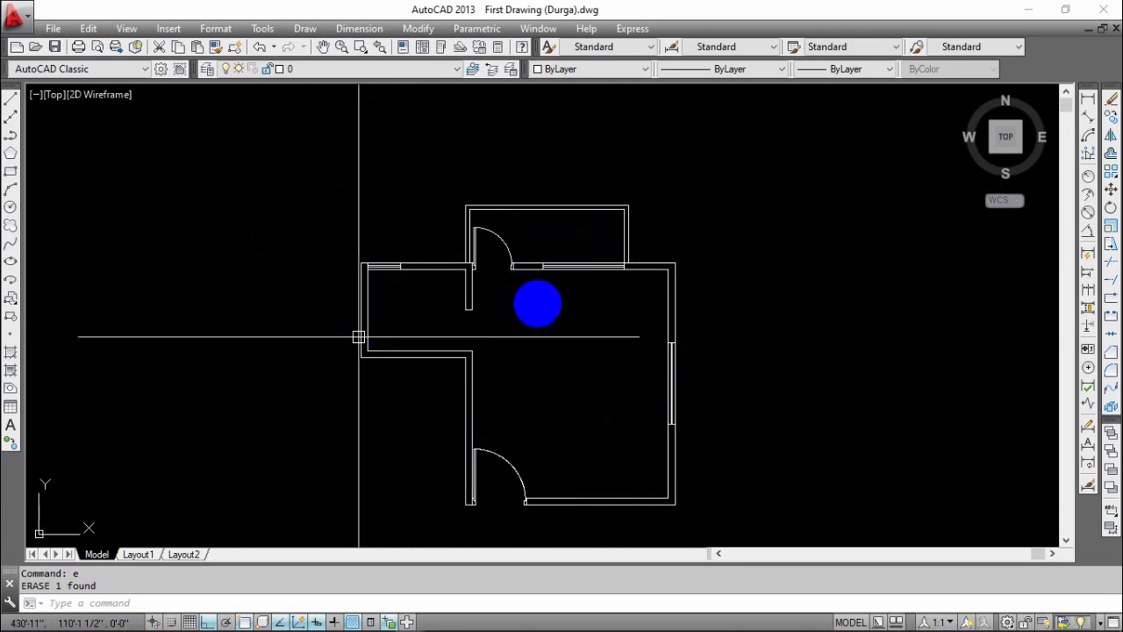
scroll(667, 386, "up", 2)
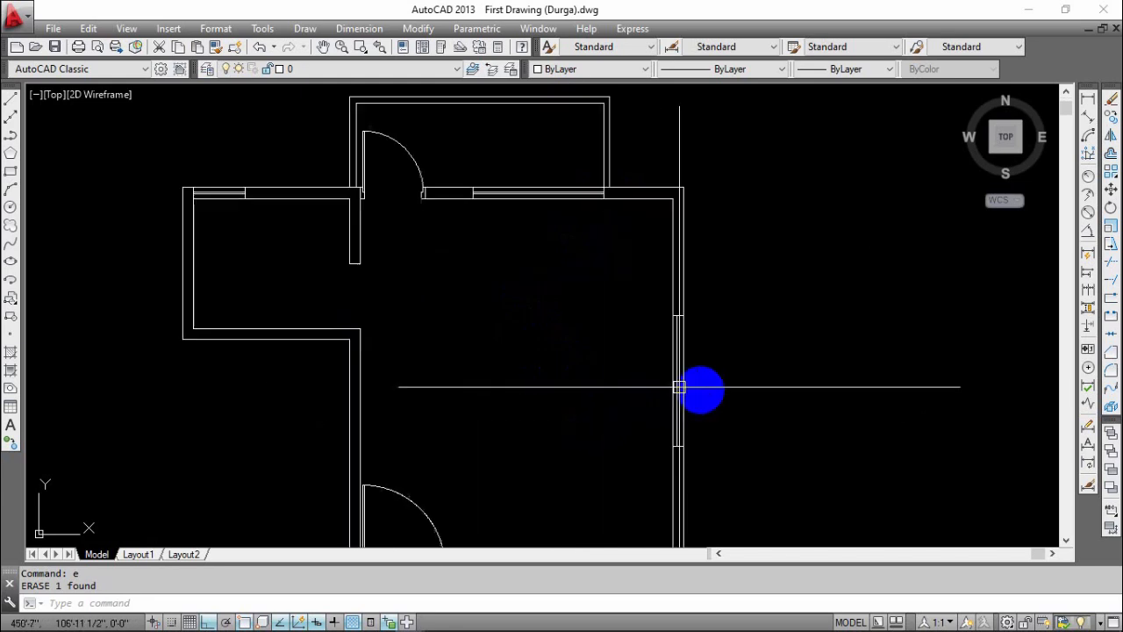
middle_click_drag(511, 340, 521, 335)
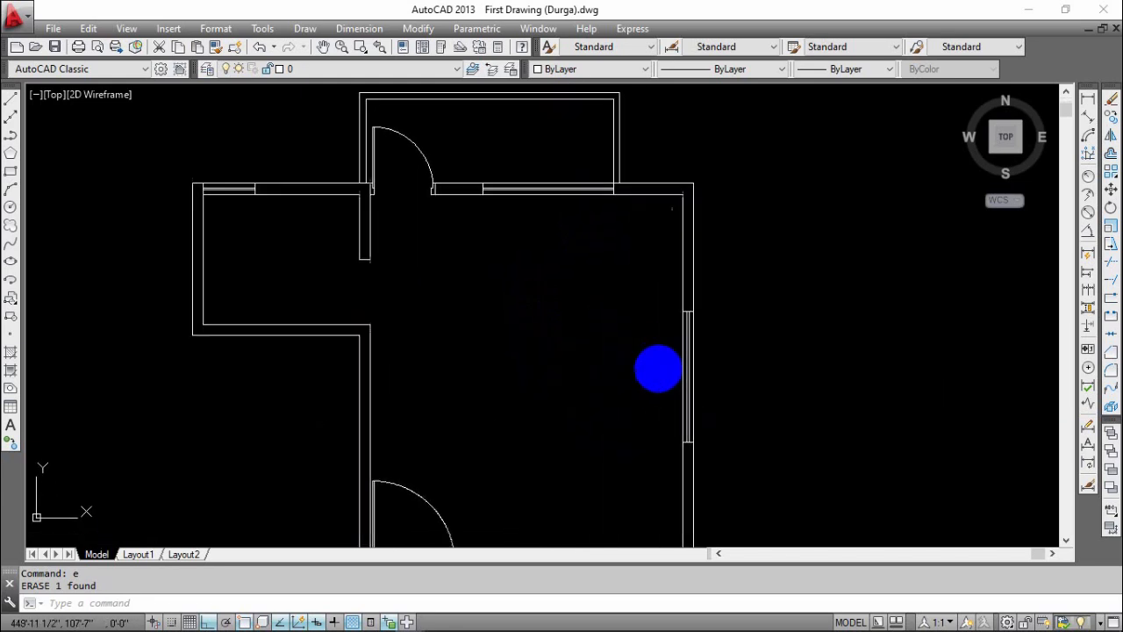
scroll(658, 367, "down", 2)
scroll(566, 388, "up", 2)
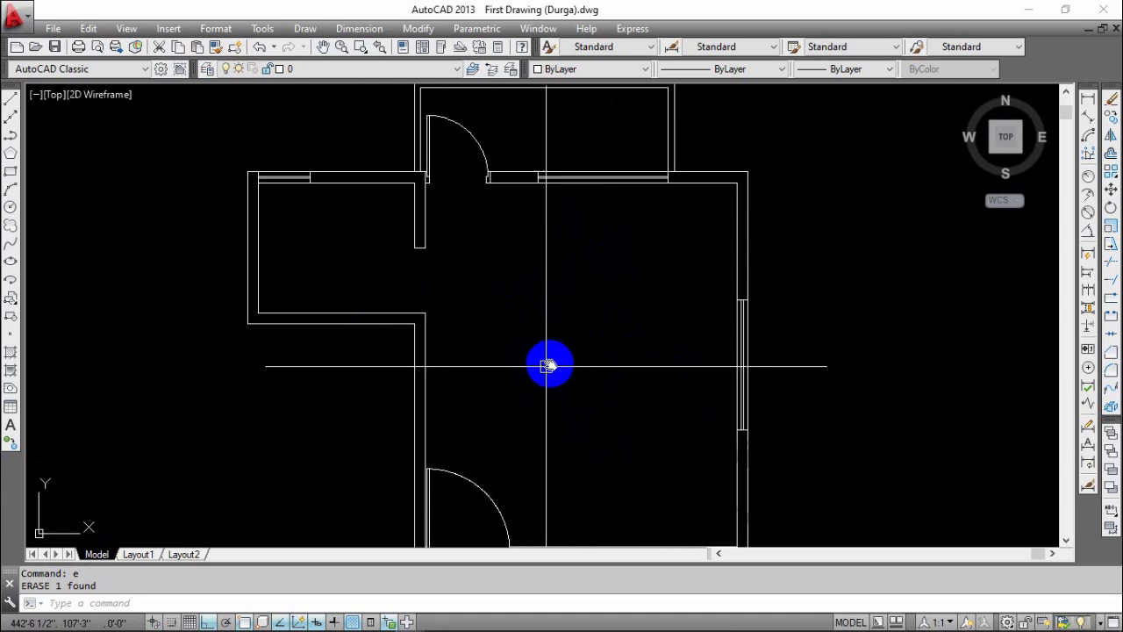
middle_click_drag(548, 367, 573, 487)
- Highlight the three windows in the plan's upper, right and upper-left walls, and clear the selection
left_click(637, 258)
left_click(612, 380)
middle_click_drag(664, 419, 563, 254)
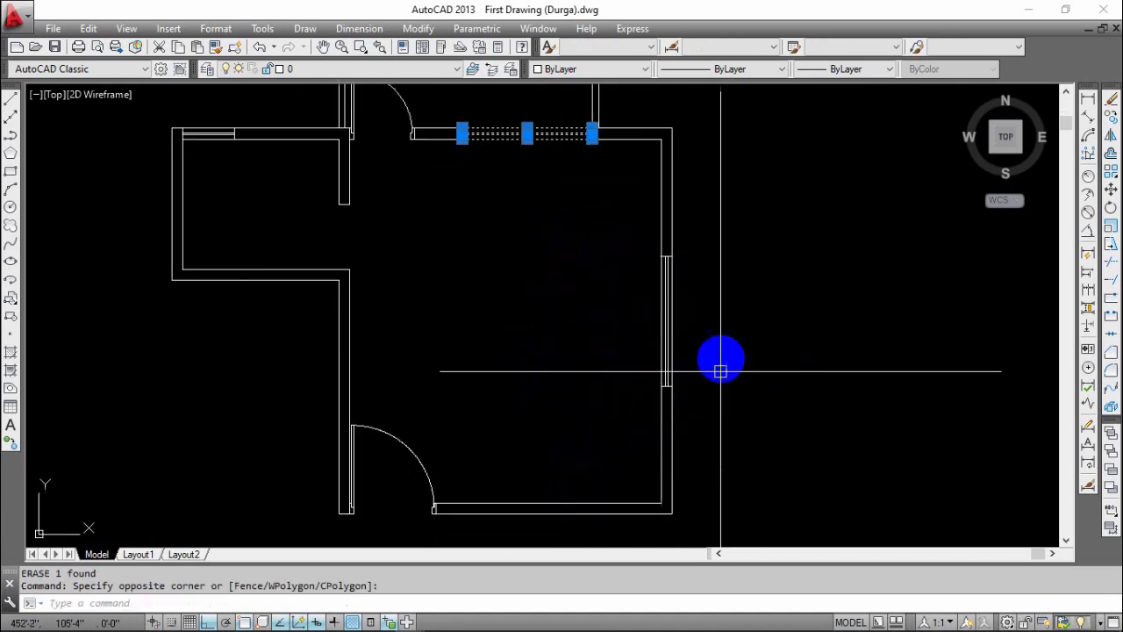
left_click(719, 367)
left_click(590, 334)
middle_click_drag(582, 366, 602, 462)
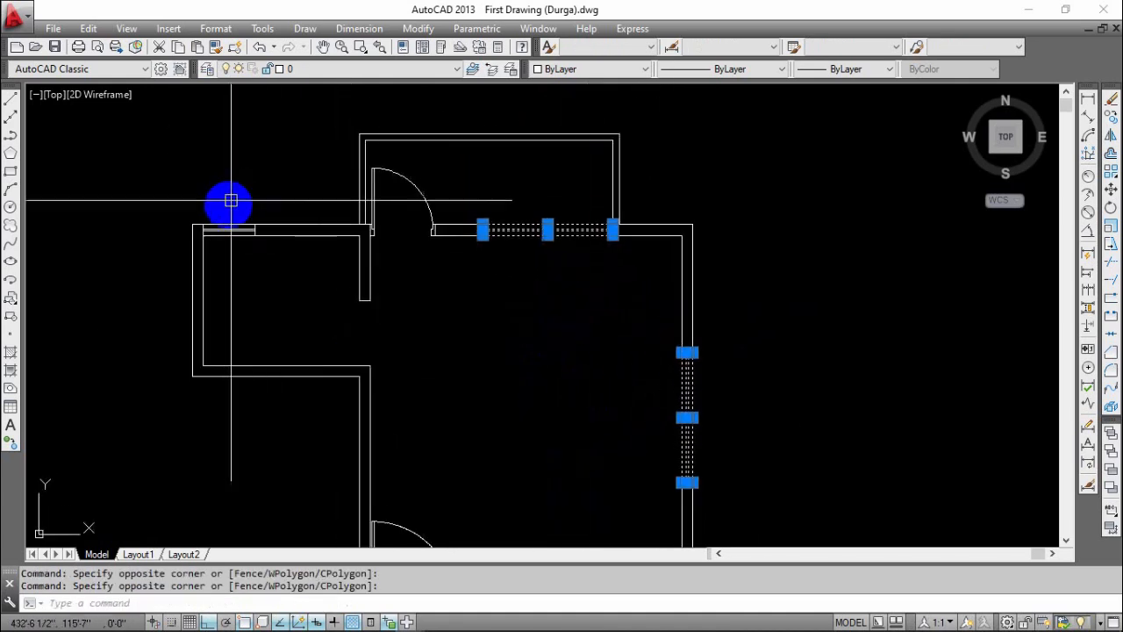
left_click(229, 204)
left_click(215, 281)
middle_click_drag(543, 359, 571, 302)
key("Escape")
- Highlight the upper room's right wall lines and the upper door's swing arc, and clear the selection
middle_click_drag(732, 381, 754, 301)
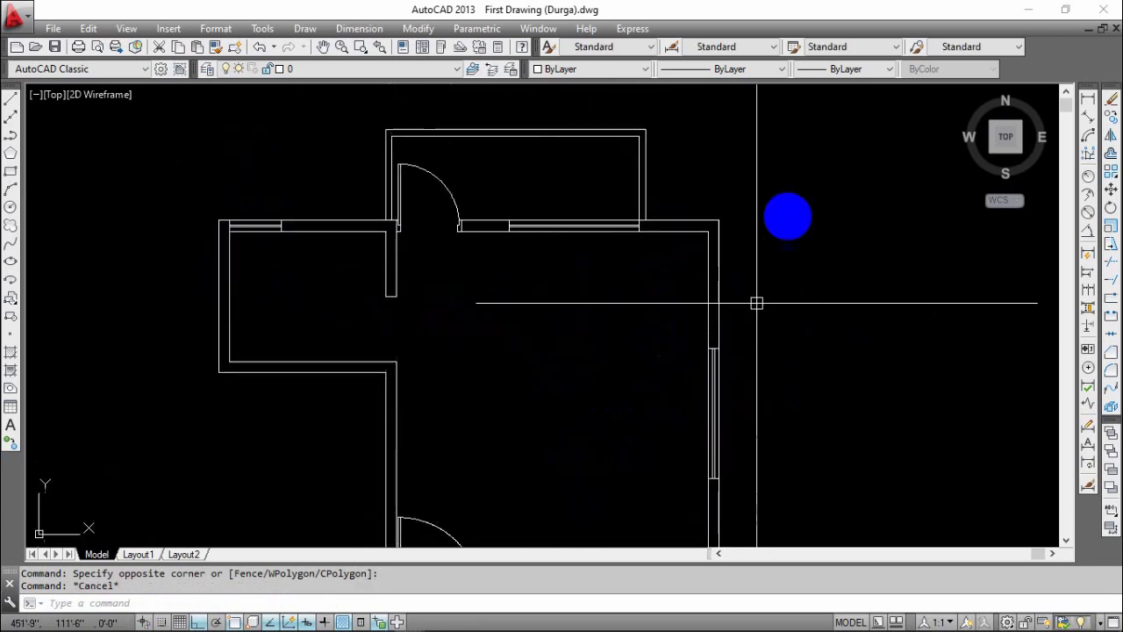
left_click(690, 245)
left_click(644, 296)
middle_click_drag(644, 296, 687, 196)
left_click(582, 206)
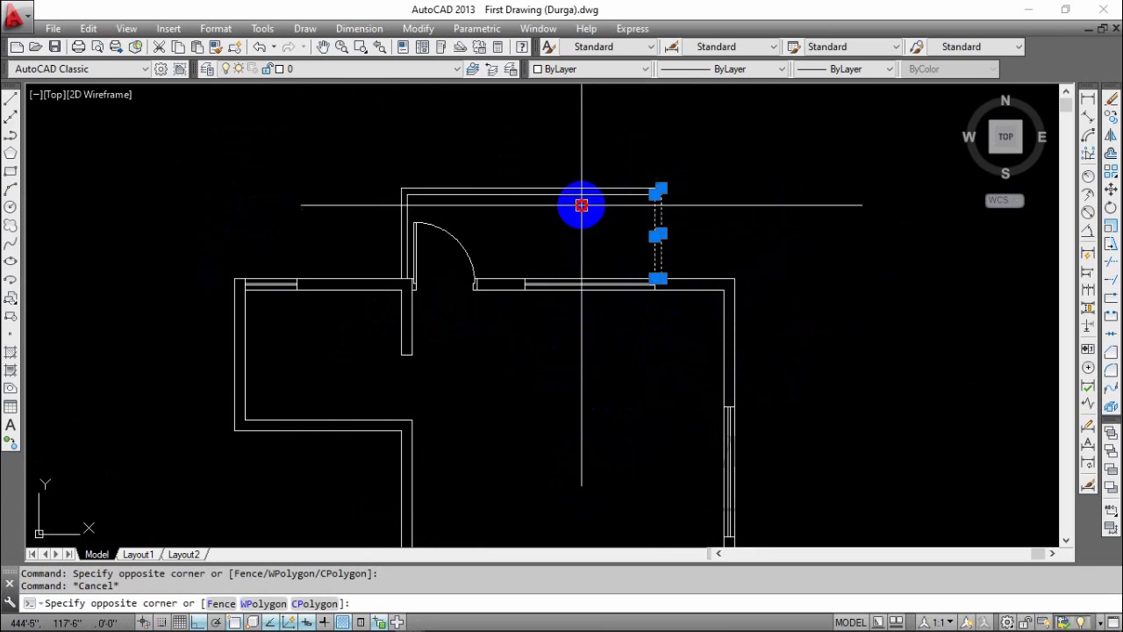
left_click(612, 363)
middle_click_drag(645, 507, 720, 384)
middle_click_drag(529, 130, 567, 255)
left_click(567, 255)
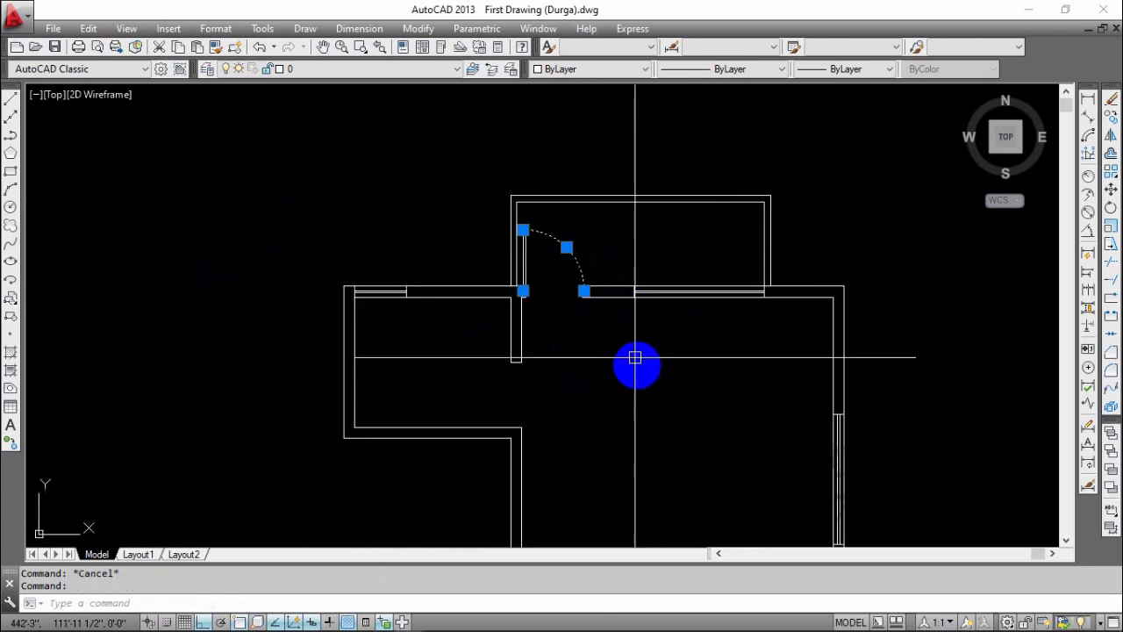
key("Escape")
- Examine the wall and window lines to the right of the upper door, leaving nothing selected
middle_click_drag(603, 355, 538, 306)
middle_click_drag(615, 413, 575, 402)
scroll(570, 399, "down", 2)
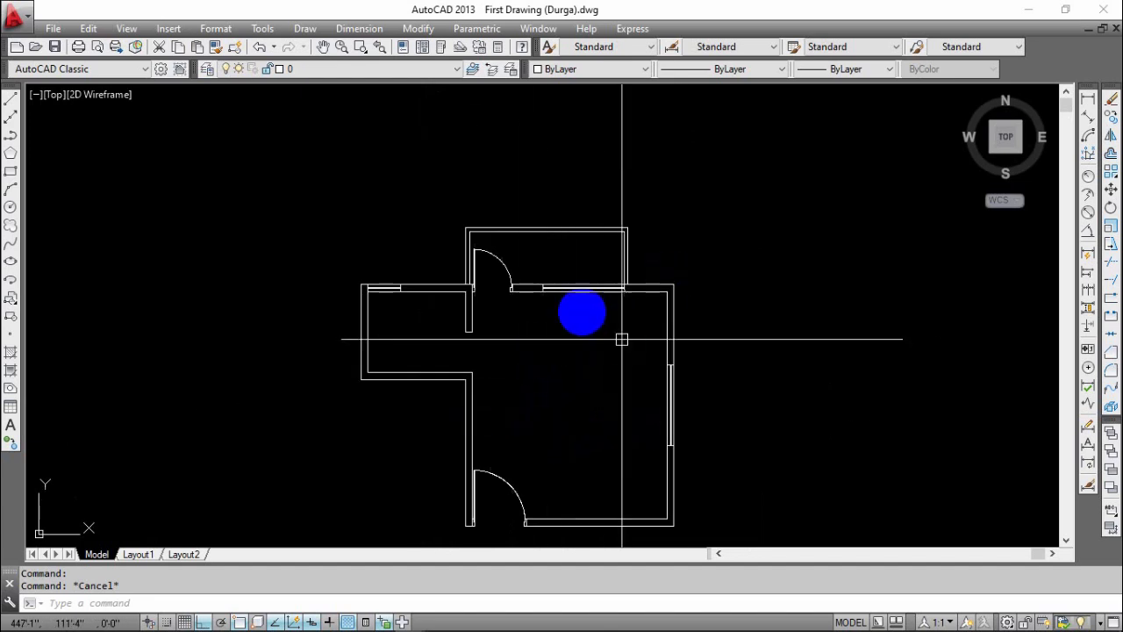
scroll(581, 303, "up", 6)
left_click(581, 294)
key("Escape")
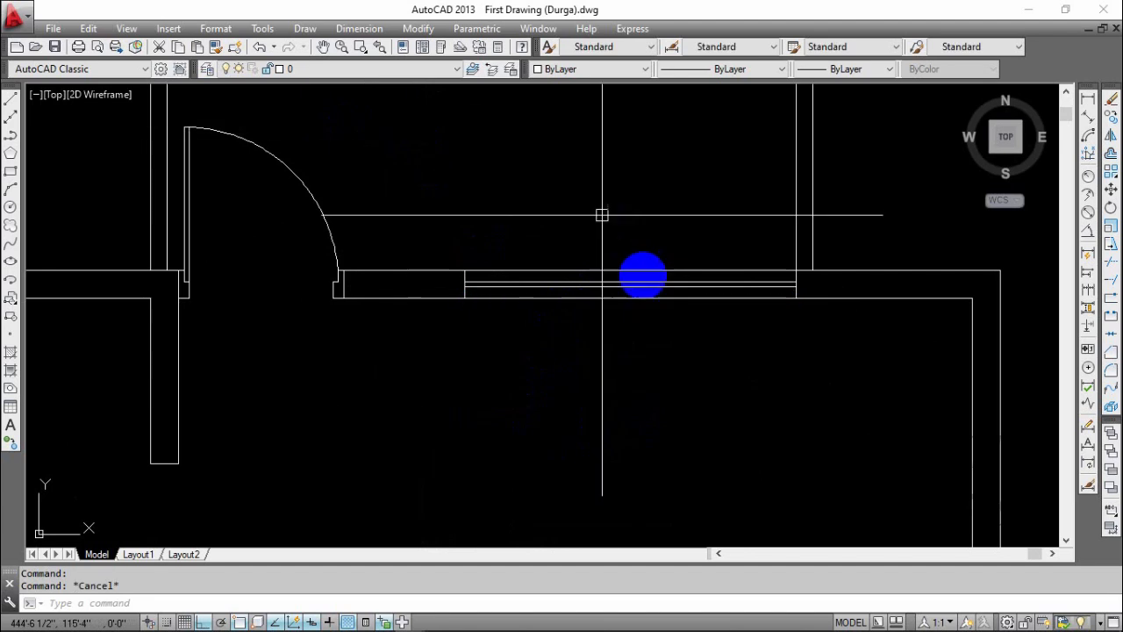
left_click(603, 297)
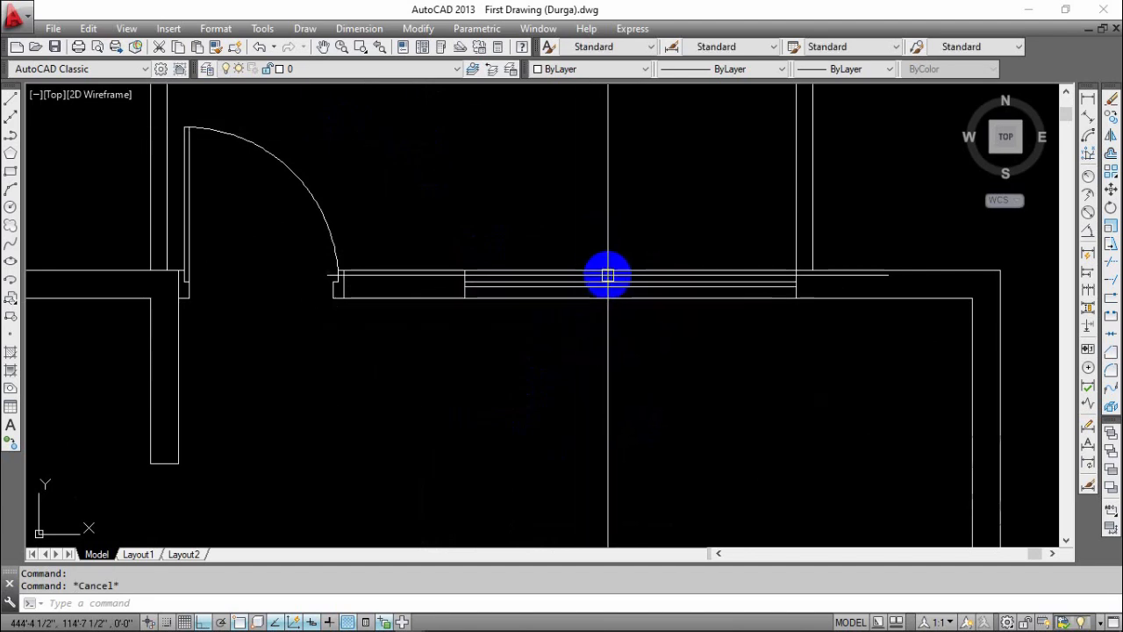
left_click(607, 275)
key("Escape")
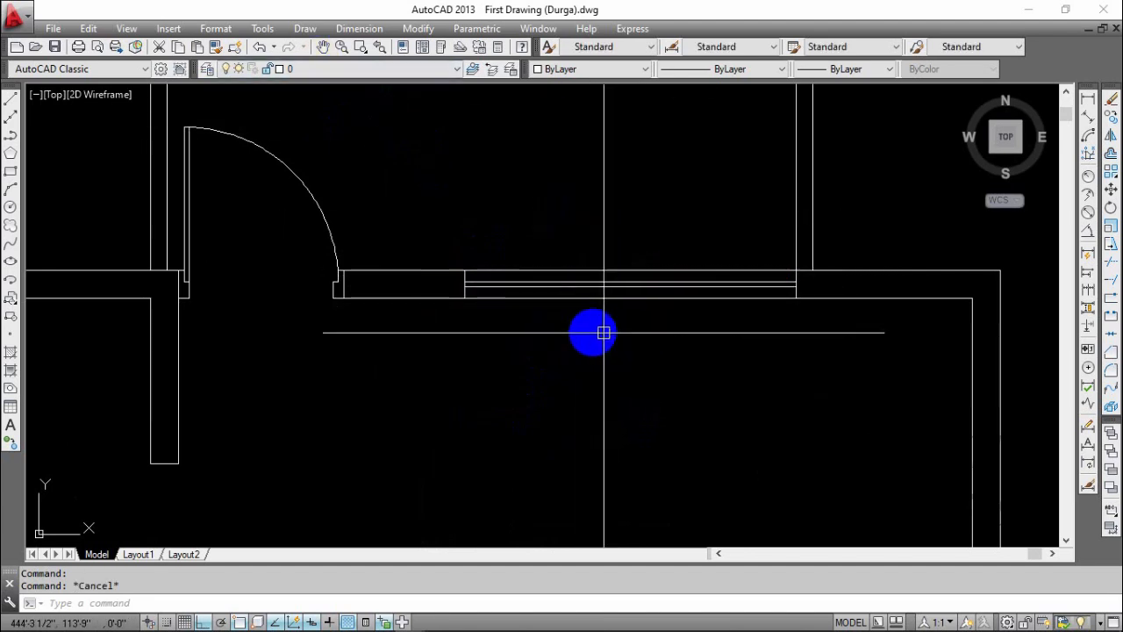
- Open the Layer Properties Manager with the LAYER command to show the drawing's layers
middle_click_drag(574, 377, 657, 451)
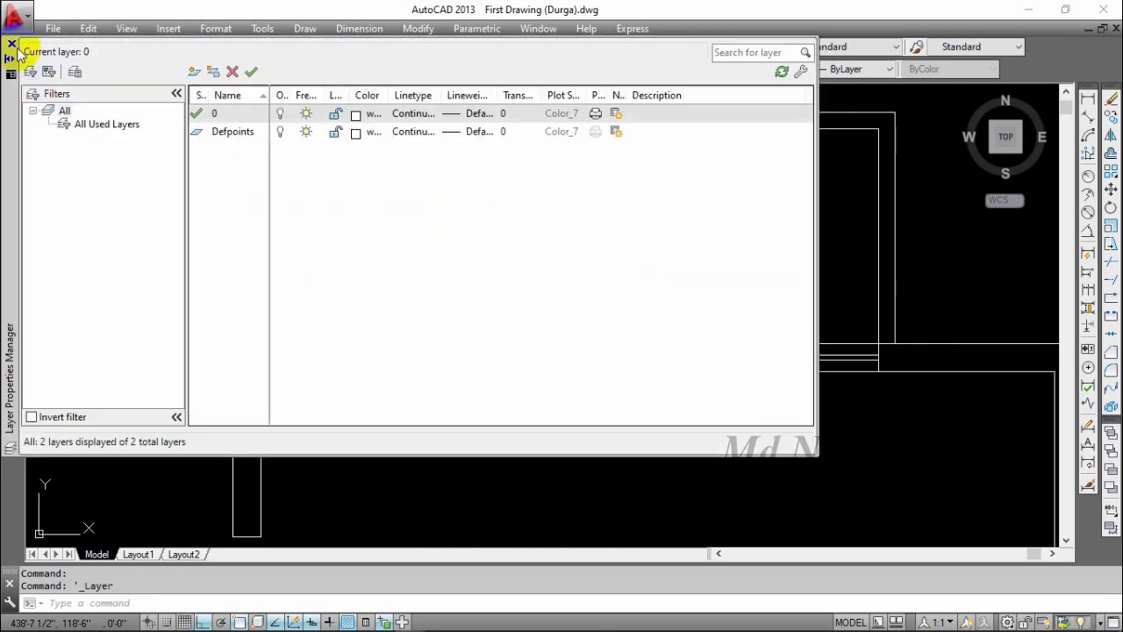
left_click(11, 44)
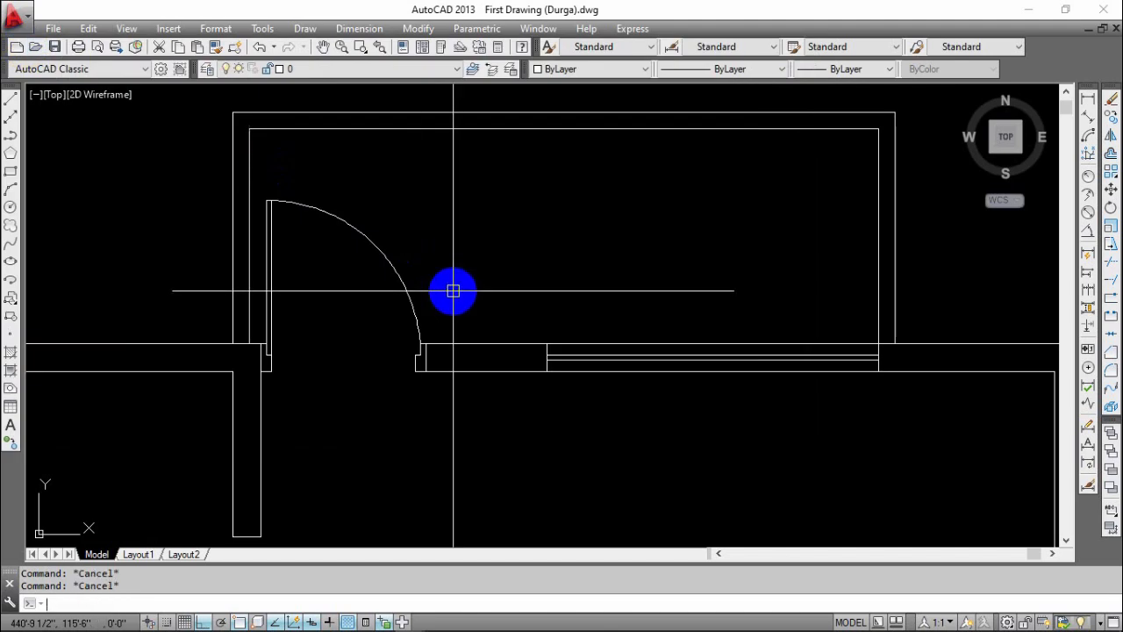
key("Return")
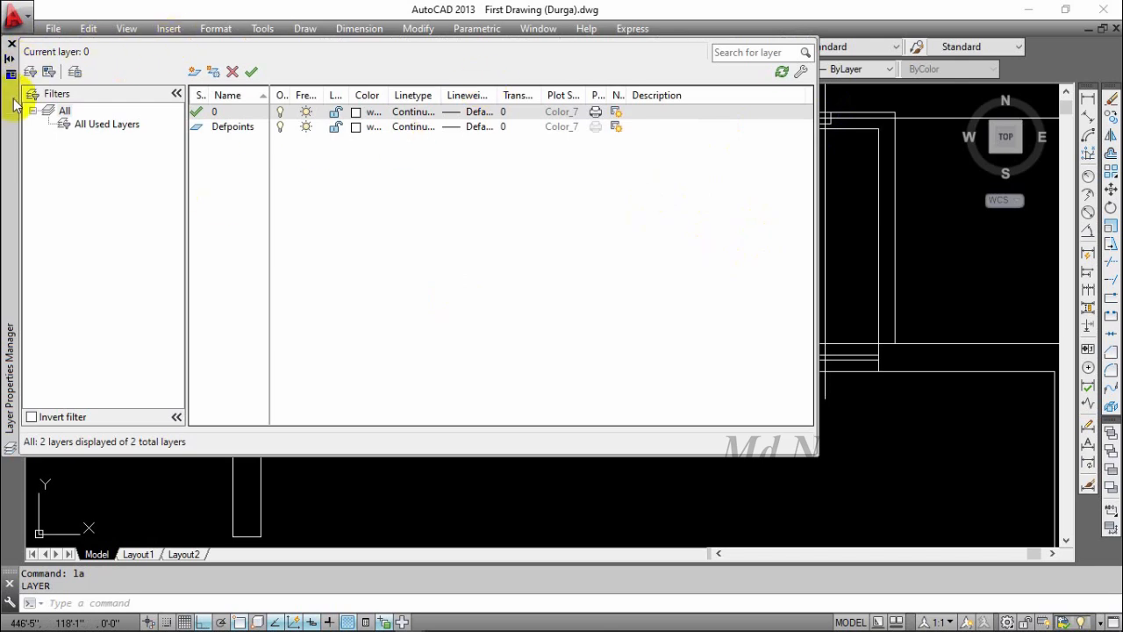
- Move the Layer Properties Manager clear of the window's edge and create seven new layers
mouse_move(15, 103)
left_mouse_down()
mouse_move(50, 163)
mouse_move(76, 170)
mouse_move(33, 140)
left_mouse_up()
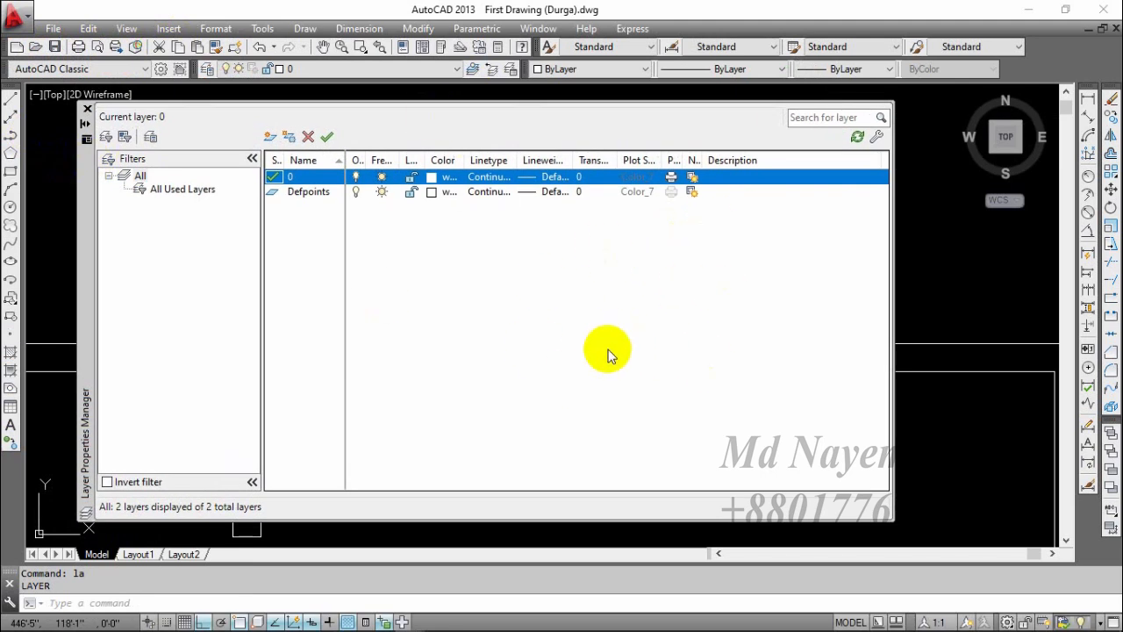
left_click(268, 138)
left_click(268, 138)
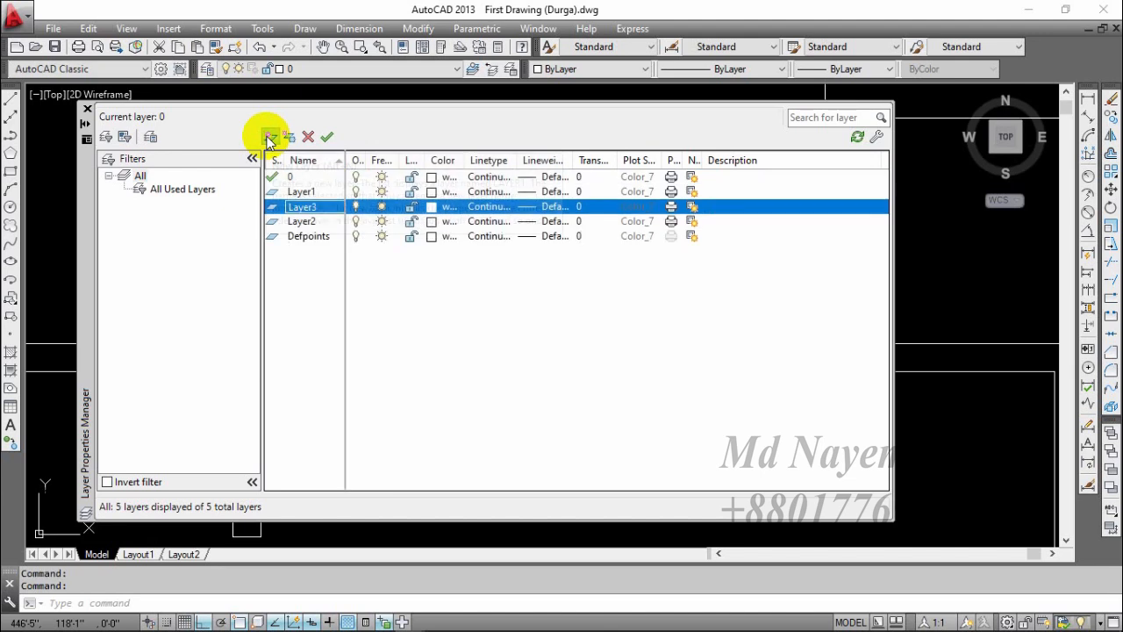
left_click(267, 137)
left_click(268, 138)
left_click(268, 138)
left_click(268, 137)
left_click(267, 138)
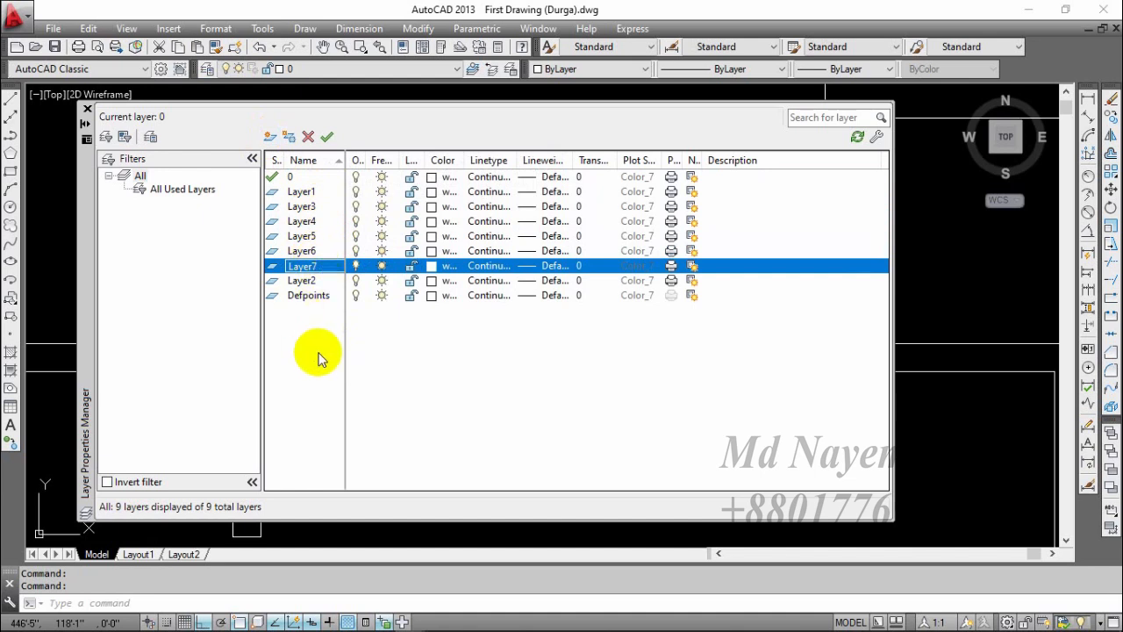
- Rename Layer1, Layer3, Layer4, Layer5 and Layer6 as Wall, Door, Window, Column and Ver
left_click(303, 193)
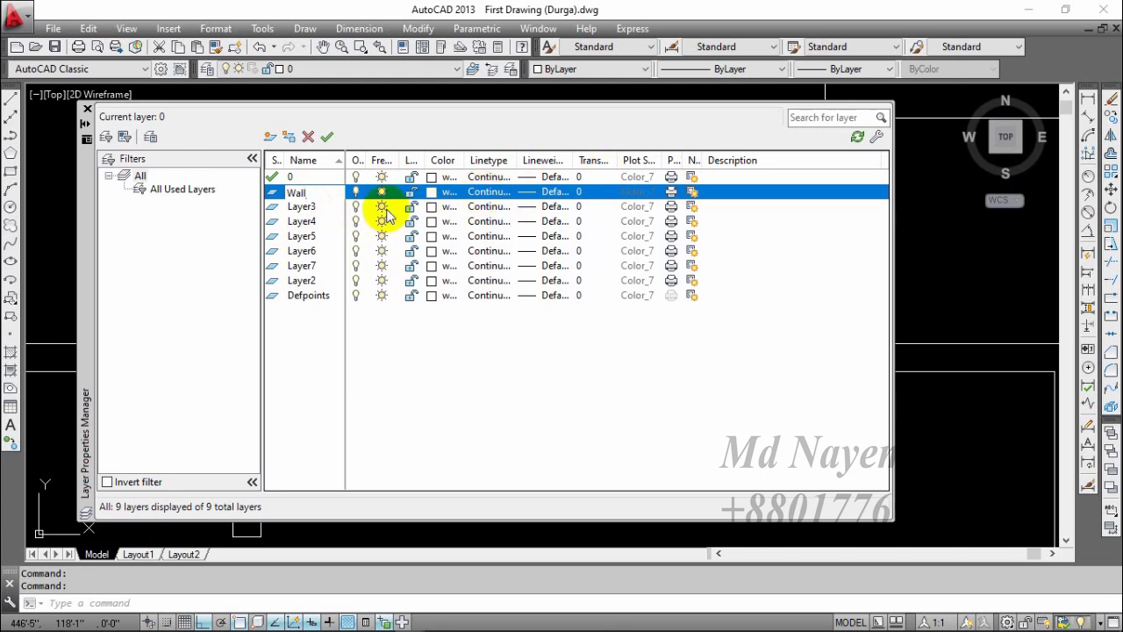
left_click(306, 209)
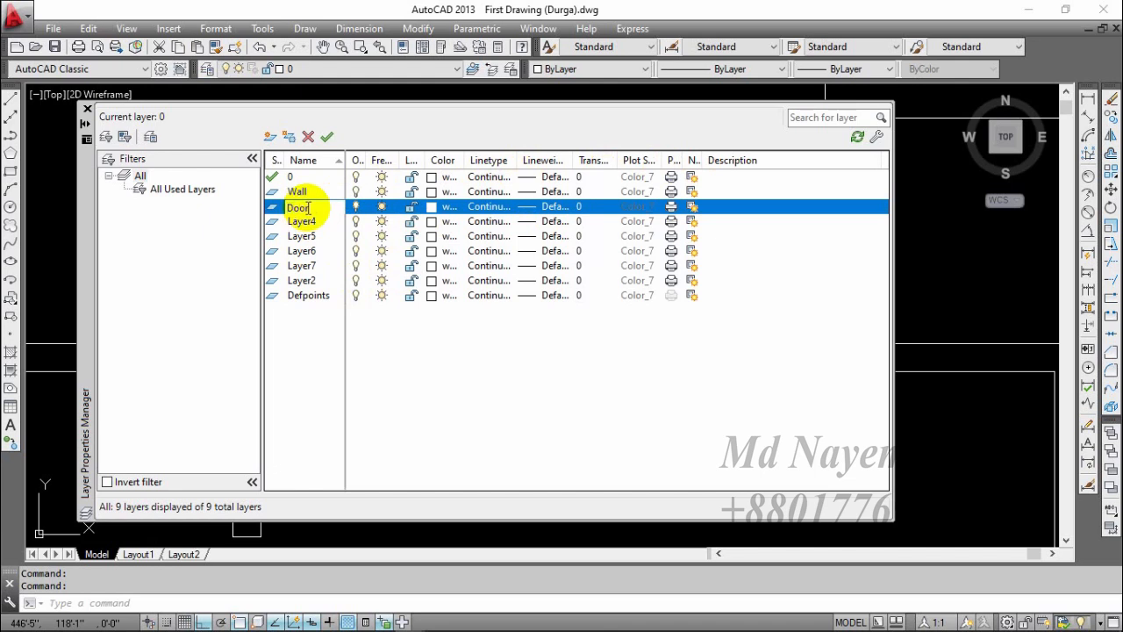
left_click(307, 224)
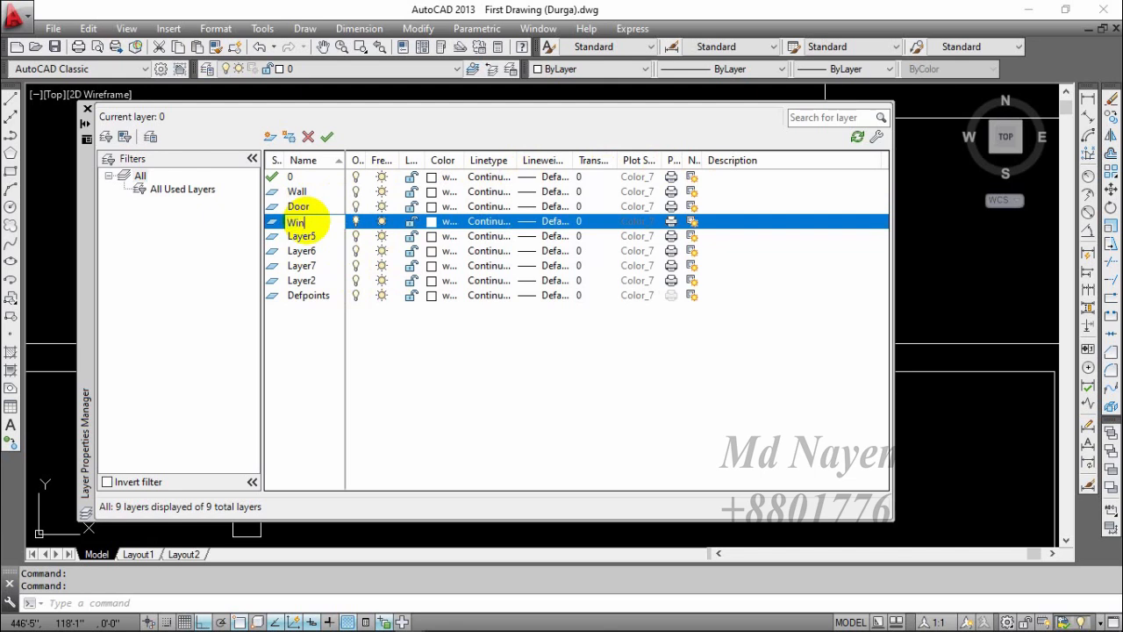
left_click(305, 237)
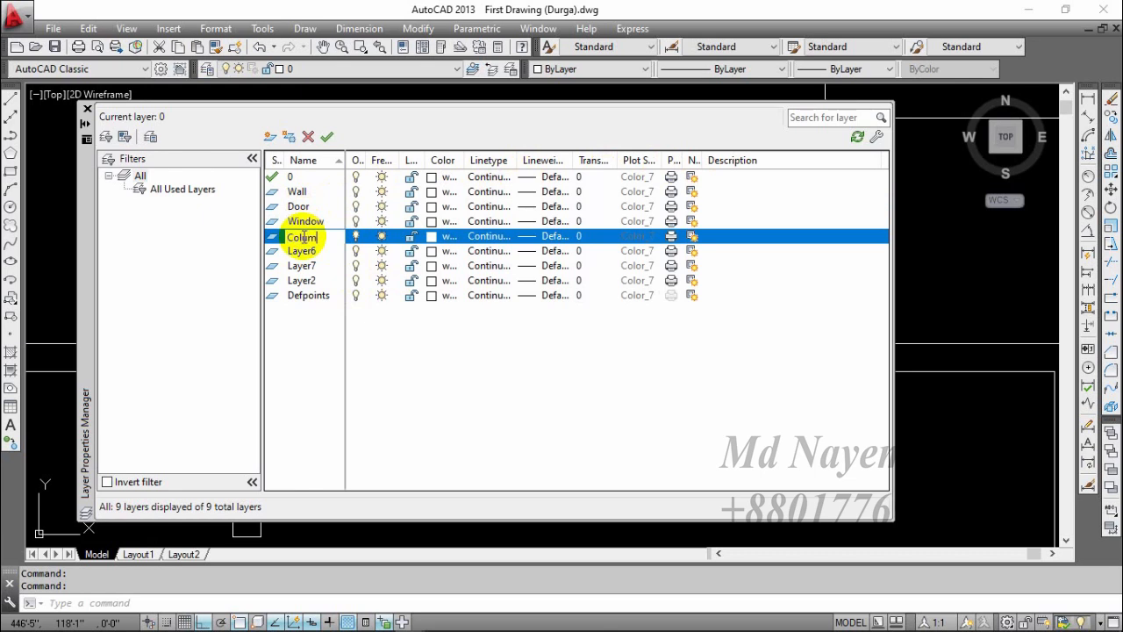
left_click(304, 251)
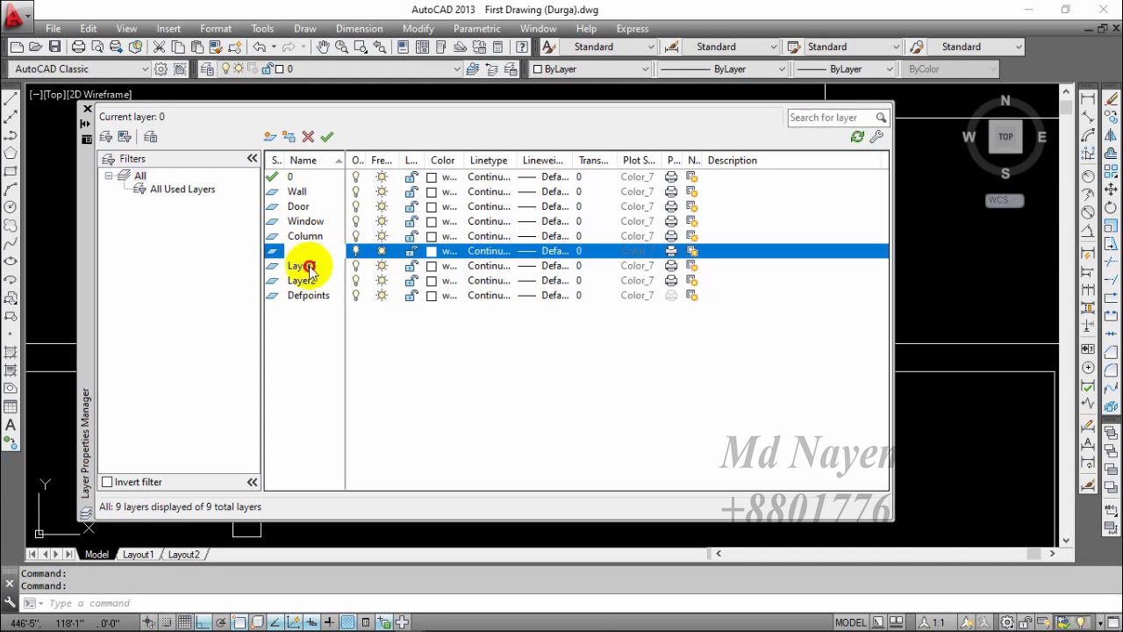
left_click(309, 266)
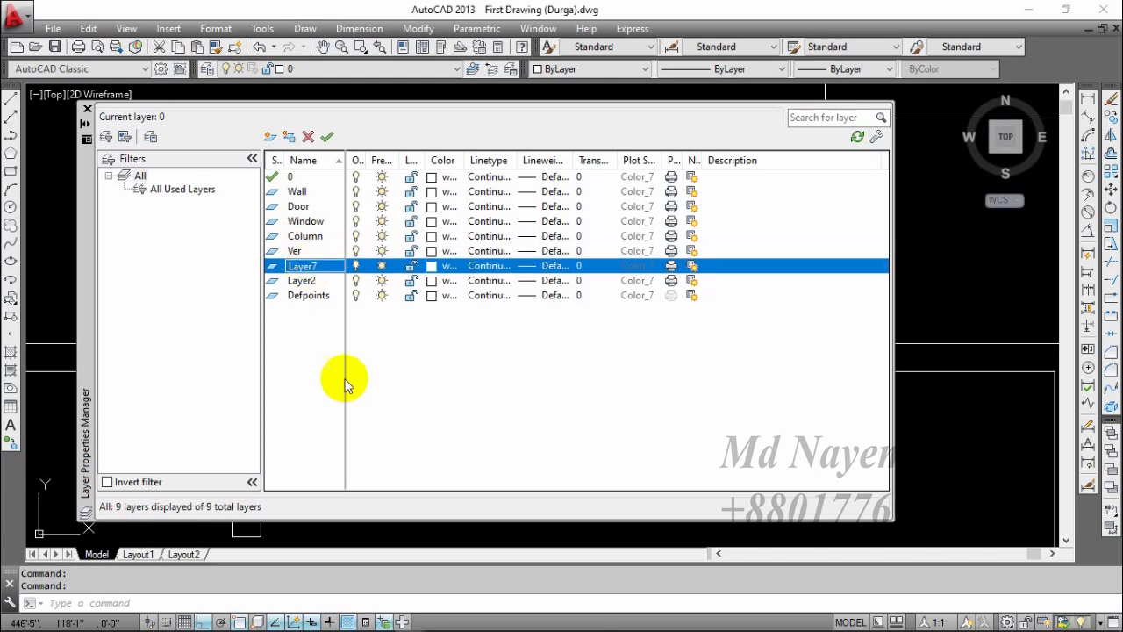
left_click(314, 252)
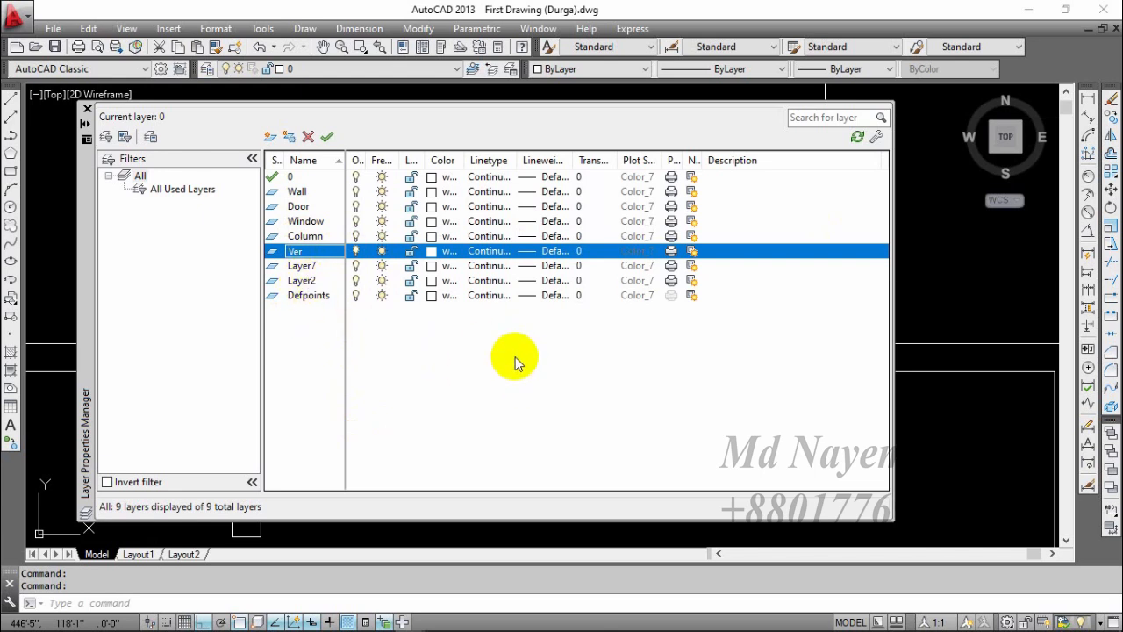
- Delete the two unneeded layers Layer7 and Layer2 from the layer list
left_click(306, 266)
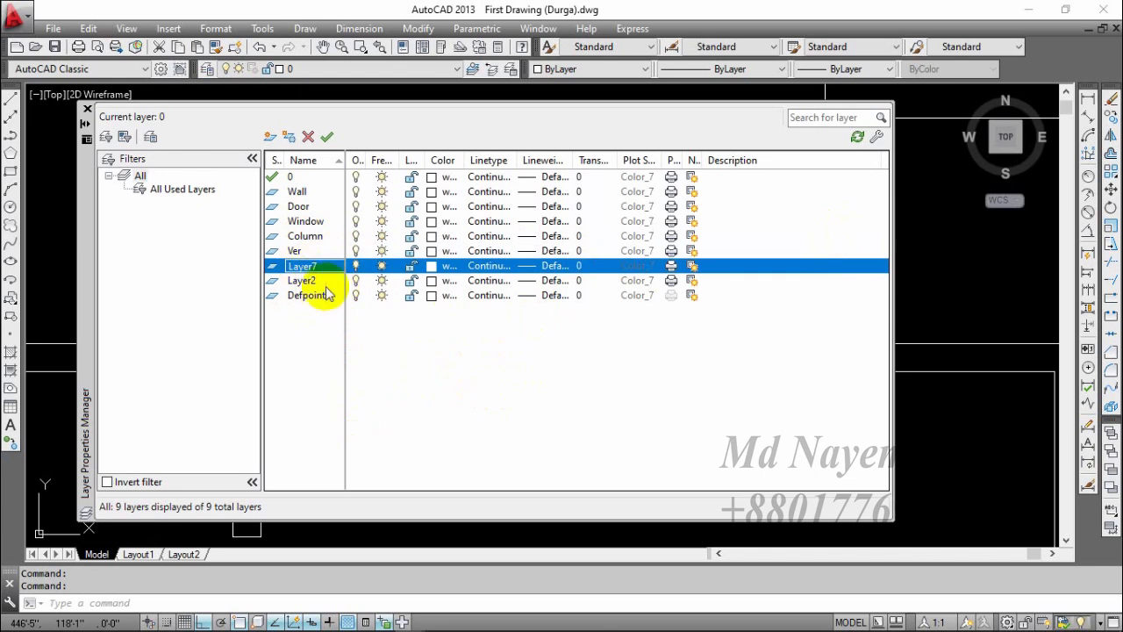
left_click(308, 137)
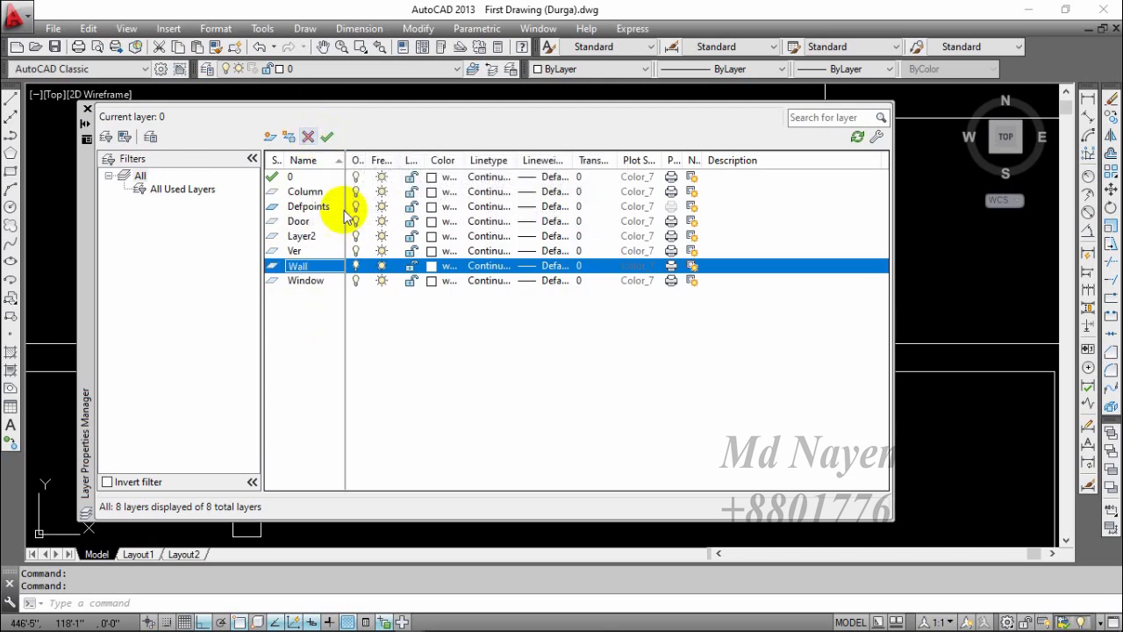
left_click(307, 237)
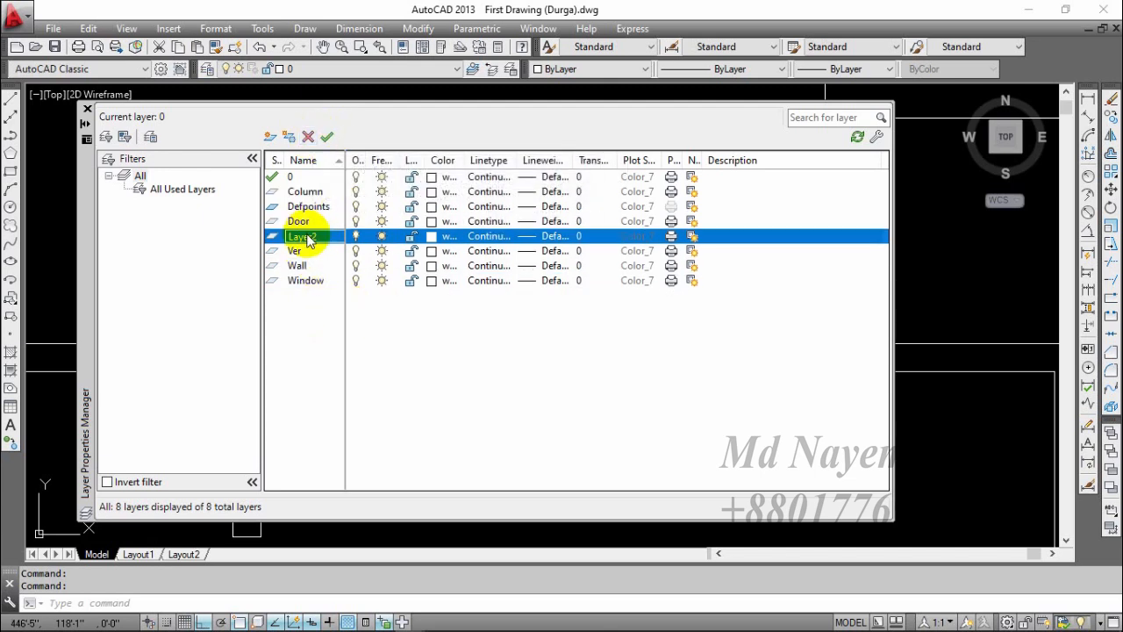
left_click(308, 138)
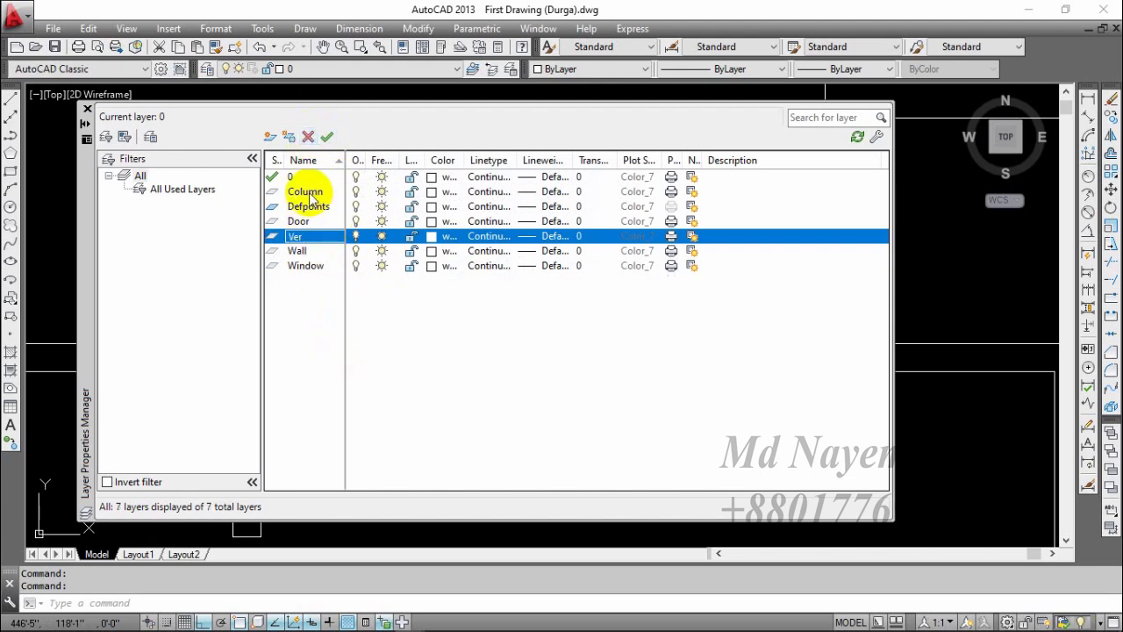
- Open the color selection for the Wall layer and look through its Index Color, True Color and Color Books palettes
left_click(303, 252)
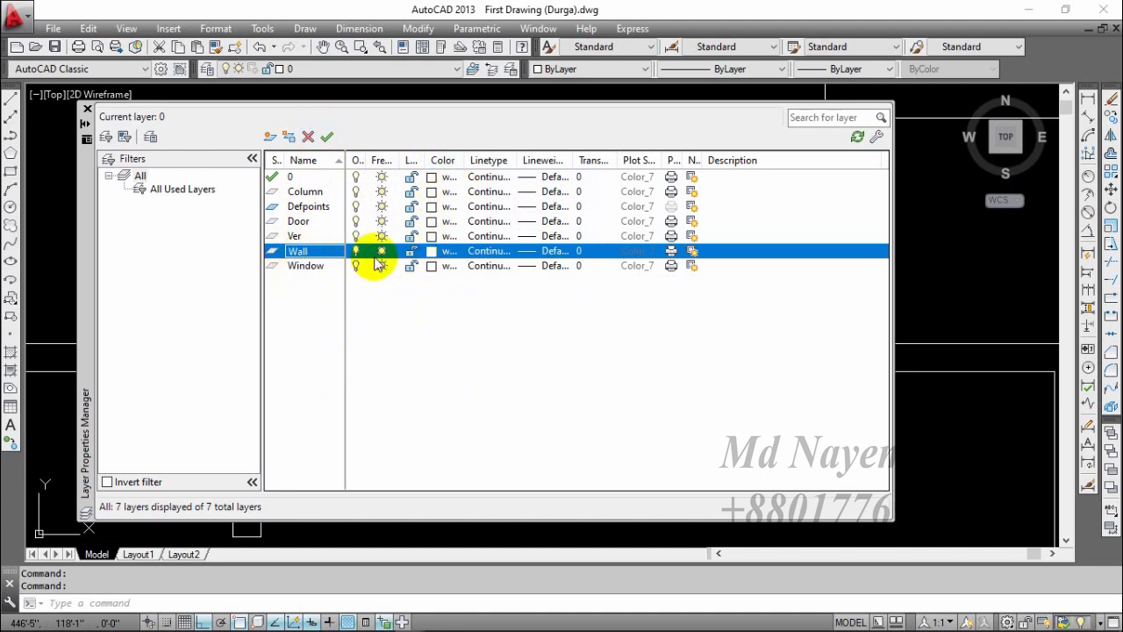
left_click(431, 252)
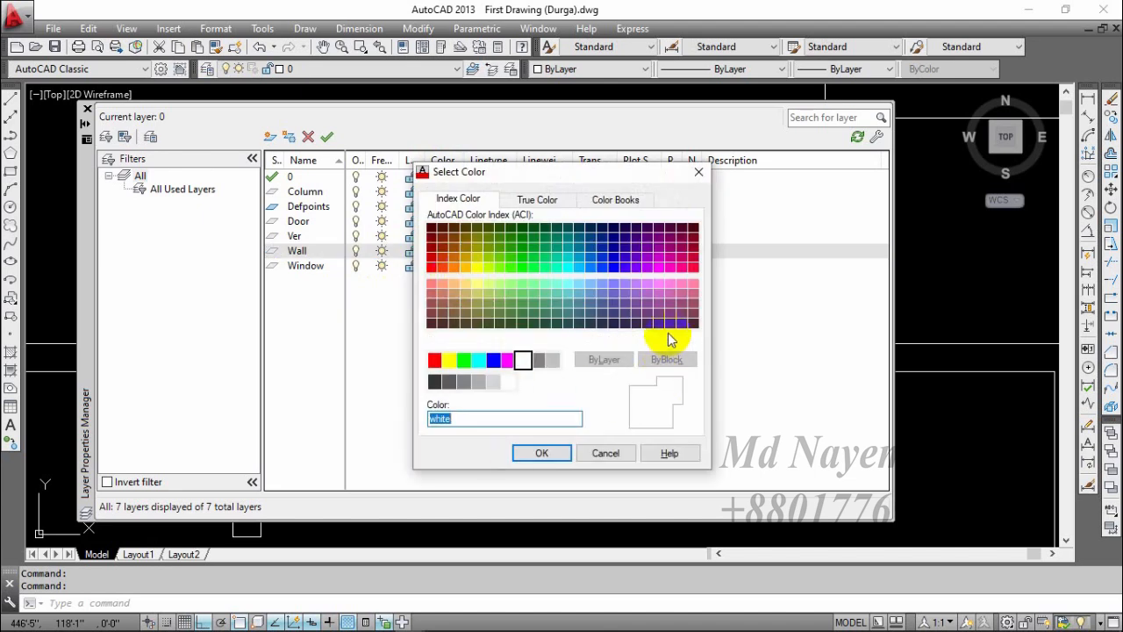
left_click(534, 197)
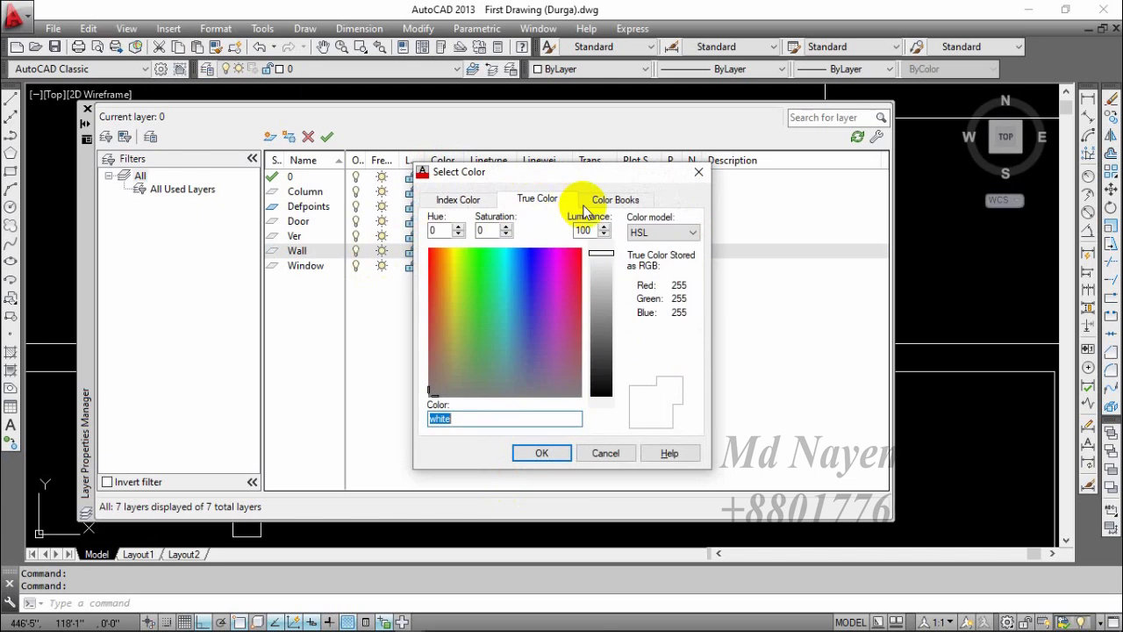
left_click(597, 199)
left_click(448, 202)
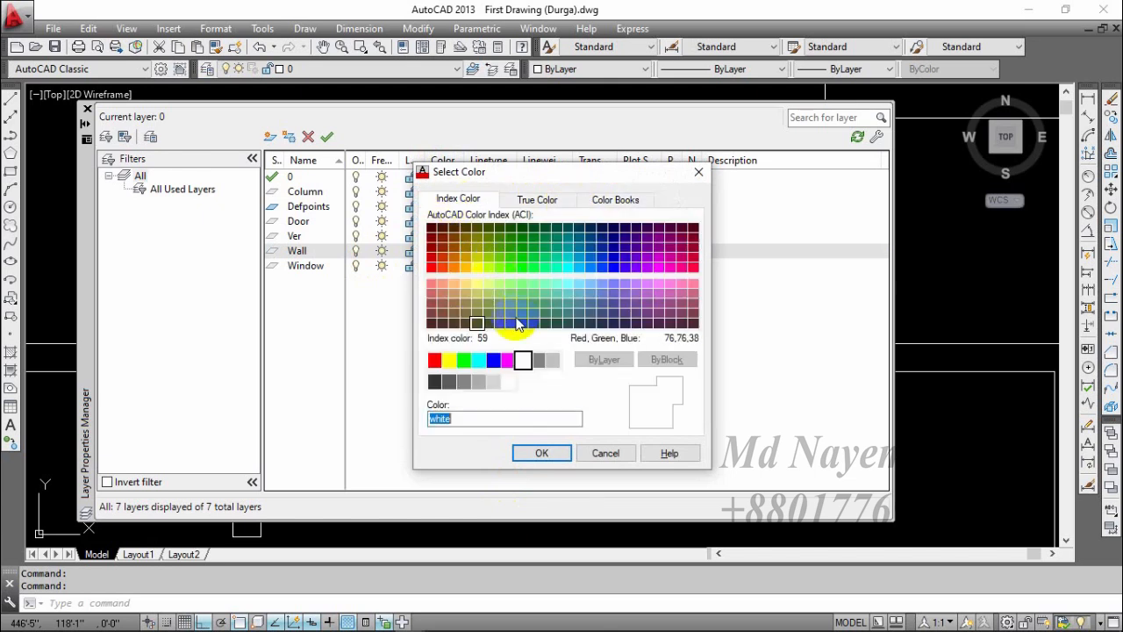
left_click(538, 199)
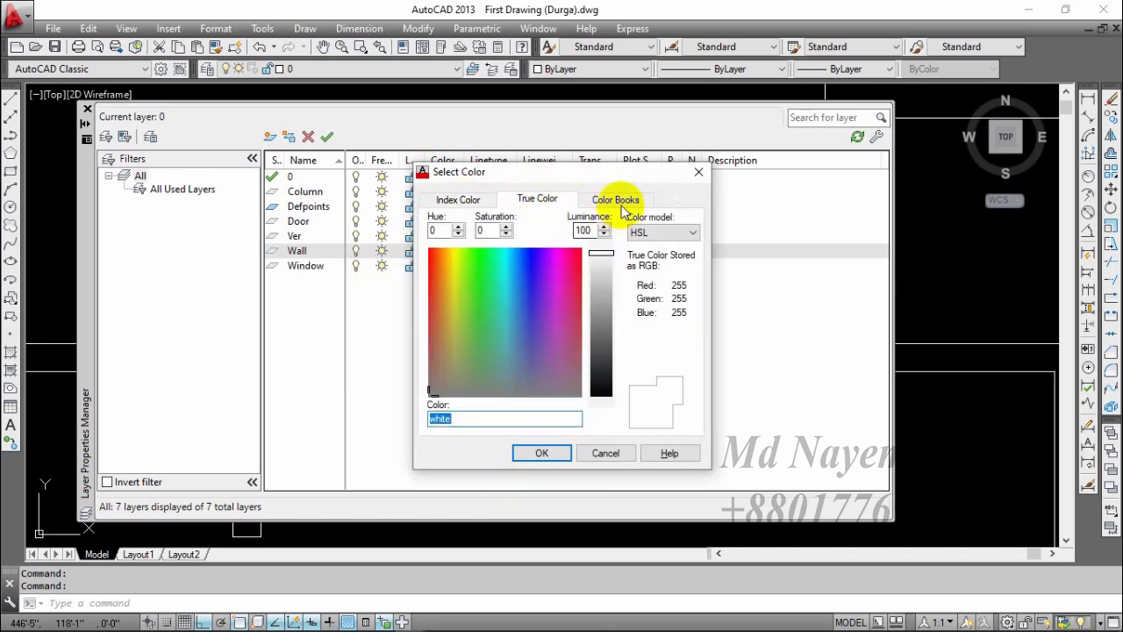
left_click(619, 200)
- Try DIC 6 and DIC 8 from the DIC COLOR GUIDE(R) book for the Wall layer and browse the book's other shades
left_click(559, 297)
left_click(553, 326)
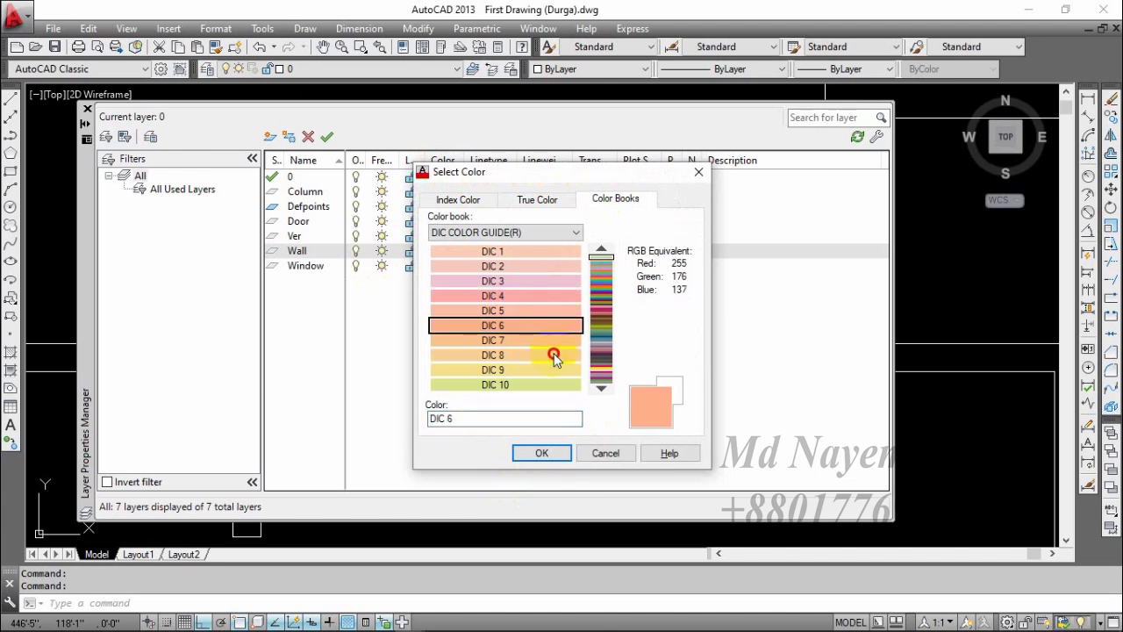
left_click(556, 354)
left_click(602, 321)
mouse_move(605, 304)
left_mouse_down()
mouse_move(602, 286)
mouse_move(602, 323)
left_mouse_up()
left_click(602, 309)
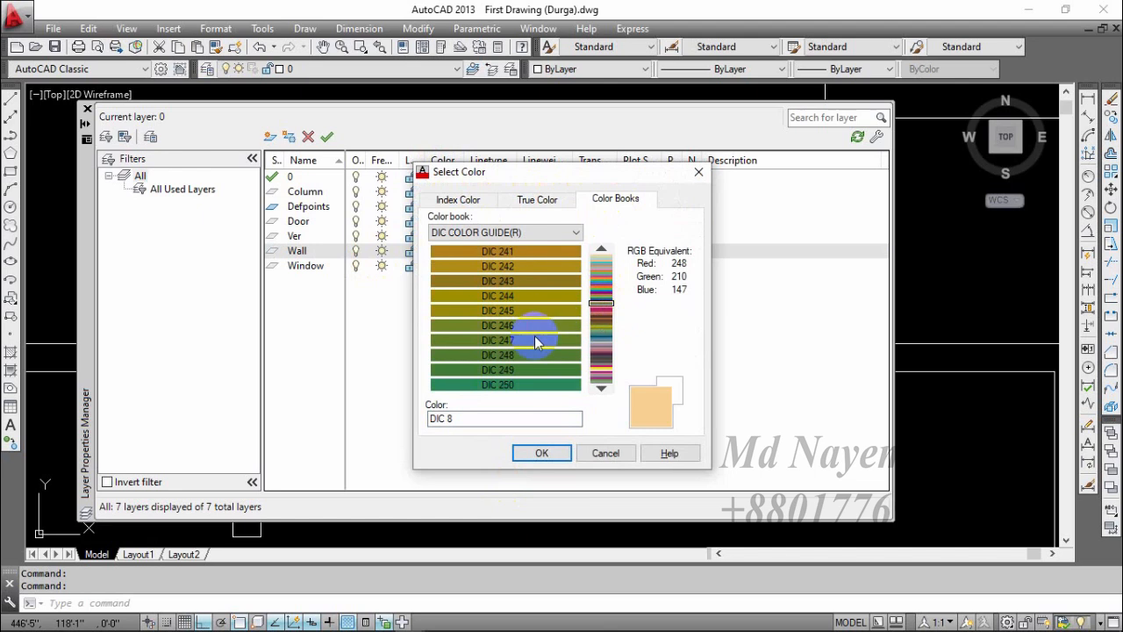
- Return to the AutoCAD Color Index and try colors 14, 255 and white for the Wall layer
left_click(458, 199)
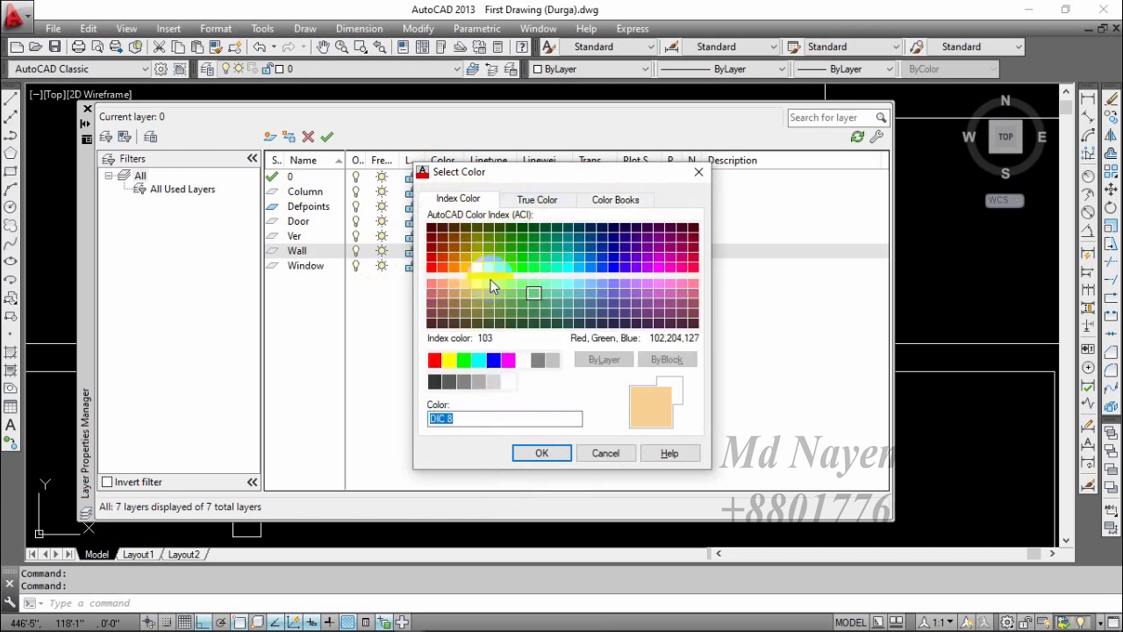
left_click(432, 247)
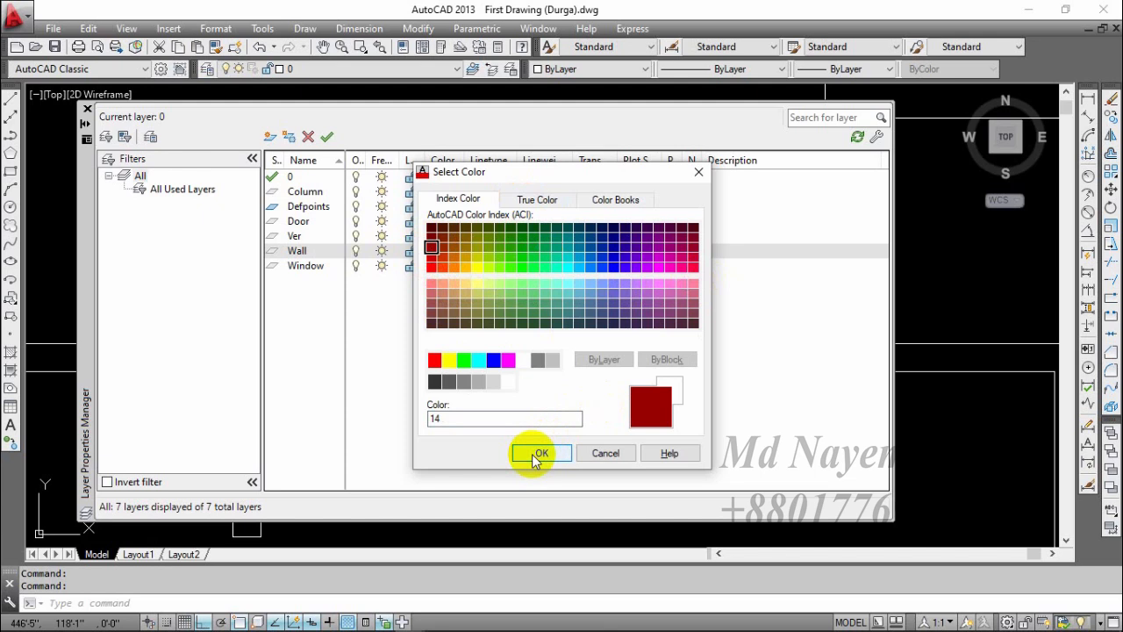
left_click(508, 382)
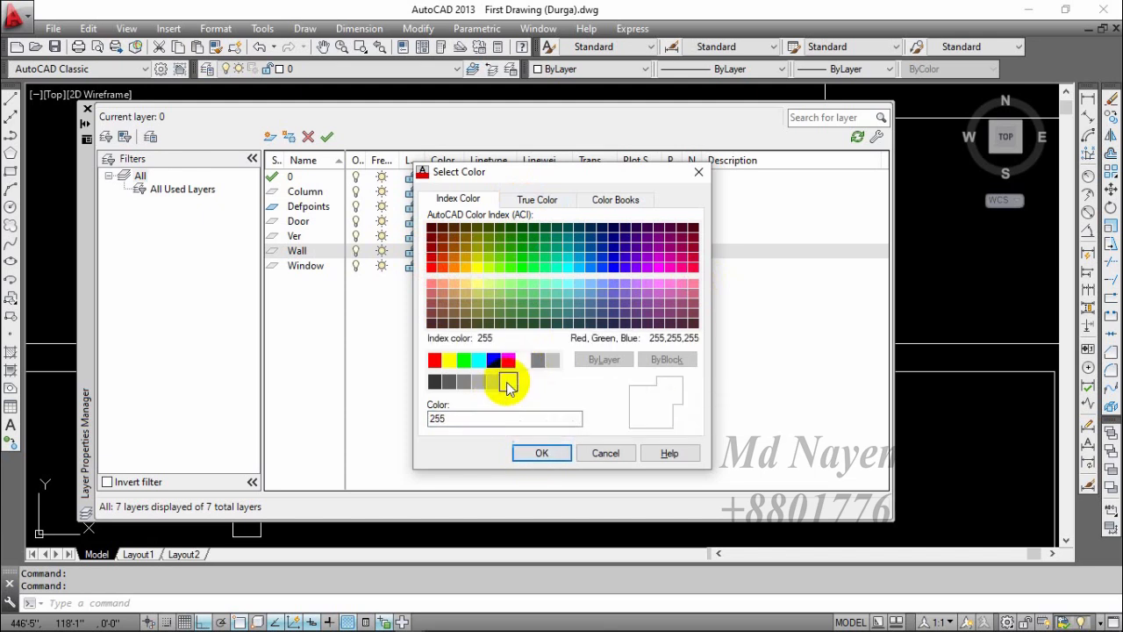
left_click(523, 360)
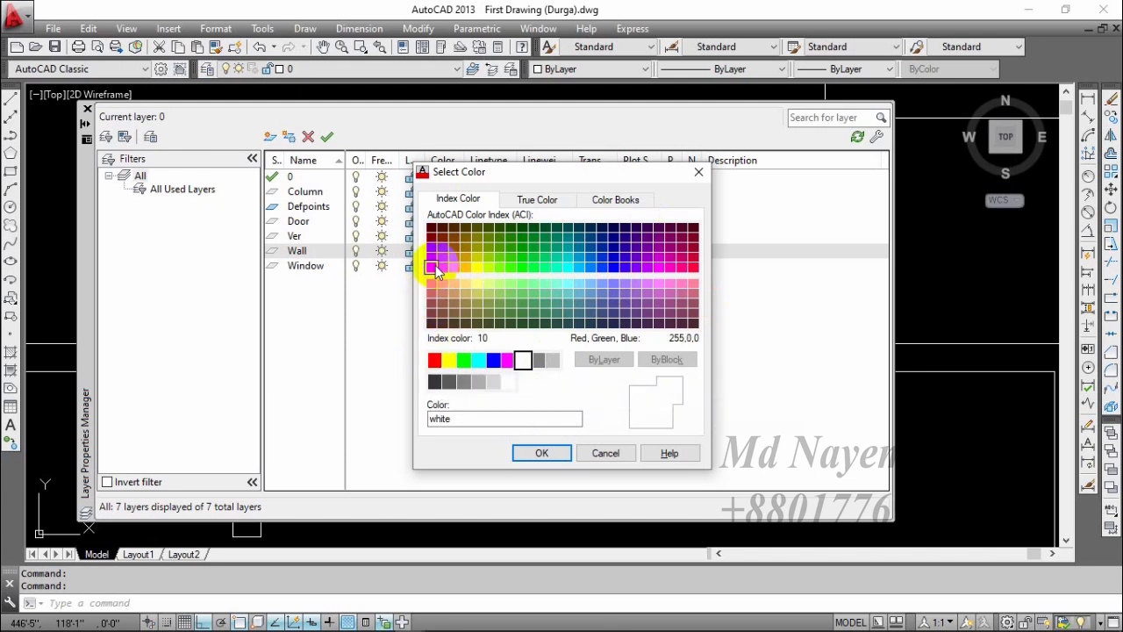
- Try index color 10, several grey shades including 251, and red as the Wall layer's color
left_click(467, 418)
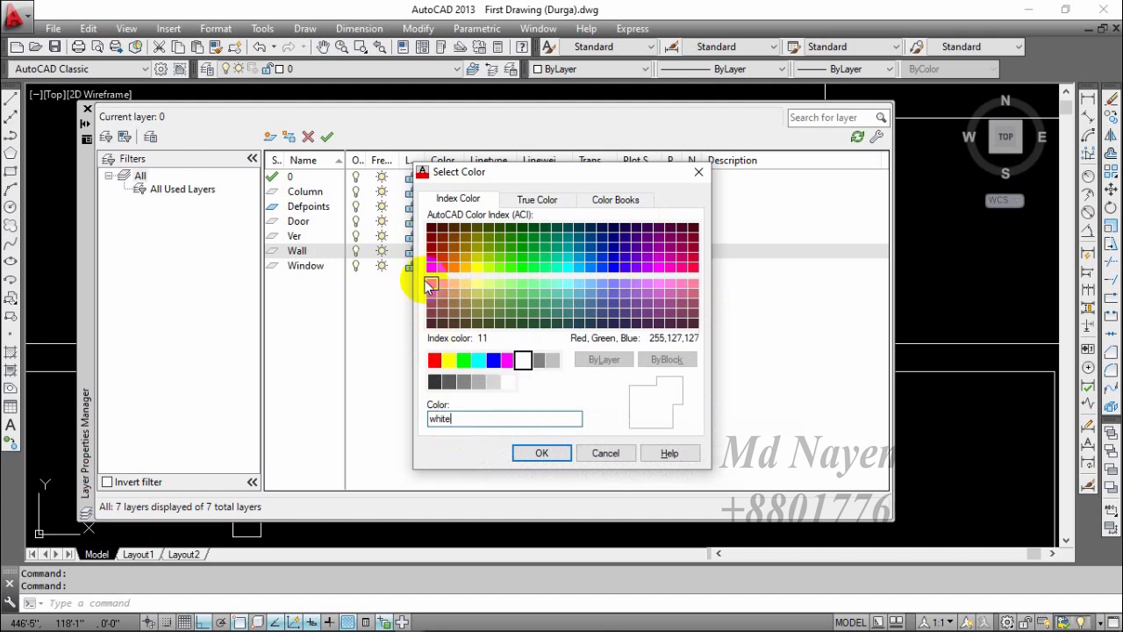
left_click(435, 361)
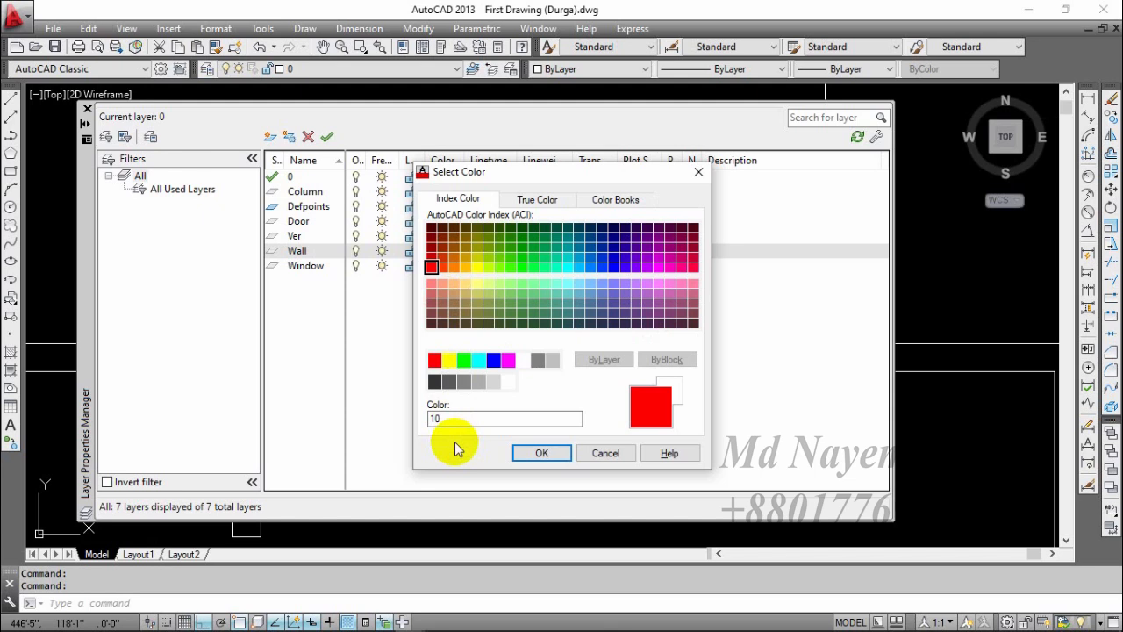
left_click(435, 381)
left_click(449, 381)
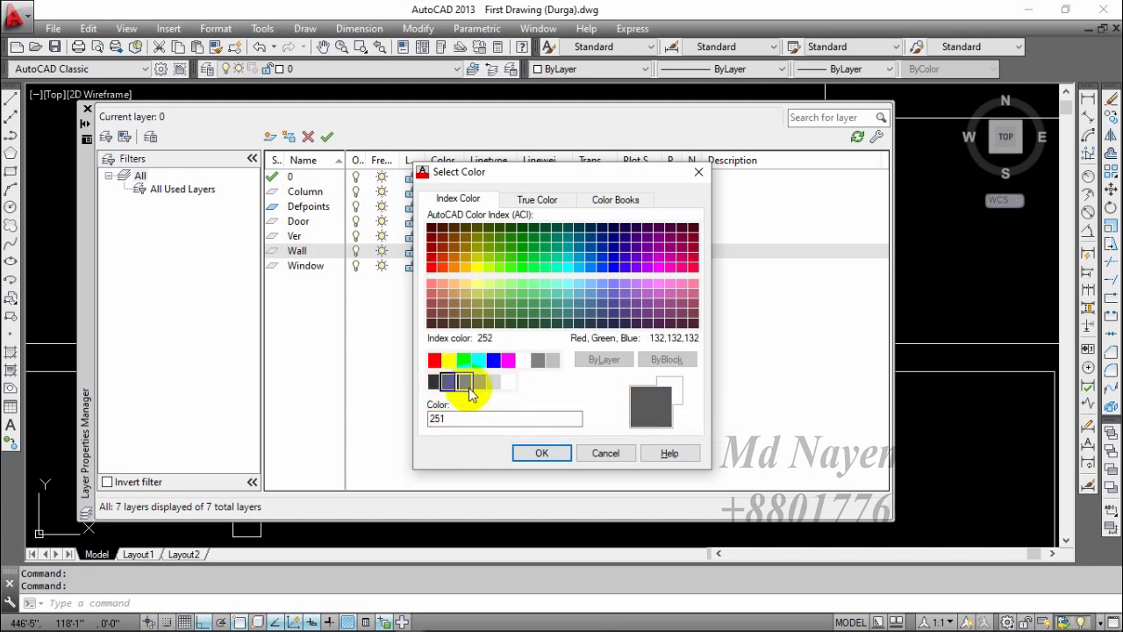
left_click(493, 381)
left_click(508, 381)
left_click(434, 360)
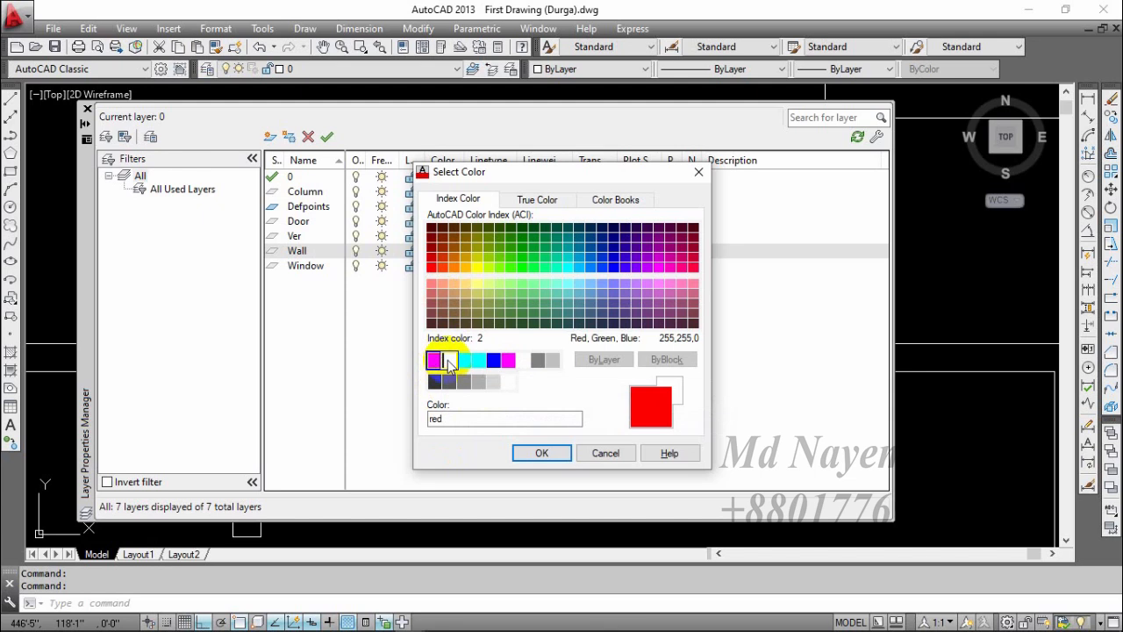
- Try the standard colors yellow, cyan, green, blue and magenta for the Wall layer
left_click(448, 360)
left_click(478, 360)
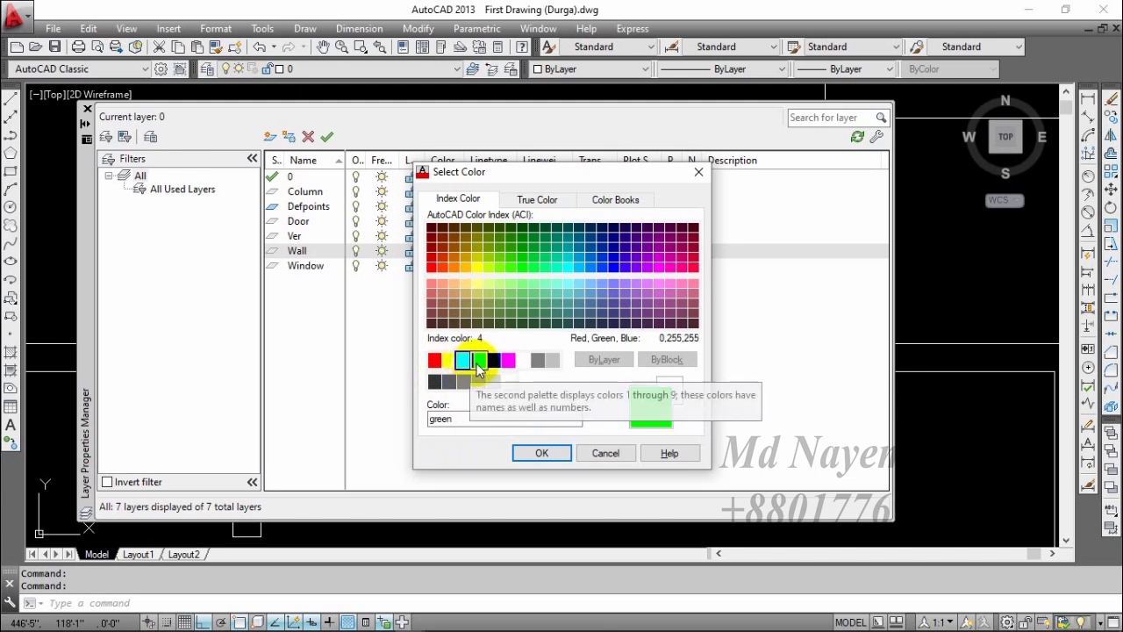
left_click(464, 360)
left_click(493, 359)
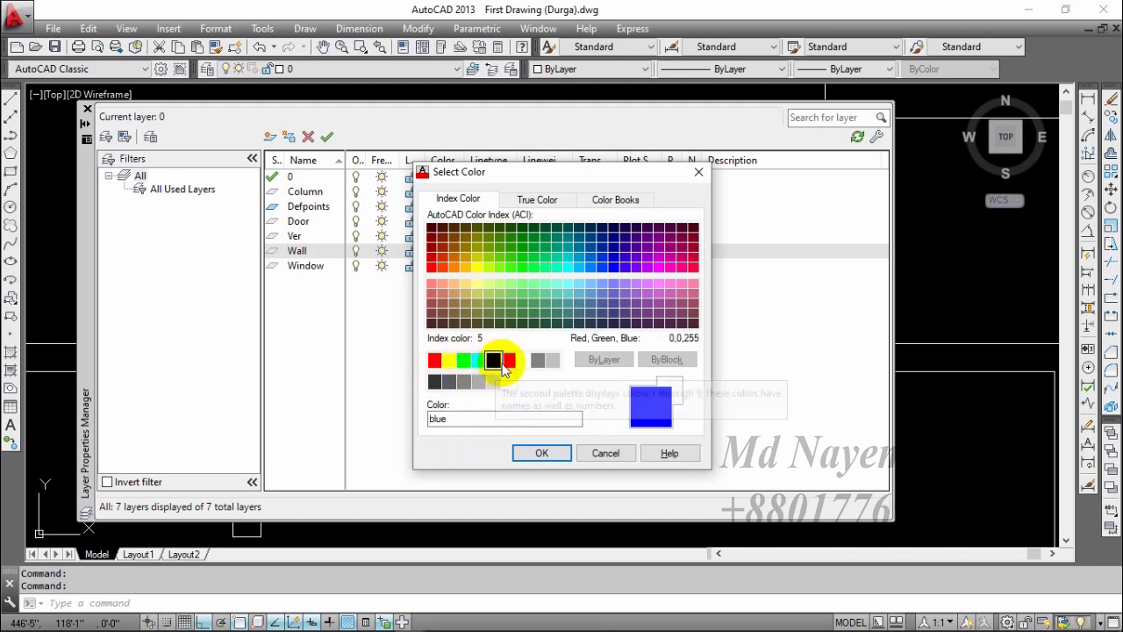
left_click(508, 360)
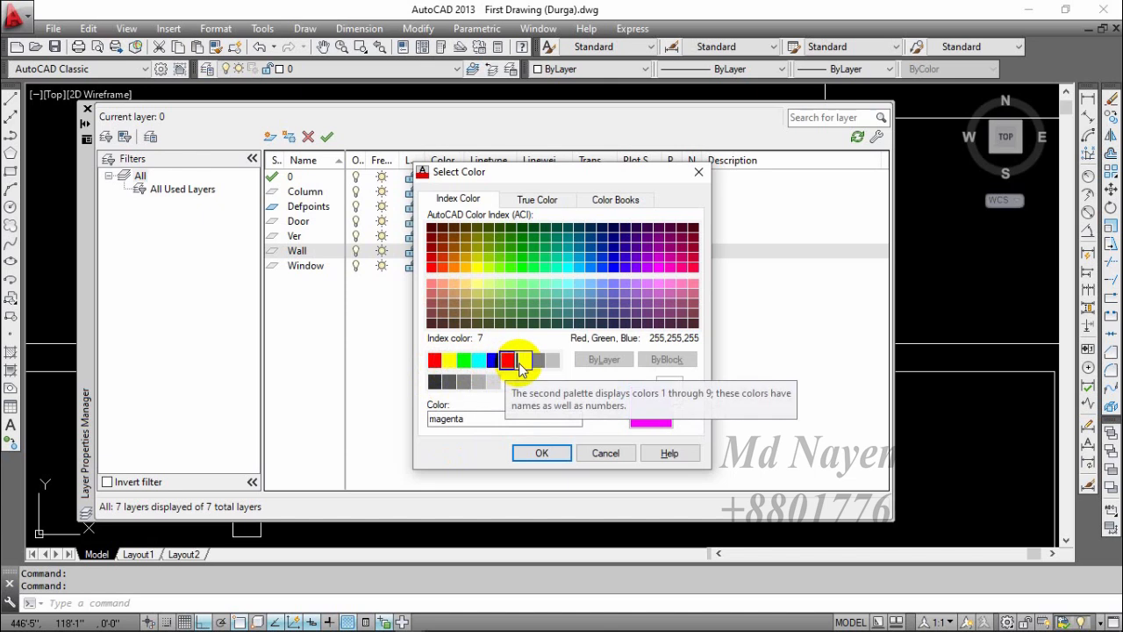
- Try white, 250 and red for the Wall layer, and settle on index color 14
left_click(523, 362)
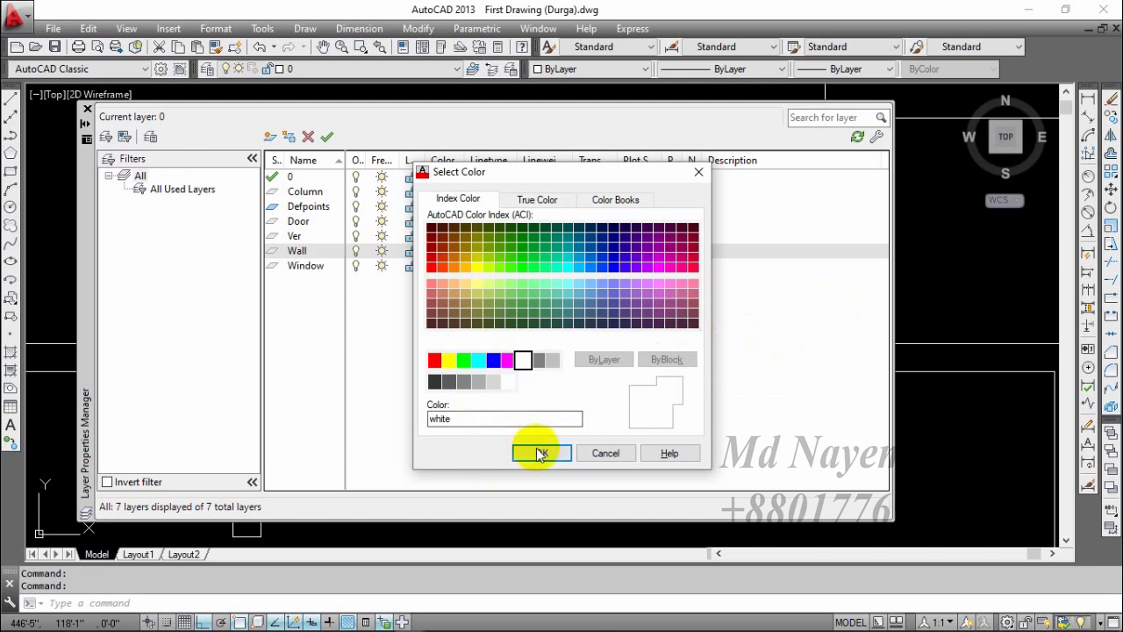
left_click(434, 381)
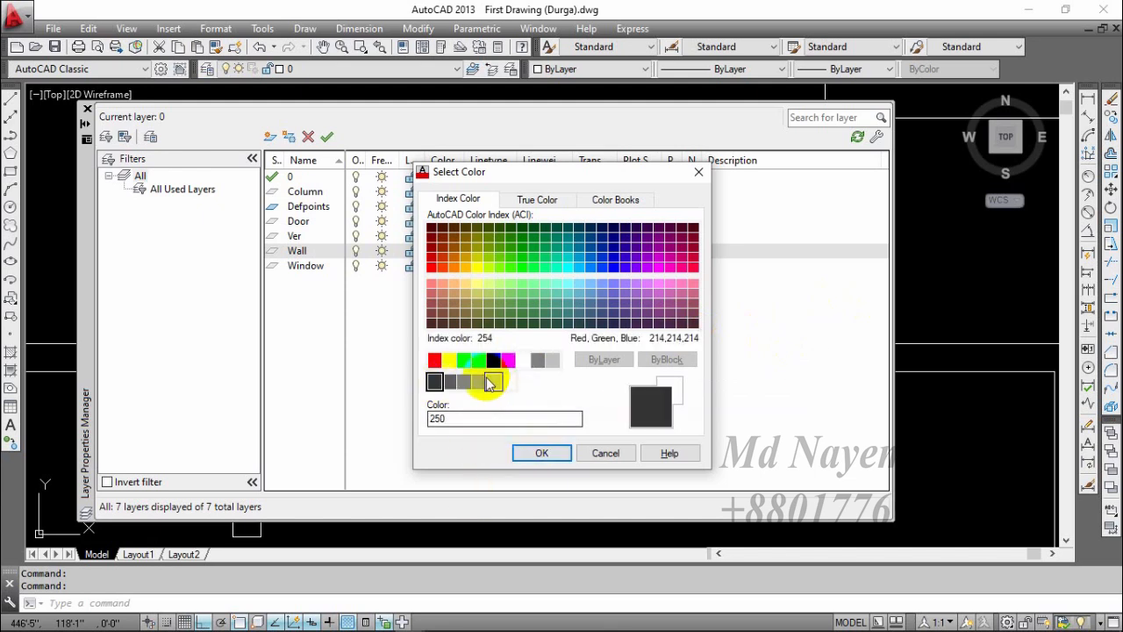
left_click(435, 359)
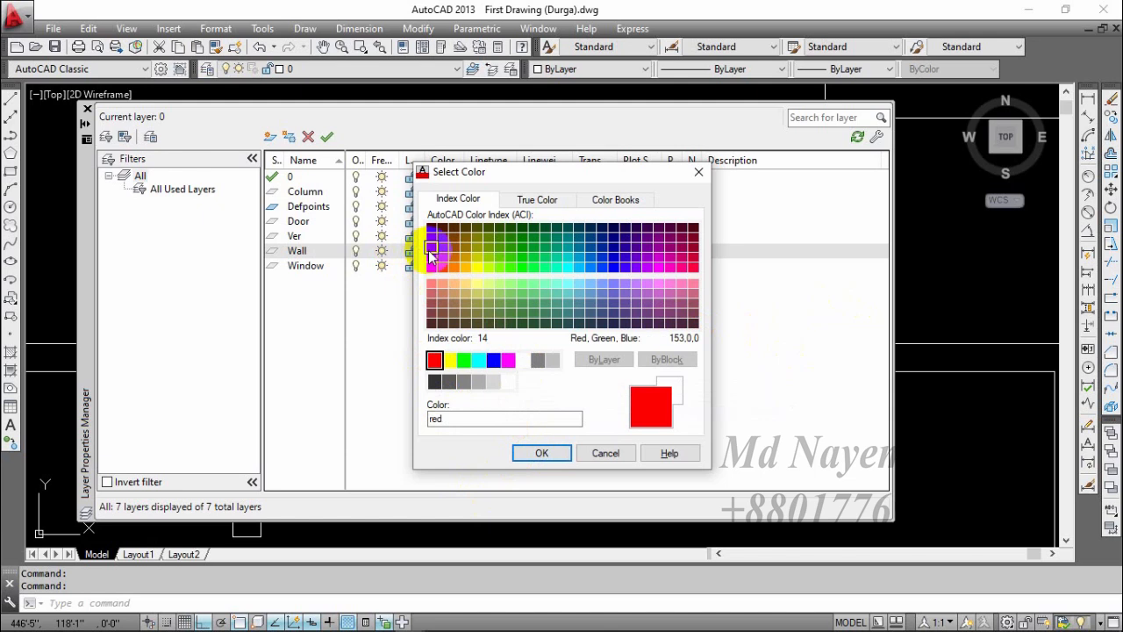
left_click(432, 250)
left_click(546, 452)
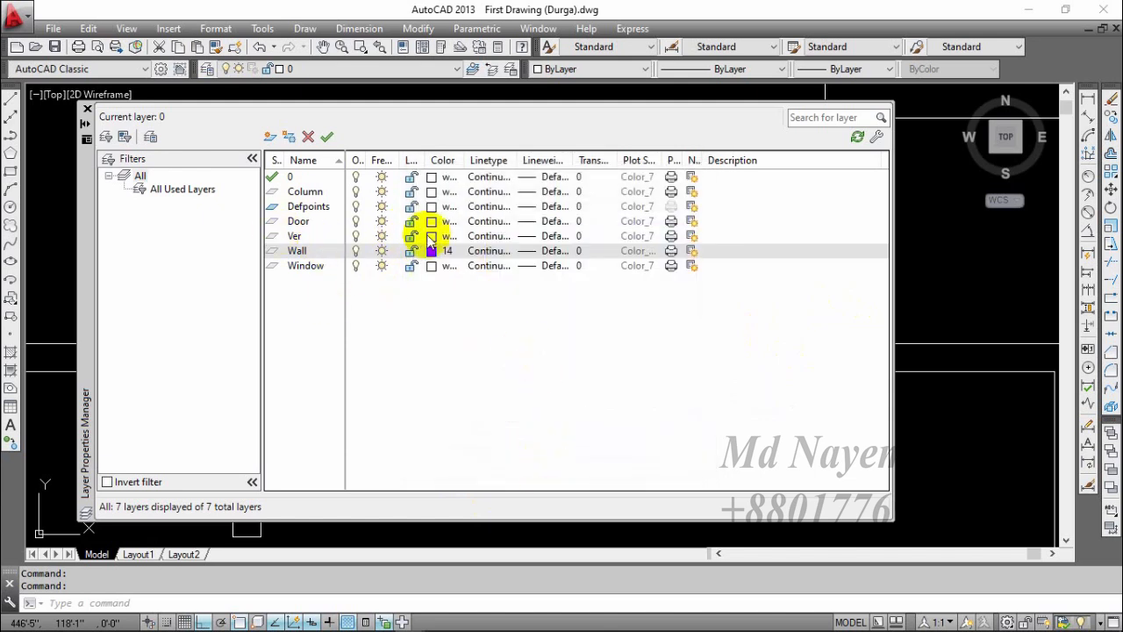
- Assign index color 32 to the Ver layer and index color 36 to the Door layer
left_click(432, 236)
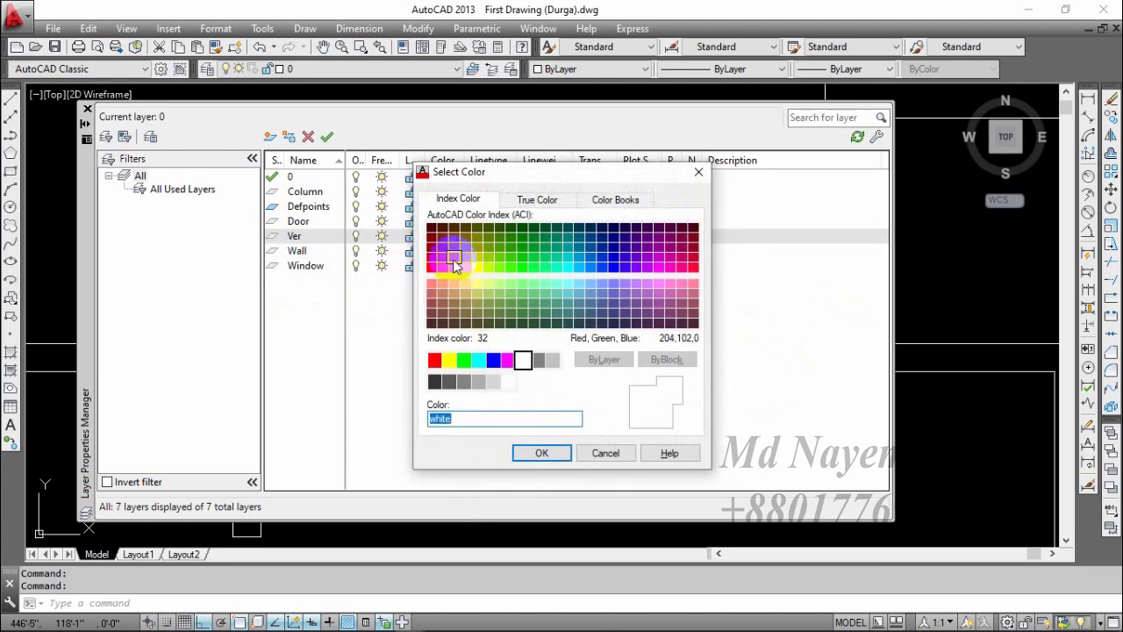
left_click(453, 257)
left_click(540, 454)
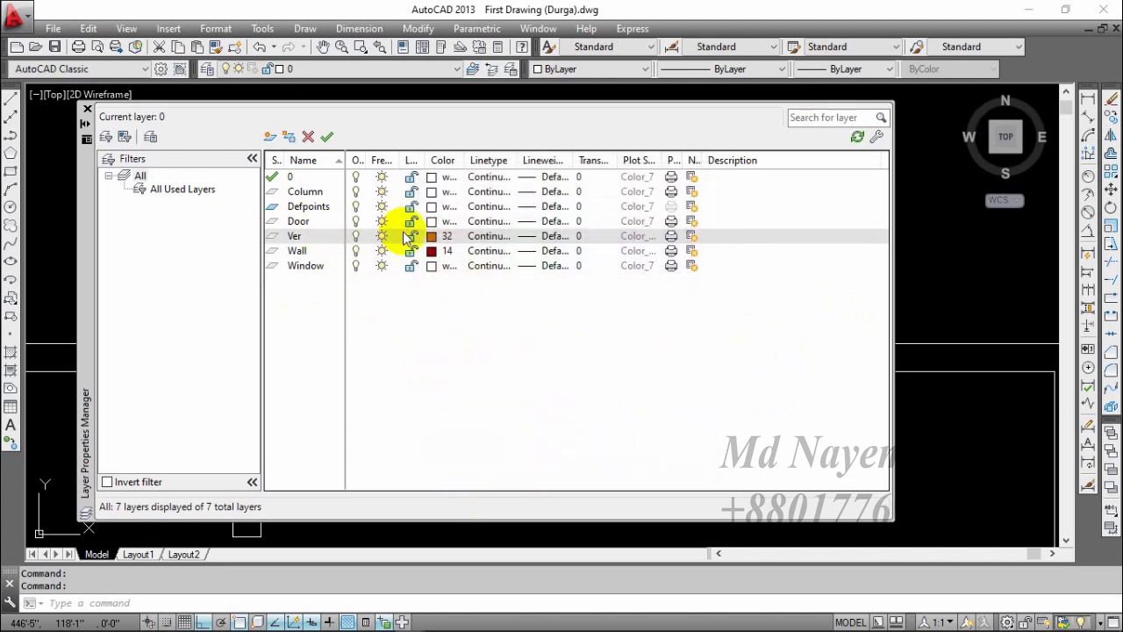
left_click(431, 223)
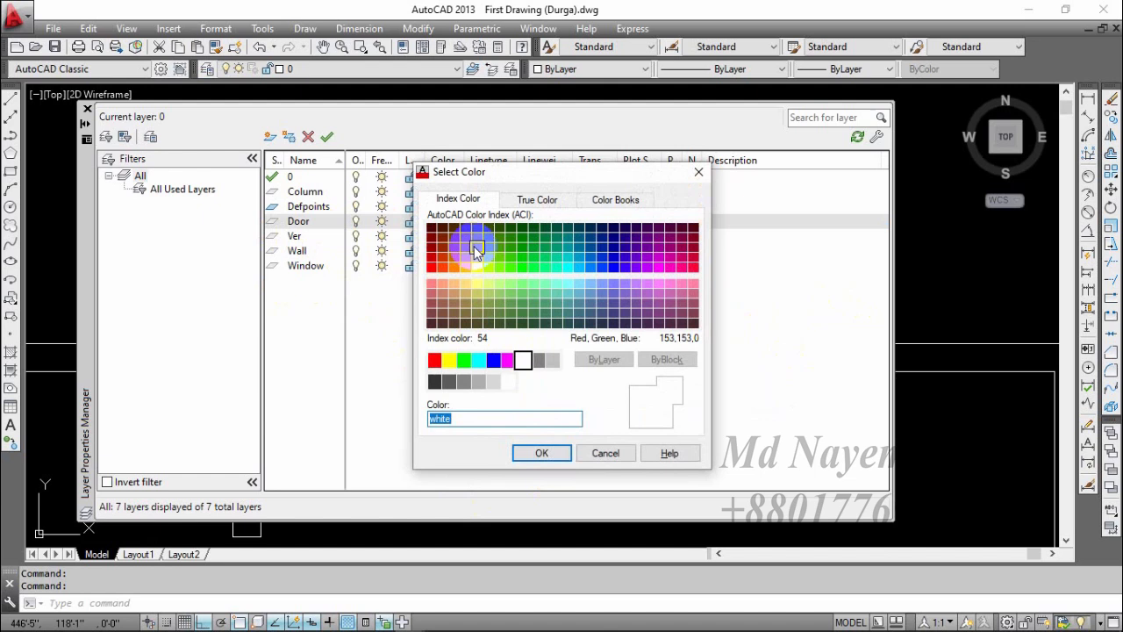
left_click(476, 250)
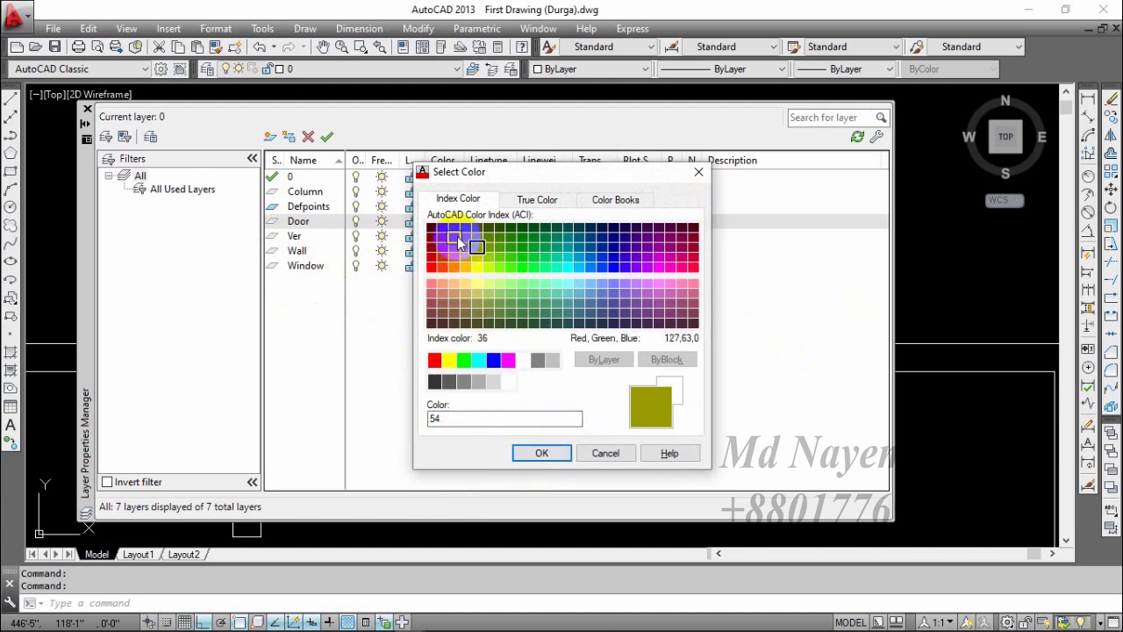
left_click(457, 237)
left_click(537, 453)
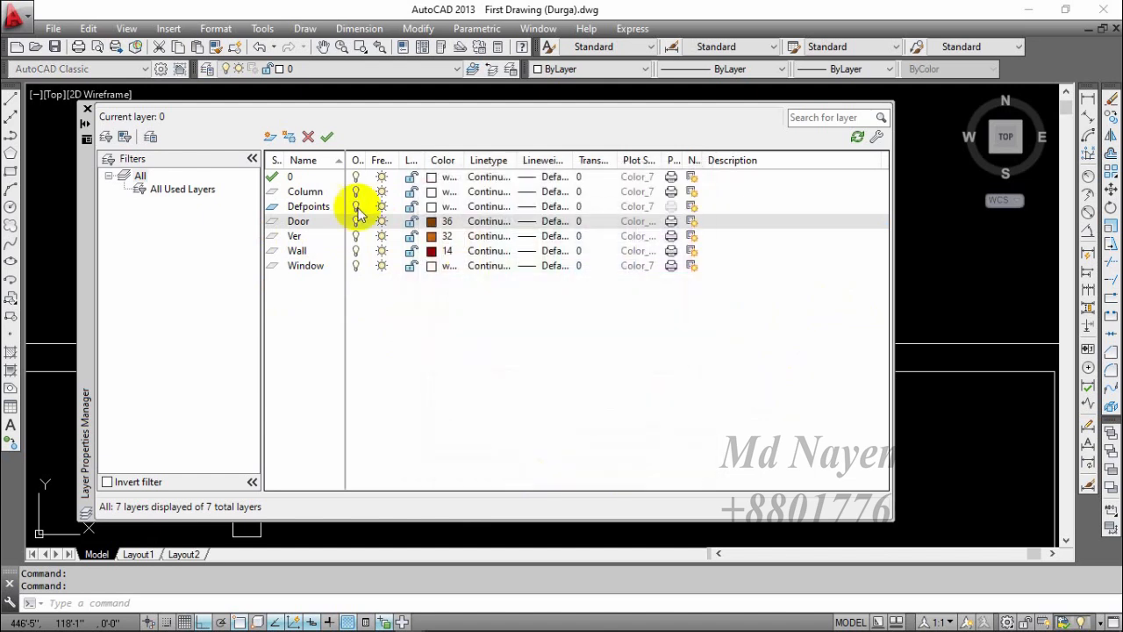
- Assign red to the Column layer and index color 142 to the Window layer
left_click(435, 194)
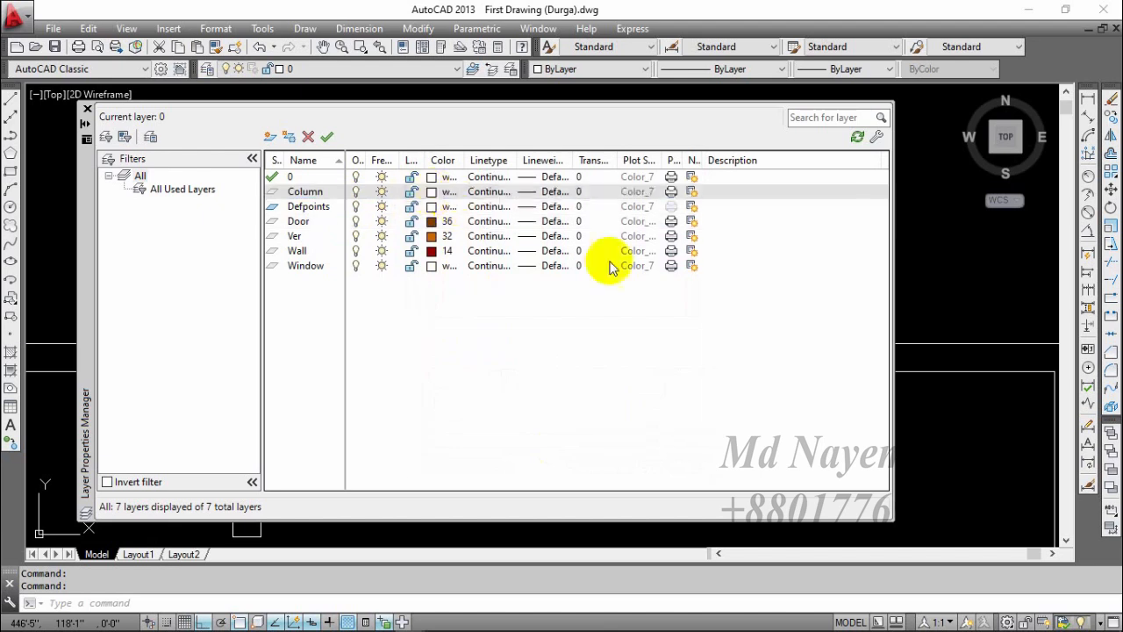
left_click(435, 360)
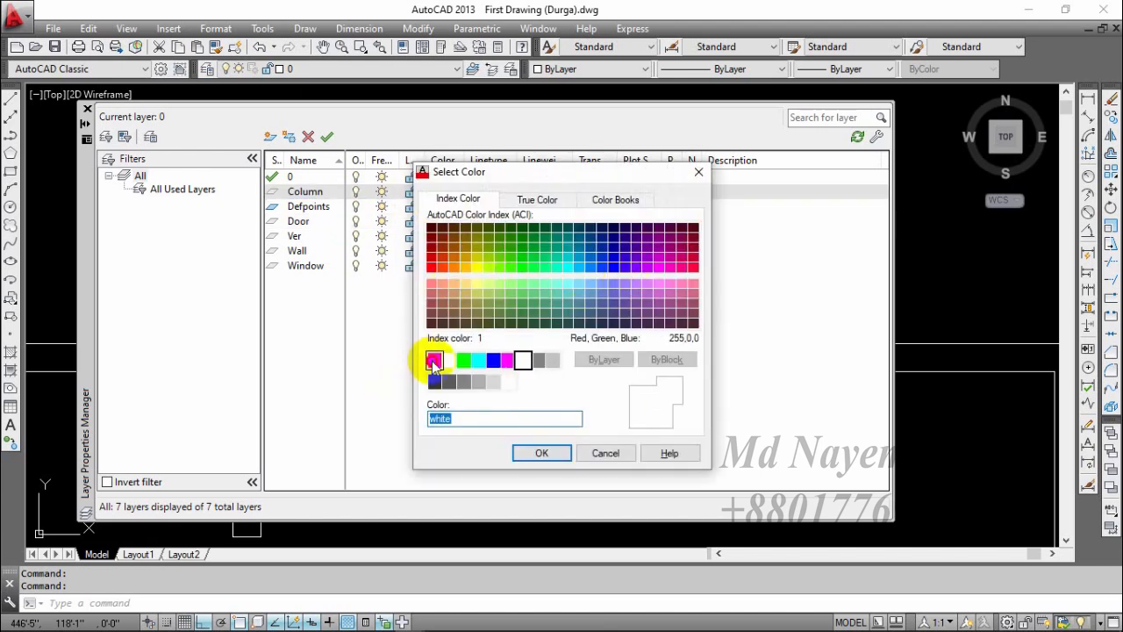
left_click(542, 453)
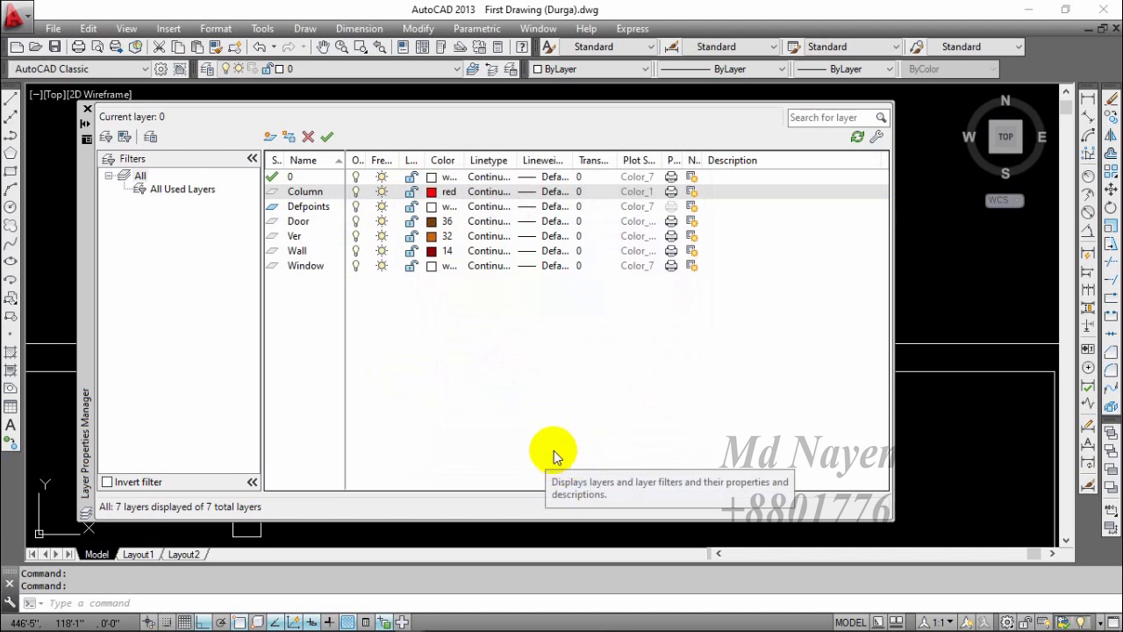
left_click(431, 271)
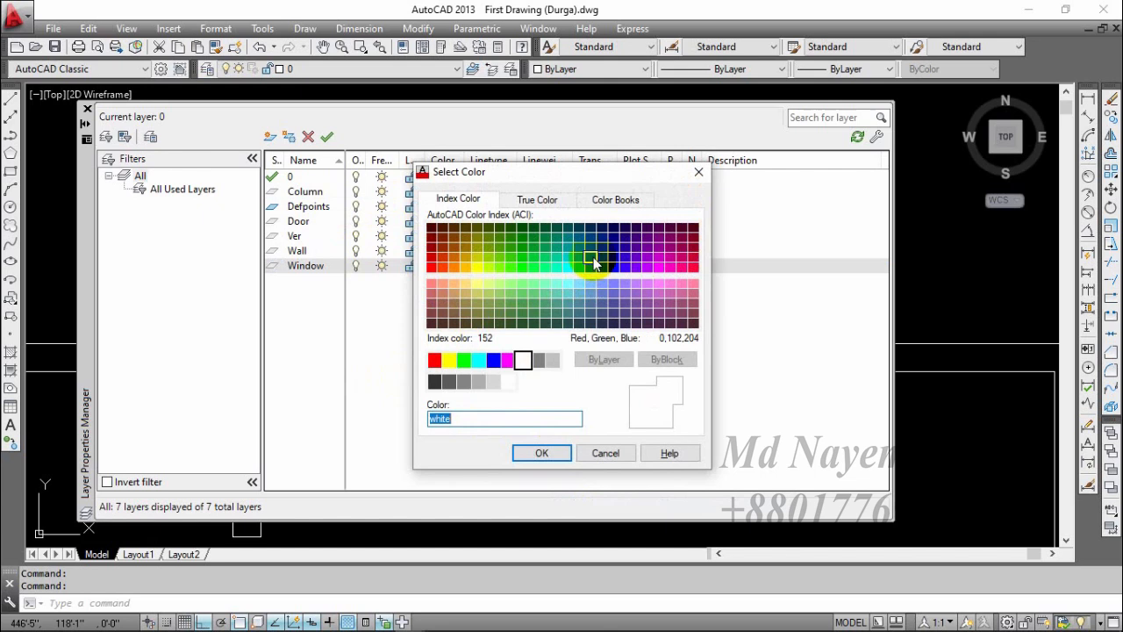
left_click(581, 265)
left_click(542, 452)
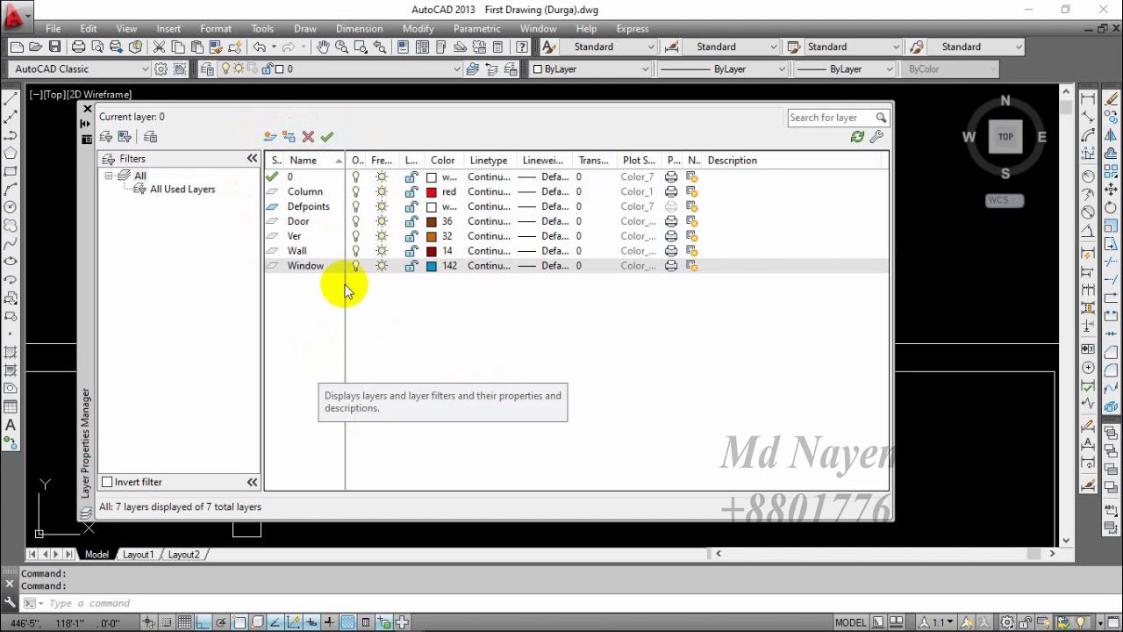
- Make Wall the current layer and close the layer manager
left_click(290, 251)
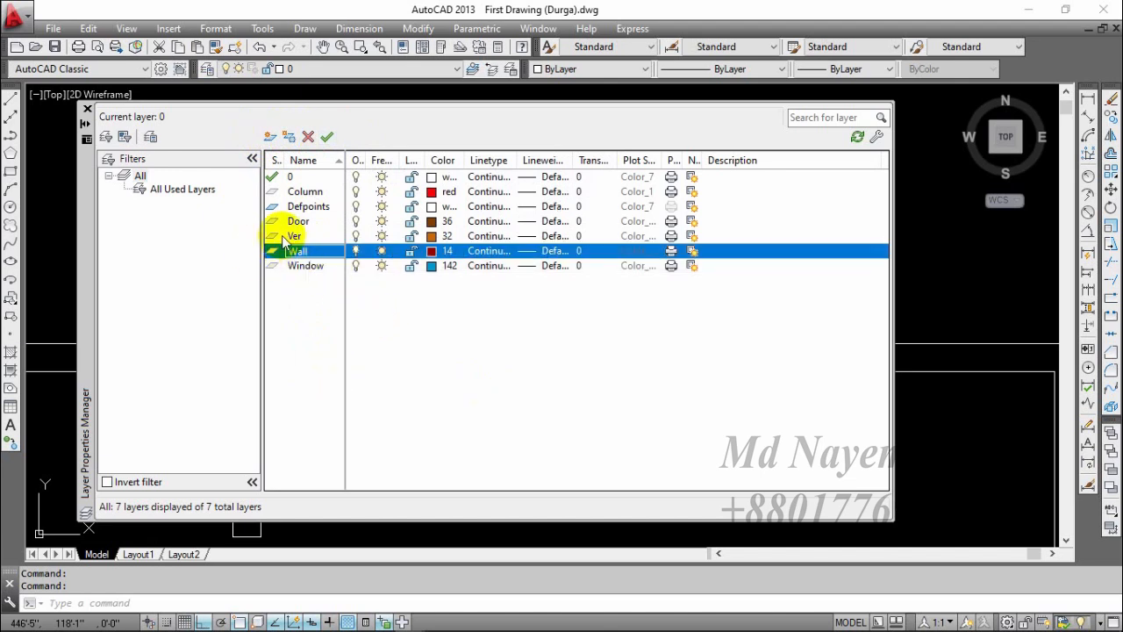
left_click(327, 137)
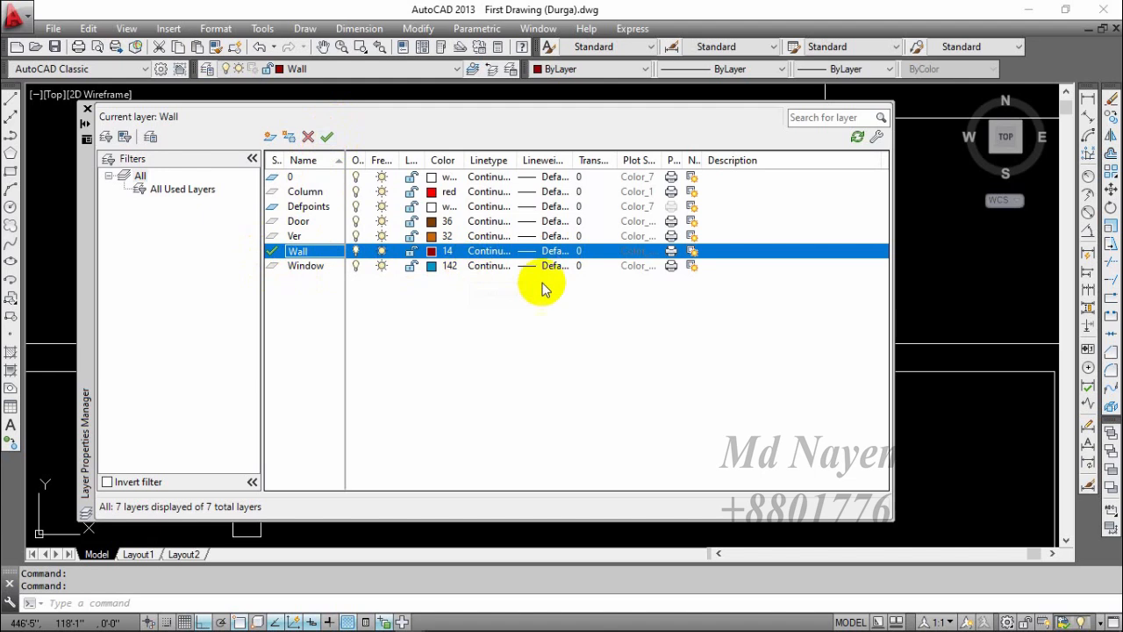
left_click(87, 108)
- Draw a three-sided test outline about 11'-7 1/2" wide beside the floor plan on the Wall layer
scroll(413, 359, "down", 5)
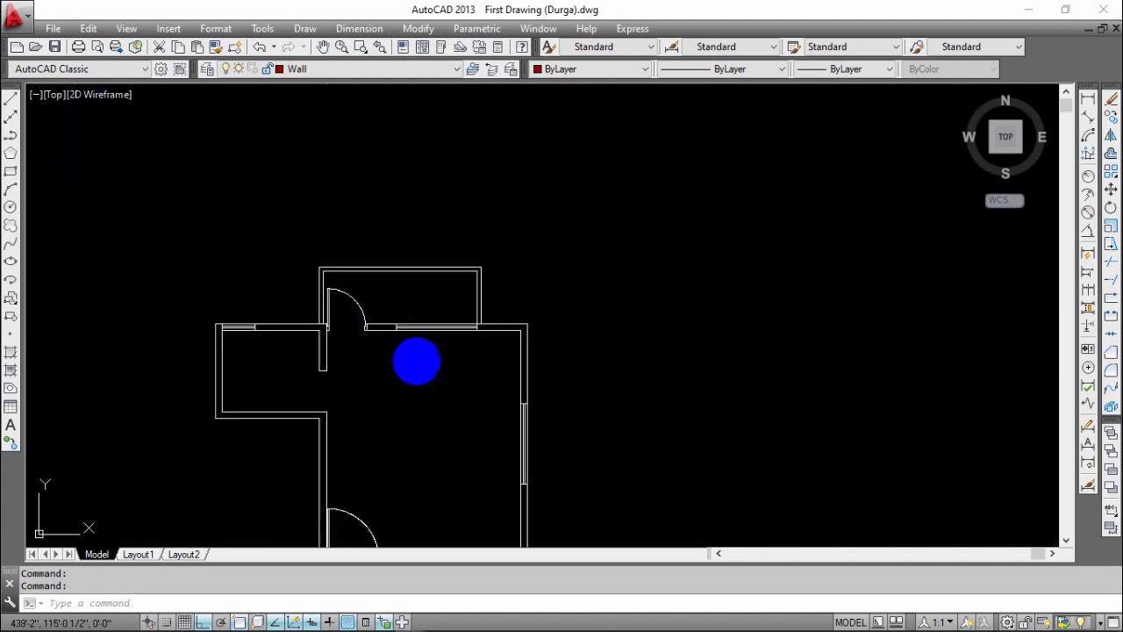
scroll(447, 271, "up", 1)
scroll(489, 296, "down", 2)
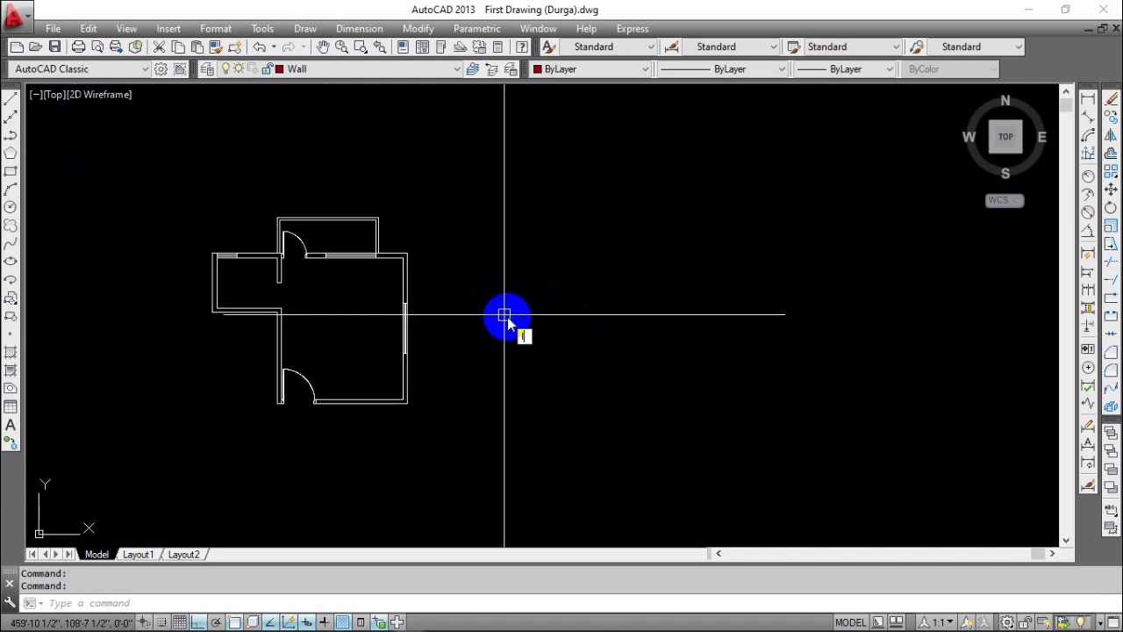
type("l")
key("Return")
left_click(622, 386)
left_click(622, 253)
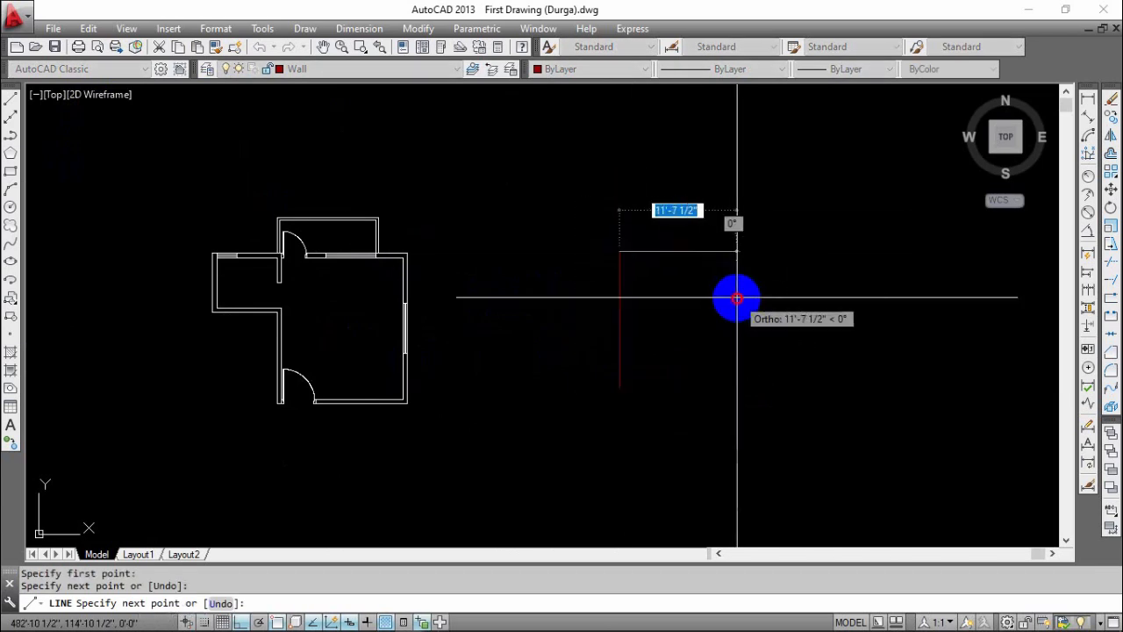
left_click(734, 296)
left_click(734, 382)
key("Escape")
left_click(764, 235)
left_click(578, 285)
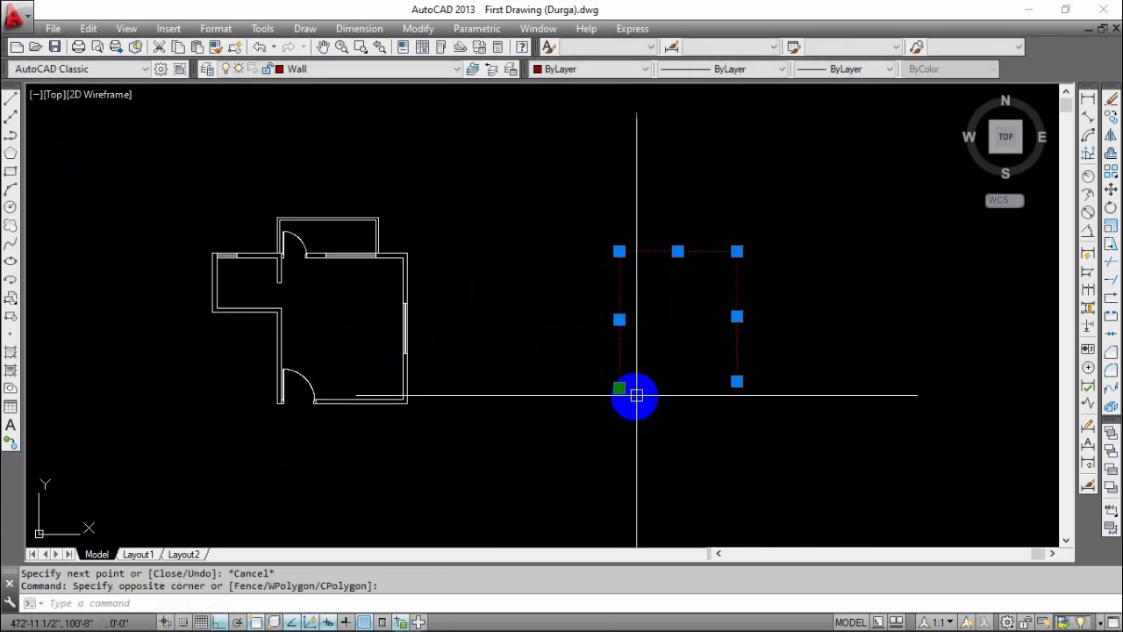
key("Escape")
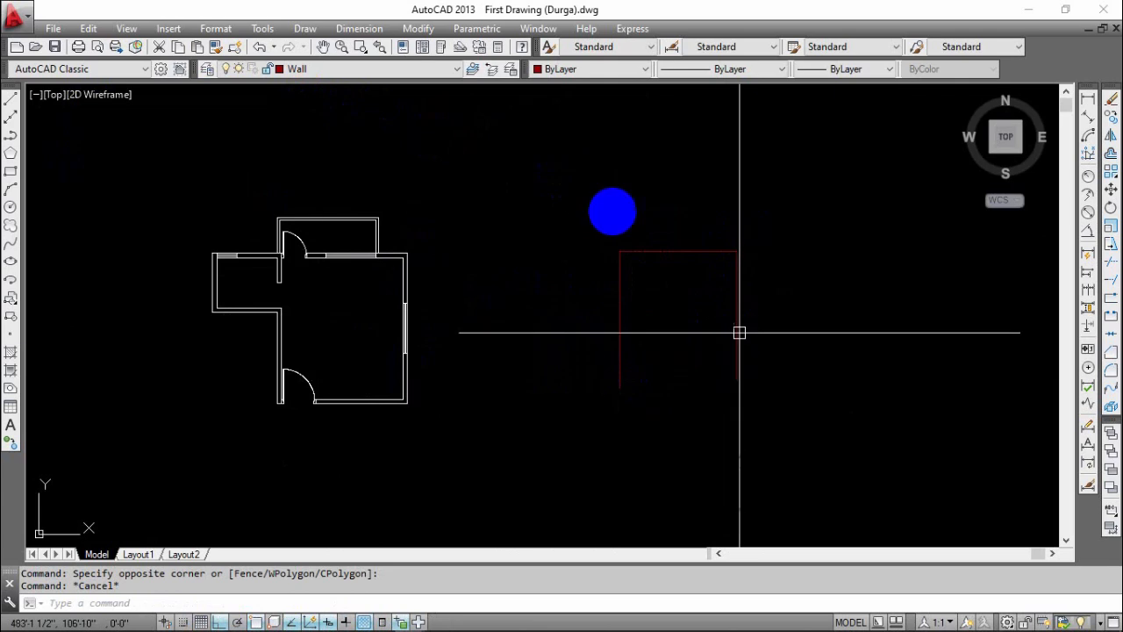
key("Escape")
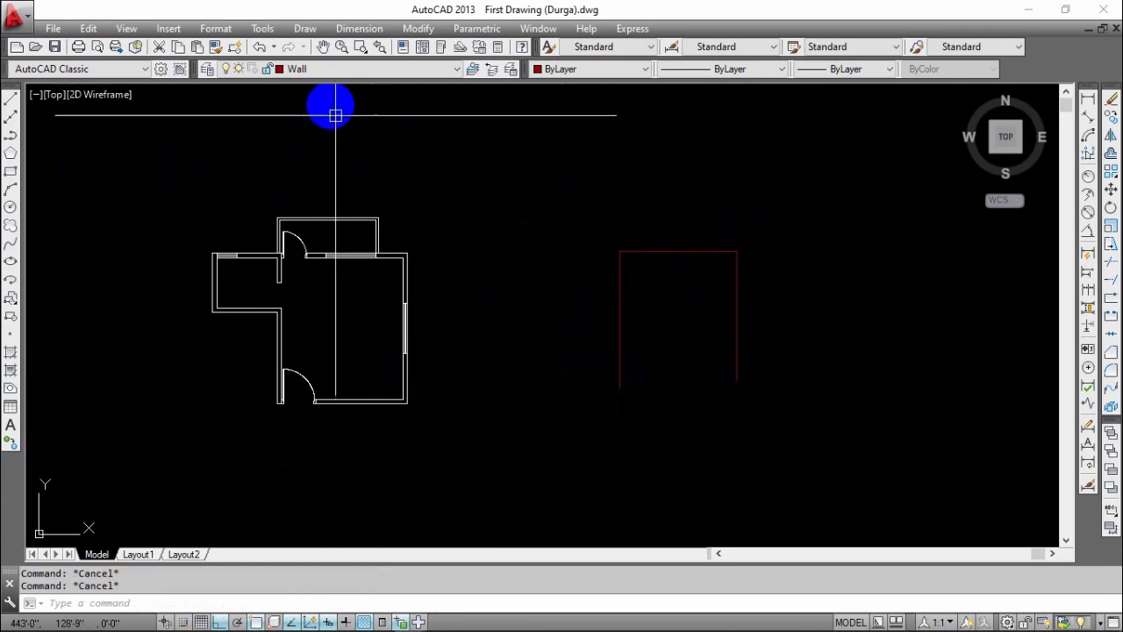
- Make Ver the current layer and close the layer manager
left_click(206, 70)
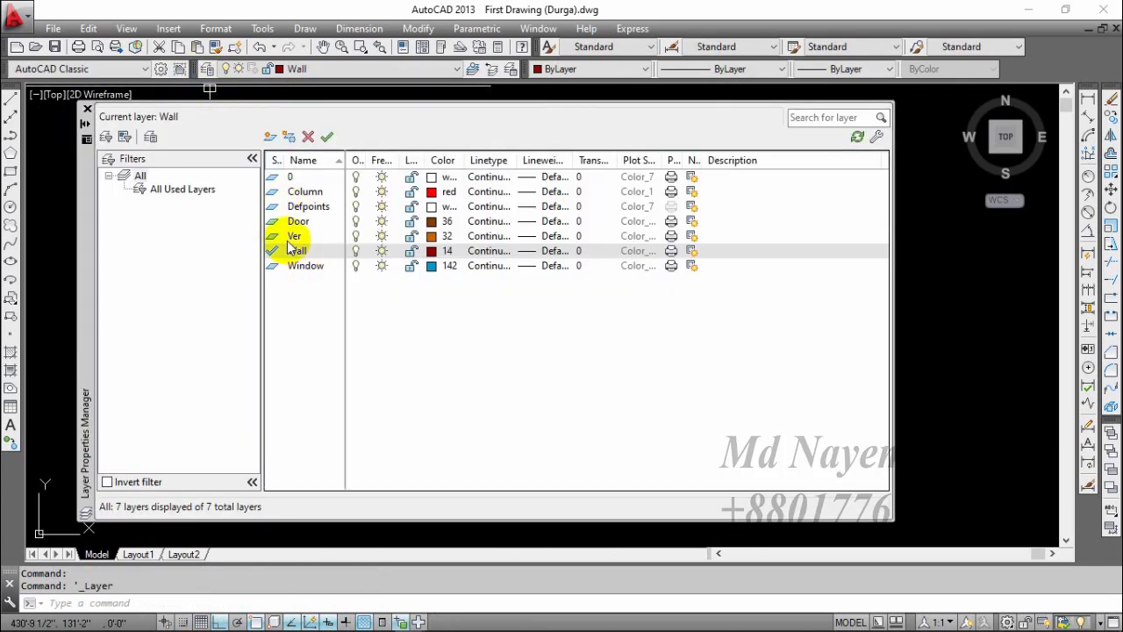
left_click(281, 237)
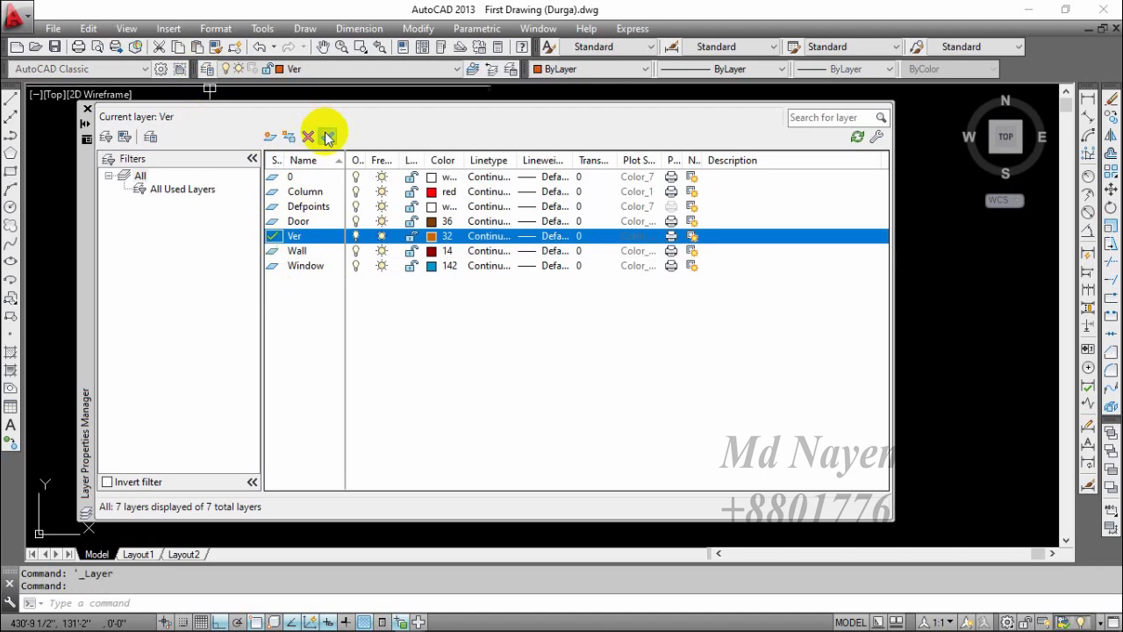
left_click(88, 111)
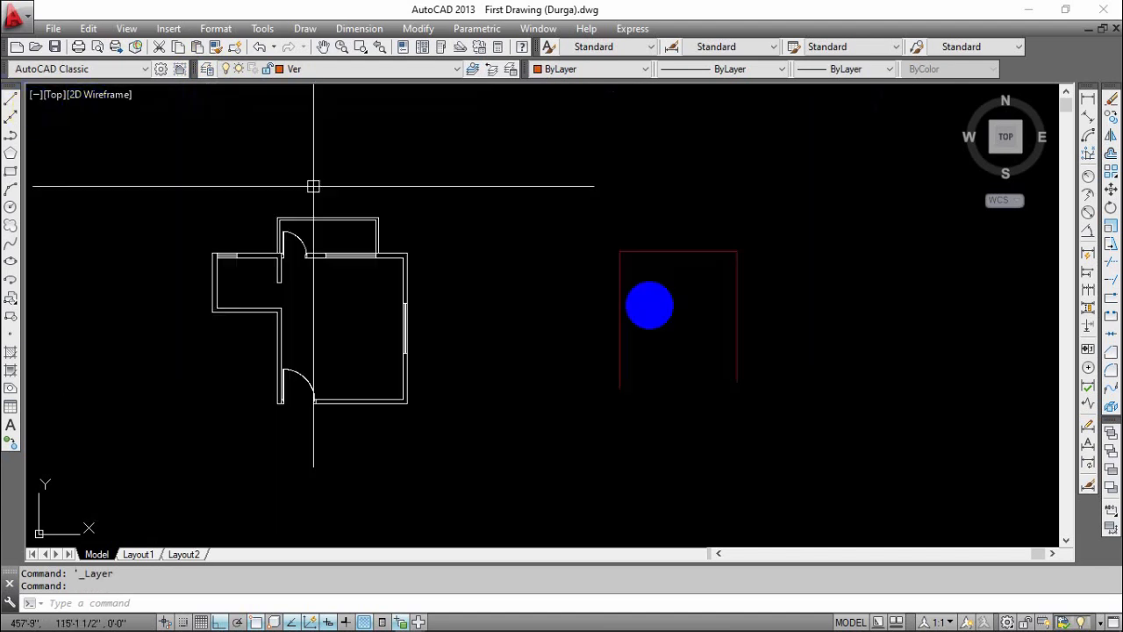
type("la")
key("Return")
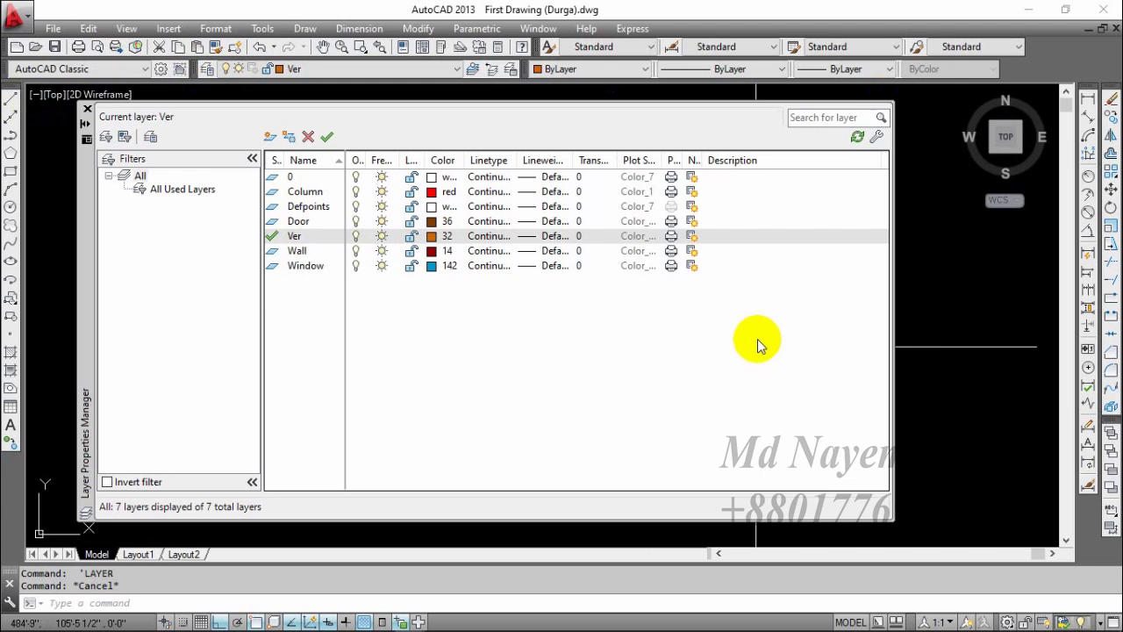
key("Escape")
left_click(64, 110)
left_click(87, 111)
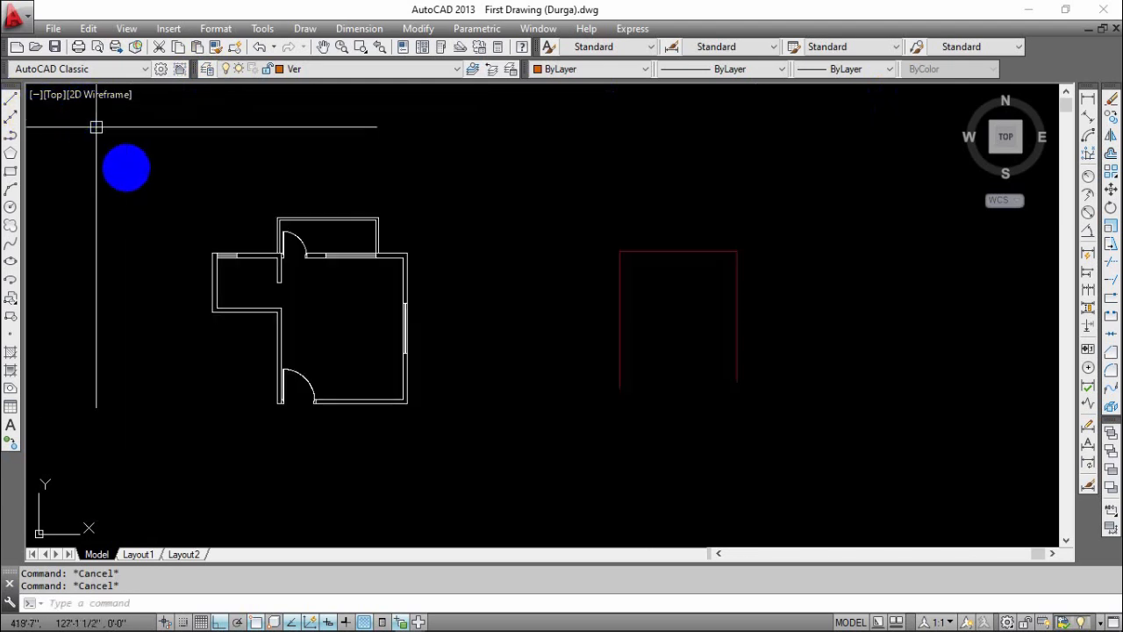
- Draw a larger three-sided test outline around the first one on the Ver layer
type("l")
key("Return")
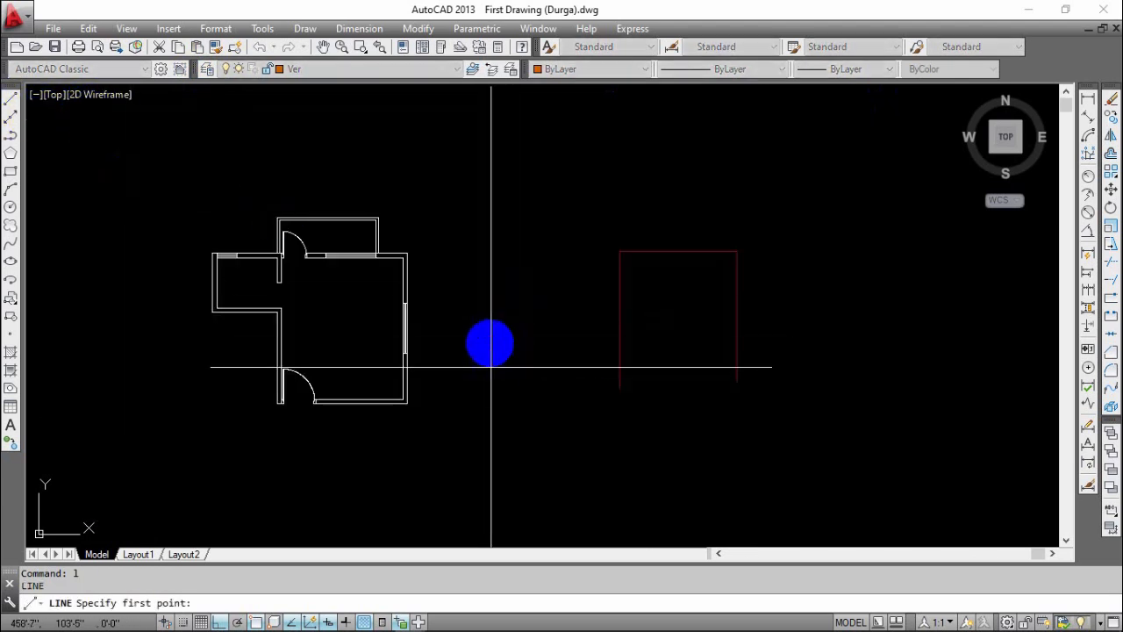
left_click(492, 203)
left_click(676, 180)
left_click(812, 204)
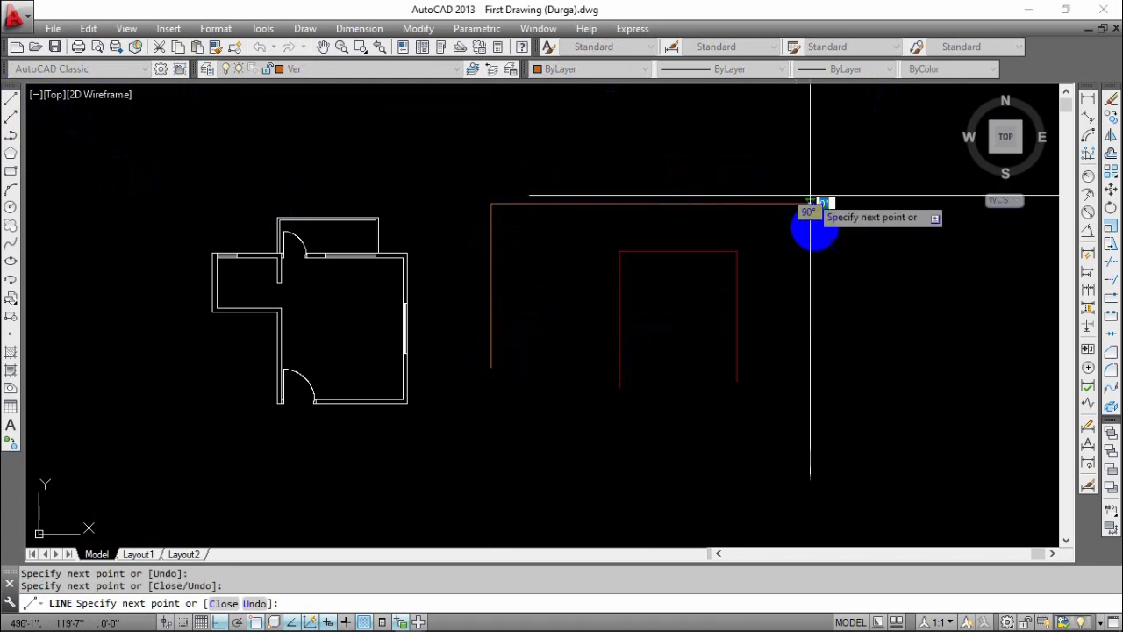
left_click(821, 308)
key("Escape")
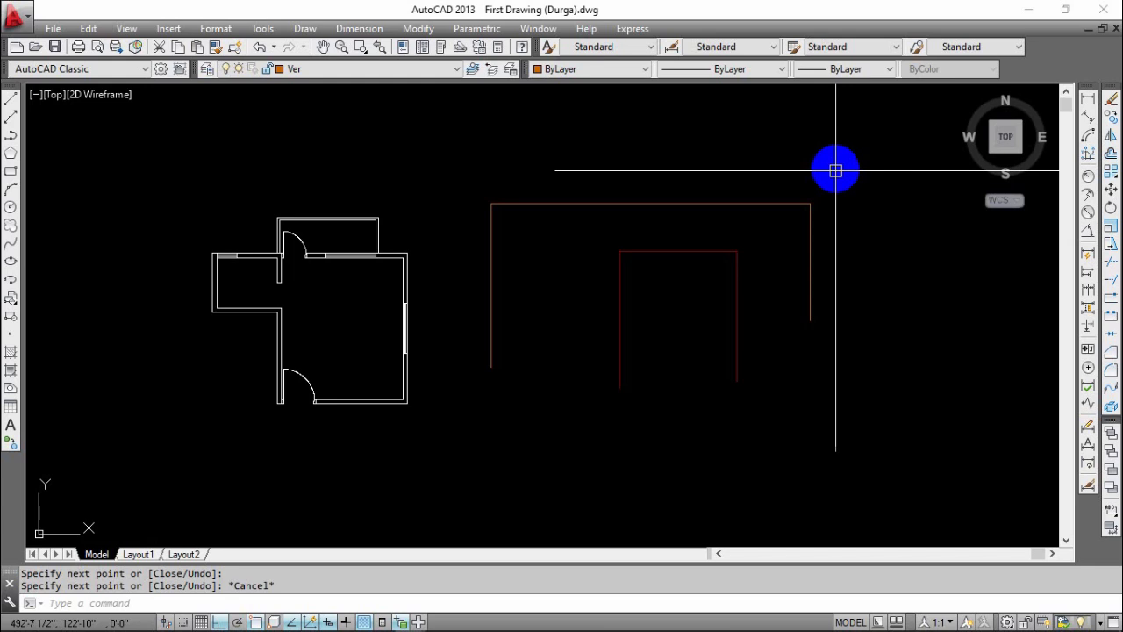
- Erase both test outlines beside the floor plan
left_click(835, 167)
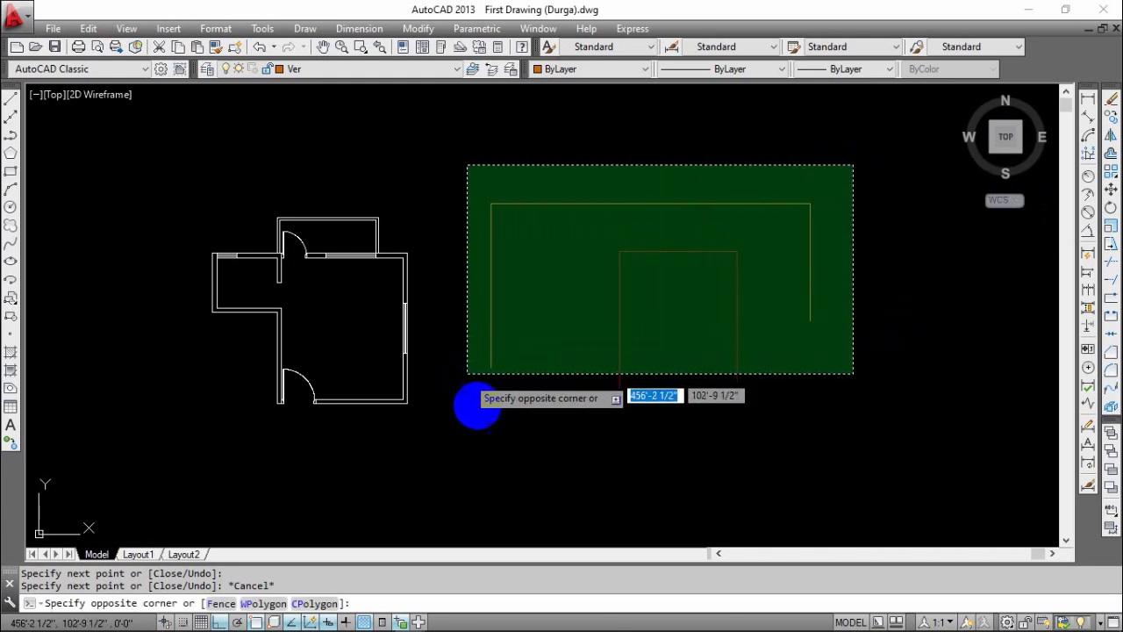
left_click(631, 416)
type("e")
key("Return")
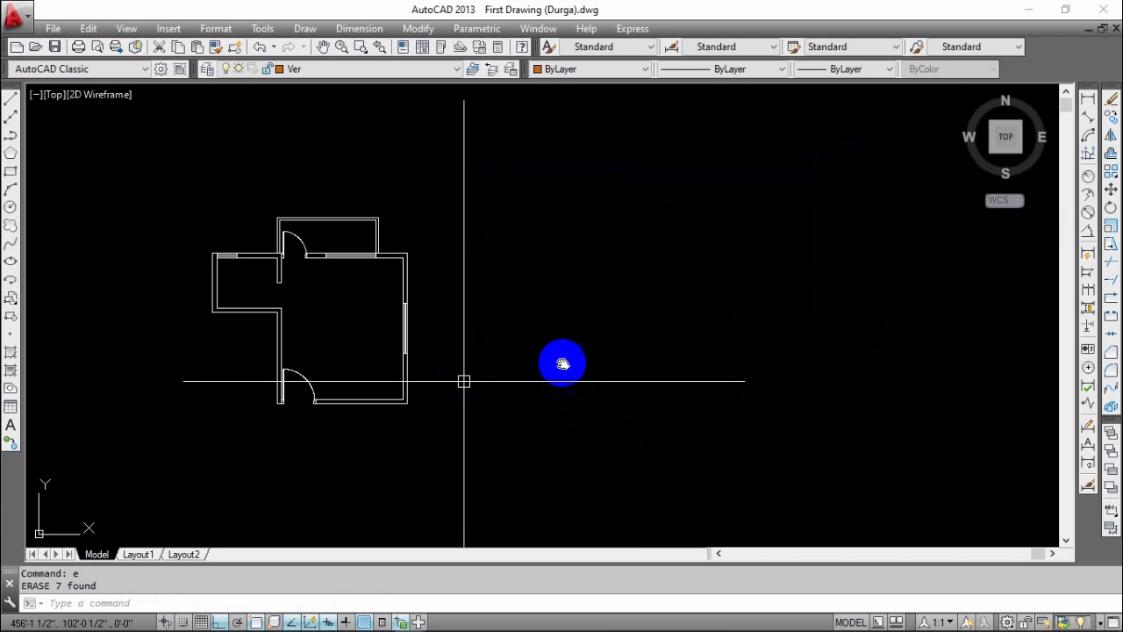
- Select the wall lines at the plan's upper-right corner, right side and bottom, including the end line beside the lower door
scroll(532, 333, "up", 4)
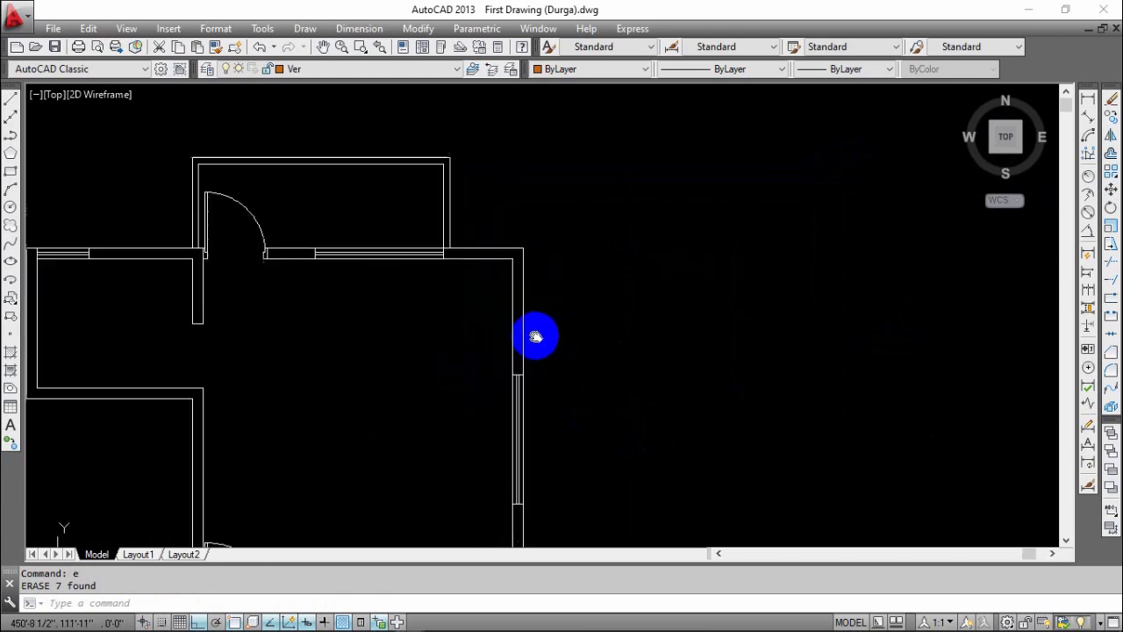
left_click(555, 255)
left_click(516, 320)
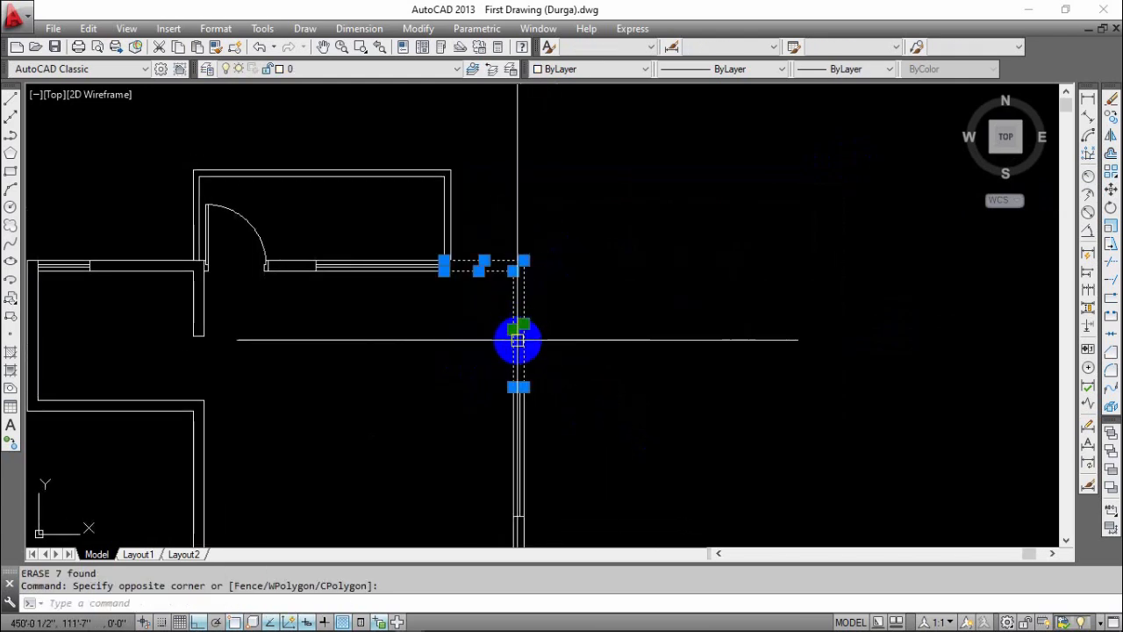
scroll(561, 351, "down", 2)
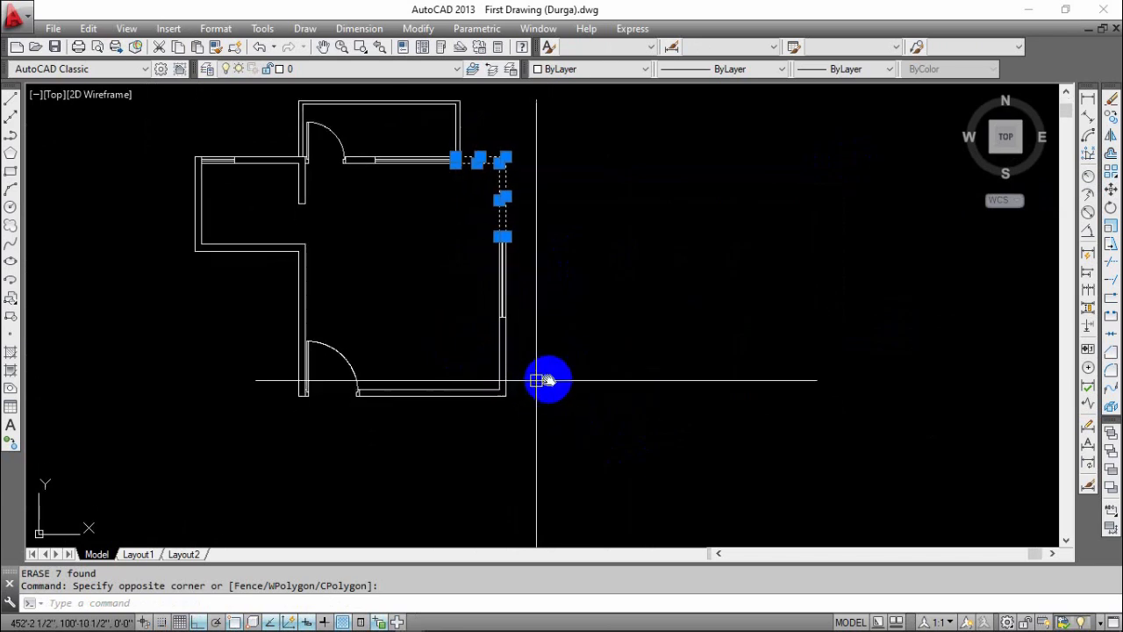
scroll(537, 380, "up", 3)
left_click(594, 351)
left_click(477, 465)
scroll(333, 394, "up", 4)
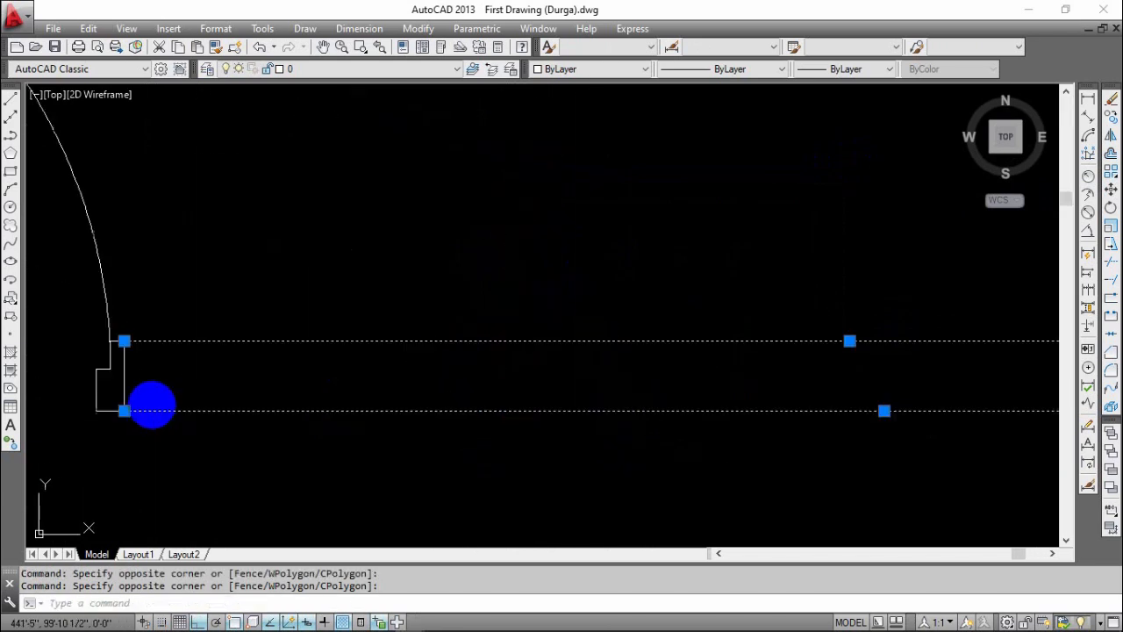
scroll(151, 405, "up", 2)
left_click(102, 361)
- Add the wall end lines above and below the right-hand window to the selection
scroll(219, 318, "down", 1)
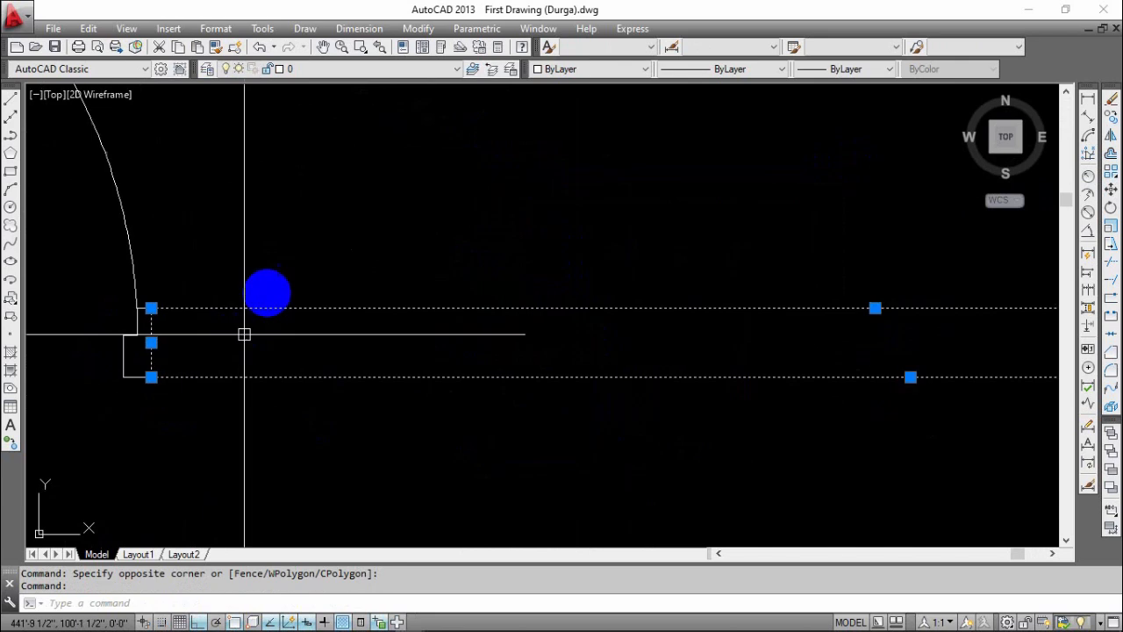
middle_click_drag(297, 193, 410, 547)
scroll(402, 167, "down", 6)
scroll(558, 360, "up", 10)
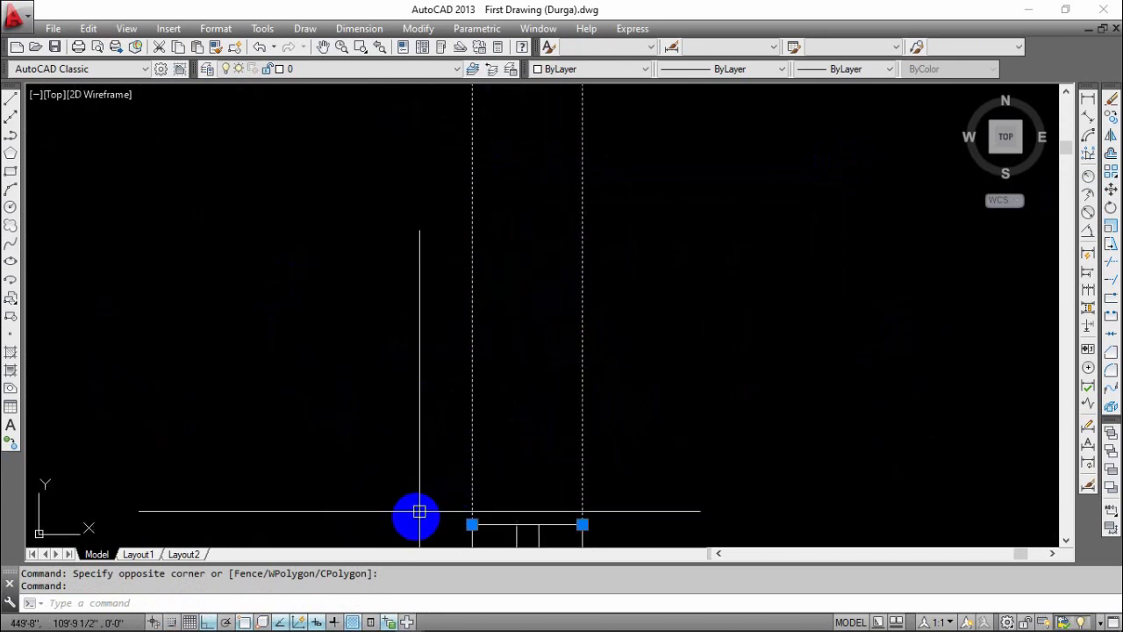
scroll(460, 416, "down", 4)
middle_click_drag(479, 404, 517, 351)
left_click(468, 421)
left_click(674, 306)
scroll(592, 307, "down", 6)
middle_click_drag(534, 290, 481, 142)
scroll(481, 275, "up", 4)
left_click(486, 416)
left_click(752, 299)
- Add the wall end line on the right side of the verandah window to the selection
scroll(582, 303, "down", 4)
middle_click_drag(496, 245, 546, 463)
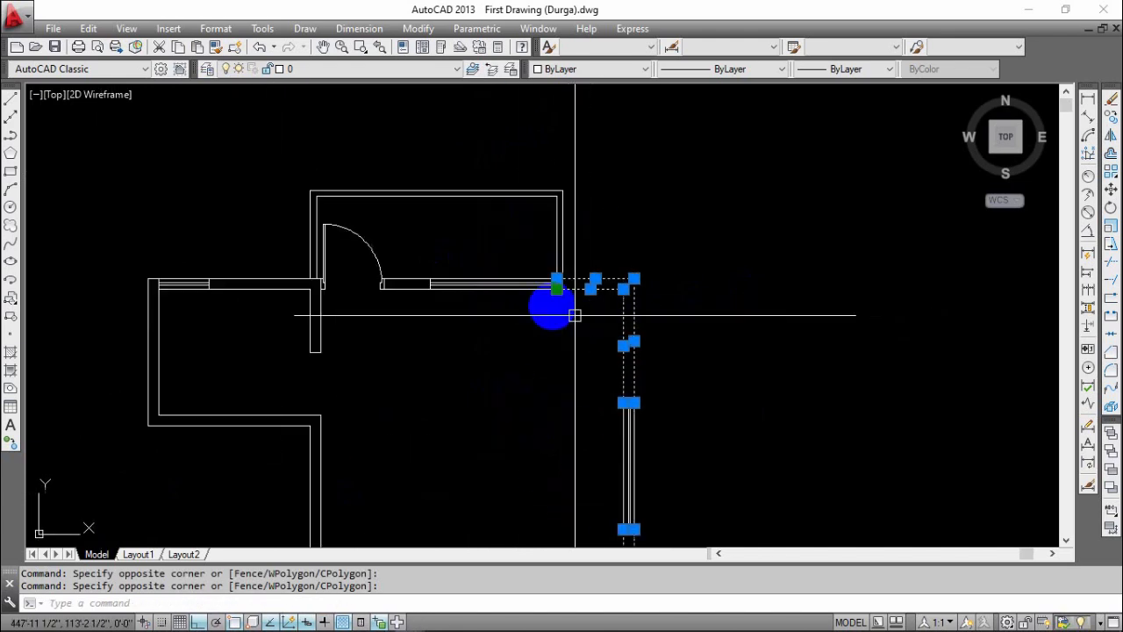
scroll(544, 249, "up", 6)
left_click(586, 468)
left_click(655, 309)
- Add the short wall between the verandah window and the upper door, with both its end lines, to the selection
scroll(528, 372, "down", 2)
middle_click_drag(408, 378, 616, 327)
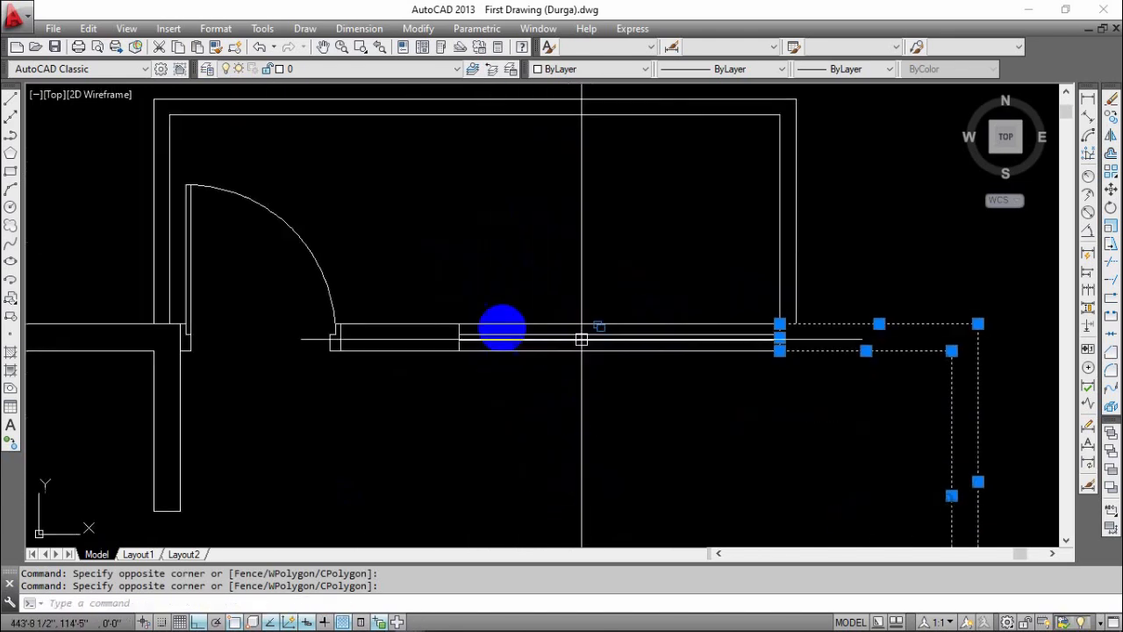
left_click(424, 312)
left_click(429, 403)
left_click(429, 407)
left_click(479, 299)
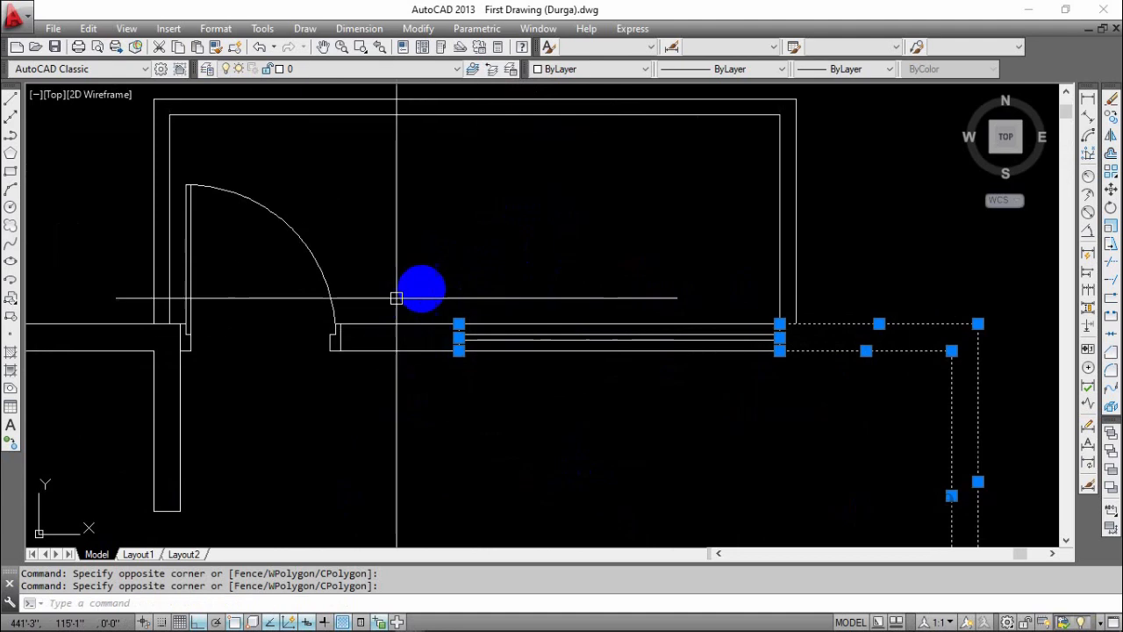
scroll(396, 295, "up", 2)
left_click(304, 451)
scroll(309, 387, "up", 6)
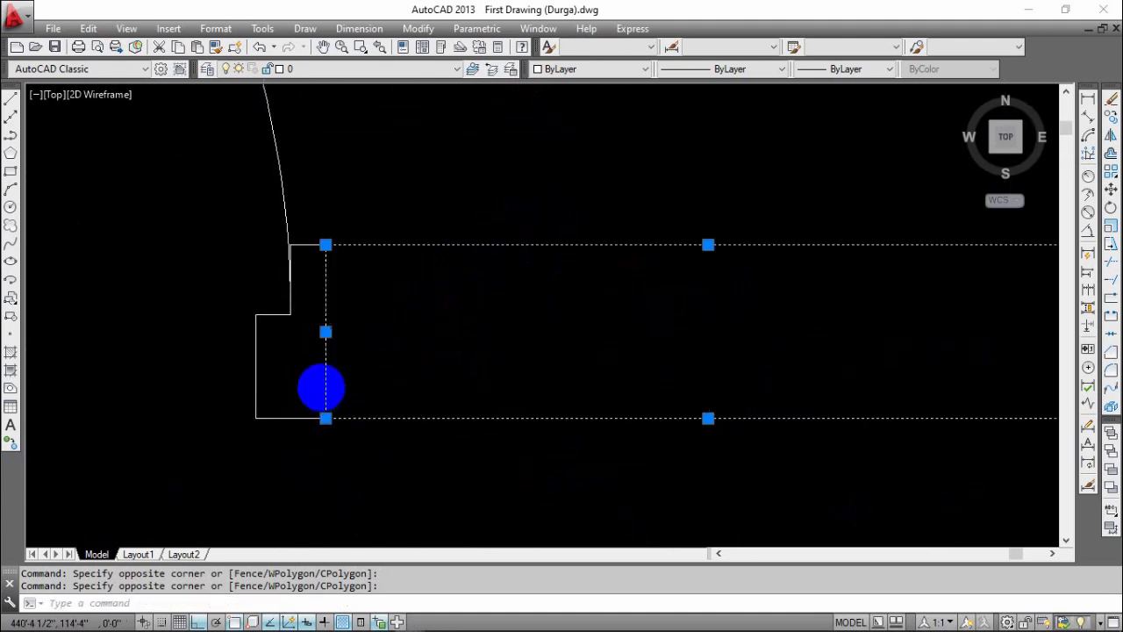
- Add the wall between the small window and the upper door, together with the short stub wall below it, to the selection
scroll(470, 290, "down", 5)
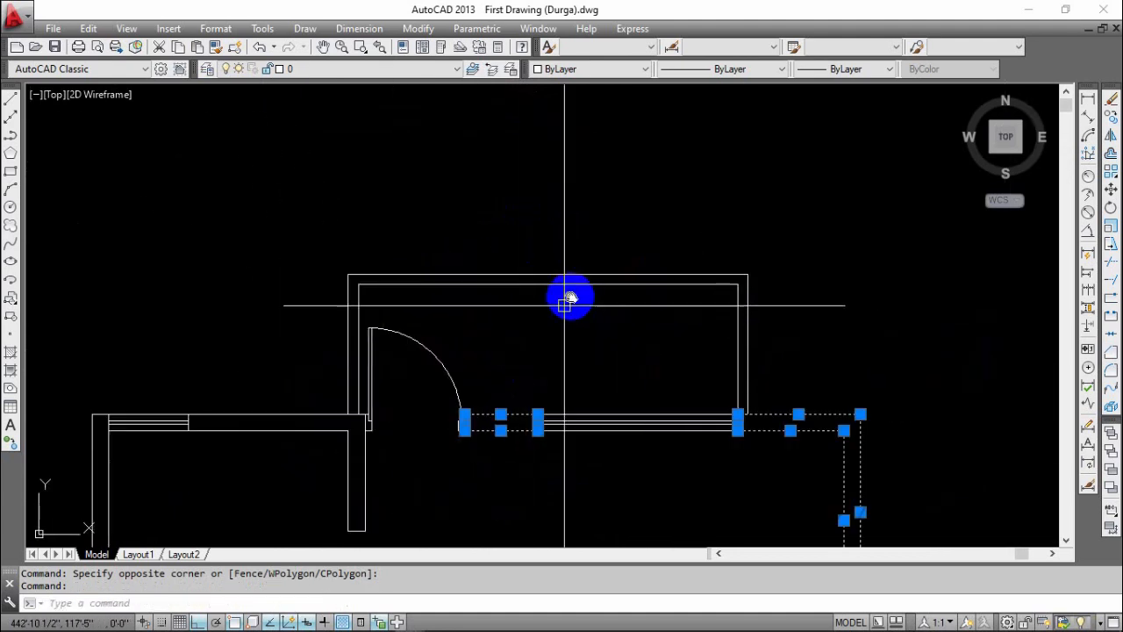
middle_click_drag(571, 297, 677, 202)
left_click(414, 282)
left_click(392, 383)
left_click(576, 438)
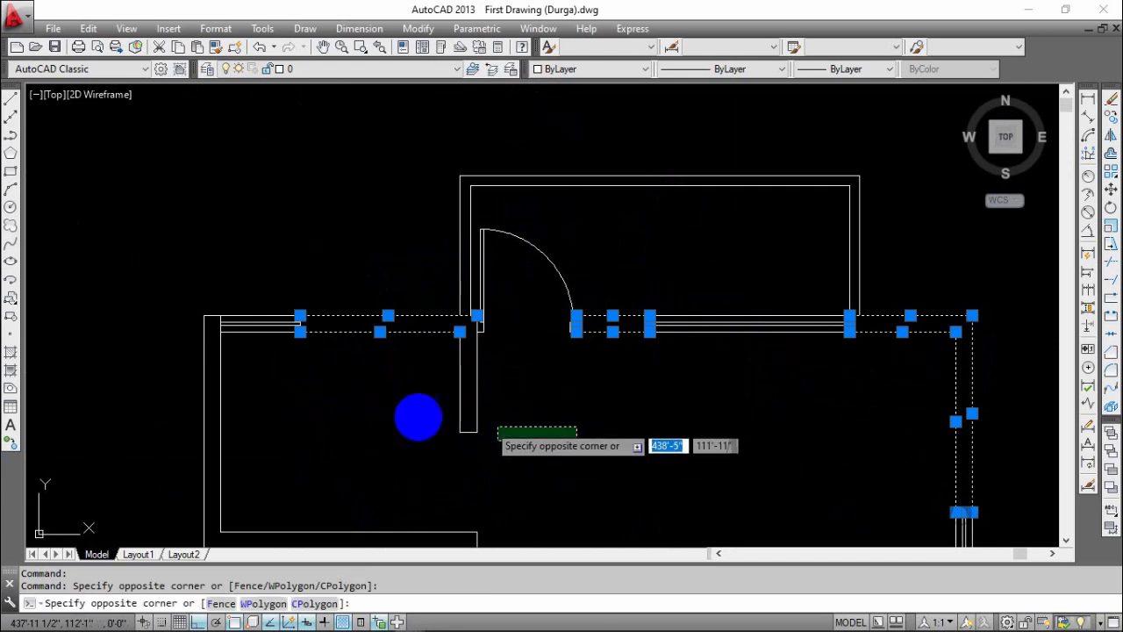
left_click(472, 414)
left_click(293, 379)
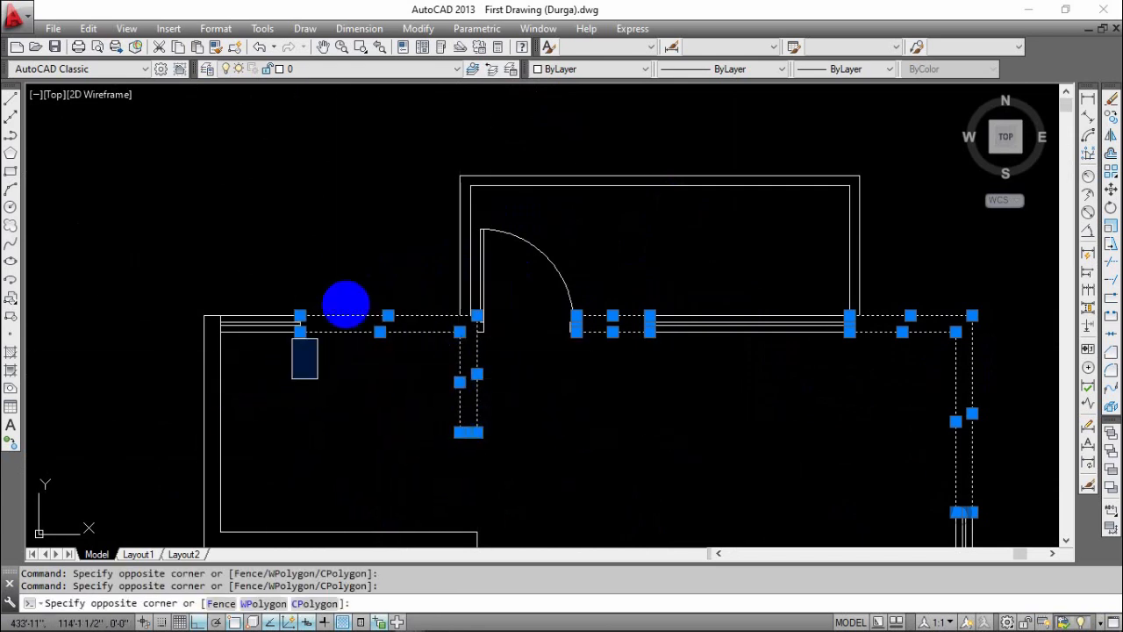
left_click(302, 385)
- Add the wall end lines on both sides of the small window and the left room's outer wall lines to the selection
scroll(307, 335, "up", 6)
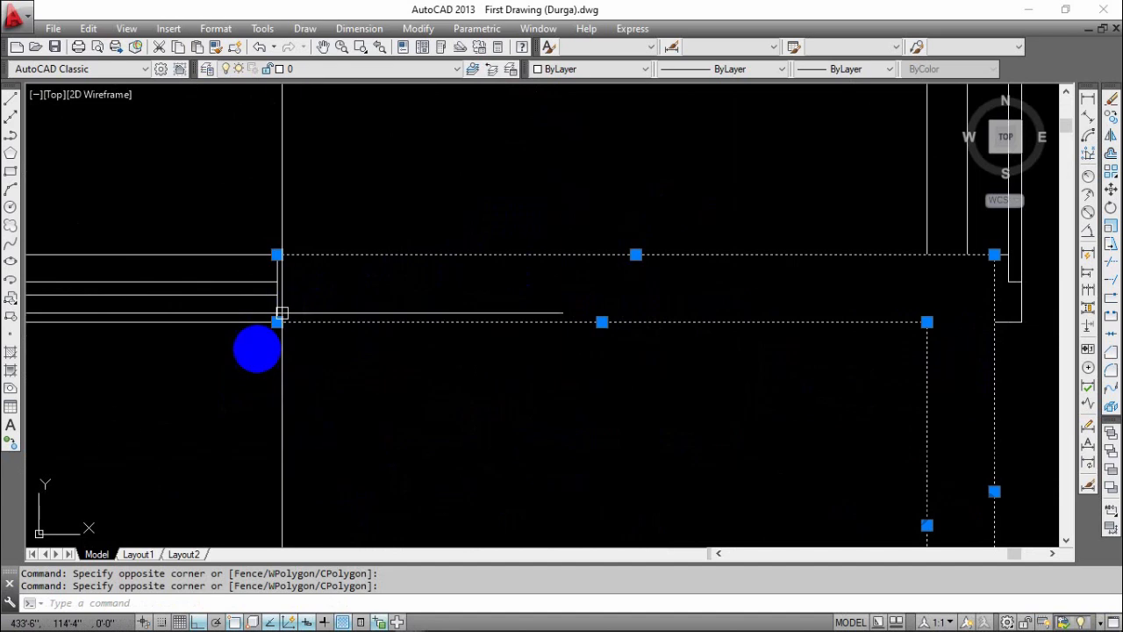
left_click(235, 406)
left_click(358, 210)
scroll(363, 234, "down", 4)
middle_click_drag(300, 312, 362, 311)
left_click(338, 402)
left_click(136, 351)
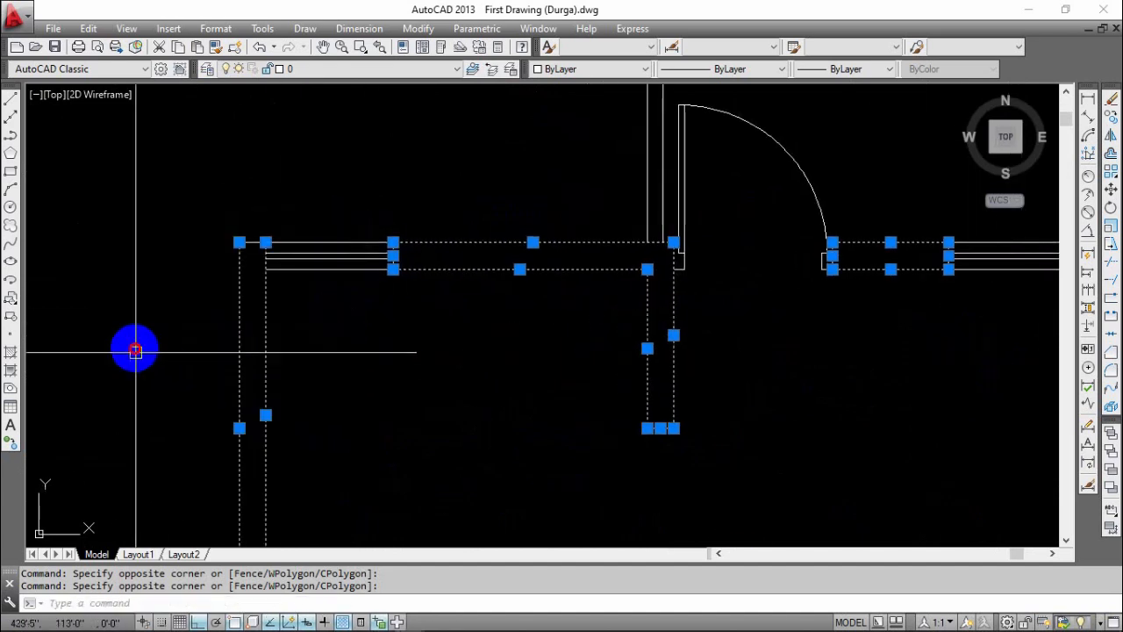
left_click(135, 347)
left_click(274, 176)
- Add the left room's lower wall and the wall running down to the lower door, including its end line, to the selection
scroll(312, 225, "down", 5)
middle_click_drag(375, 368, 354, 267)
left_click(384, 242)
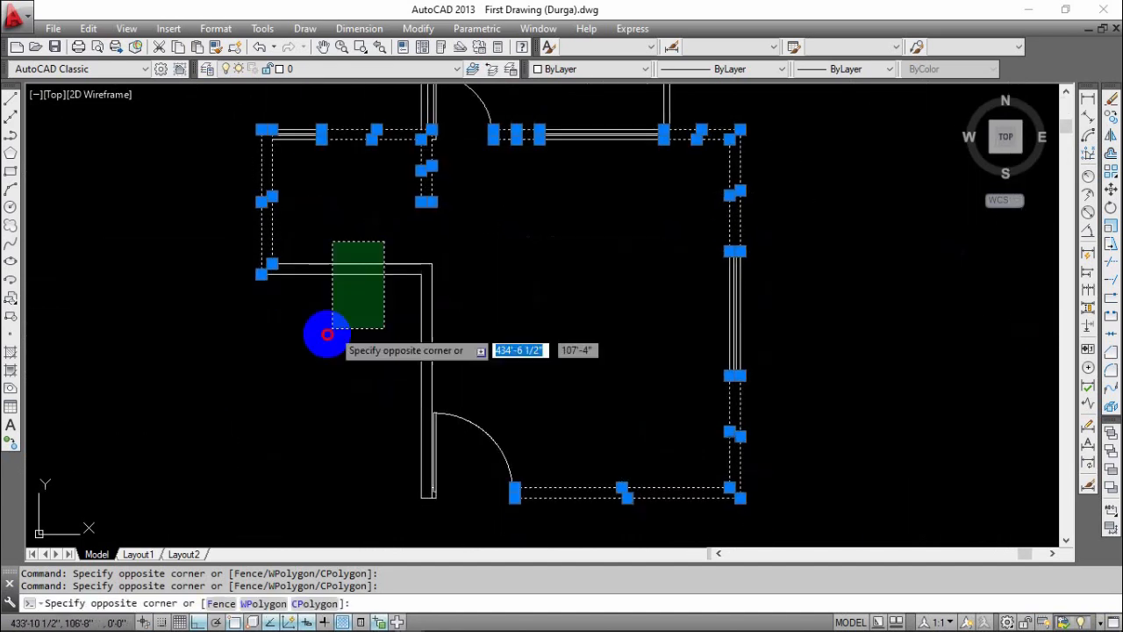
left_click(327, 334)
left_click(473, 244)
left_click(353, 305)
middle_click_drag(440, 514, 430, 392)
scroll(430, 392, "up", 4)
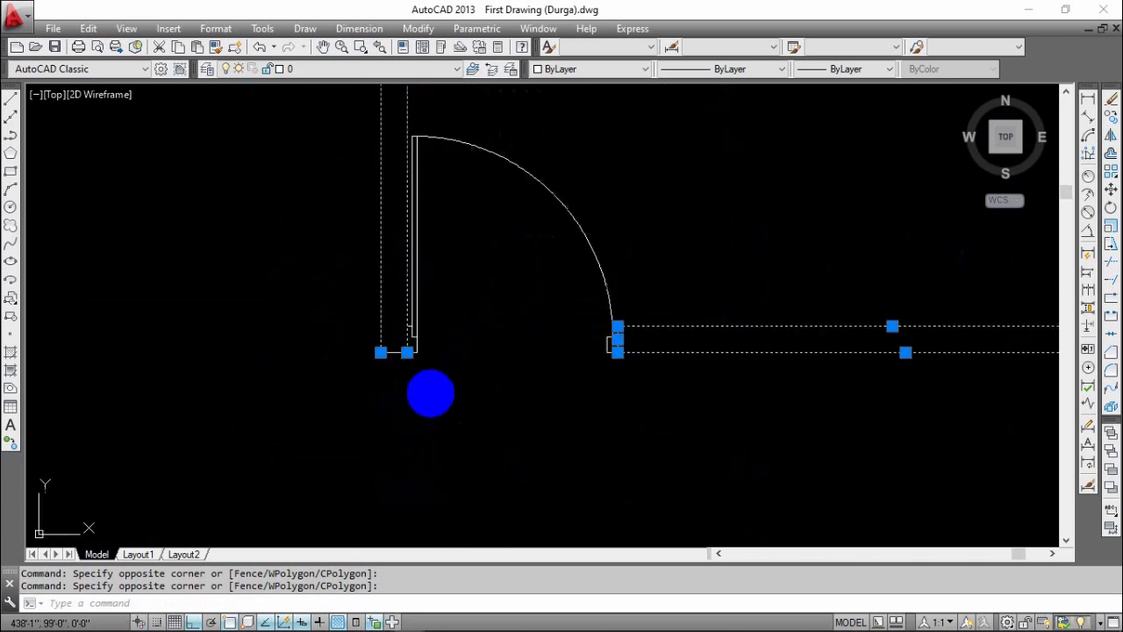
scroll(409, 373, "up", 7)
left_click(352, 190)
left_click(314, 279)
- Add the verandah's two right-hand lines to the wall selection and remove them from it again
scroll(399, 263, "down", 9)
middle_click_drag(441, 244, 488, 483)
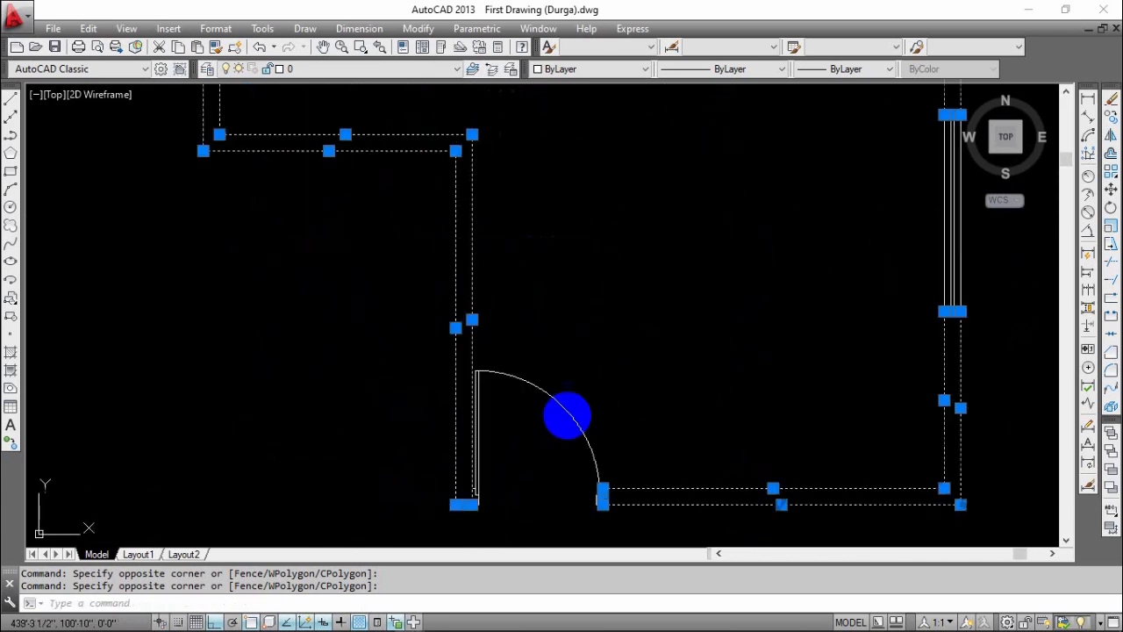
scroll(567, 415, "down", 4)
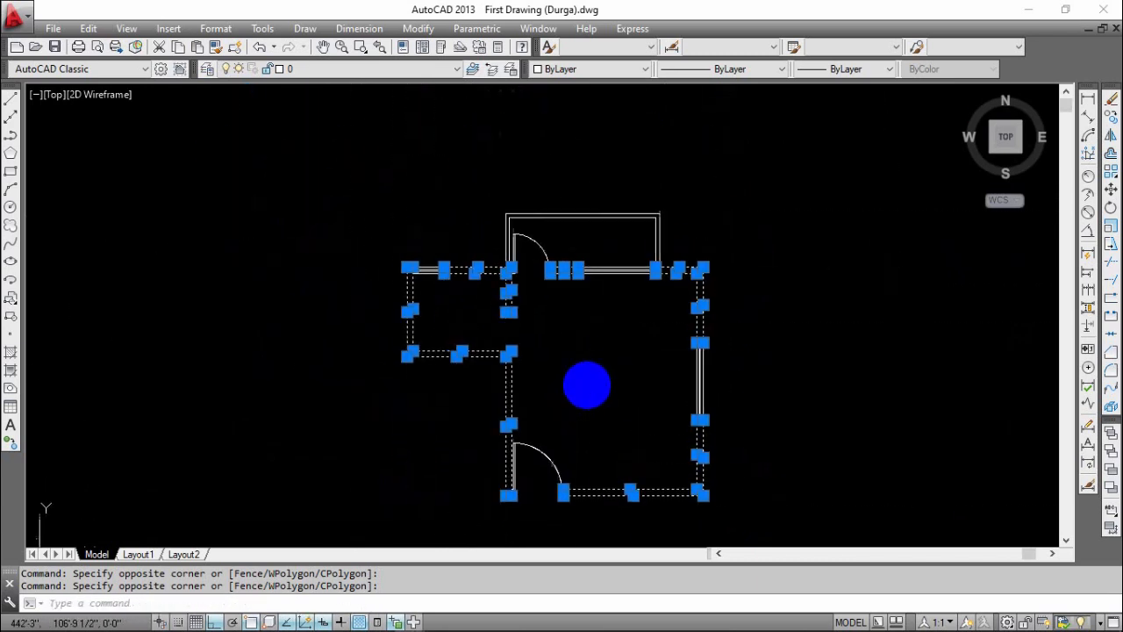
left_click(335, 71)
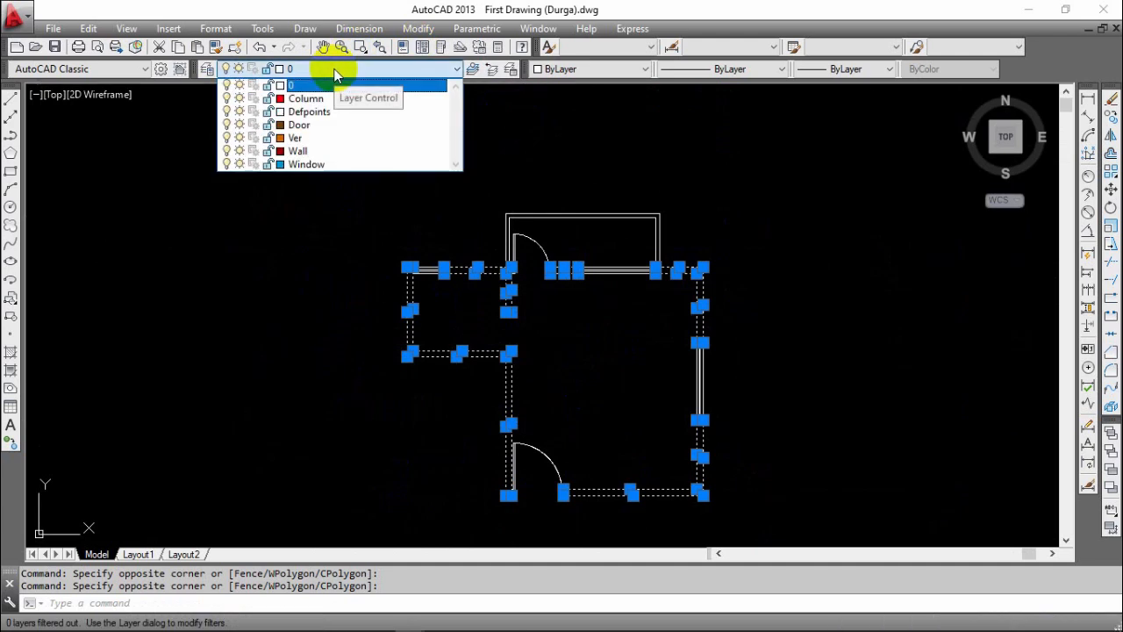
middle_click_drag(624, 237, 497, 269)
scroll(497, 271, "up", 2)
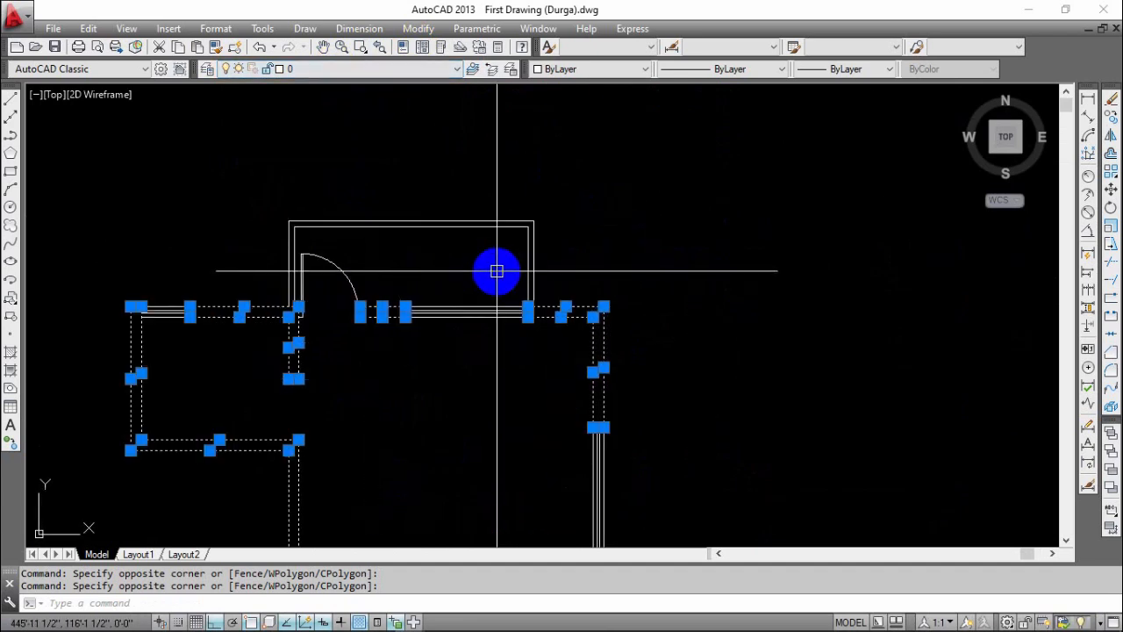
scroll(509, 266, "up", 4)
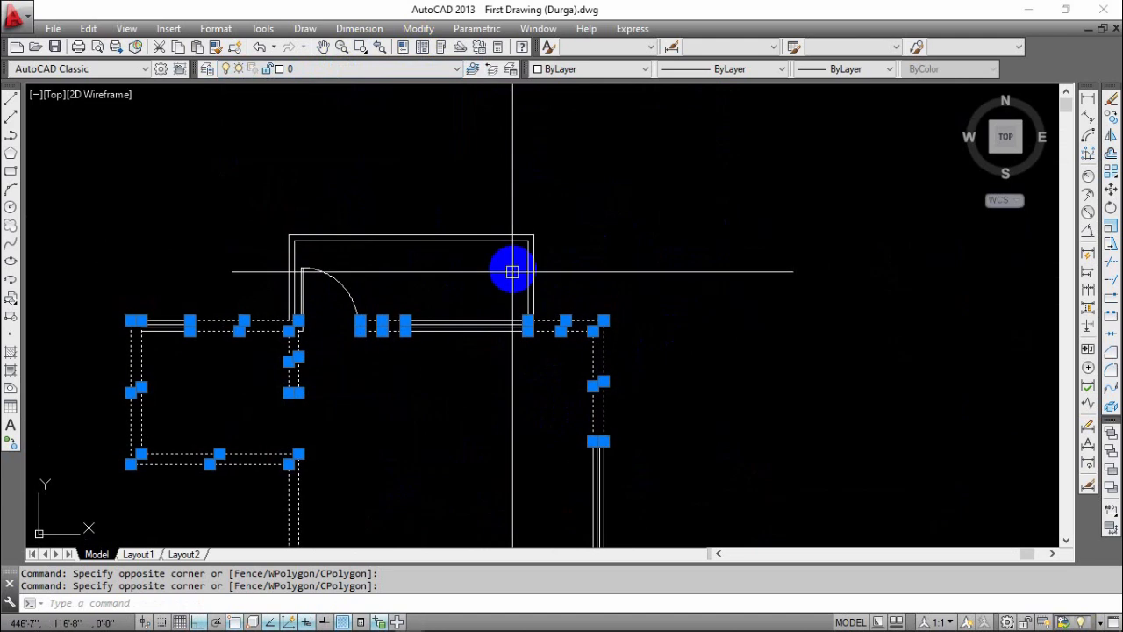
left_click(599, 236)
left_click(477, 272)
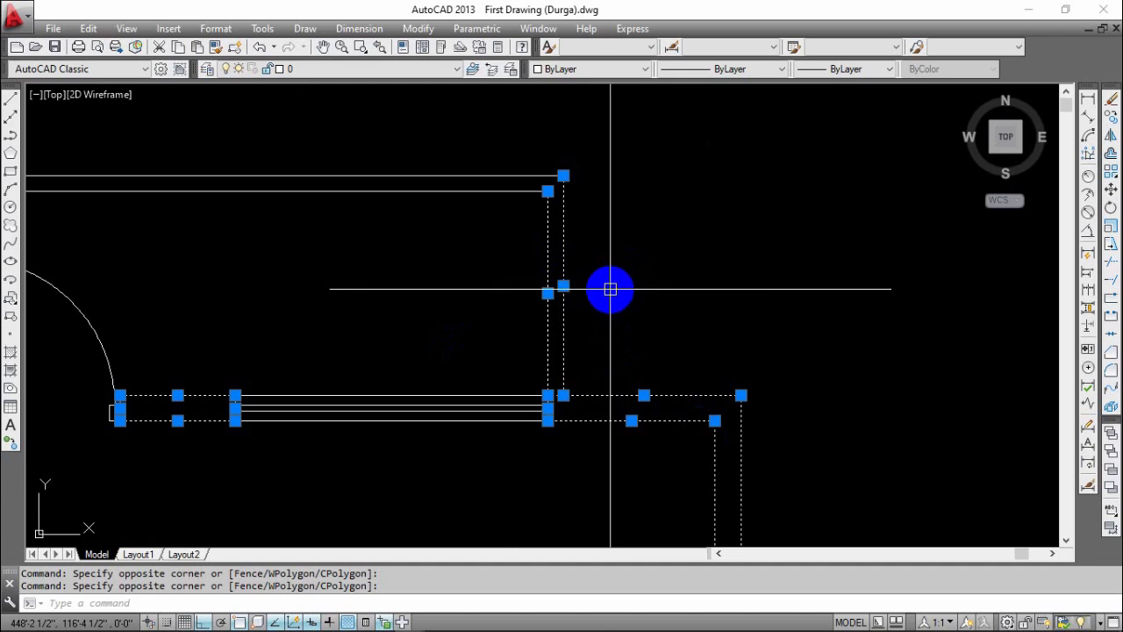
mouse_move(592, 281)
middle_mouse_down()
mouse_move(634, 298)
mouse_move(591, 328)
mouse_move(594, 355)
middle_mouse_up()
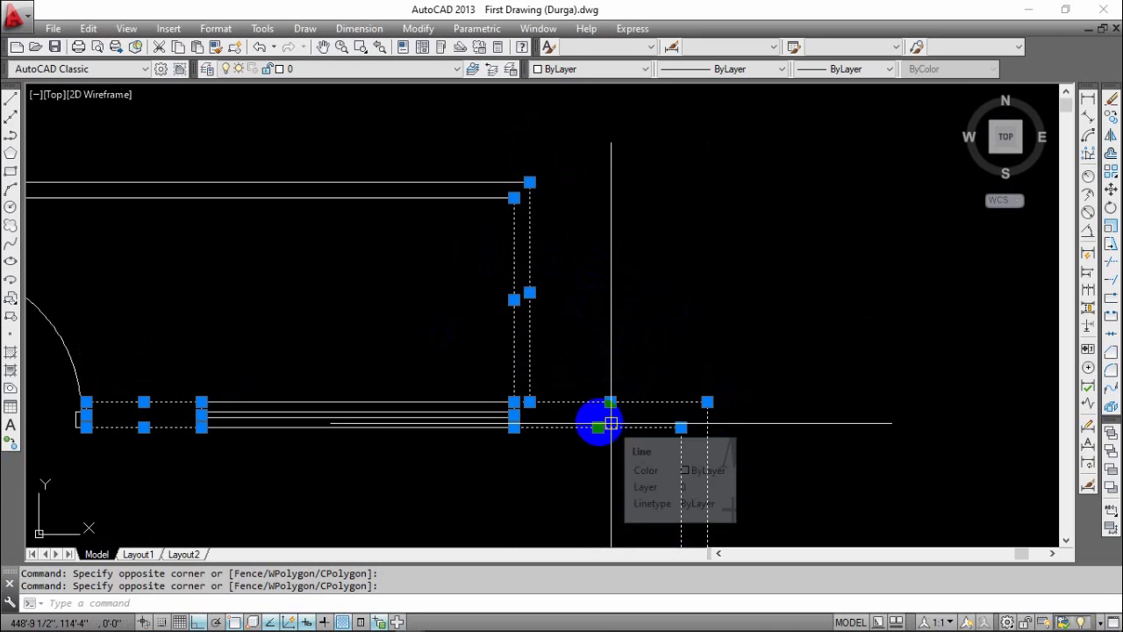
left_click(559, 307, "shift")
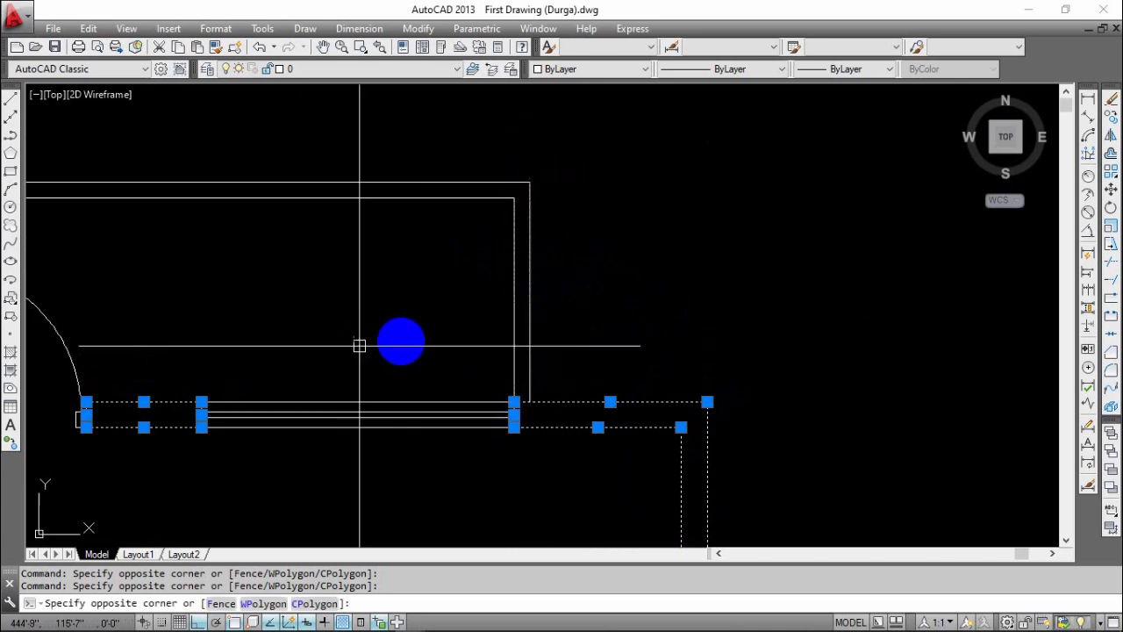
left_click(363, 343, "shift")
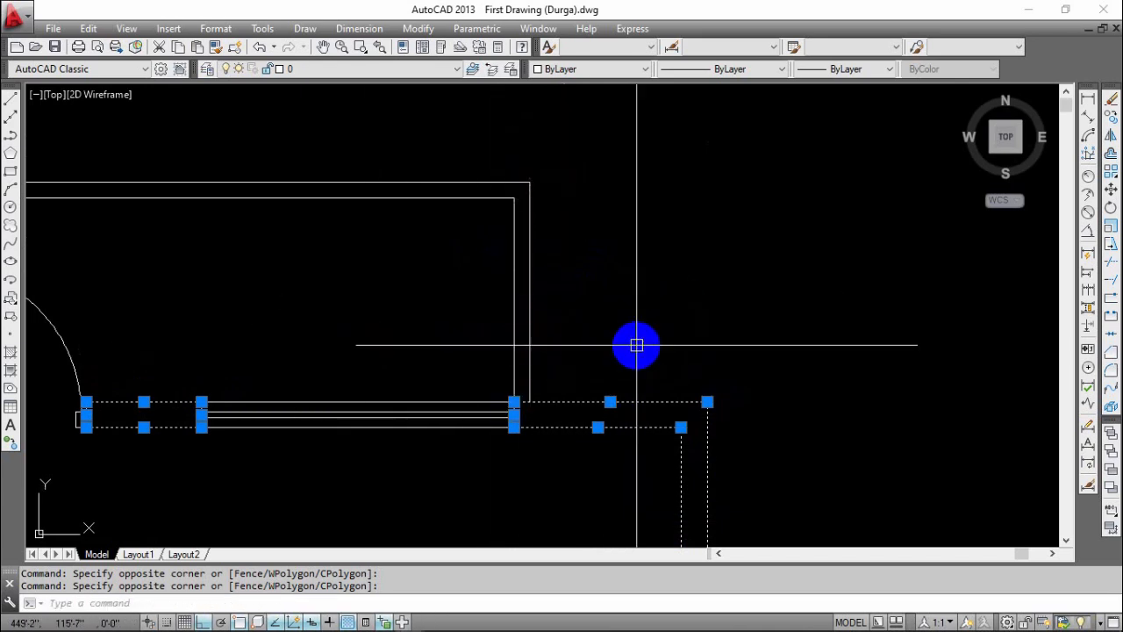
- Reselect the verandah's outer and inner right-hand lines one at a time, and deselect both together with a crossing window
left_click(529, 311)
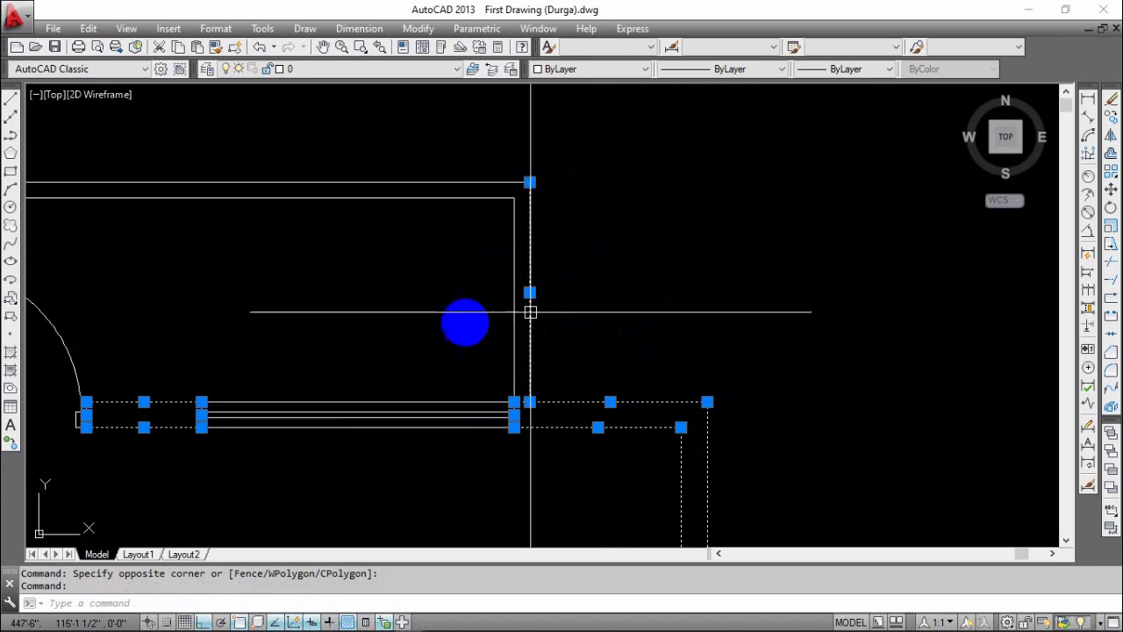
left_click(510, 343)
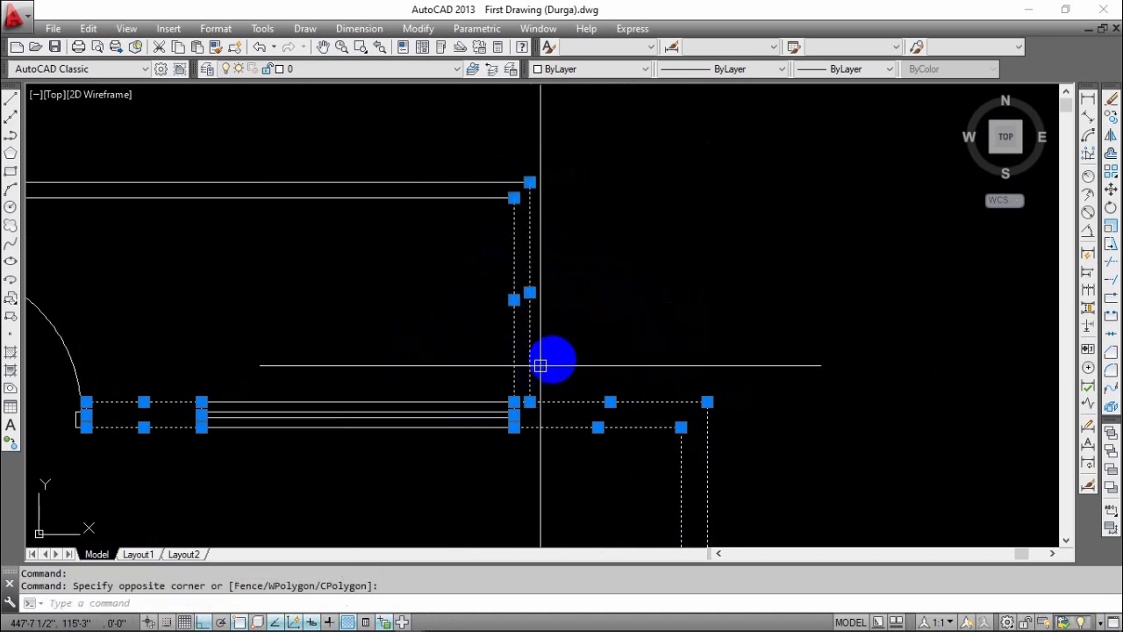
left_click(579, 272, "shift")
left_click(477, 326, "shift")
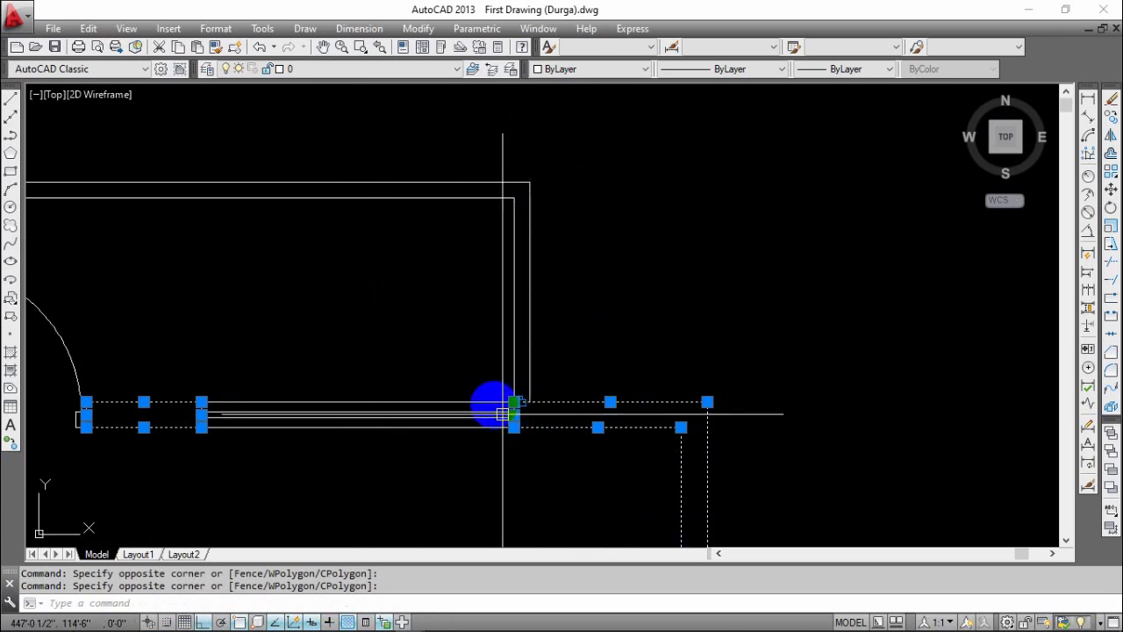
- Move the selected wall lines onto the Wall layer and clear the selection
scroll(571, 339, "down", 6)
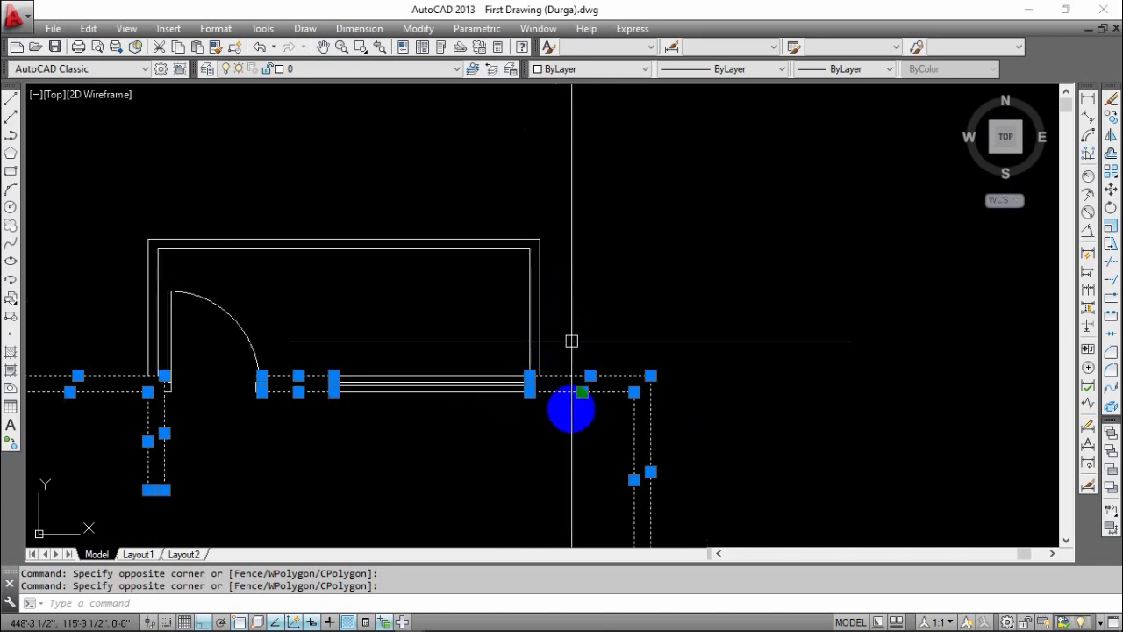
left_click(327, 69)
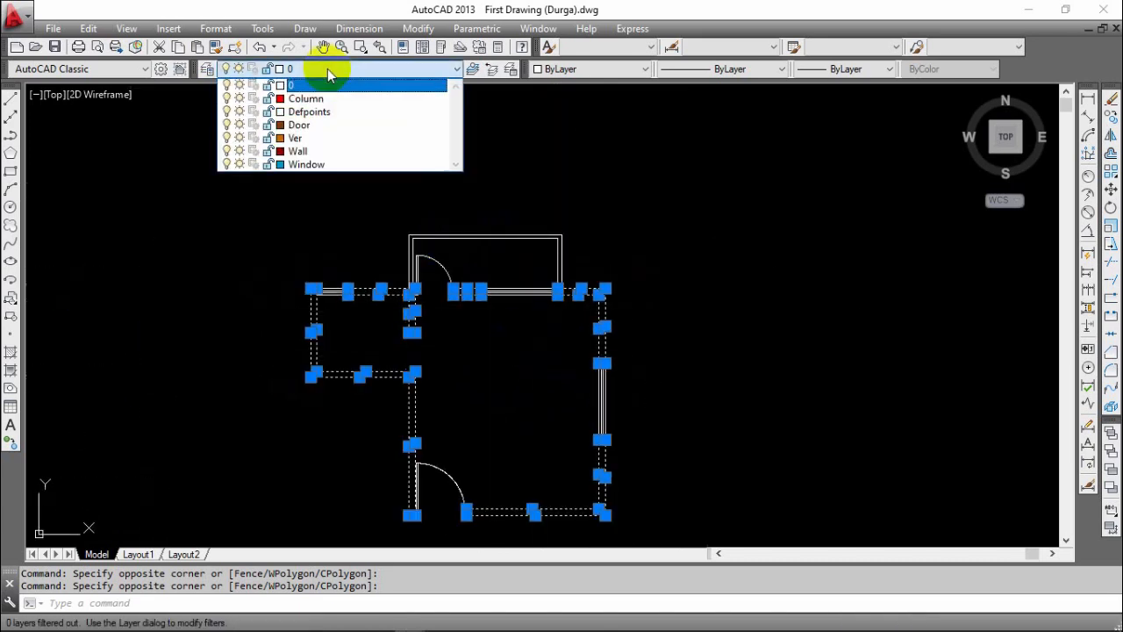
left_click(309, 152)
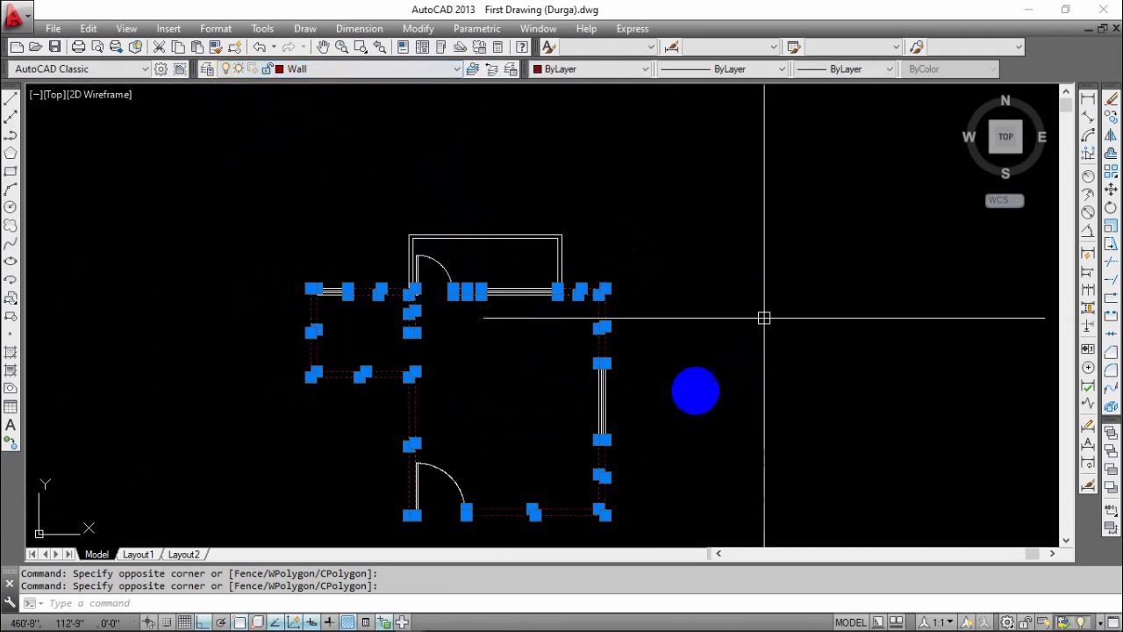
middle_click_drag(668, 378, 657, 328)
key("Escape")
scroll(624, 338, "up", 3)
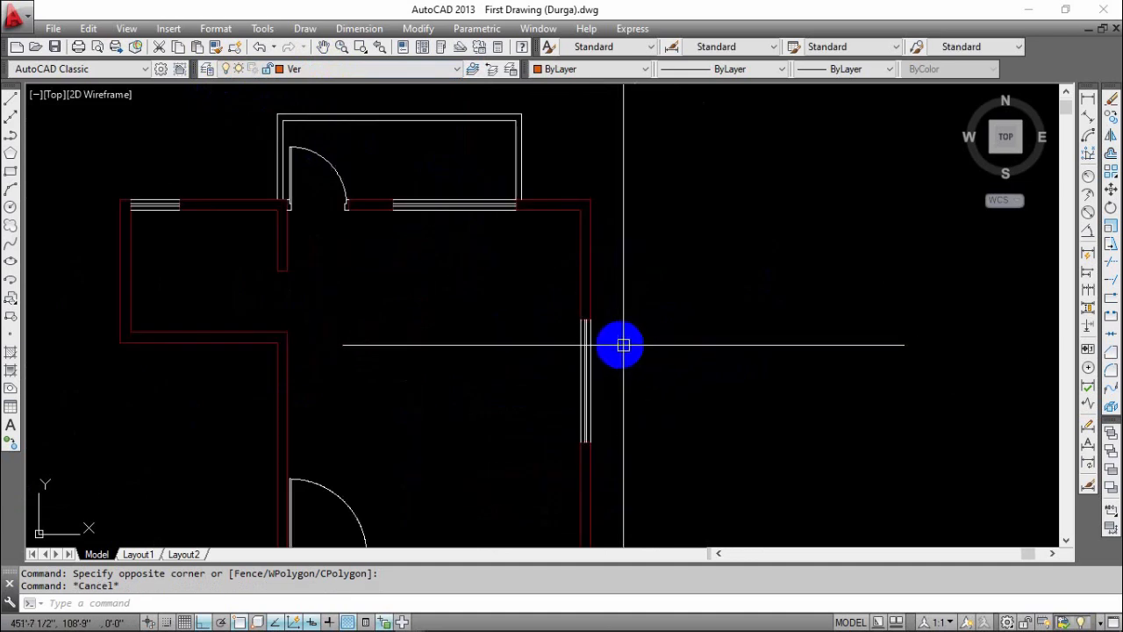
- Make layer 0 the current layer in the layer manager
left_click(207, 69)
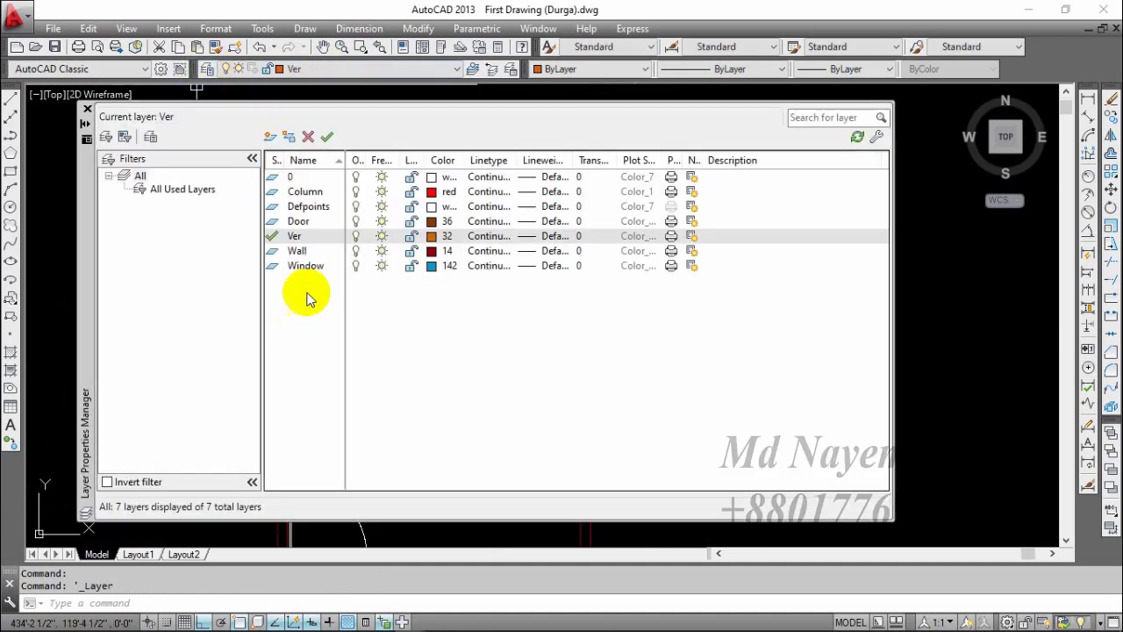
left_click(279, 178)
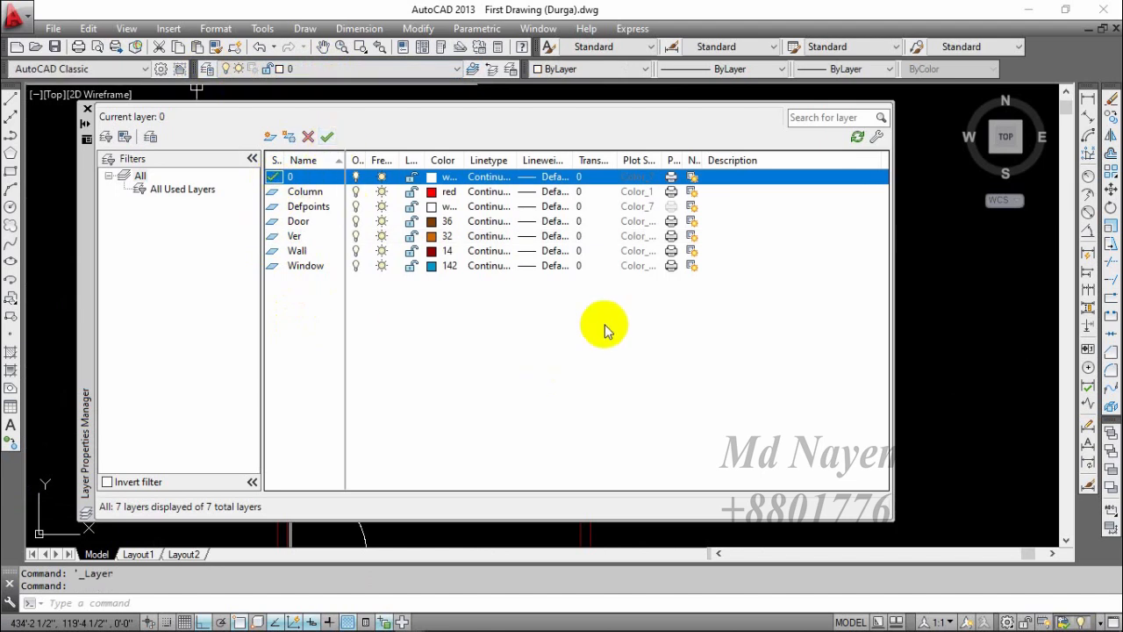
- Close the layer manager
left_click(87, 109)
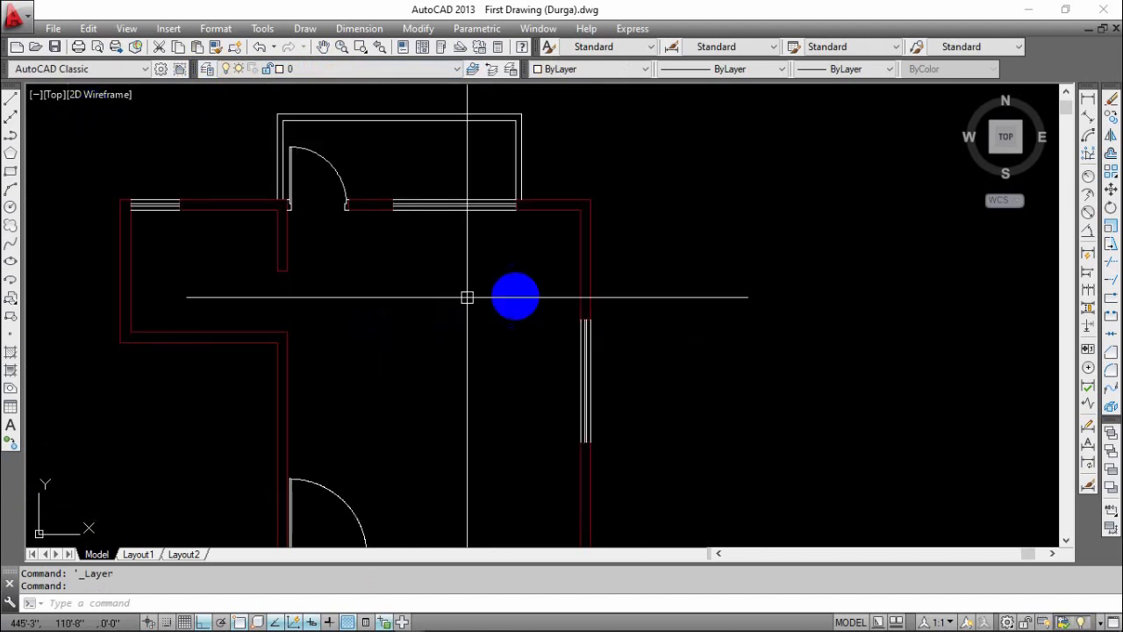
scroll(375, 325, "up", 2)
left_click(345, 243)
left_click(255, 290)
middle_click_drag(330, 369, 538, 316)
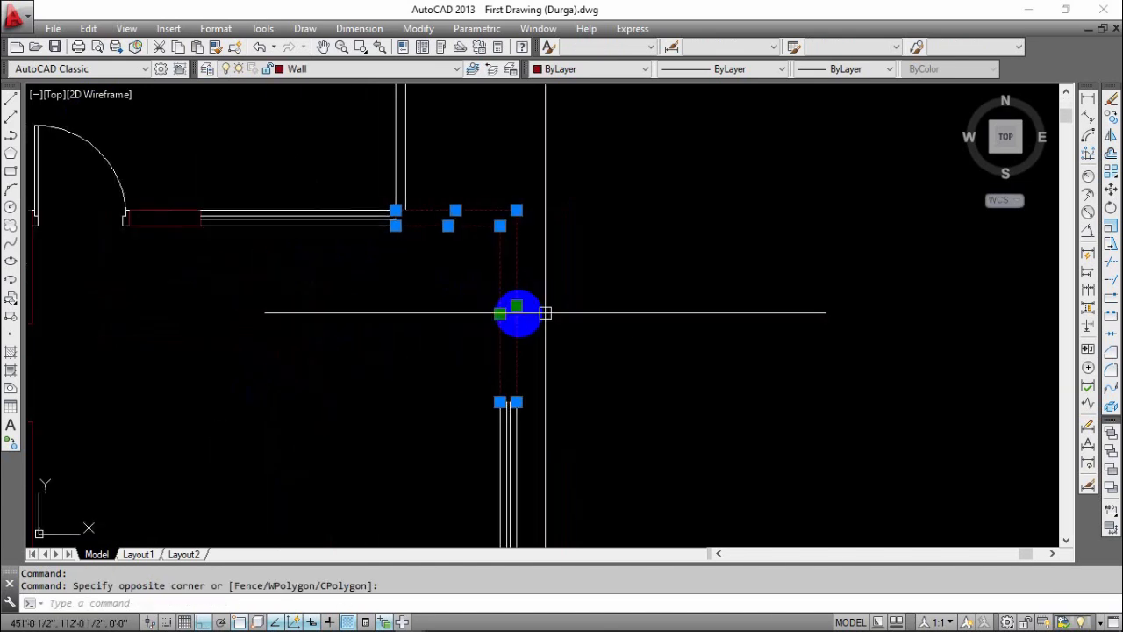
key("Escape")
- Select all lines of the window in the right-hand wall with a crossing window
middle_click_drag(505, 374, 507, 316)
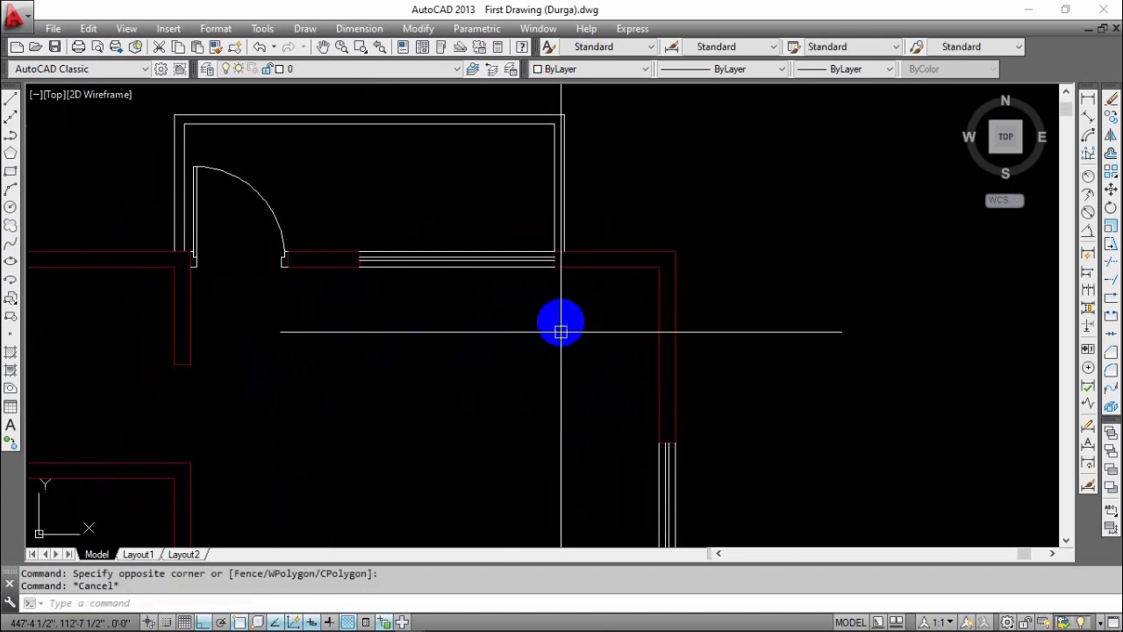
scroll(593, 373, "down", 2)
middle_click_drag(646, 446, 572, 279)
left_click(589, 280)
left_click(506, 306)
middle_click_drag(432, 390, 605, 265)
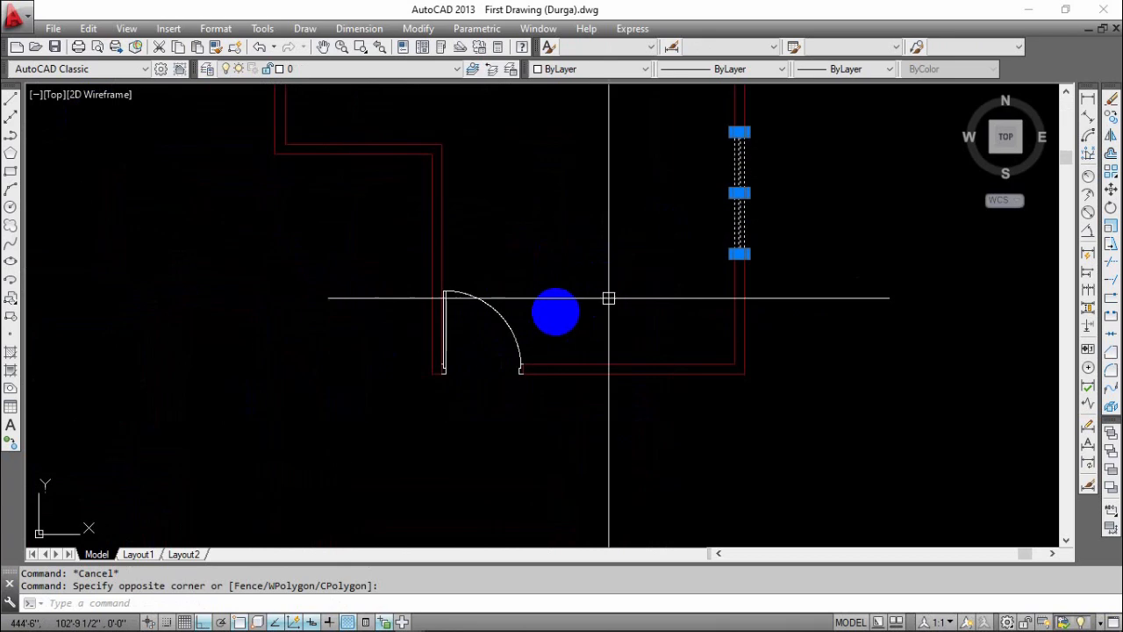
- Add the small upper-left window and the window beside the verandah door to the selection
middle_click_drag(488, 171, 569, 439)
left_click(388, 258)
left_click(389, 309)
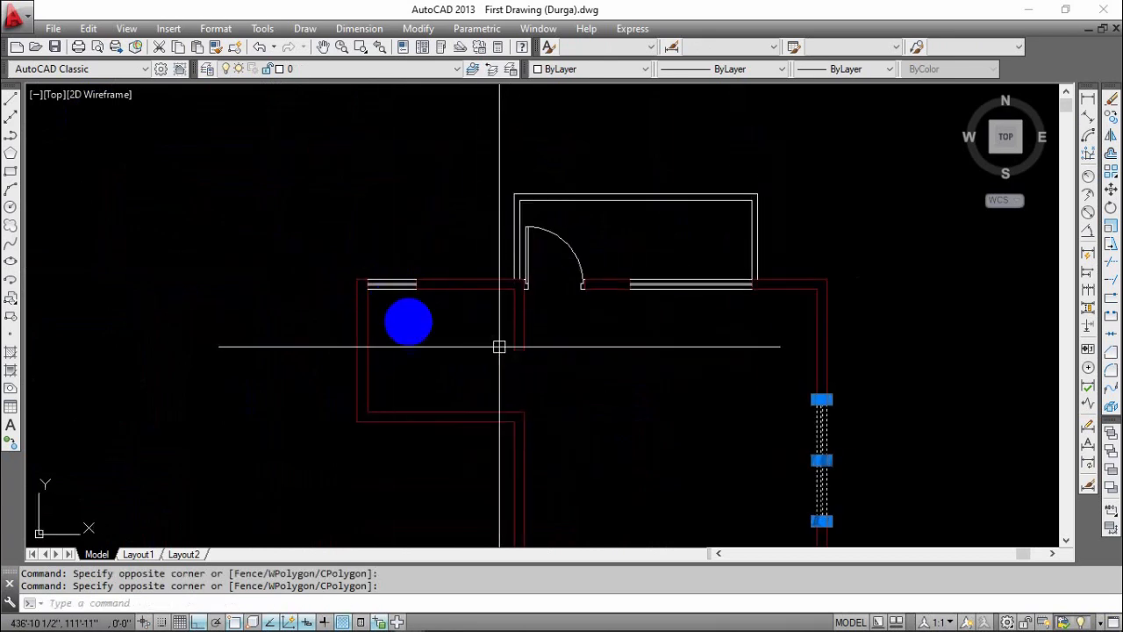
scroll(391, 260, "up", 6)
left_click(443, 271)
left_click(421, 380)
middle_click_drag(642, 413, 85, 298)
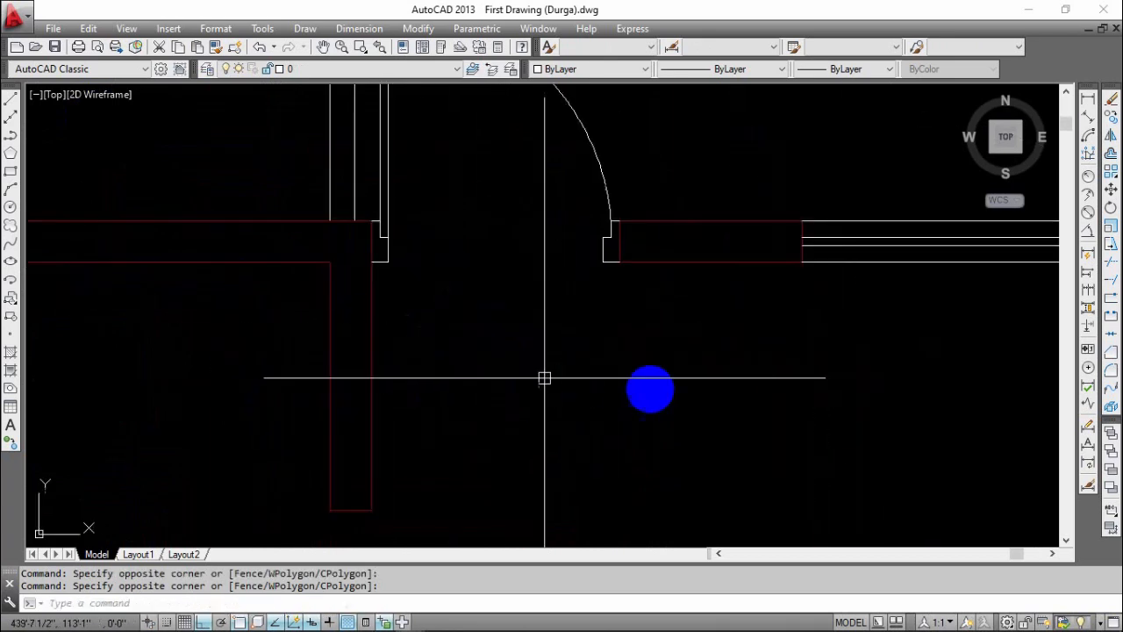
middle_click_drag(732, 379, 313, 407)
left_click(630, 231)
left_click(546, 343)
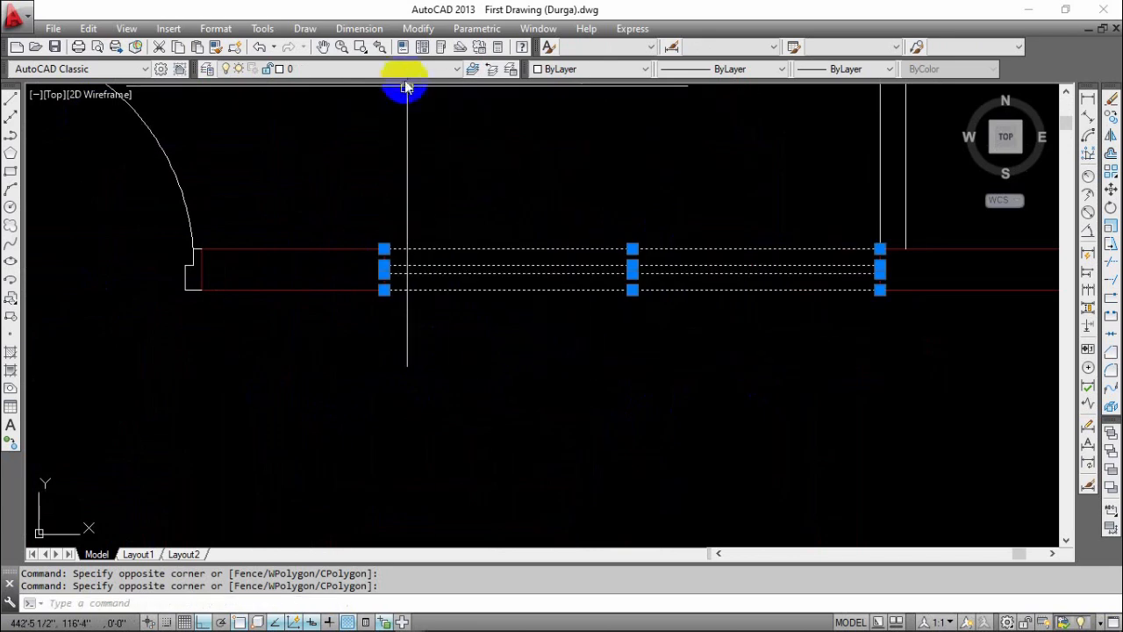
- Move the selected window lines onto the Window layer and clear the selection
left_click(398, 71)
left_click(330, 165)
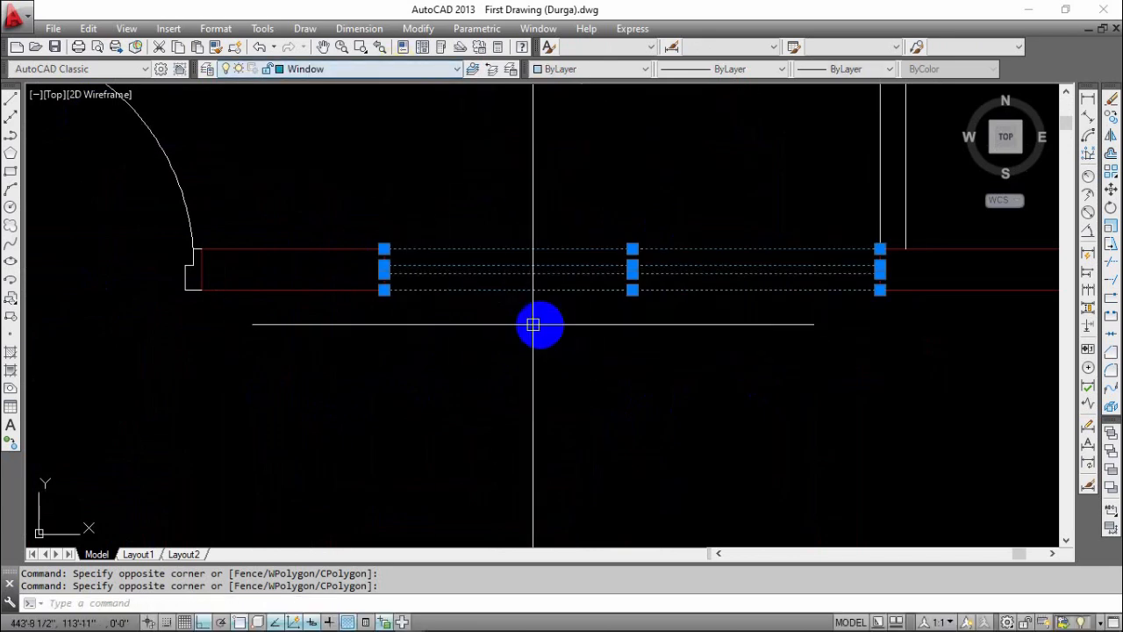
key("Escape")
- Examine the colors of the windows and adjoining walls around the plan
scroll(627, 401, "down", 2)
middle_click_drag(627, 401, 574, 384)
middle_click_drag(722, 465, 726, 362)
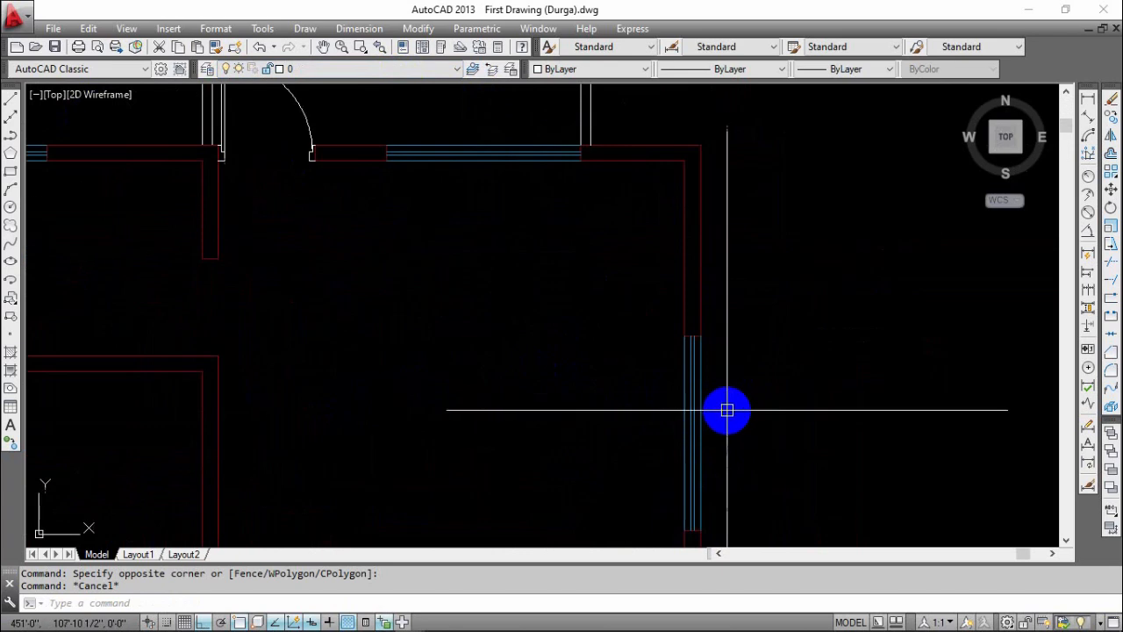
middle_click_drag(728, 409, 722, 366)
middle_click_drag(602, 369, 612, 438)
middle_click_drag(529, 361, 579, 387)
scroll(582, 330, "down", 3)
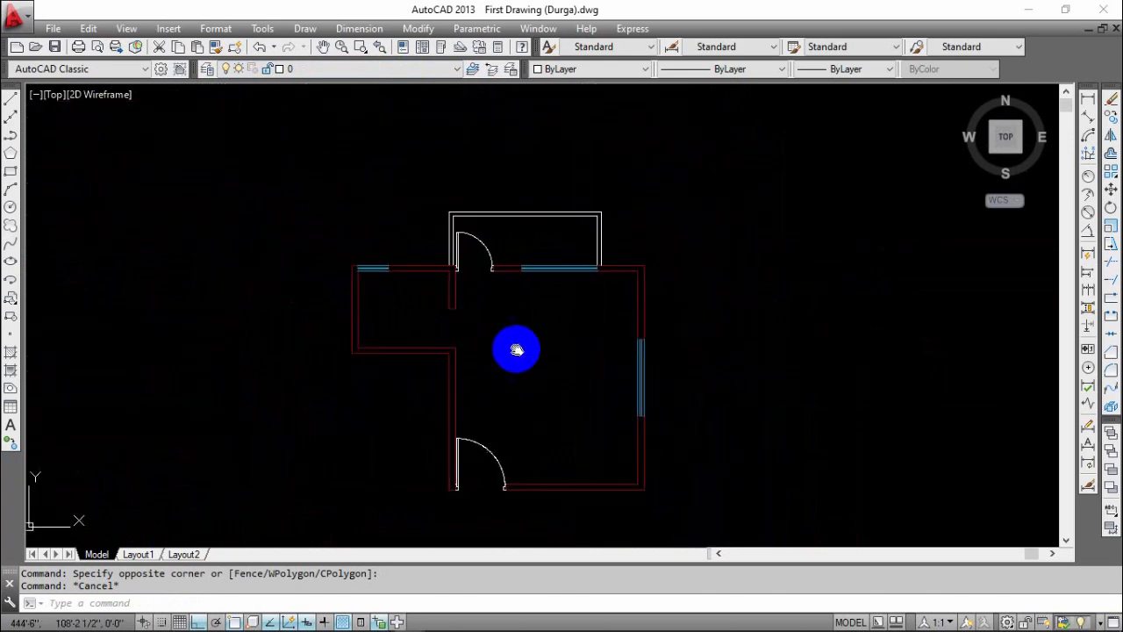
scroll(364, 276, "up", 2)
scroll(676, 451, "up", 3)
middle_click_drag(676, 451, 284, 417)
middle_click_drag(824, 389, 359, 404)
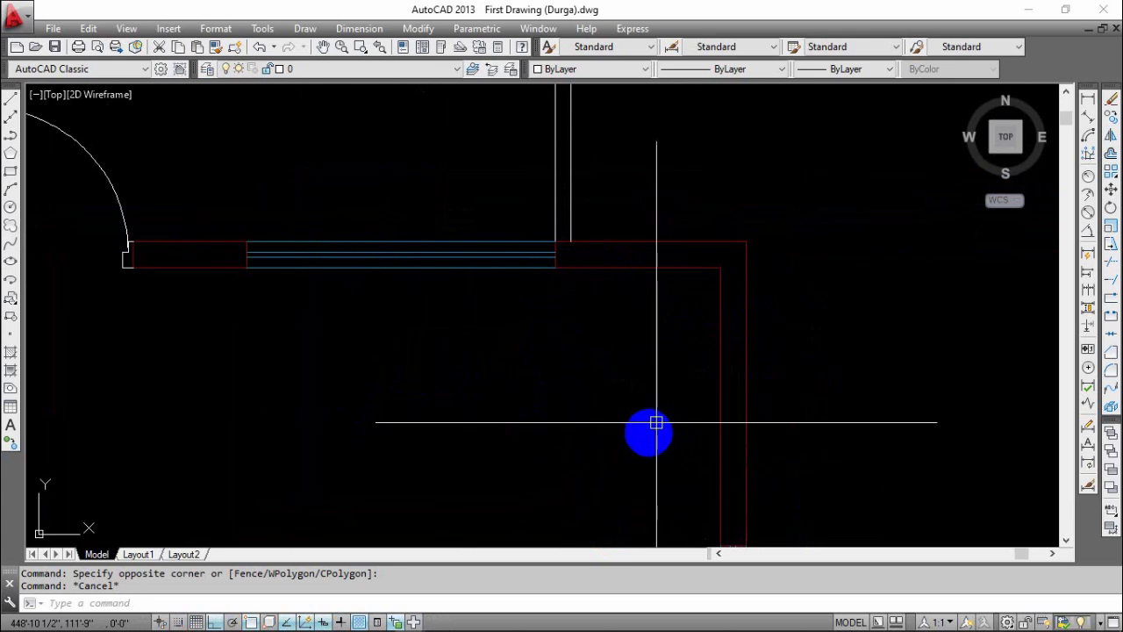
- Bring the lines of the window beside the verandah door to the front of the draw order
scroll(649, 433, "down", 4)
left_click_drag(565, 348, 534, 402)
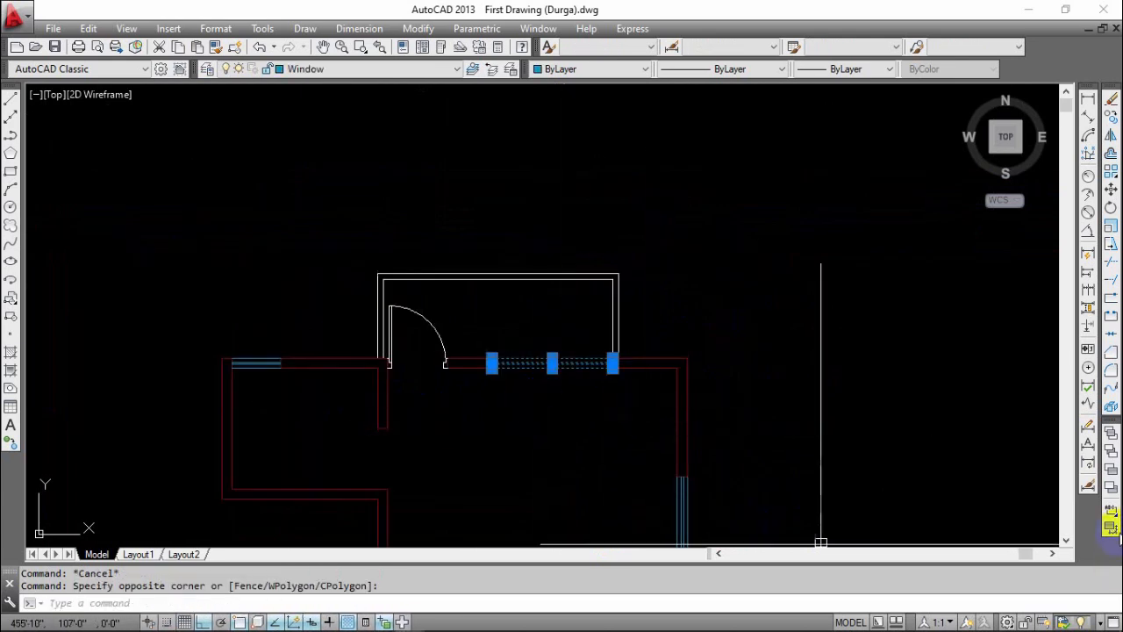
left_click(1108, 438)
scroll(549, 383, "up", 5)
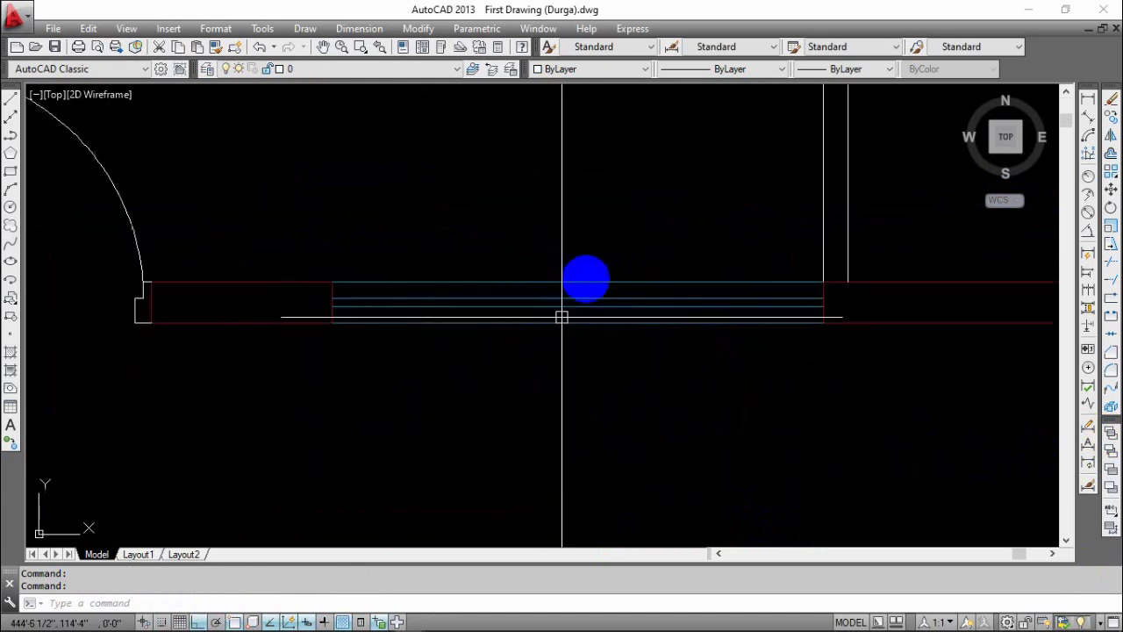
left_click_drag(602, 258, 579, 377)
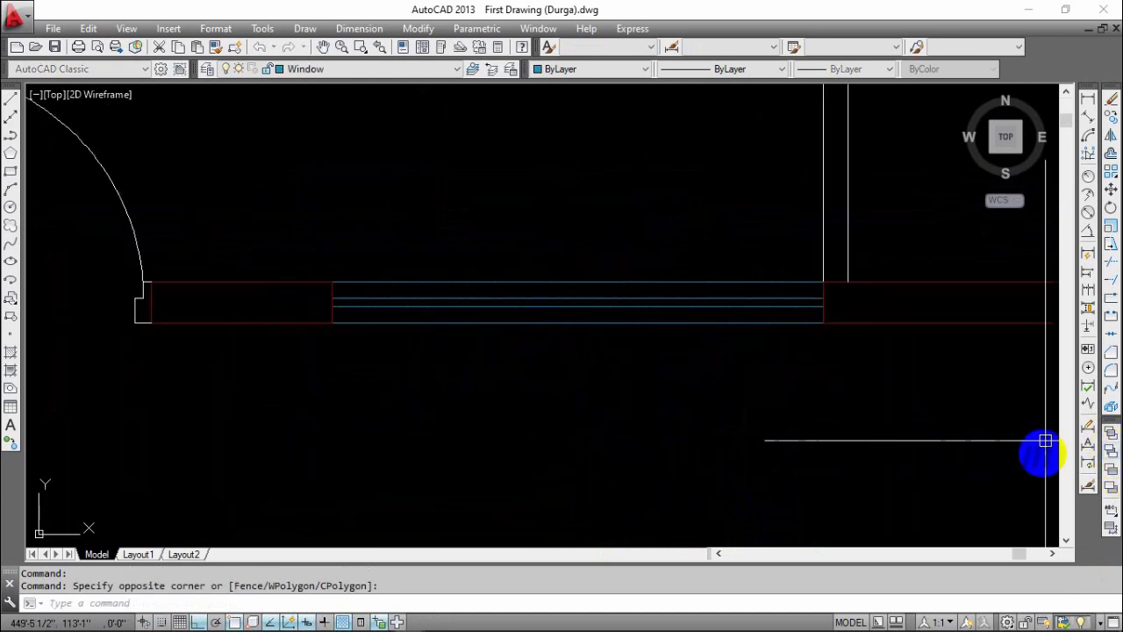
scroll(857, 386, "down", 4)
- Select the wall lines at the upper-right corner and around the right-hand window, and bring them to the front of the draw order
middle_click_drag(858, 386, 547, 173)
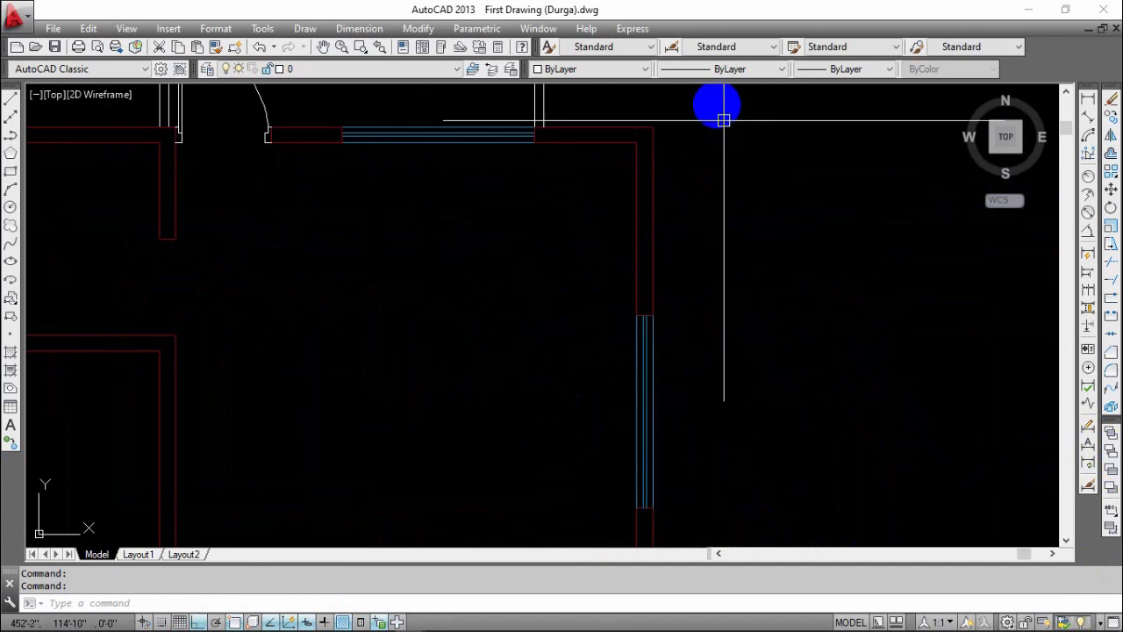
left_click_drag(695, 115, 594, 180)
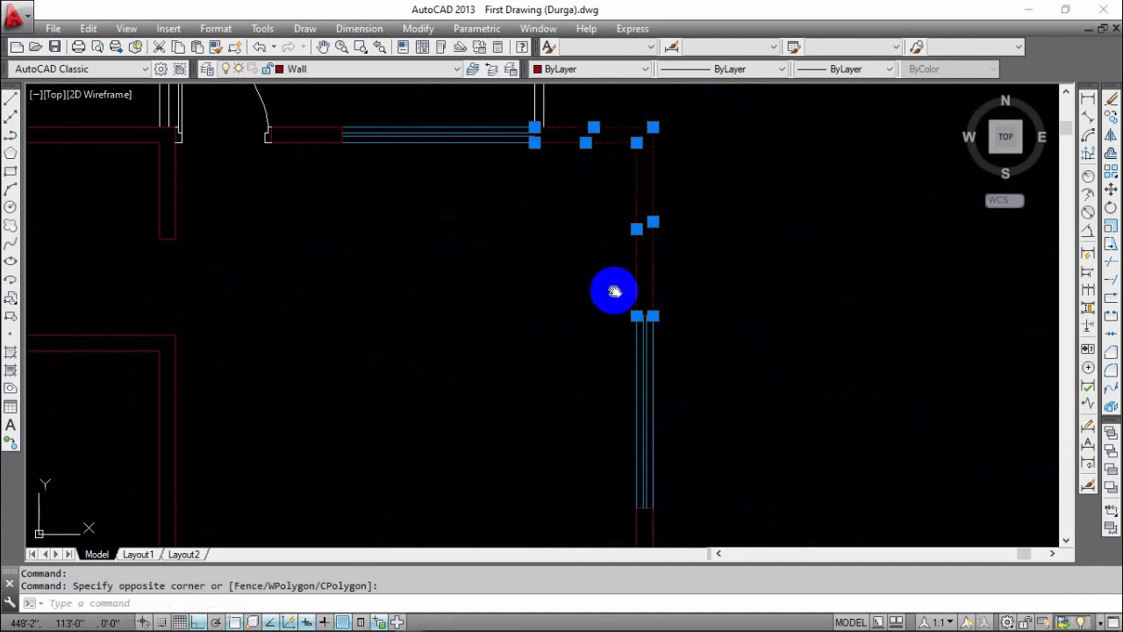
middle_click_drag(611, 291, 612, 398)
left_click(498, 232)
left_click(553, 325)
middle_click_drag(662, 454, 539, 304)
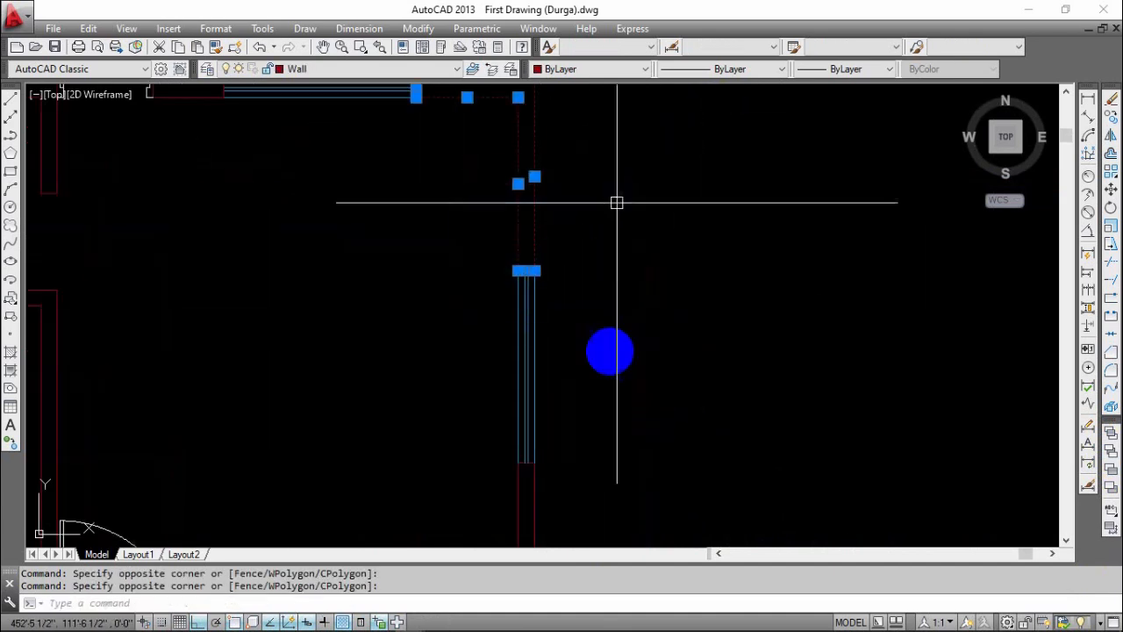
middle_click_drag(584, 420, 571, 278)
left_click(604, 289)
left_click(1045, 543)
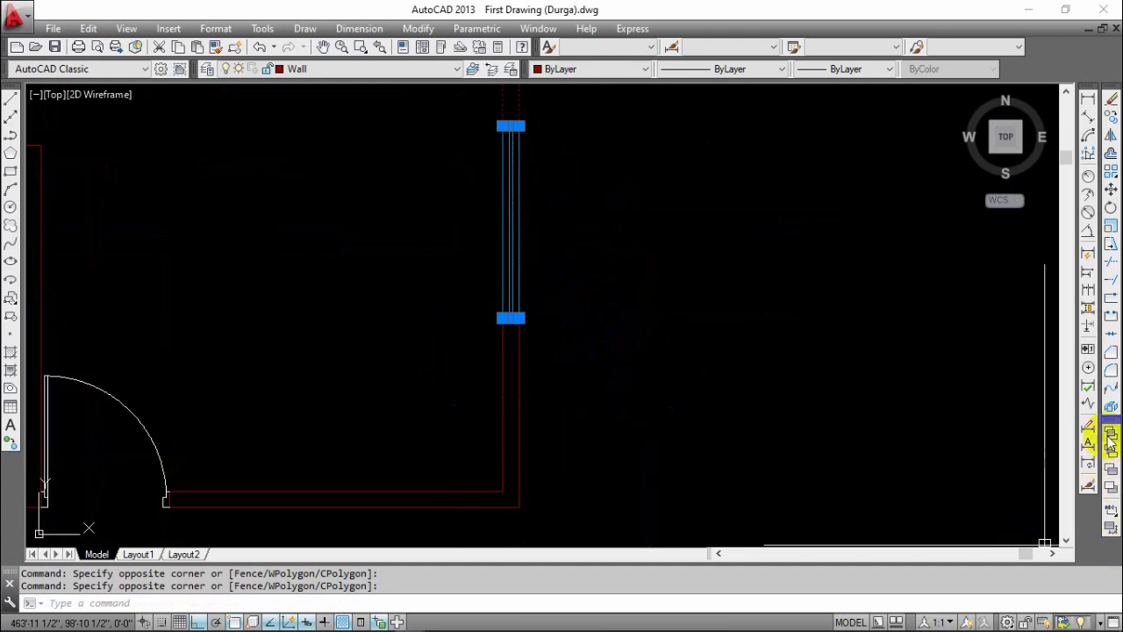
key("Escape")
- Select the two windows in the upper wall, change their draw order, and clear the selection
middle_click_drag(782, 394, 716, 467)
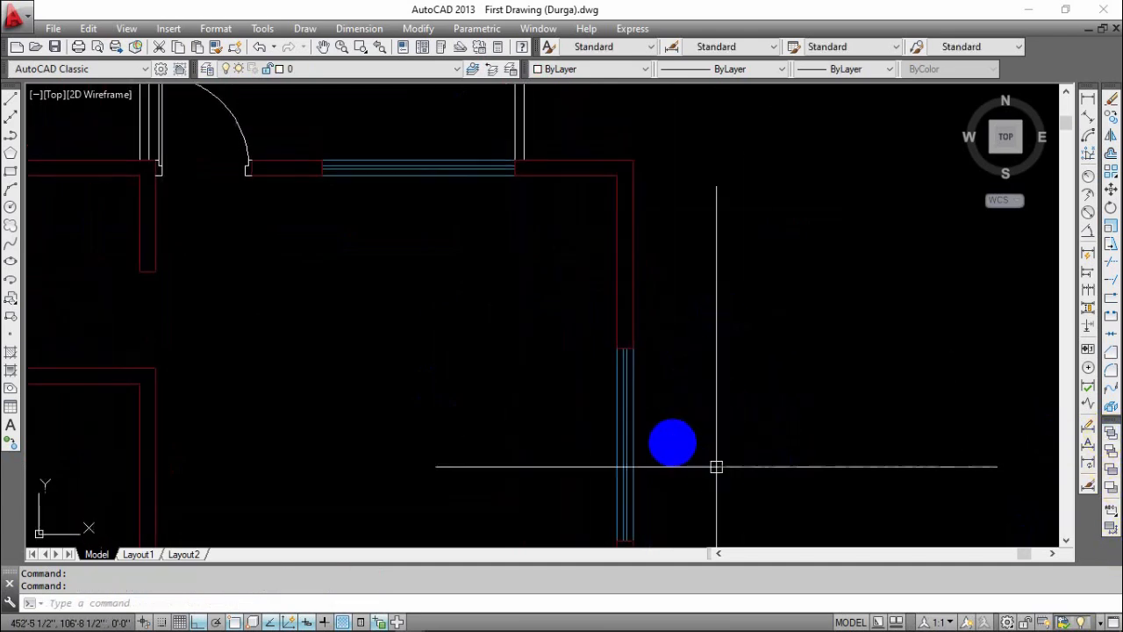
middle_click_drag(615, 388, 692, 412)
key("Escape")
middle_click_drag(426, 326, 508, 399)
left_click(531, 240)
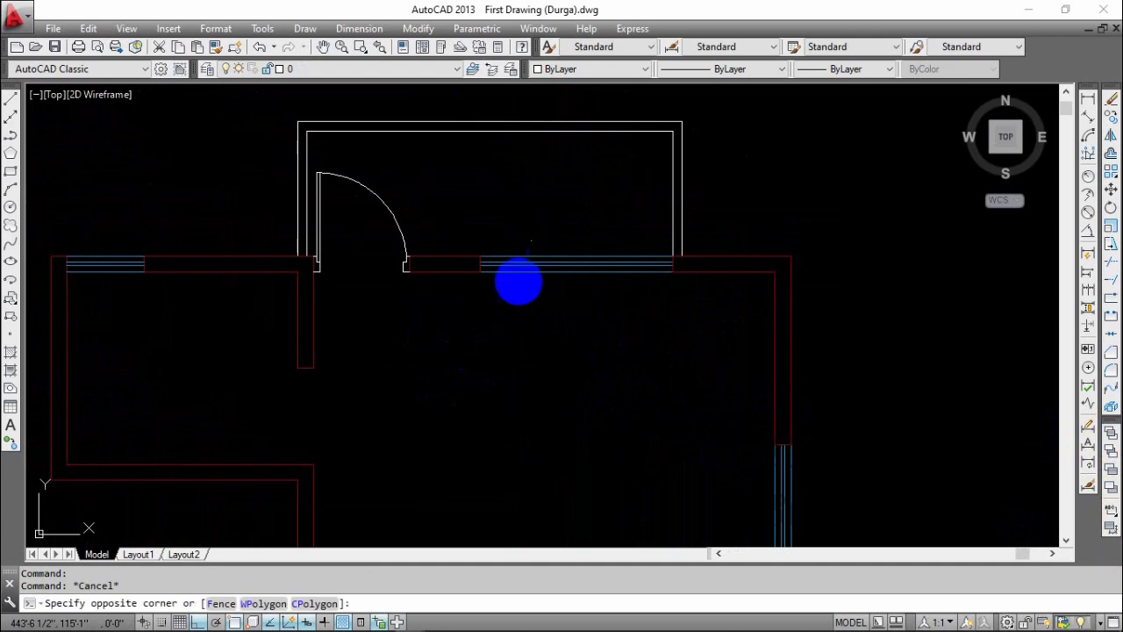
left_click(114, 307)
left_click(150, 313)
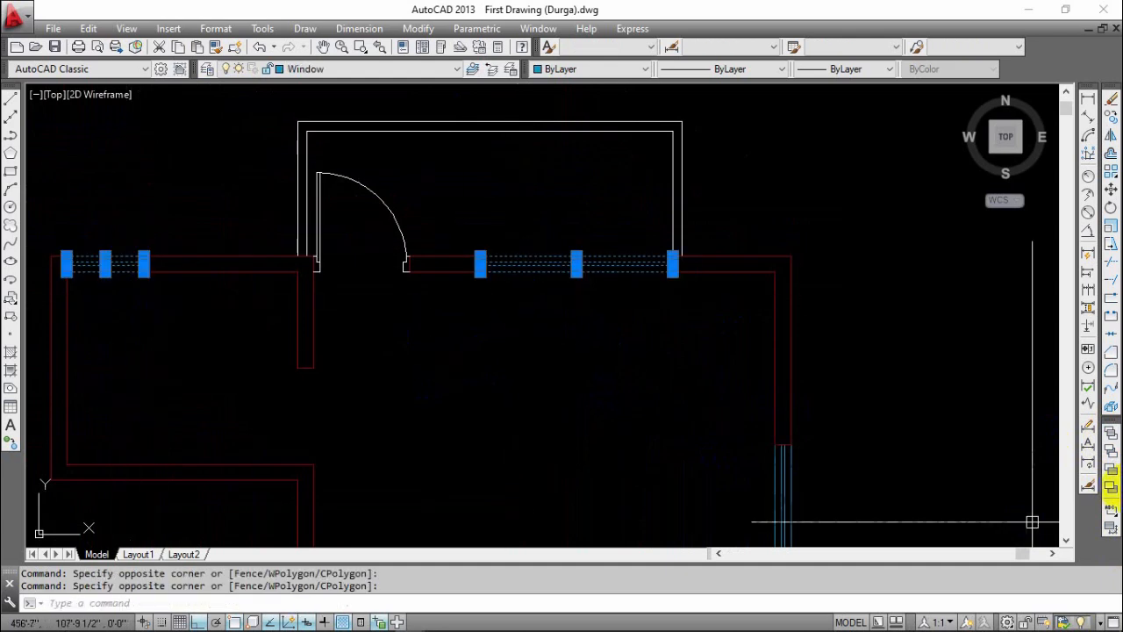
key("Escape")
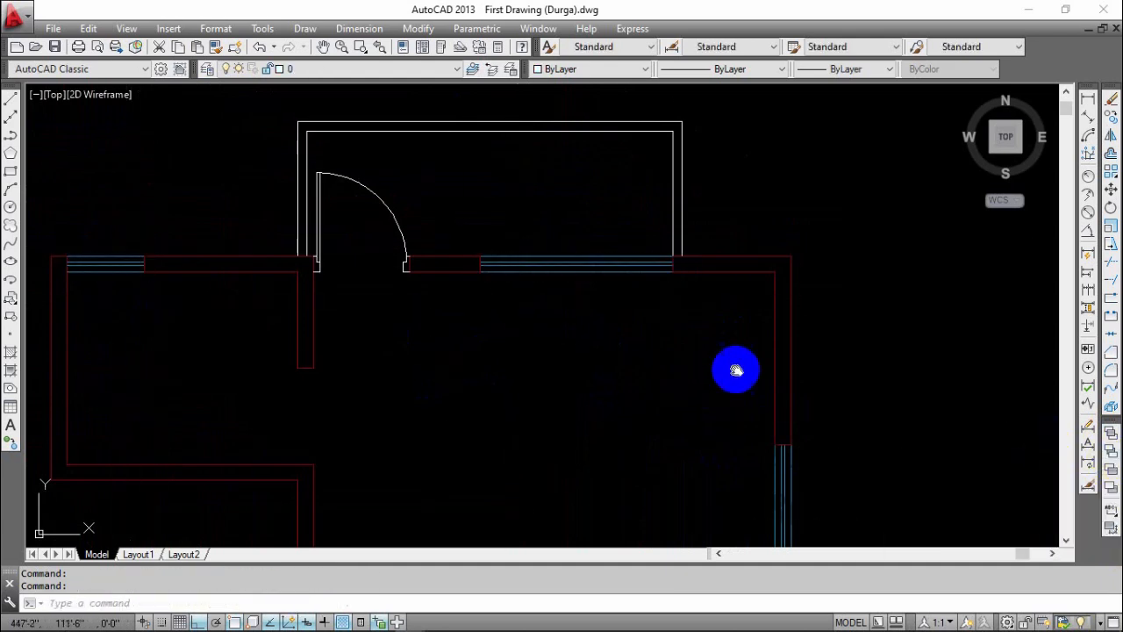
- Select the verandah door's swing arc, leaf lines and left jamb lines with crossing windows
mouse_move(439, 413)
middle_mouse_down()
mouse_move(527, 386)
mouse_move(529, 436)
middle_mouse_up()
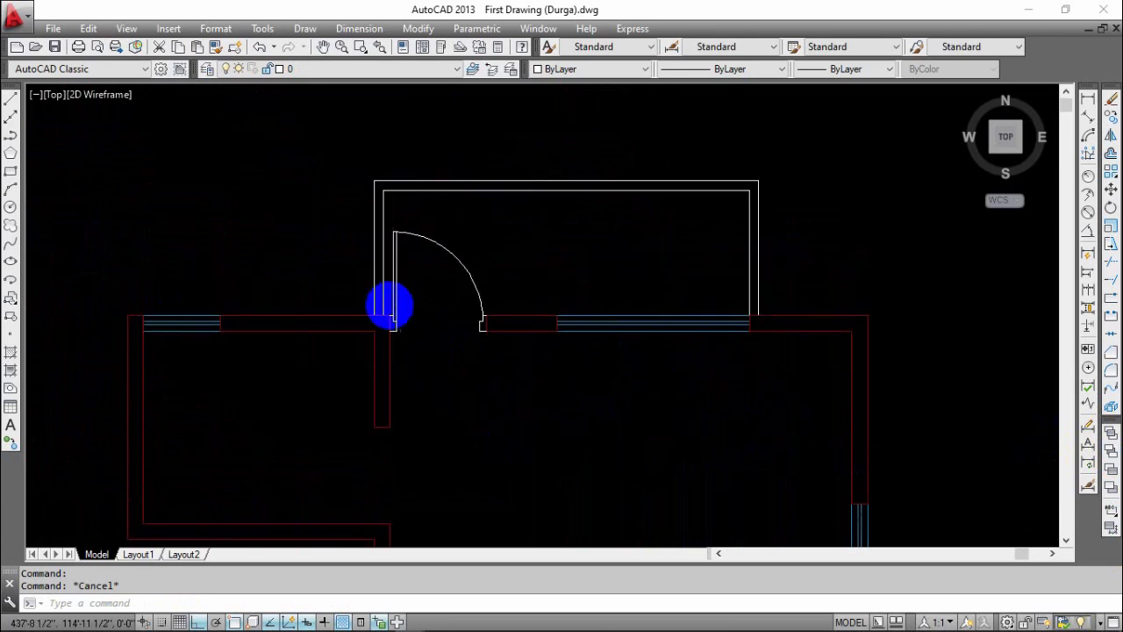
scroll(324, 349, "up", 2)
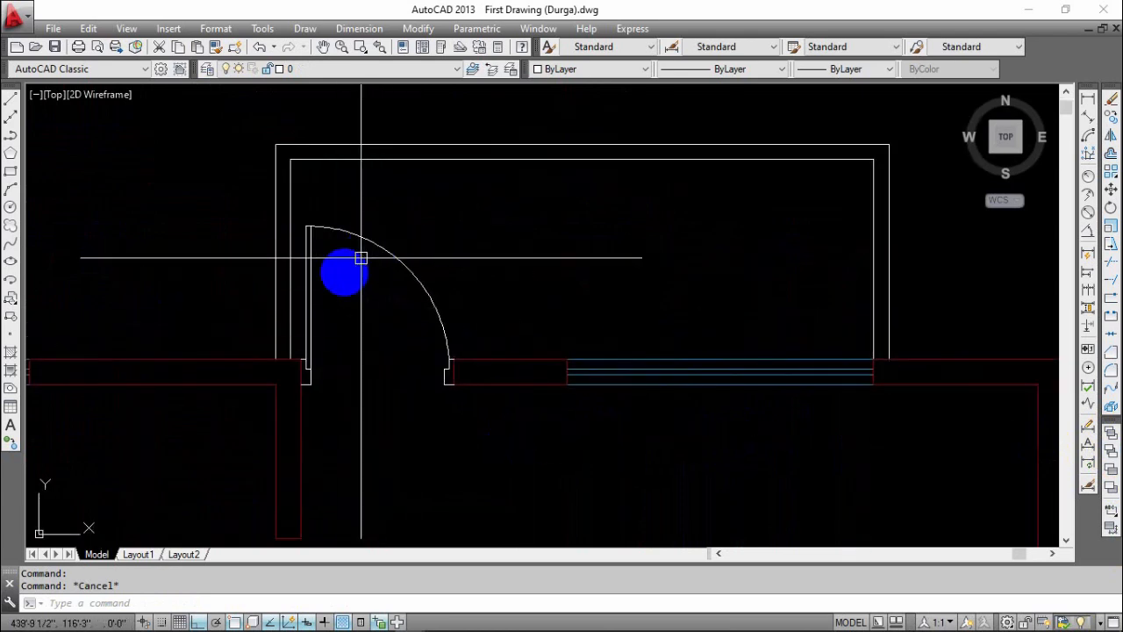
left_click(367, 202)
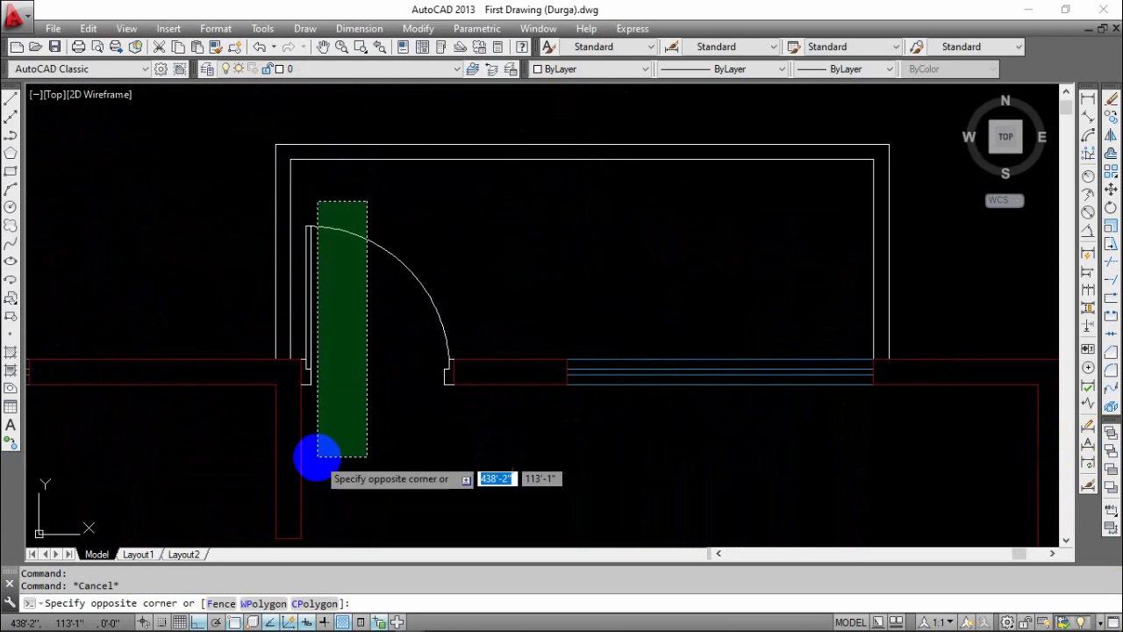
left_click(306, 430)
scroll(288, 333, "up", 5)
left_click(448, 404)
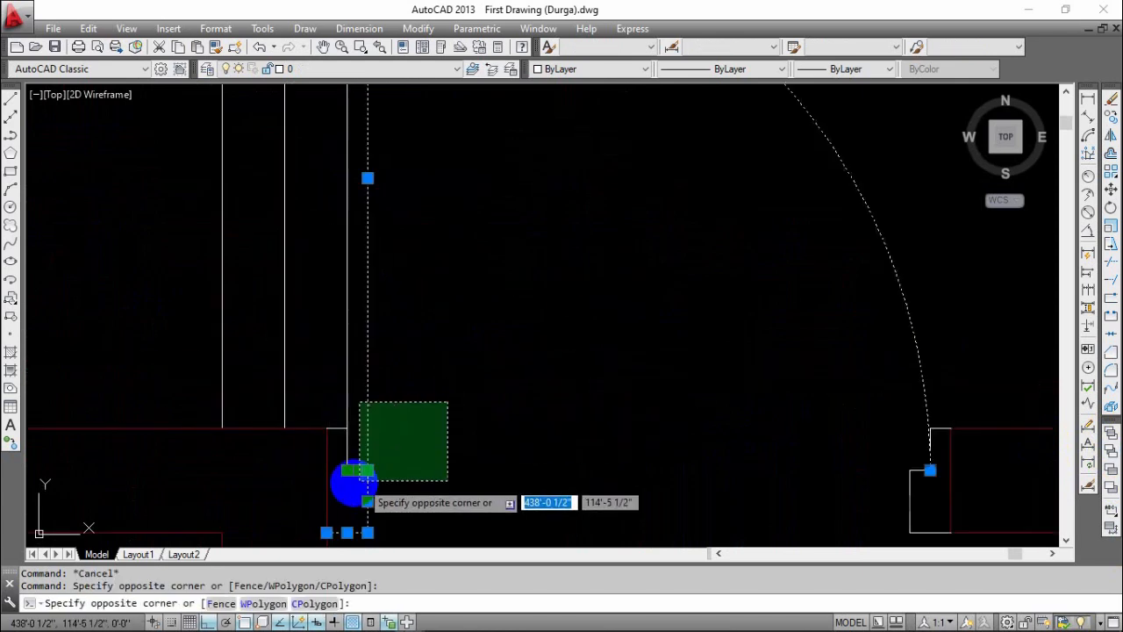
left_click(343, 486)
- Add the verandah door's right jamb lines to the selection
middle_click_drag(398, 405, 39, 358)
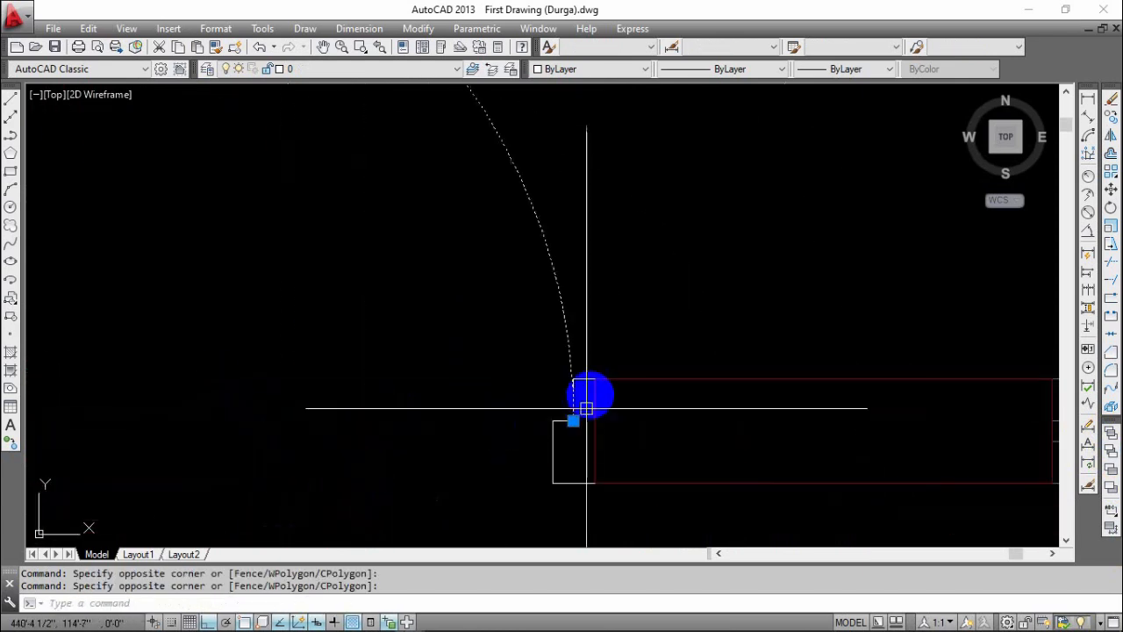
scroll(587, 400, "up", 3)
scroll(509, 369, "down", 2)
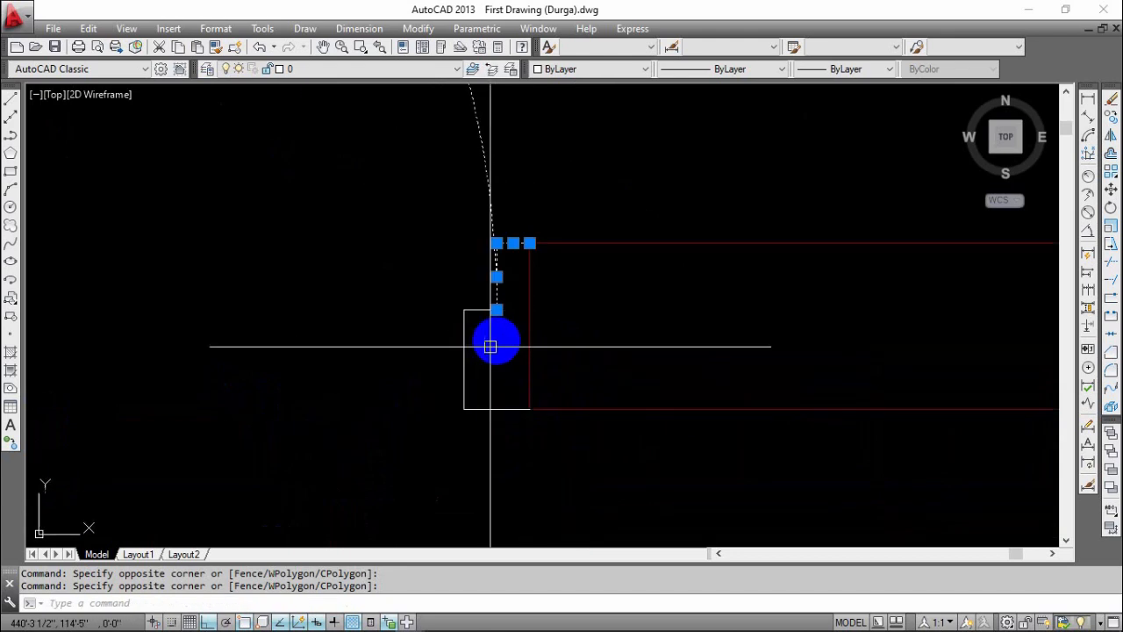
left_click(509, 301)
left_click(446, 395)
left_click(488, 398)
left_click(441, 446)
- Add the lower door's swing arc and right jamb lines to the selection
scroll(508, 465, "down", 10)
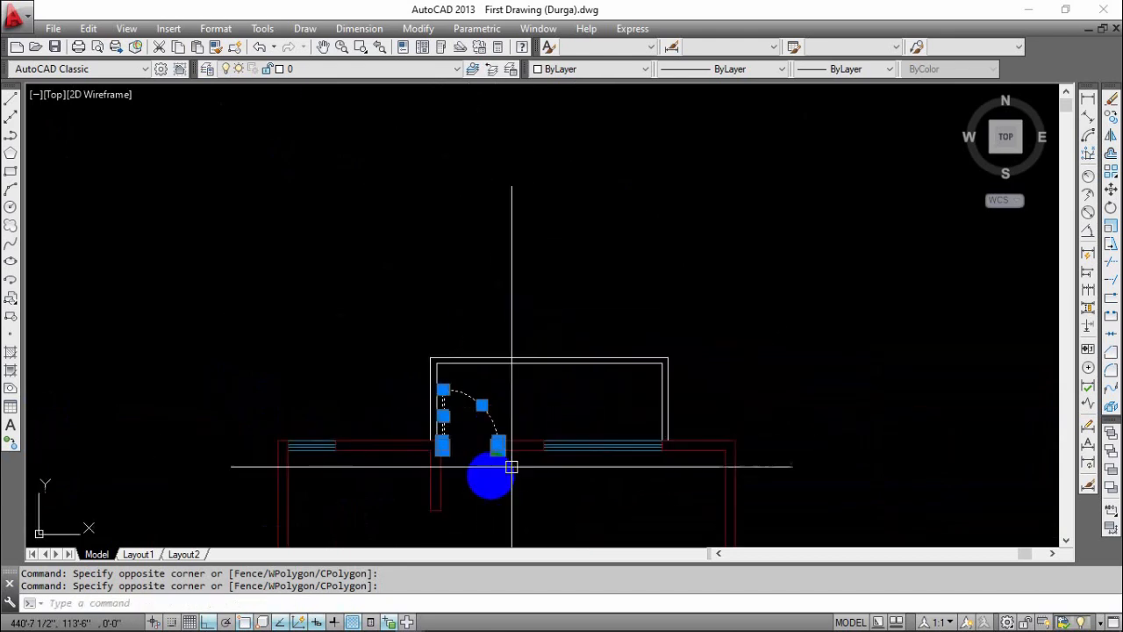
middle_click_drag(493, 477, 479, 351)
middle_click_drag(560, 479, 524, 324)
middle_click_drag(436, 432, 425, 322)
scroll(505, 384, "up", 5)
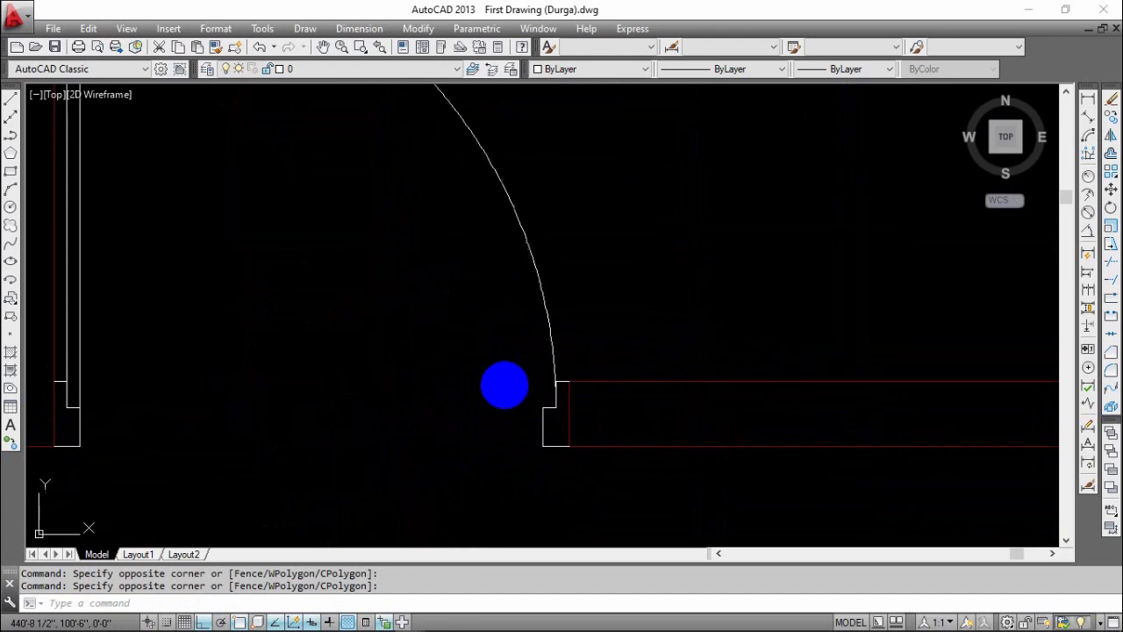
scroll(505, 385, "up", 1)
middle_click_drag(505, 384, 500, 281)
left_click(553, 218)
left_click(509, 399)
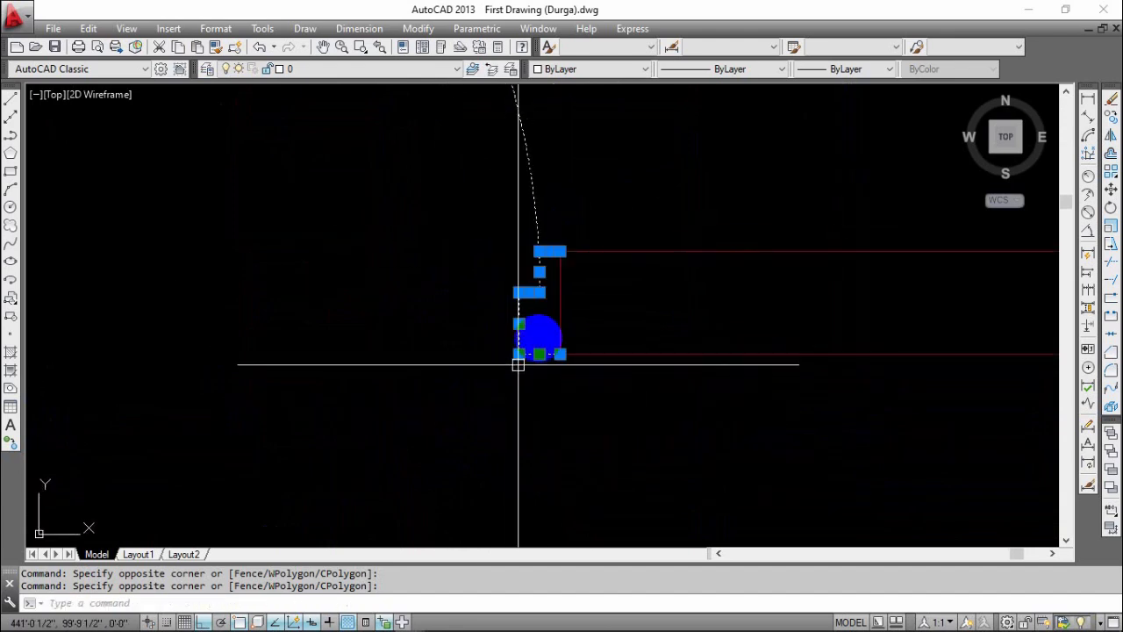
- Add the lower door's leaf and left jamb lines to the selection
scroll(540, 336, "down", 4)
middle_click_drag(310, 362, 518, 394)
scroll(551, 258, "up", 4)
left_click(554, 163)
left_click(363, 412)
scroll(486, 361, "down", 5)
scroll(517, 399, "down", 4)
- Check the selected lines of both doors and move them onto the Door layer
middle_click_drag(532, 335, 503, 428)
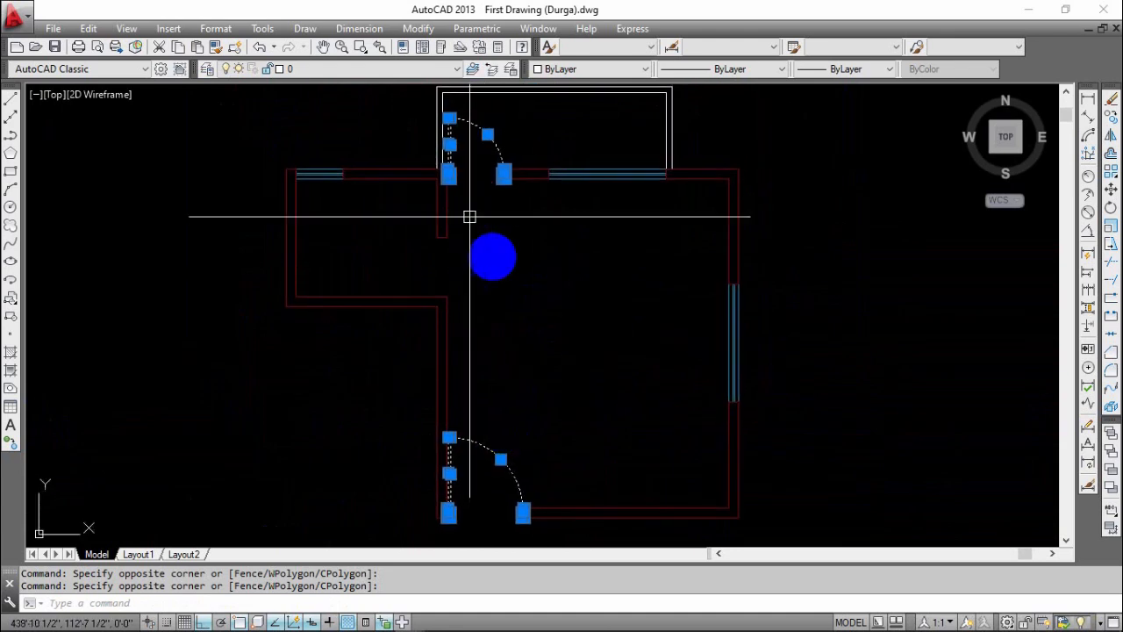
middle_click_drag(493, 264, 463, 386)
scroll(424, 235, "up", 5)
scroll(422, 229, "up", 4)
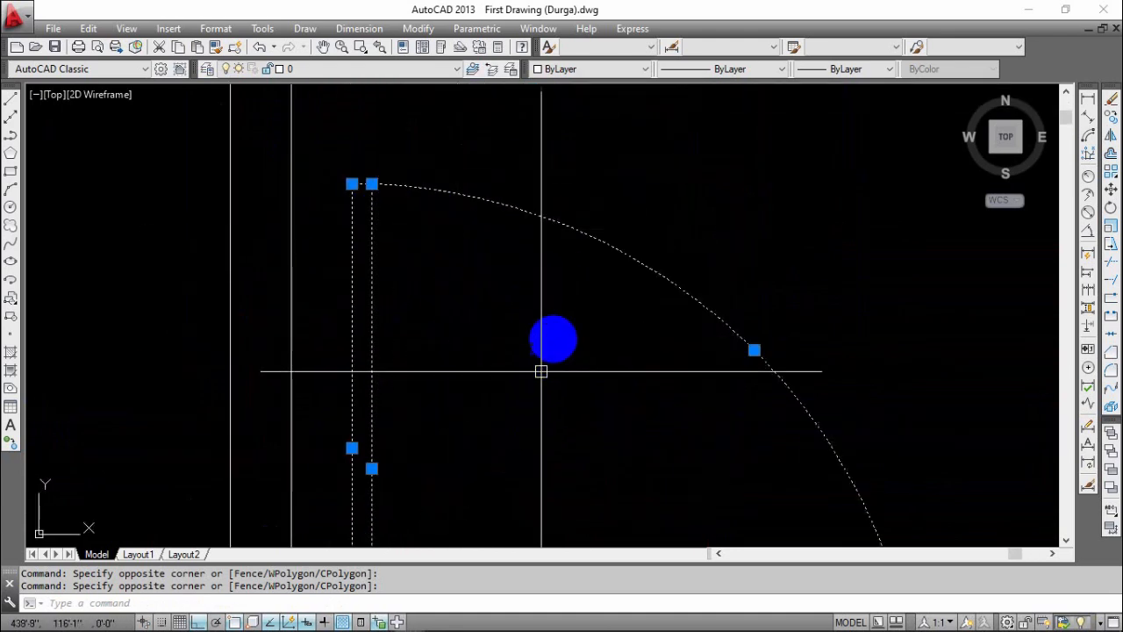
scroll(540, 371, "down", 5)
middle_click_drag(580, 413, 458, 403)
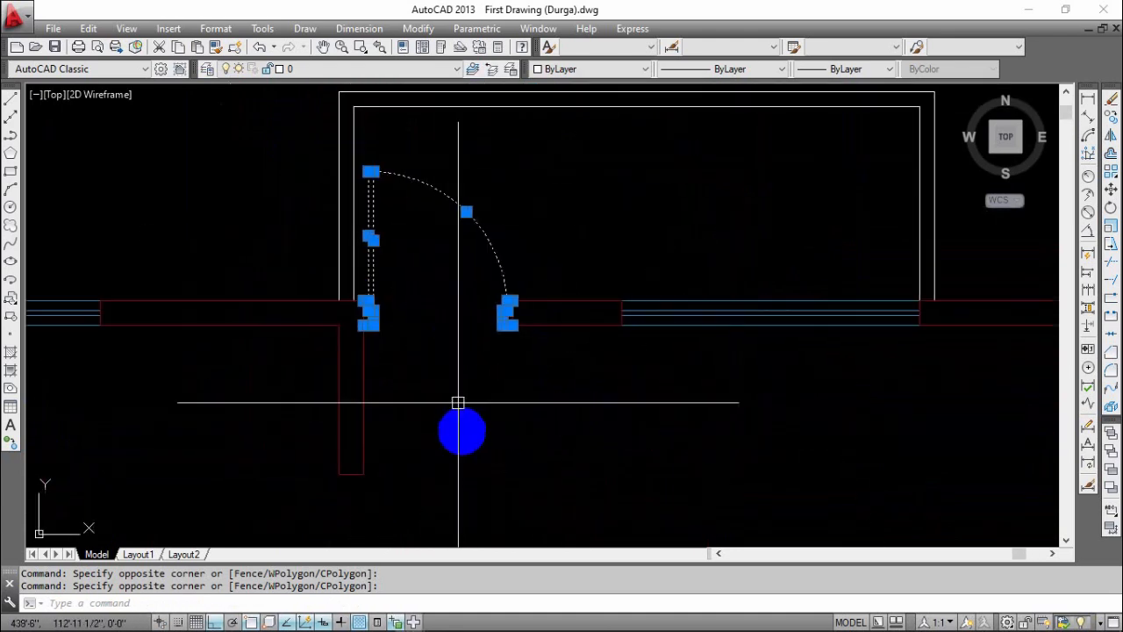
left_click(334, 69)
left_click(299, 124)
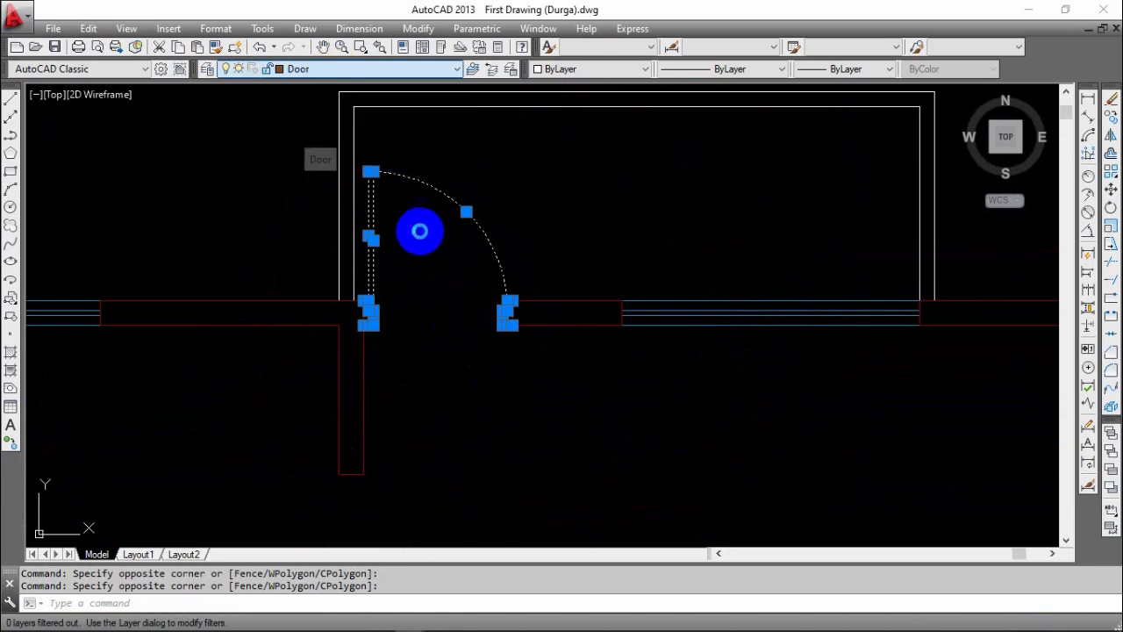
- Select the double outline of the verandah on its three outer sides and move it onto the Ver layer
scroll(459, 470, "down", 2)
middle_click_drag(549, 427, 527, 451)
key("Escape")
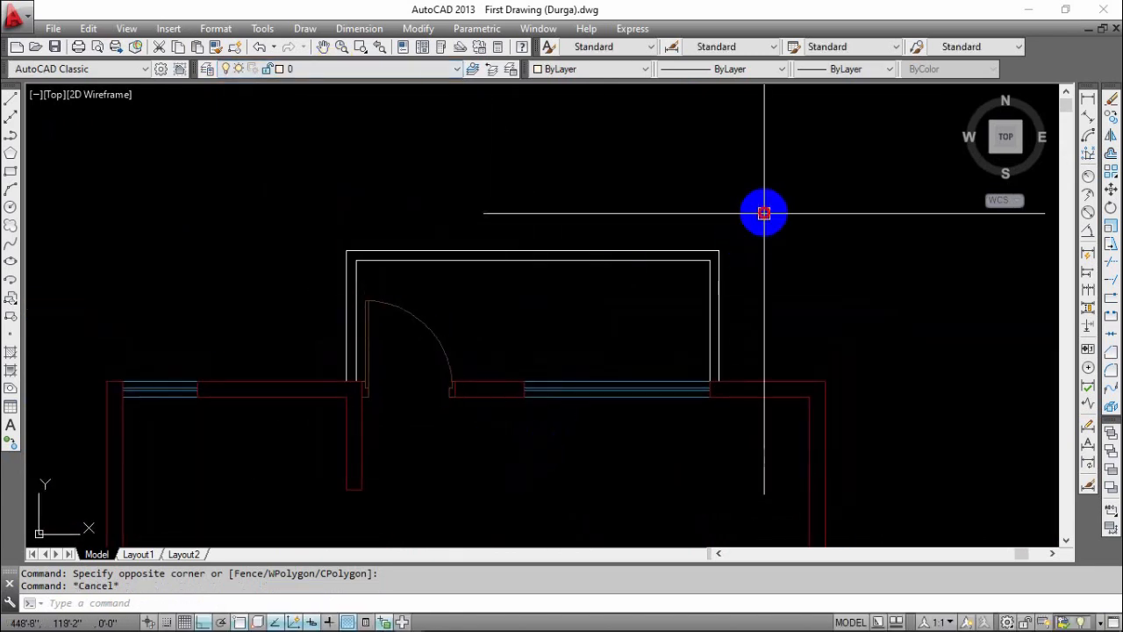
left_click(764, 211)
left_click(587, 313)
left_click(408, 279)
left_click(329, 279)
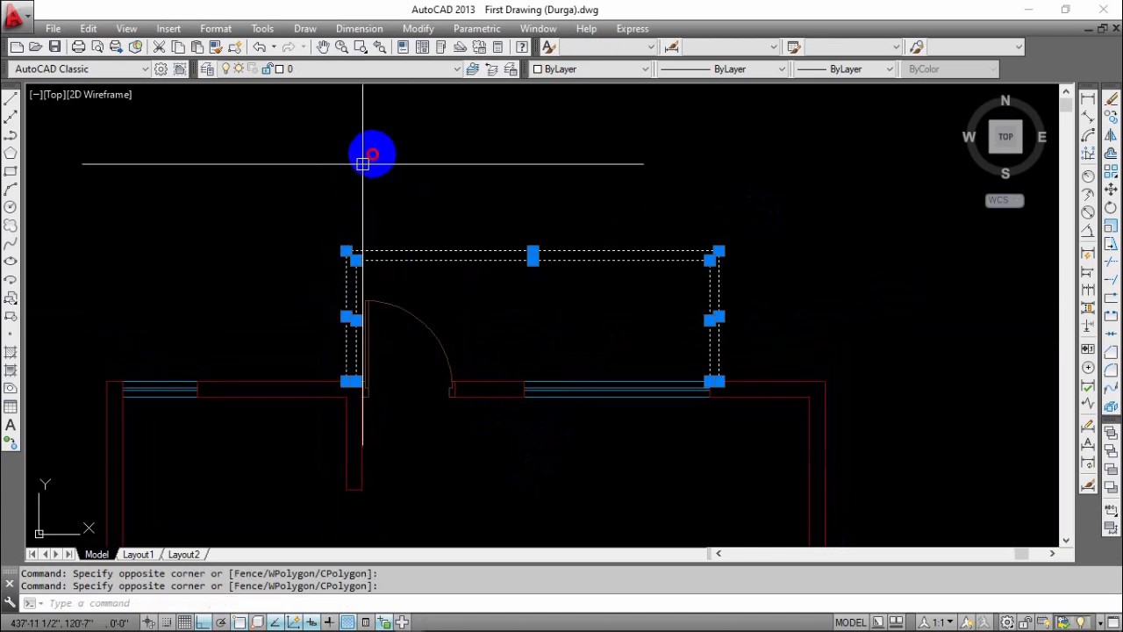
left_click(365, 161)
left_click(412, 198)
left_click(333, 68)
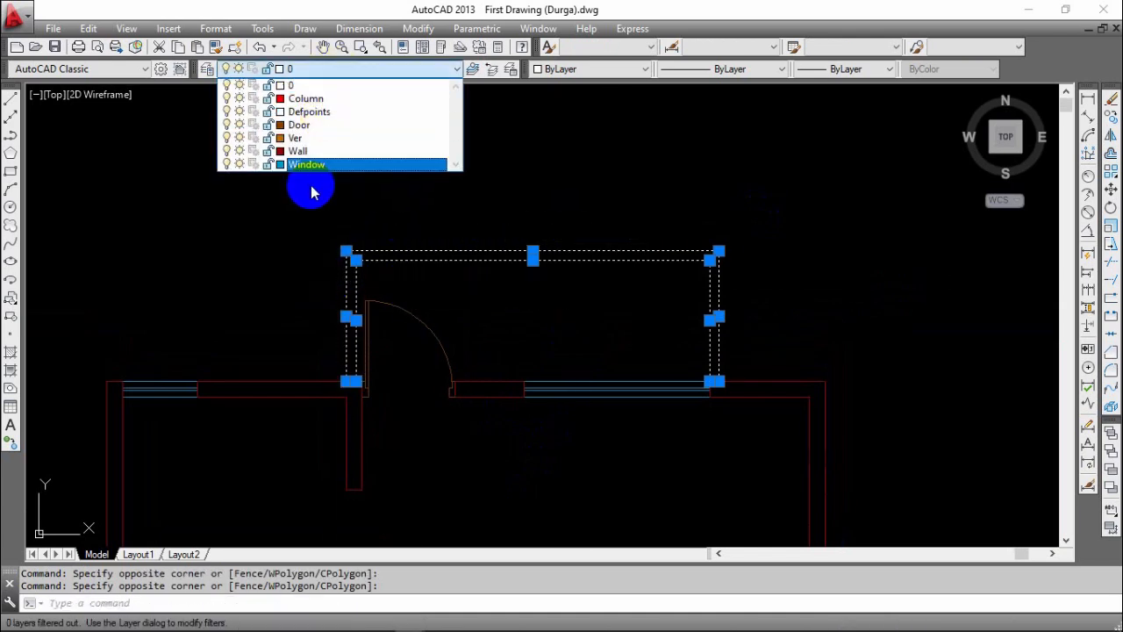
left_click(299, 127)
key("Escape")
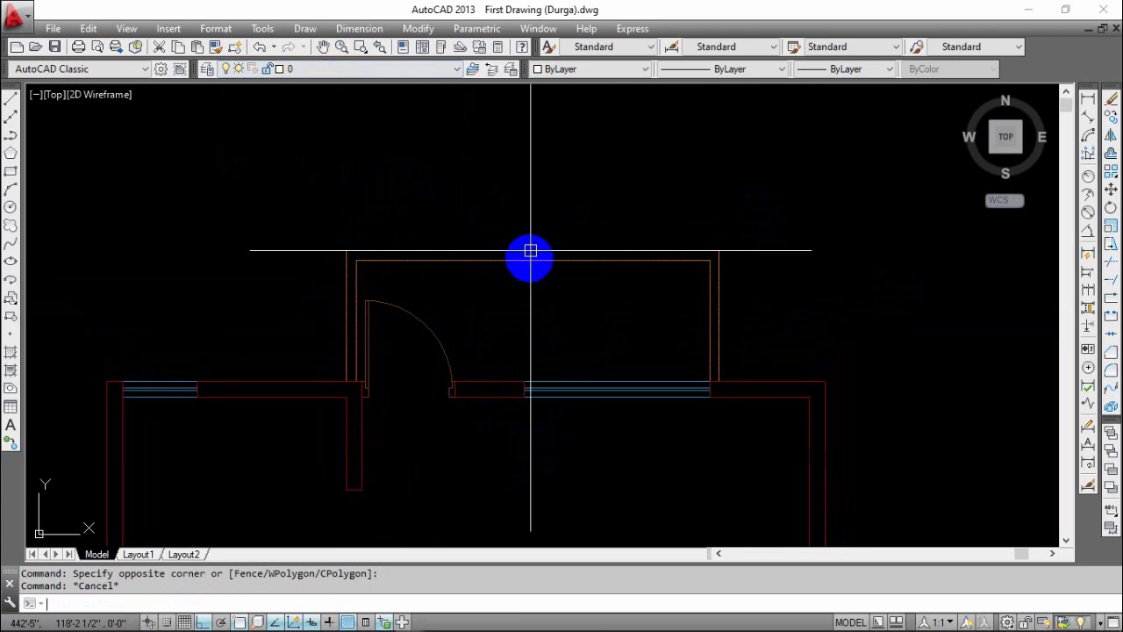
- Look over the colored floor plan and check which layer the window lines beside the verandah door are on
scroll(541, 307, "down", 4)
middle_click_drag(543, 363, 553, 309)
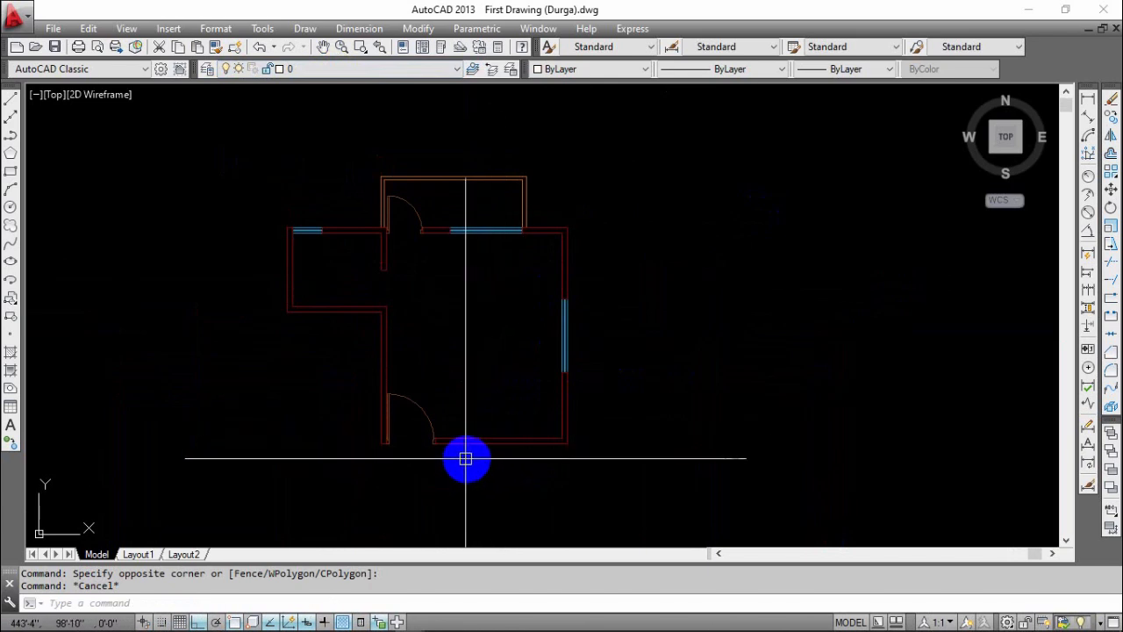
middle_click_drag(559, 346, 571, 375)
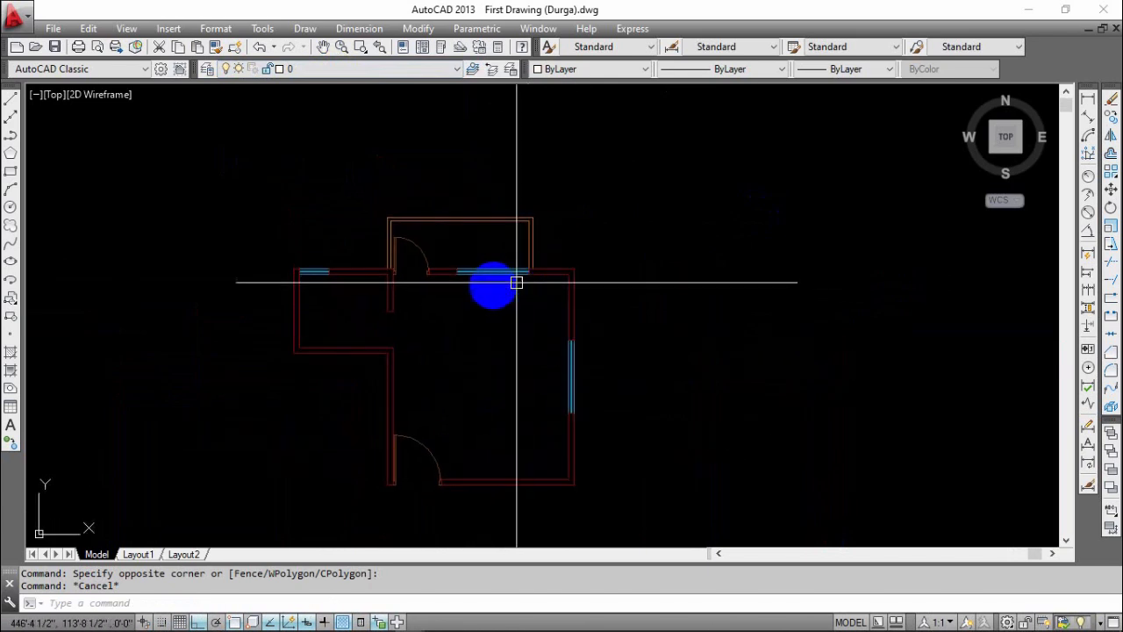
scroll(495, 282, "up", 4)
left_click(463, 281)
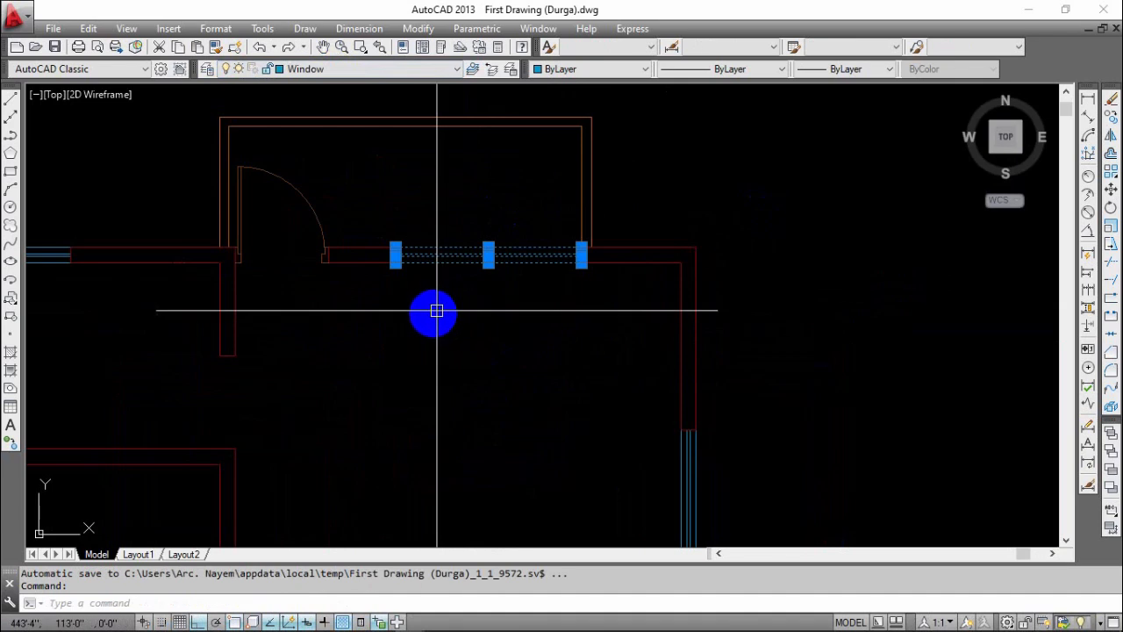
middle_click_drag(388, 272, 394, 272)
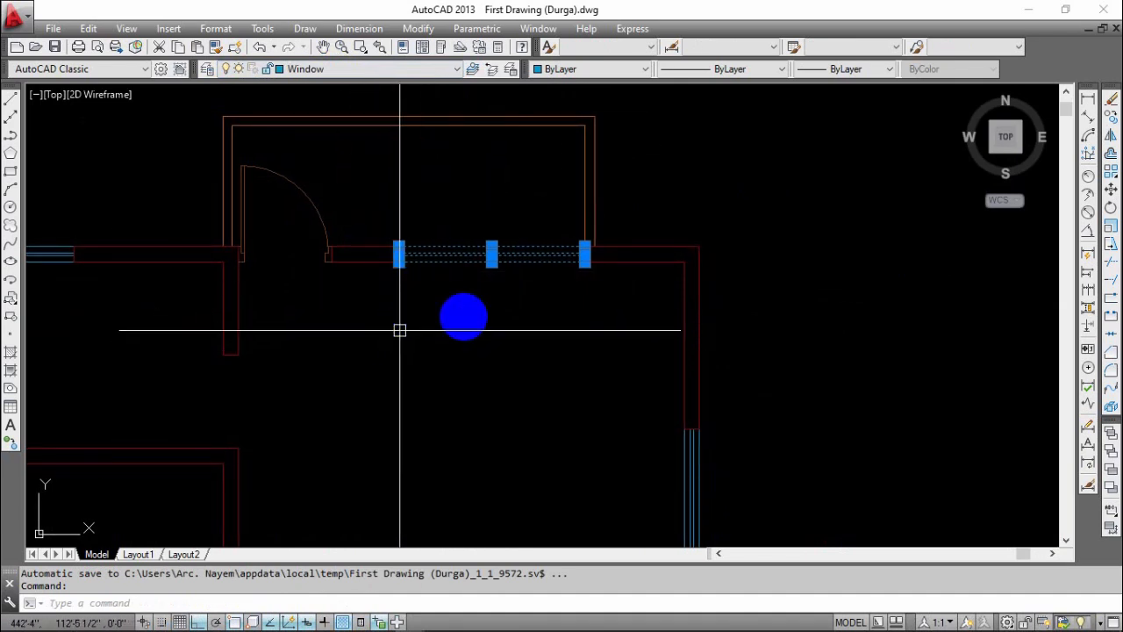
key("Escape")
scroll(514, 339, "down", 3)
middle_click_drag(552, 346, 527, 277)
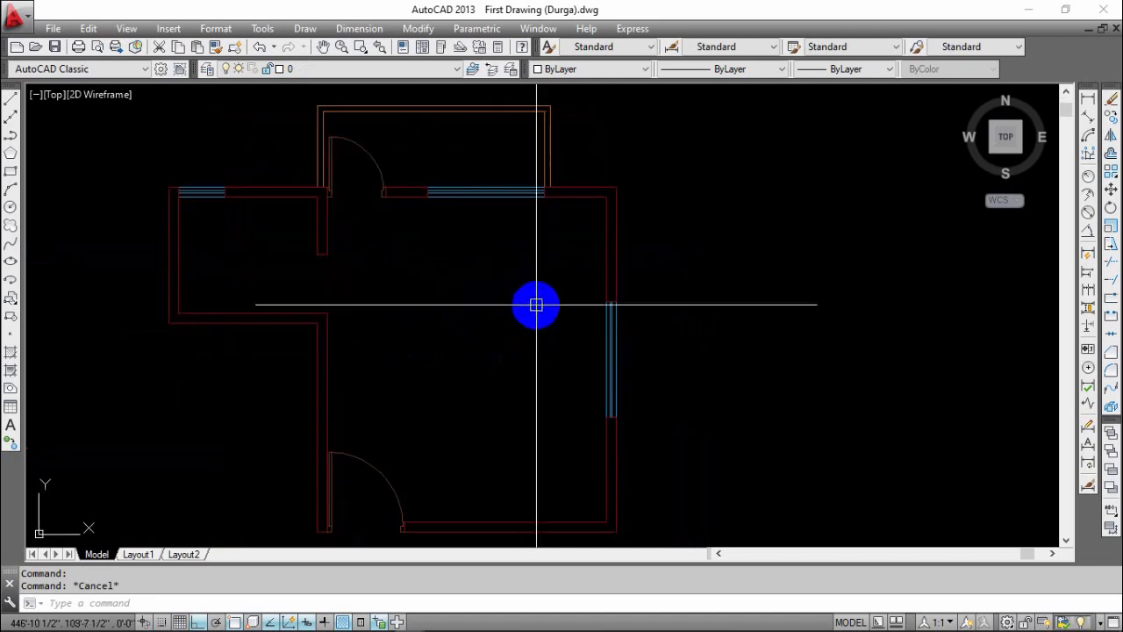
middle_click_drag(379, 329, 515, 377)
middle_click_drag(592, 431, 415, 406)
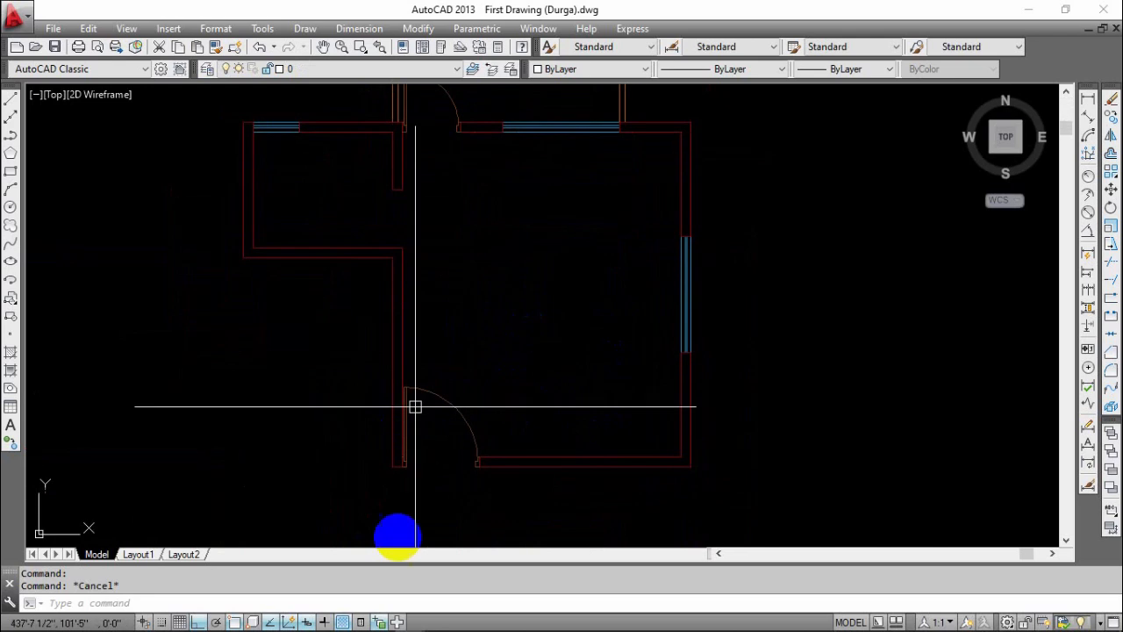
middle_click_drag(570, 209, 612, 348)
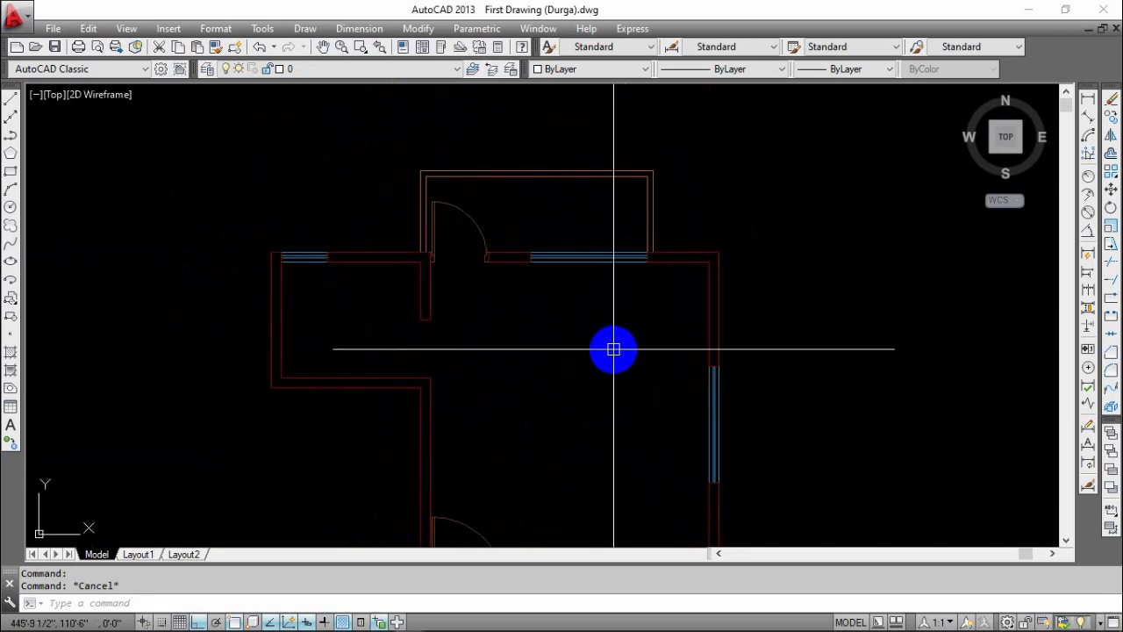
middle_click_drag(607, 392, 524, 301)
scroll(524, 301, "down", 2)
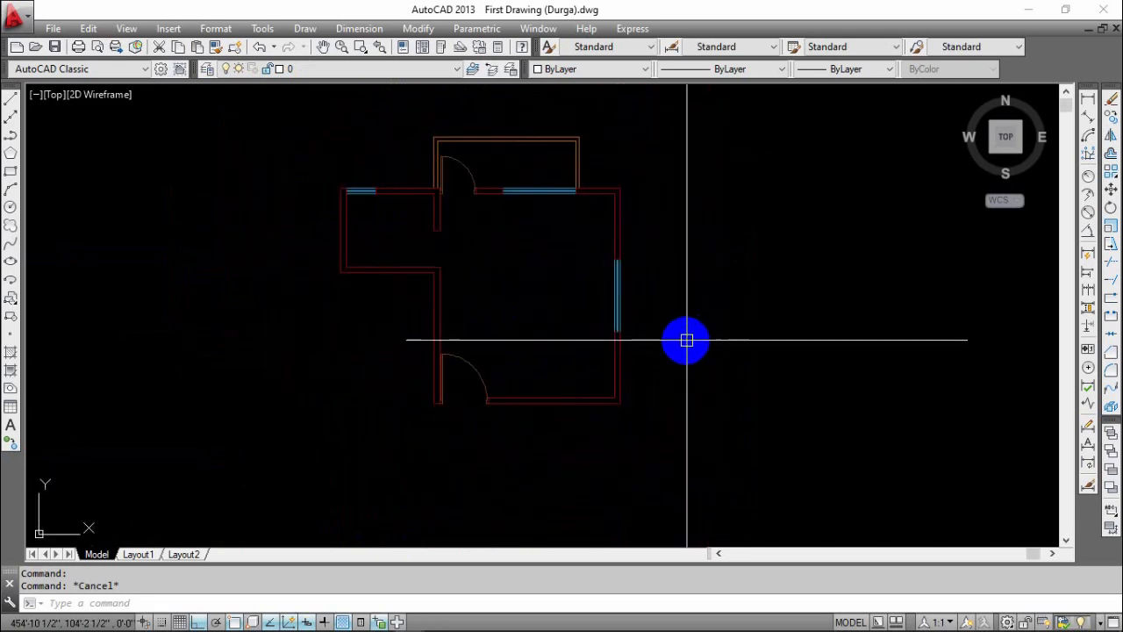
type("c")
key("Return")
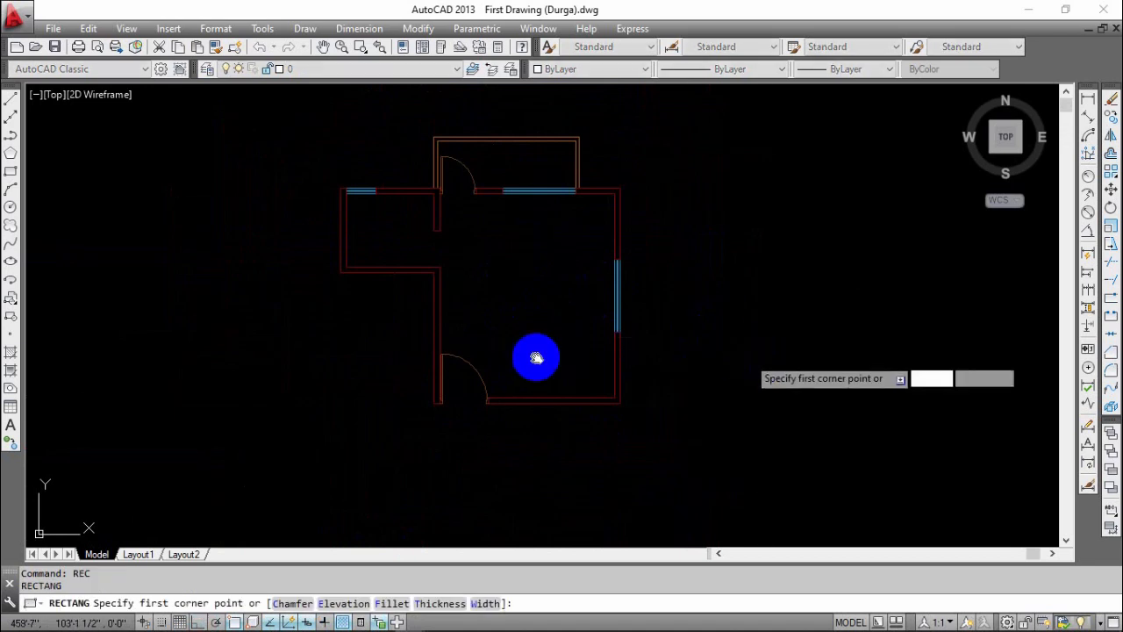
middle_click_drag(532, 359, 269, 355)
left_click(524, 263)
key("Escape")
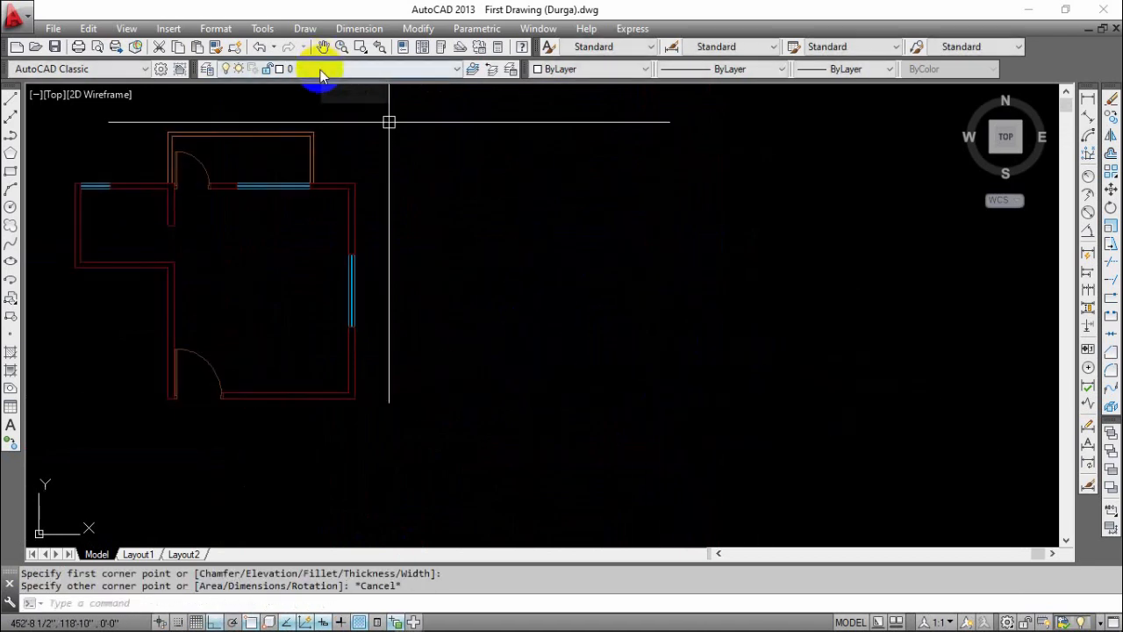
- Confirm red as the Column layer's color and make Column the current layer
left_click(321, 70)
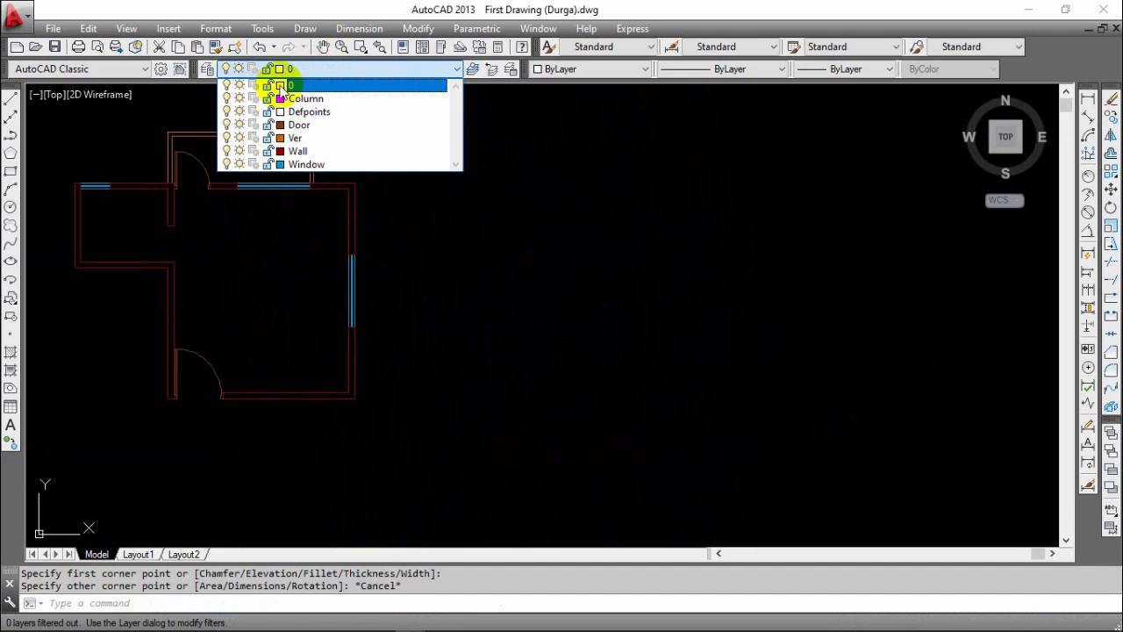
left_click(295, 87)
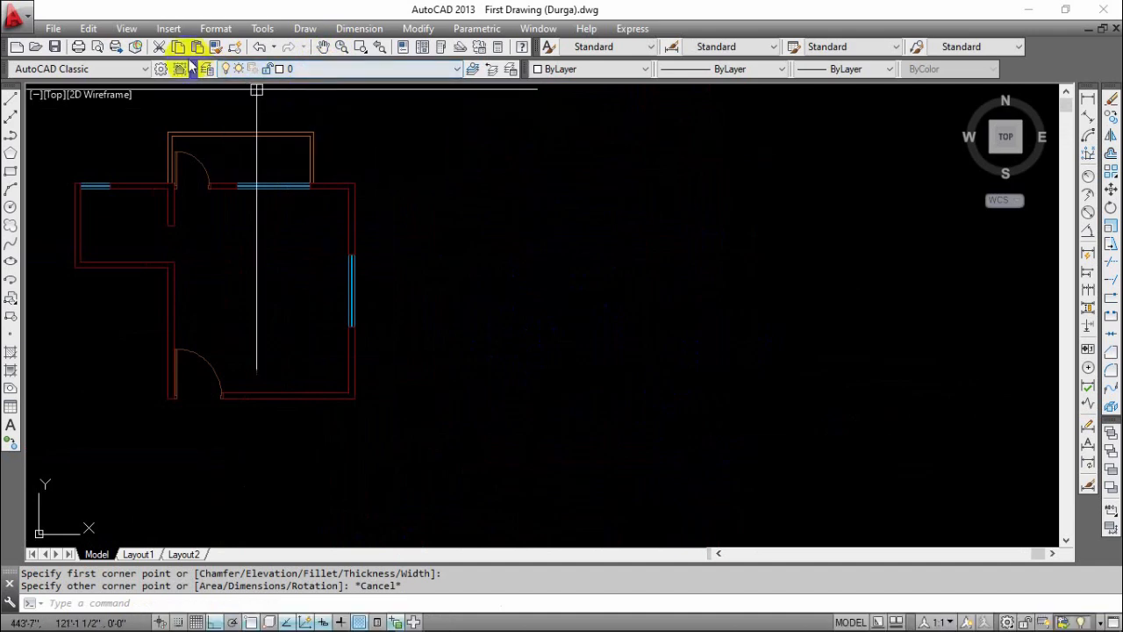
left_click(207, 70)
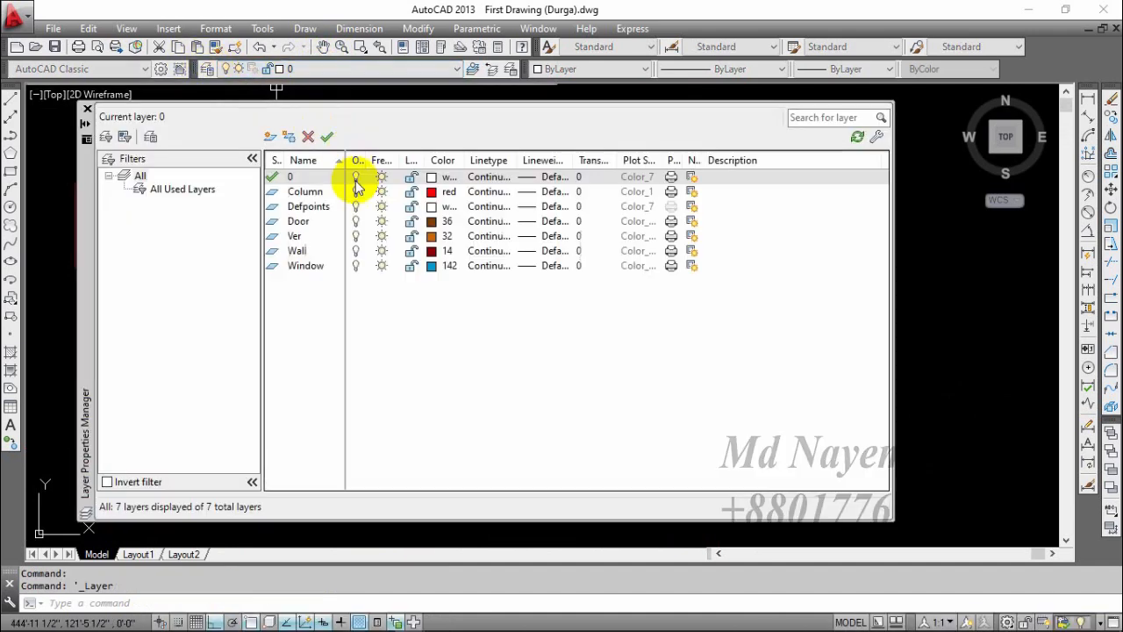
left_click(429, 192)
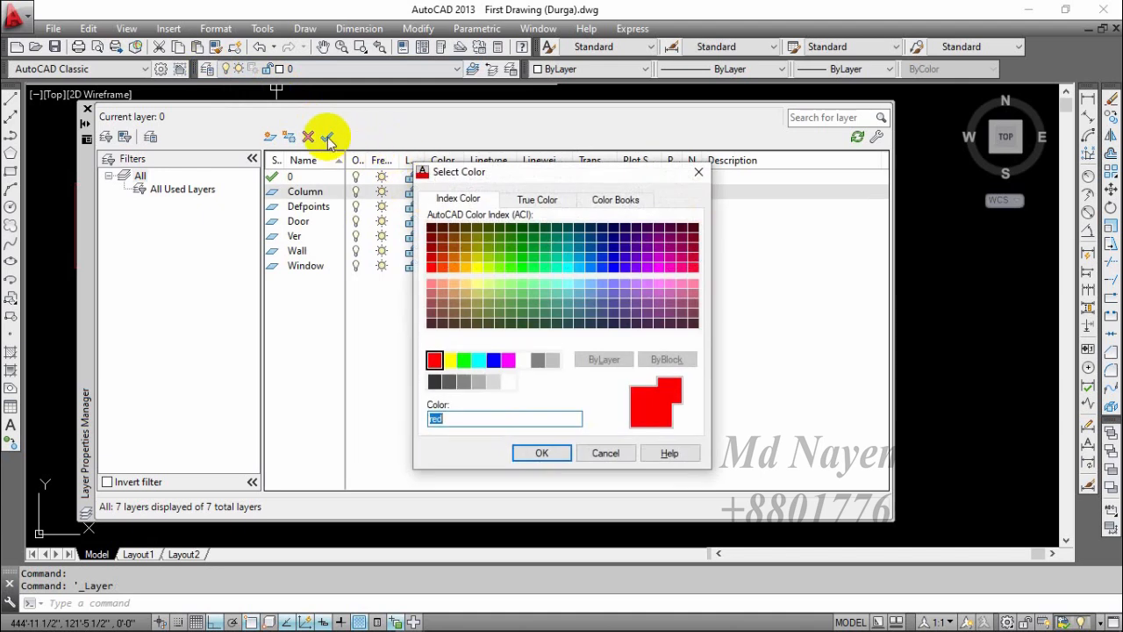
left_click(562, 456)
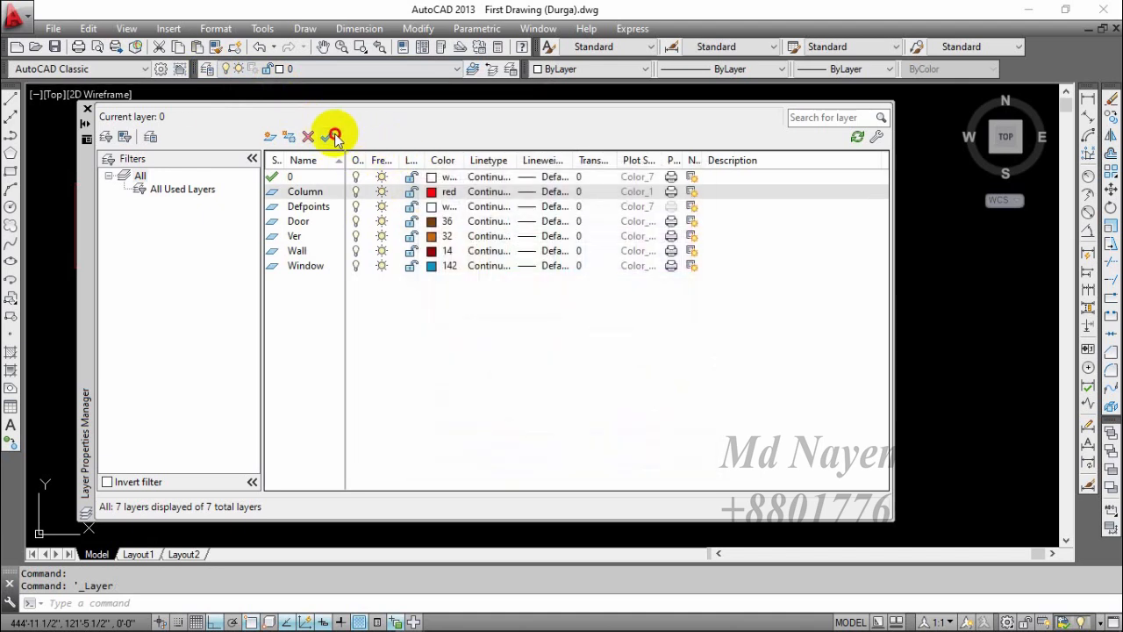
left_click(87, 109)
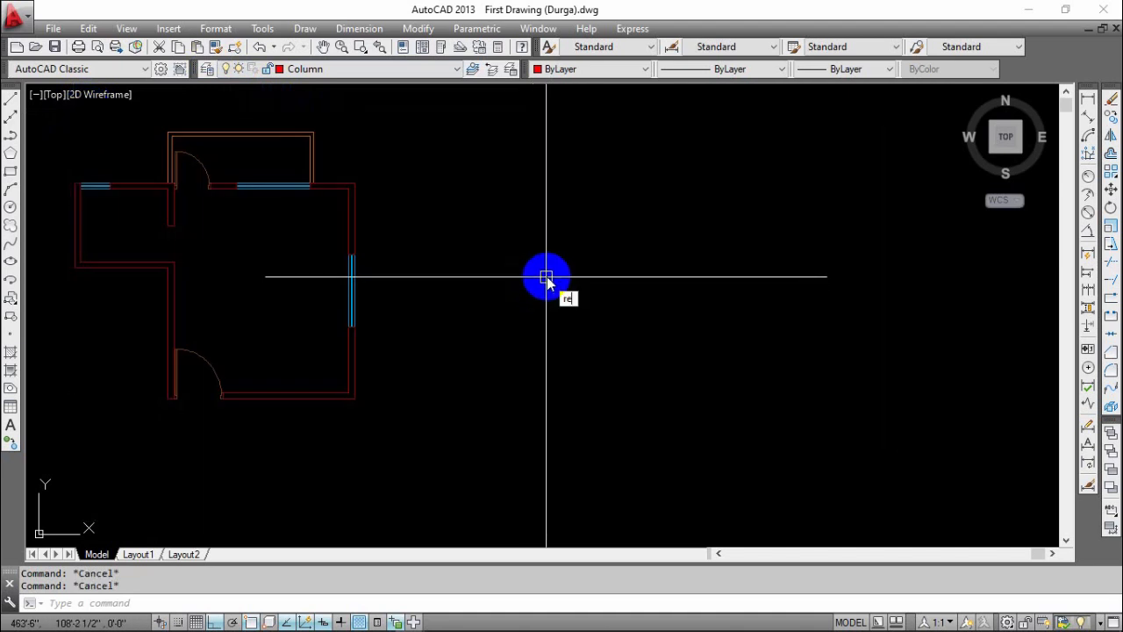
- Draw a 10 by 10 inch column rectangle in the empty space to the right of the plan
type("rec")
key("Return")
left_click(566, 211)
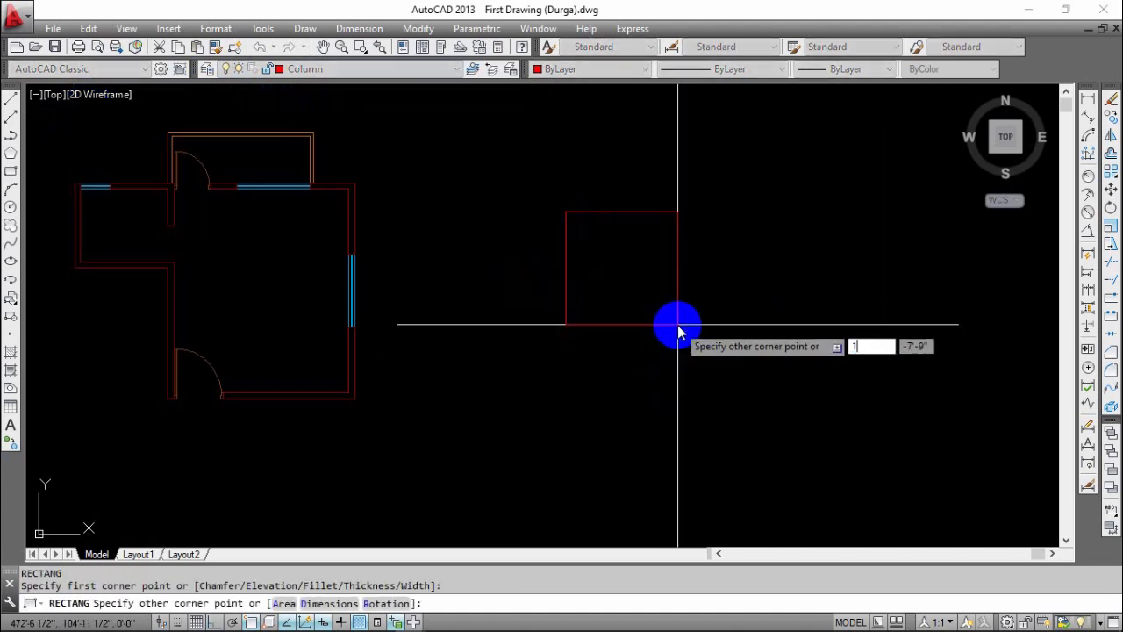
type("10")
key("Tab")
type("1")
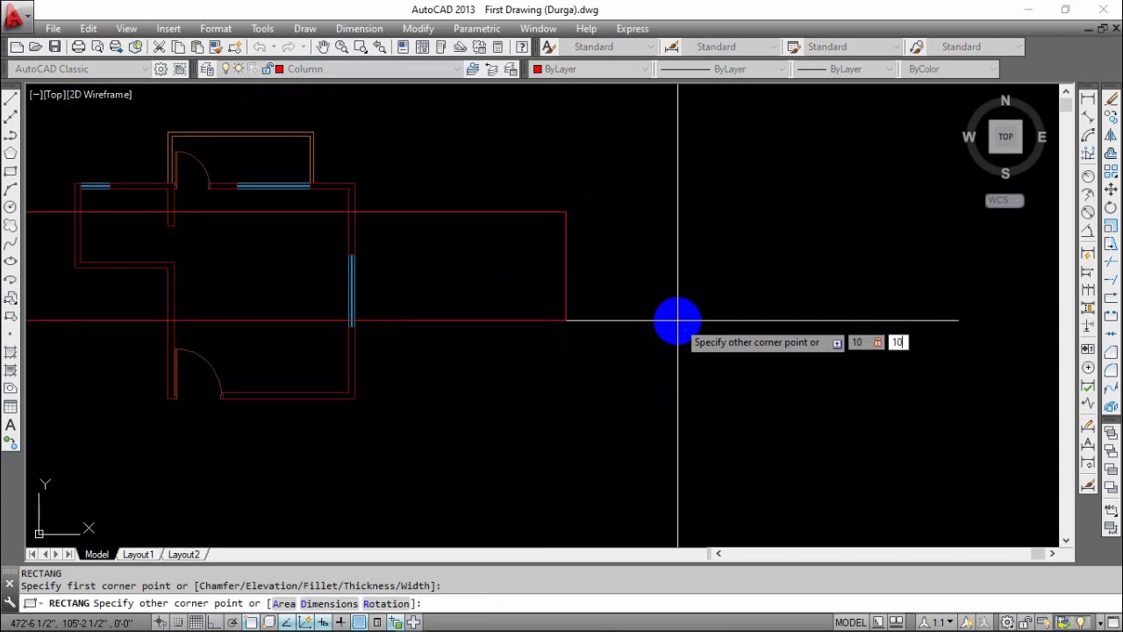
type("0")
key("Return")
- Copy the column square by its upper right corner onto the outer upper right corner of the walls
scroll(602, 281, "up", 8)
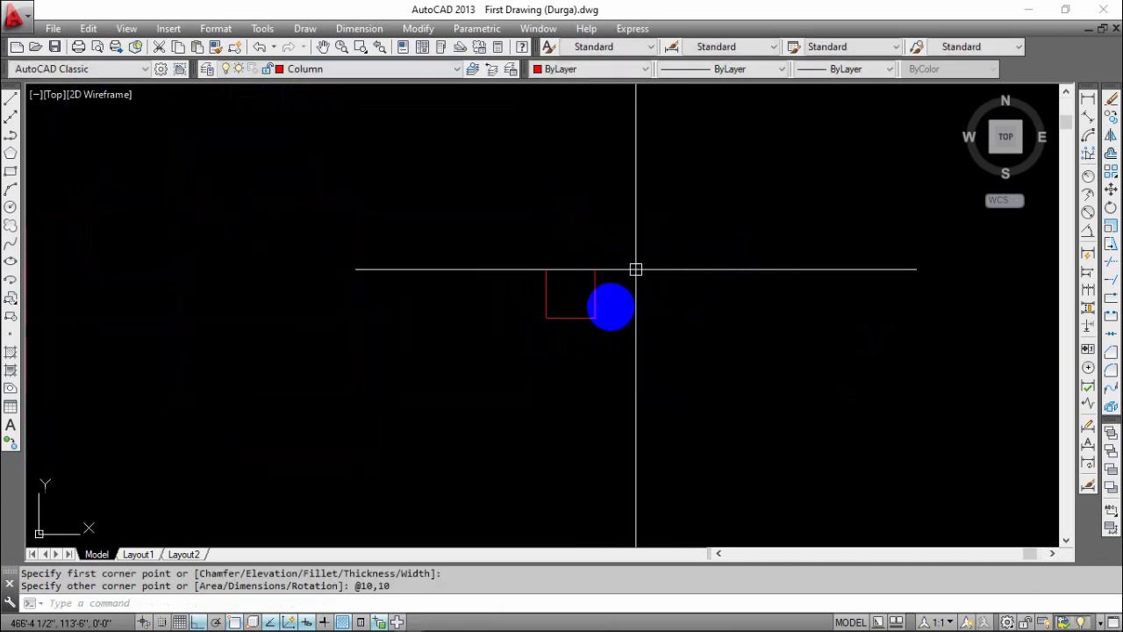
scroll(642, 339, "down", 8)
scroll(702, 312, "up", 6)
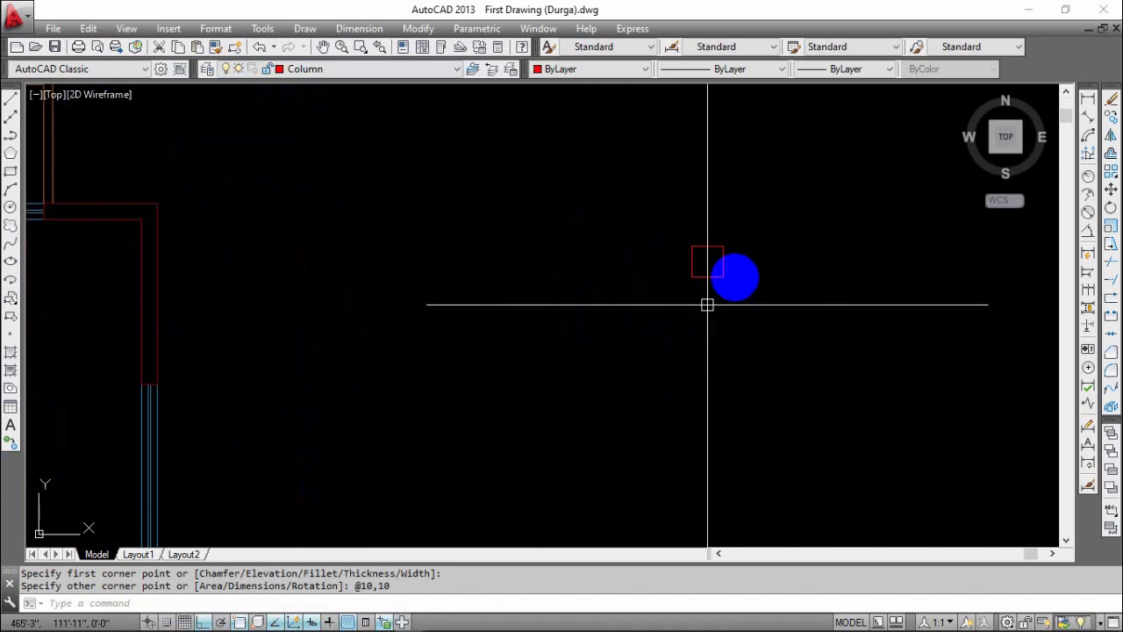
left_click(758, 220)
left_click(697, 335)
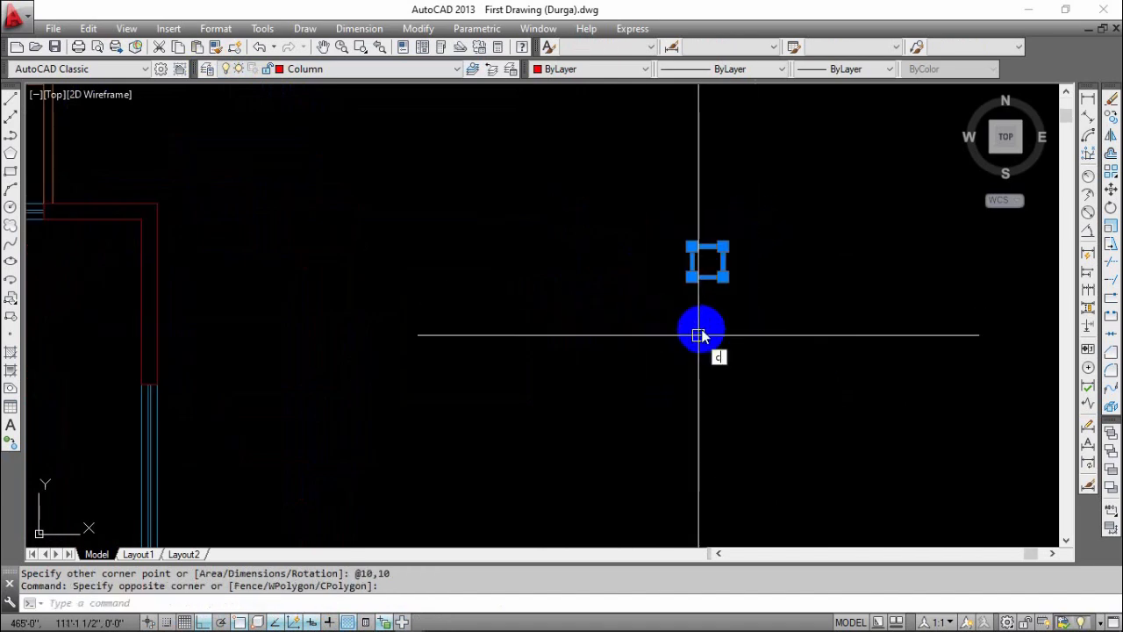
key("Return")
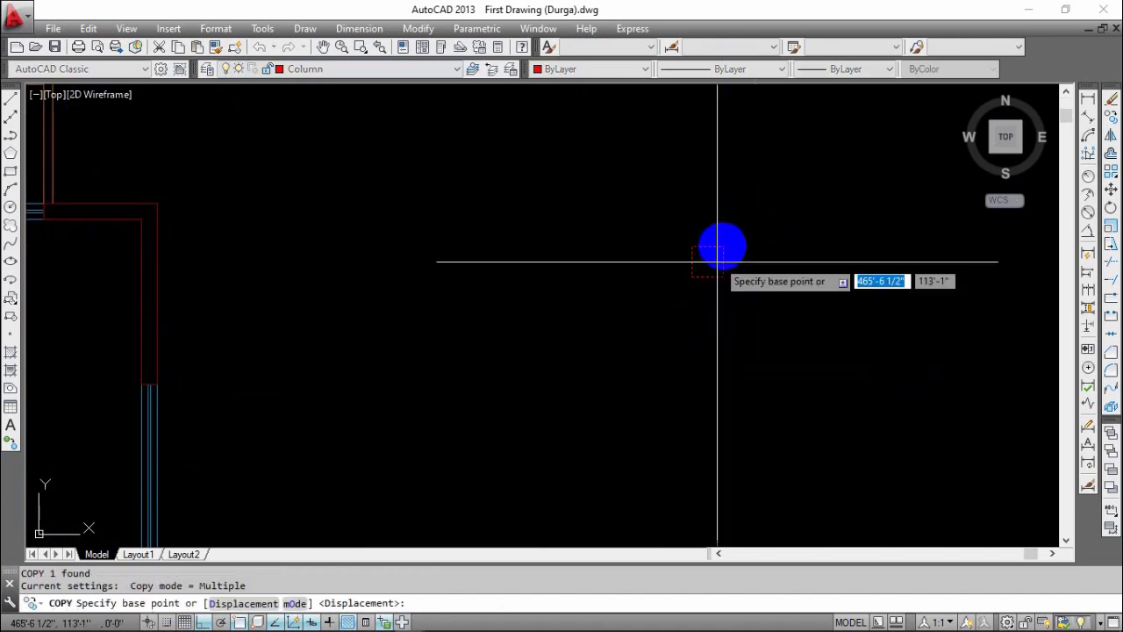
left_click(723, 246)
left_click(155, 208)
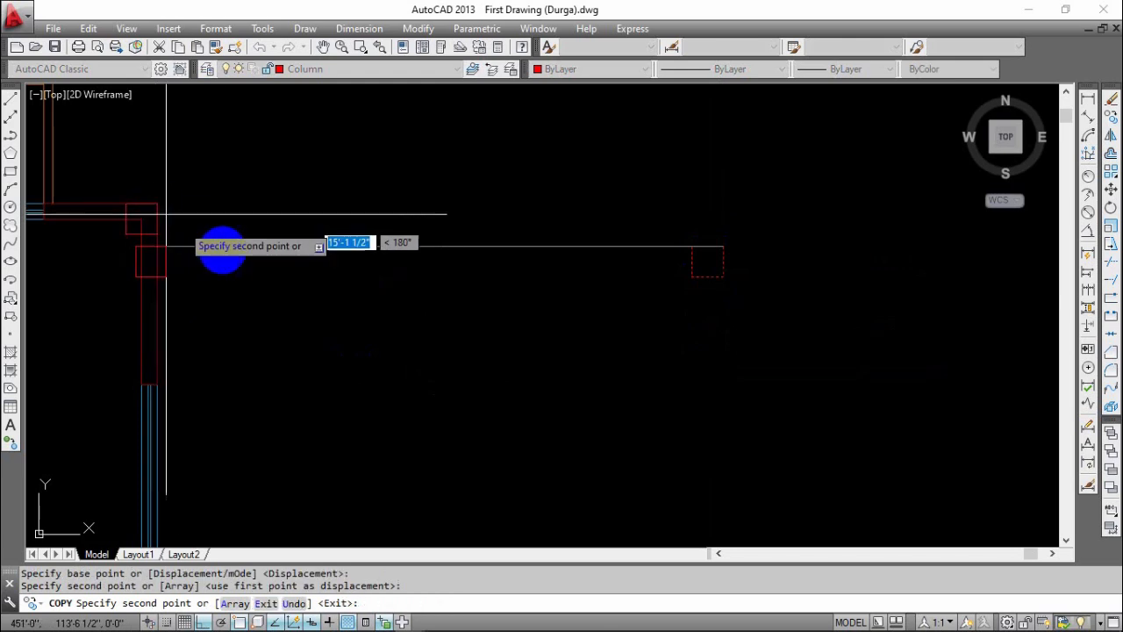
- Place two more column copies at the outer lower right wall corner and the outer wall corner beside the lower door, and end copying
scroll(249, 266, "down", 4)
middle_click_drag(213, 452, 549, 417)
scroll(386, 262, "up", 7)
left_click(357, 112)
scroll(557, 386, "down", 4)
middle_click_drag(303, 373, 681, 476)
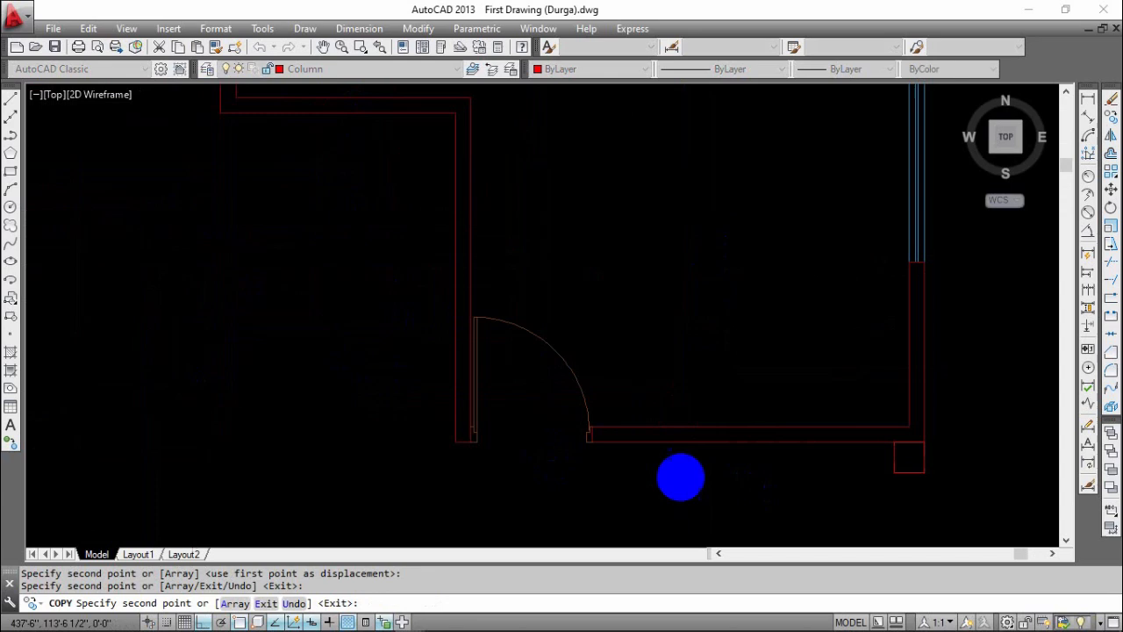
left_click(454, 441)
scroll(520, 469, "down", 5)
scroll(518, 465, "up", 5)
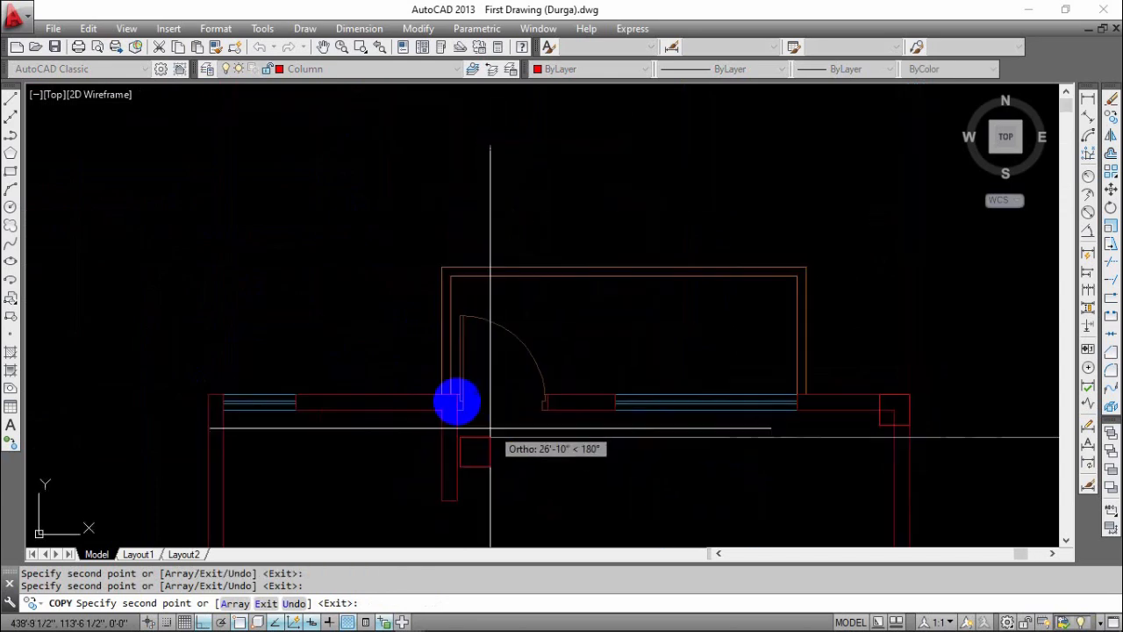
key("Escape")
- Move the column beside the lower door by its lower right corner onto the lower inner corner of the wall end at the door jamb
middle_click_drag(509, 397, 470, 243)
scroll(491, 299, "down", 4)
middle_click_drag(549, 432, 501, 283)
scroll(423, 358, "up", 6)
middle_click_drag(476, 434, 518, 535)
left_click(449, 420)
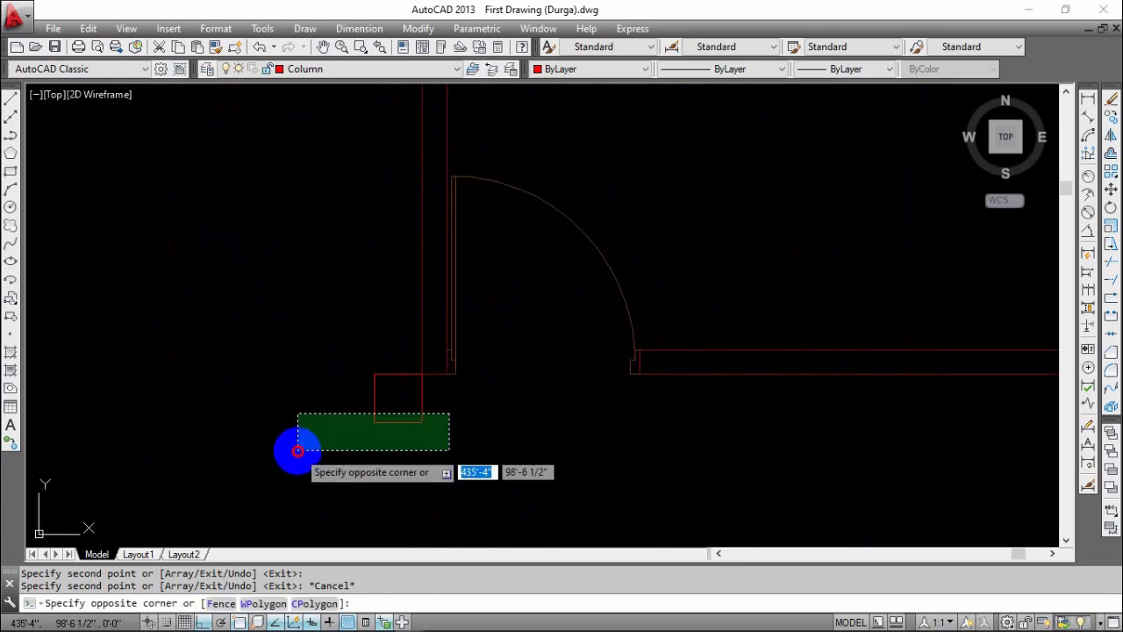
left_click(298, 451)
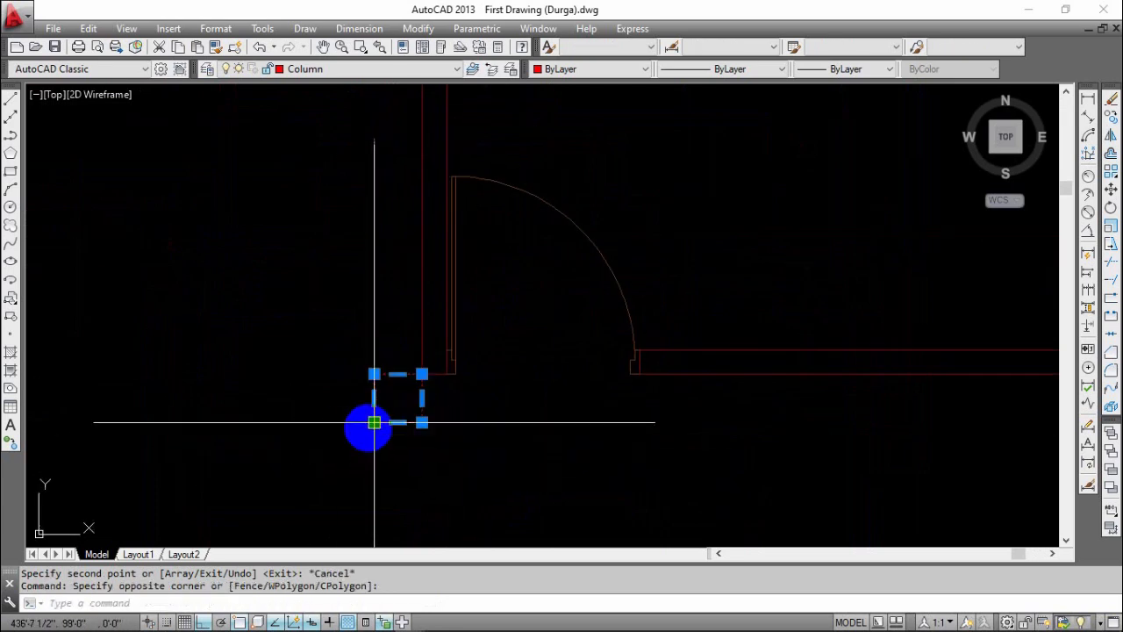
scroll(383, 422, "up", 2)
key("Return")
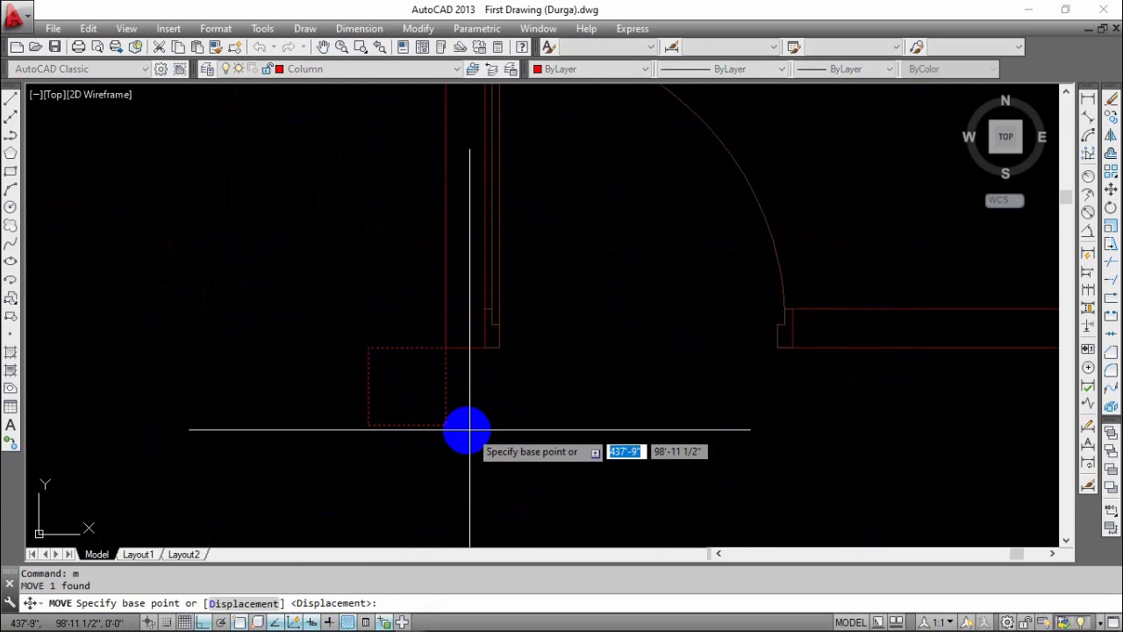
left_click(446, 425)
left_click(484, 354)
- Move the lower right column by its lower right corner onto the outer lower right corner of the walls
middle_click_drag(445, 448, 395, 479)
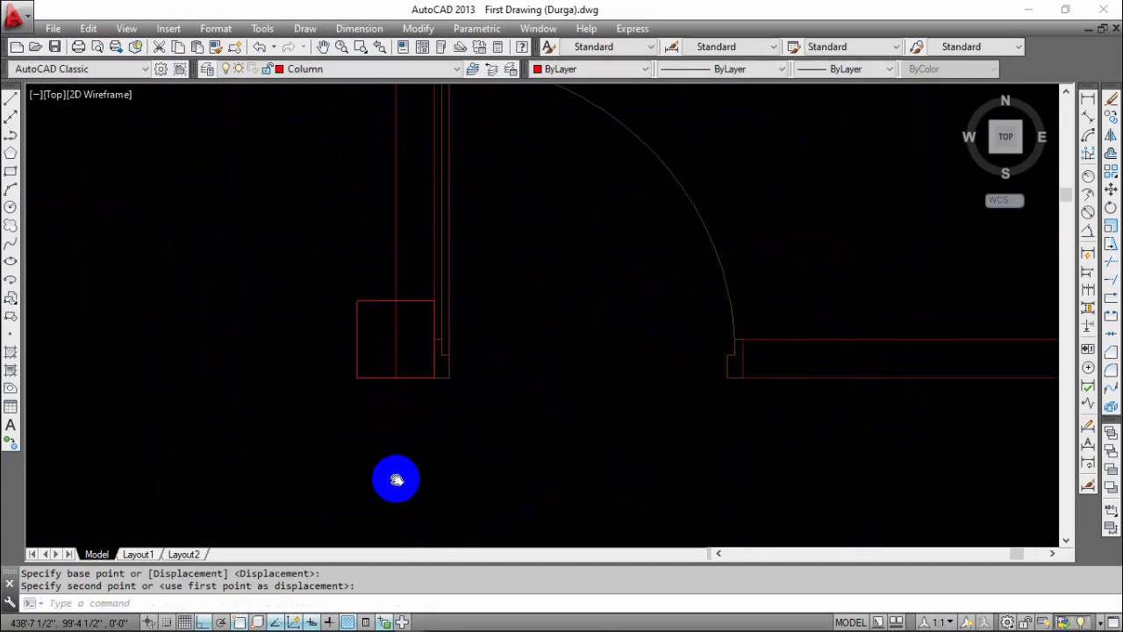
middle_click_drag(350, 386, 243, 439)
scroll(243, 439, "down", 2)
middle_click_drag(790, 443, 384, 448)
left_click(624, 506)
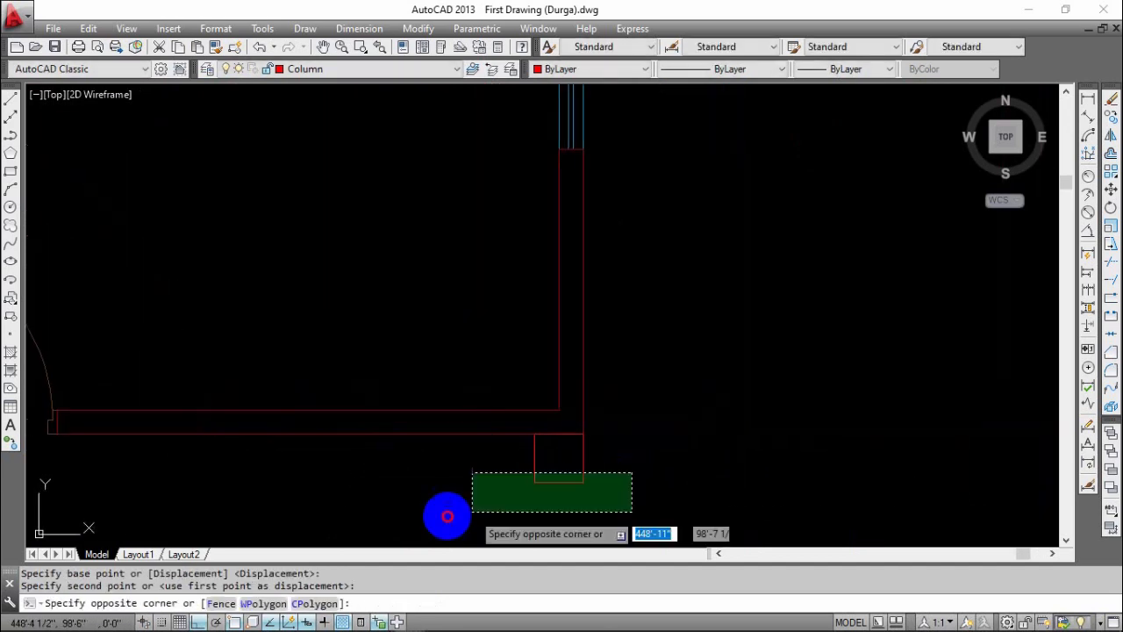
left_click(465, 514)
key("Return")
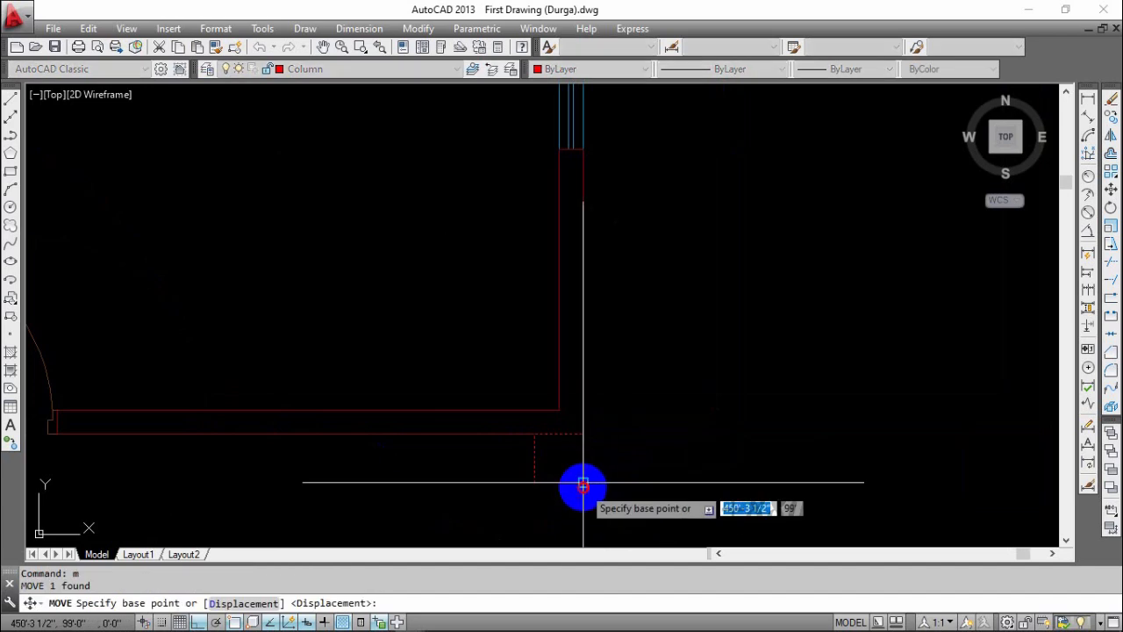
left_click(583, 482)
left_click(583, 434)
- Move the column beside the lower door 5 inches right so its lower left corner meets the wall's outer face
scroll(609, 396, "down", 4)
middle_click_drag(609, 396, 696, 396)
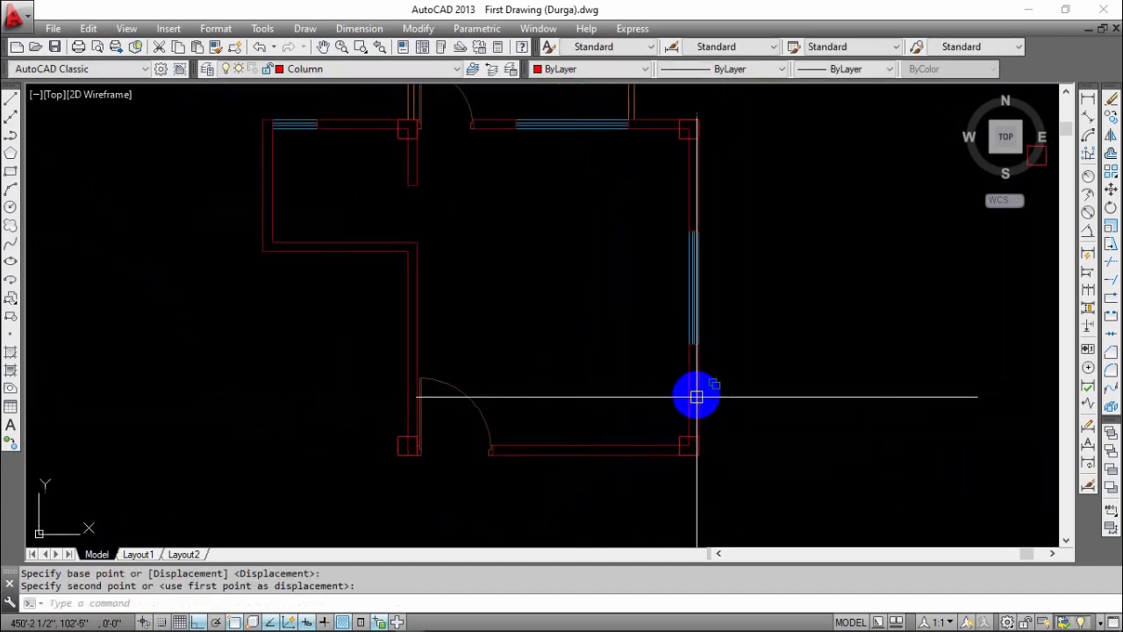
middle_click_drag(492, 377, 503, 422)
middle_click_drag(484, 321, 490, 209)
scroll(421, 411, "up", 4)
mouse_move(452, 387)
middle_mouse_down()
mouse_move(465, 450)
mouse_move(467, 400)
middle_mouse_up()
scroll(436, 392, "up", 4)
left_click(492, 438)
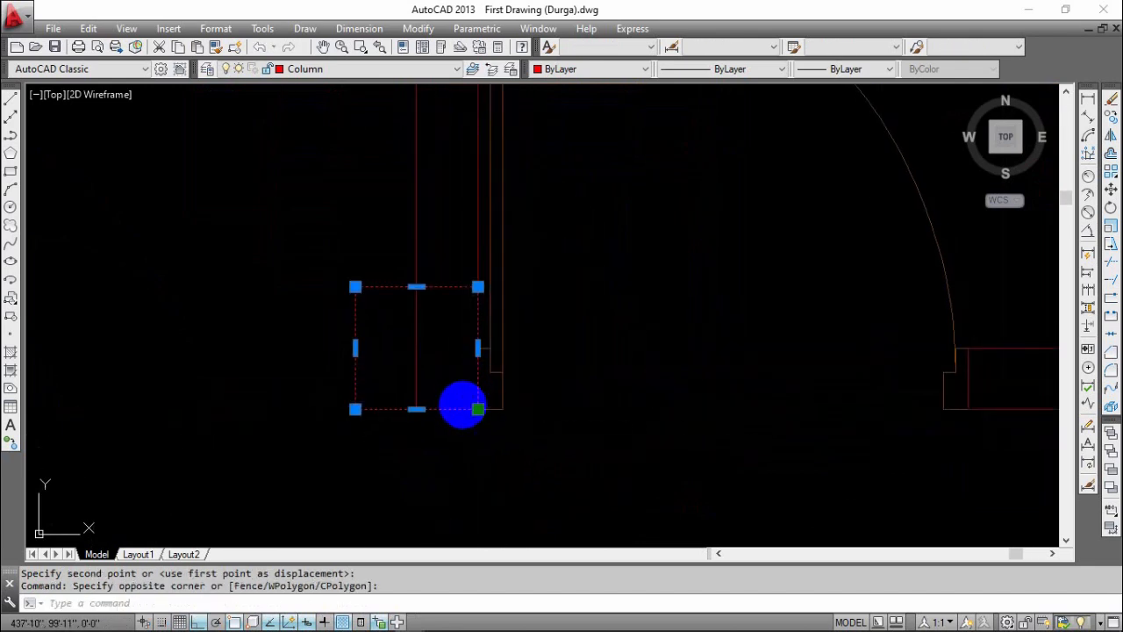
type("m")
key("Return")
left_click(357, 409)
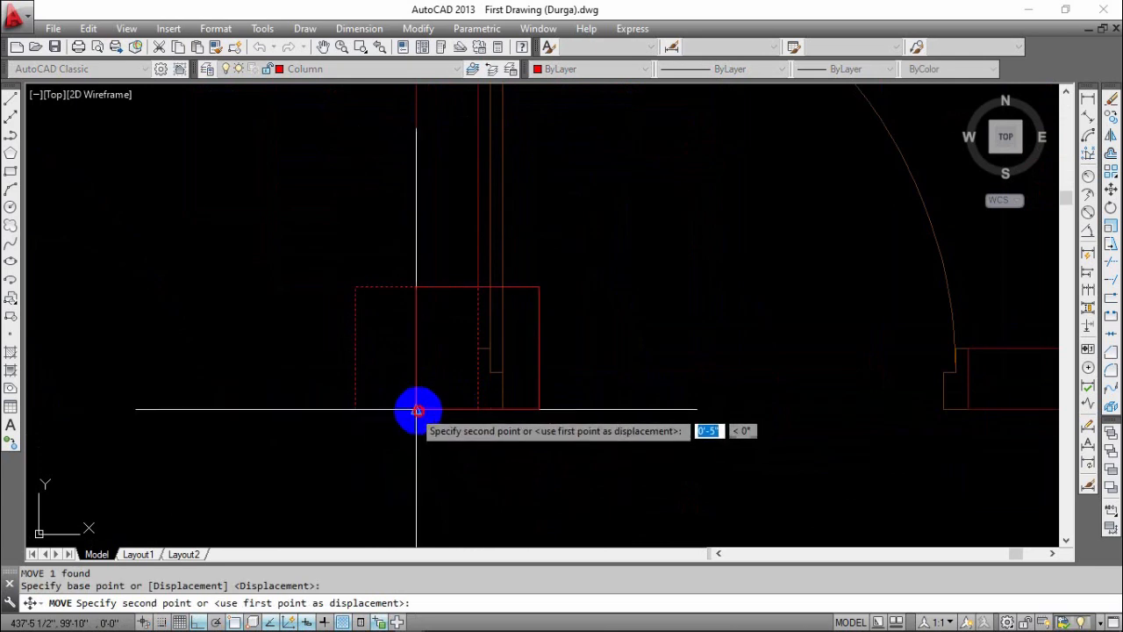
left_click(418, 410)
- Move the column beside the upper door 5 inches right so its left side aligns with the wall's left face
scroll(614, 368, "down", 6)
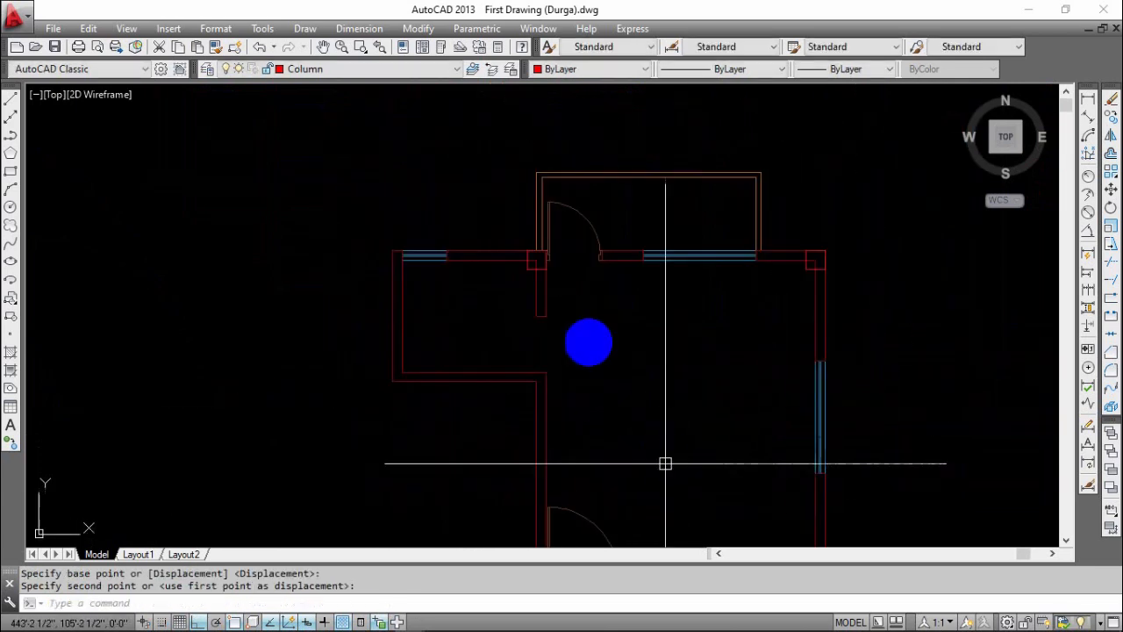
scroll(526, 263, "up", 6)
left_click(464, 377)
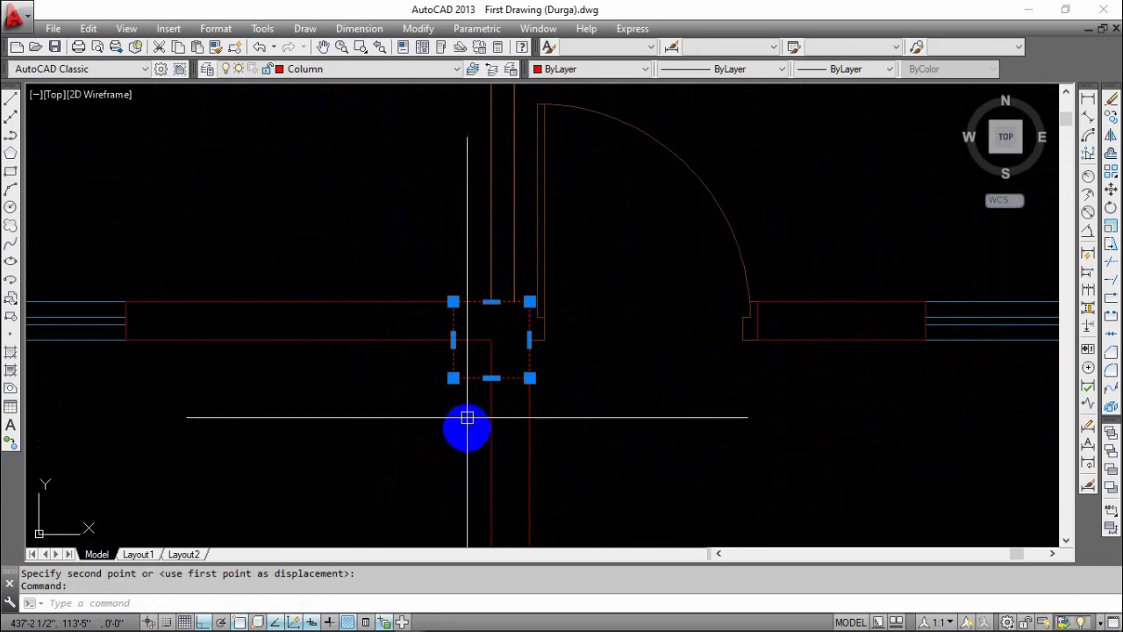
type("m")
key("Return")
left_click(453, 378)
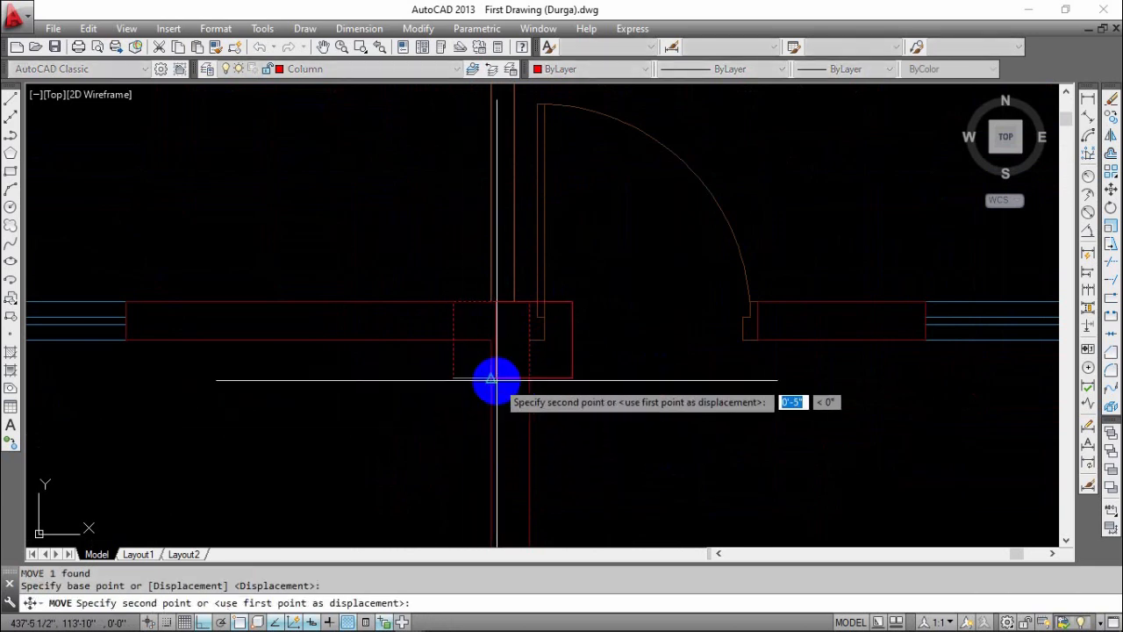
left_click(491, 380)
- Move the upper door with its leaf, swing arc and both frames 5 inches right so its left frame meets the column's right side
scroll(526, 395, "down", 4)
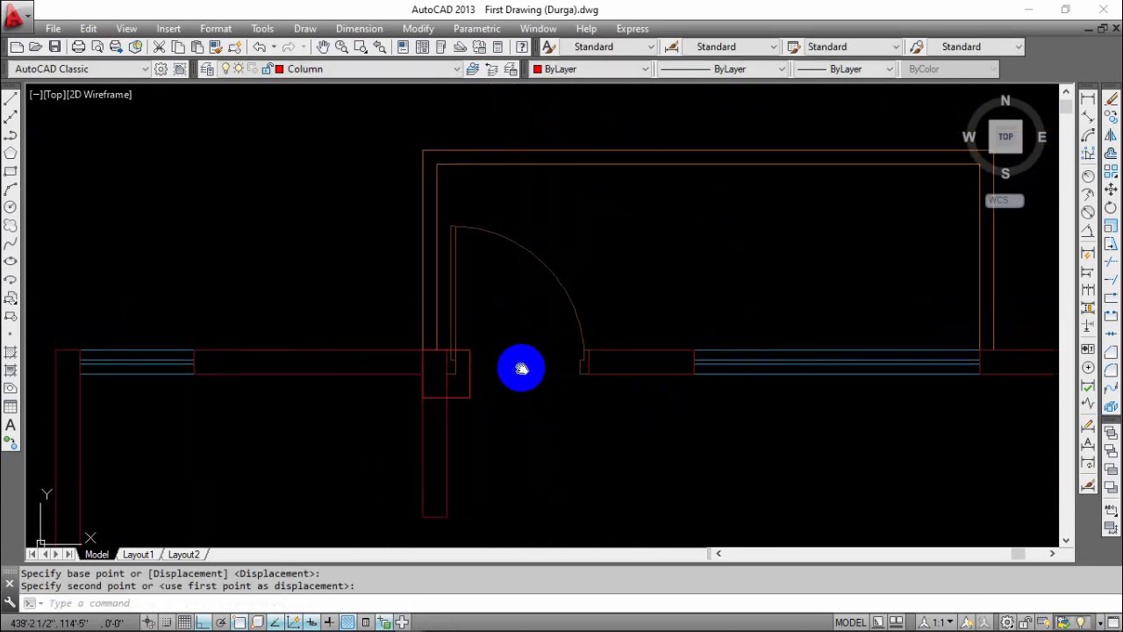
mouse_move(535, 420)
middle_mouse_down()
mouse_move(545, 447)
mouse_move(572, 457)
middle_mouse_up()
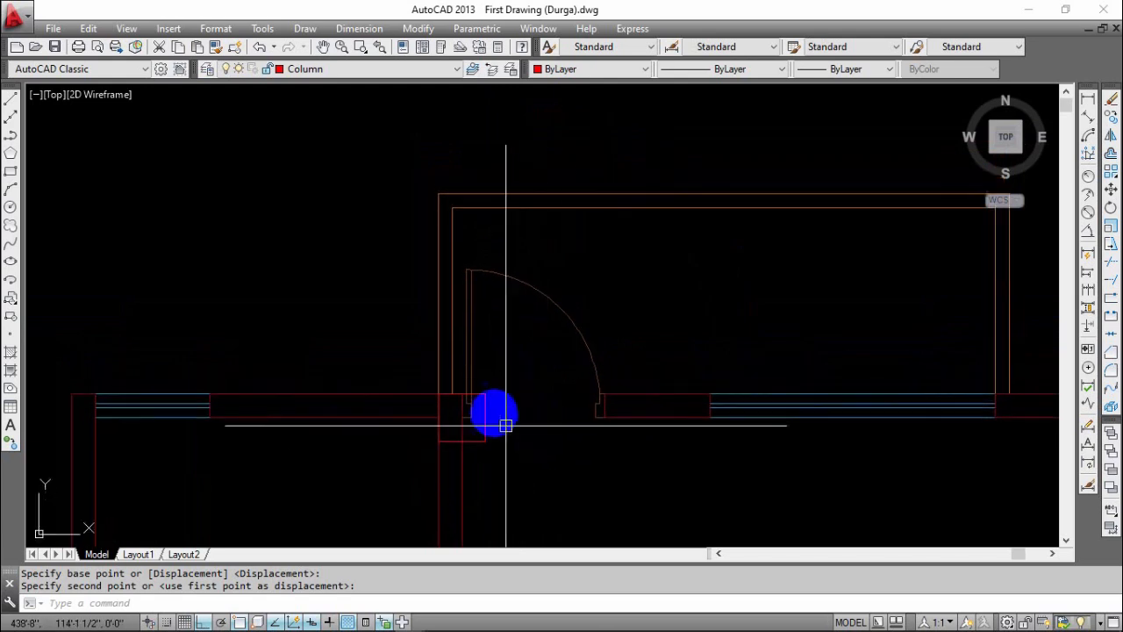
scroll(467, 405, "up", 2)
scroll(535, 425, "down", 2)
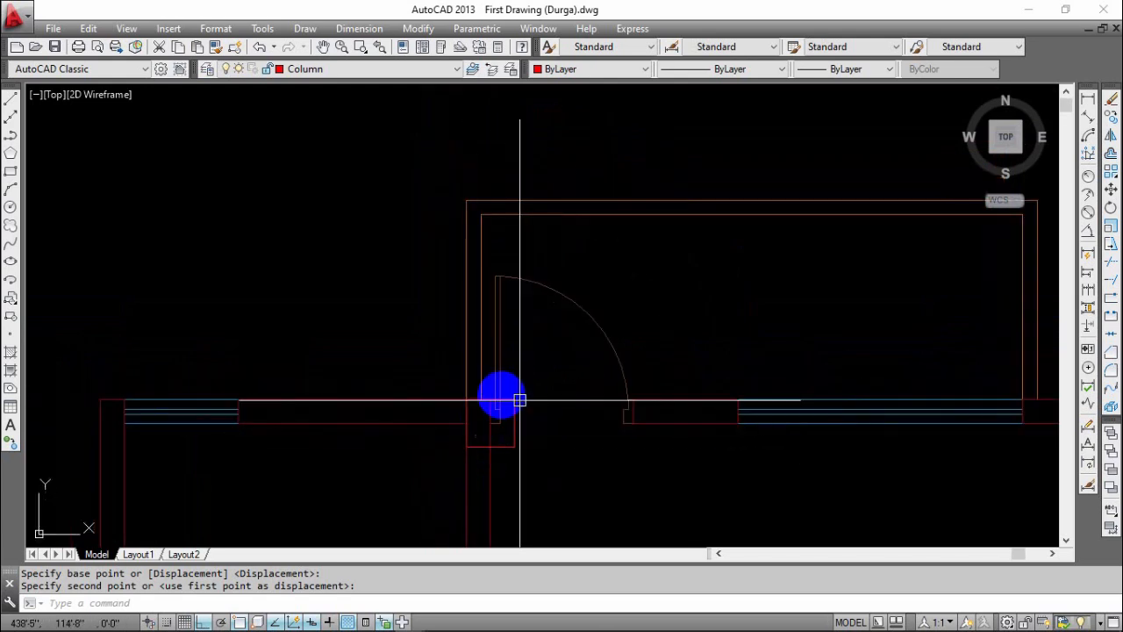
scroll(519, 400, "up", 3)
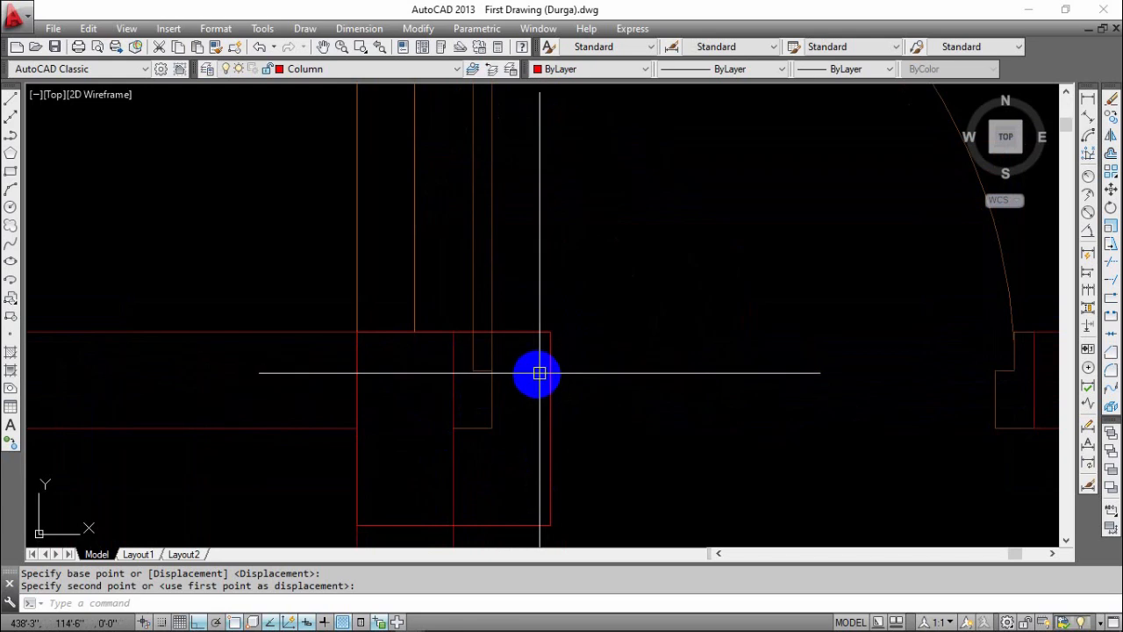
scroll(539, 373, "down", 3)
mouse_move(532, 427)
middle_mouse_down()
mouse_move(445, 420)
mouse_move(429, 461)
middle_mouse_up()
scroll(456, 402, "up", 3)
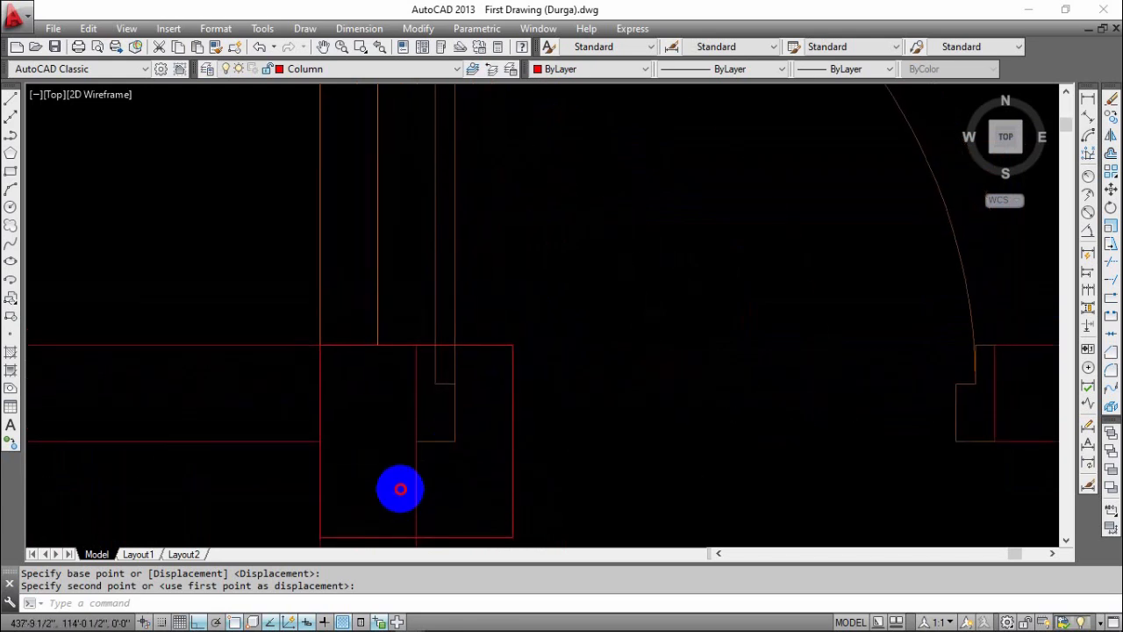
left_click(397, 493)
left_click(484, 289)
scroll(483, 293, "down", 3)
left_click(504, 265)
left_click(448, 270)
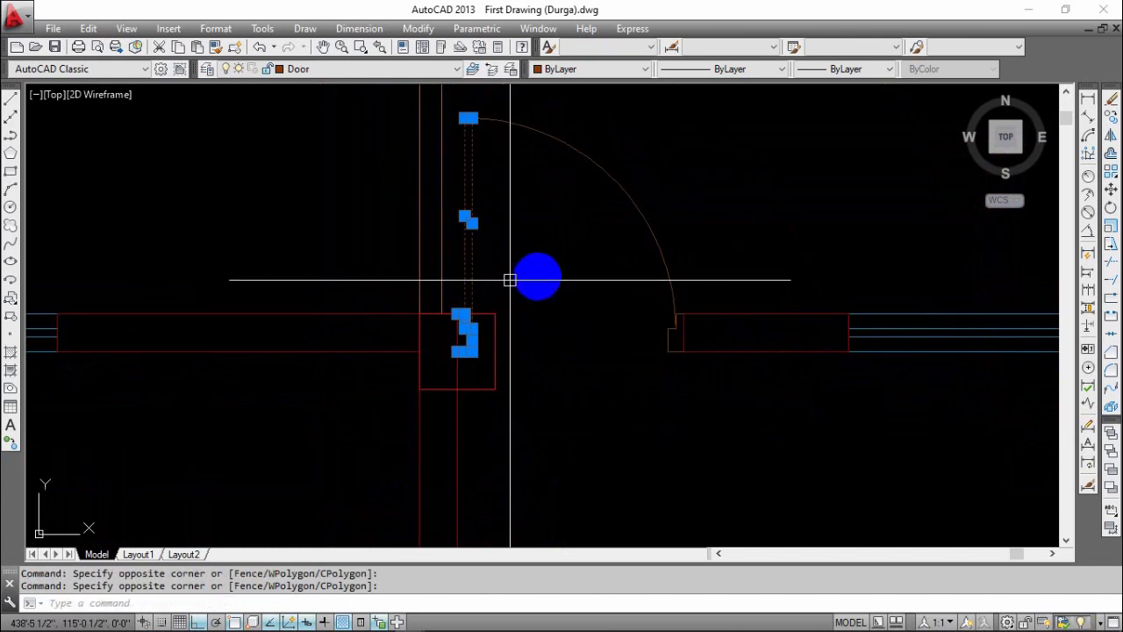
middle_click_drag(553, 271, 517, 391)
left_click(554, 241)
left_click(510, 310)
middle_click_drag(575, 432, 473, 342)
scroll(535, 380, "up", 4)
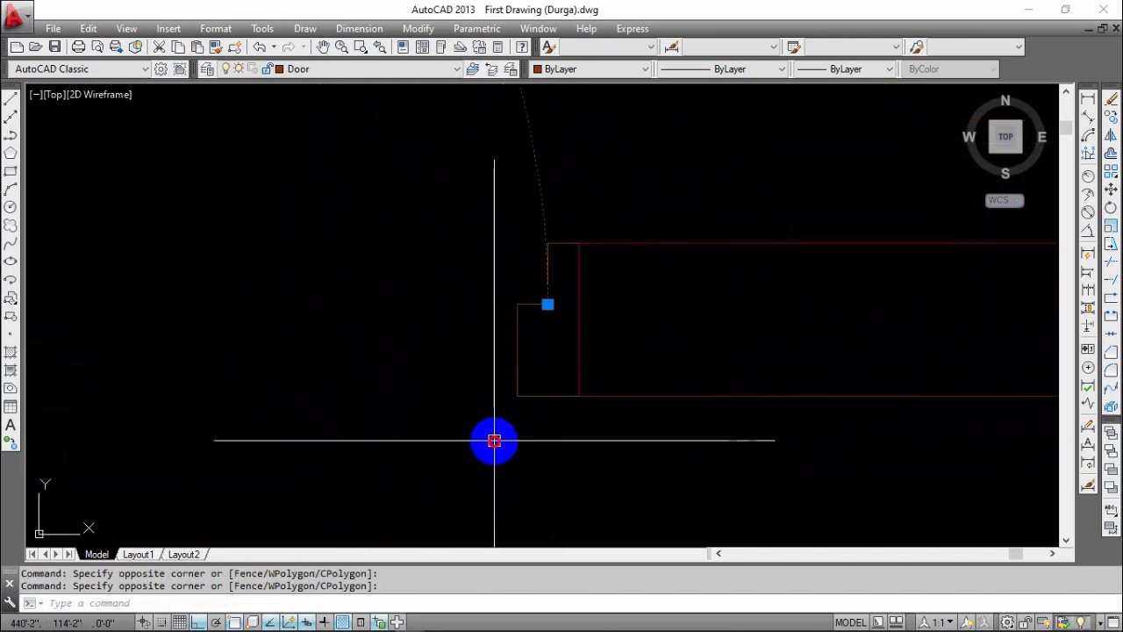
left_click(494, 441)
left_click(642, 200)
scroll(562, 426, "down", 4)
middle_click_drag(431, 437, 651, 382)
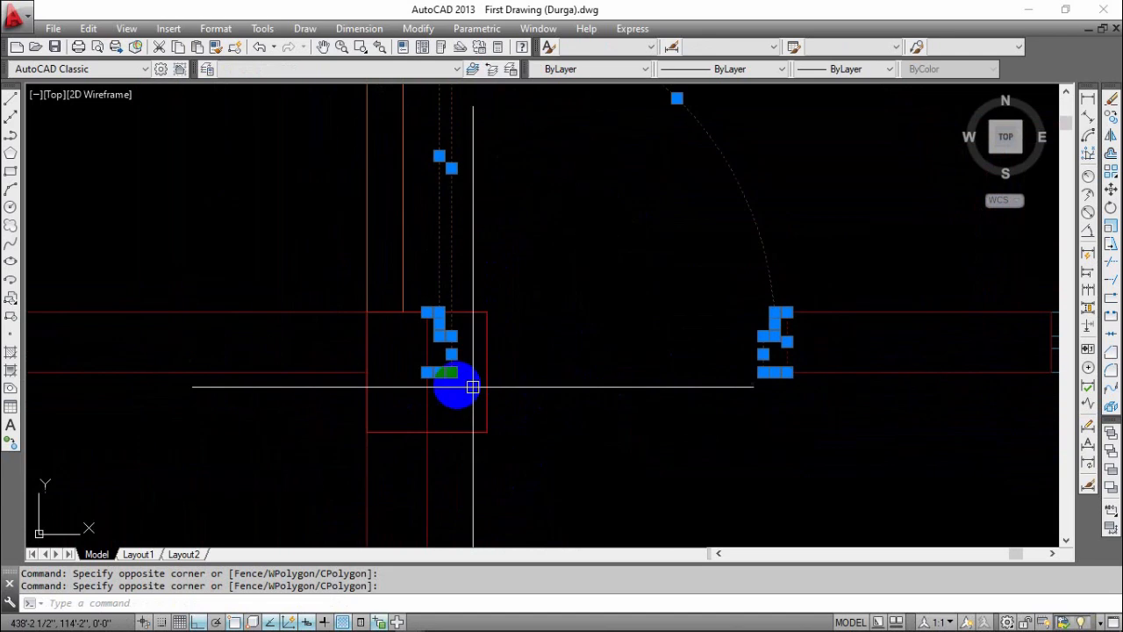
scroll(465, 384, "up", 4)
key("Return")
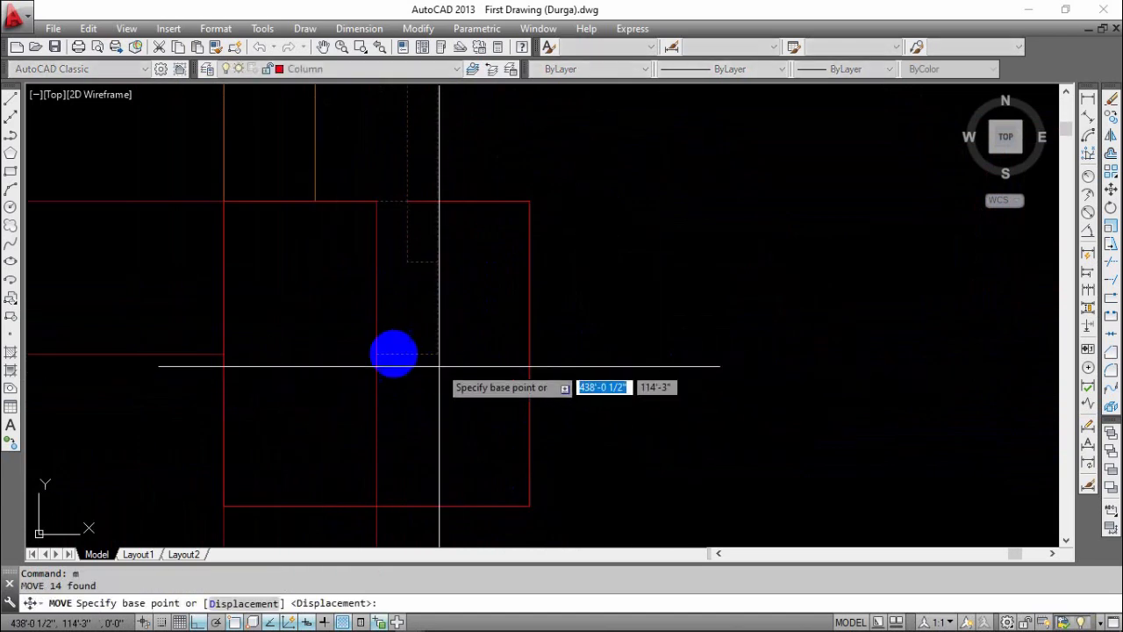
left_click(376, 354)
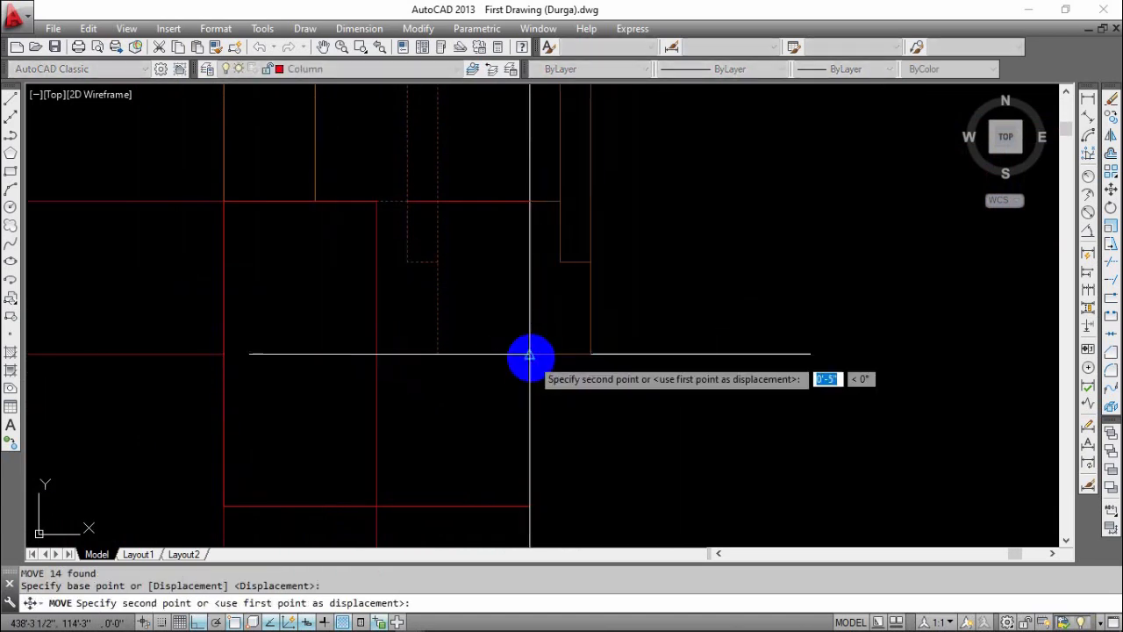
left_click(535, 357)
- Move the lower door with its leaf, swing arc and both frames right so its left frame meets the lower right corner of the column
scroll(629, 401, "down", 6)
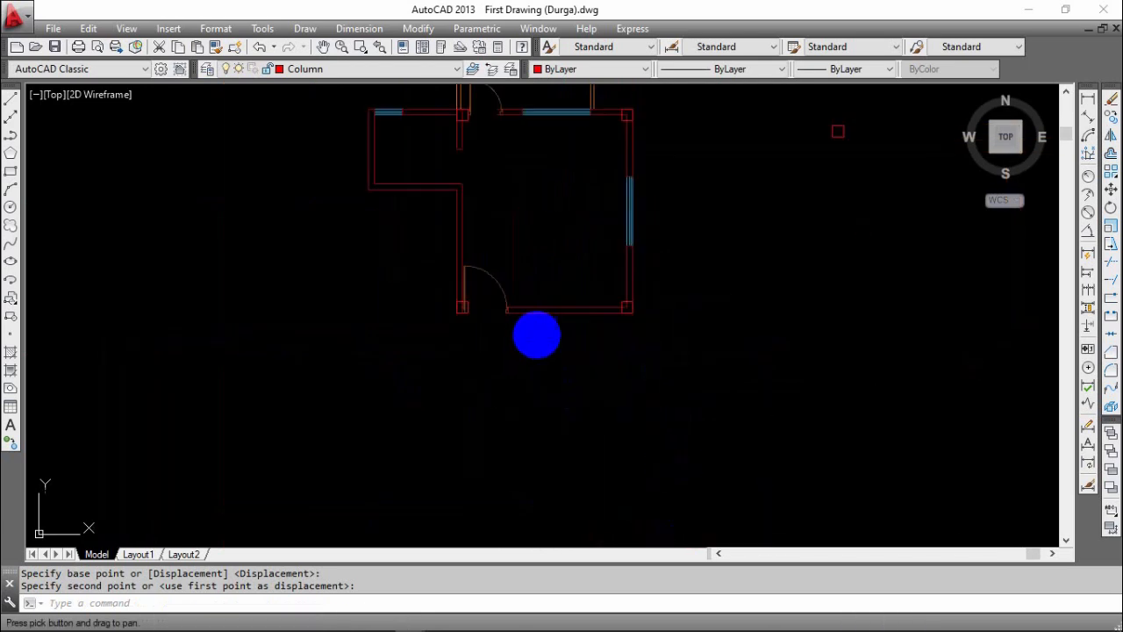
scroll(670, 345, "up", 6)
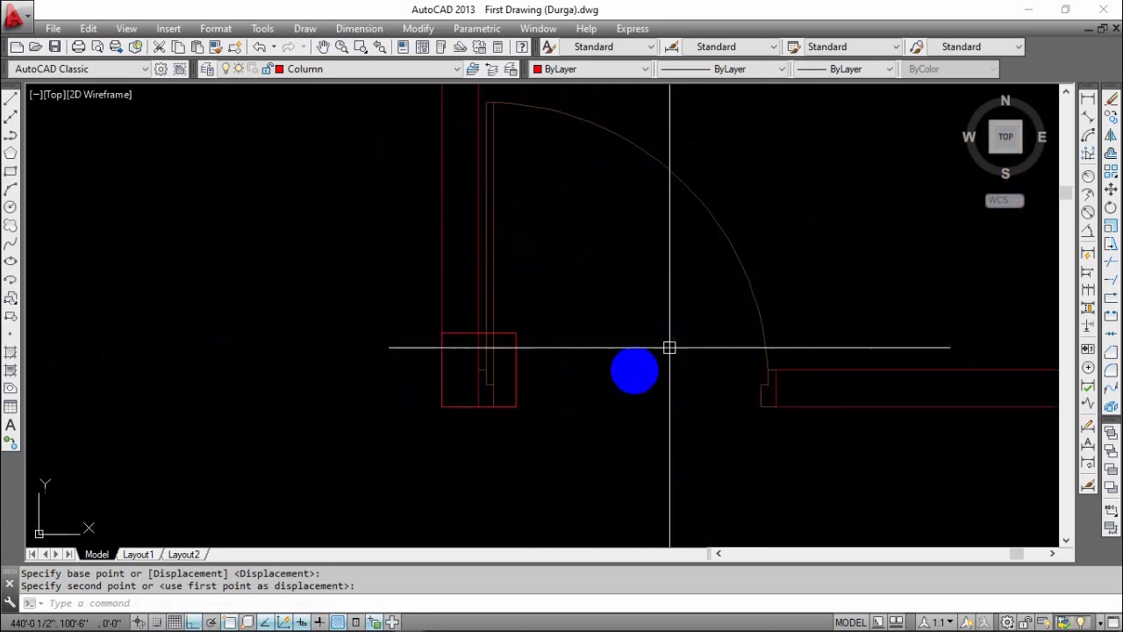
left_click(476, 452)
left_click(516, 317)
left_click(733, 462)
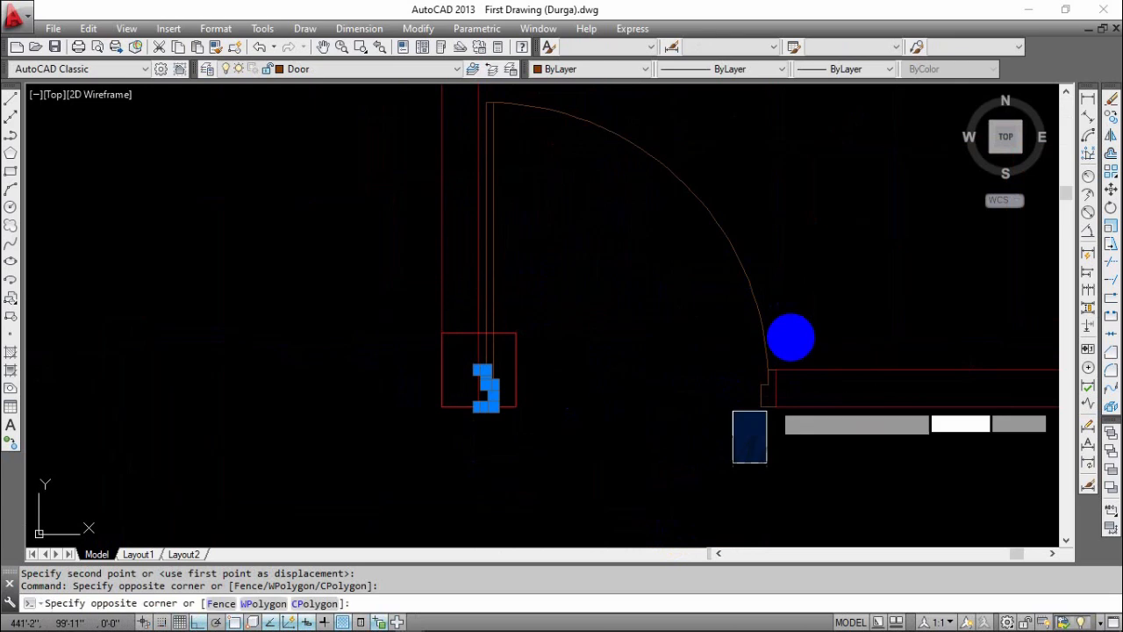
left_click(783, 360)
middle_click_drag(553, 284, 577, 313)
scroll(529, 380, "up", 4)
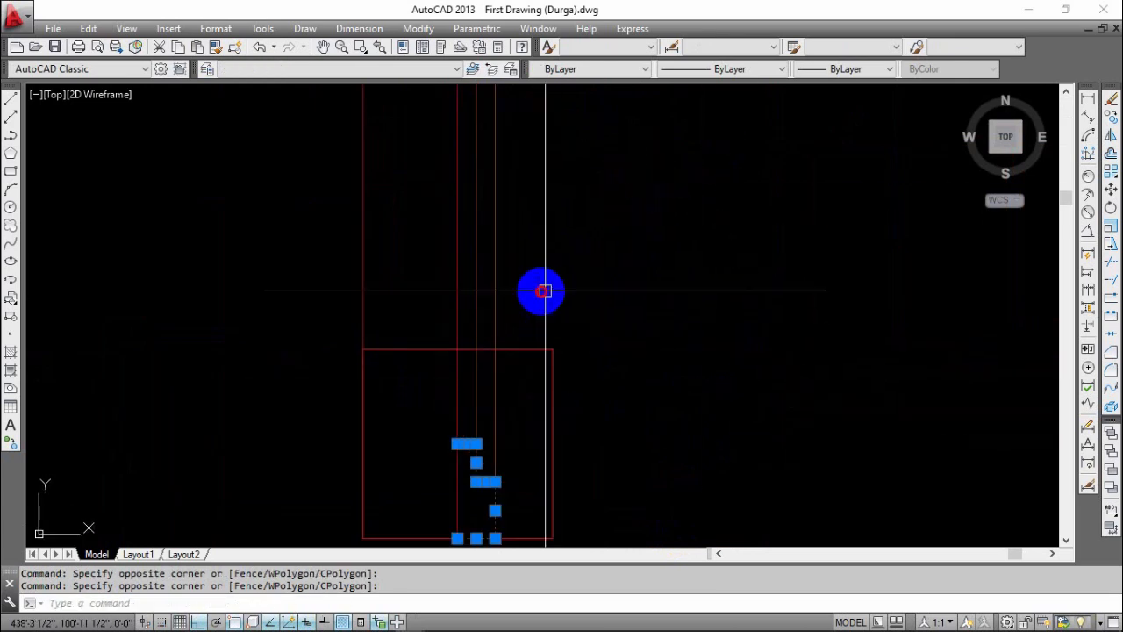
left_click(544, 290)
left_click(468, 314)
middle_click_drag(554, 417, 617, 307)
type("m")
key("Return")
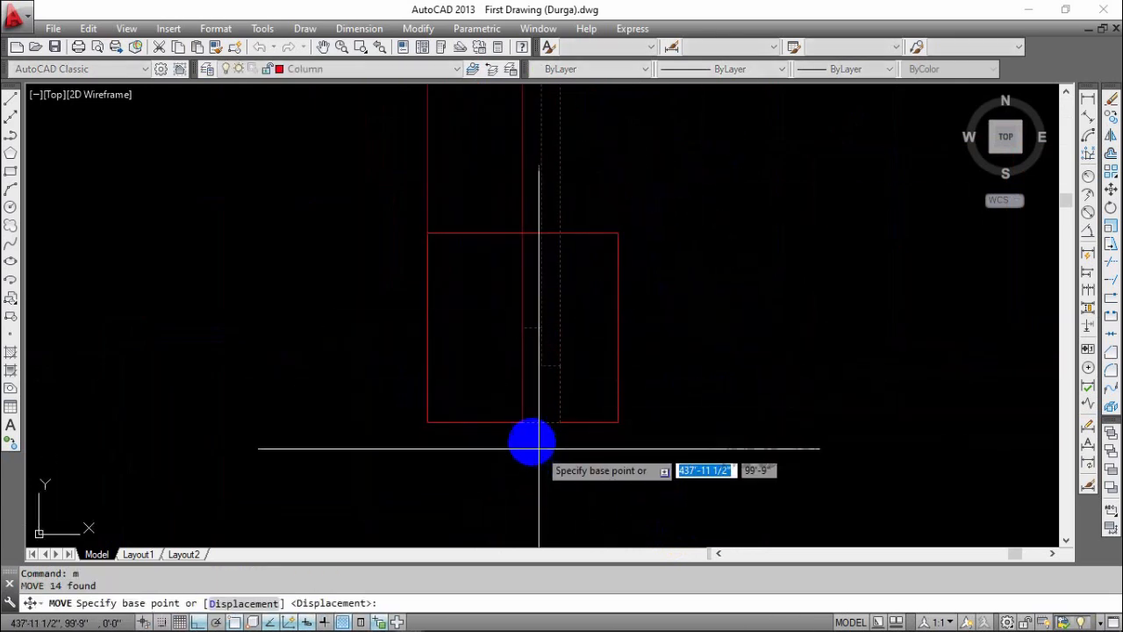
left_click(524, 423)
left_click(616, 427)
- Stretch the ends of both wall lines at the lower door's right frame back to the wall end line
scroll(712, 378, "down", 4)
middle_click_drag(712, 377, 579, 442)
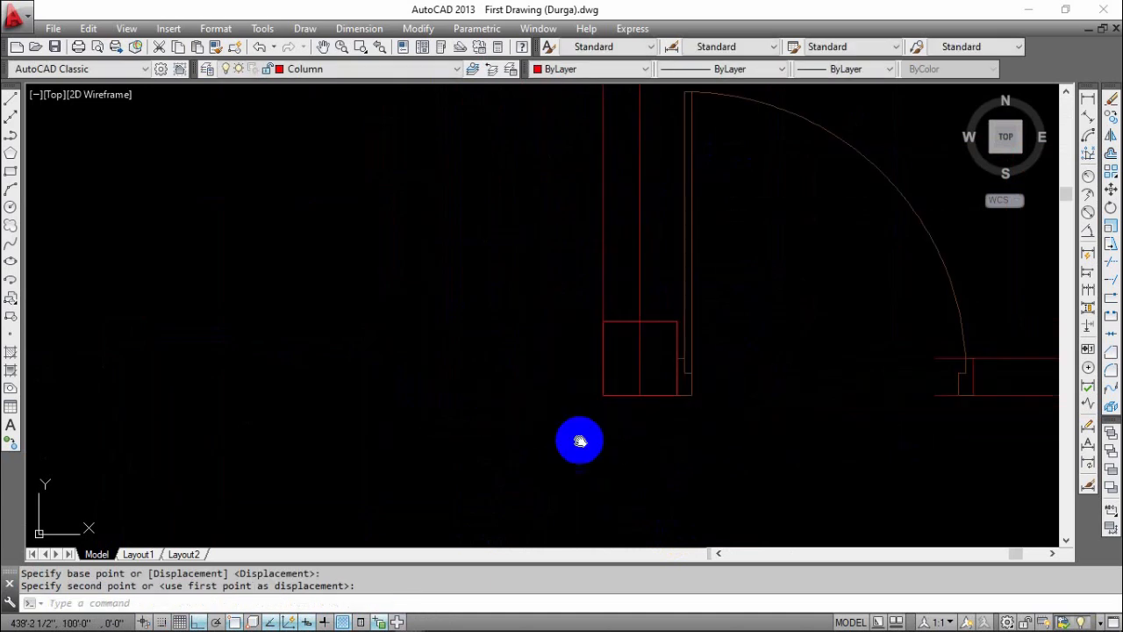
scroll(580, 442, "down", 2)
middle_click_drag(707, 454, 623, 445)
scroll(623, 446, "up", 4)
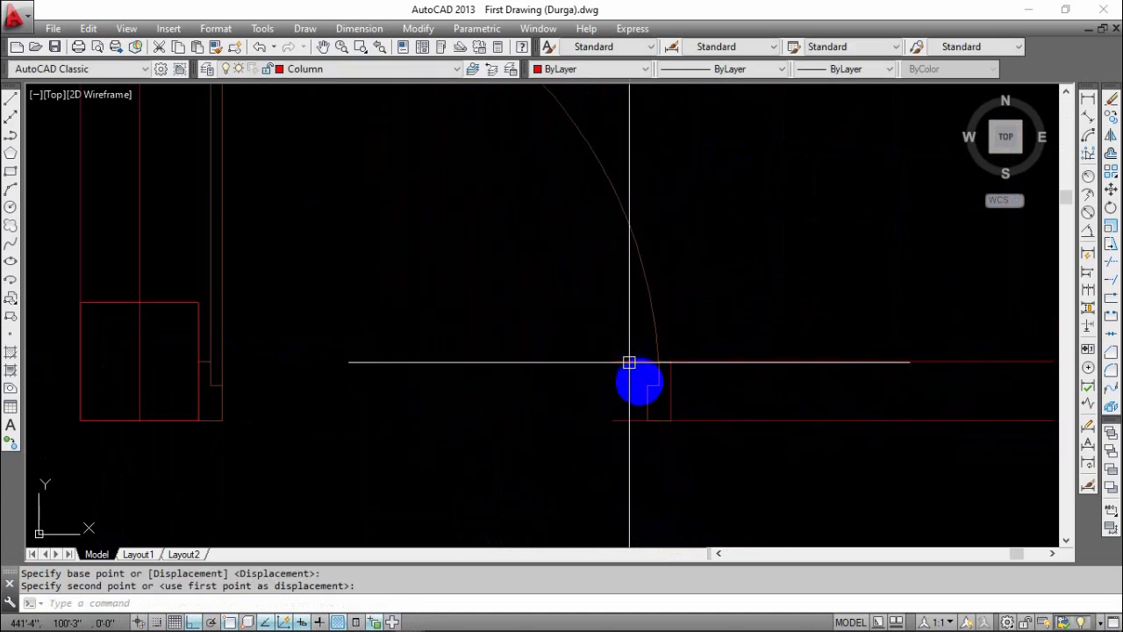
scroll(645, 377, "up", 4)
left_click(581, 356)
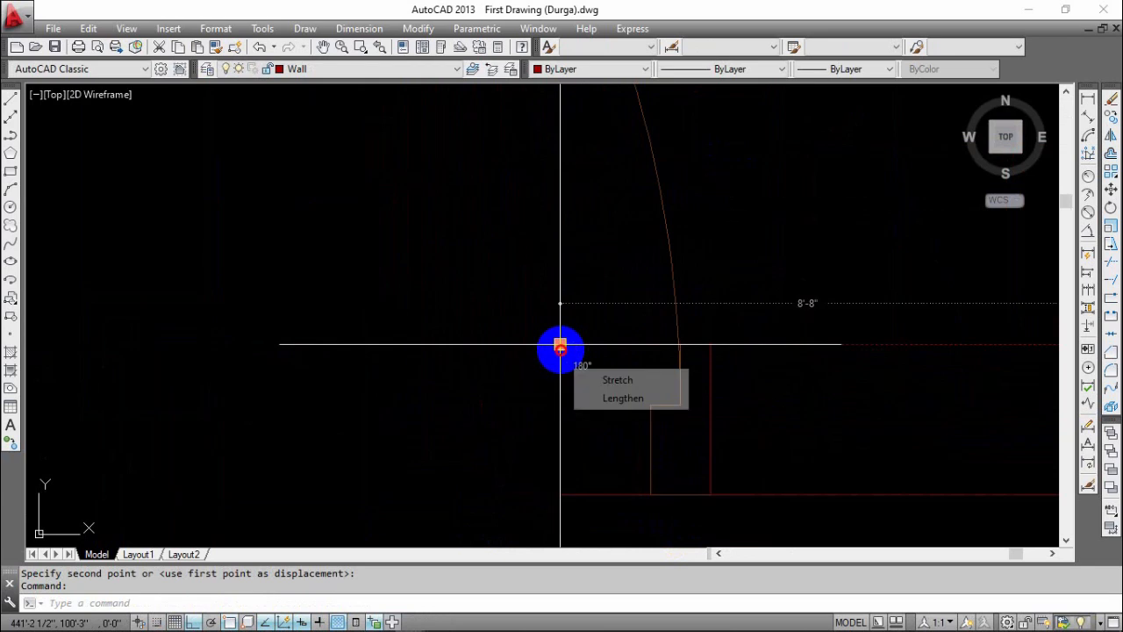
left_click(560, 346)
left_click(711, 345)
middle_click_drag(730, 525, 735, 447)
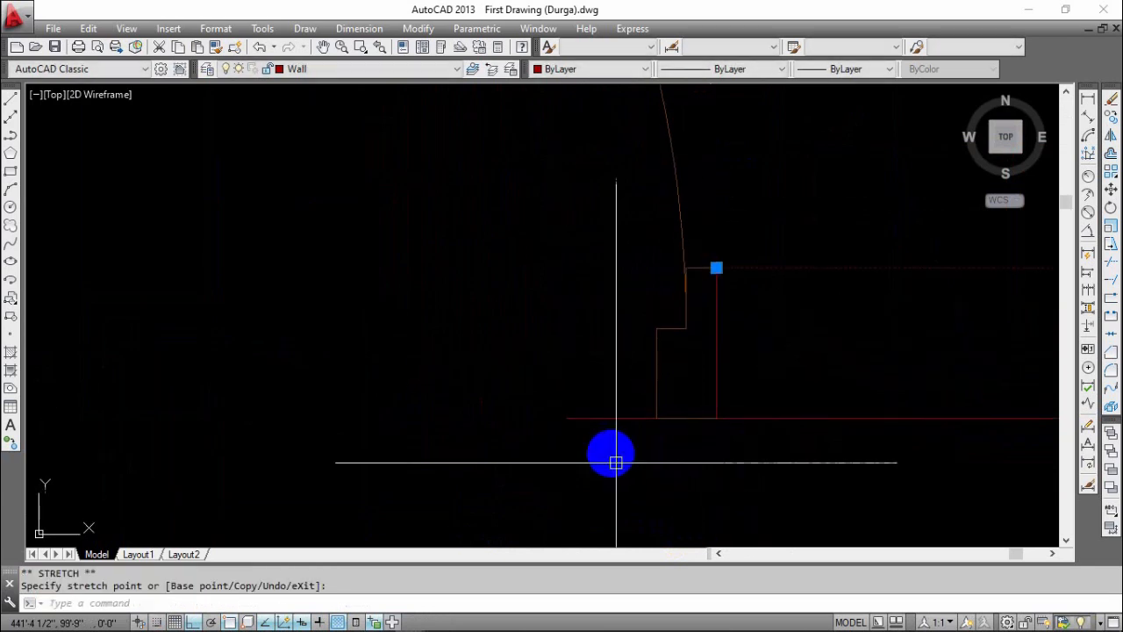
left_click(566, 419)
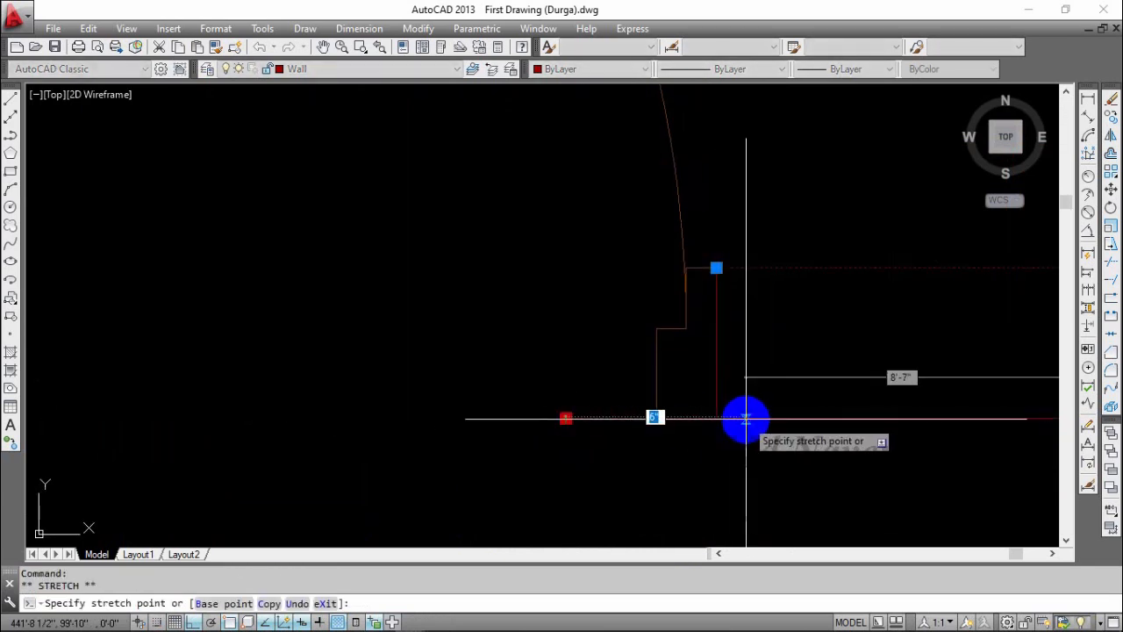
left_click(717, 419)
- Stretch the ends of both wall lines at the upper door's right frame back to the wall end line
scroll(728, 434, "down", 2)
middle_click_drag(721, 384, 704, 426)
scroll(800, 378, "down", 1)
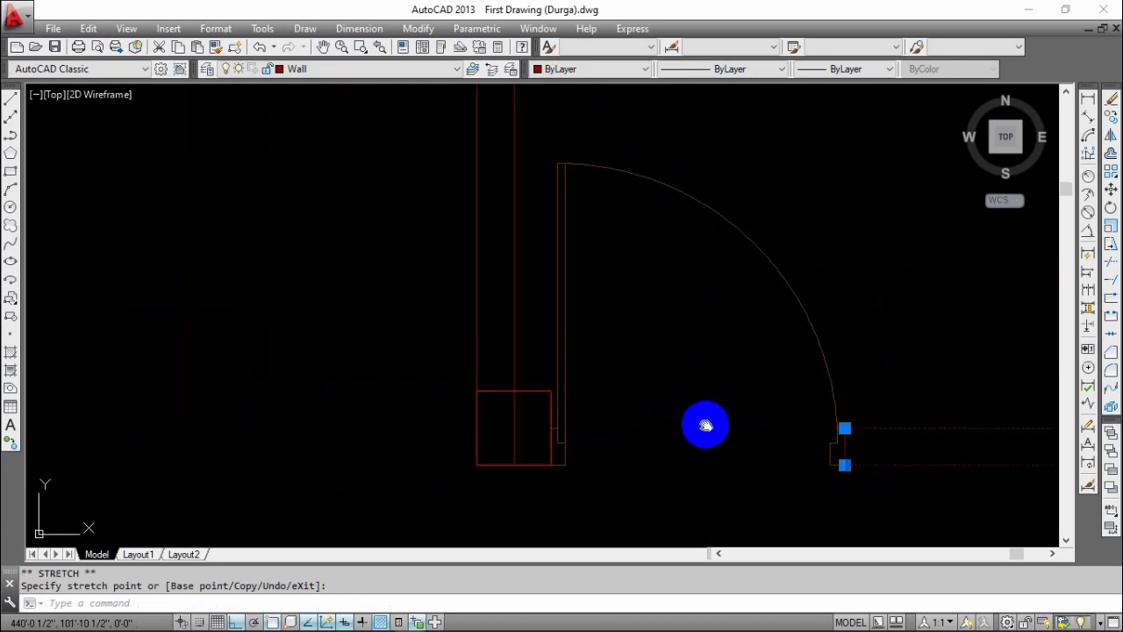
scroll(711, 294, "down", 2)
middle_click_drag(704, 266, 652, 404)
middle_click_drag(680, 281, 686, 526)
scroll(653, 246, "up", 4)
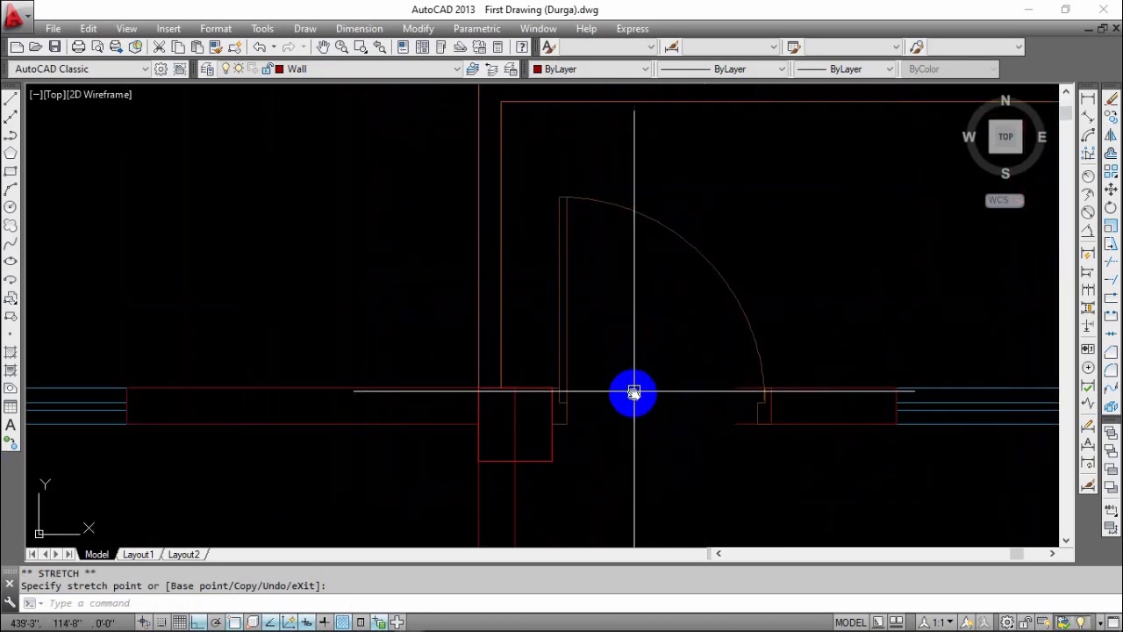
middle_click_drag(634, 391, 662, 354)
scroll(774, 362, "up", 3)
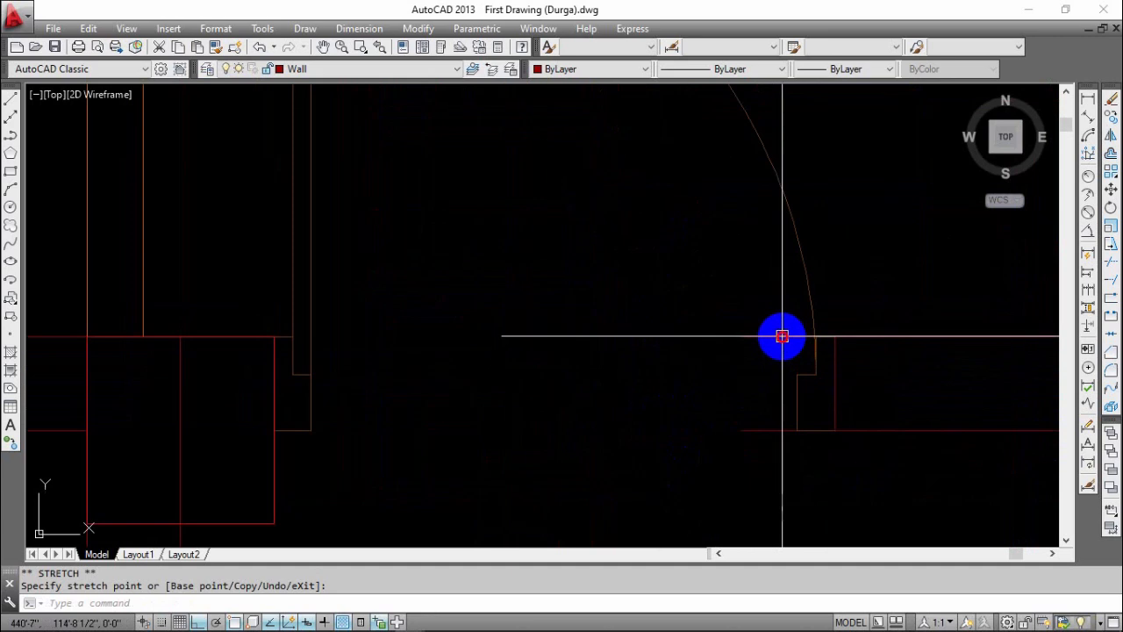
left_click(757, 339)
left_click(742, 338)
left_click(835, 337)
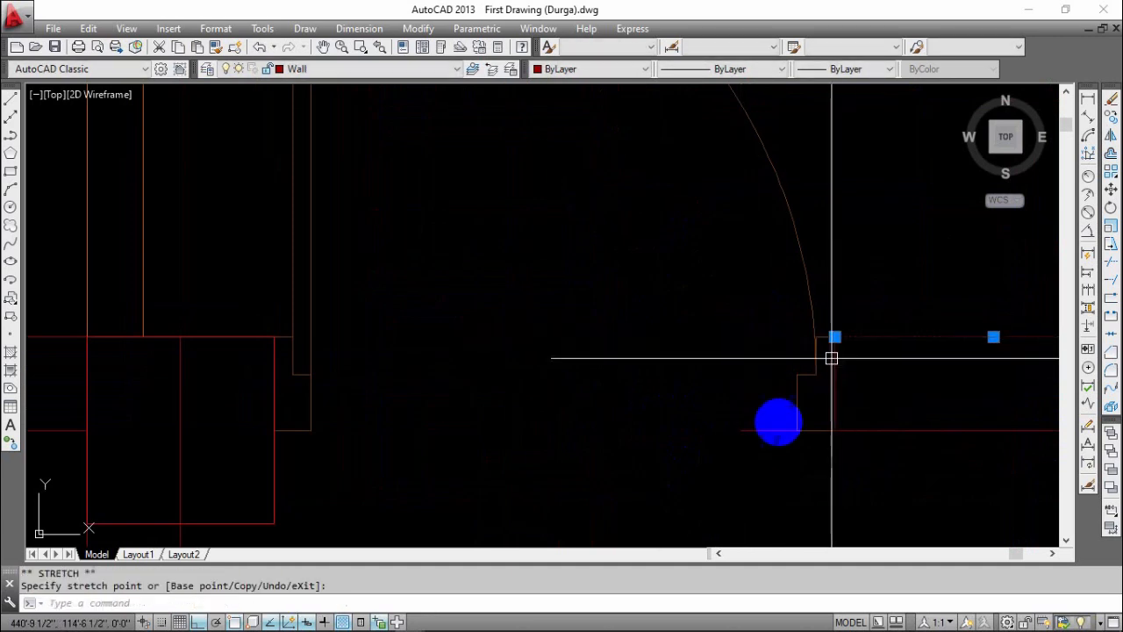
left_click(747, 431)
left_click(741, 431)
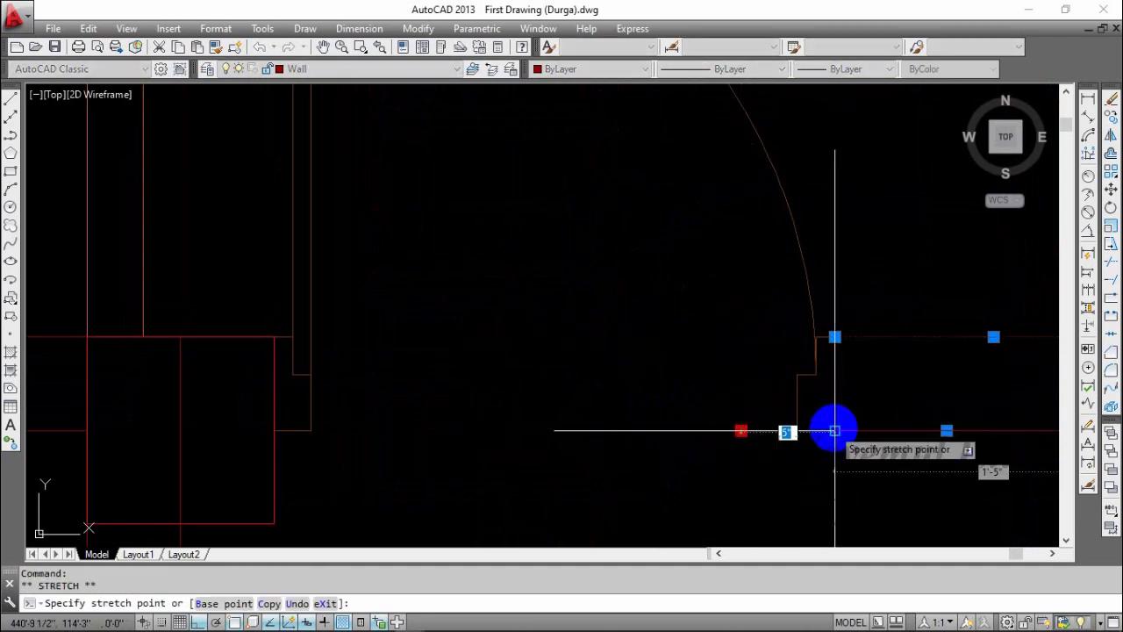
- Shorten the lower wall line beside the upper door's latch-side jamb so its end aligns with the upper wall line
left_click(834, 431)
key("Escape")
scroll(646, 472, "down", 4)
middle_click_drag(697, 433, 721, 412)
middle_click_drag(631, 349, 702, 374)
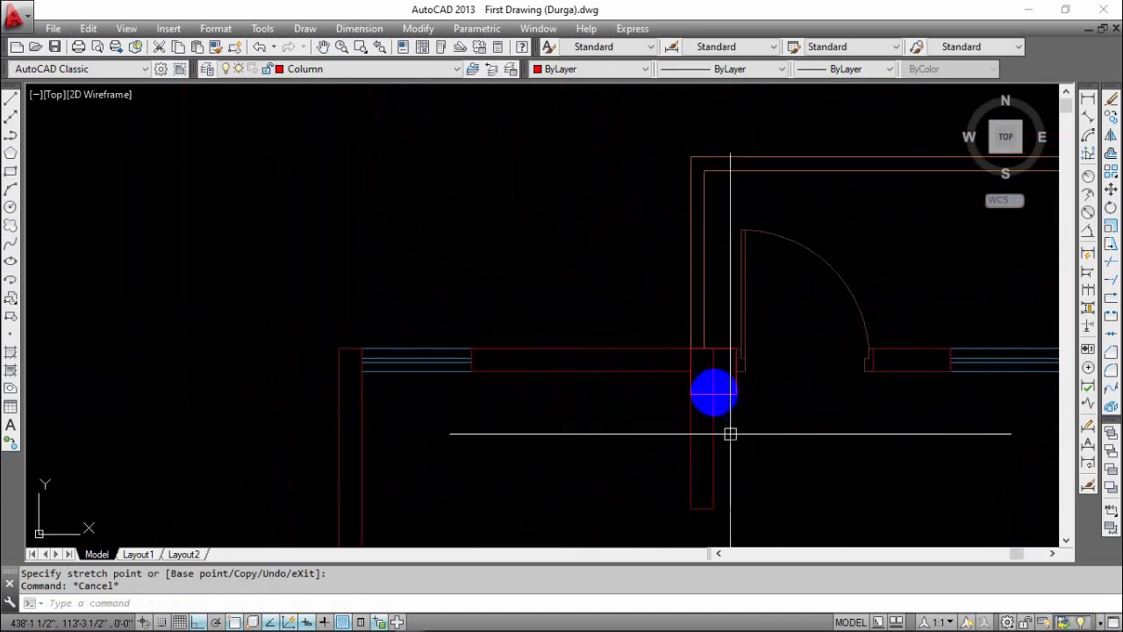
- Trim the wall lines that run through the column at the hinge side of the upper door
key("Escape")
scroll(711, 382, "up", 2)
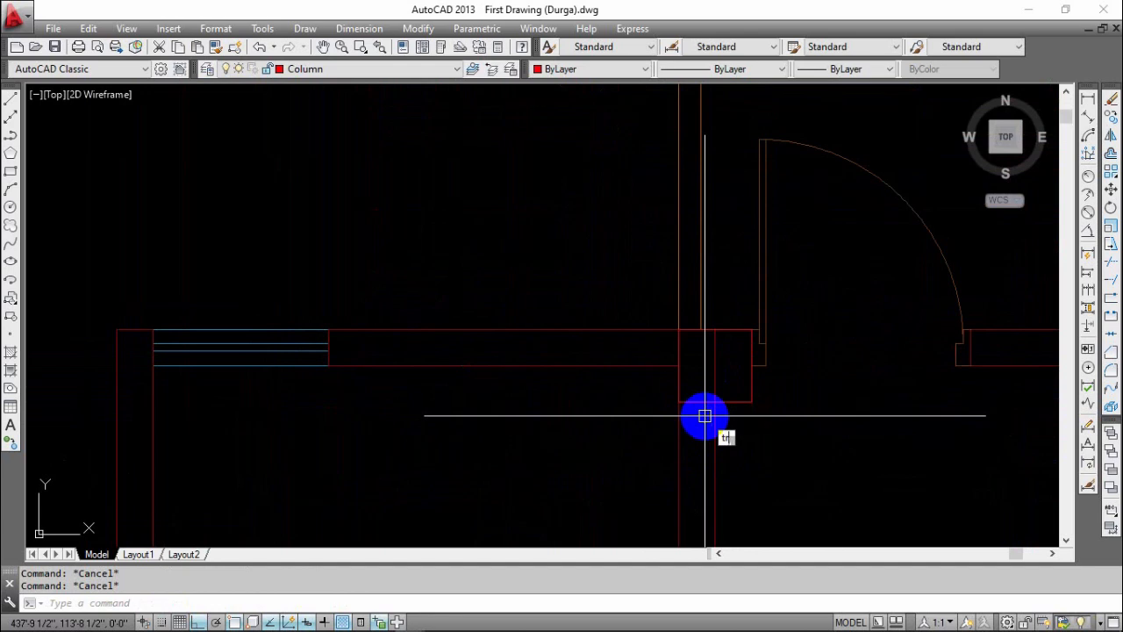
key("Return")
key("Return")
scroll(708, 370, "up", 4)
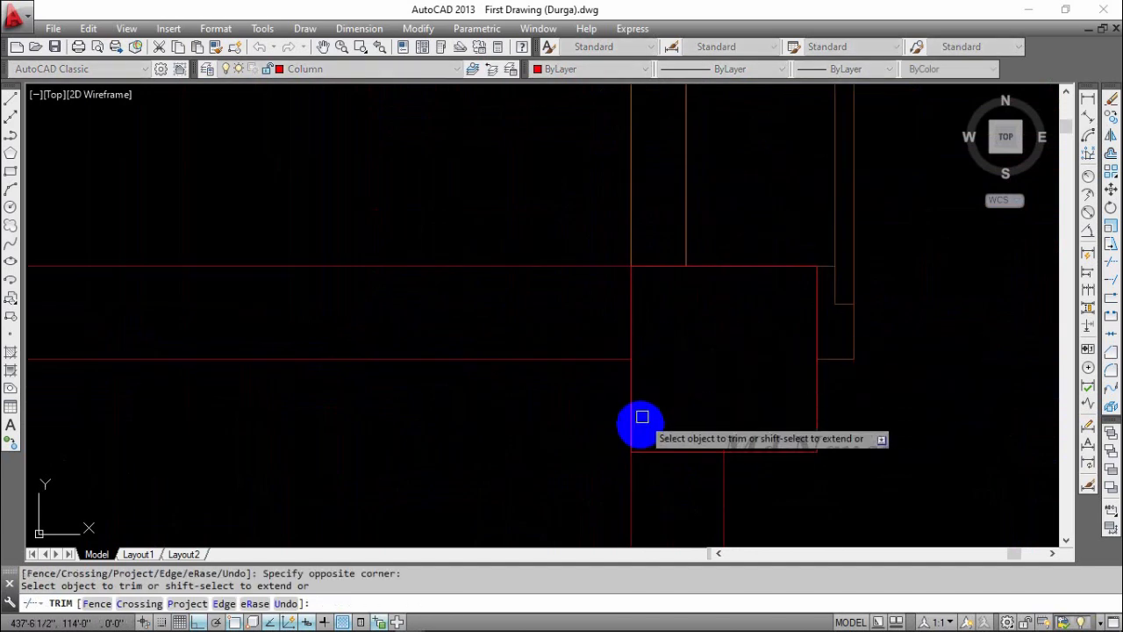
key("Escape")
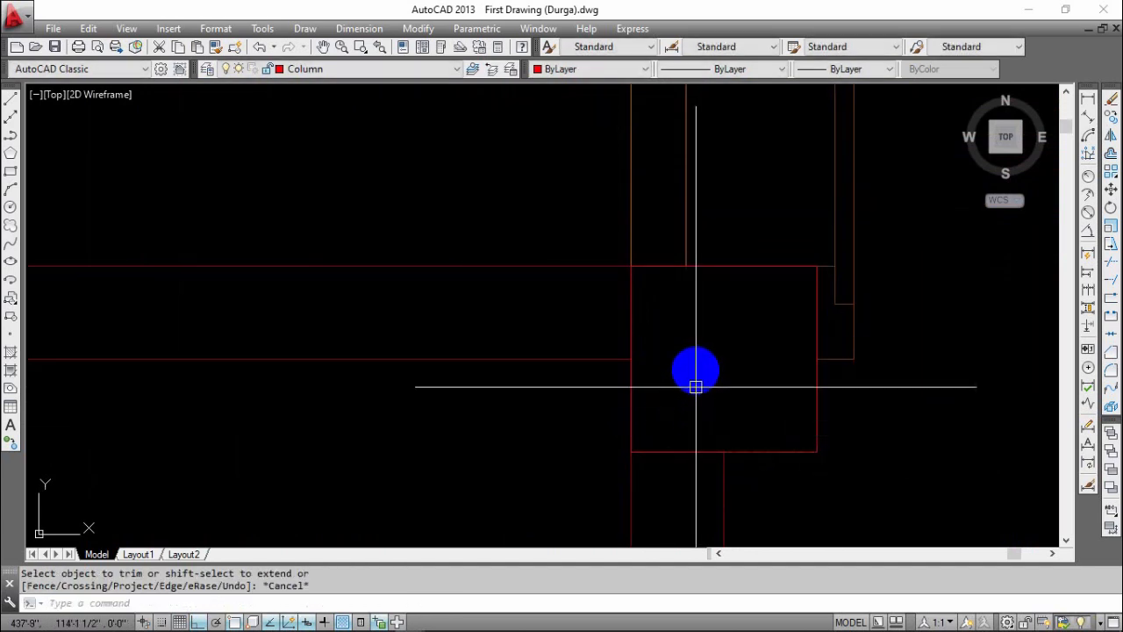
- Stretch the upper end of the outer wall line below that column down to the column's lower-left corner
scroll(694, 371, "down", 2)
left_click(747, 466)
left_click(614, 482)
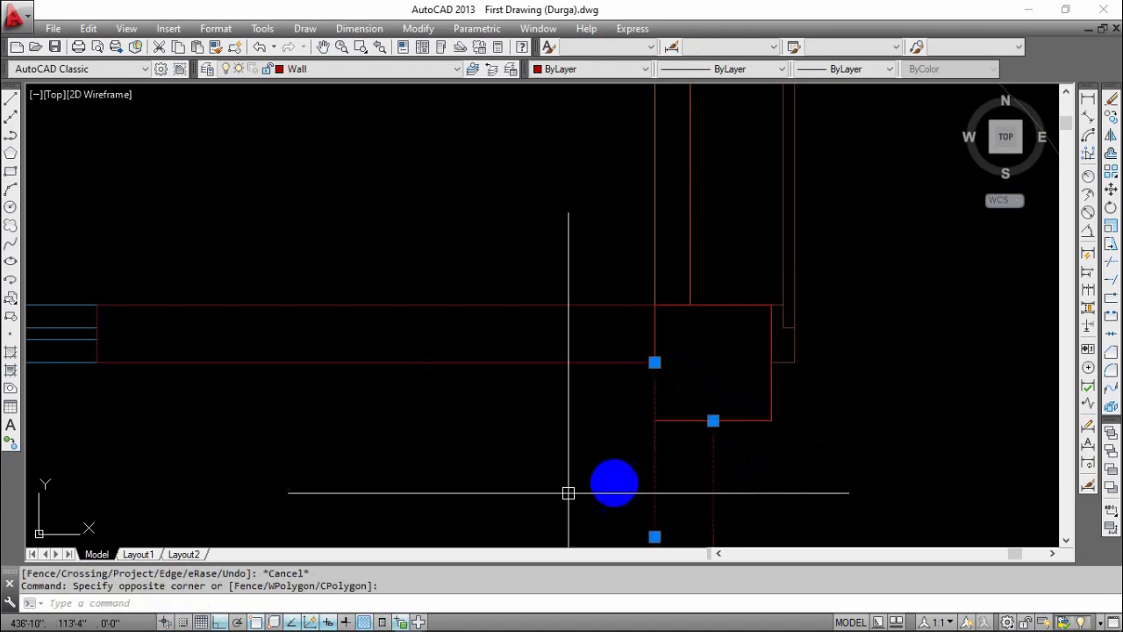
scroll(699, 411, "down", 2)
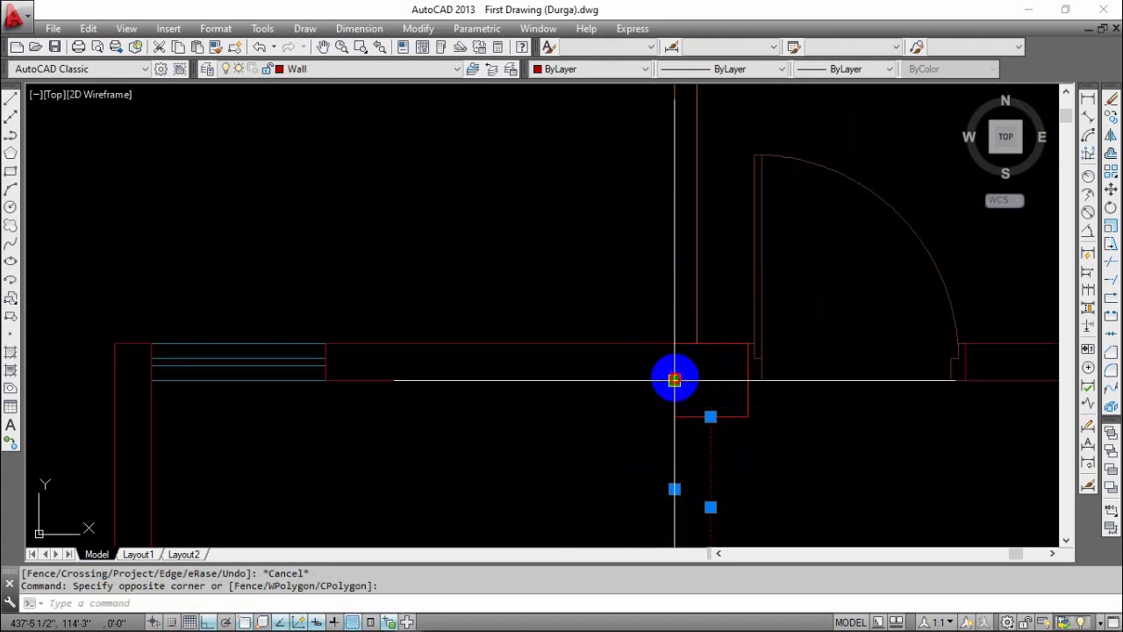
left_click(674, 379)
left_click(674, 416)
- Stretch the end of the top wall line back to the left face of the column beside the upper door
left_click(632, 326)
left_click(611, 358)
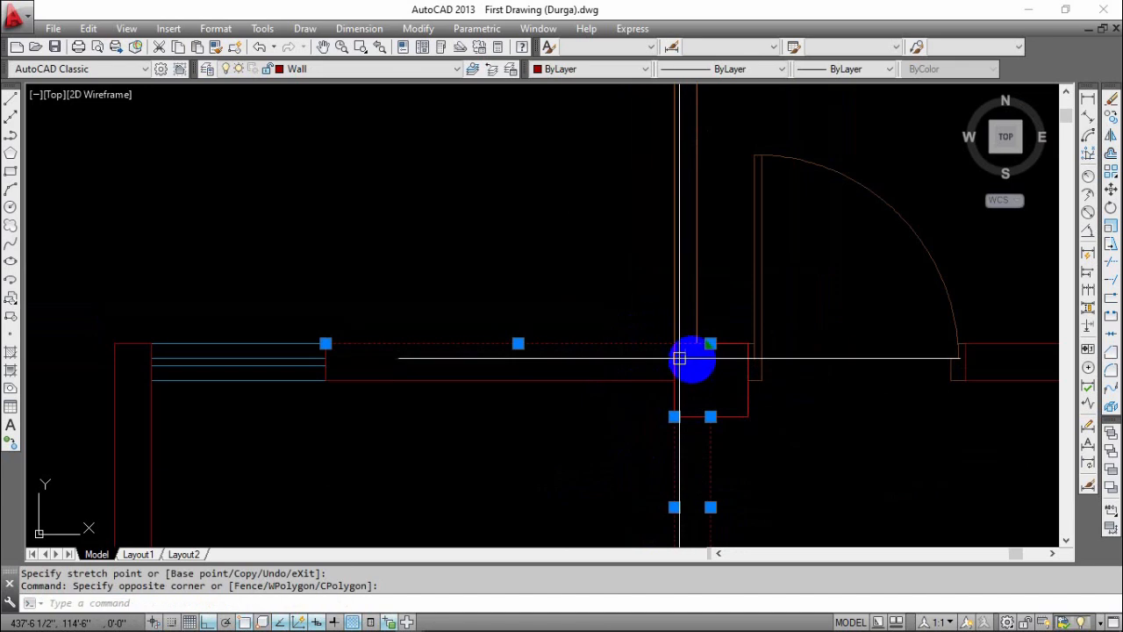
scroll(715, 355, "up", 3)
left_click(705, 357)
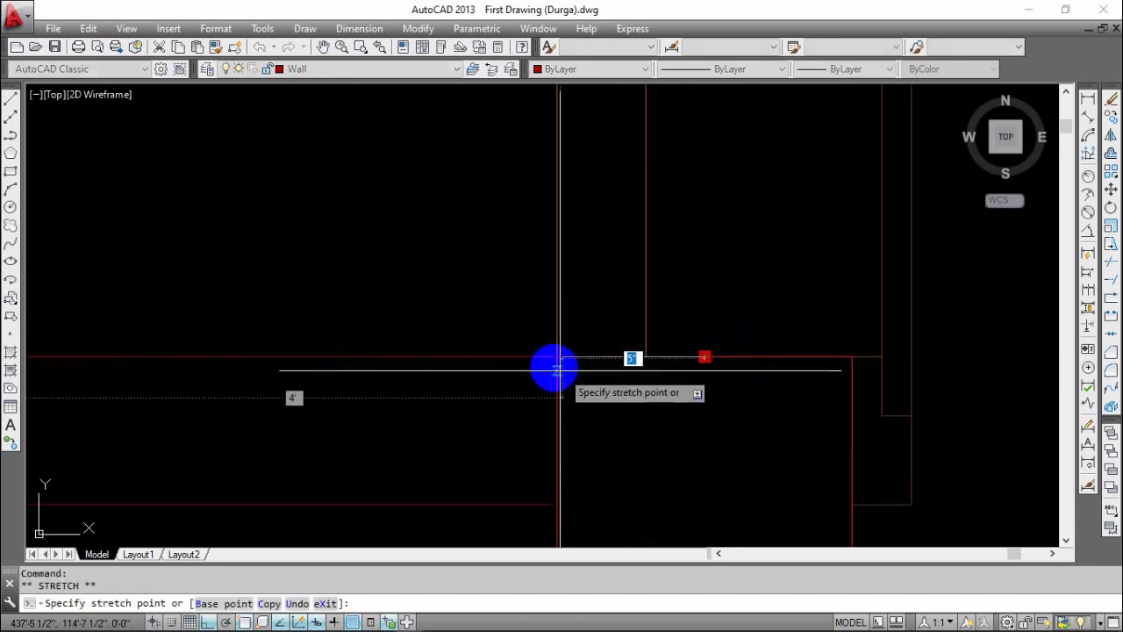
scroll(611, 447, "down", 3)
scroll(625, 411, "up", 1)
key("Escape")
key("Escape")
- Trim the inner wall lines that pass through the room's upper-right corner column
scroll(672, 451, "down", 2)
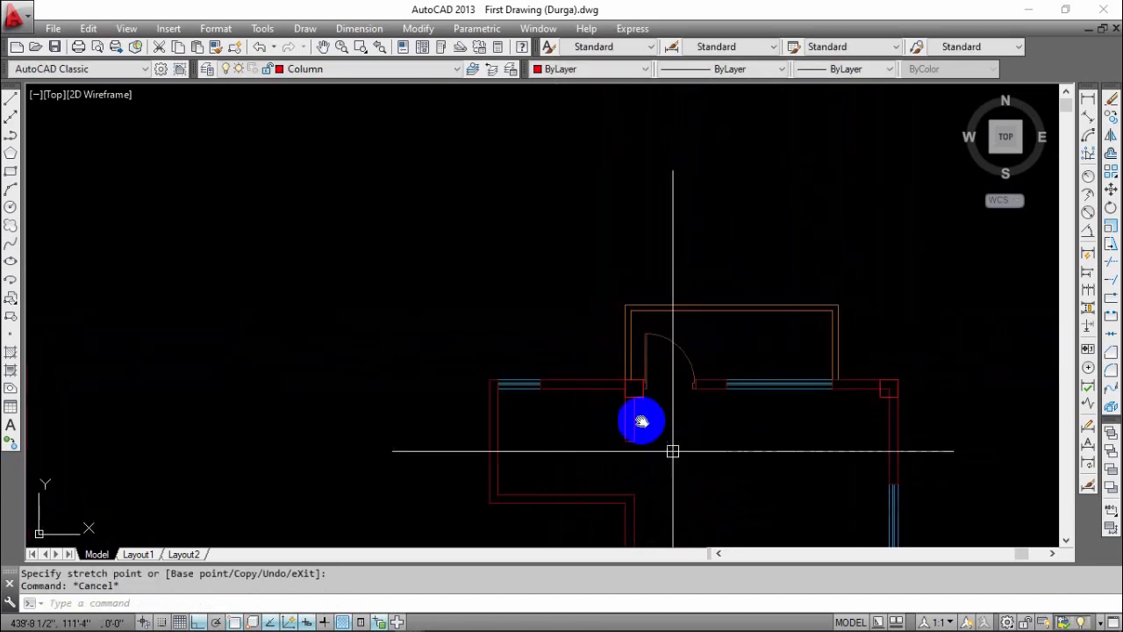
scroll(631, 308, "up", 2)
scroll(787, 359, "up", 1)
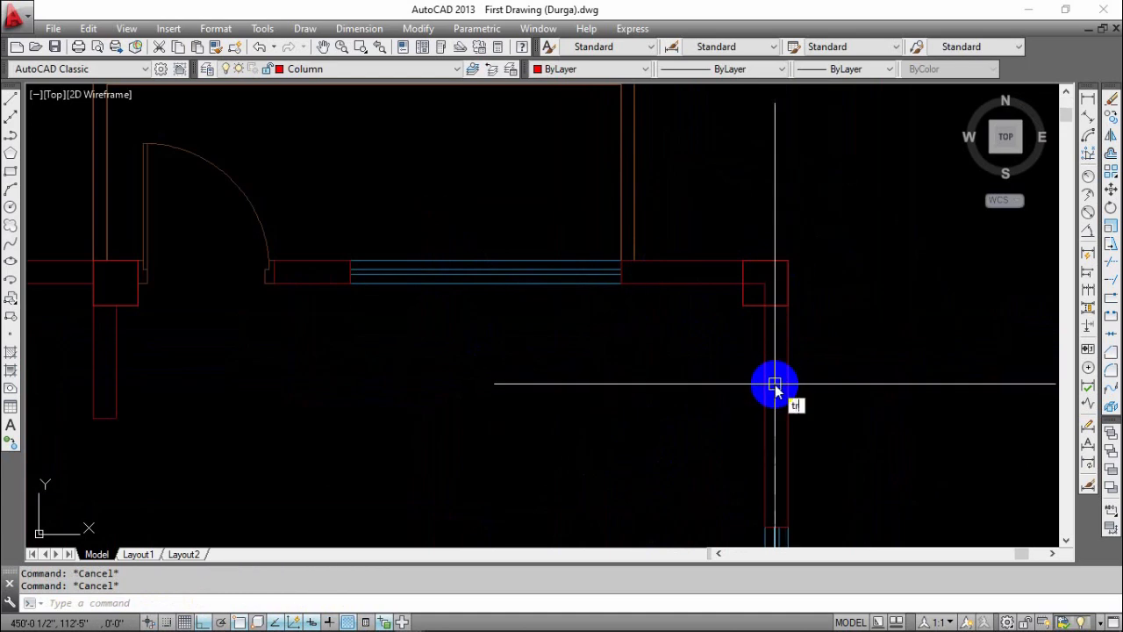
type("tr")
key("Return")
key("Return")
left_click(761, 286)
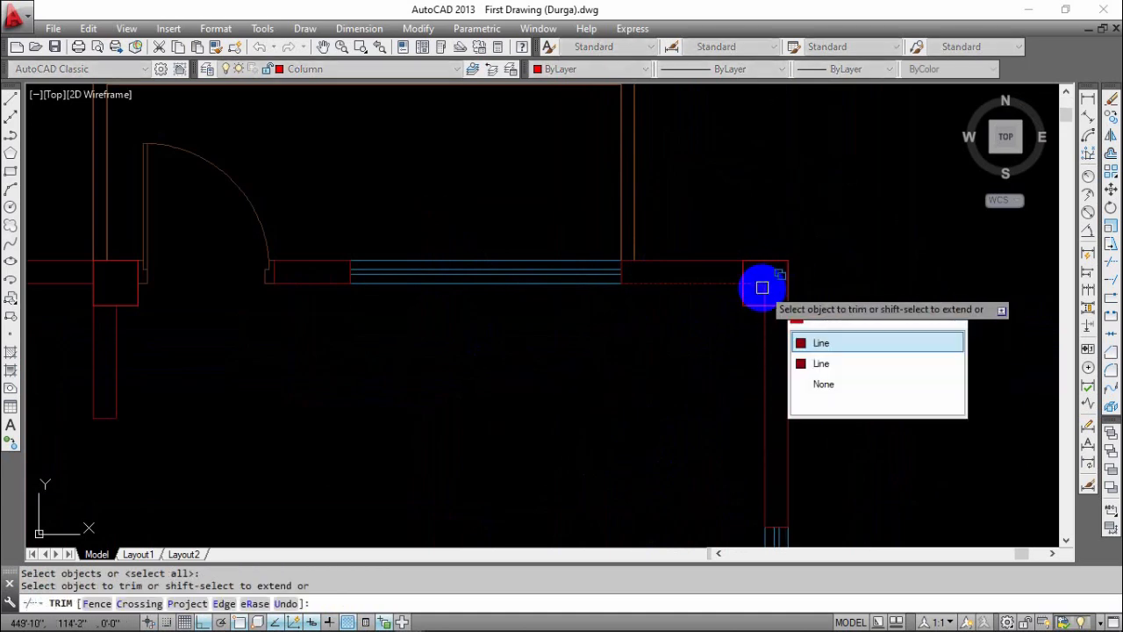
scroll(762, 287, "up", 2)
scroll(790, 313, "down", 3)
middle_click_drag(790, 313, 734, 404)
scroll(722, 349, "up", 6)
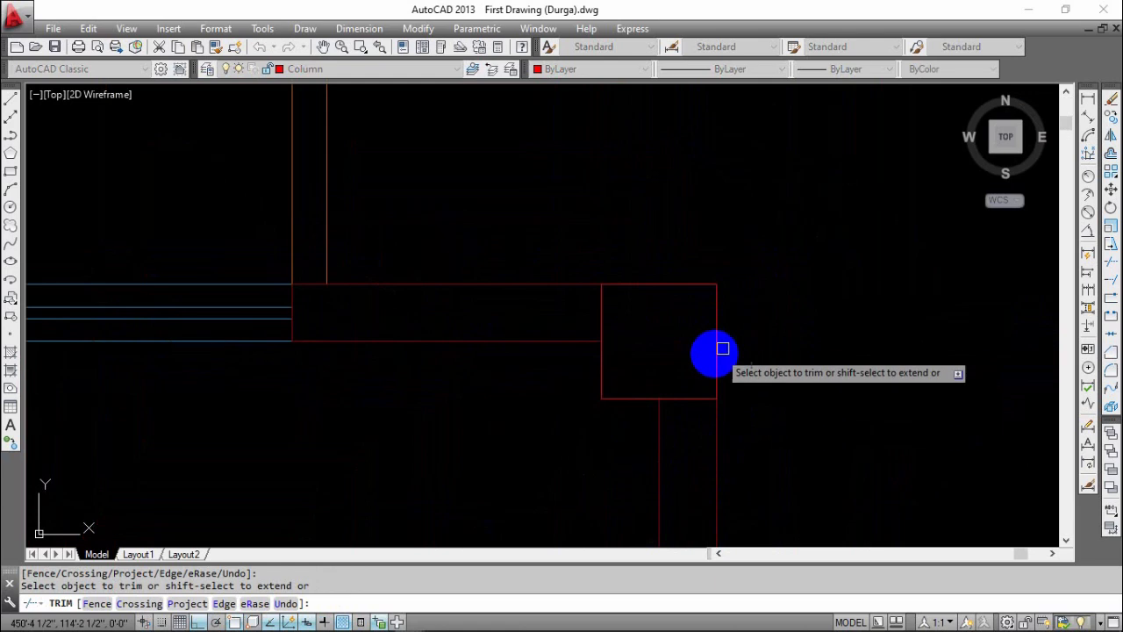
- Trim the wall lines overlapping the top and right outer edges of the upper-right column
left_click(722, 349)
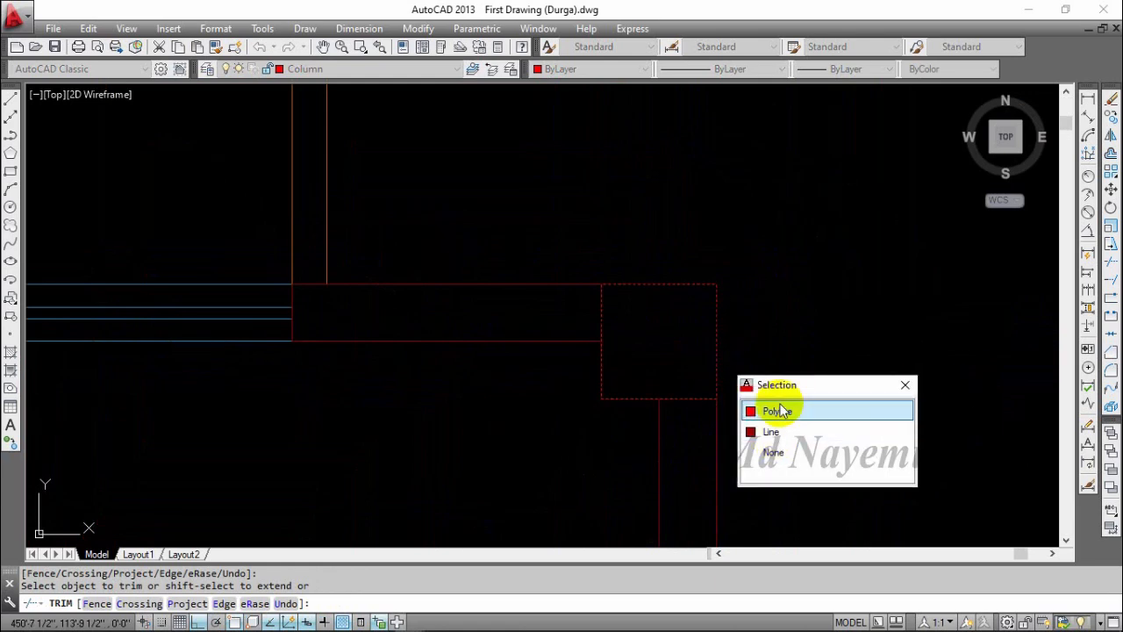
left_click(670, 285)
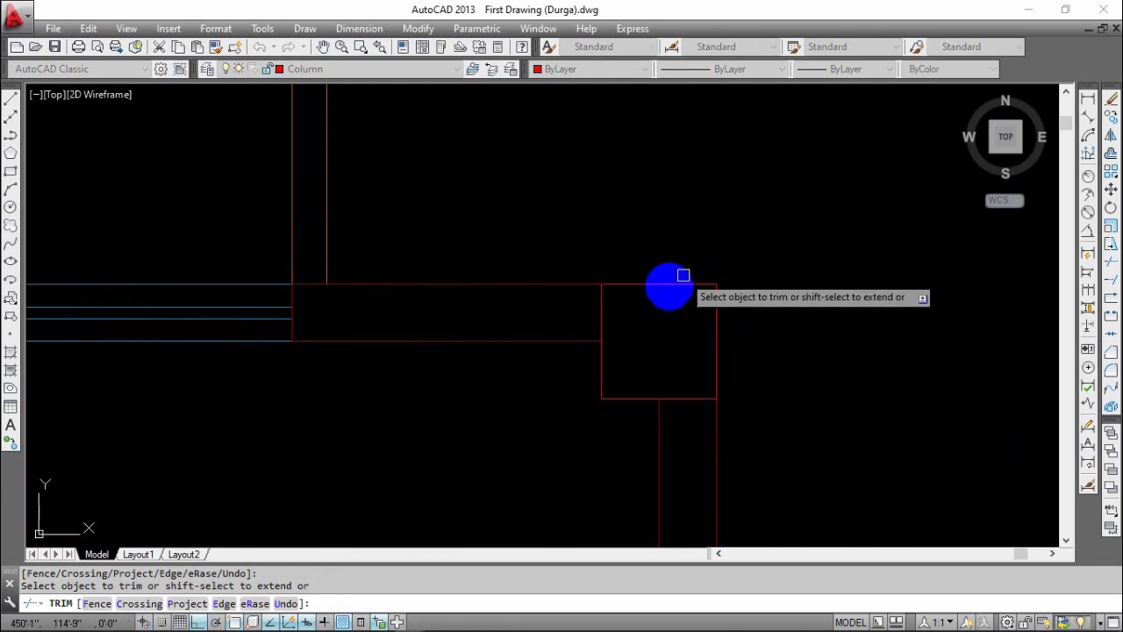
left_click(722, 365)
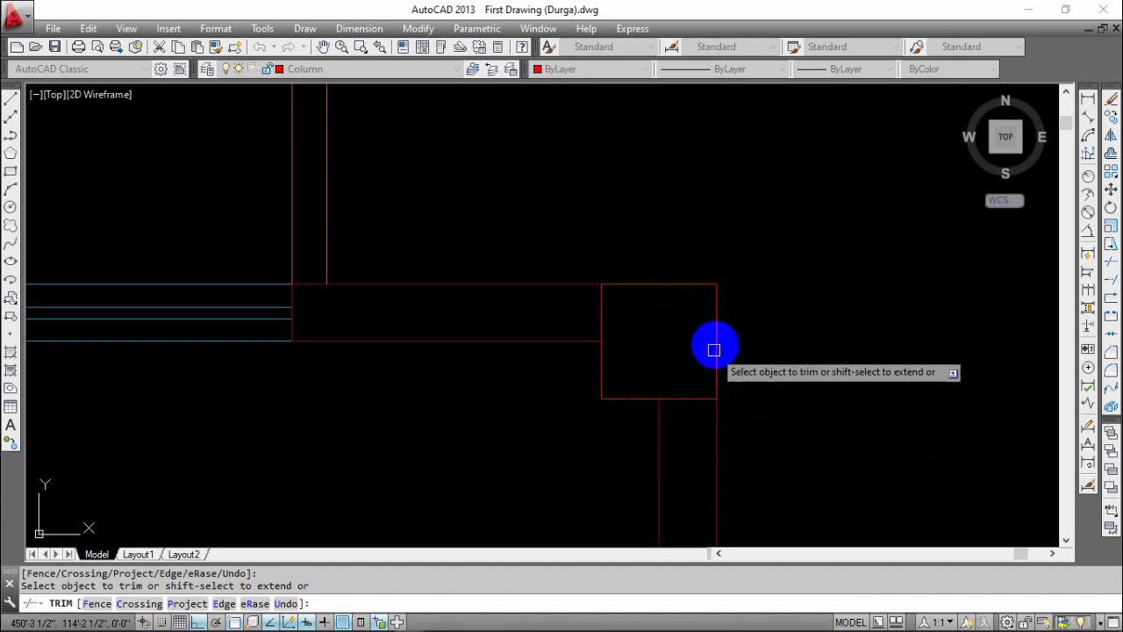
- Trim the inner wall lines that run inside the room's lower-right corner column
scroll(714, 346, "down", 6)
scroll(670, 301, "up", 6)
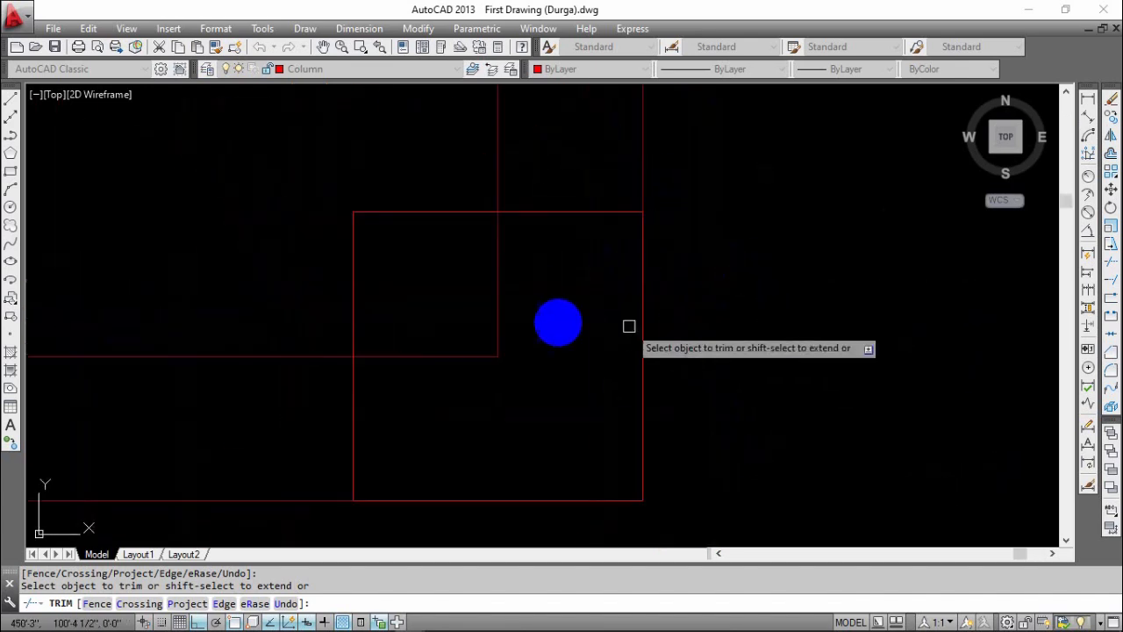
left_click(552, 321)
left_click(451, 396)
- Trim the wall lines overlapping the right and bottom outer edges of the lower-right column
left_click(643, 425)
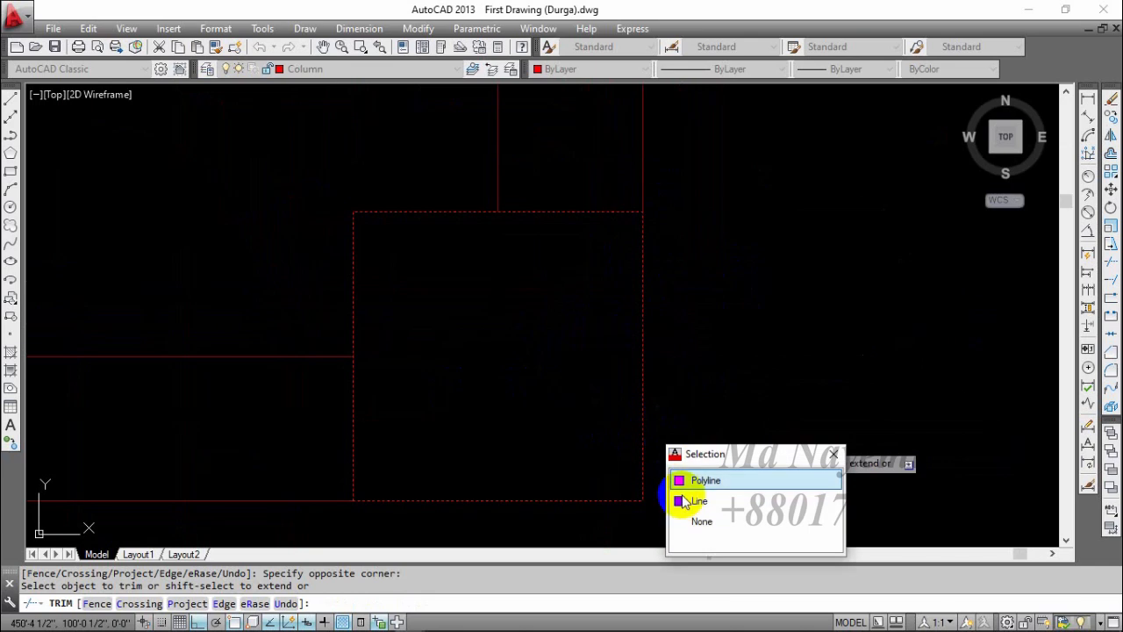
left_click(686, 501)
left_click(558, 504)
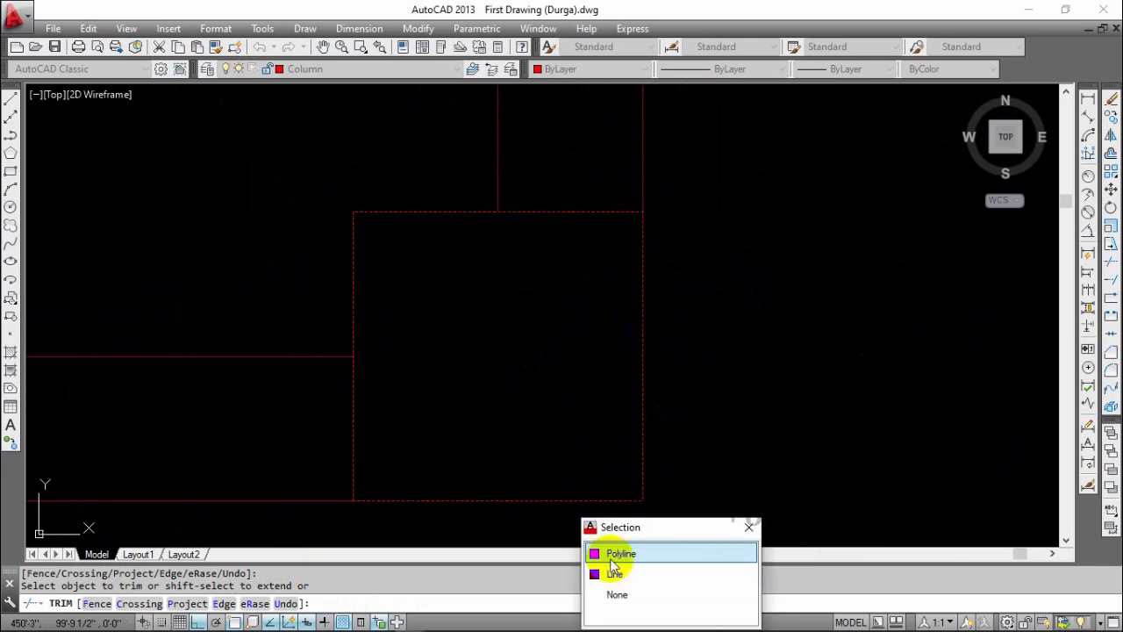
left_click(614, 570)
scroll(646, 462, "down", 2)
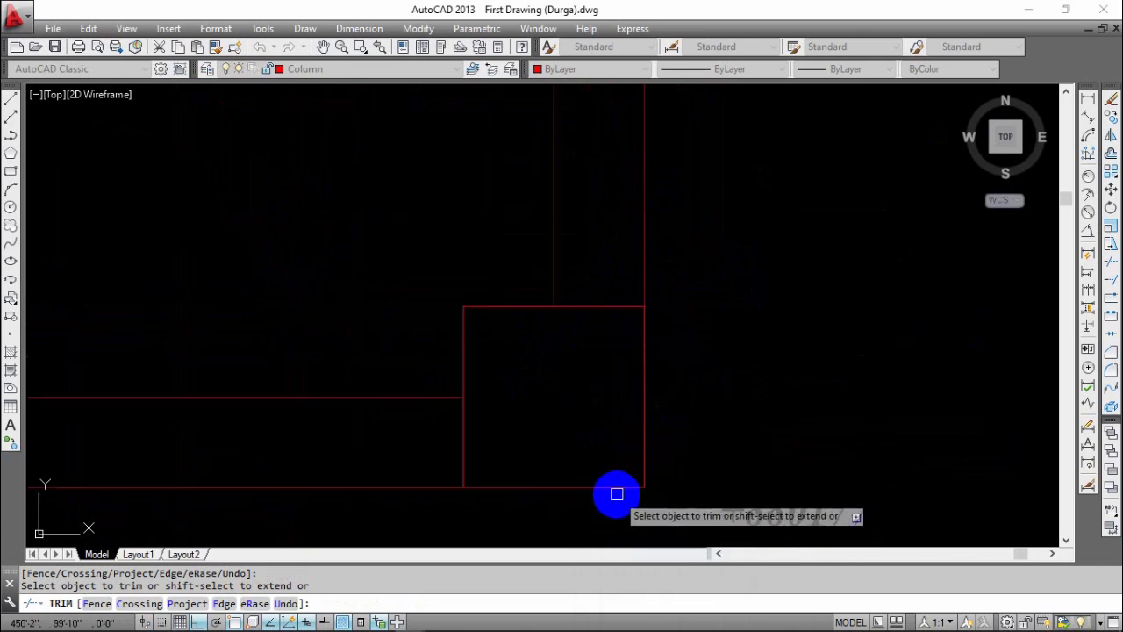
- Undo the last trim and trim the wall line along the lower-right column's bottom edge again
key("ctrl+z")
left_click(610, 503)
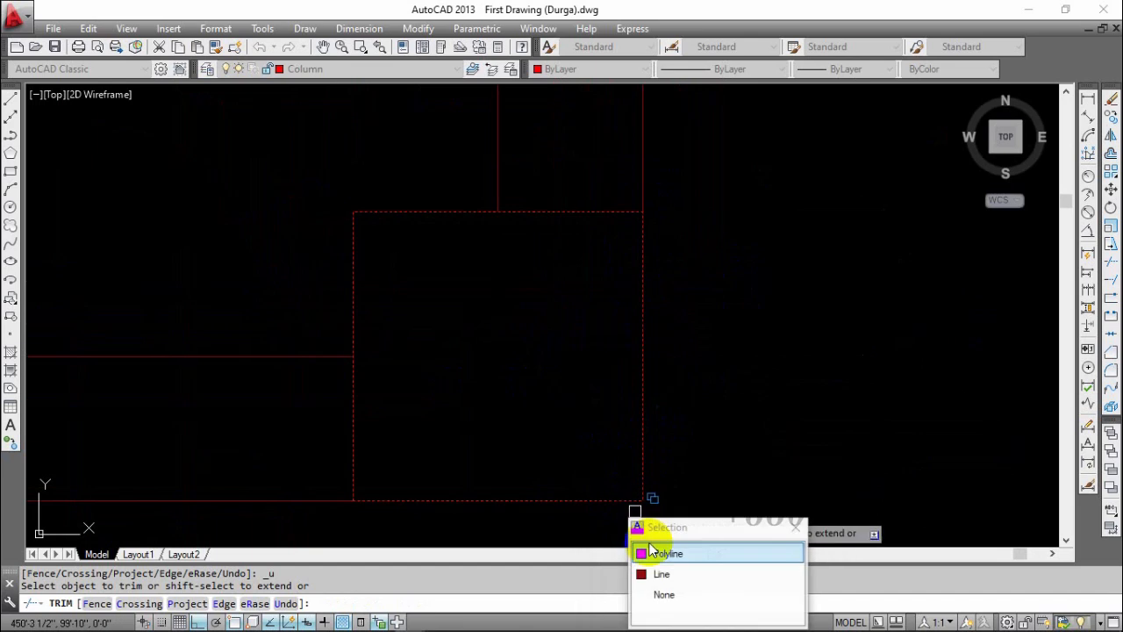
left_click(654, 579)
middle_click_drag(539, 487, 717, 413)
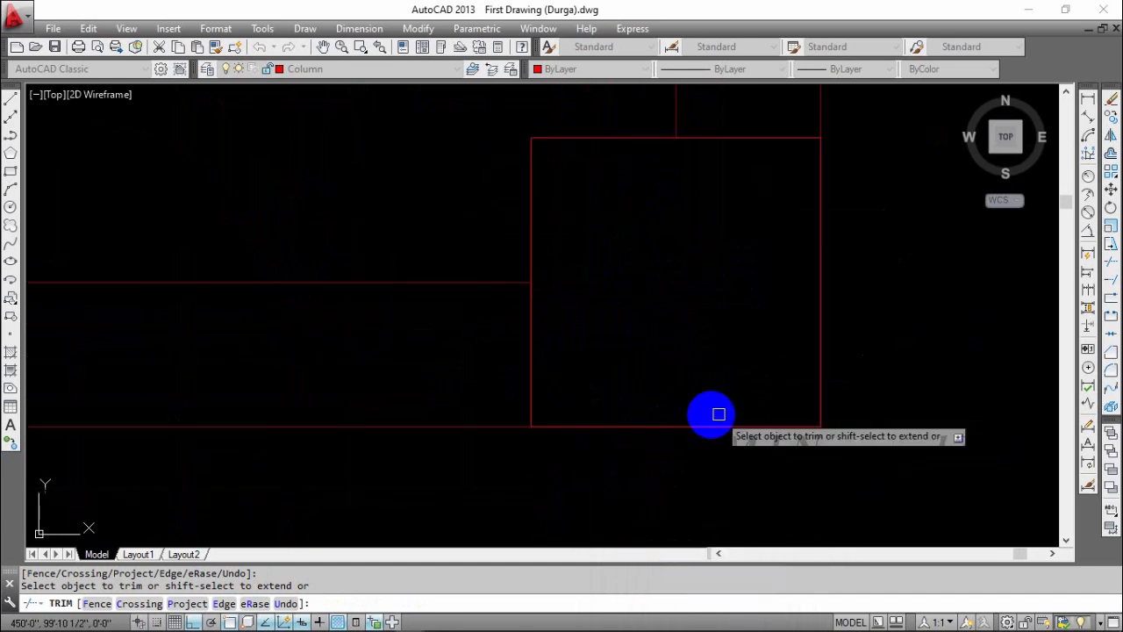
scroll(719, 413, "down", 3)
key("Escape")
- Check the end points of the two bottom wall lines between the lower door and the lower-right column
scroll(559, 331, "down", 3)
middle_click_drag(502, 376, 634, 375)
left_click(700, 285)
left_click(672, 409)
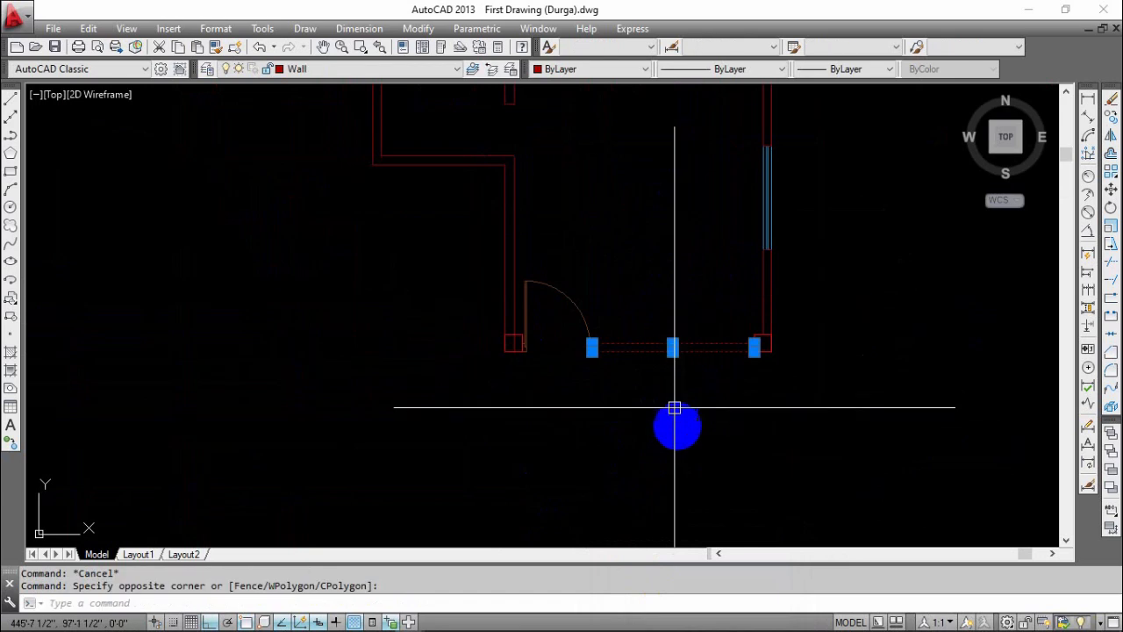
middle_click_drag(672, 408, 772, 444)
scroll(640, 377, "up", 4)
key("Escape")
- Stretch the lower ends of both left wall lines up to the top edge of the lower-left column
scroll(683, 327, "up", 4)
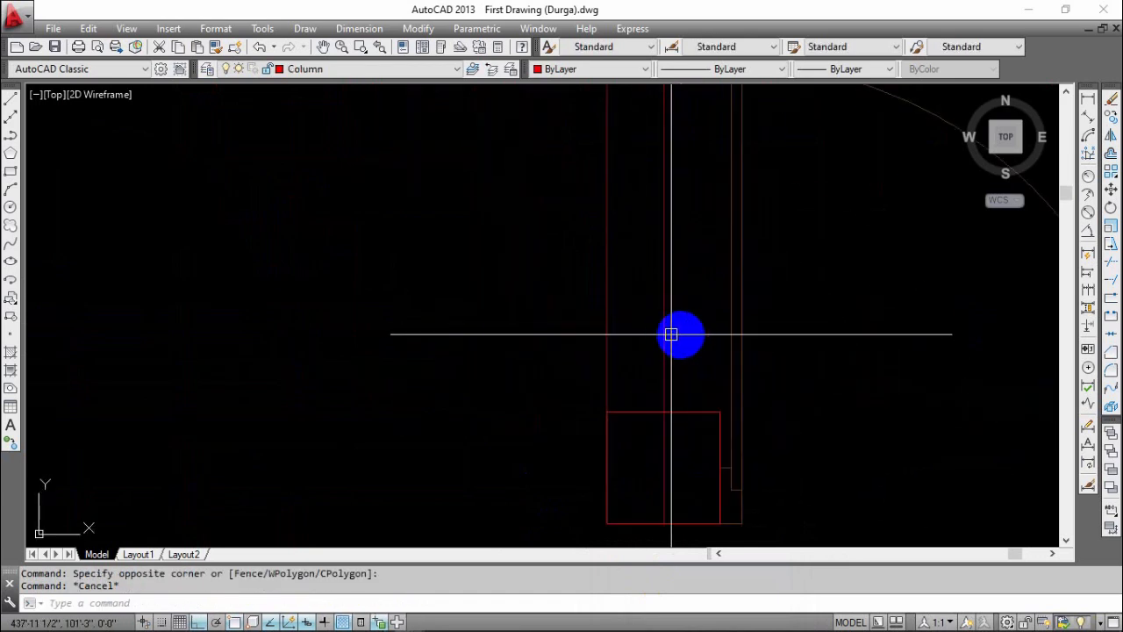
left_click(690, 343)
left_click(664, 442)
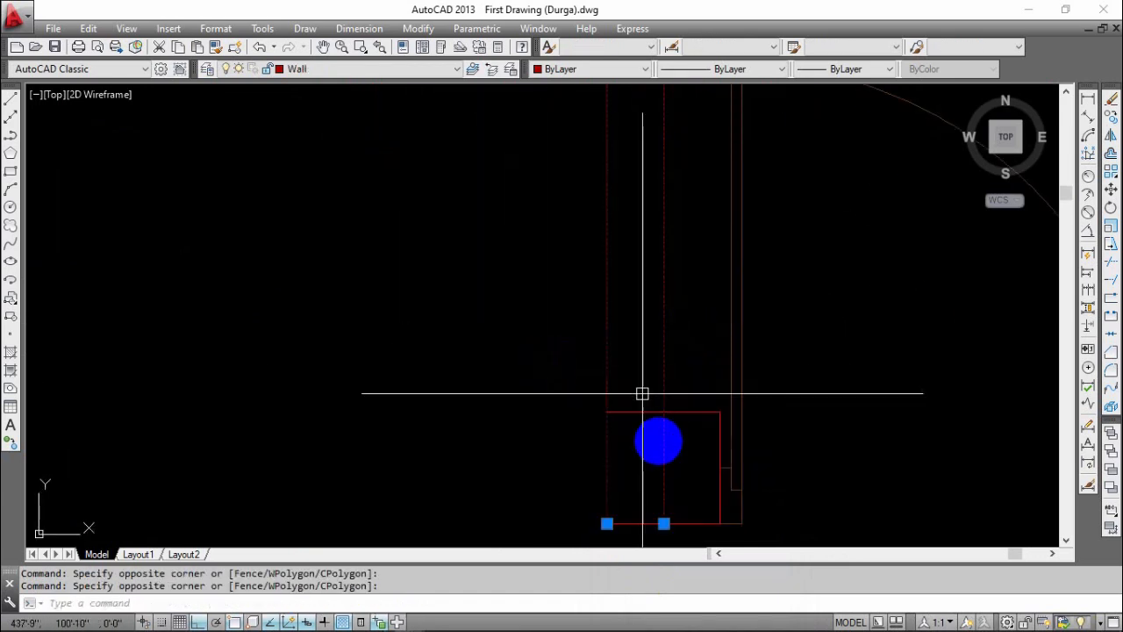
middle_click_drag(671, 494, 655, 421)
left_click(647, 449)
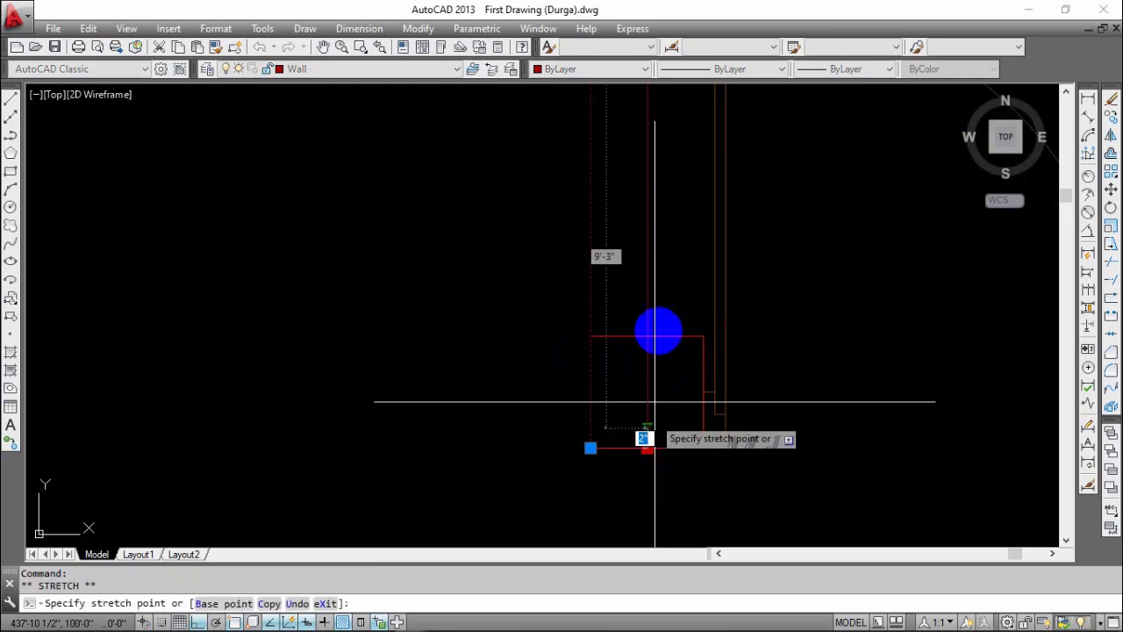
left_click(648, 336)
left_click(590, 448)
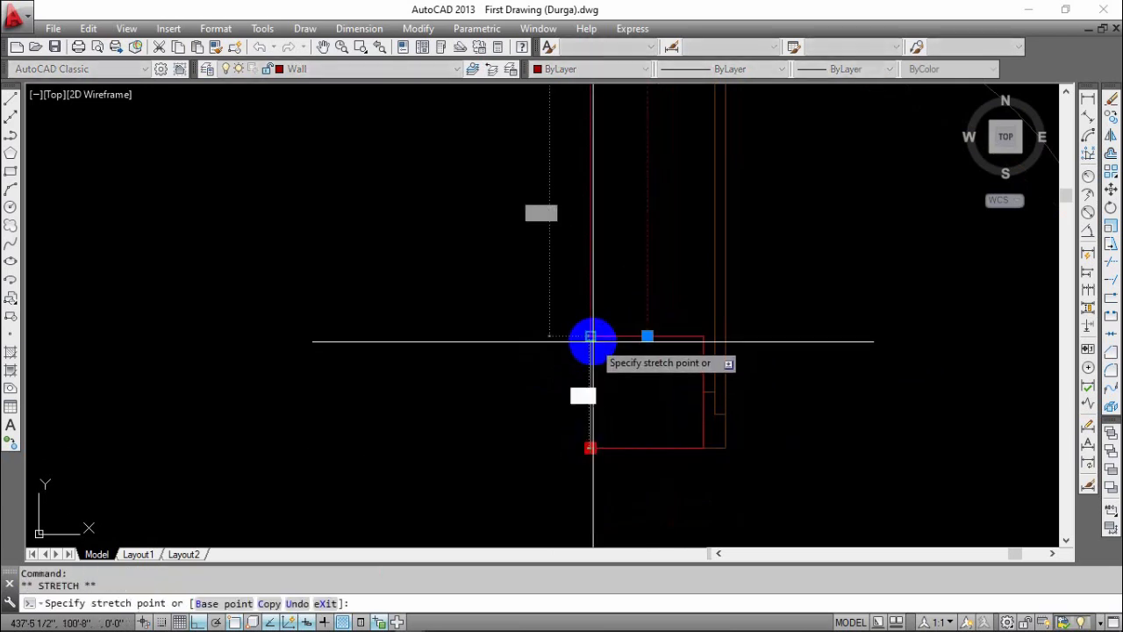
key("Escape")
- Inspect the wall and column junctions around the room, the upper door and the top window
scroll(667, 360, "down", 5)
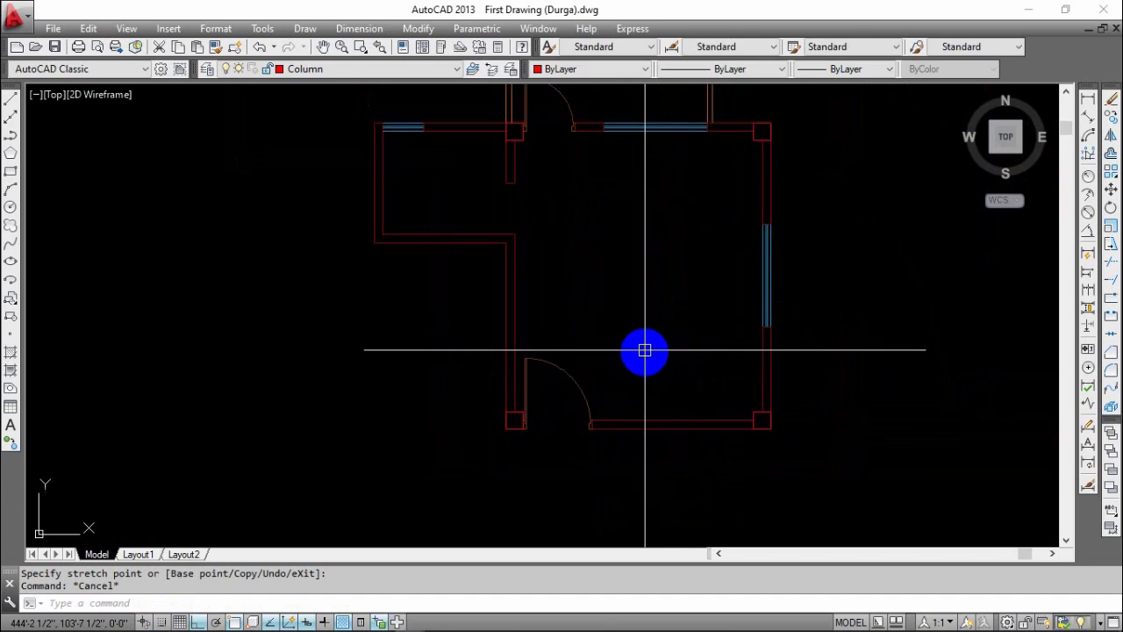
mouse_move(645, 353)
middle_mouse_down()
mouse_move(646, 421)
mouse_move(618, 503)
middle_mouse_up()
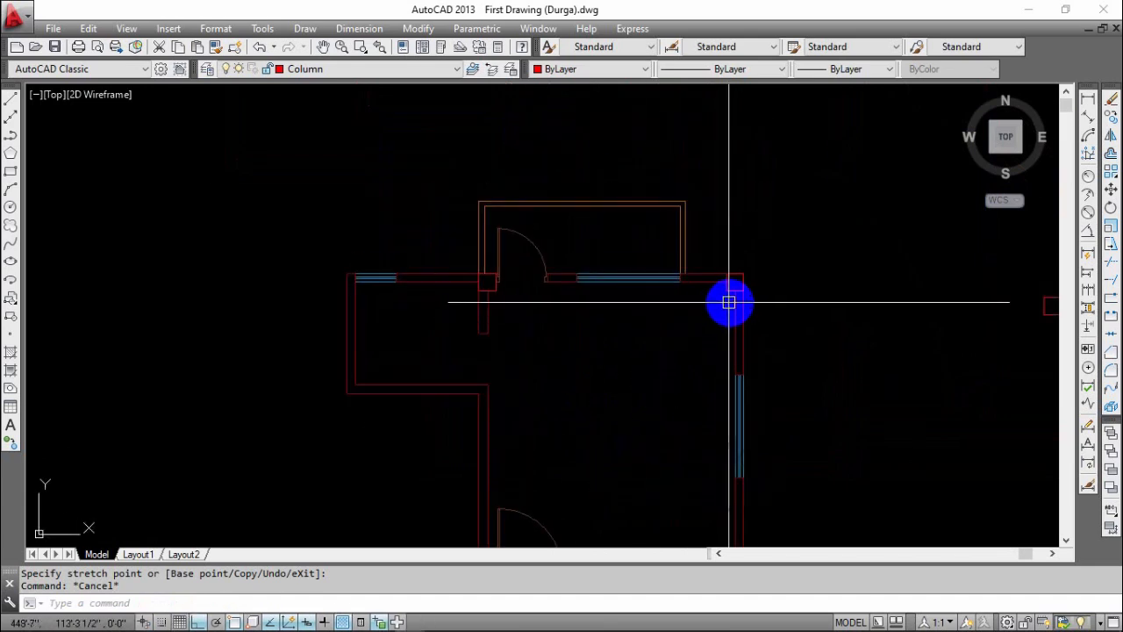
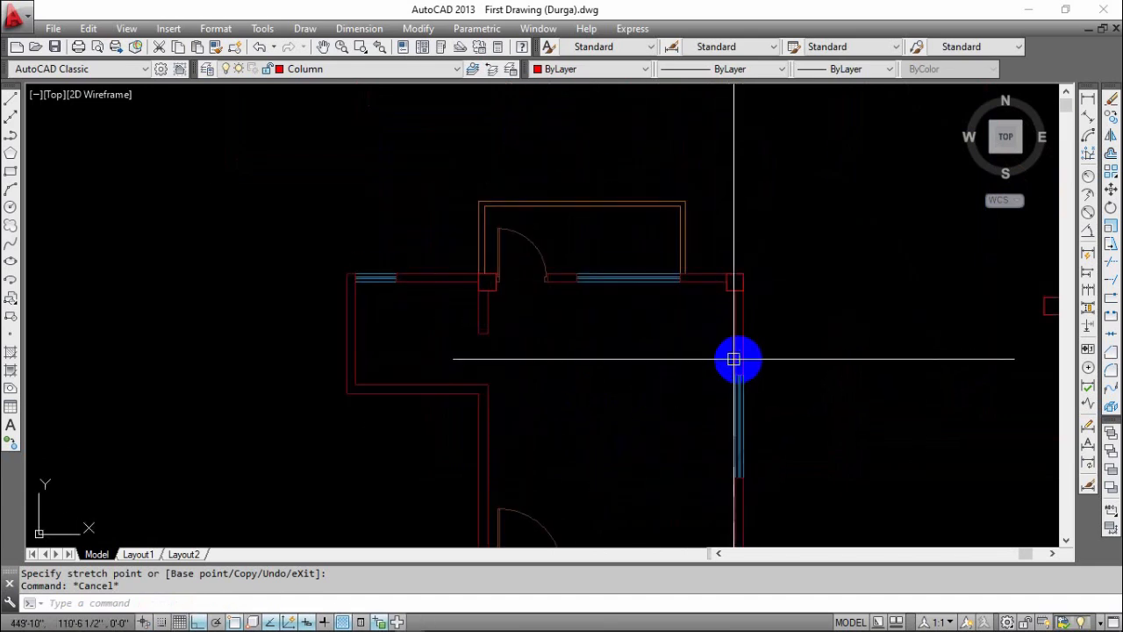
middle_click_drag(733, 359, 753, 339)
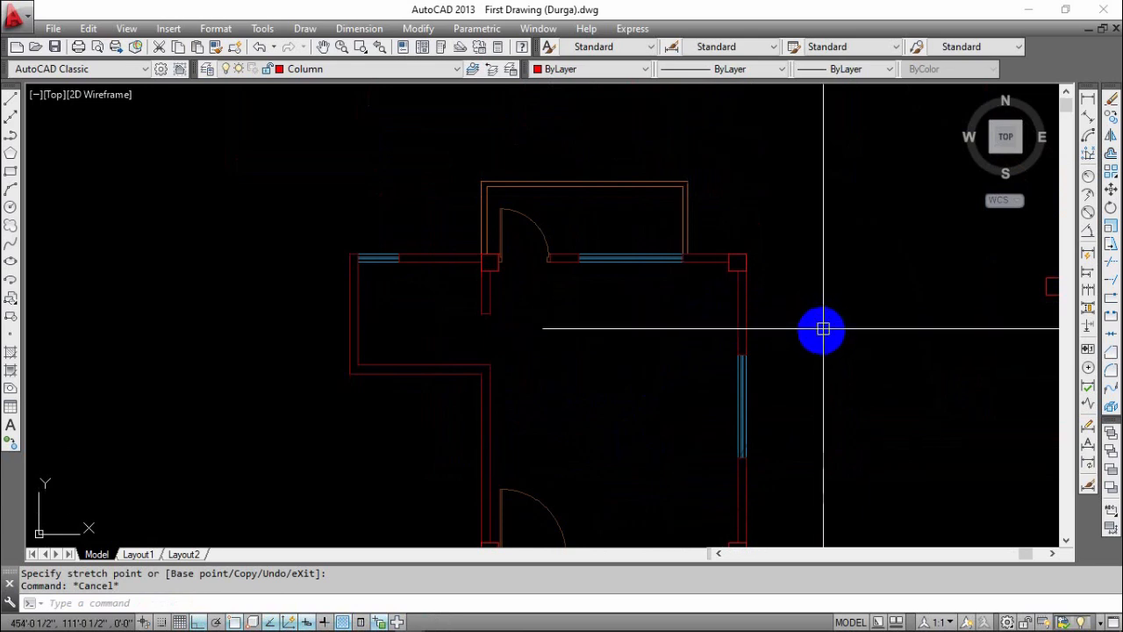
scroll(764, 333, "up", 4)
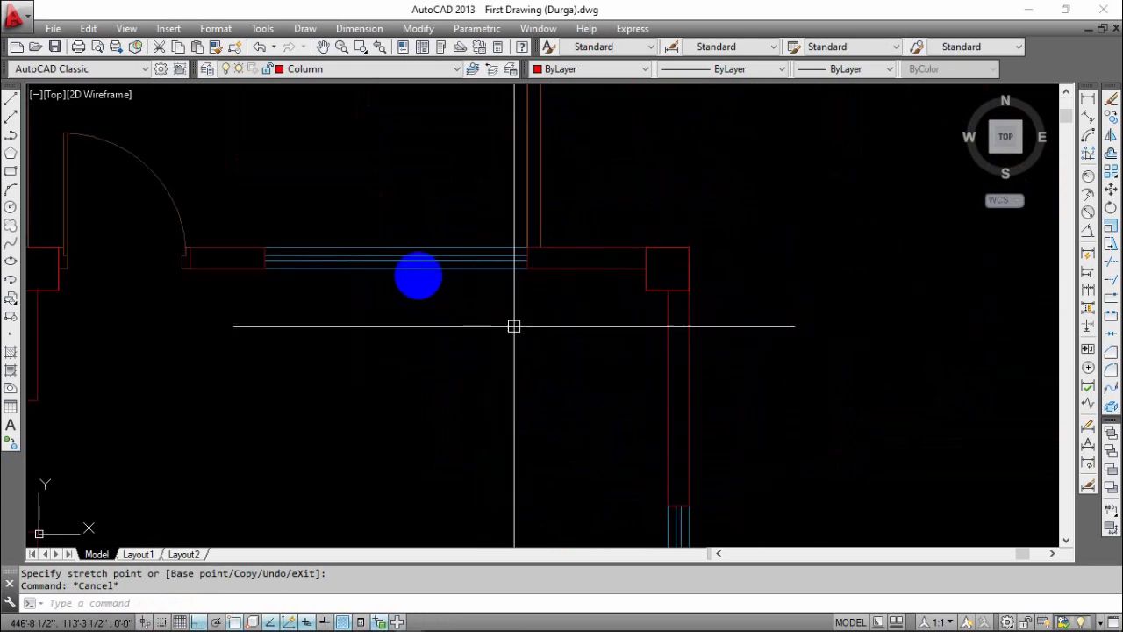
middle_click_drag(326, 301, 576, 311)
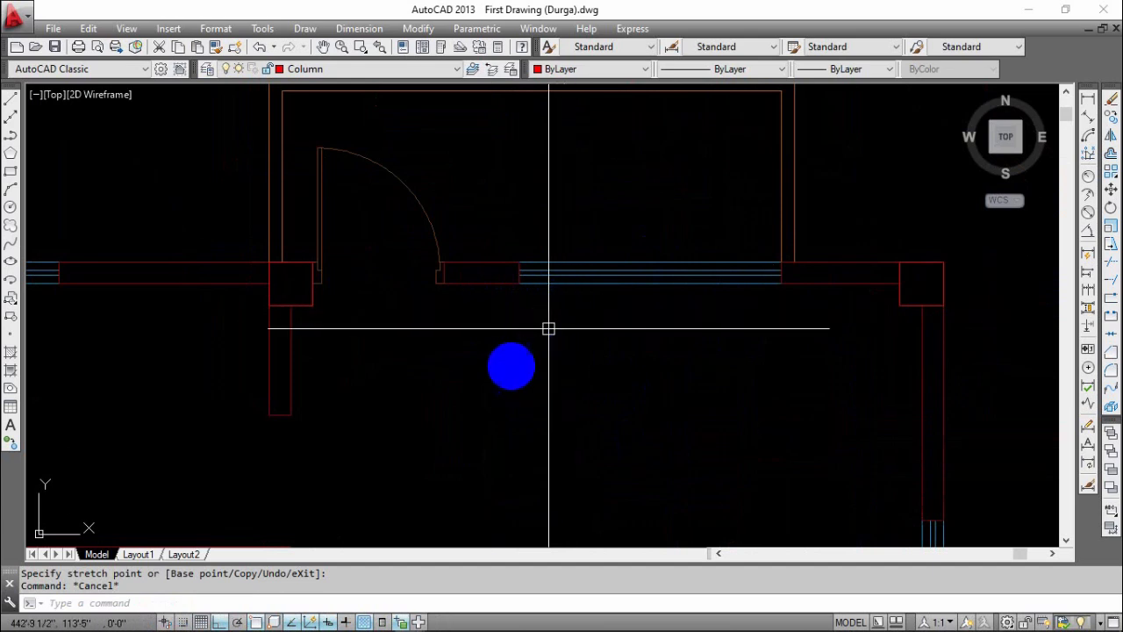
scroll(549, 328, "down", 4)
mouse_move(401, 459)
middle_mouse_down()
mouse_move(447, 391)
mouse_move(534, 351)
mouse_move(514, 459)
middle_mouse_up()
scroll(474, 316, "up", 10)
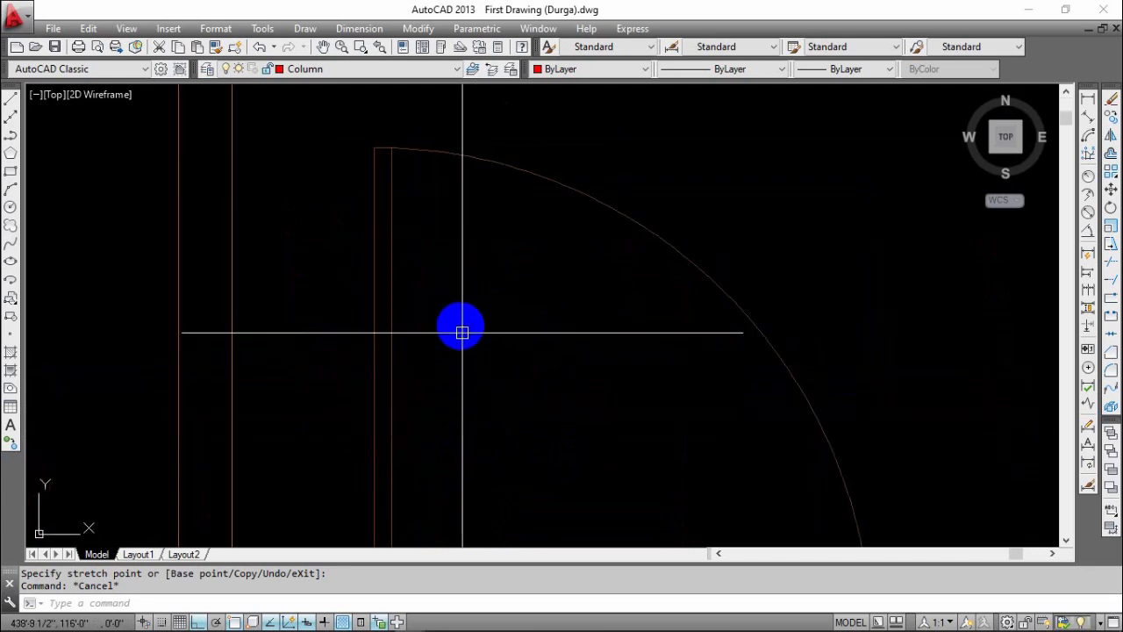
- Select the upper door's leaf and swing arc together with its left frame lines
scroll(465, 342, "down", 5)
left_click(487, 291)
left_click(419, 312)
scroll(476, 416, "up", 5)
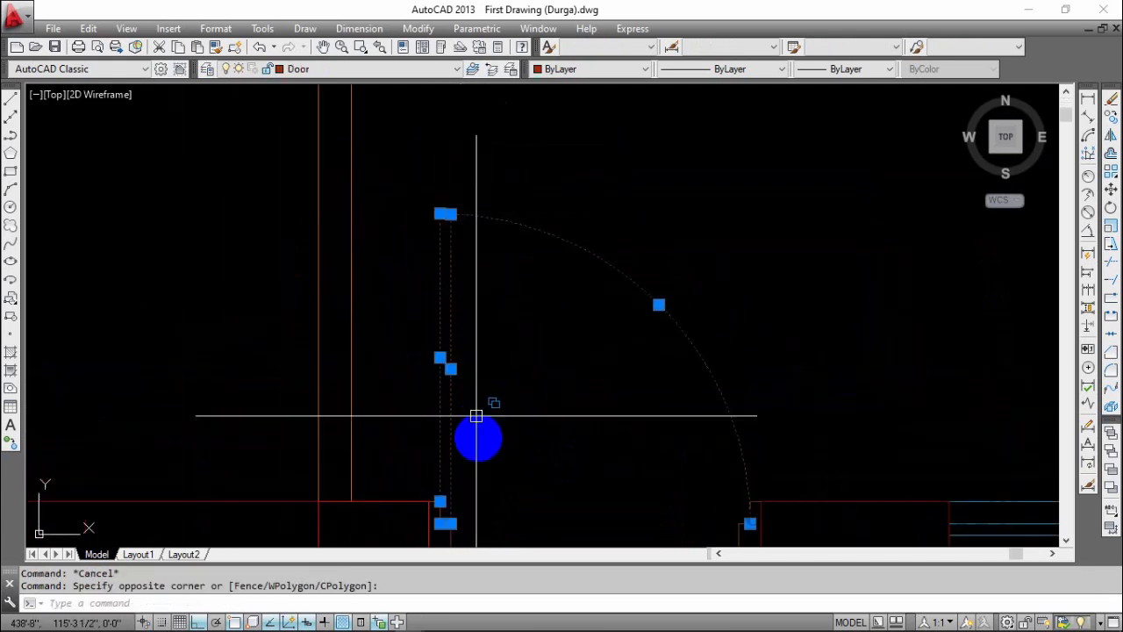
middle_click_drag(475, 416, 383, 320)
left_click(420, 380)
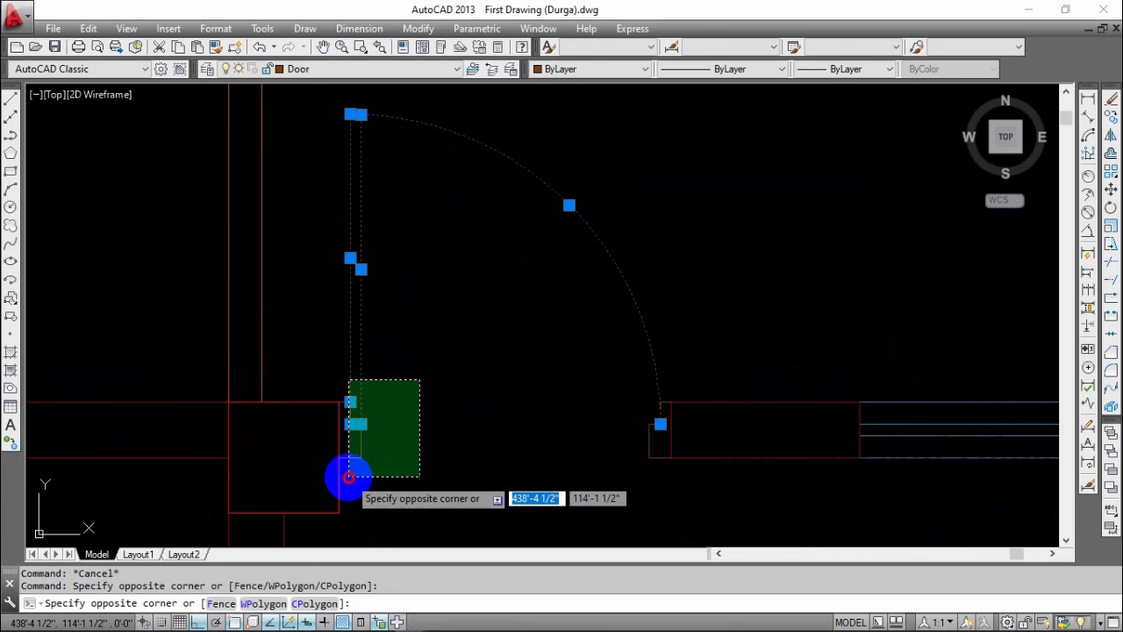
left_click(349, 477)
- Add the upper door's right frame lines to the selection and check that both jambs are fully included
middle_click_drag(380, 470, 245, 455)
scroll(532, 424, "up", 5)
left_click(524, 325)
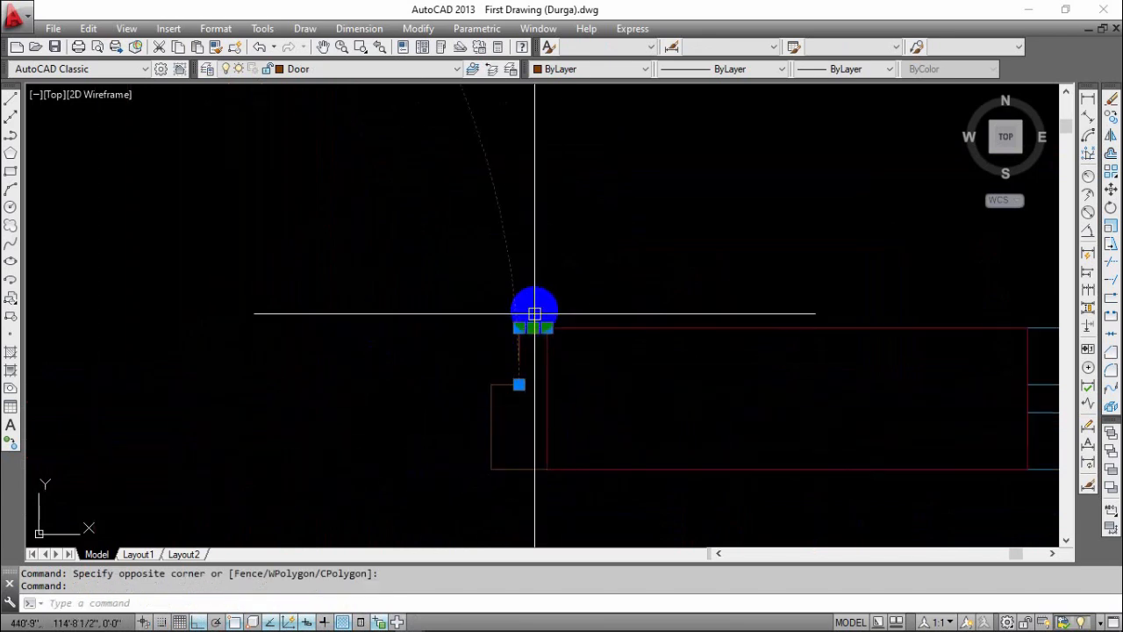
left_click(536, 312)
left_click(463, 506)
scroll(502, 393, "down", 5)
middle_click_drag(404, 410, 524, 395)
scroll(463, 394, "up", 5)
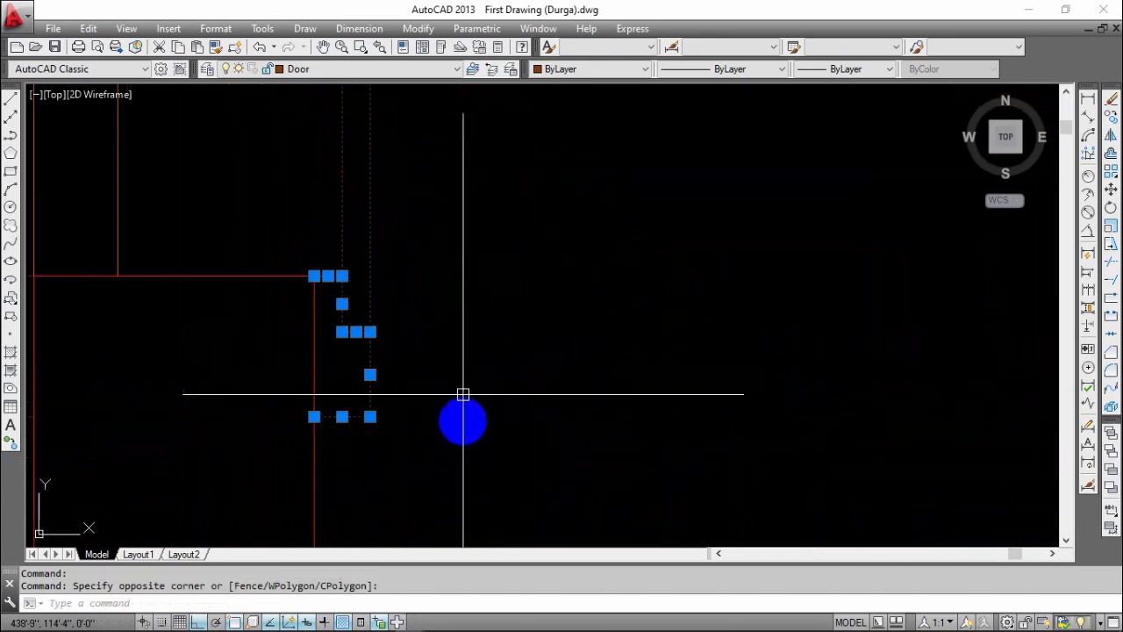
middle_click_drag(414, 466, 564, 483)
scroll(526, 390, "down", 5)
middle_click_drag(559, 406, 449, 429)
middle_click_drag(443, 379, 442, 418)
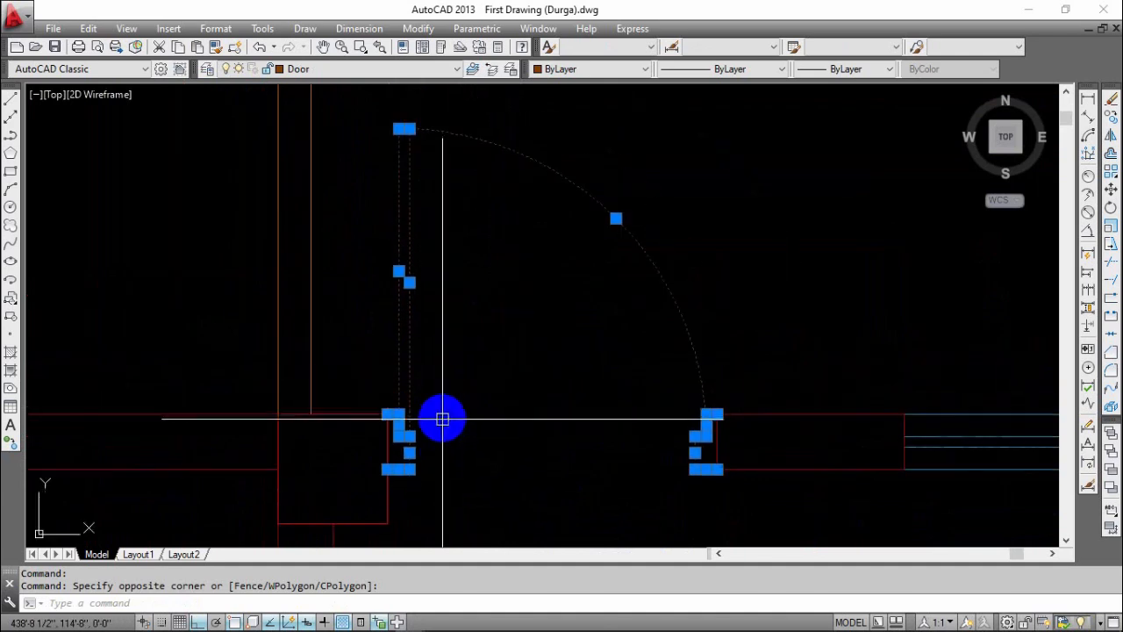
- Define the selected upper door as a block named Door 2'6, with its base point at the left jamb's lower corner against the column
key("Return")
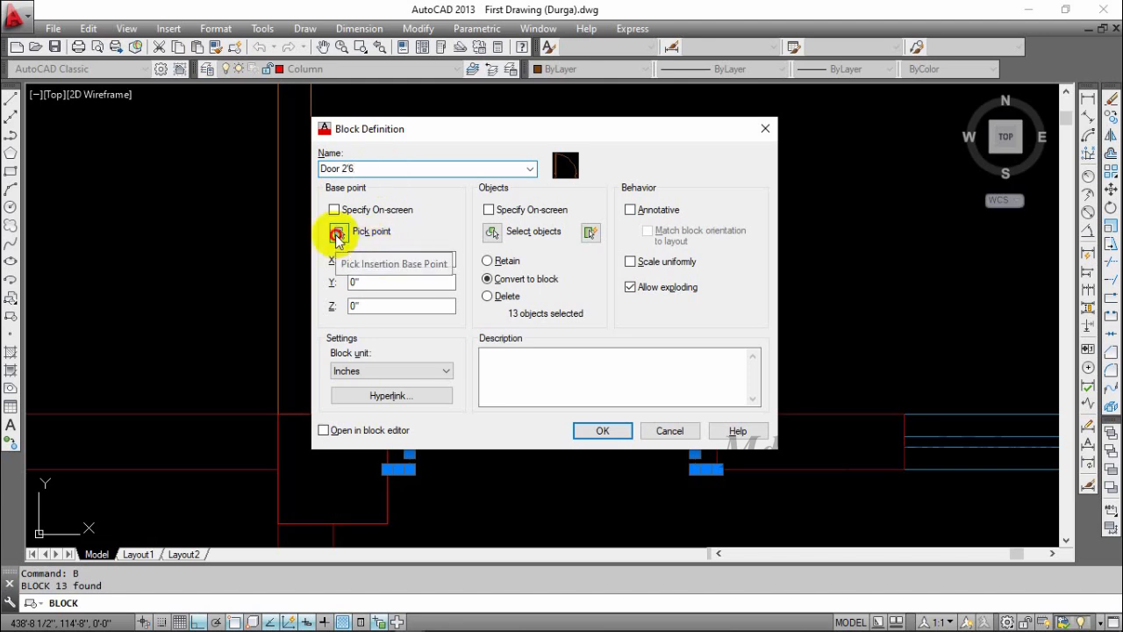
left_click(338, 233)
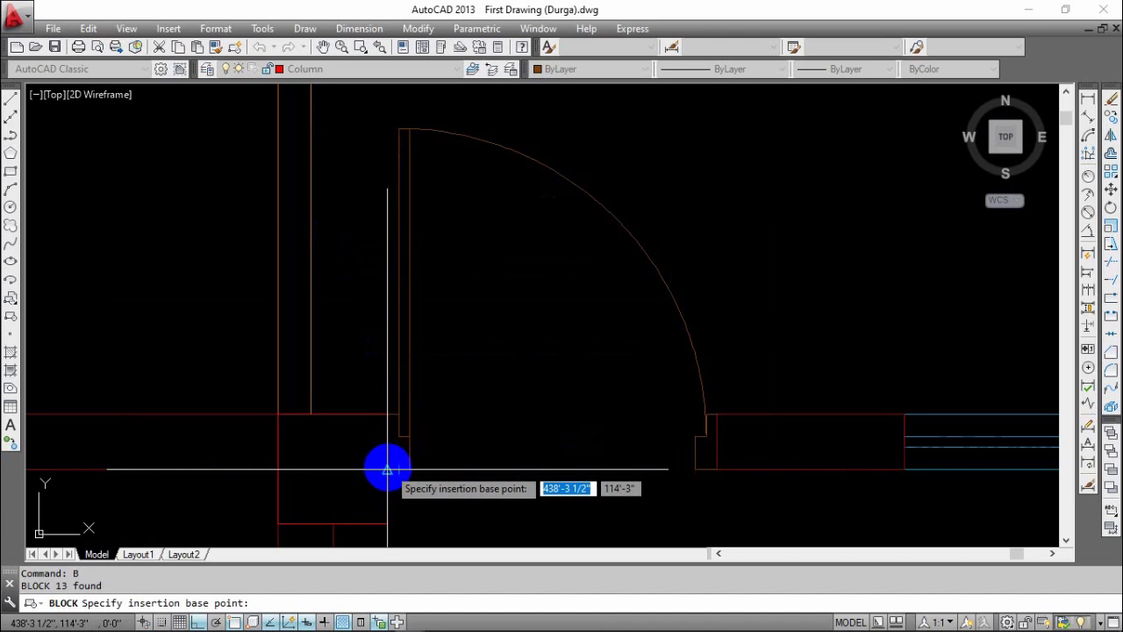
scroll(387, 469, "up", 3)
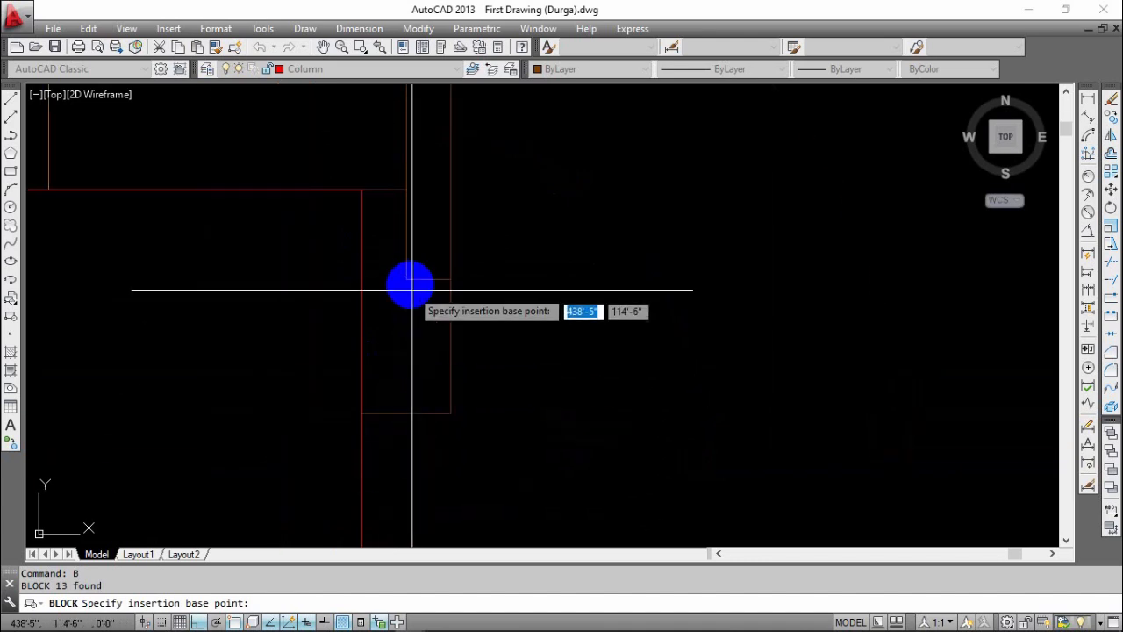
left_click(364, 413)
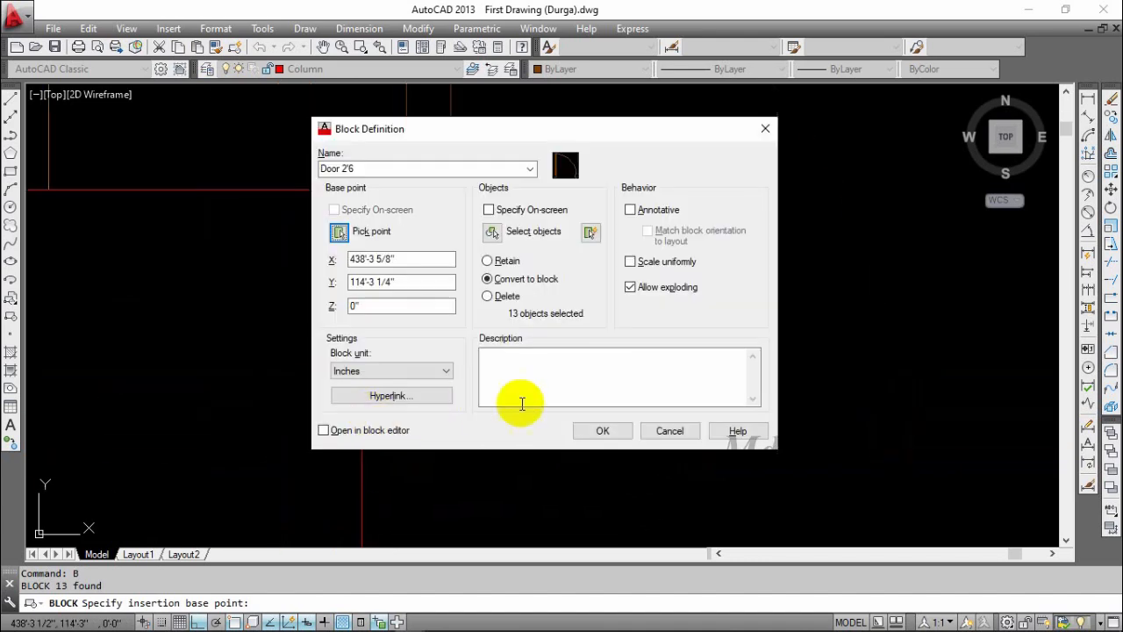
left_click(603, 430)
scroll(519, 176, "up", 1)
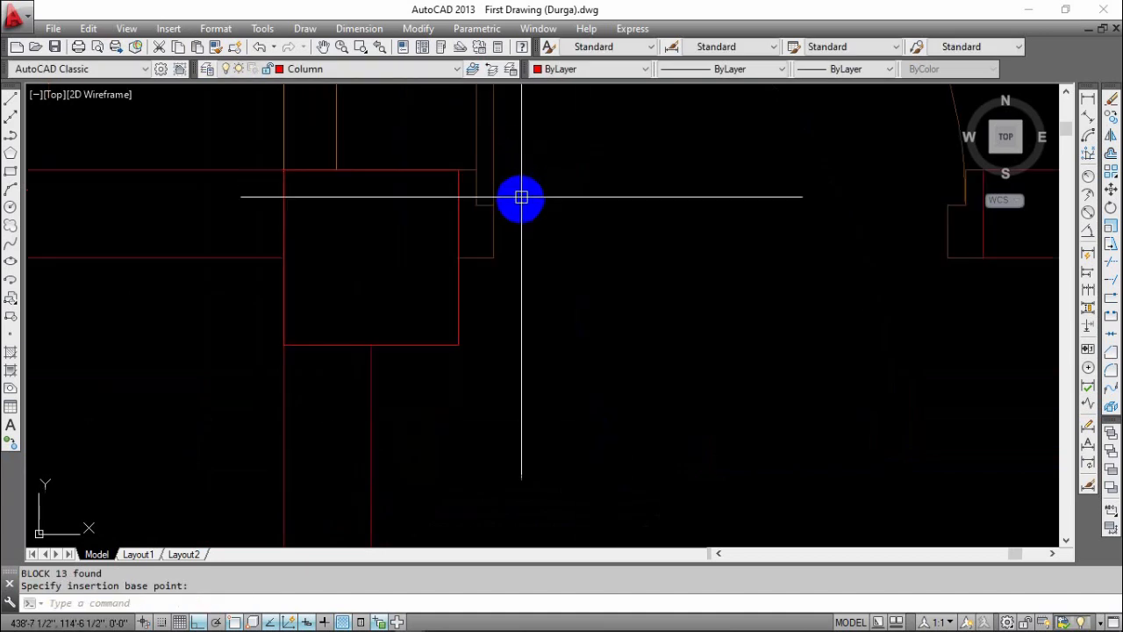
- Copy the upper door block from its base point to the wall corner below the small side room's door opening
left_click(521, 200)
left_click(483, 255)
scroll(467, 256, "down", 4)
middle_click_drag(600, 247, 592, 333)
middle_click_drag(537, 396, 568, 338)
type("co")
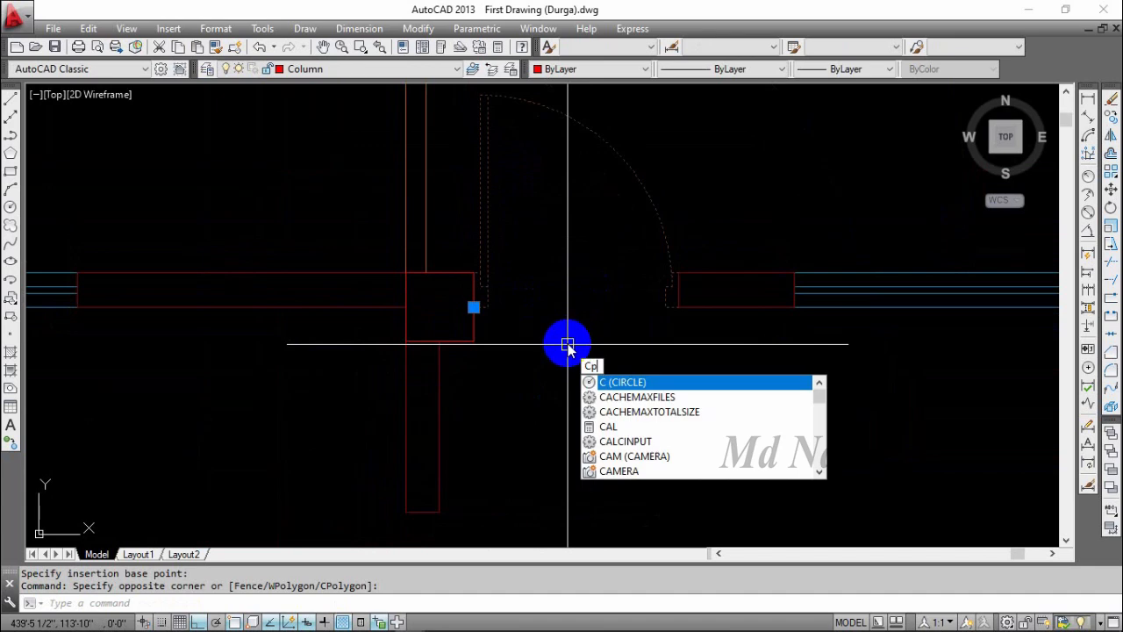
key("Return")
left_click(472, 308)
middle_click_drag(441, 396, 474, 190)
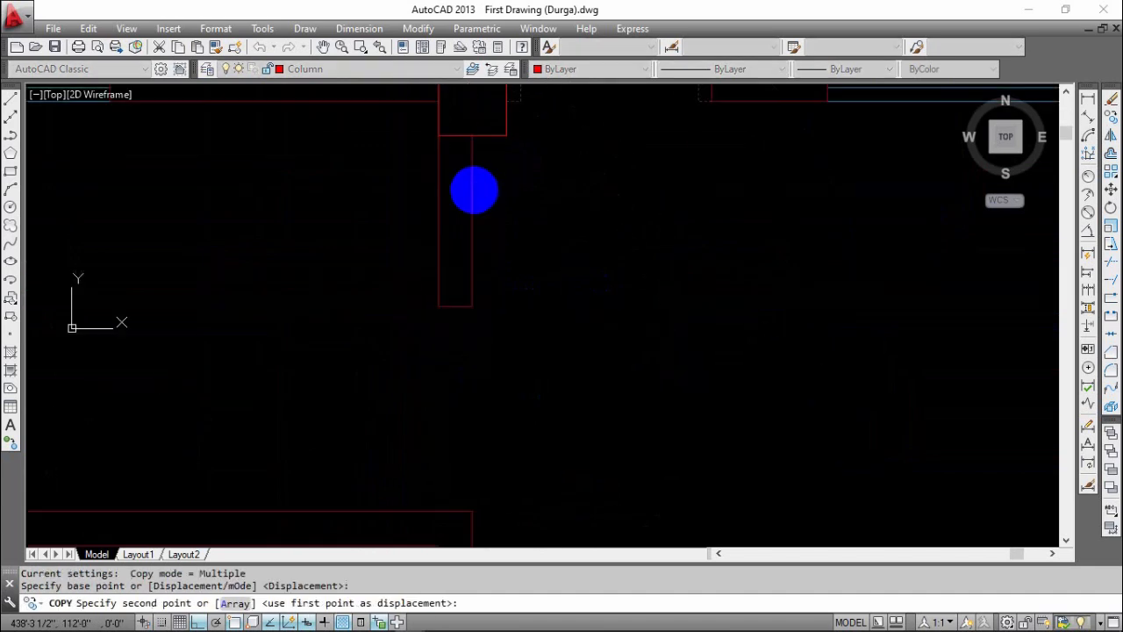
scroll(475, 197, "down", 3)
left_click(475, 396)
key("Escape")
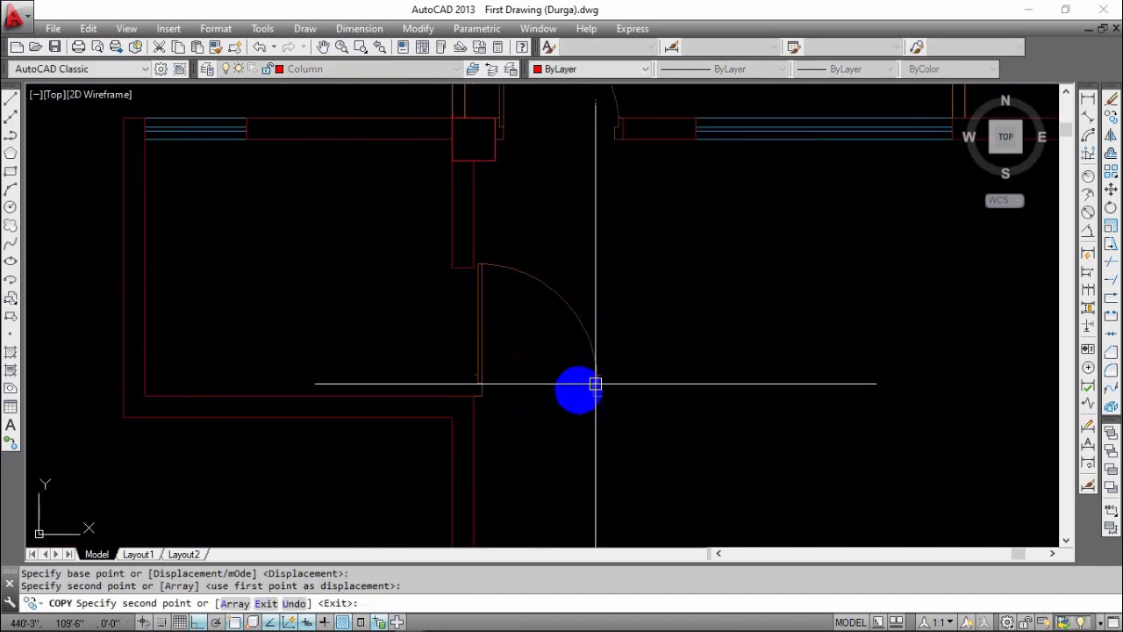
- Rotate the copied door a quarter turn counter-clockwise so its leaf points left into the small side room
scroll(545, 375, "up", 4)
left_click(489, 337)
left_click(188, 379)
type("r")
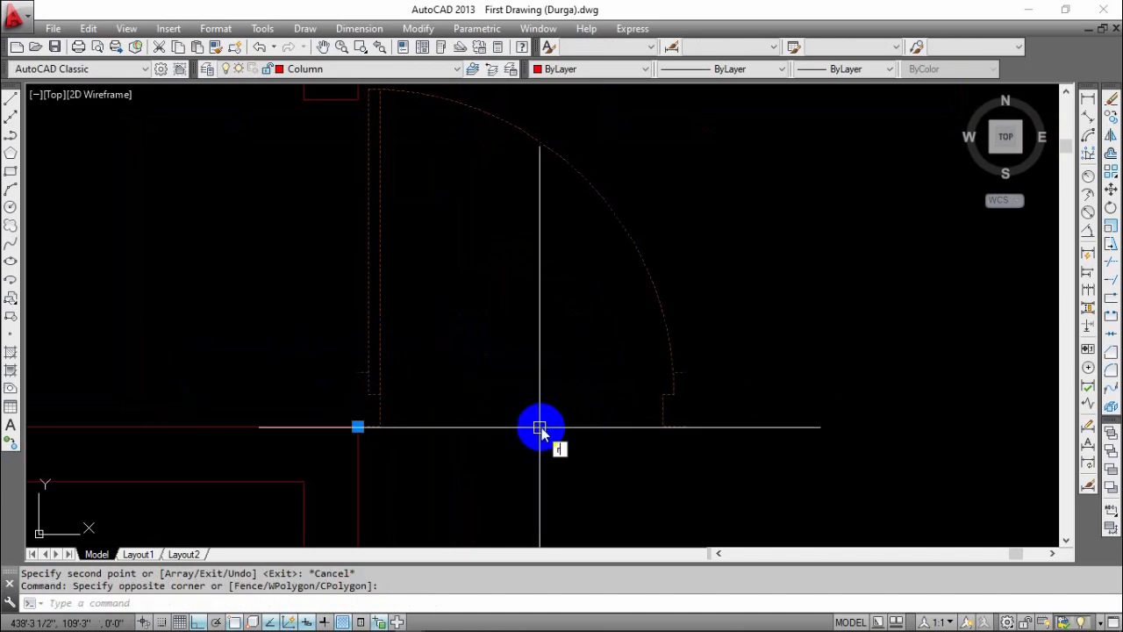
type("o")
key("Return")
left_click(534, 372)
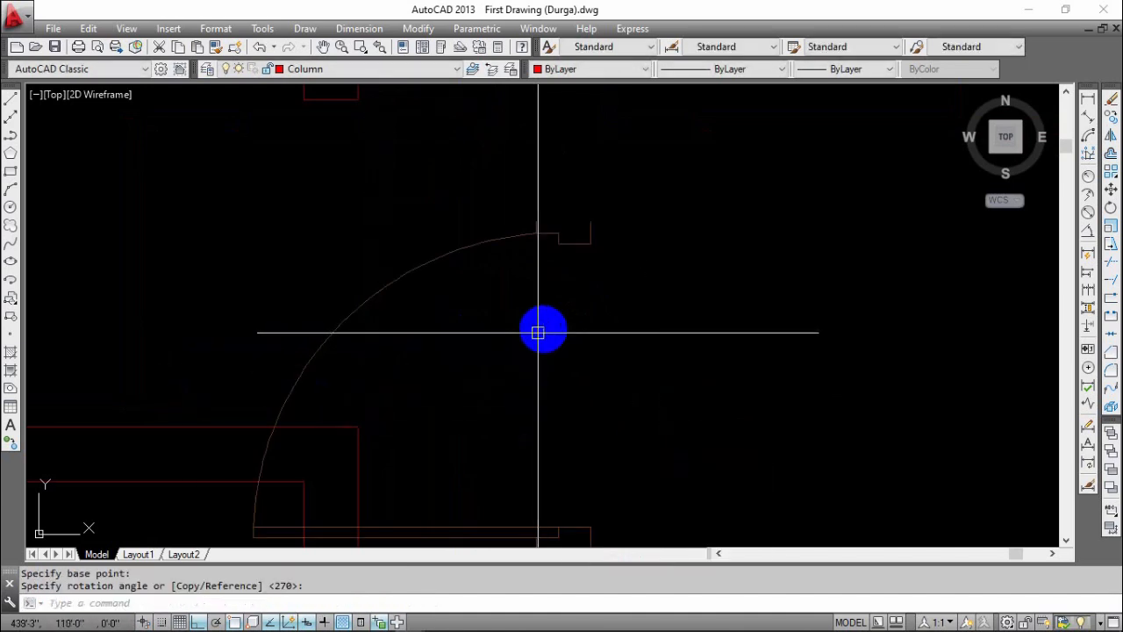
- Move the rotated door by its lower jamb corner to the wall corner so it fills the small side room's opening
scroll(553, 322, "down", 4)
left_click(632, 386)
left_click(551, 428)
type("m")
key("Return")
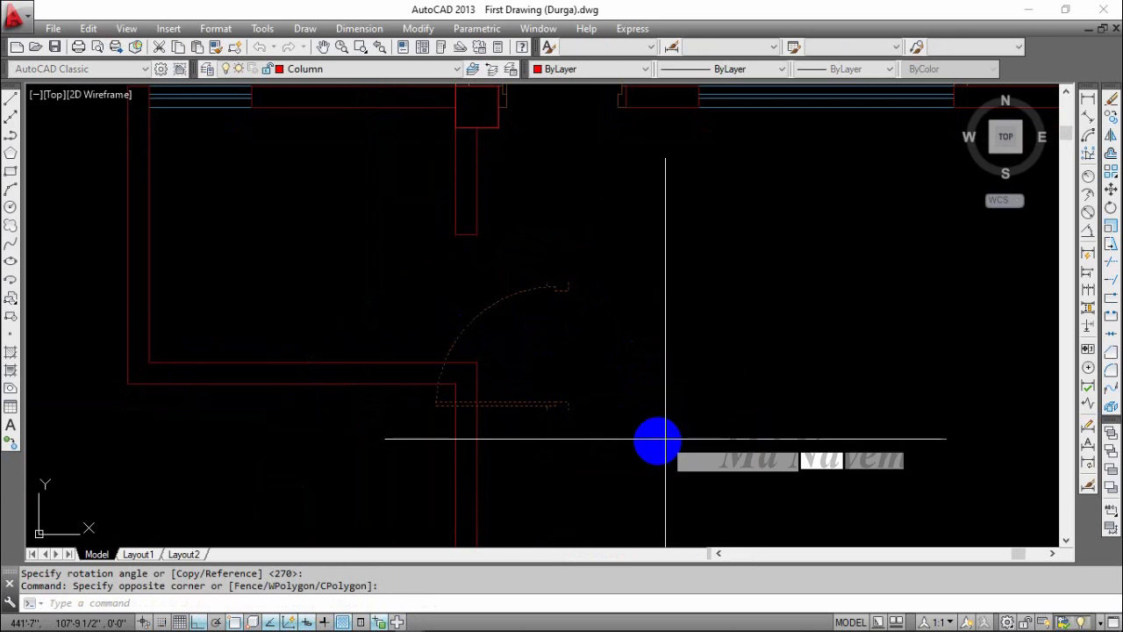
left_click(569, 407)
scroll(479, 364, "up", 5)
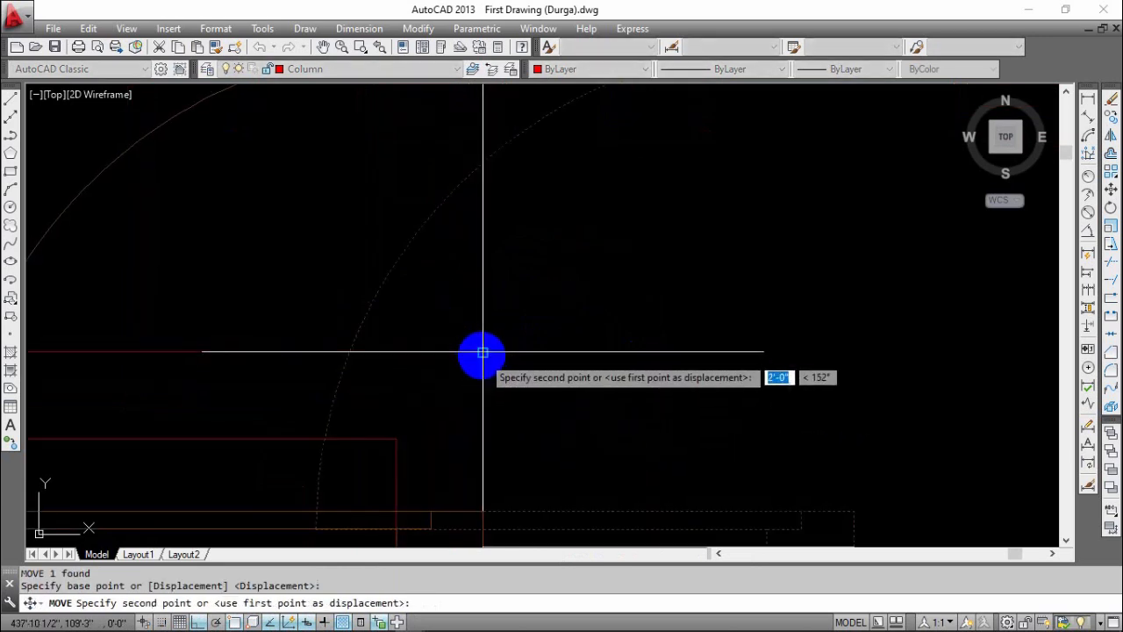
left_click(482, 354)
scroll(514, 351, "down", 5)
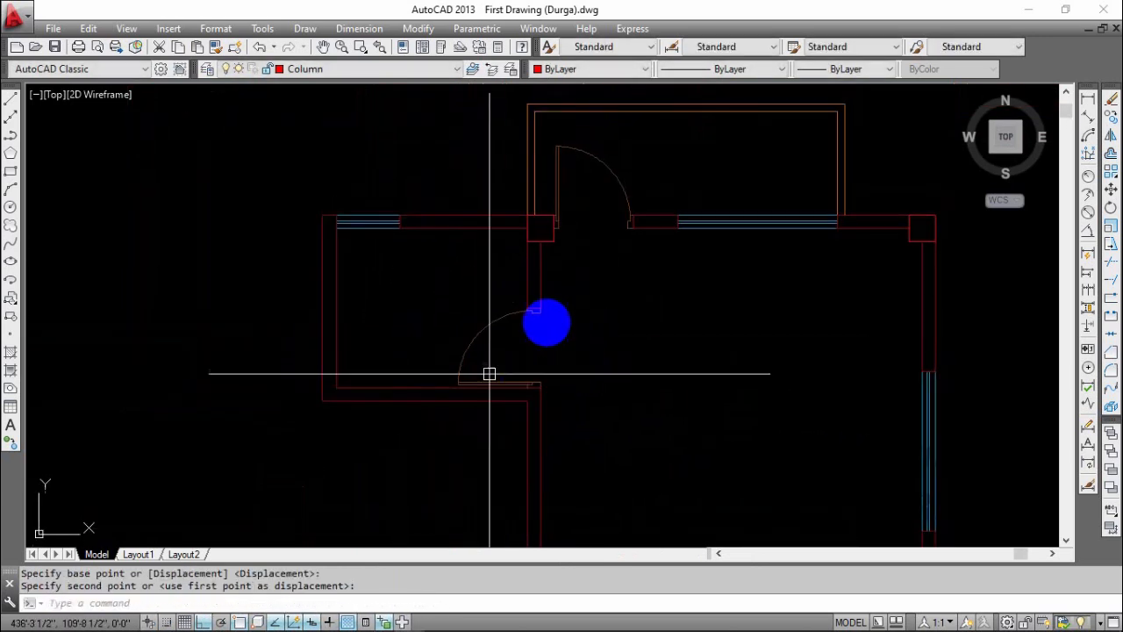
mouse_move(610, 294)
middle_mouse_down()
mouse_move(600, 371)
mouse_move(632, 315)
mouse_move(610, 308)
middle_mouse_up()
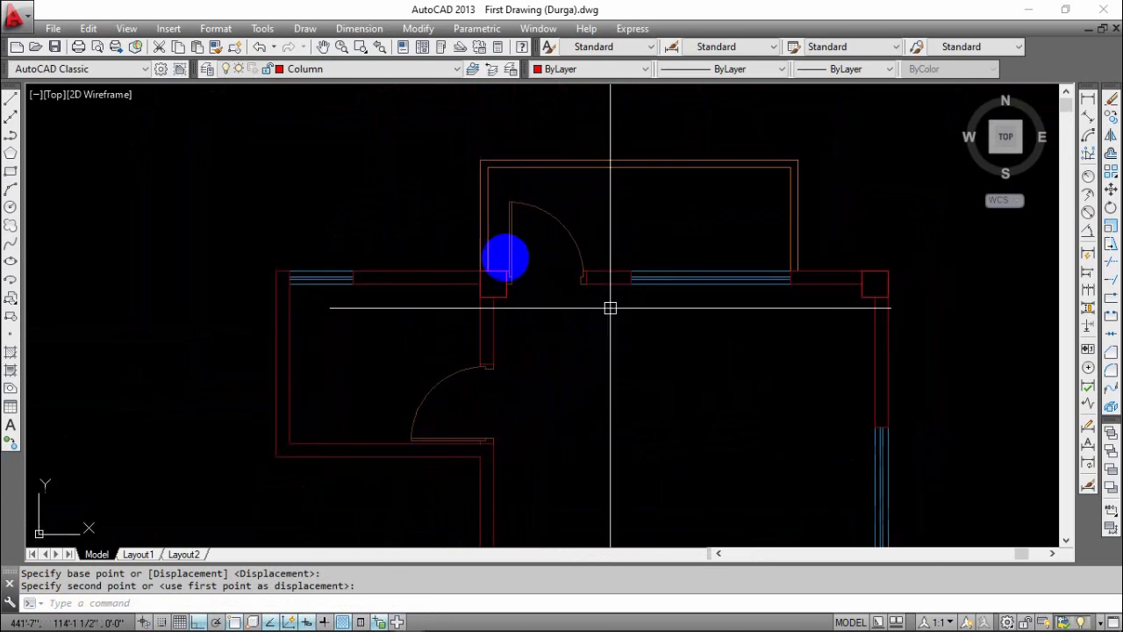
middle_click_drag(551, 282, 549, 211)
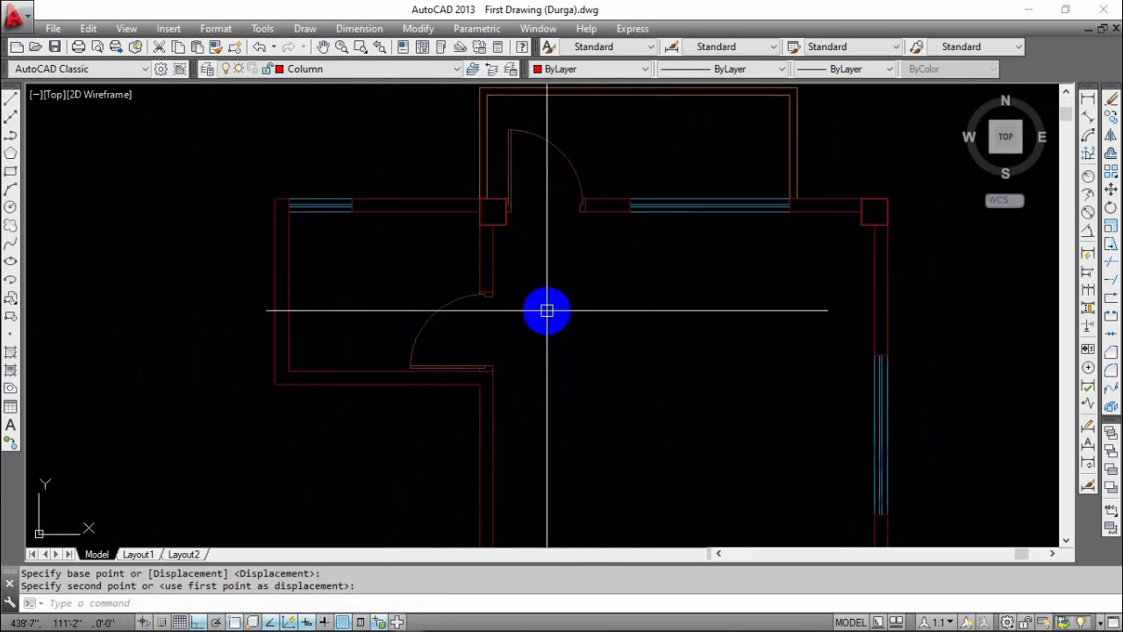
scroll(531, 309, "up", 4)
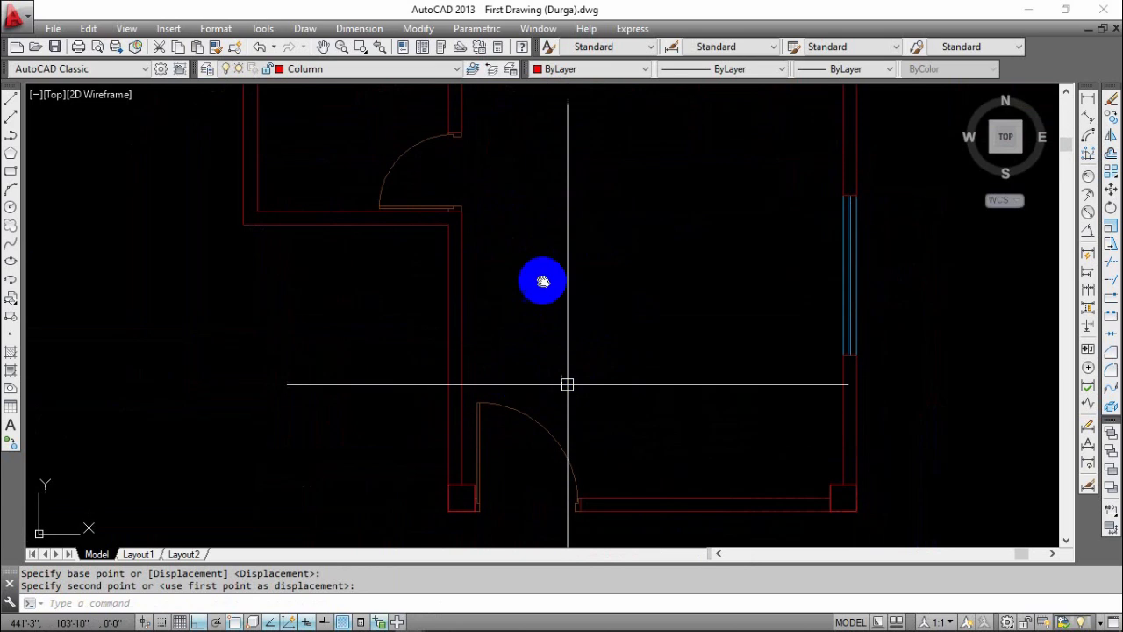
left_click(514, 216)
left_click(411, 261)
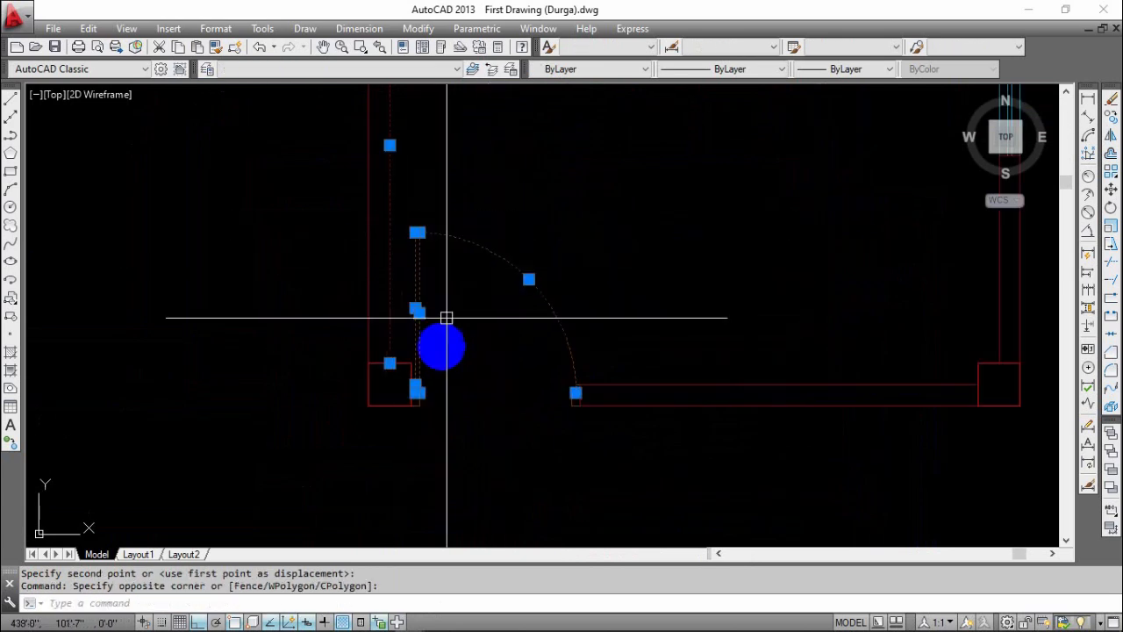
key("Escape")
- Select the lower door's leaf and swing arc together with all its left frame lines, leaving out the walls
left_click(489, 195)
left_click(435, 264)
scroll(436, 321, "up", 8)
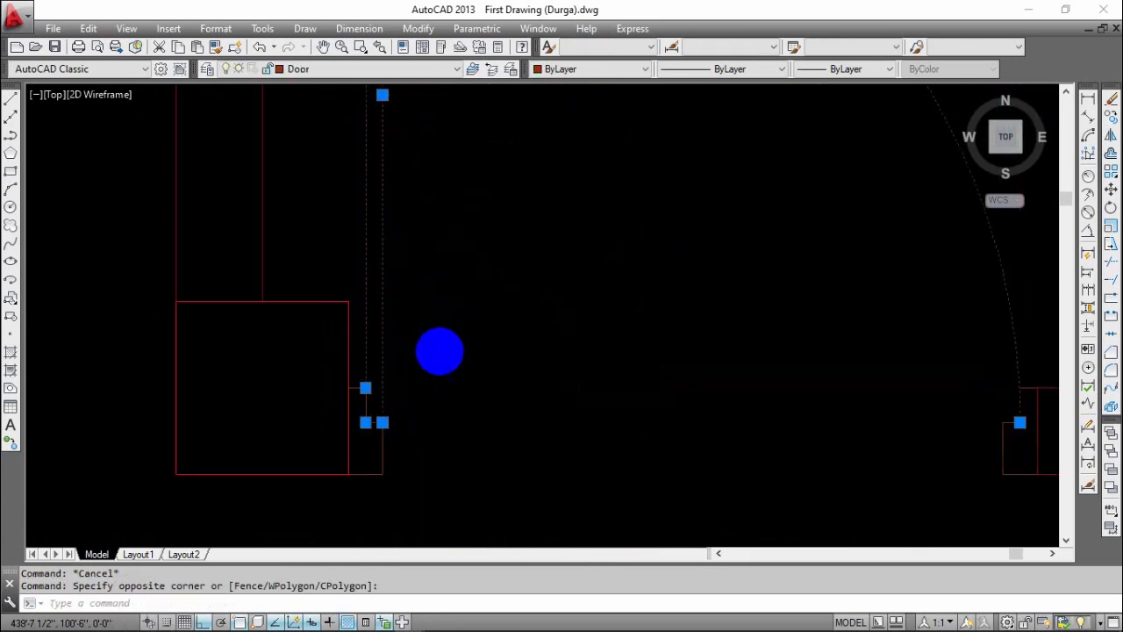
left_click(447, 328)
left_click(330, 483)
middle_click_drag(445, 379, 376, 194)
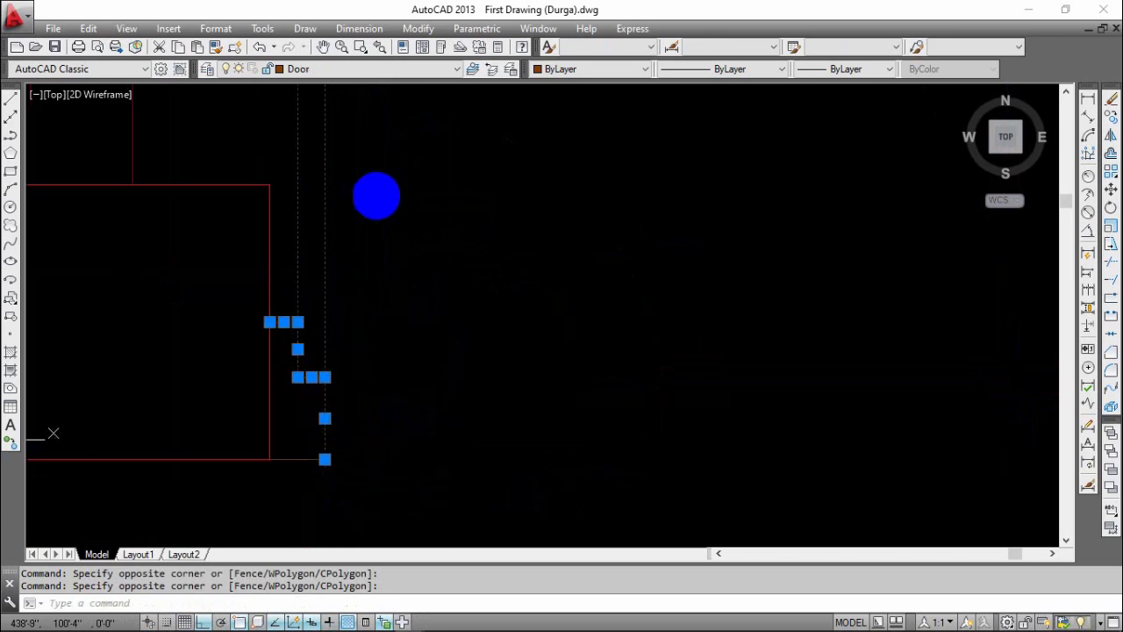
left_click(402, 279)
left_click(276, 409)
- Add the lower door's right frame lines to the selection
middle_click_drag(150, 405, 70, 421)
middle_click_drag(654, 394, 256, 446)
left_click(481, 291)
left_click(413, 453)
middle_click_drag(354, 368, 604, 401)
- Define the selected lower door as a block named Door 3'4, with its base point at the right jamb's lower outer corner
type("b")
key("Return")
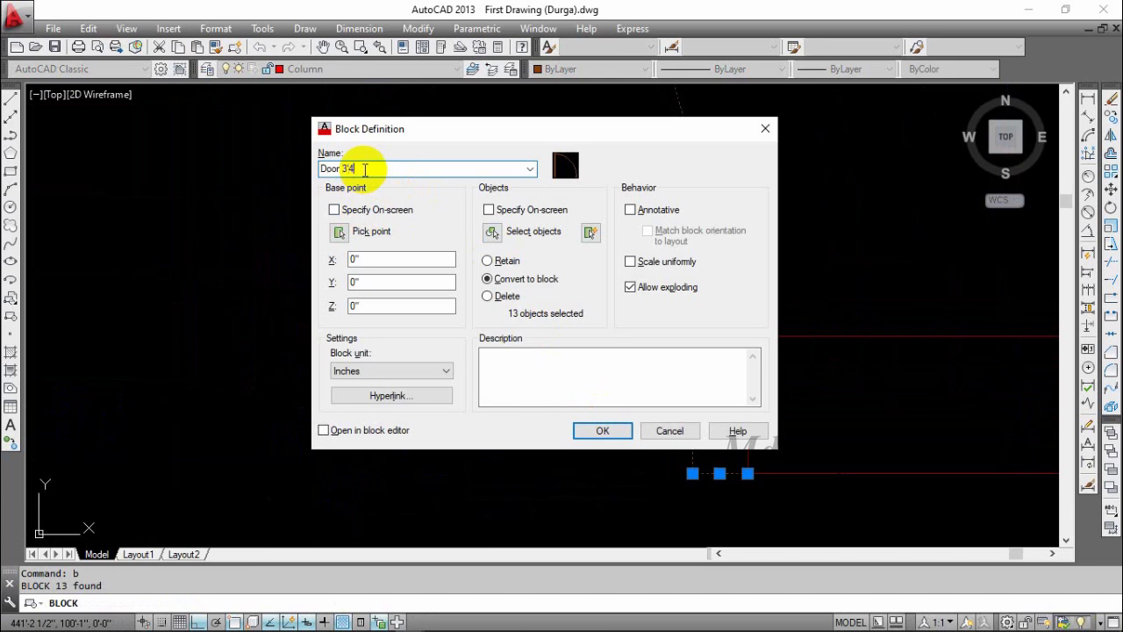
left_click(338, 232)
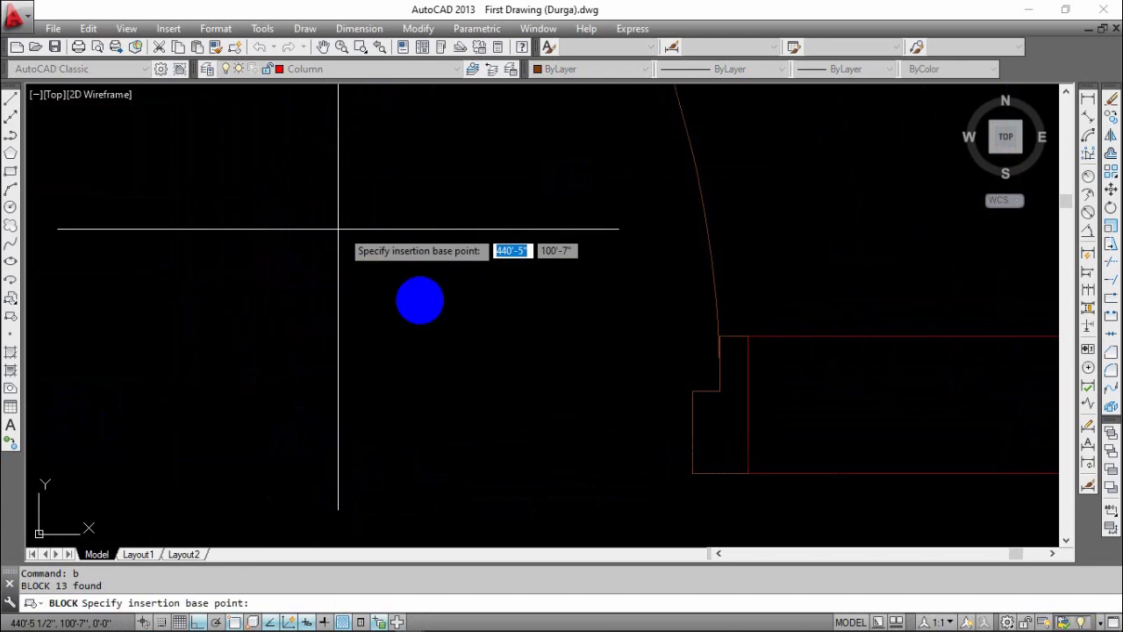
left_click(748, 473)
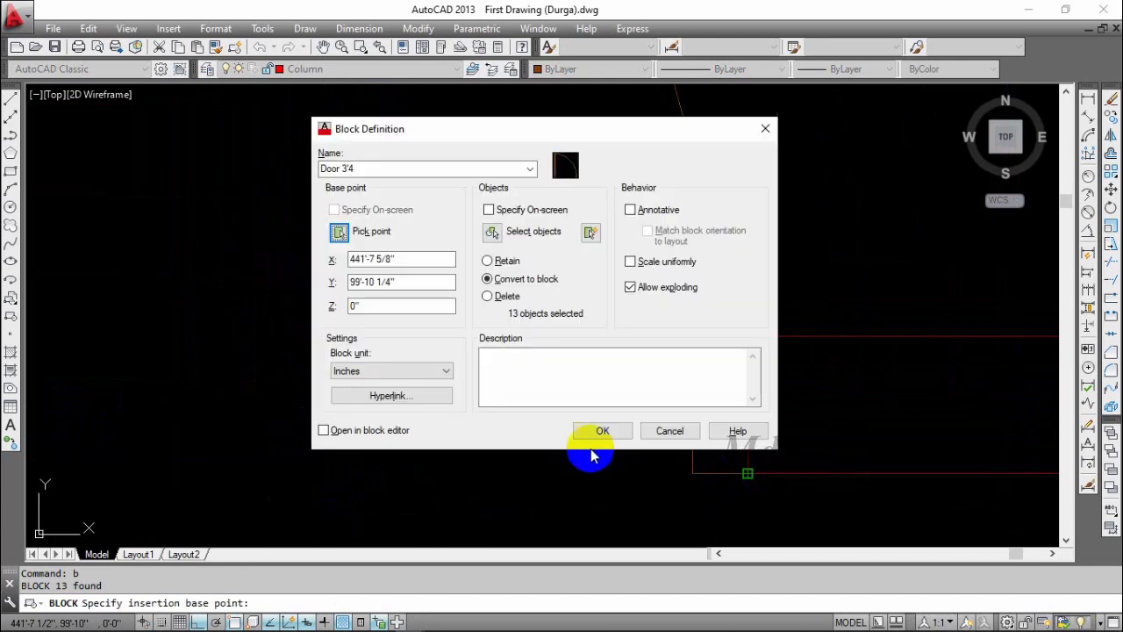
left_click(604, 431)
- Check whether the lower door selects as a single object, and clear the selection
scroll(634, 421, "up", 5)
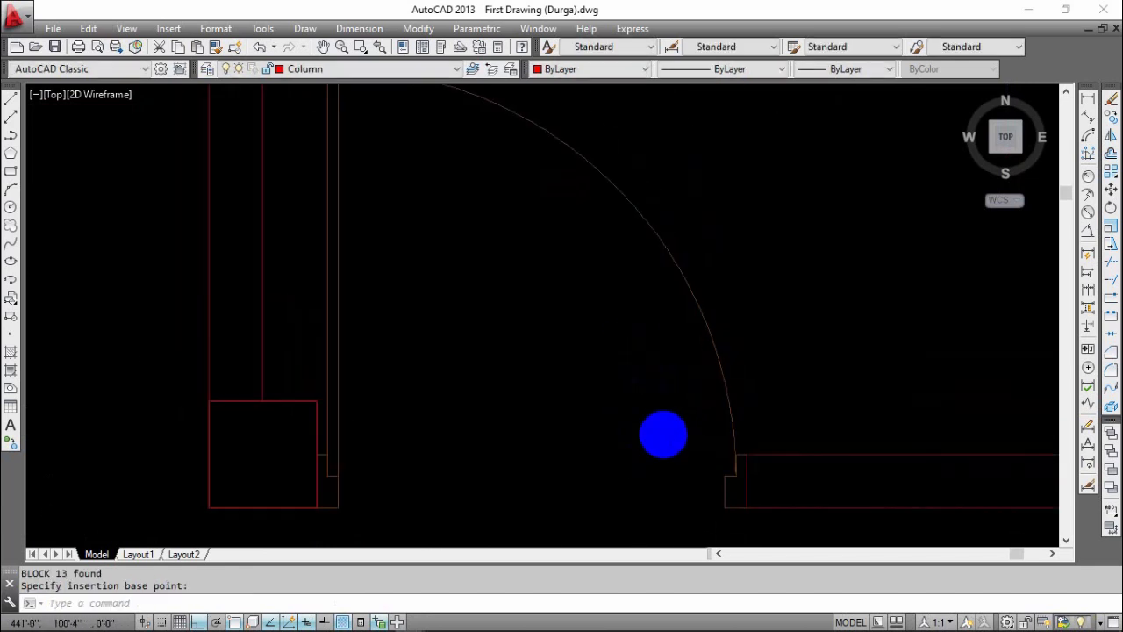
left_click(689, 235)
left_click(563, 299)
scroll(563, 295, "down", 5)
middle_click_drag(554, 297, 545, 354)
key("Escape")
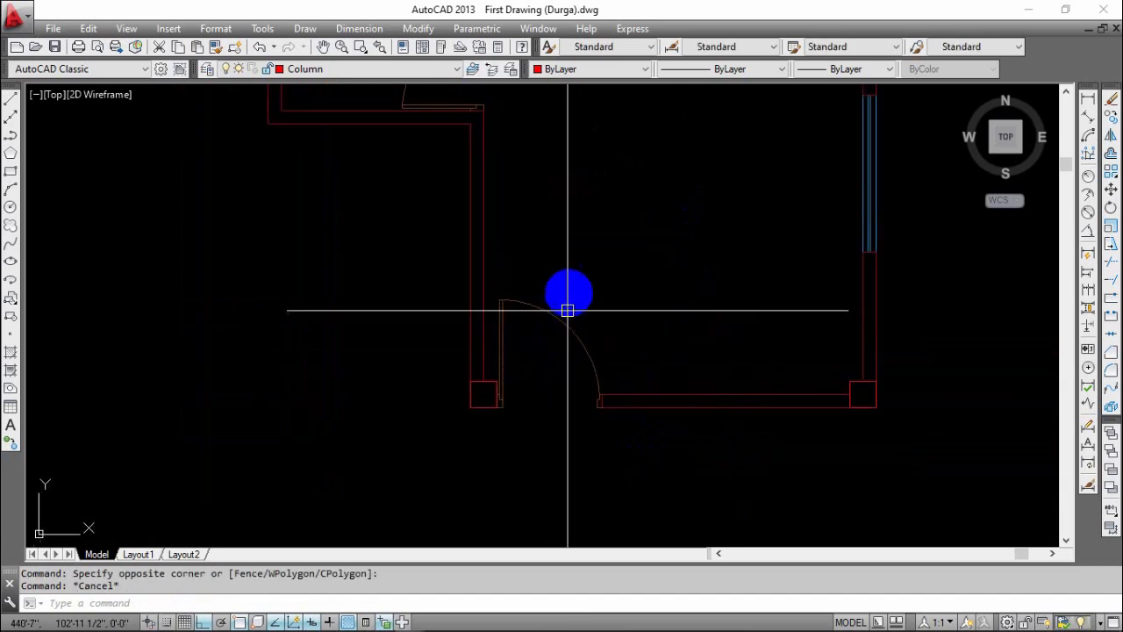
- Inspect the whole floor plan, including the placed doors, windows, columns and the small side room
middle_click_drag(581, 275, 536, 363)
scroll(554, 313, "down", 3)
mouse_move(556, 312)
middle_mouse_down()
mouse_move(534, 413)
mouse_move(564, 391)
mouse_move(556, 400)
middle_mouse_up()
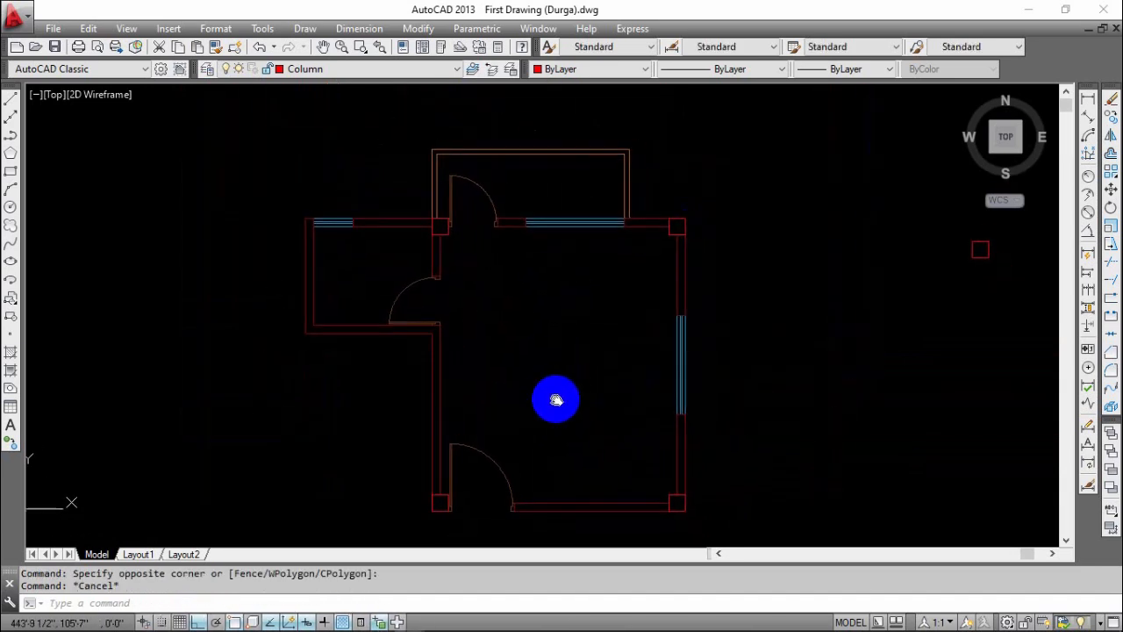
middle_click_drag(539, 450, 420, 442)
middle_click_drag(477, 365, 528, 354)
middle_click_drag(557, 397, 625, 391)
scroll(569, 381, "down", 4)
scroll(712, 308, "up", 4)
middle_click_drag(412, 240, 416, 218)
scroll(491, 245, "down", 4)
middle_click_drag(559, 295, 551, 339)
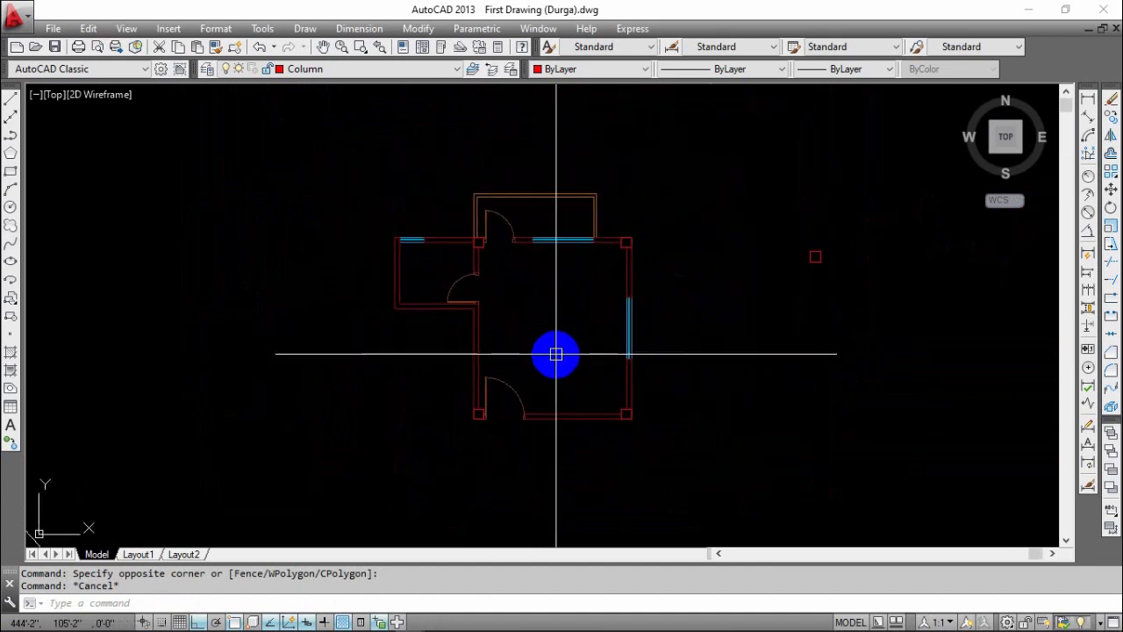
scroll(588, 315, "up", 2)
middle_click_drag(530, 348, 527, 306)
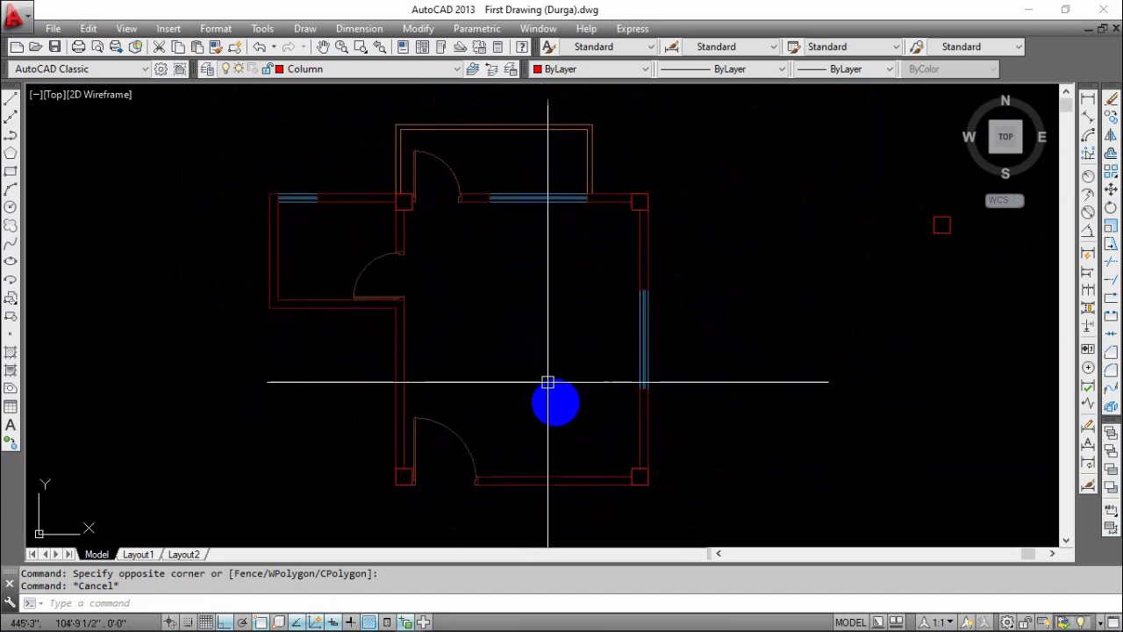
middle_click_drag(548, 382, 533, 326)
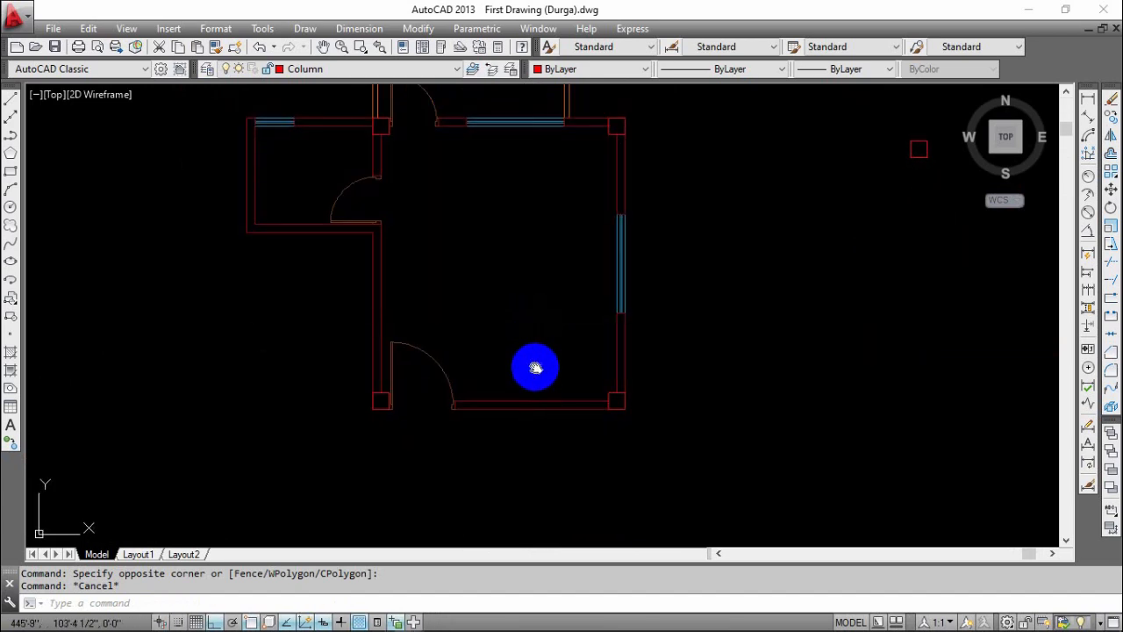
mouse_move(535, 367)
middle_mouse_down()
mouse_move(532, 433)
mouse_move(520, 413)
mouse_move(563, 374)
mouse_move(557, 397)
mouse_move(526, 377)
mouse_move(517, 422)
mouse_move(521, 376)
middle_mouse_up()
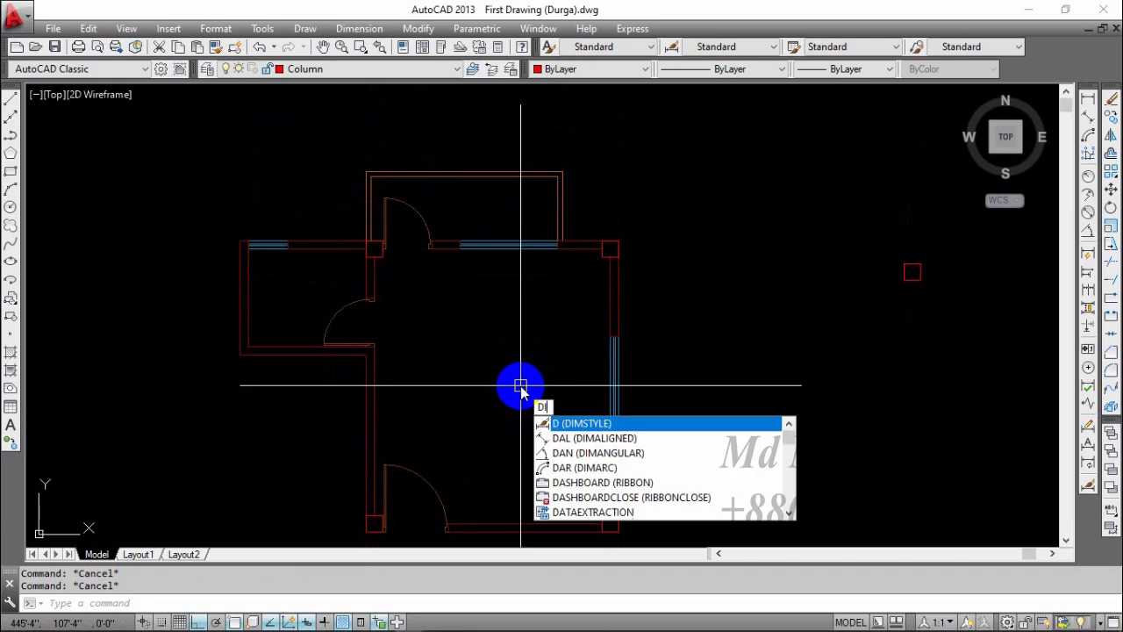
- Add a vertical linear dimension inside the main room between the inner faces of its upper and lower walls
type("li")
key("Return")
left_click(578, 250)
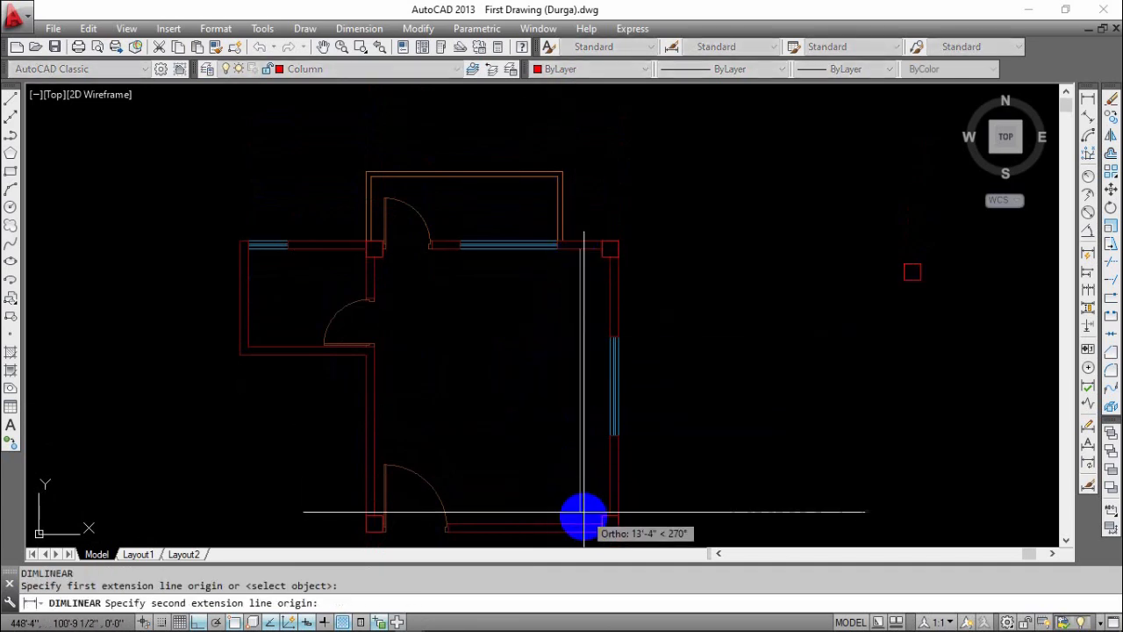
left_click(577, 522)
left_click(572, 427)
scroll(575, 425, "up", 2)
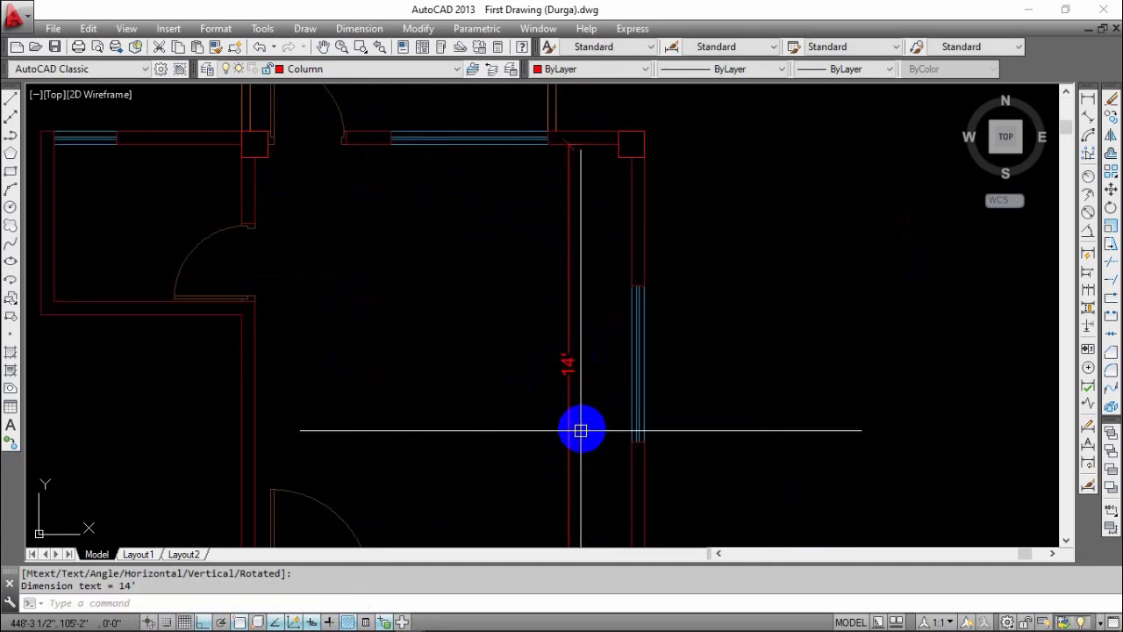
scroll(585, 431, "down", 2)
middle_click_drag(597, 434, 616, 401)
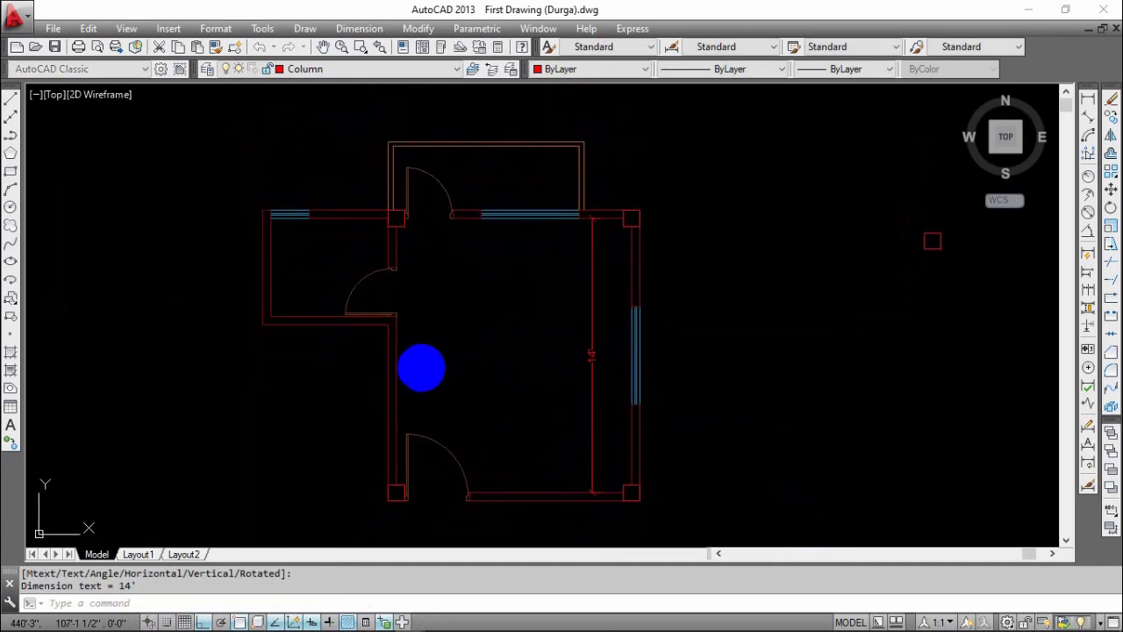
- Add a horizontal linear dimension across the main room between the inner faces of its left and right walls
key("Return")
left_click(397, 369)
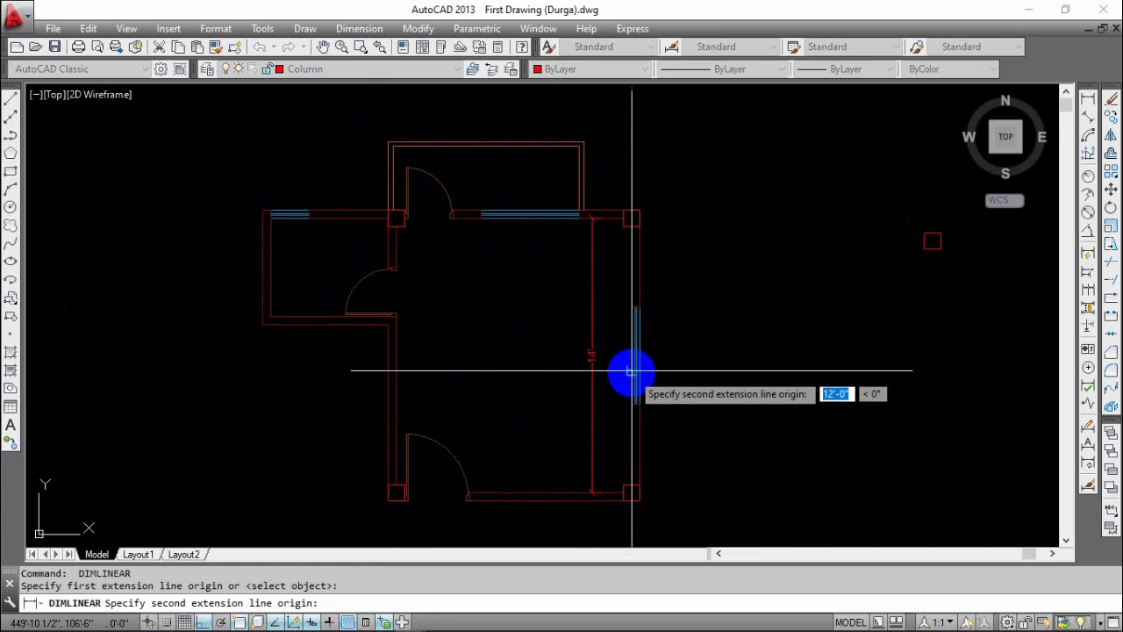
left_click(632, 369)
left_click(615, 385)
middle_click_drag(572, 409, 547, 432)
scroll(560, 416, "up", 2)
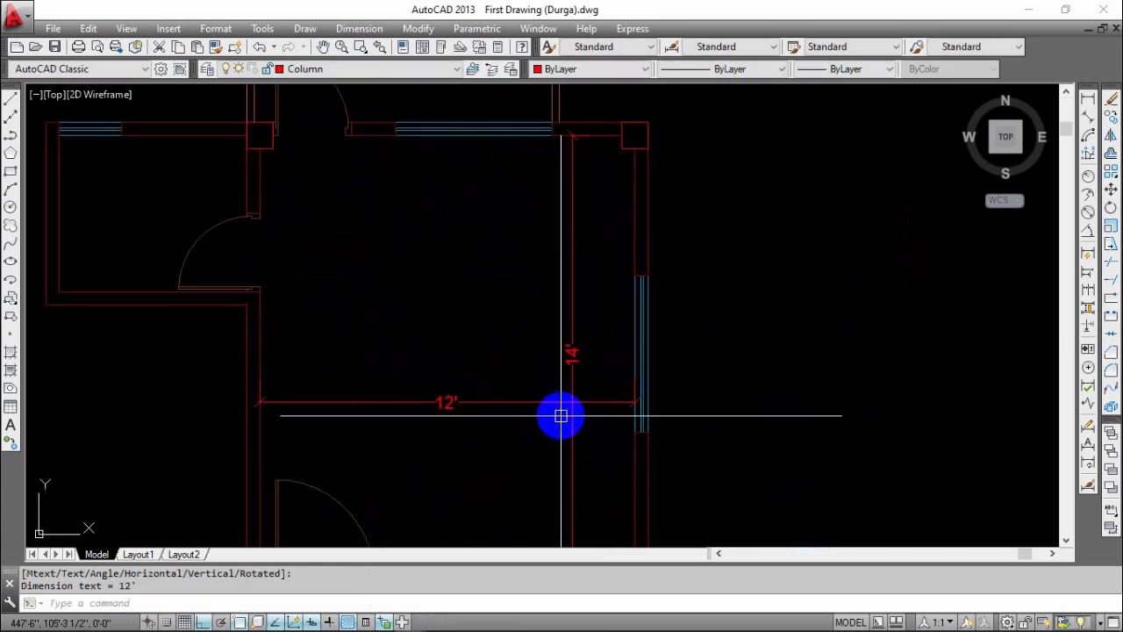
- Examine the main room's horizontal and vertical dimensions up close and in the context of the plan
left_click(705, 421)
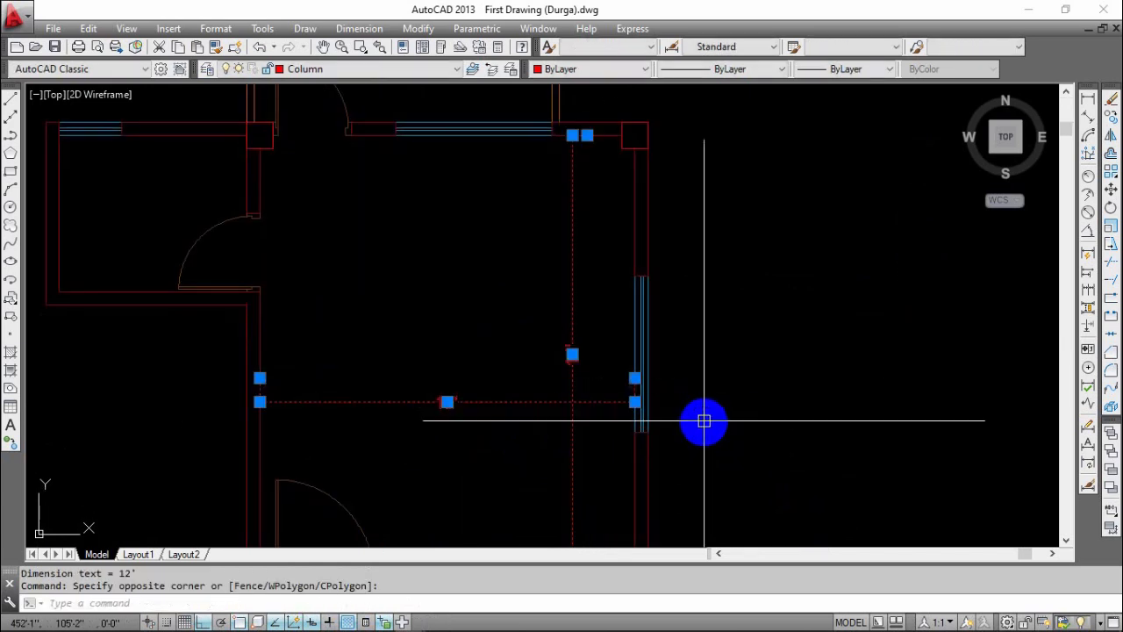
key("Escape")
middle_click_drag(652, 439, 693, 429)
mouse_move(606, 410)
middle_mouse_down()
mouse_move(682, 391)
mouse_move(637, 395)
mouse_move(614, 412)
middle_mouse_up()
scroll(647, 396, "up", 2)
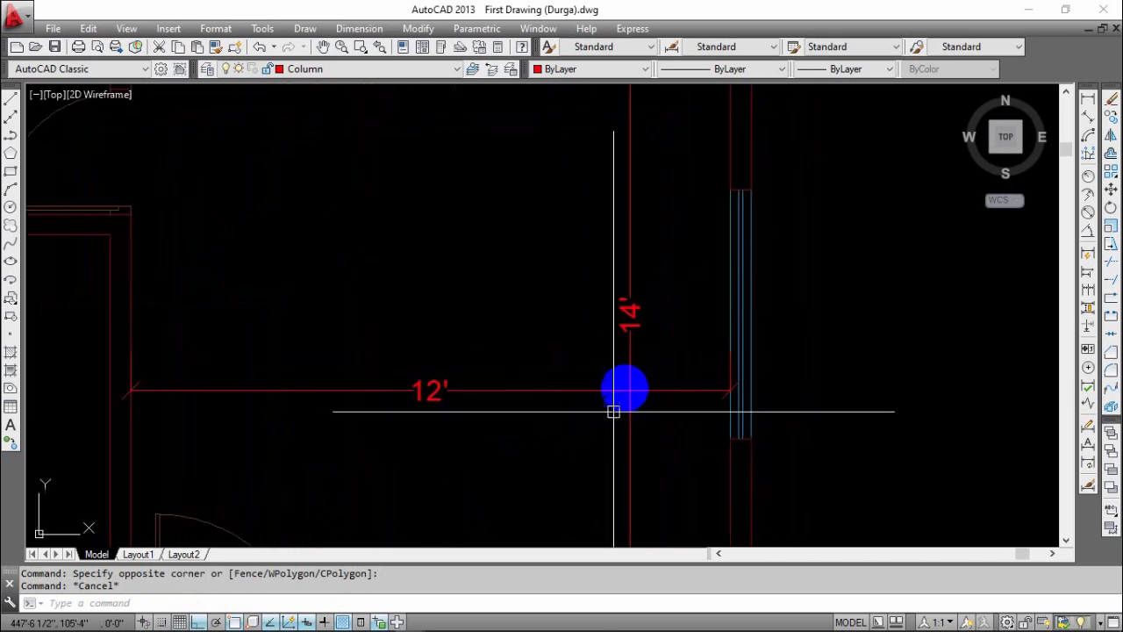
scroll(649, 383, "down", 3)
scroll(624, 418, "up", 1)
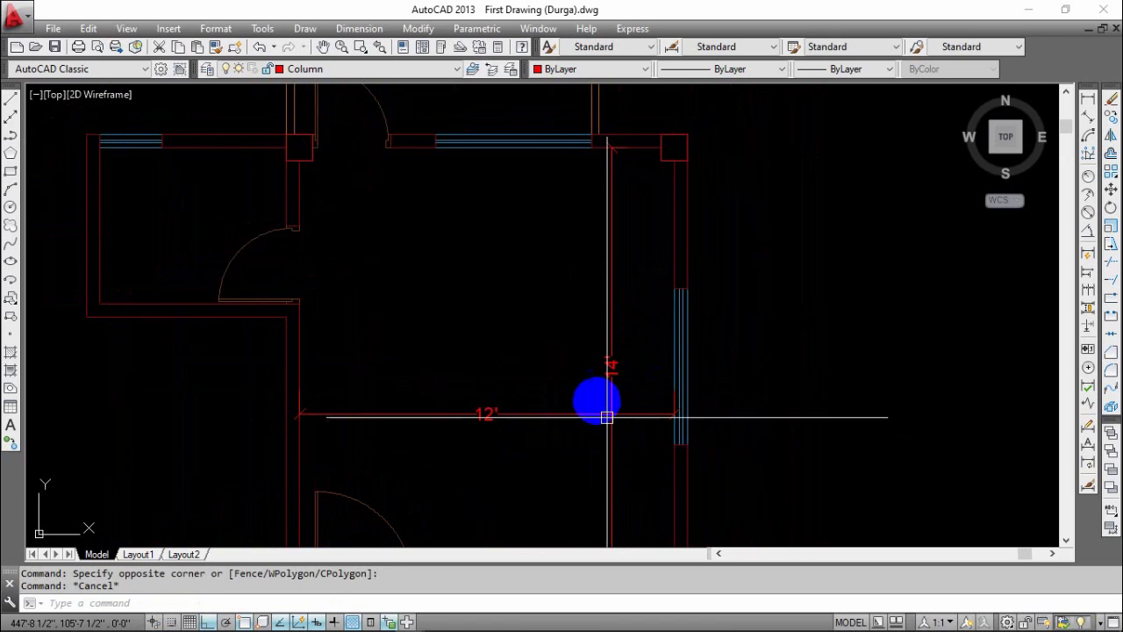
scroll(607, 418, "up", 3)
scroll(673, 383, "down", 4)
scroll(670, 401, "up", 1)
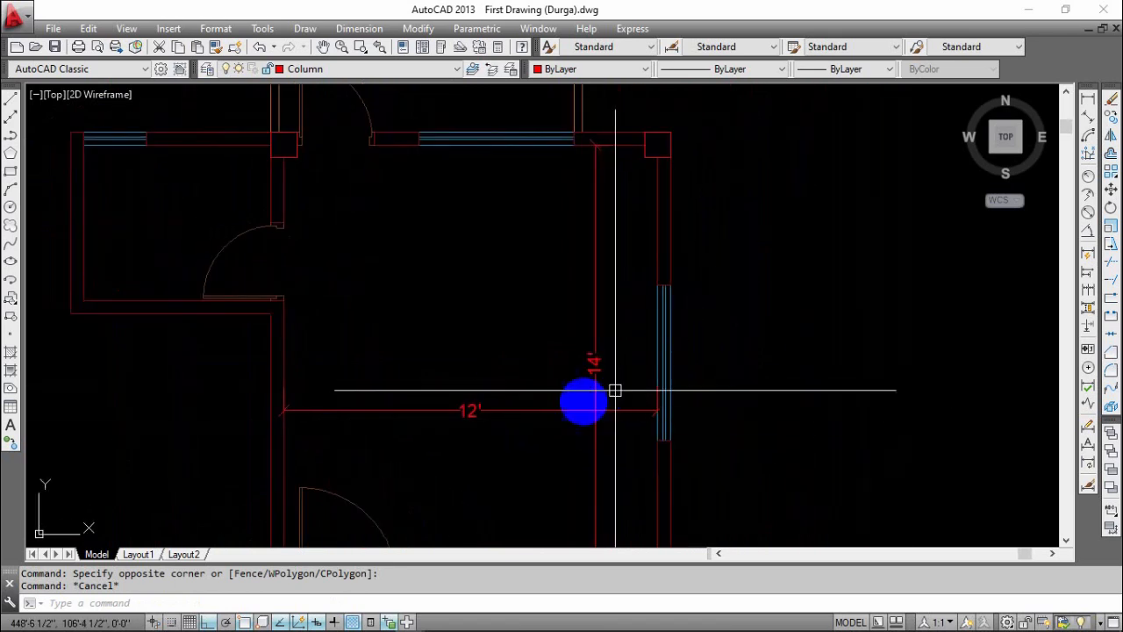
scroll(606, 389, "down", 3)
scroll(561, 399, "up", 1)
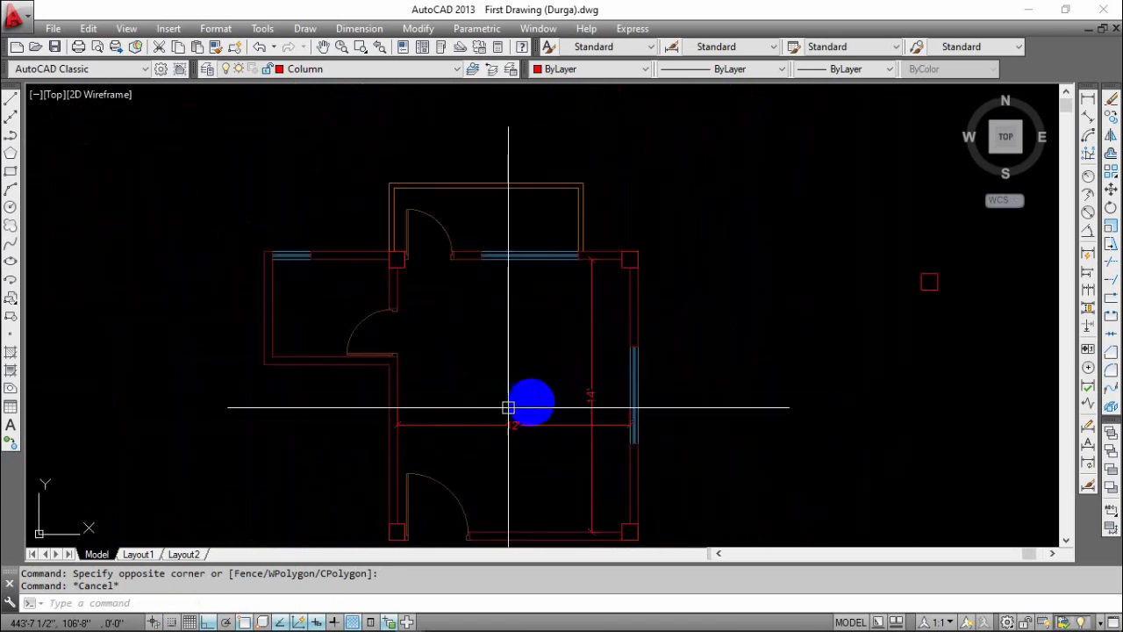
- Erase both the horizontal and vertical dimensions inside the main room
left_click(585, 431)
left_click(709, 472)
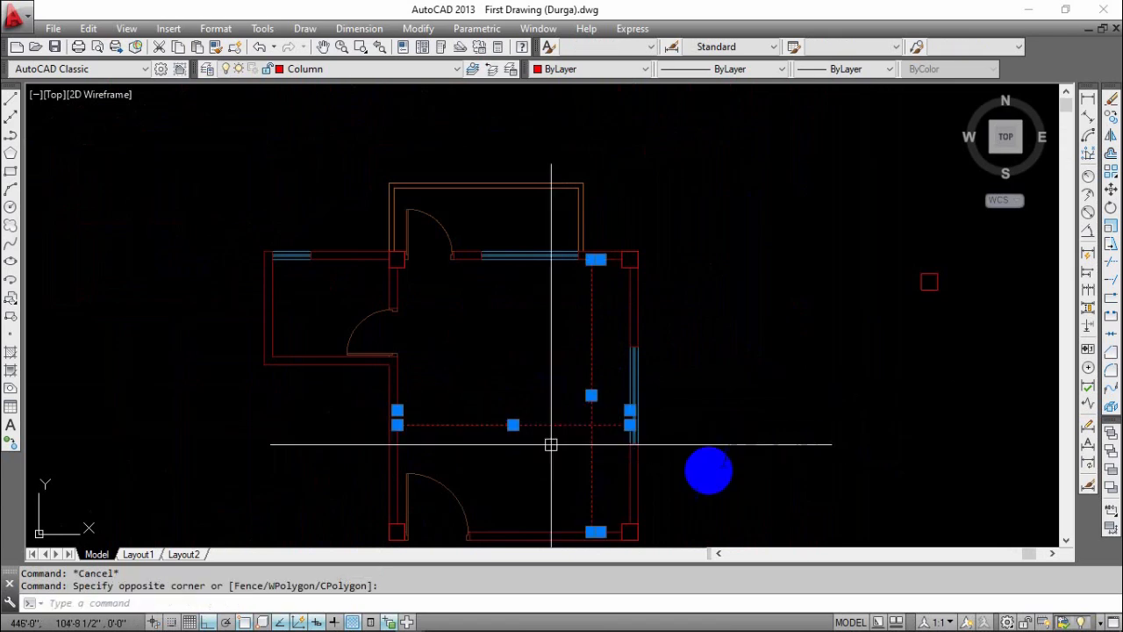
type("e")
key("Return")
- Add a vertical linear dimension to the lower-right column's outer side, placed just outside the plan's right wall
middle_click_drag(949, 504, 794, 453)
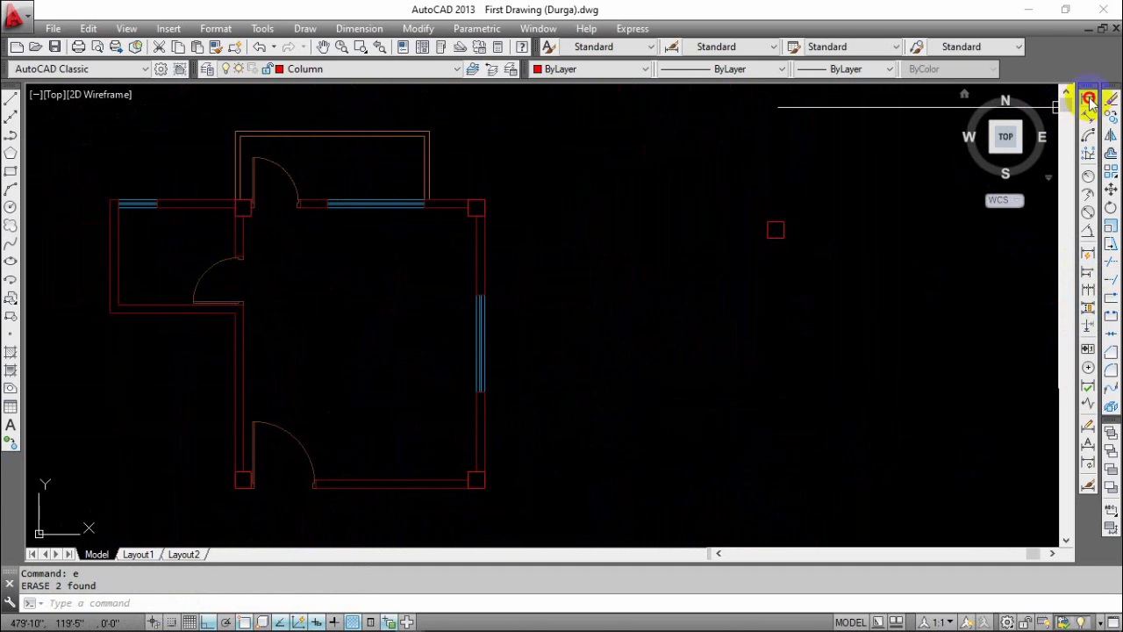
left_click(1088, 99)
scroll(502, 502, "up", 5)
left_click(431, 445)
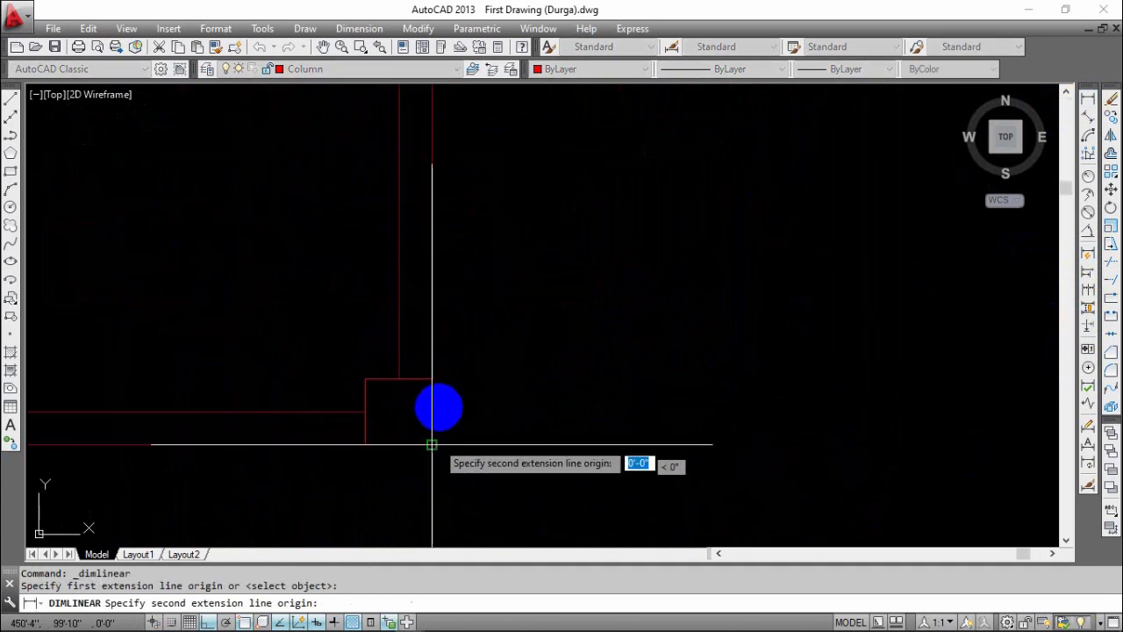
left_click(433, 379)
left_click(503, 384)
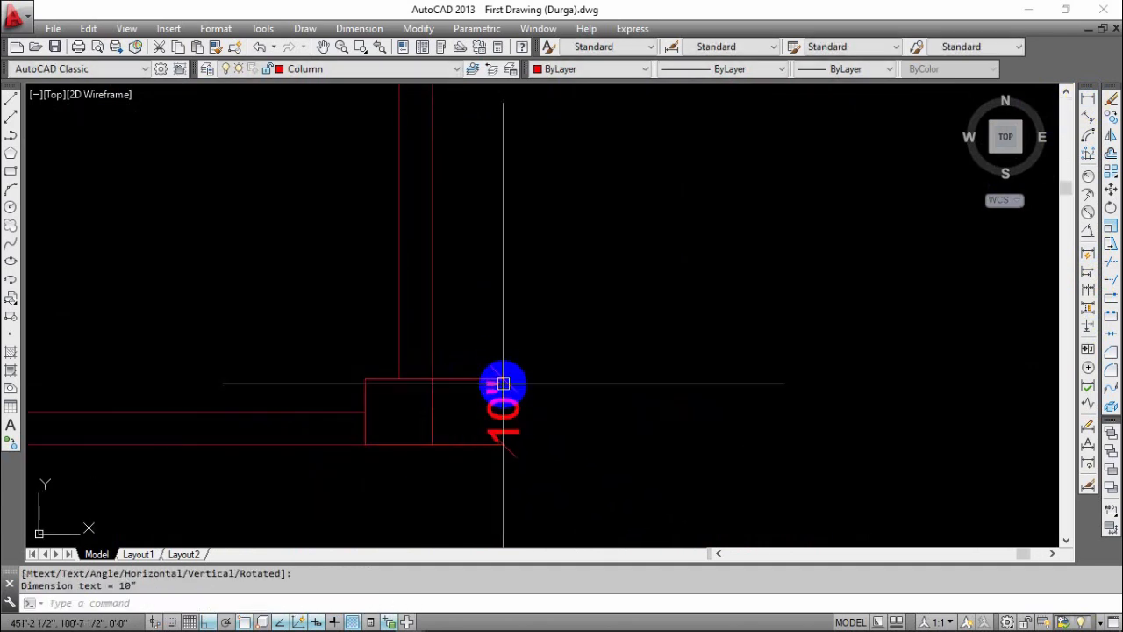
- Continue the dimension chain up the right wall through both window edges and the upper column to the outer corner
left_click(1088, 290)
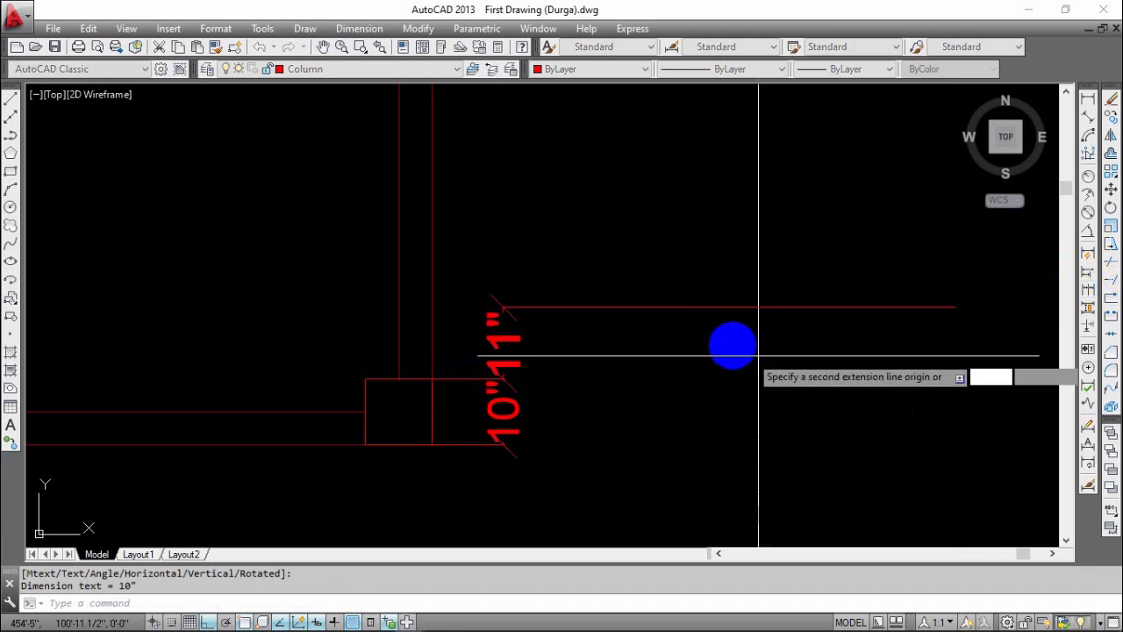
middle_click_drag(532, 318, 571, 465)
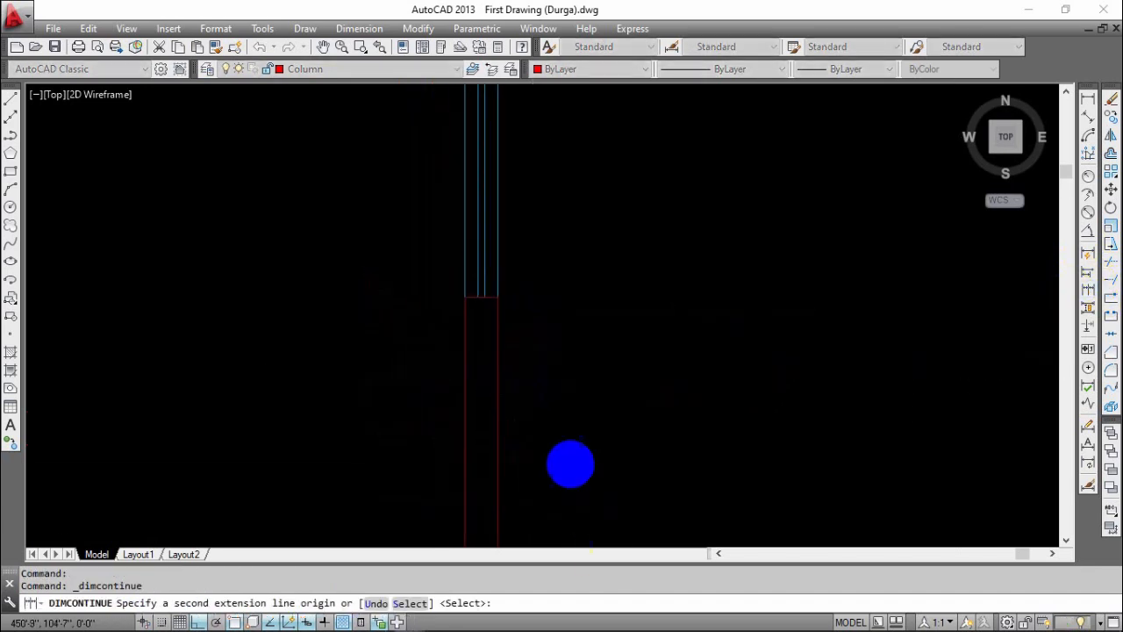
left_click(497, 293)
scroll(567, 260, "down", 2)
middle_click_drag(567, 260, 571, 392)
left_click(564, 263)
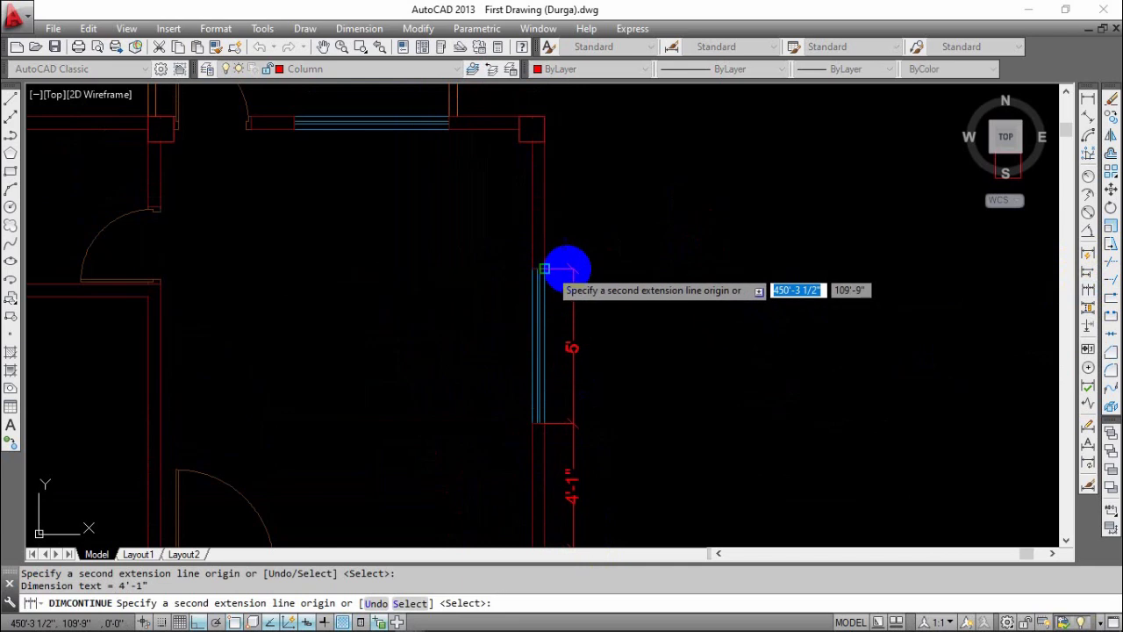
middle_click_drag(564, 263, 556, 357)
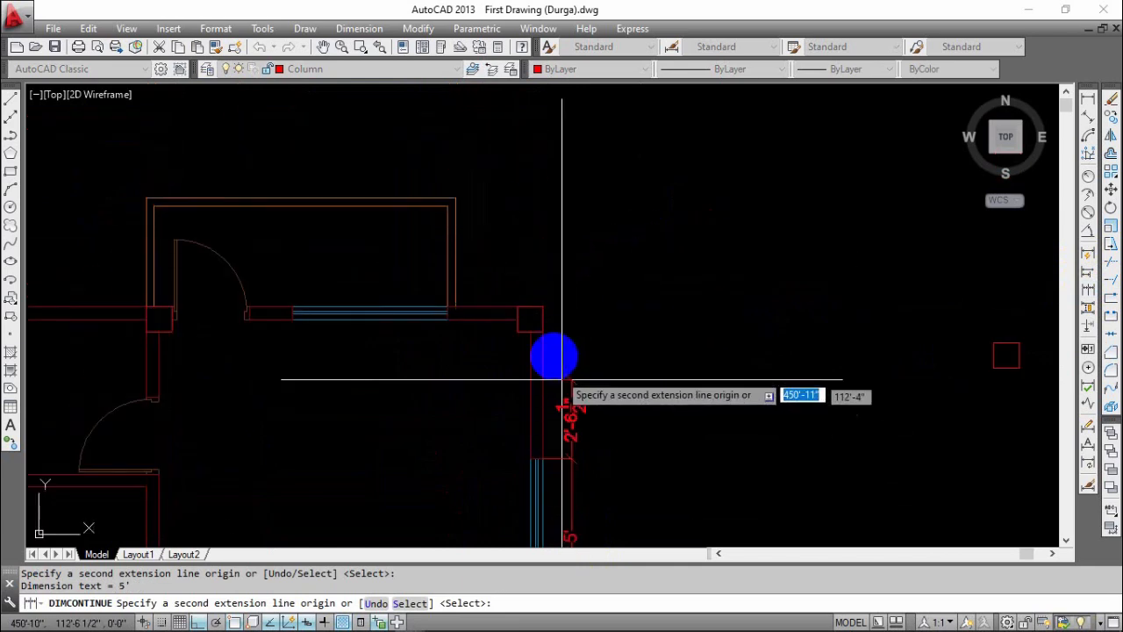
left_click(545, 307)
key("Escape")
- Check the dimension chain along the right wall by selecting its dimensions, and clear the selection
scroll(614, 360, "down", 2)
middle_click_drag(605, 369, 589, 306)
scroll(524, 261, "up", 2)
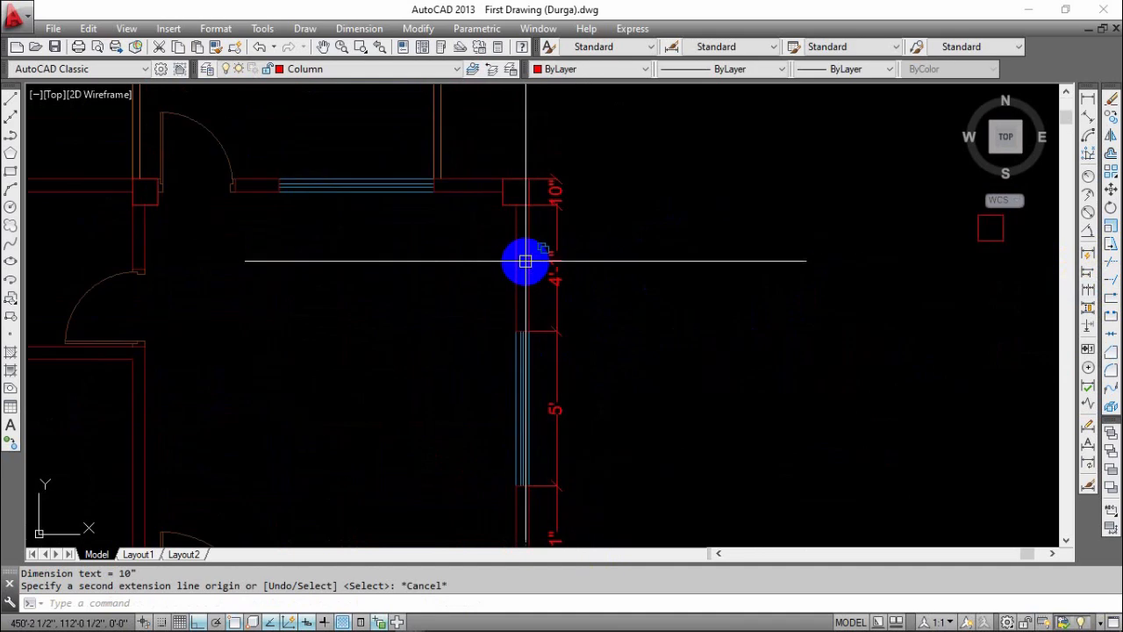
middle_click_drag(547, 218, 534, 231)
left_click(546, 164)
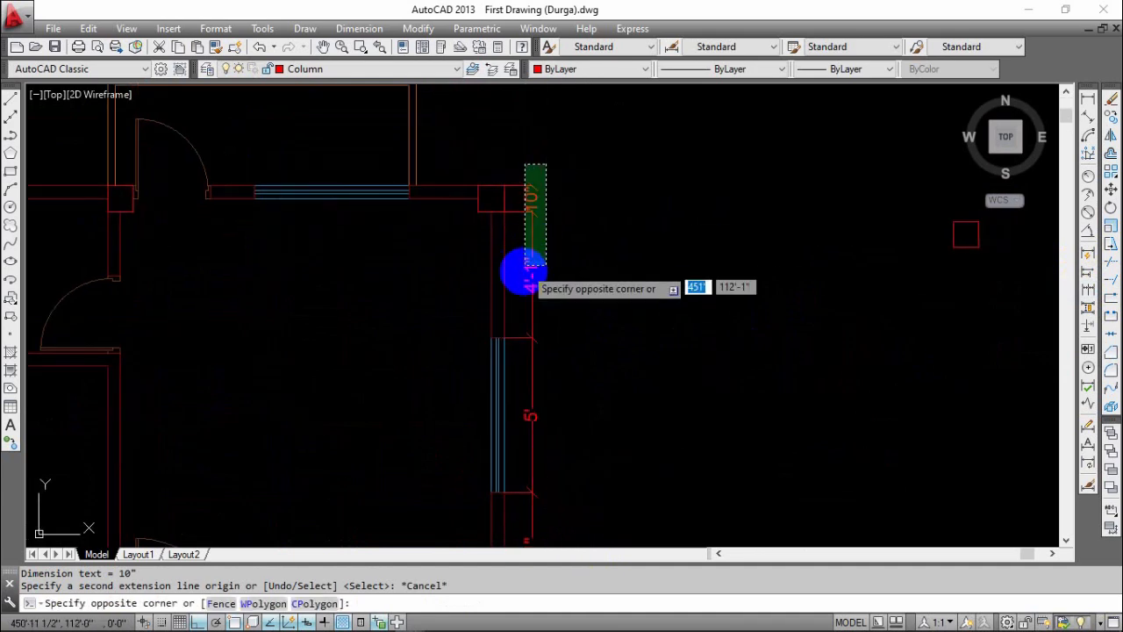
left_click(522, 289)
middle_click_drag(567, 404, 541, 271)
left_click(544, 241)
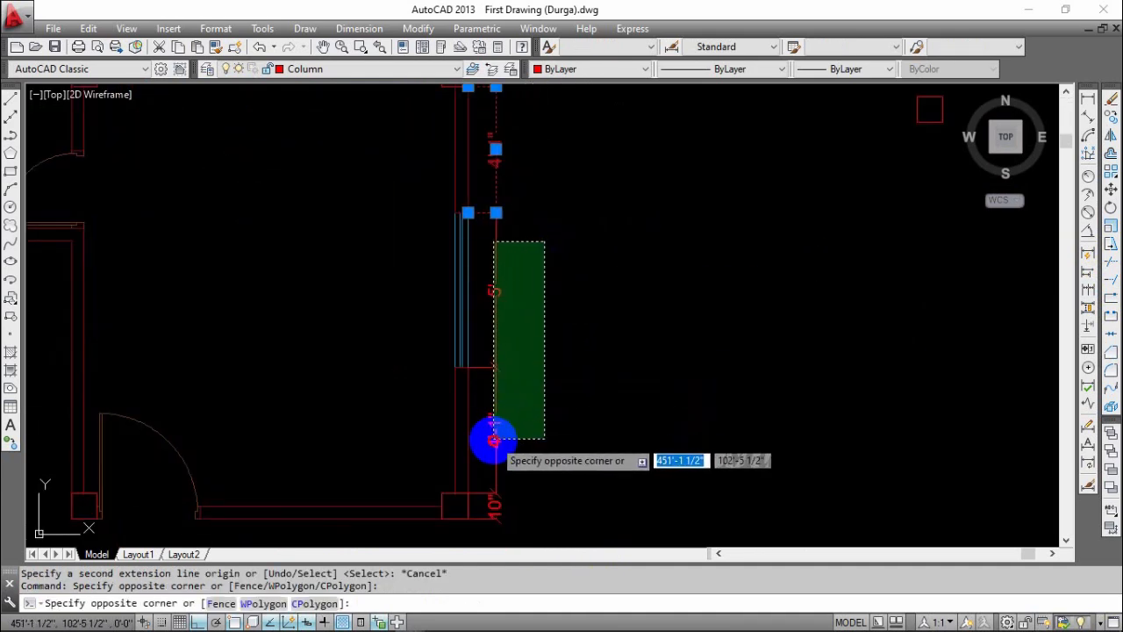
left_click(497, 437)
left_click(504, 509)
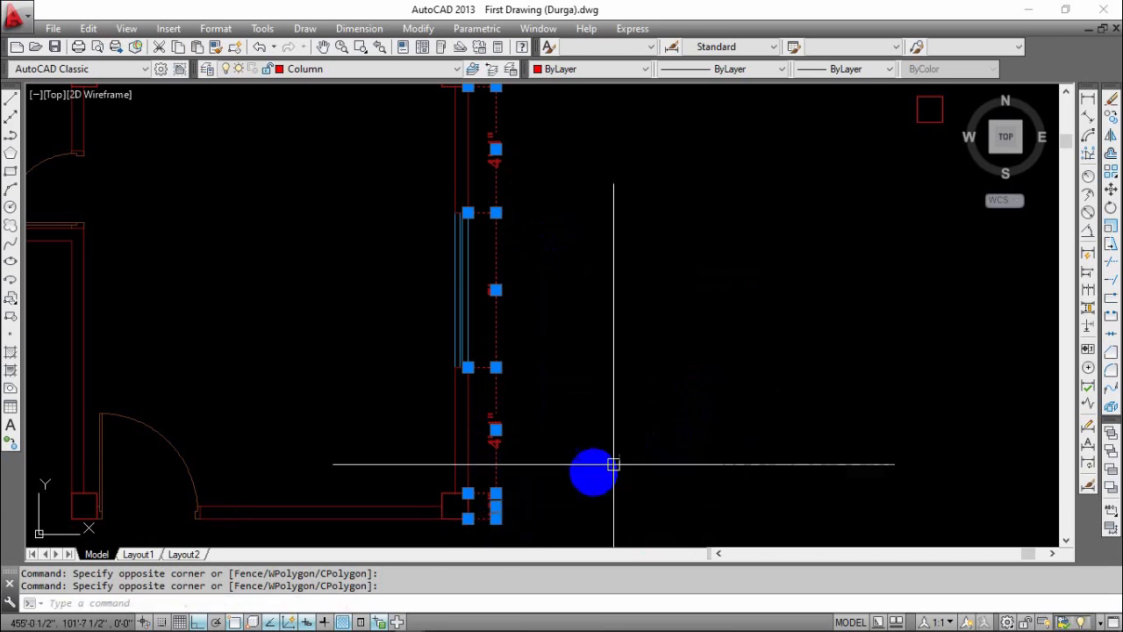
middle_click_drag(613, 465, 717, 433)
key("Escape")
- Add the multiline text "Bed Room Plan" at a height of 10" below the floor plan
scroll(614, 408, "down", 4)
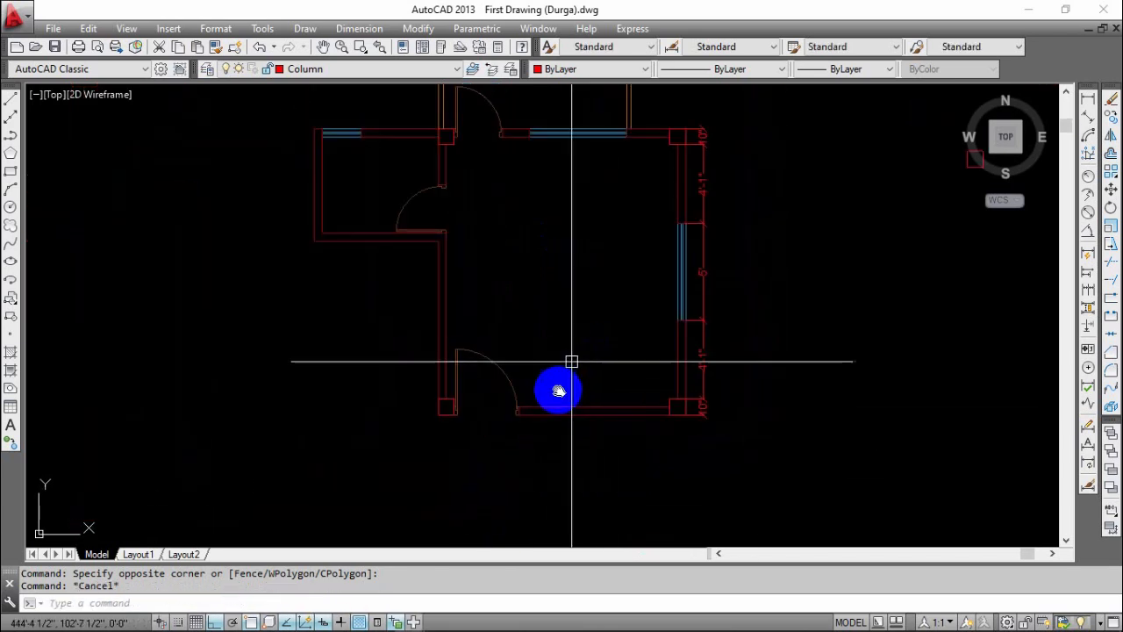
scroll(571, 360, "up", 3)
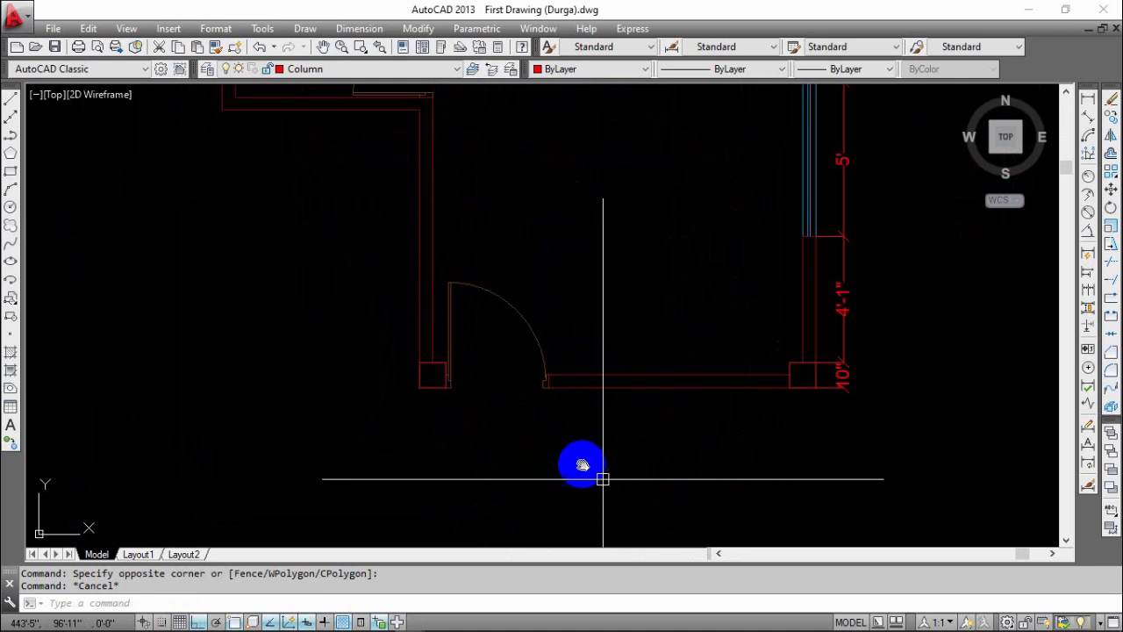
middle_click_drag(582, 465, 578, 460)
type("mt")
key("Return")
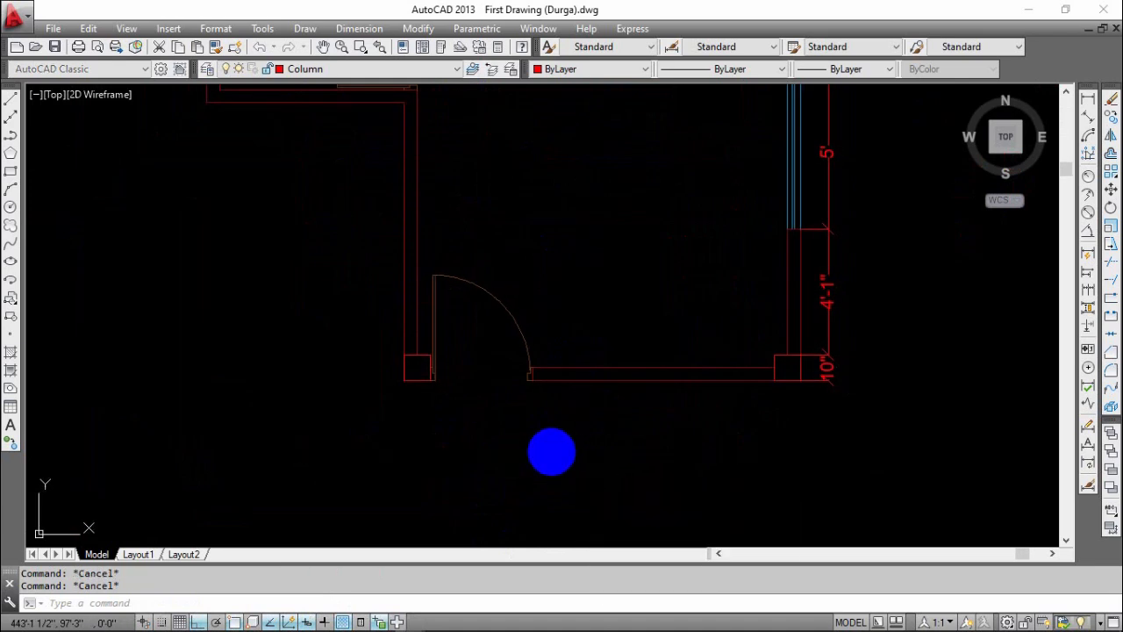
left_click(479, 439)
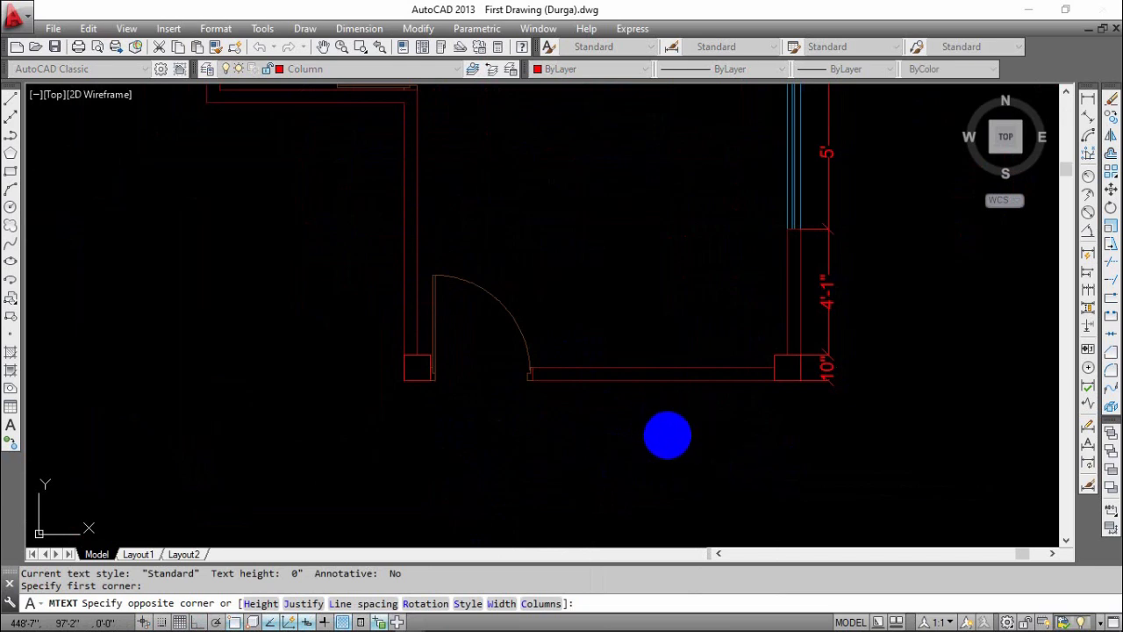
left_click(711, 408)
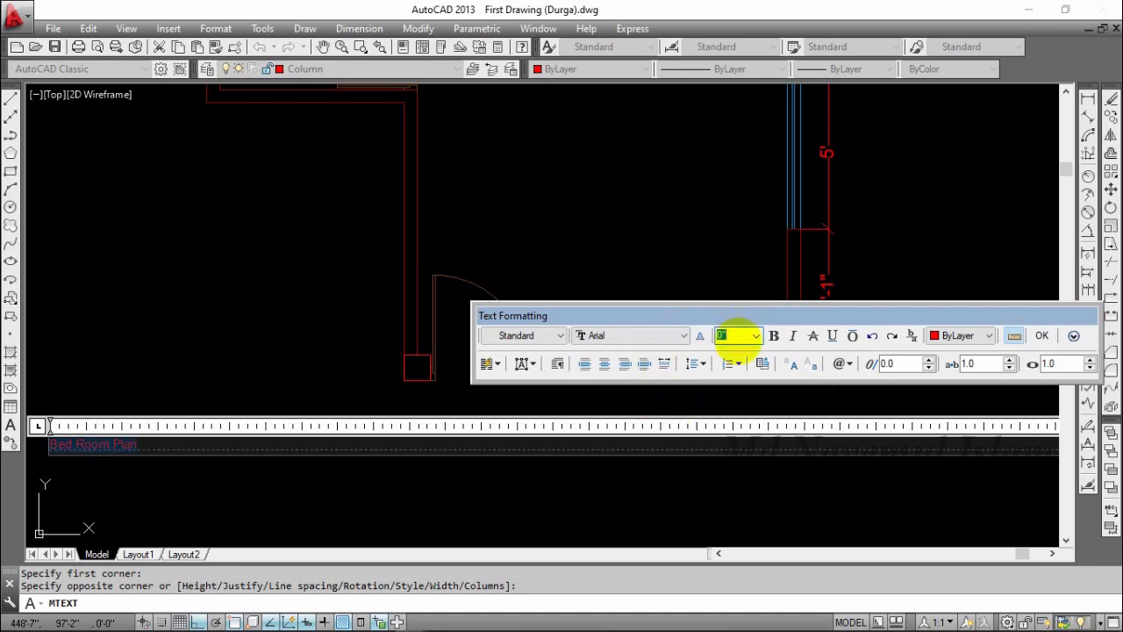
left_click(1042, 338)
middle_click_drag(673, 441, 592, 462)
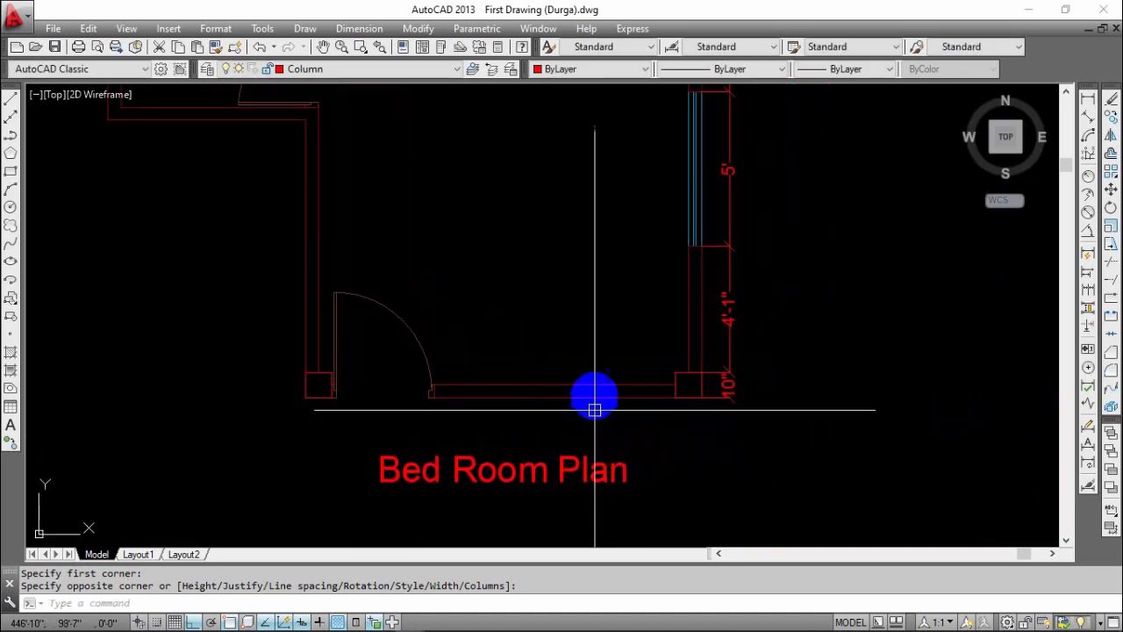
- Copy the "Bed Room Plan" text straight up into the main room
scroll(595, 410, "down", 5)
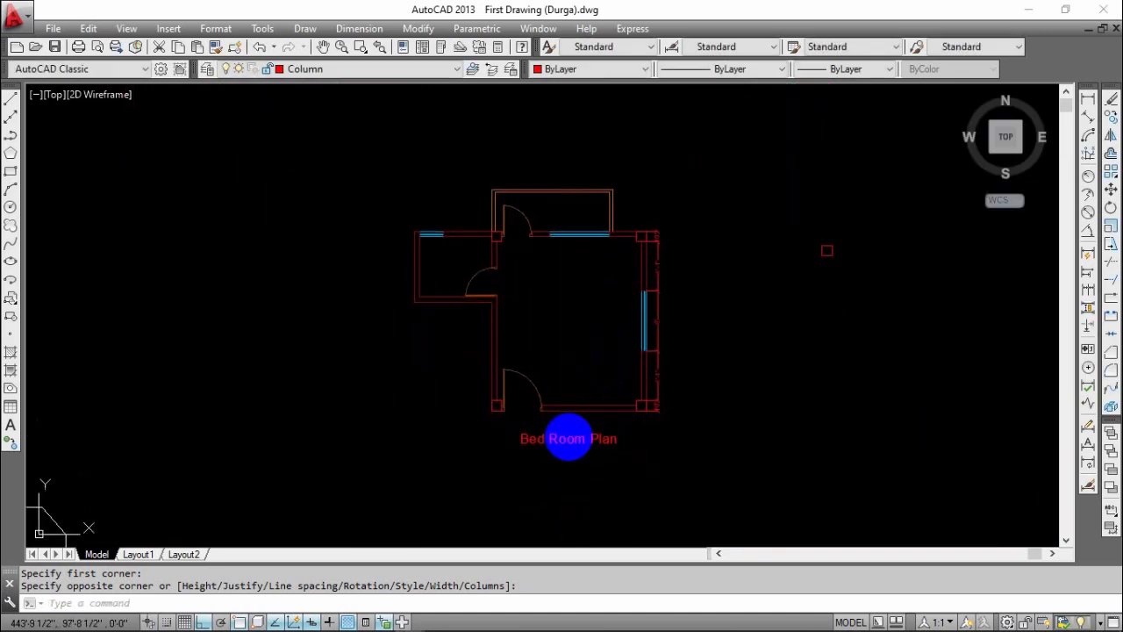
left_click(568, 439)
type("c")
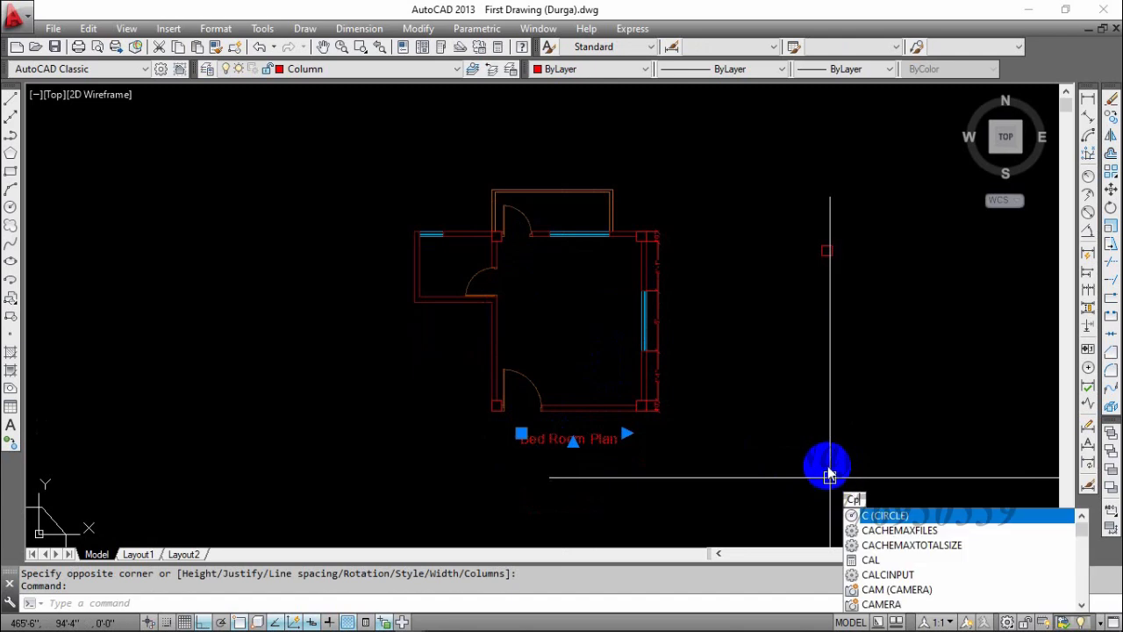
key("Return")
left_click(745, 453)
left_click(747, 359)
scroll(607, 328, "up", 3)
key("Escape")
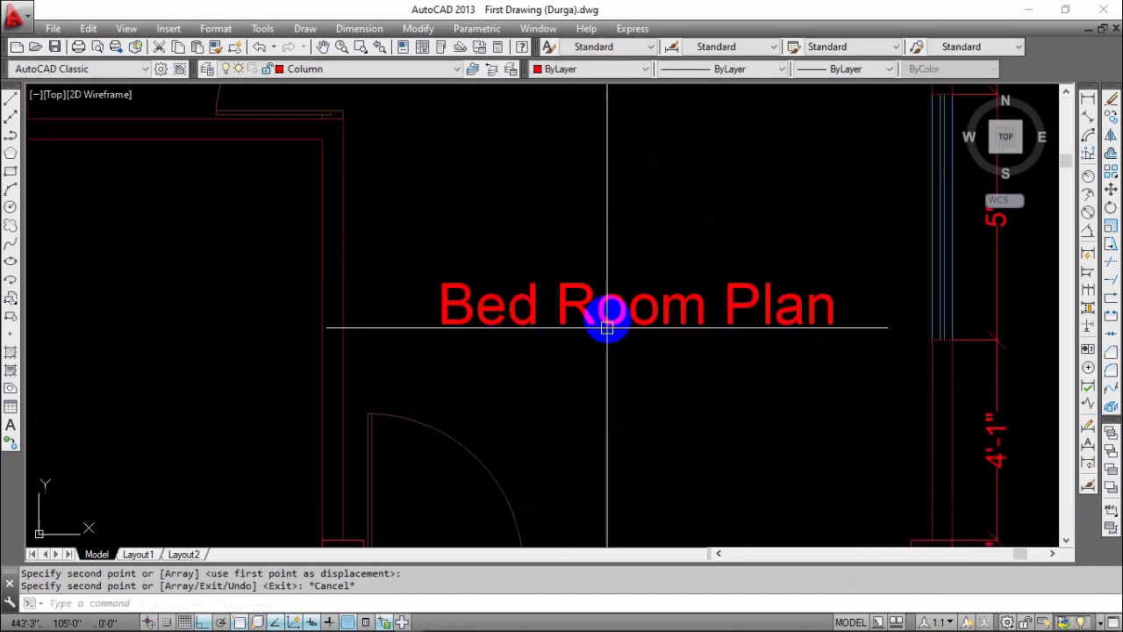
- Change the copied title text in the main room to "M.Bed" and narrow its text frame to fit
double_click(608, 307)
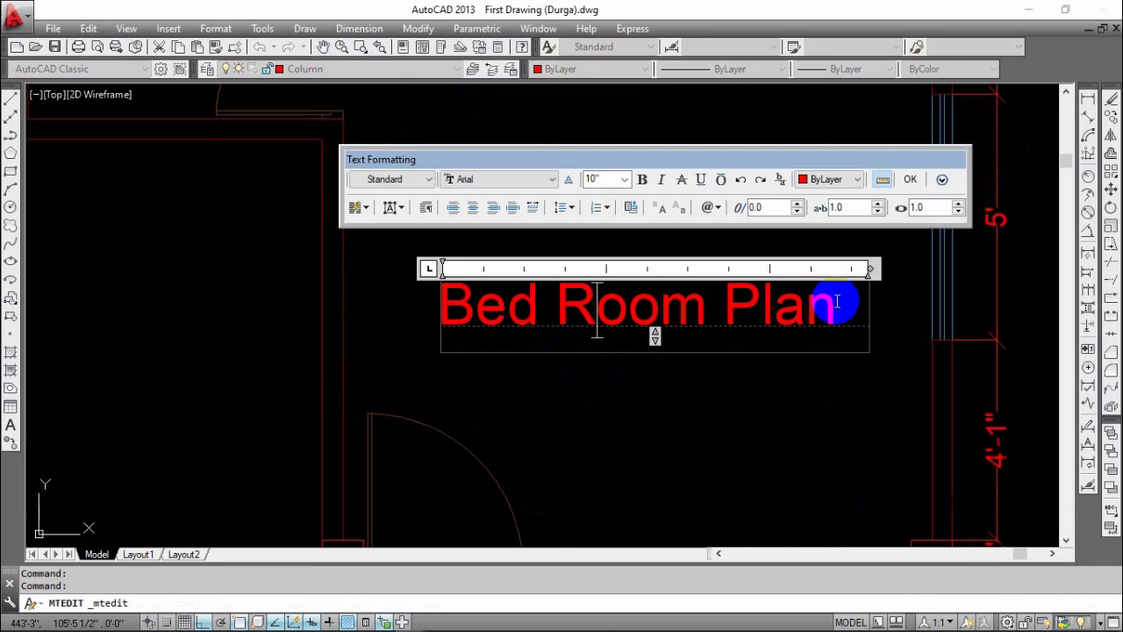
left_click_drag(836, 301, 575, 297)
key("Delete")
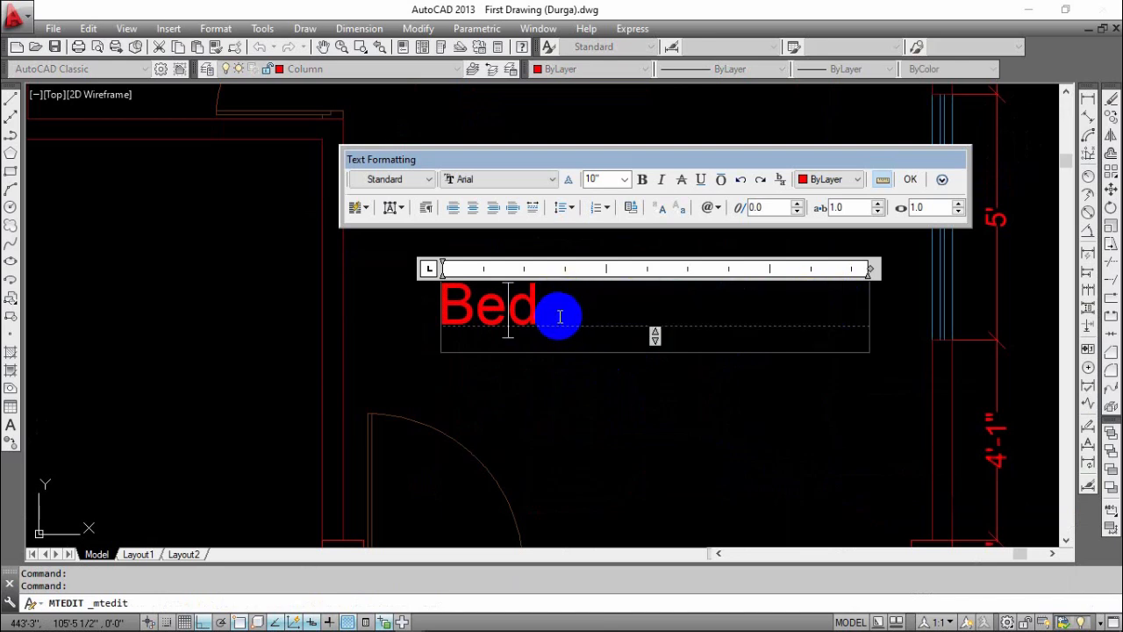
type("M.")
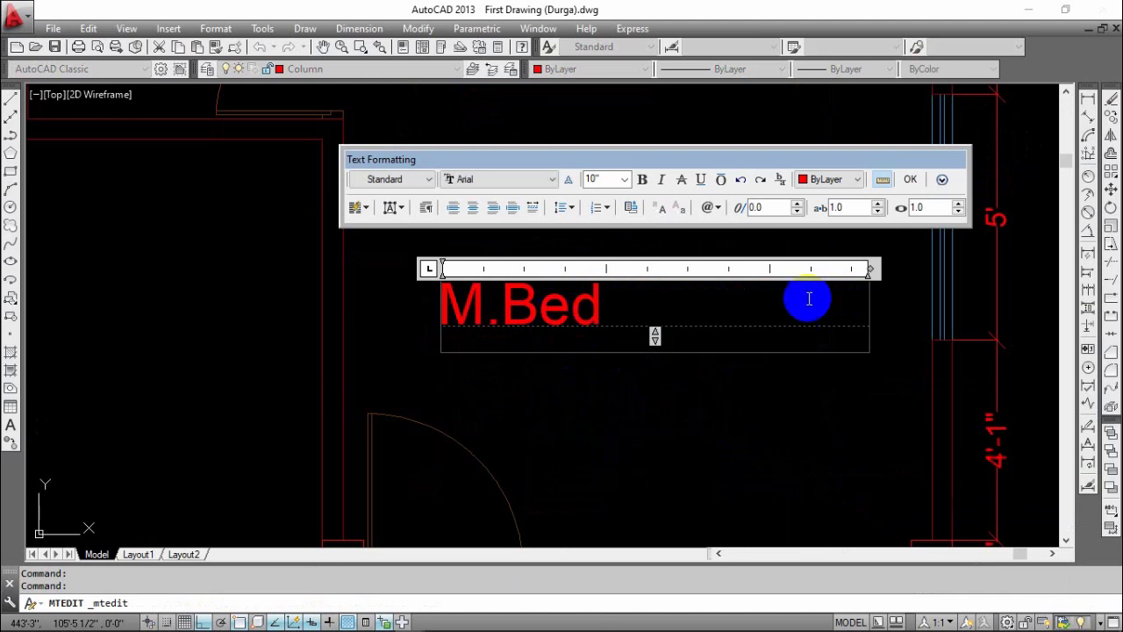
left_click_drag(867, 268, 636, 269)
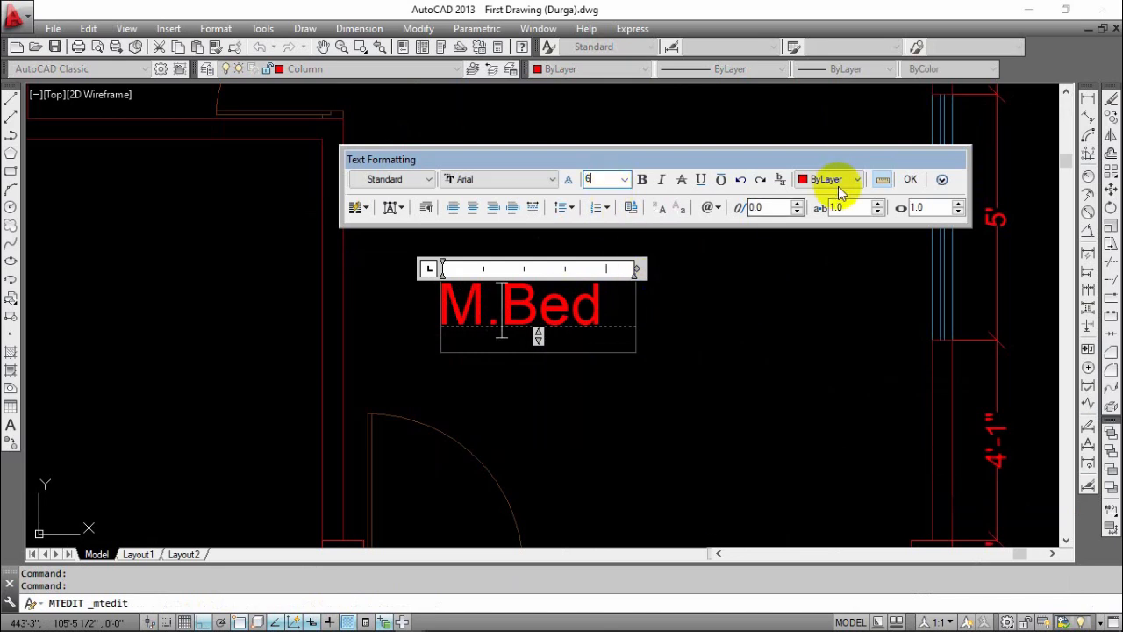
left_click(912, 182)
- Move the "M.Bed" label horizontally to the right, toward the middle of the main room
left_click(596, 307)
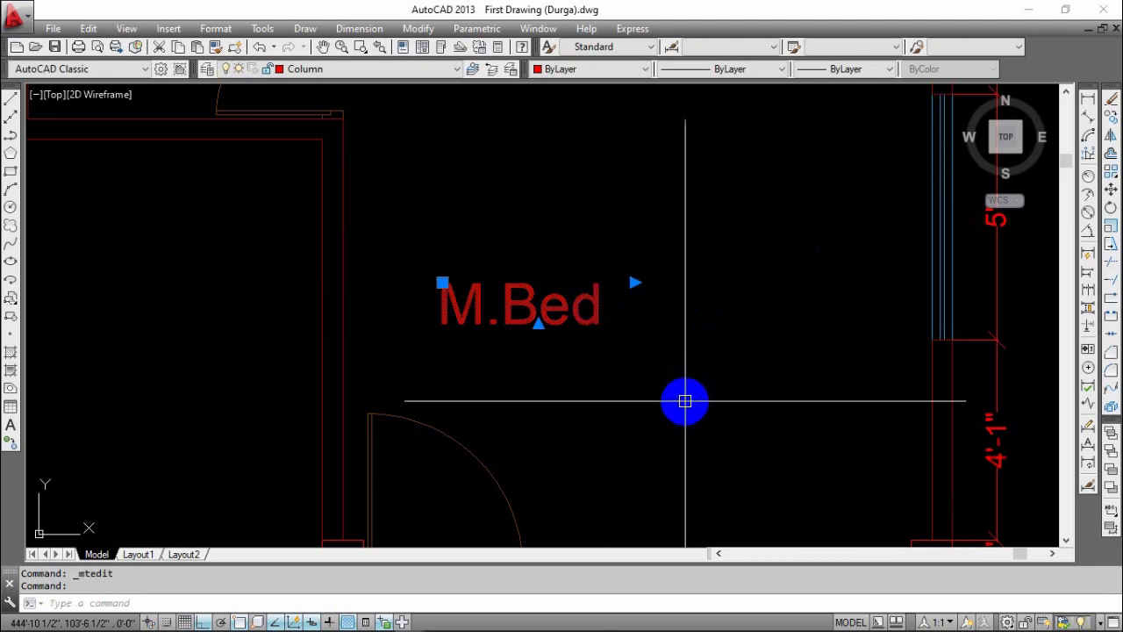
type("m")
key("Return")
left_click(555, 430)
left_click(698, 426)
- Copy the "M.Bed" label horizontally to the left, to the empty area directly below the small side room
scroll(711, 378, "down", 5)
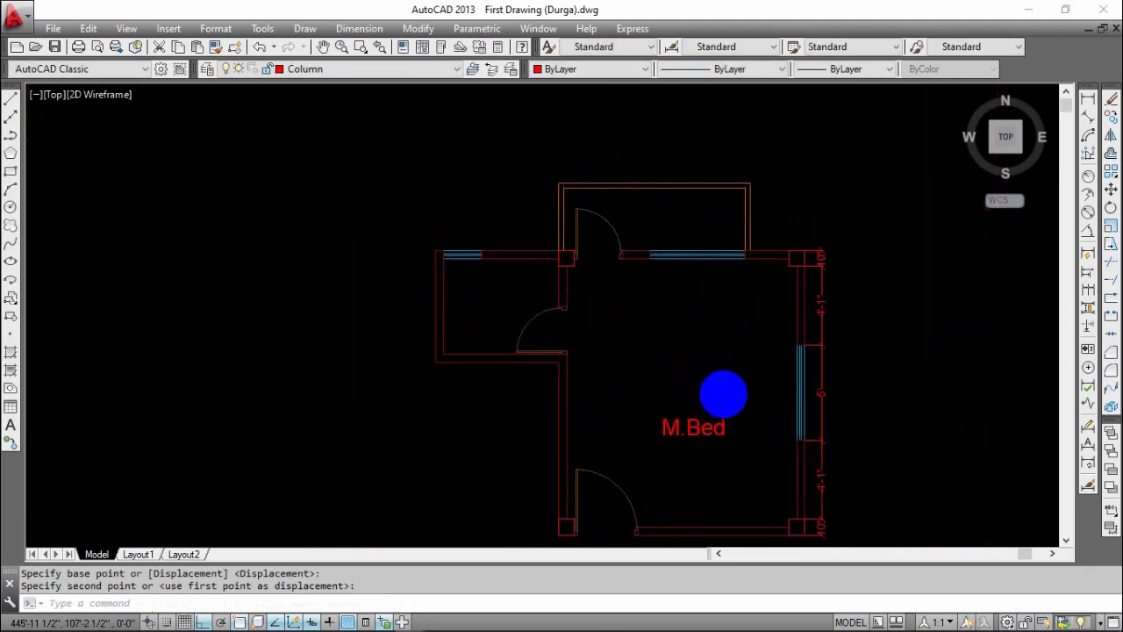
scroll(562, 395, "up", 4)
scroll(746, 395, "down", 2)
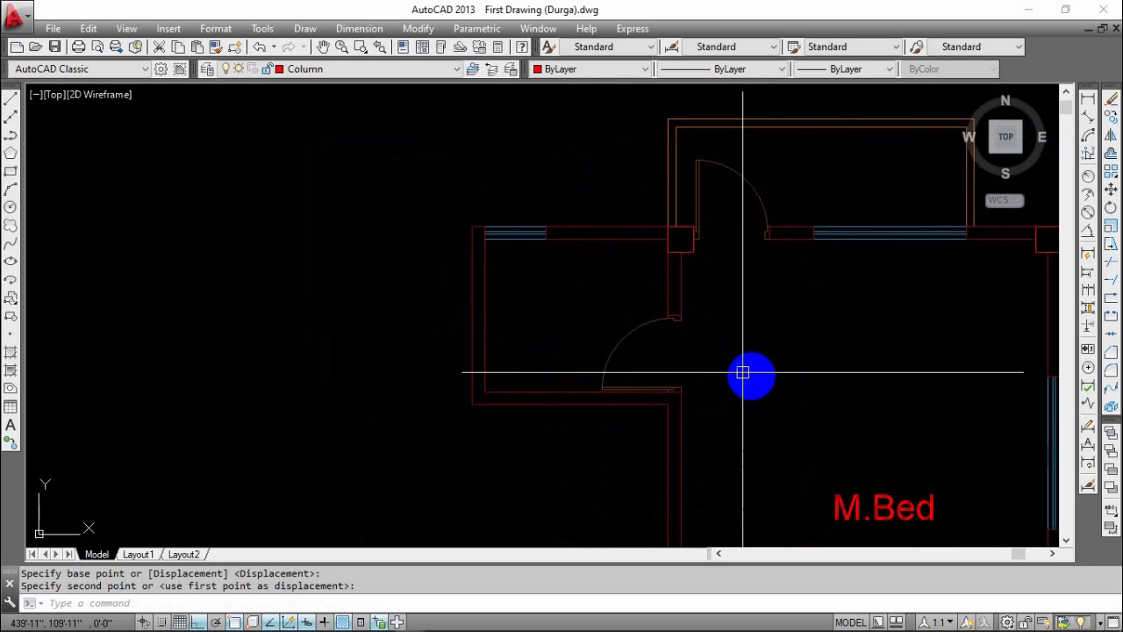
scroll(761, 383, "down", 3)
scroll(819, 423, "up", 3)
left_click(836, 457)
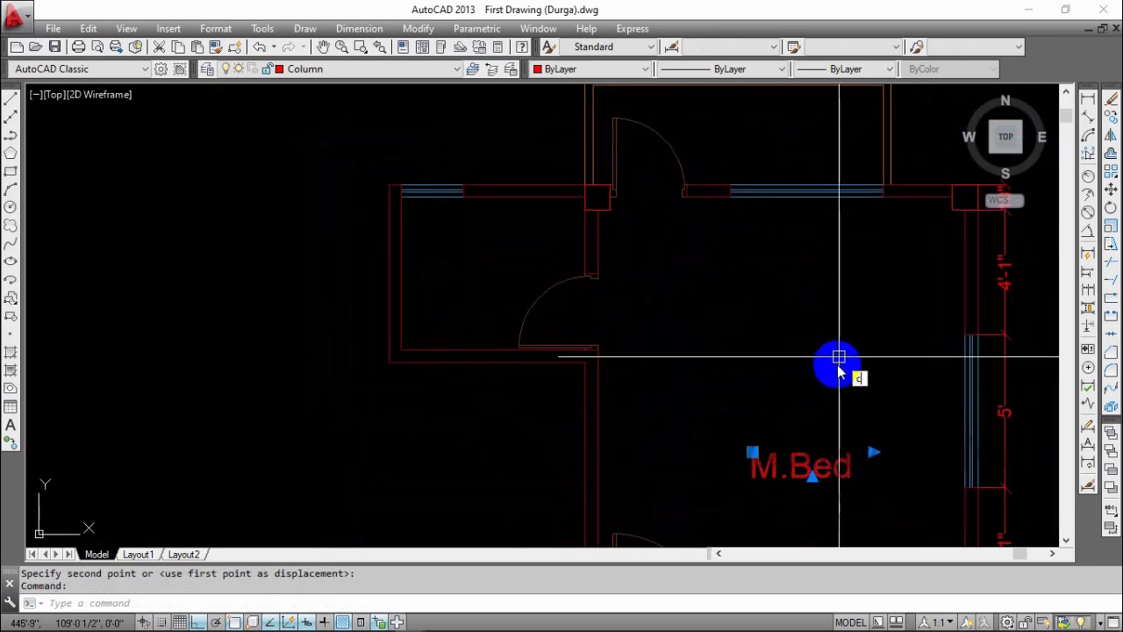
type("p")
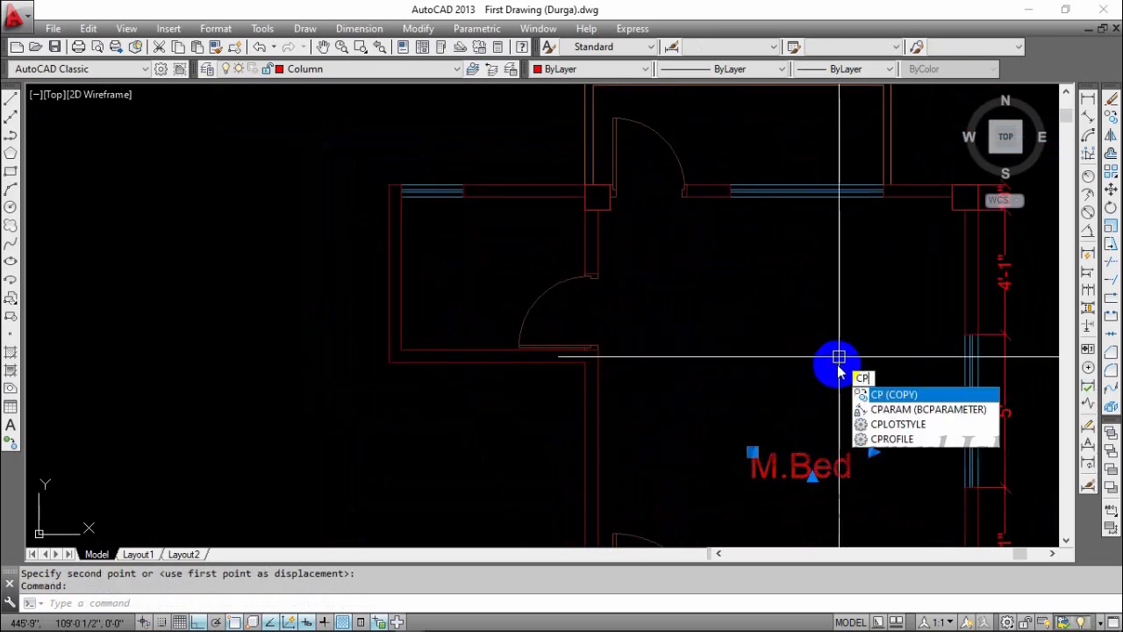
key("Return")
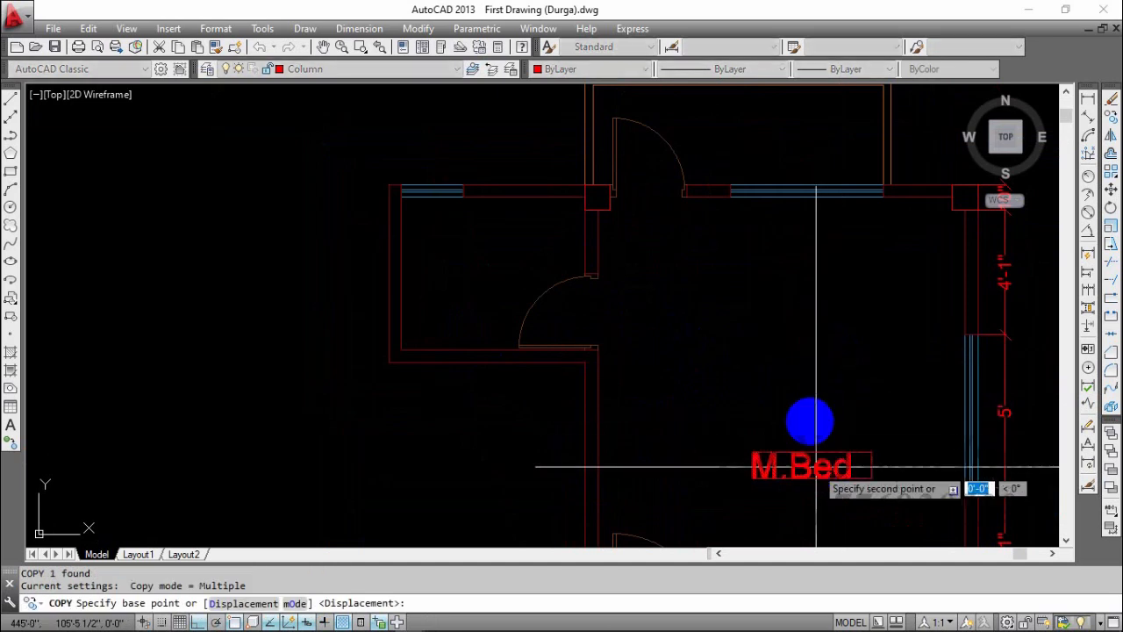
left_click(812, 425)
left_click(483, 269)
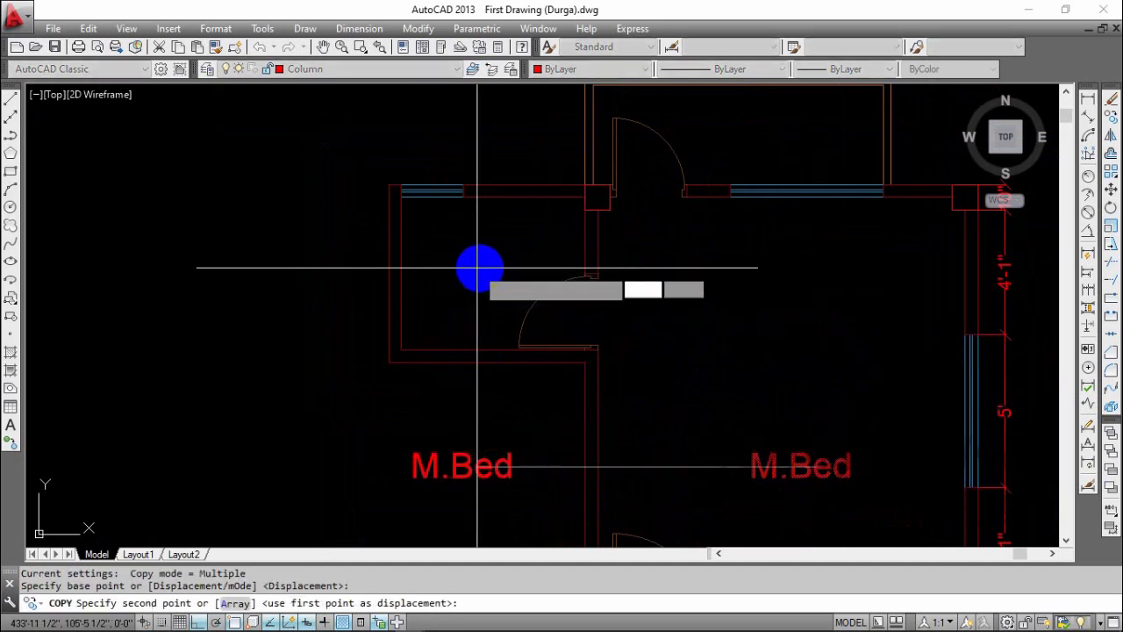
key("Escape")
- Move the copied "M.Bed" label straight up into the small side room
left_click(490, 460)
left_click(819, 410)
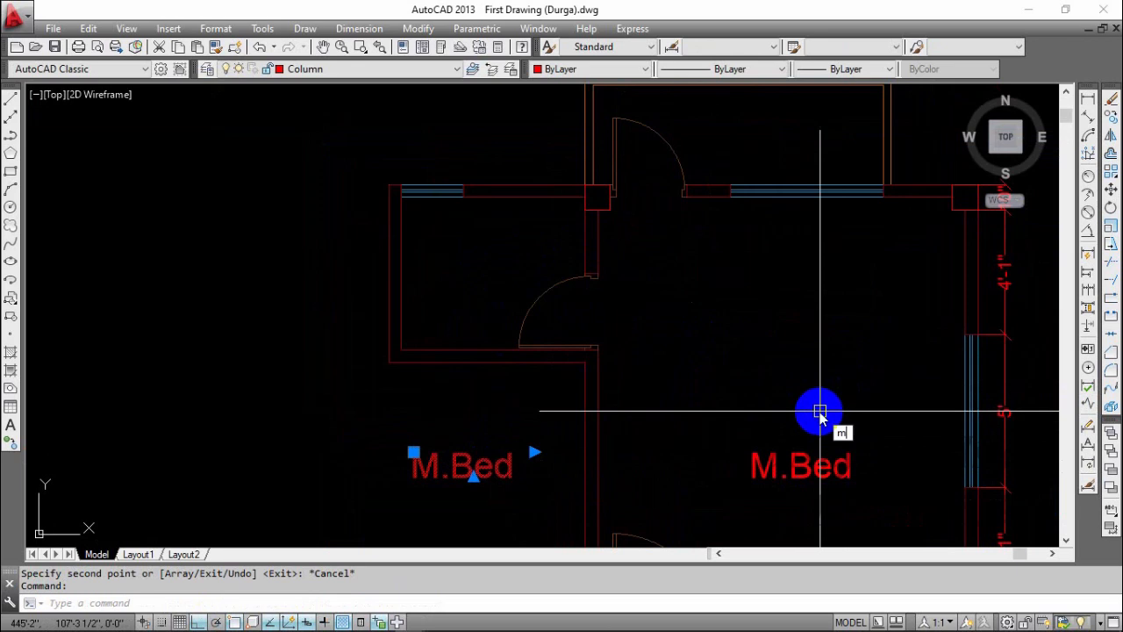
key("Return")
left_click(711, 432)
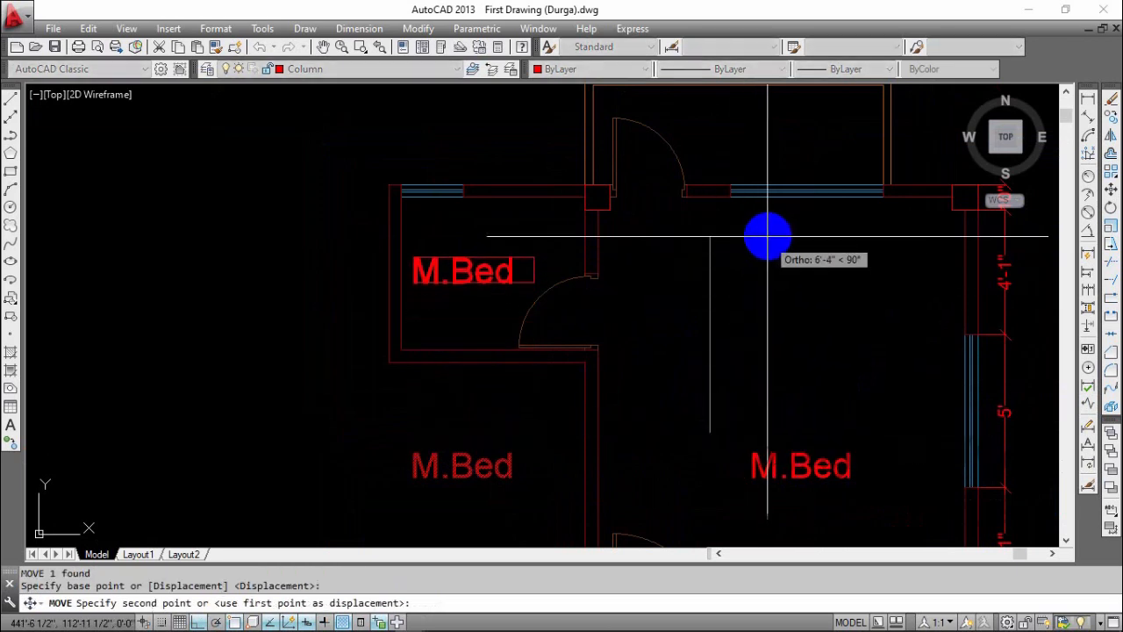
key("Escape")
- Change the label text in the small side room to "Toilet"
double_click(472, 266)
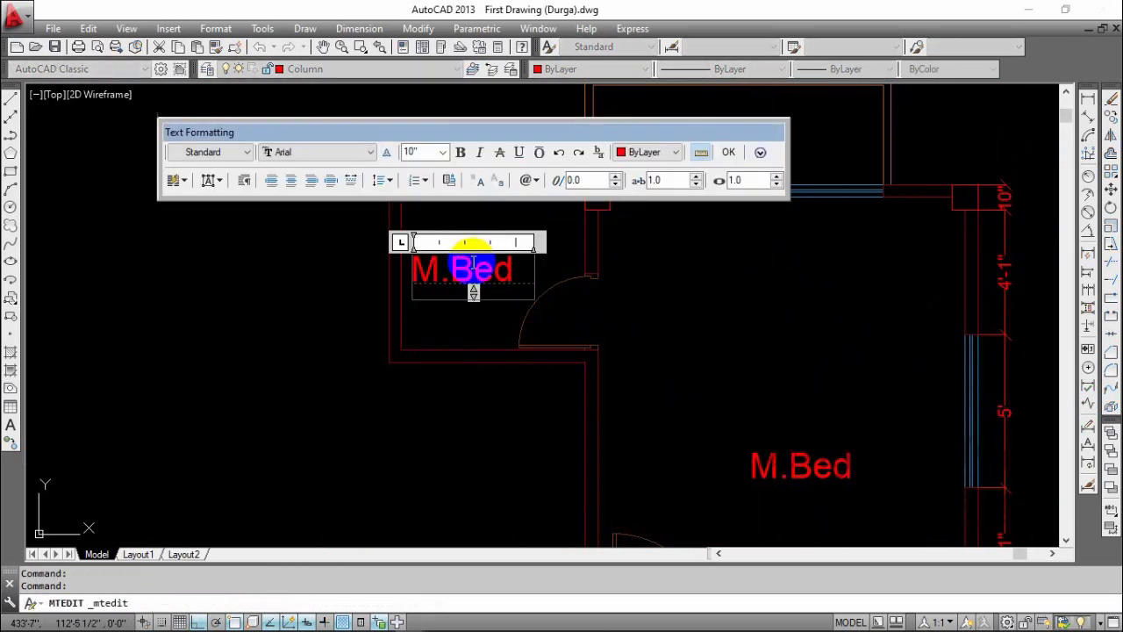
triple_click(474, 267)
type("Toilet")
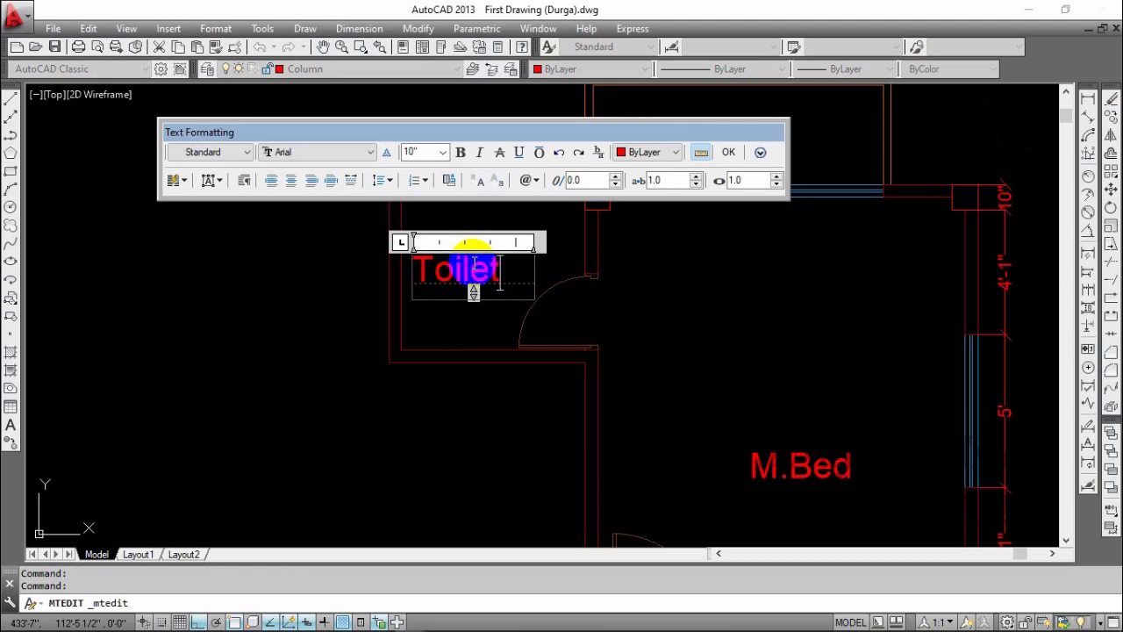
left_click(643, 326)
- Copy the "Toilet" label horizontally into the upper part of the main room
middle_click_drag(693, 303, 635, 394)
left_click(411, 349)
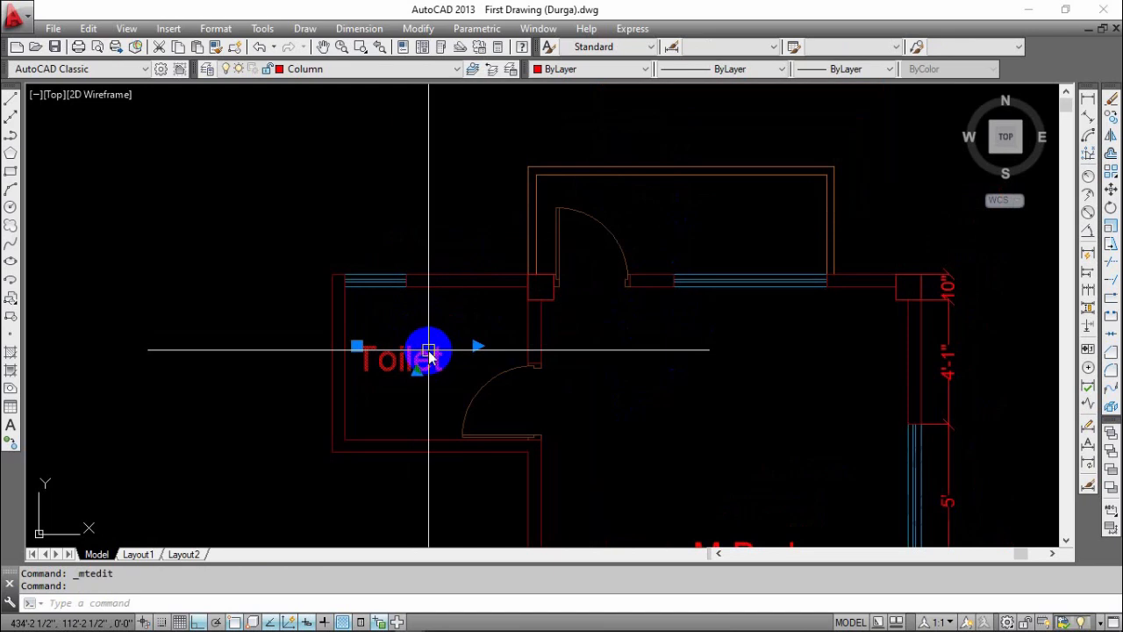
type("co")
key("Return")
left_click(419, 354)
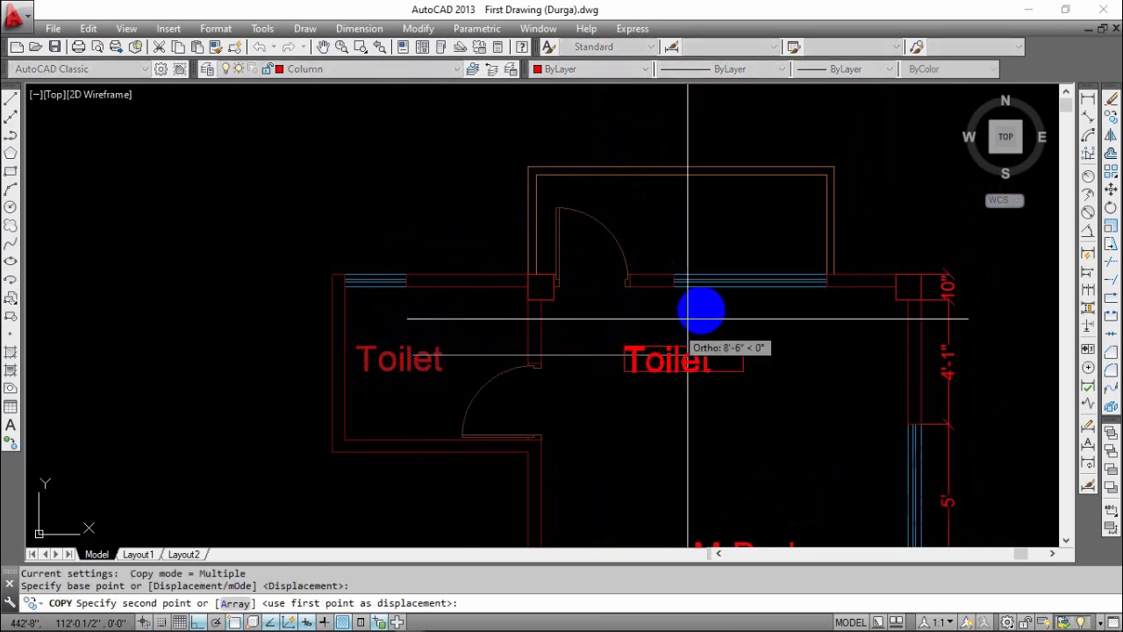
left_click(687, 320)
key("Escape")
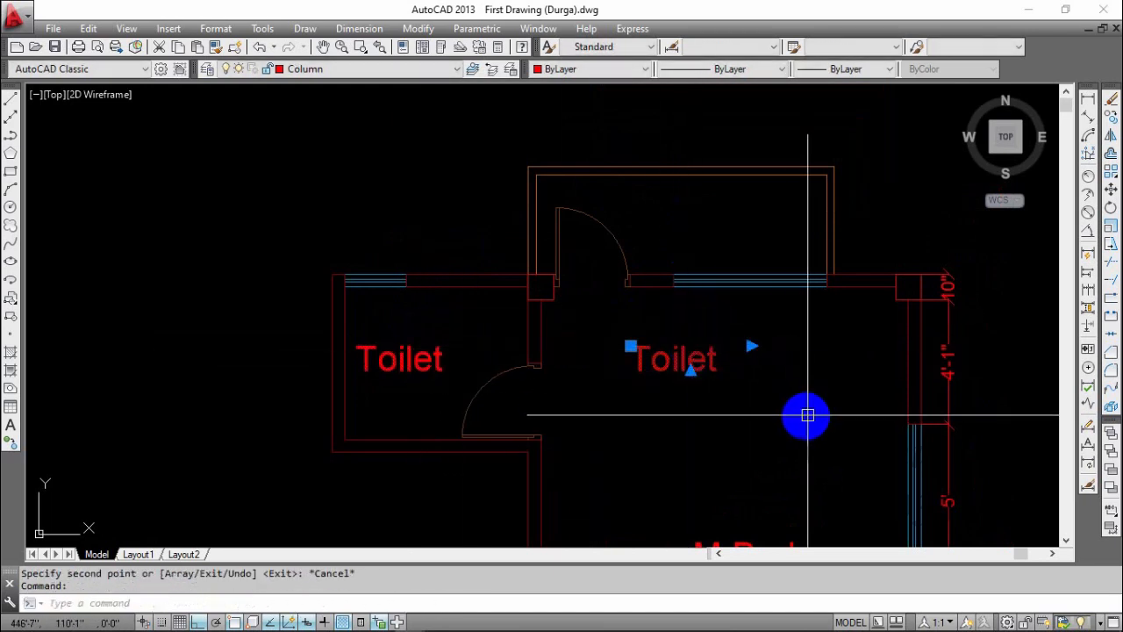
- Copy the main room's "Toilet" label straight up into the veranda above the top wall
type("cp")
key("Return")
left_click(805, 415)
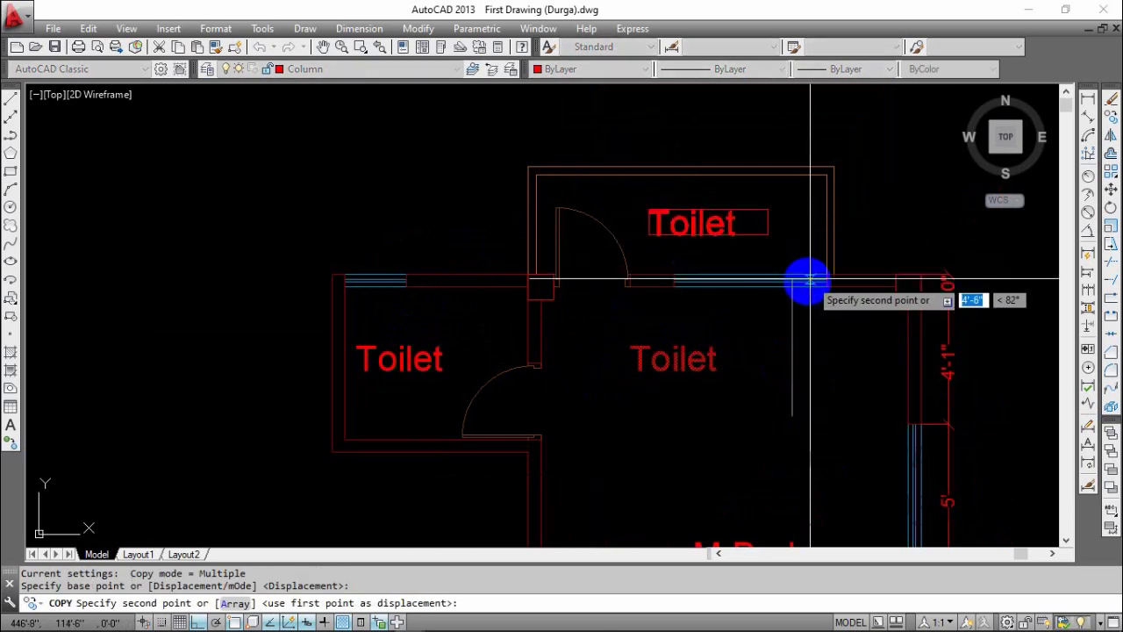
left_click(794, 288)
key("Escape")
- Change the copied label in the veranda to "Ver"
middle_click_drag(722, 311, 722, 381)
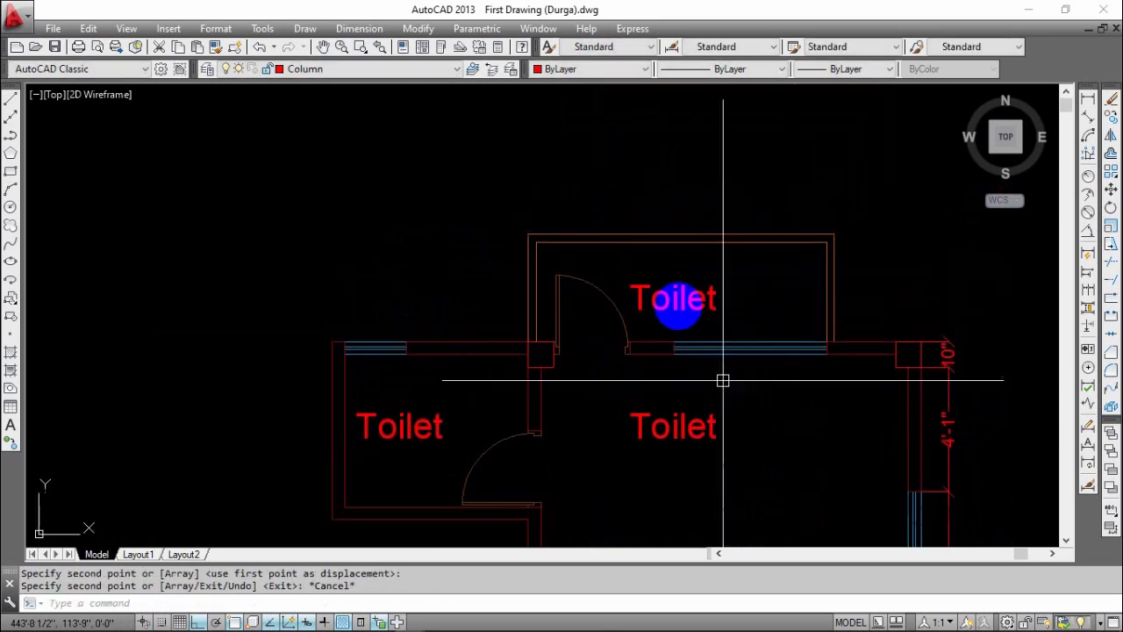
scroll(677, 307, "up", 5)
double_click(691, 297)
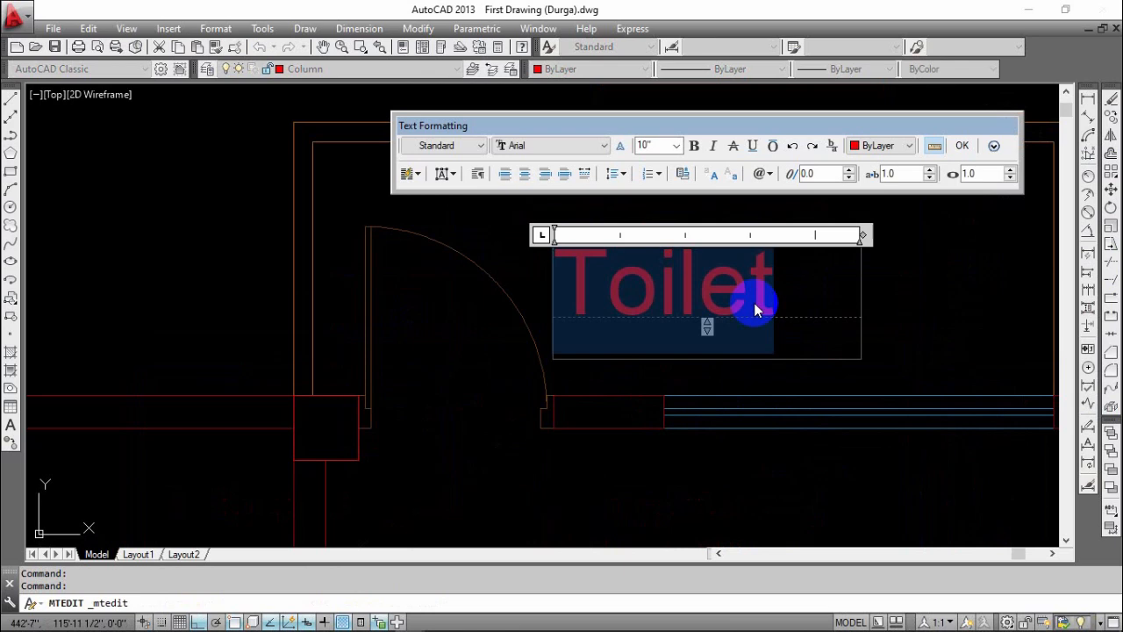
type("Ver")
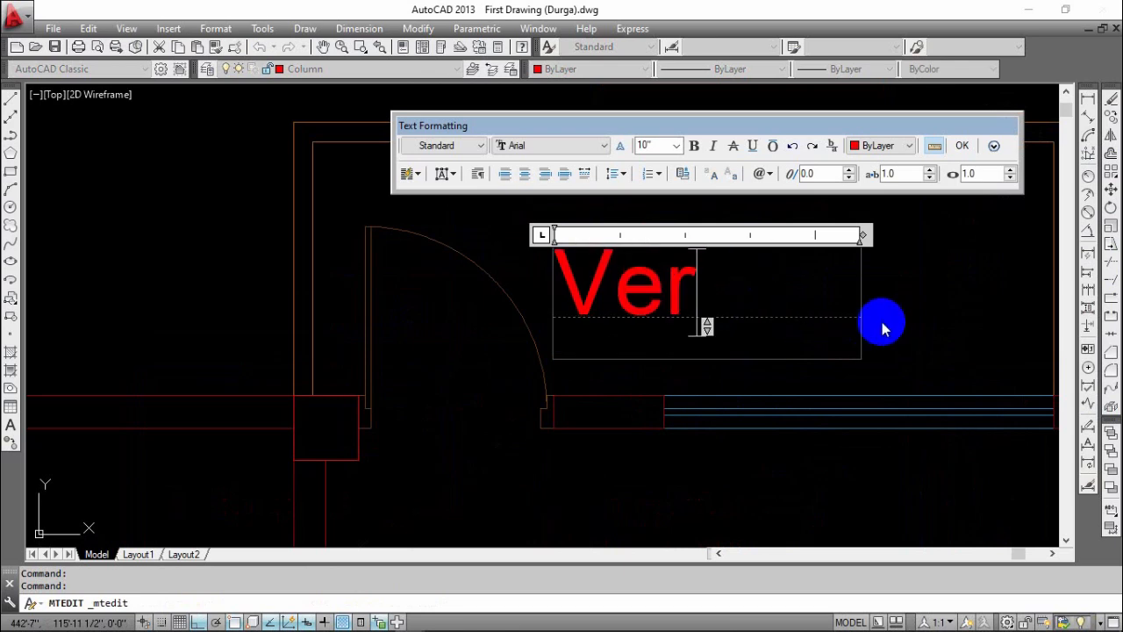
left_click(882, 326)
- Erase the leftover "Toilet" label from the main room
scroll(845, 330, "down", 3)
left_click(677, 357)
left_click(545, 425)
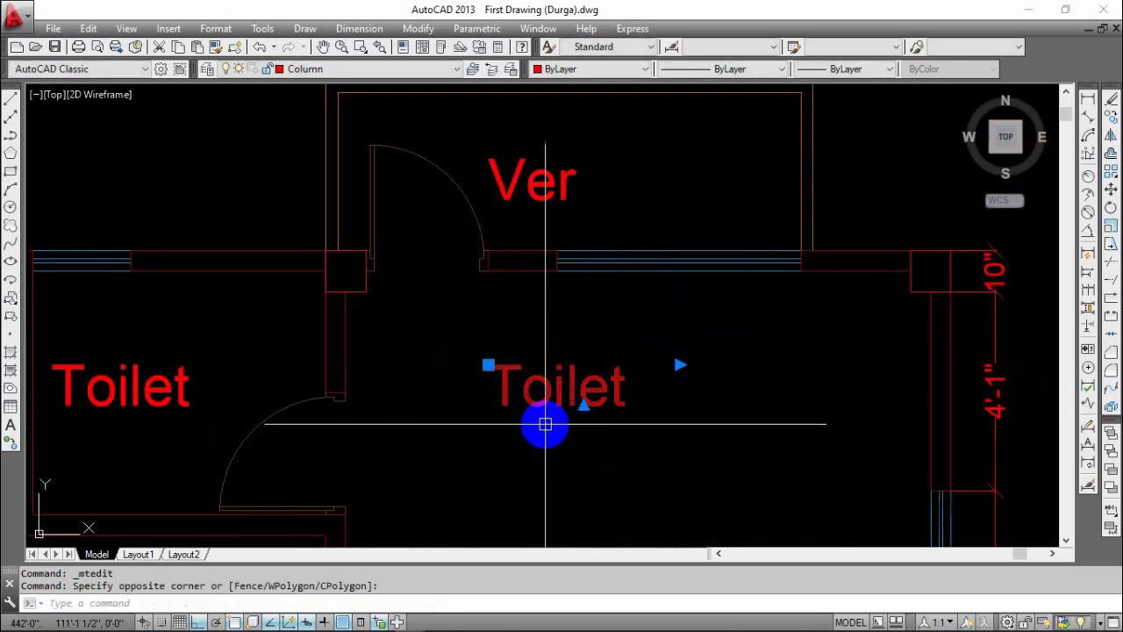
key("e")
key("Return")
- Review the placement of the room labels and plan title across the whole floor plan
scroll(567, 351, "down", 4)
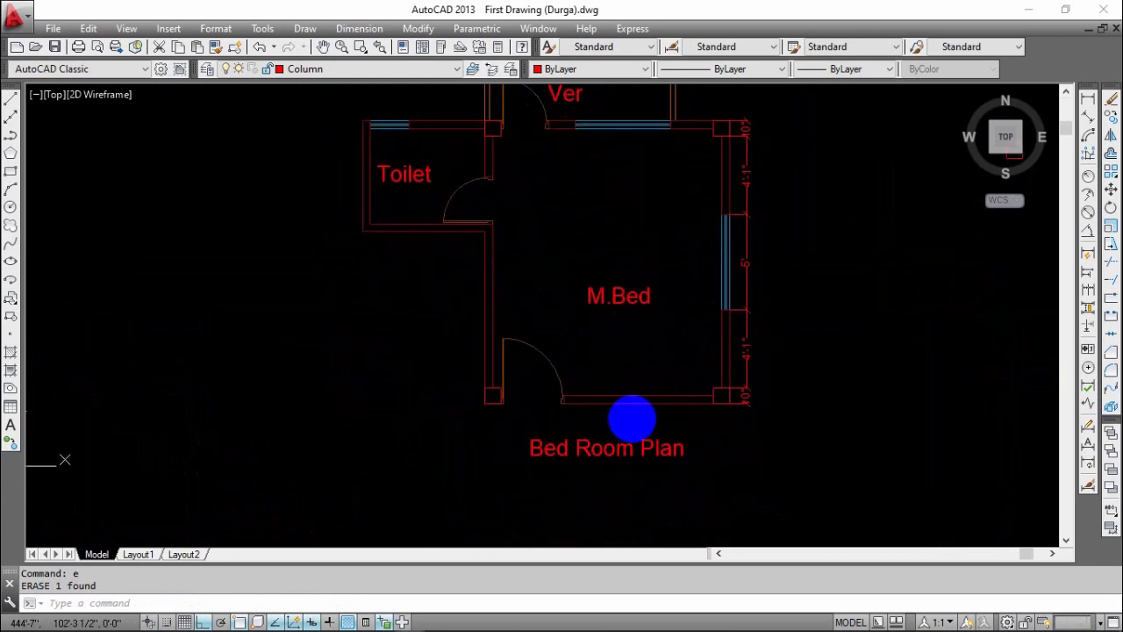
middle_click_drag(632, 419, 648, 450)
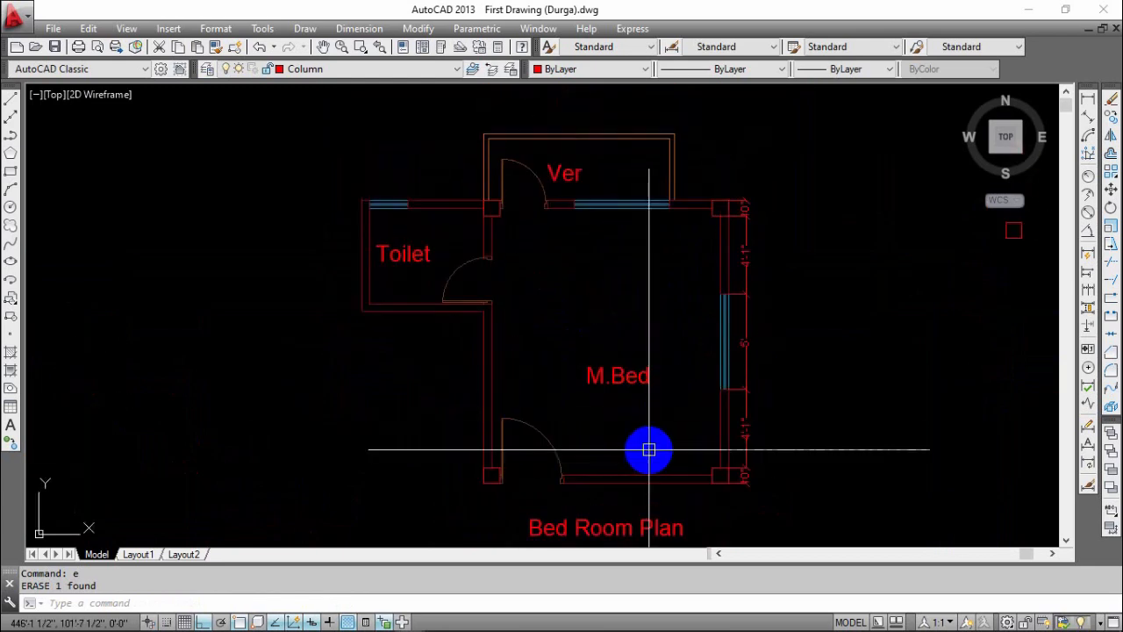
left_click(813, 183)
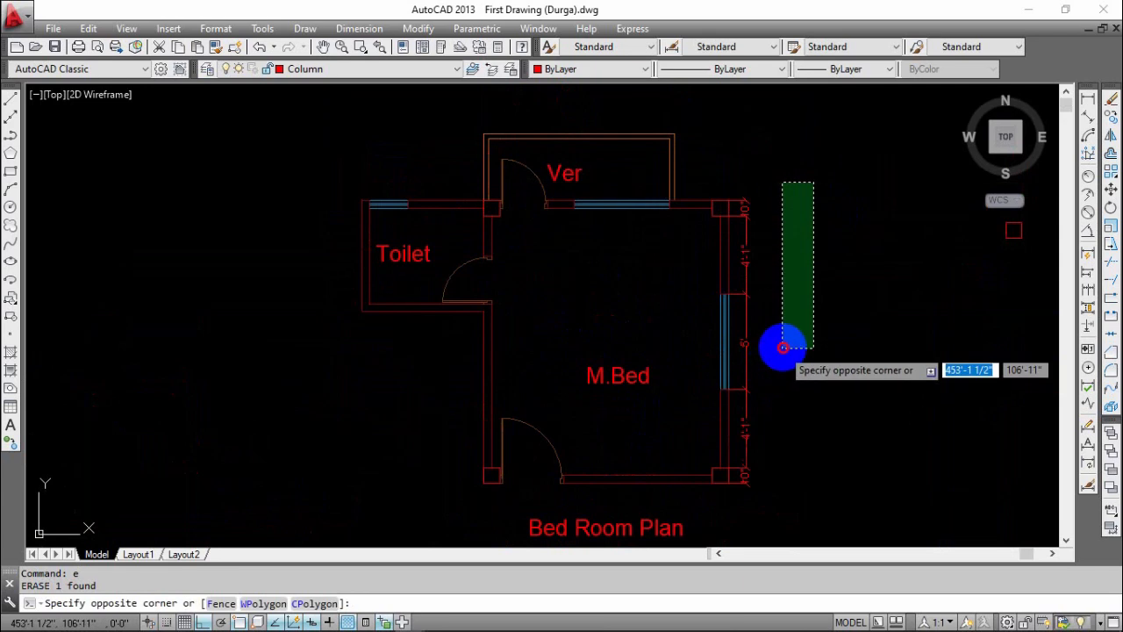
left_click(782, 347)
middle_click_drag(772, 459, 797, 409)
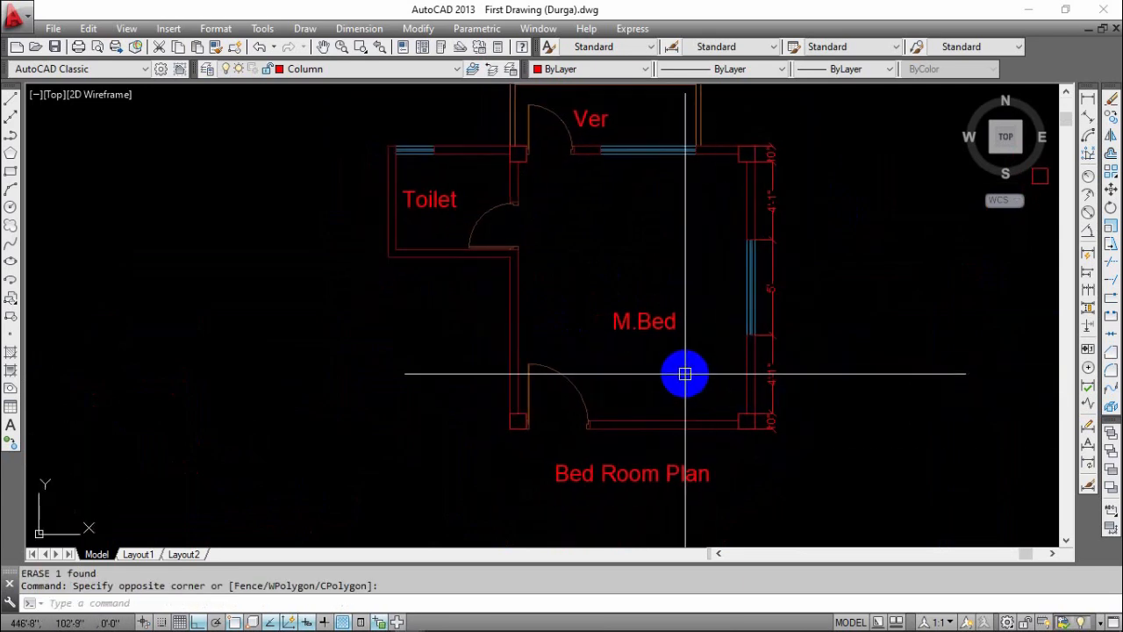
middle_click_drag(685, 374, 677, 384)
scroll(634, 336, "up", 2)
scroll(633, 328, "down", 4)
middle_click_drag(632, 324, 626, 393)
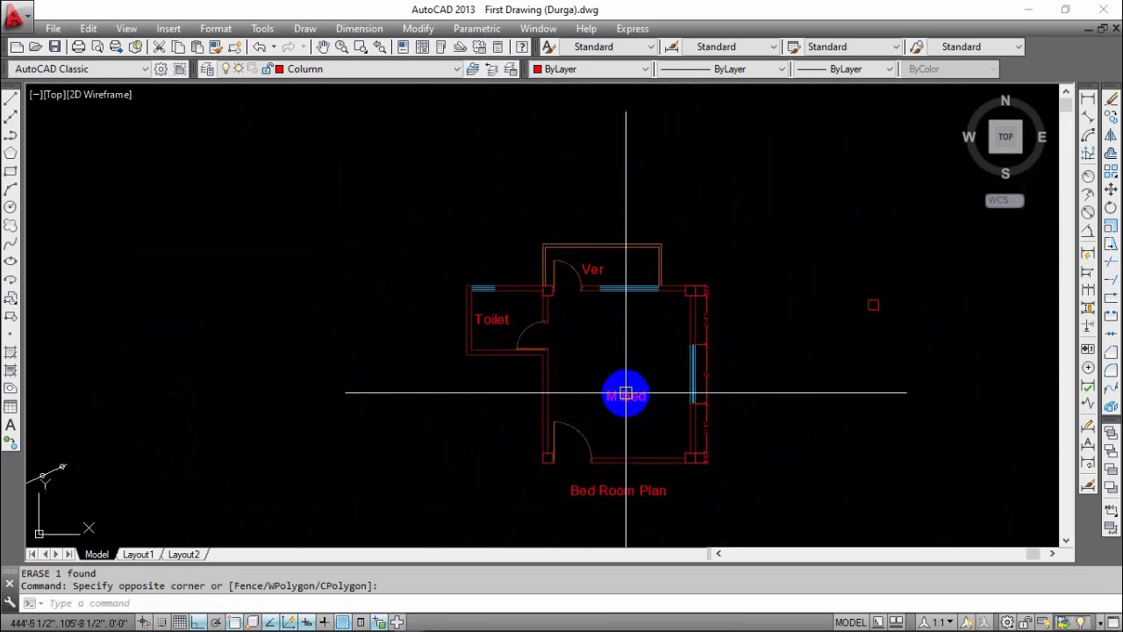
- Move the "M.Bed" label slightly straight up within the bedroom
left_click(625, 393)
scroll(634, 368, "up", 4)
type("m")
key("Return")
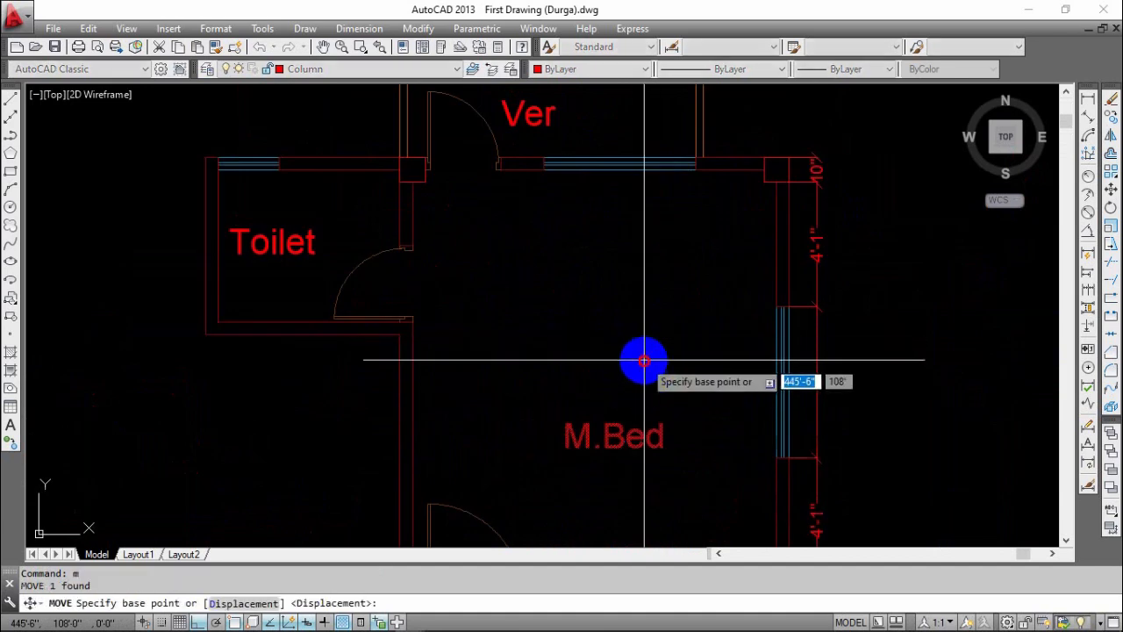
left_click(646, 359)
middle_click_drag(581, 326, 583, 408)
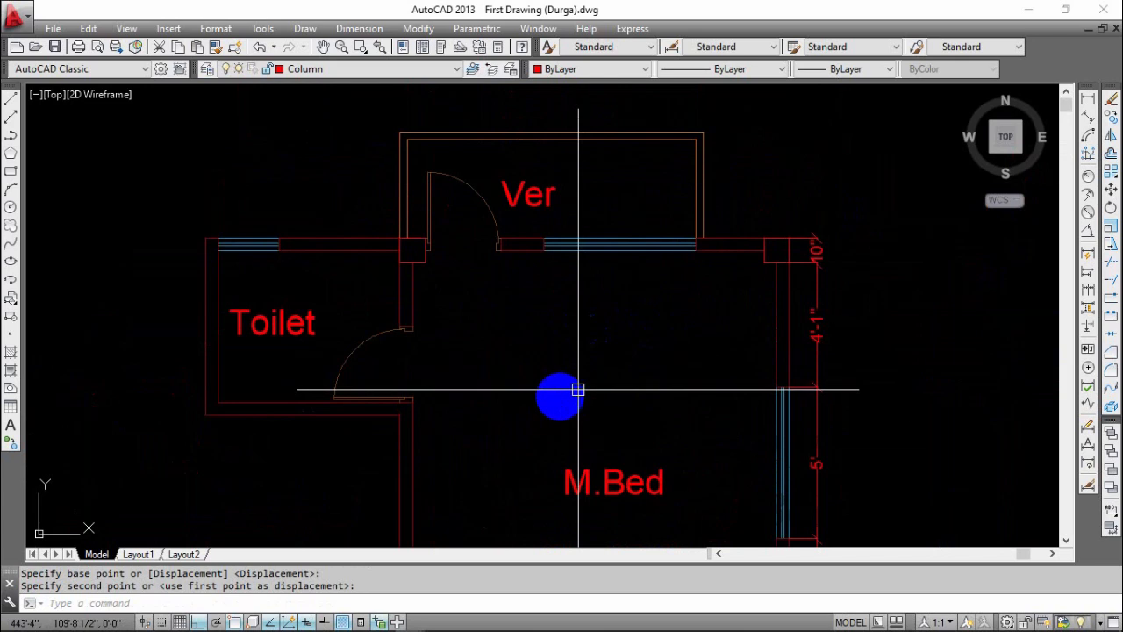
mouse_move(578, 390)
middle_mouse_down()
mouse_move(585, 414)
mouse_move(665, 396)
mouse_move(666, 300)
middle_mouse_up()
middle_click_drag(653, 355, 653, 376)
middle_click_drag(560, 388, 563, 347)
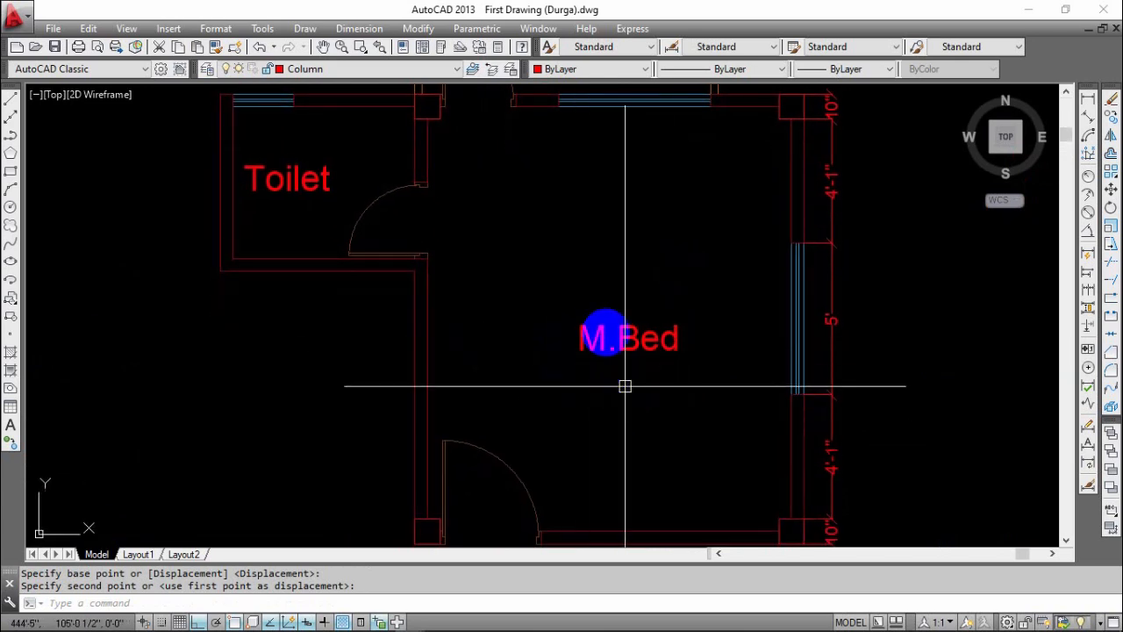
scroll(606, 333, "up", 2)
scroll(607, 351, "down", 2)
middle_click_drag(605, 386, 574, 374)
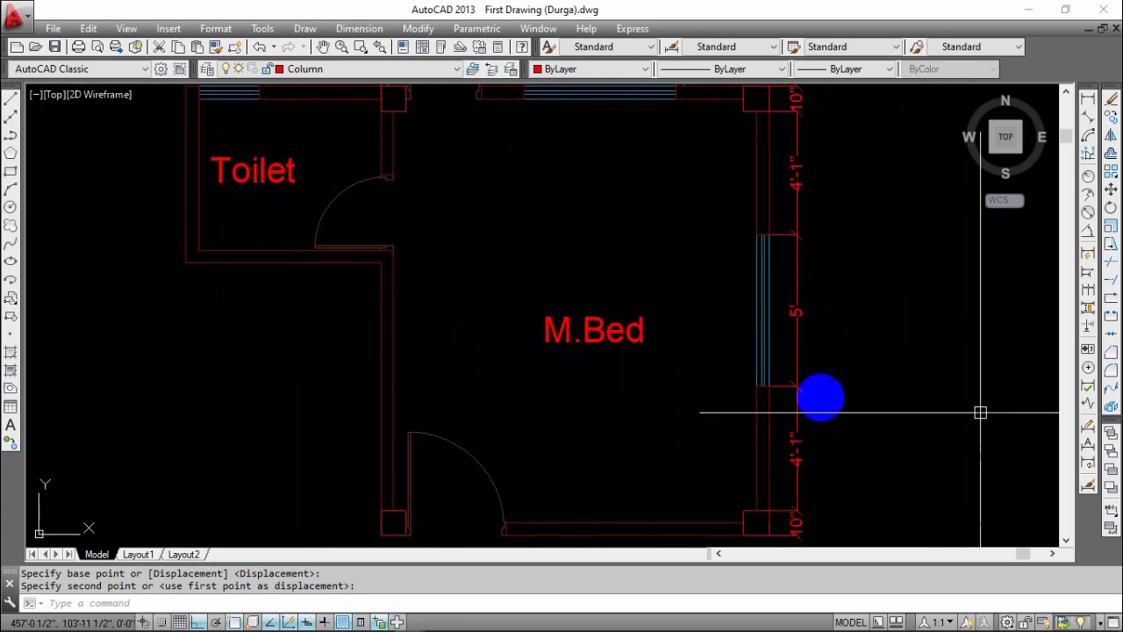
mouse_move(732, 371)
middle_mouse_down()
mouse_move(741, 394)
mouse_move(723, 365)
middle_mouse_up()
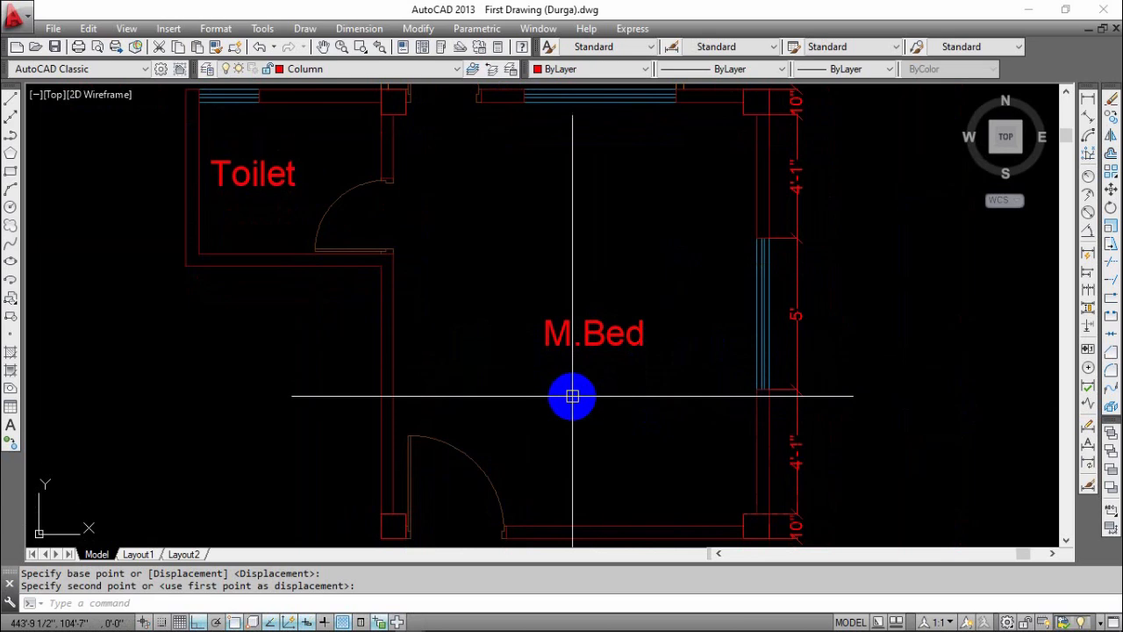
middle_click_drag(620, 390, 621, 400)
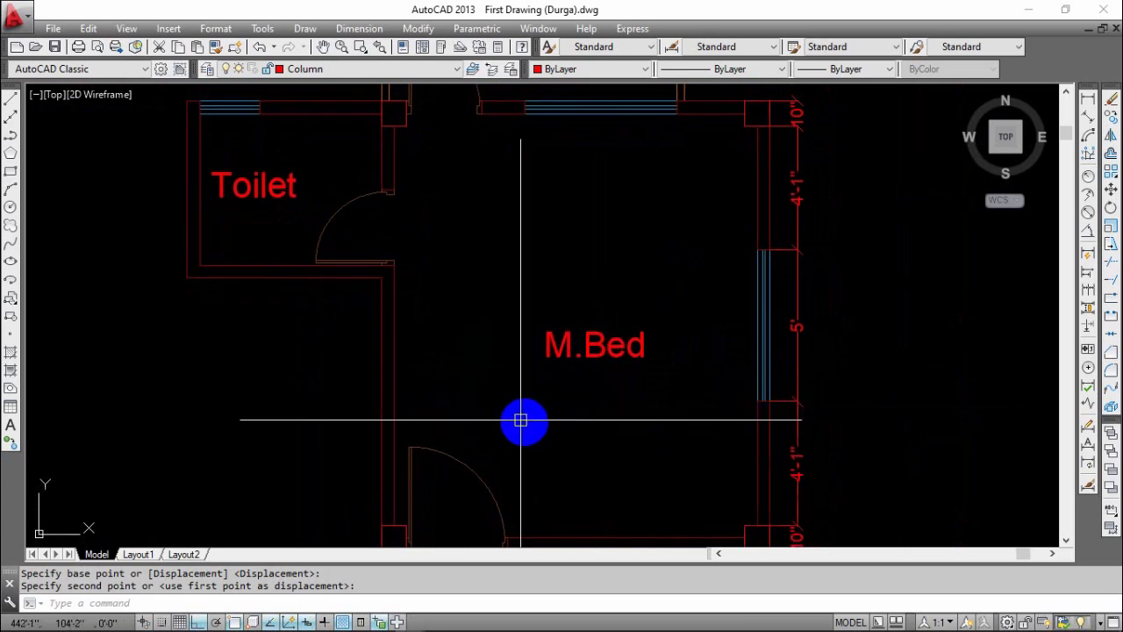
middle_click_drag(614, 462, 672, 381)
key("Escape")
key("Escape")
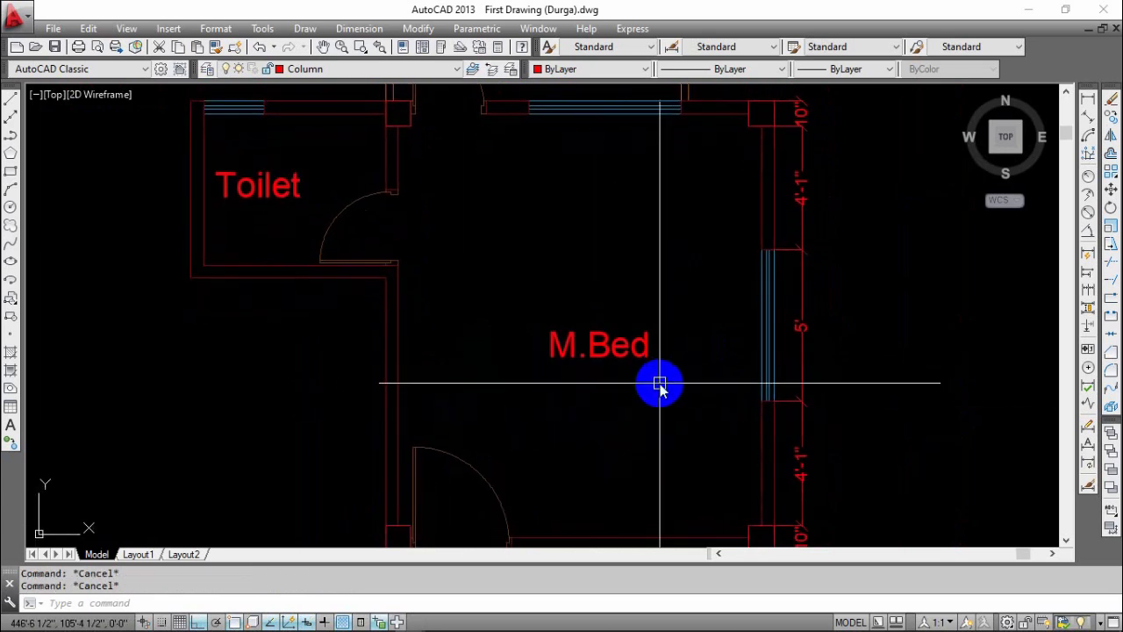
- Add a horizontal linear dimension across the bedroom's inside width, just below the "M.Bed" label
type("dimlinear")
key("Return")
left_click(398, 405)
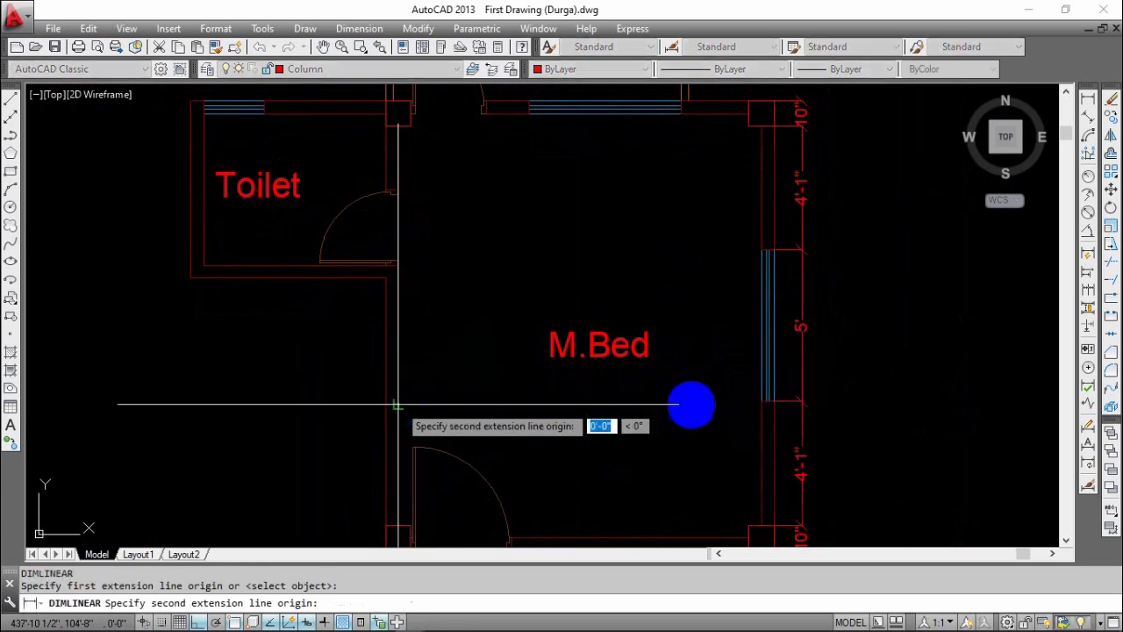
left_click(762, 406)
left_click(750, 409)
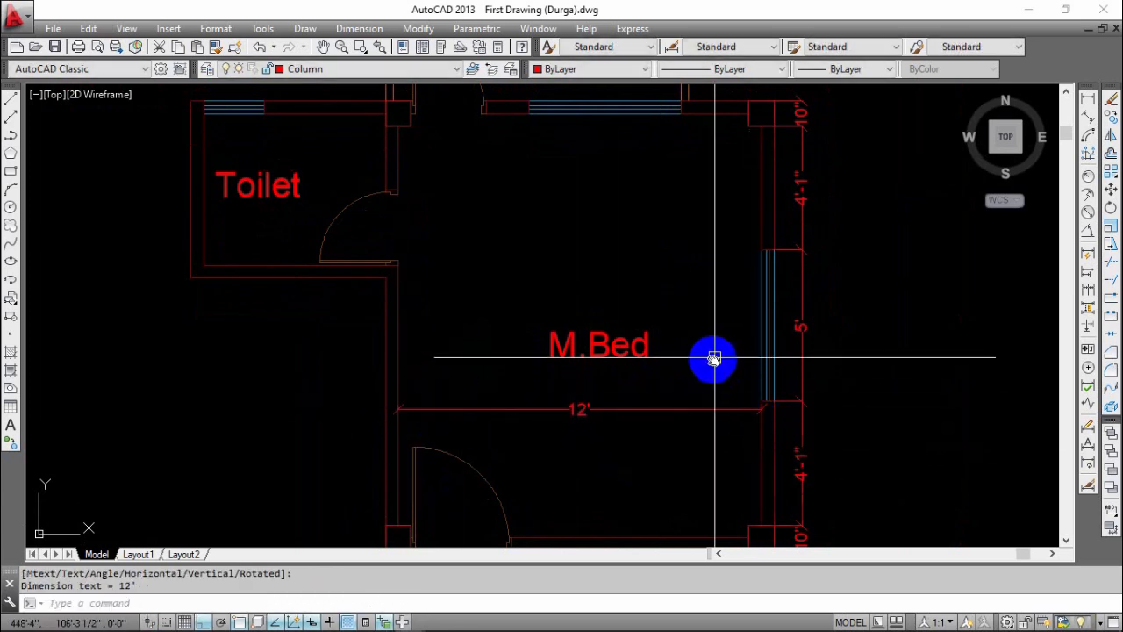
- Add a vertical linear dimension of the bedroom's inside length, between the bottom and top walls near the right wall
key("Return")
middle_click_drag(714, 357, 661, 191)
left_click(710, 179)
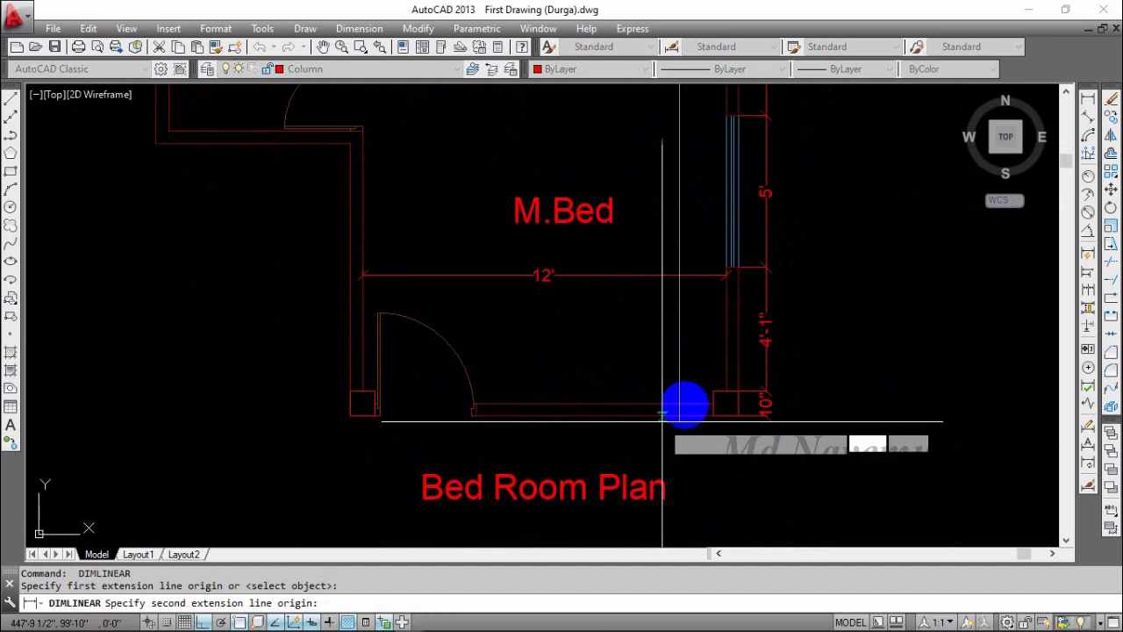
left_click(680, 404)
middle_click_drag(673, 351, 690, 484)
left_click(679, 418)
key("Return")
left_click(686, 463)
middle_click_drag(694, 97, 677, 280)
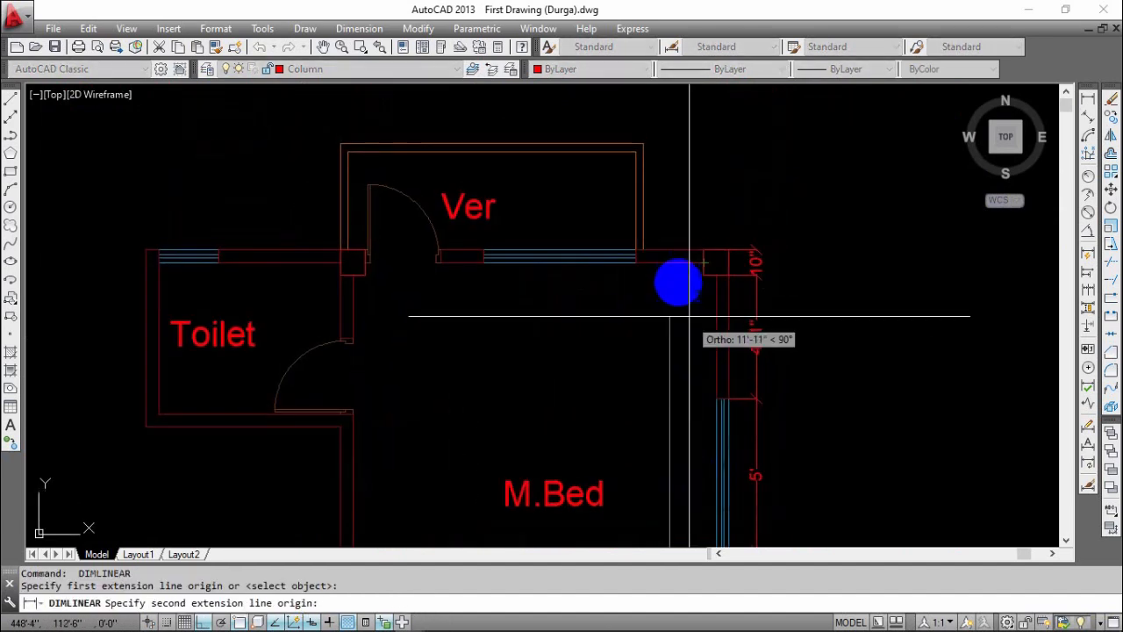
left_click(670, 263)
left_click(655, 284)
- Add a horizontal linear dimension across the veranda's inside width, above the "Ver" label
middle_click_drag(676, 359, 730, 451)
scroll(682, 326, "down", 2)
key("Return")
scroll(664, 343, "up", 4)
left_click(349, 282)
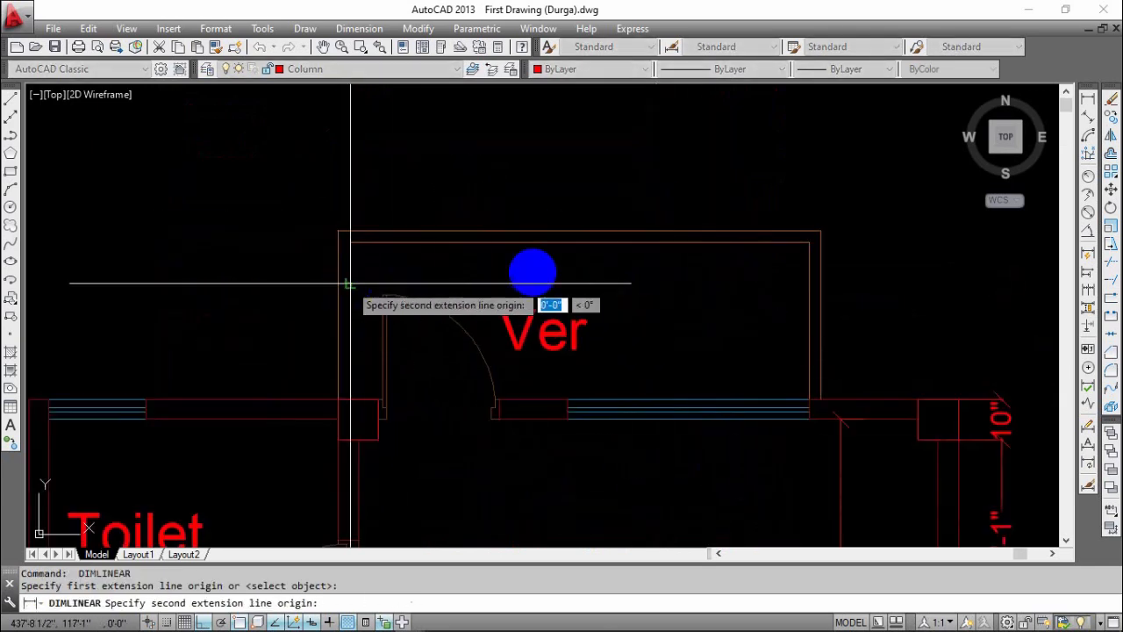
left_click(808, 282)
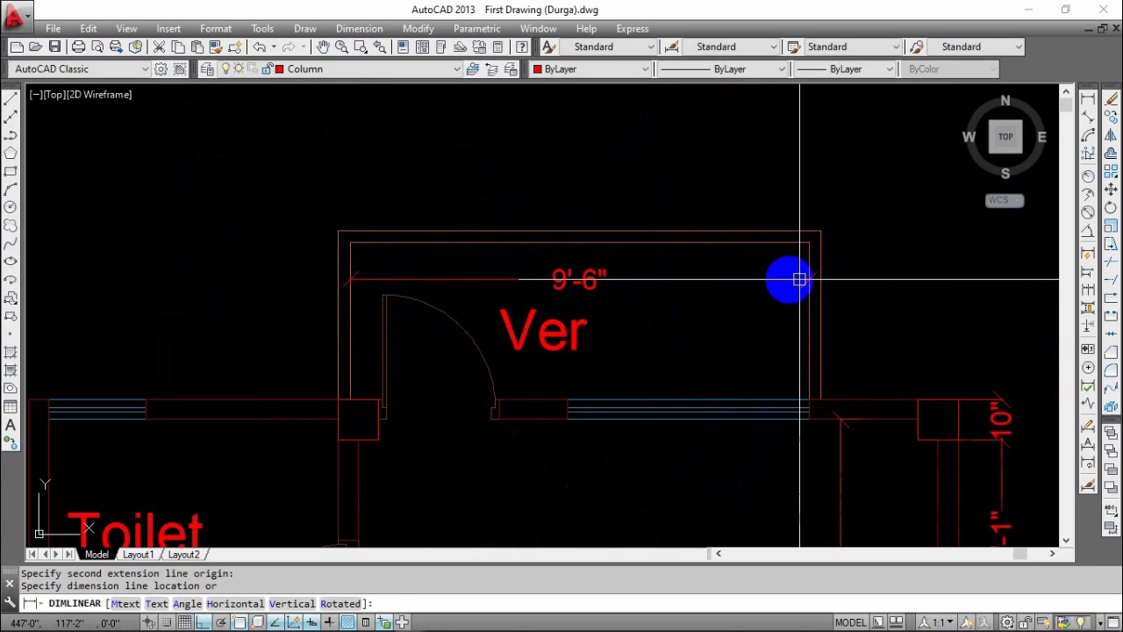
left_click(790, 279)
- Add a vertical linear dimension of the veranda's inside depth, to the right of the "Ver" label
key("Return")
left_click(732, 244)
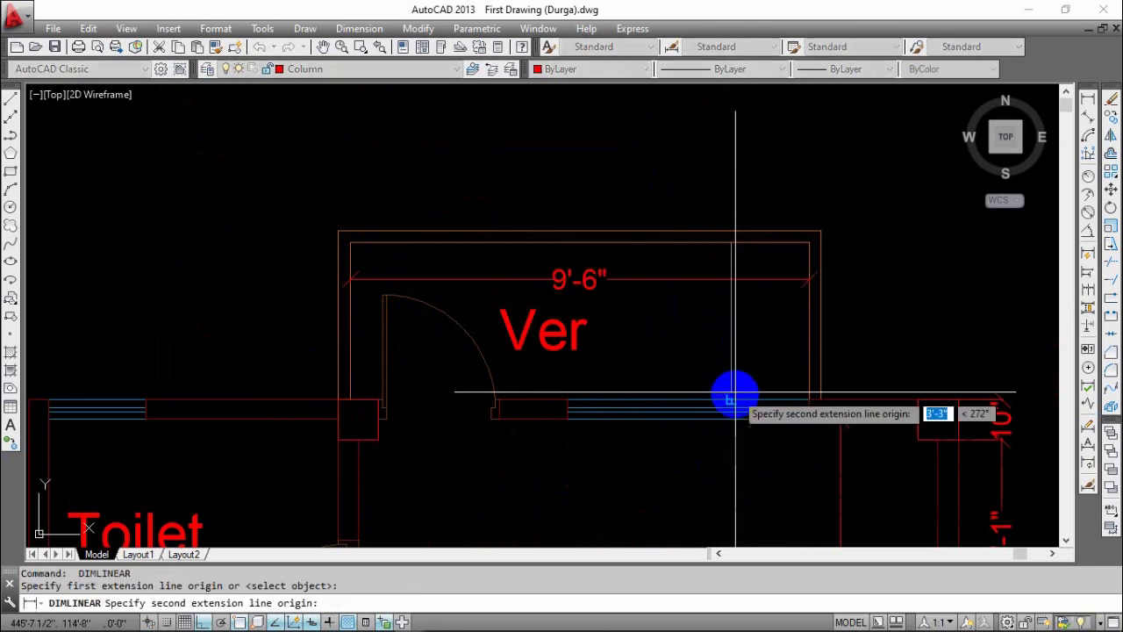
left_click(734, 402)
left_click(747, 368)
- Add a vertical linear dimension of the toilet's inside length, to the right of the "Toilet" label
scroll(720, 333, "down", 3)
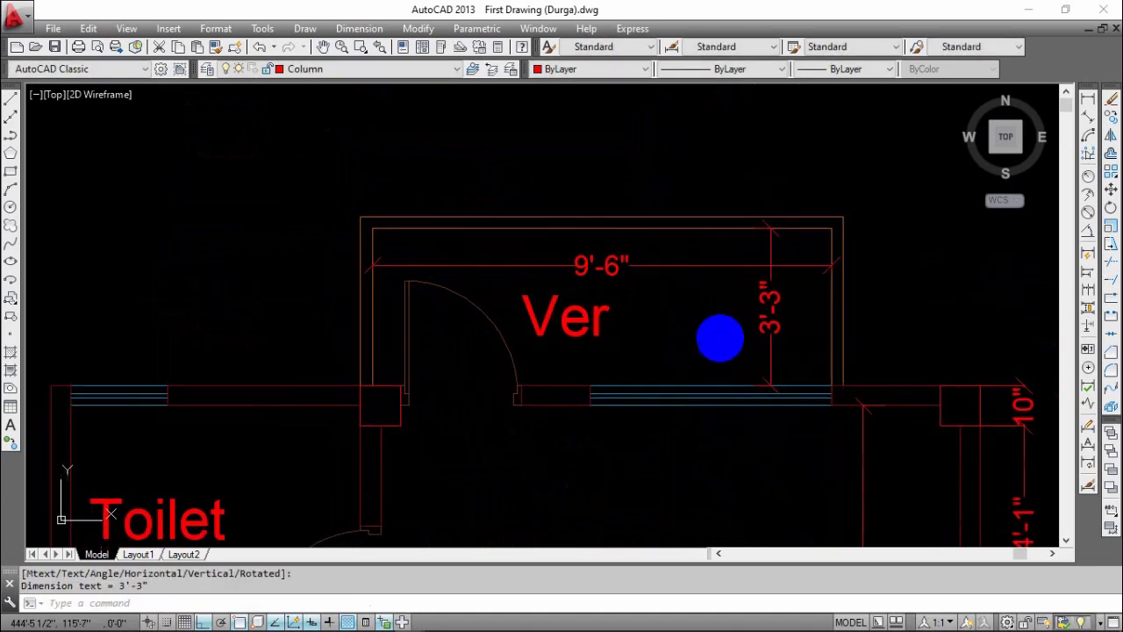
scroll(681, 362, "up", 4)
key("Return")
left_click(669, 230)
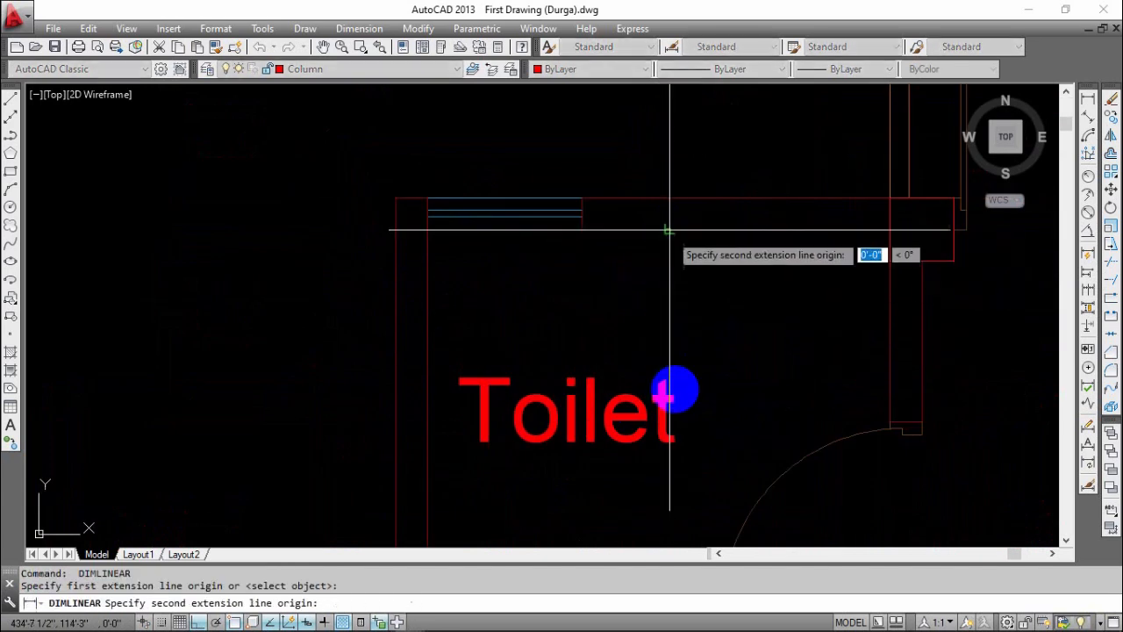
middle_click_drag(692, 451, 684, 293)
left_click(669, 456)
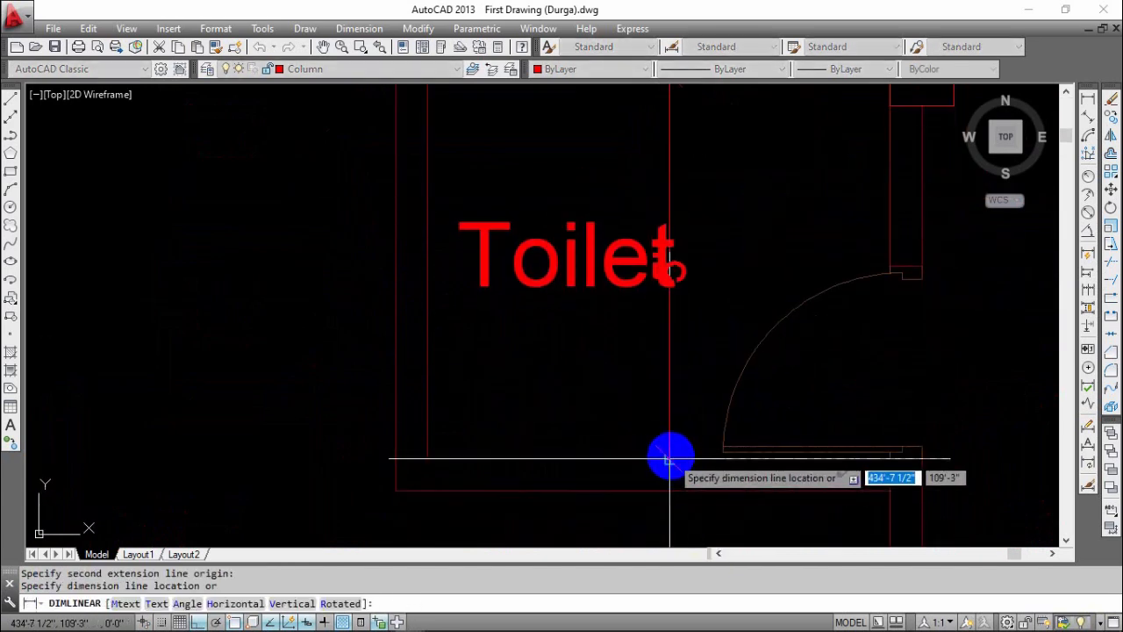
left_click(803, 434)
- Add a horizontal linear dimension across the toilet's inside width, below the "Toilet" label
key("Return")
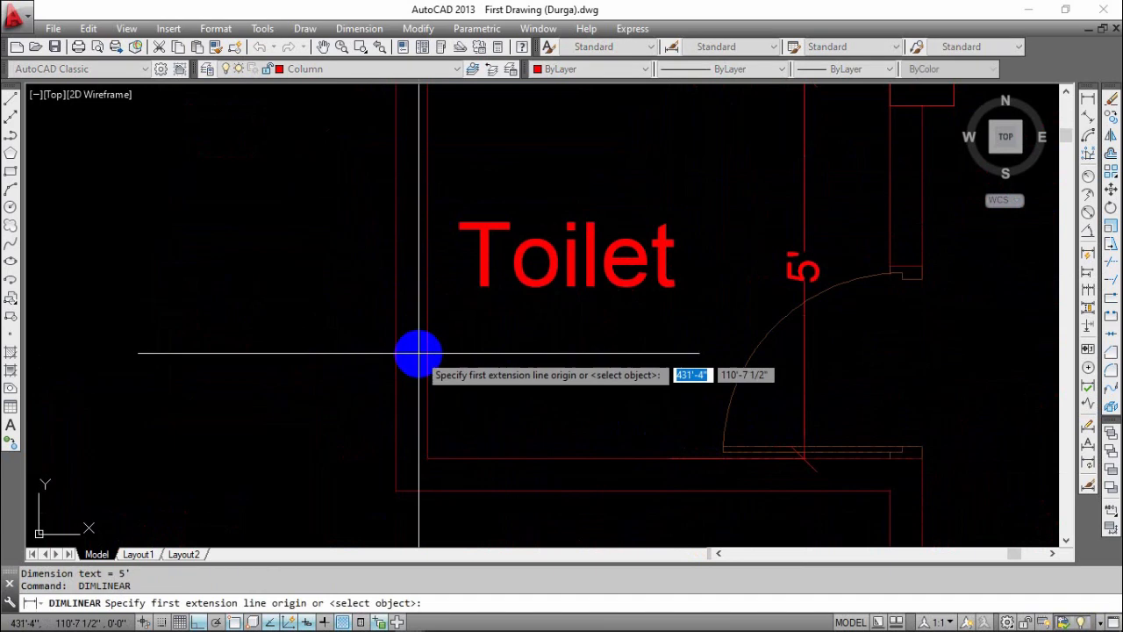
left_click(427, 351)
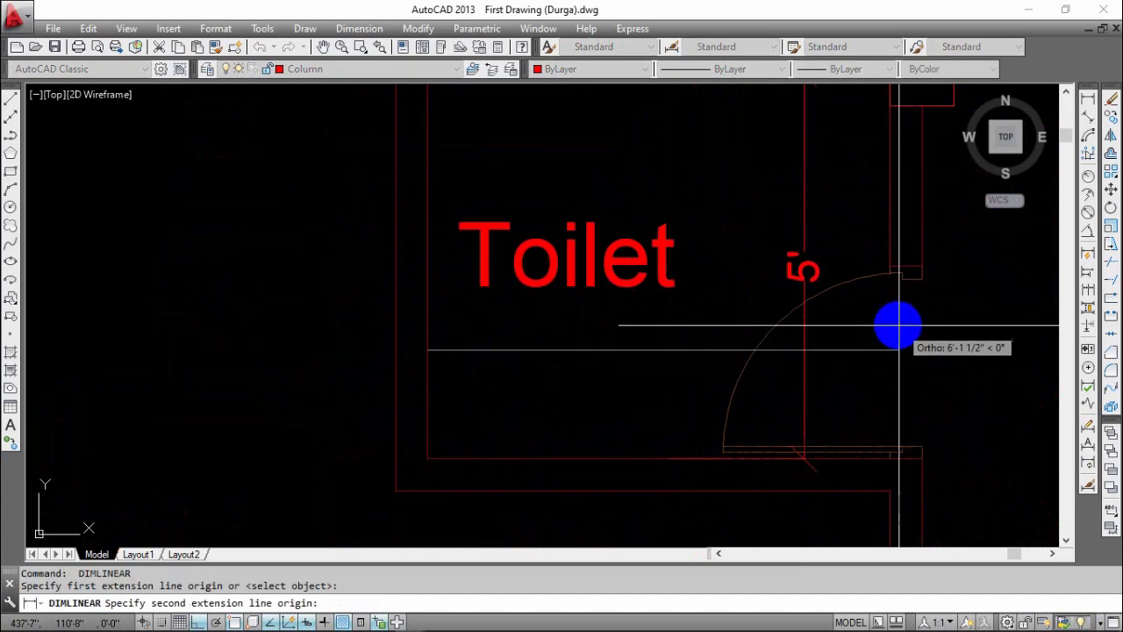
left_click(893, 265)
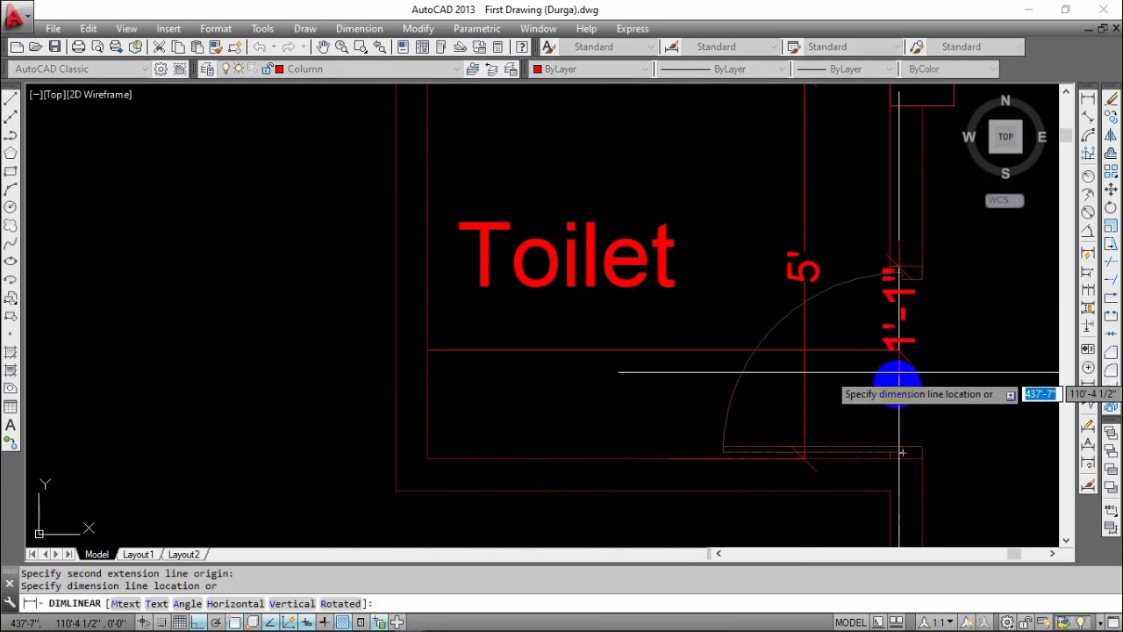
left_click(907, 371)
scroll(947, 373, "down", 3)
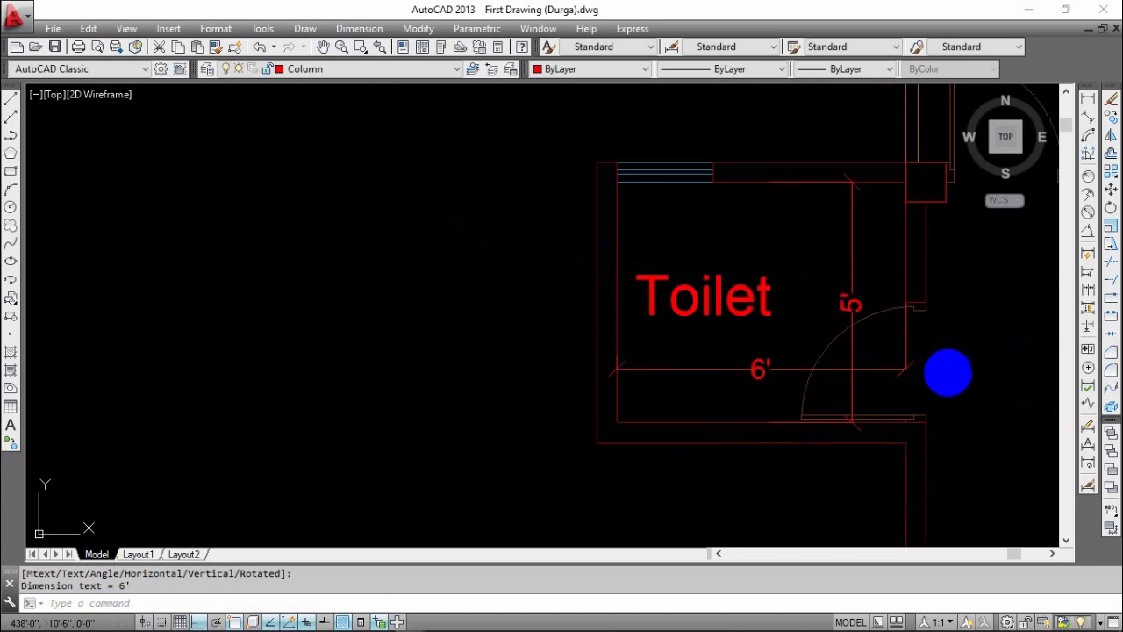
- Widen the "M.Bed" label's text frame and add a second line reading 12'-0"x14'-0"
mouse_move(880, 411)
middle_mouse_down()
mouse_move(697, 383)
mouse_move(740, 399)
mouse_move(719, 396)
middle_mouse_up()
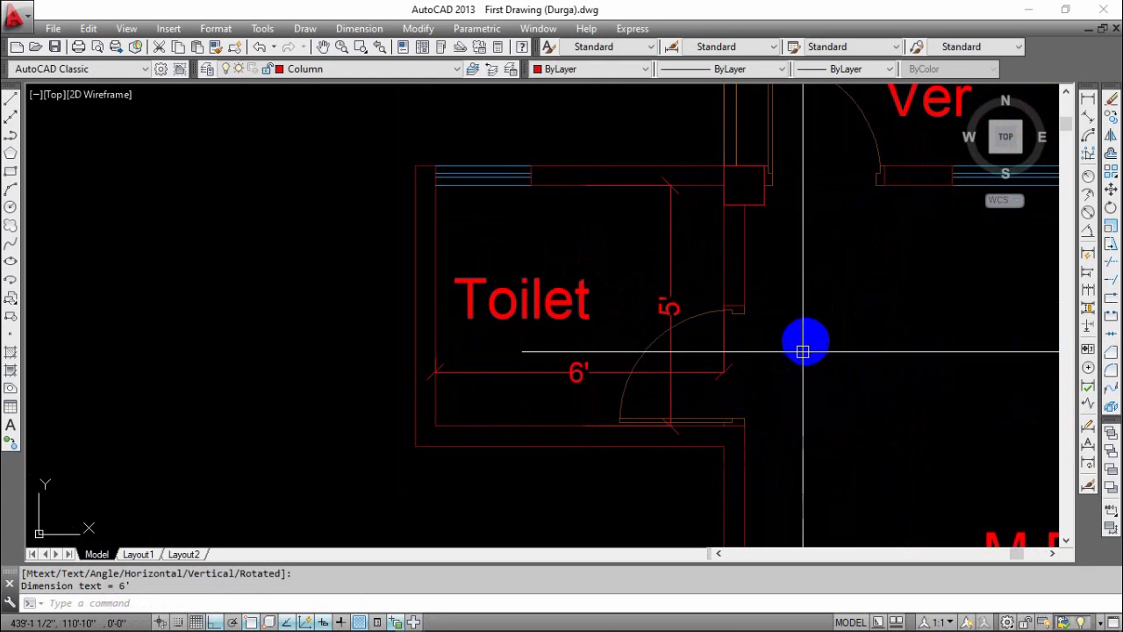
middle_click_drag(831, 307, 630, 338)
mouse_move(700, 344)
middle_mouse_down()
mouse_move(514, 296)
mouse_move(524, 322)
middle_mouse_up()
scroll(577, 325, "down", 2)
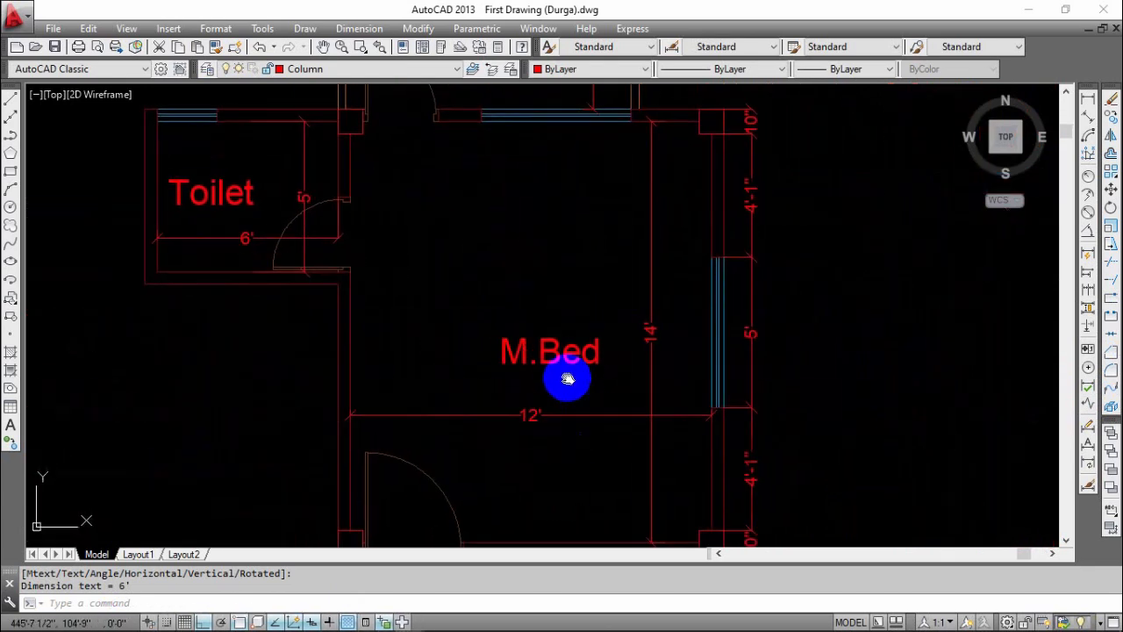
scroll(570, 390, "up", 2)
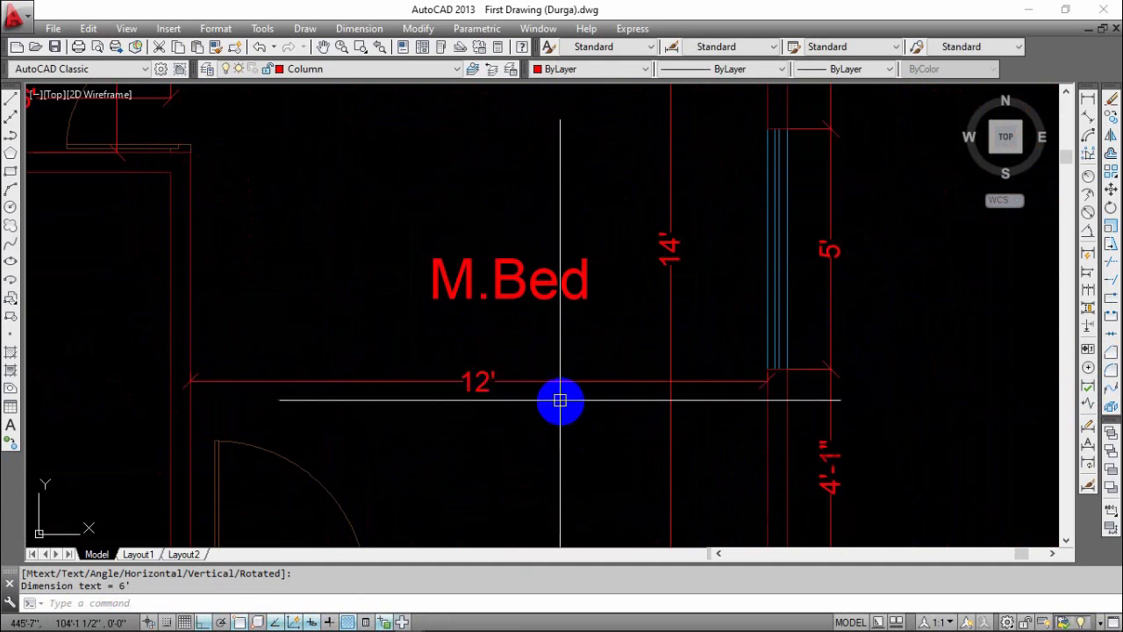
middle_click_drag(667, 318, 669, 359)
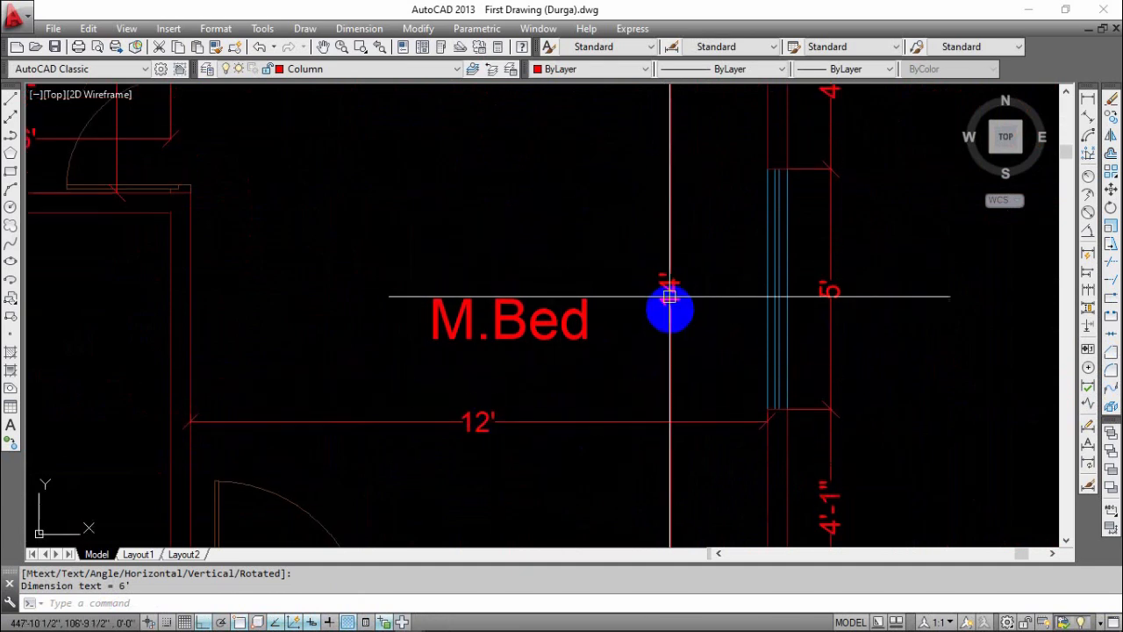
mouse_move(471, 361)
middle_mouse_down()
mouse_move(652, 356)
mouse_move(556, 356)
middle_mouse_up()
scroll(663, 348, "up", 2)
scroll(557, 356, "down", 2)
middle_click_drag(637, 372, 623, 358)
double_click(603, 313)
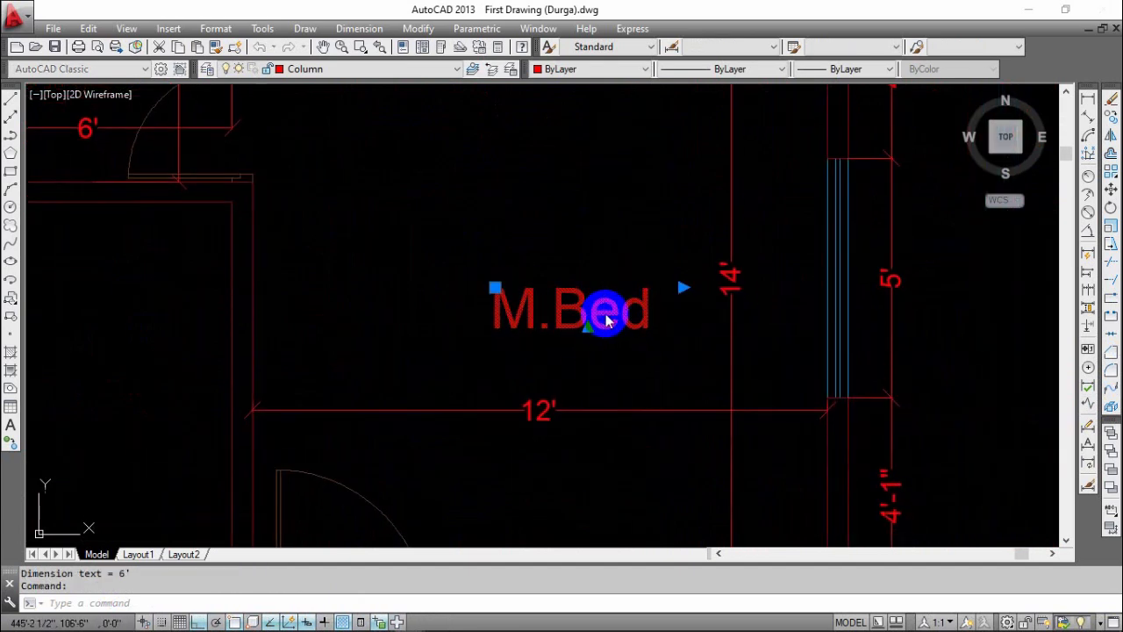
left_click_drag(683, 273, 788, 273)
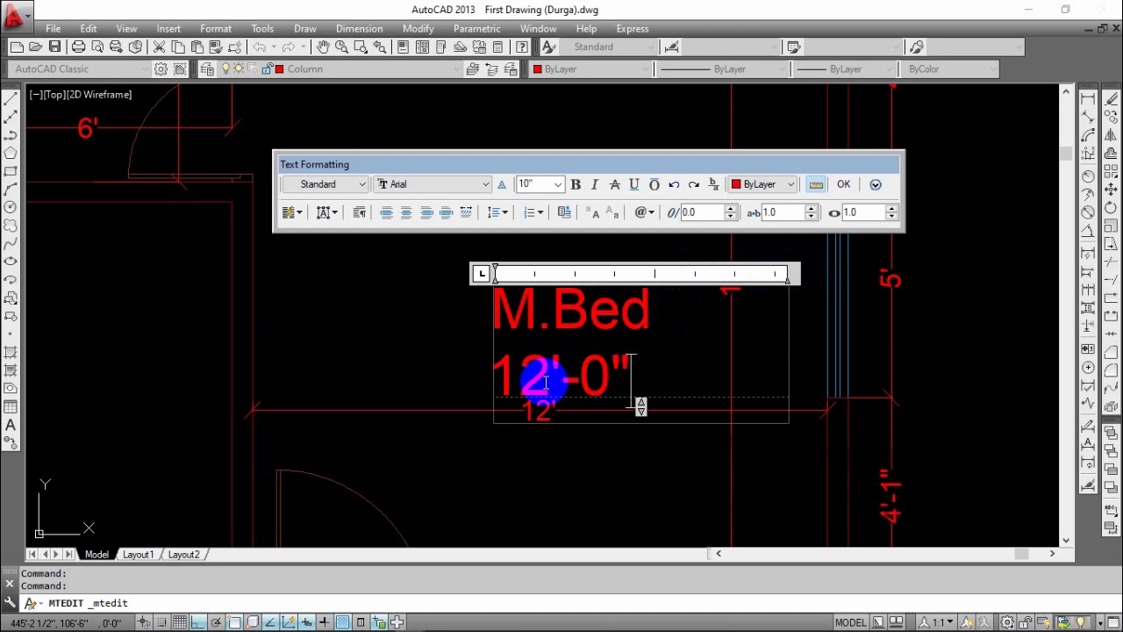
left_click(665, 375)
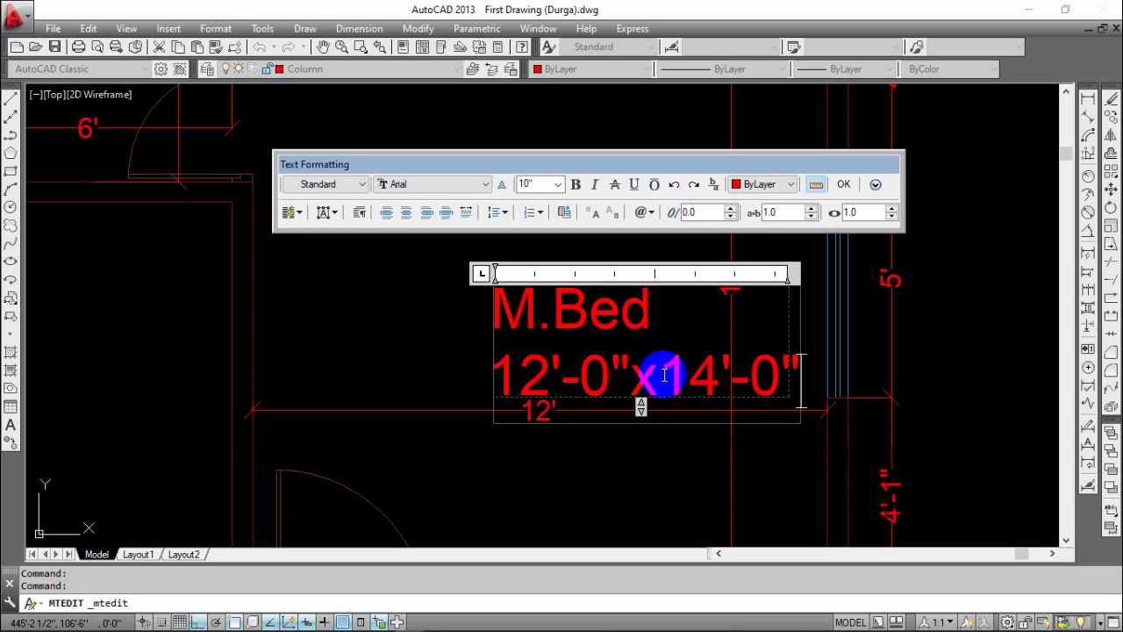
- Center both lines of the "M.Bed" label and set their text height to 6"
left_click_drag(795, 376, 503, 311)
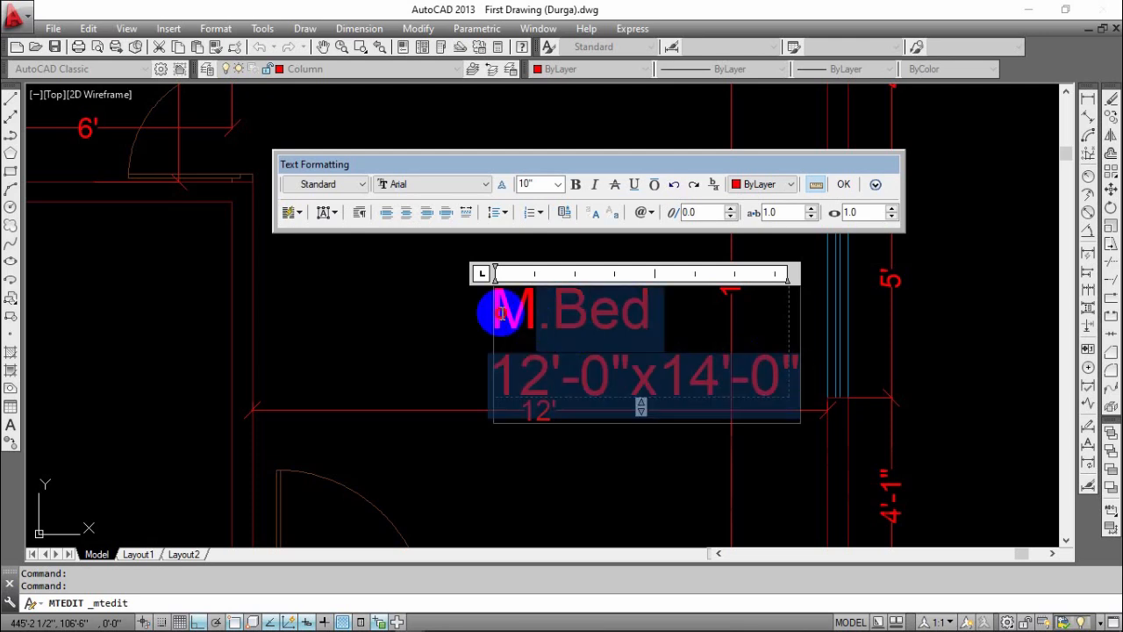
left_click(403, 213)
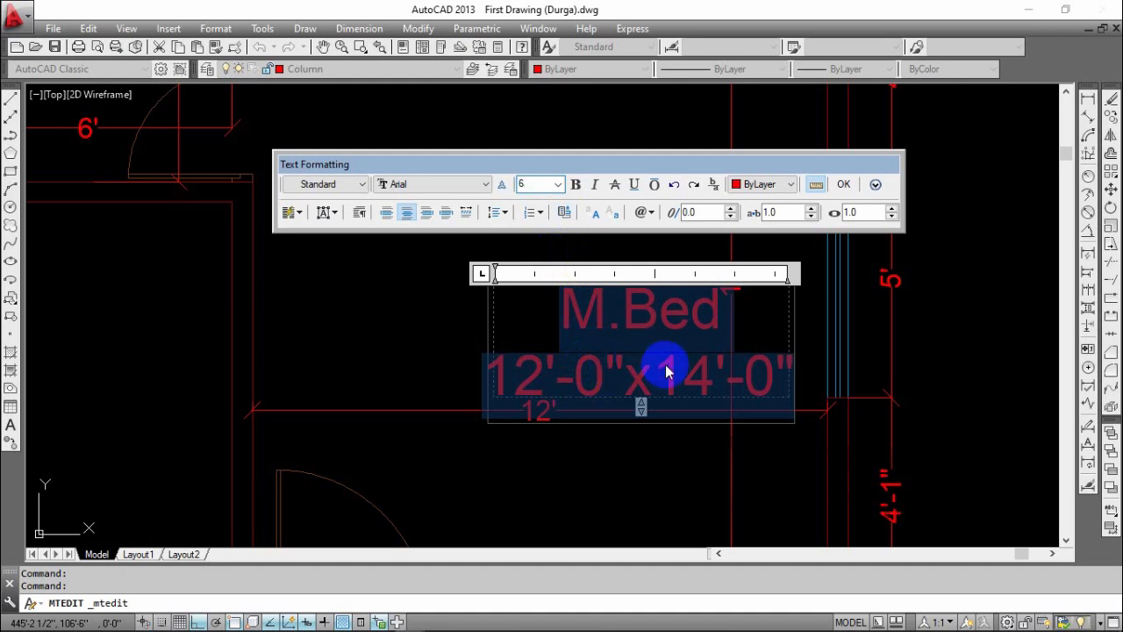
left_click(845, 185)
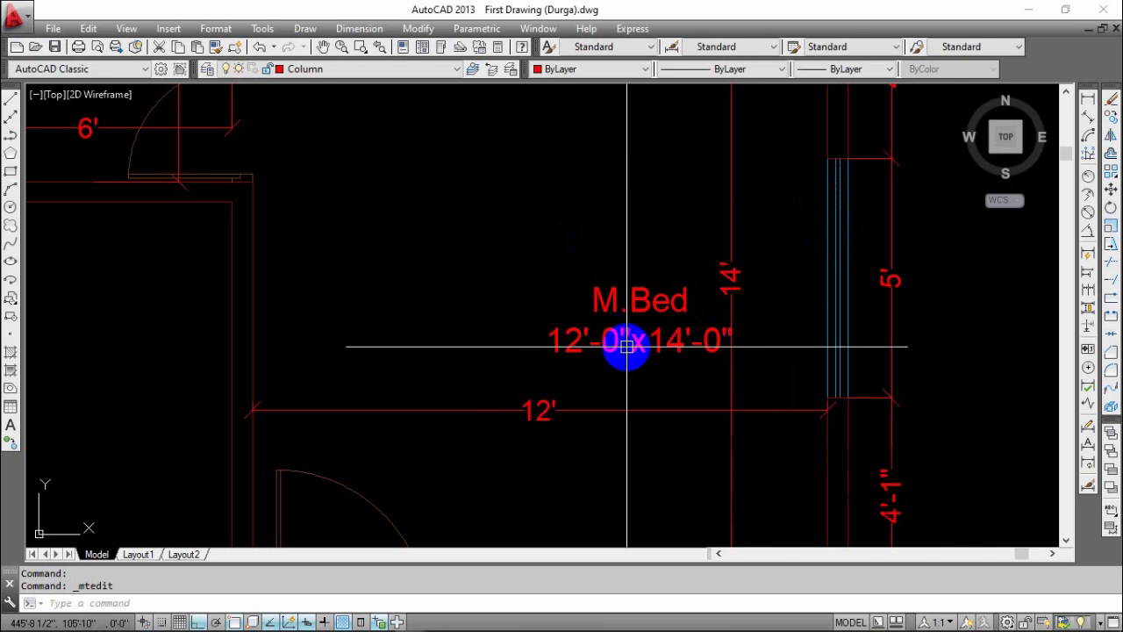
- Erase the 12' and 14' dimensions inside the bedroom
scroll(621, 394, "down", 4)
scroll(638, 394, "up", 4)
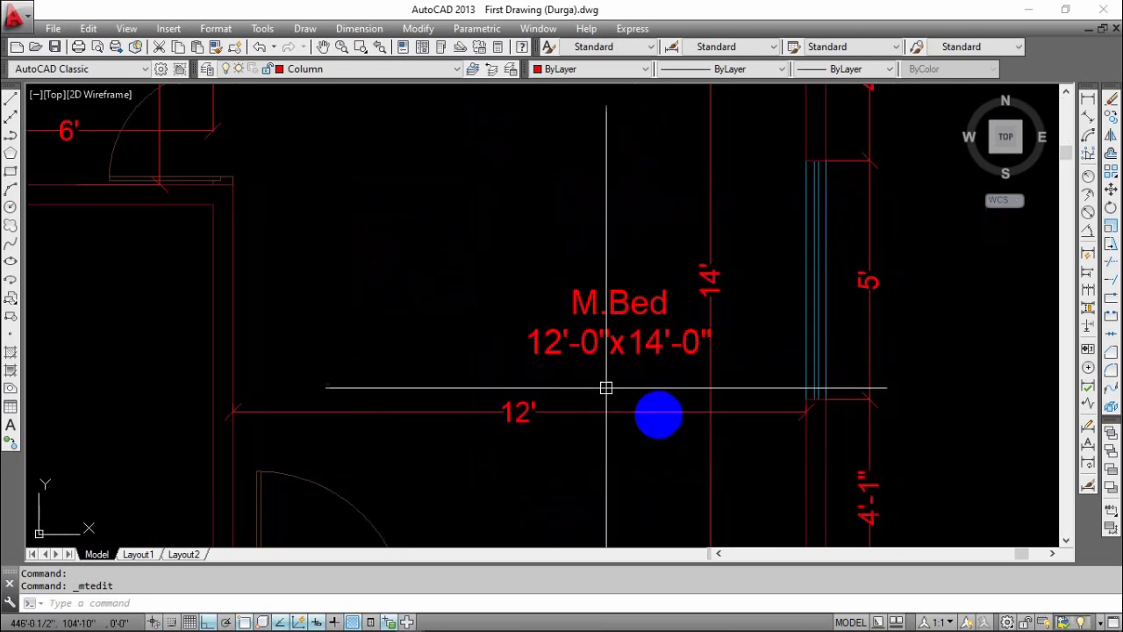
left_click(728, 405)
left_click(738, 396)
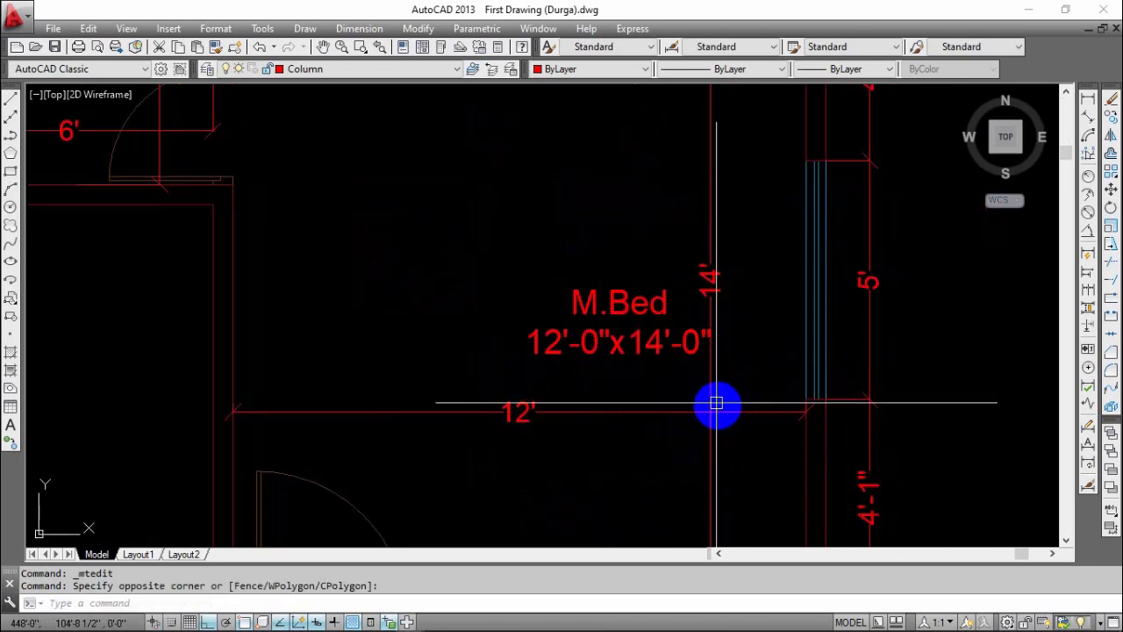
left_click(731, 400)
left_click(680, 424)
type("e")
key("Return")
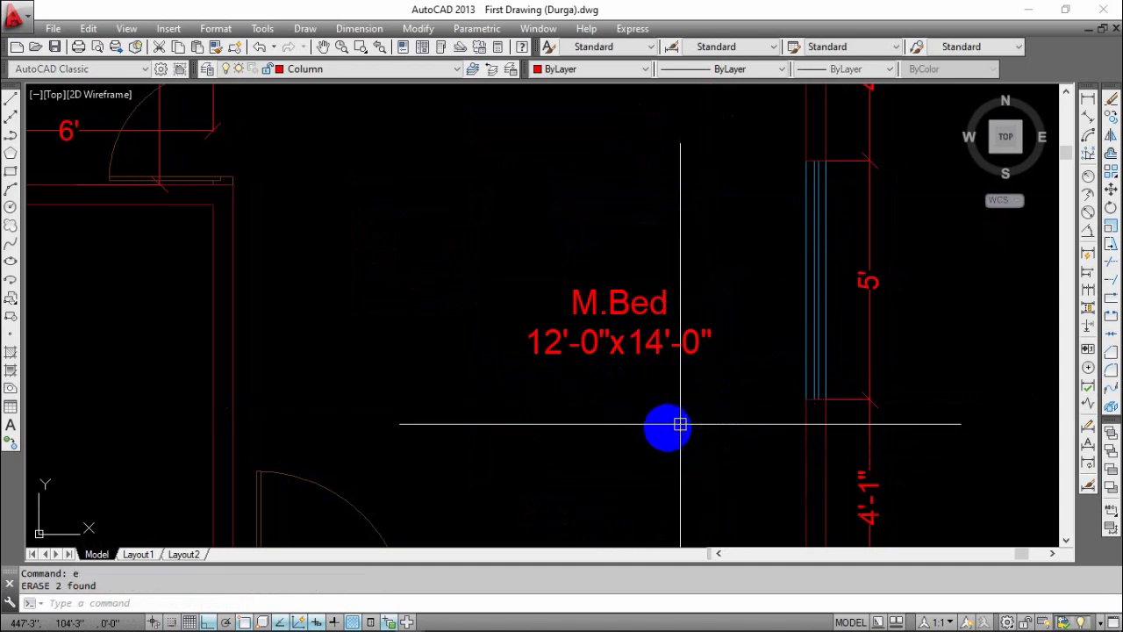
- Add a second line reading 9'-6"x3'-3" to the "Ver" label in the veranda
scroll(702, 421, "down", 5)
scroll(693, 430, "up", 3)
middle_click_drag(642, 344, 595, 353)
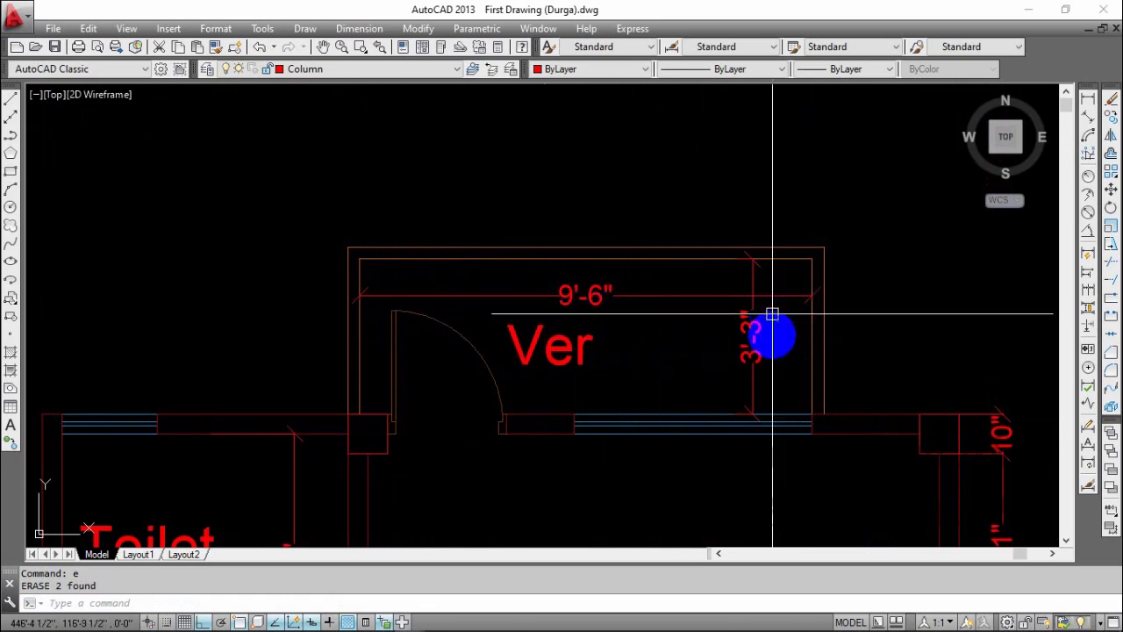
double_click(594, 360)
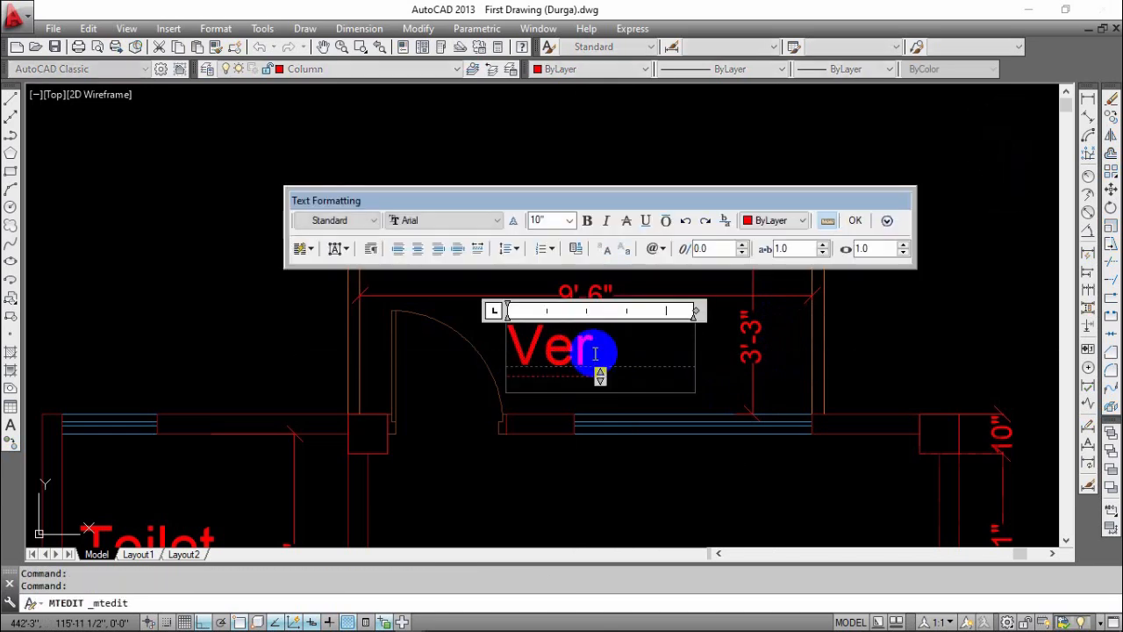
left_click_drag(618, 356, 485, 355)
left_click(613, 354)
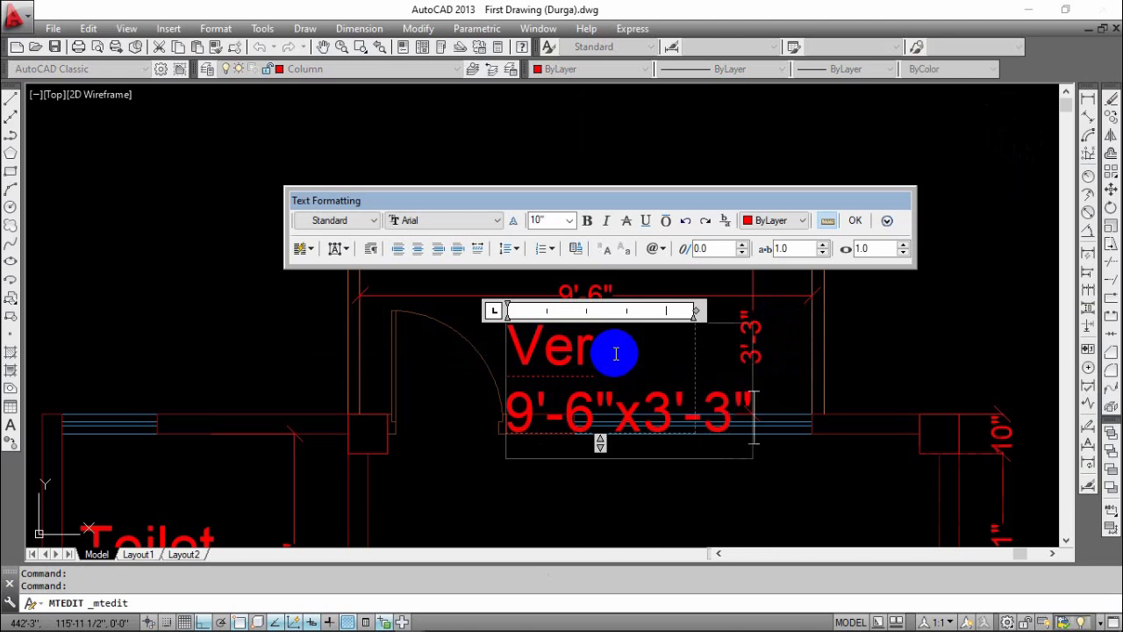
- Center both lines of the "Ver" label and set their text height to 6"
key("ctrl+a")
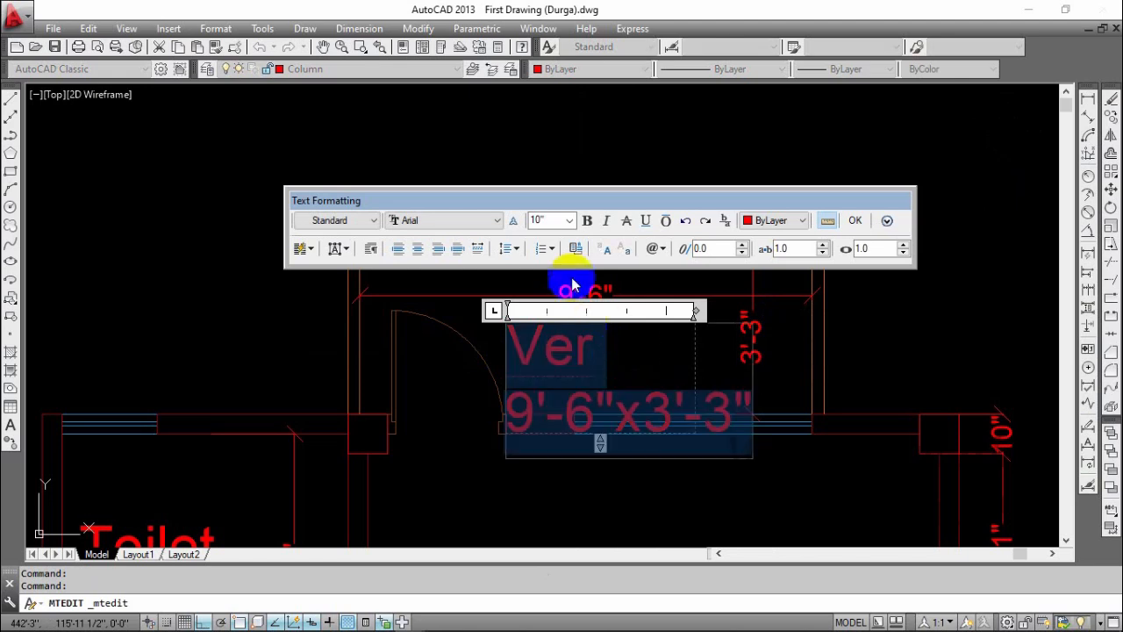
left_click(418, 250)
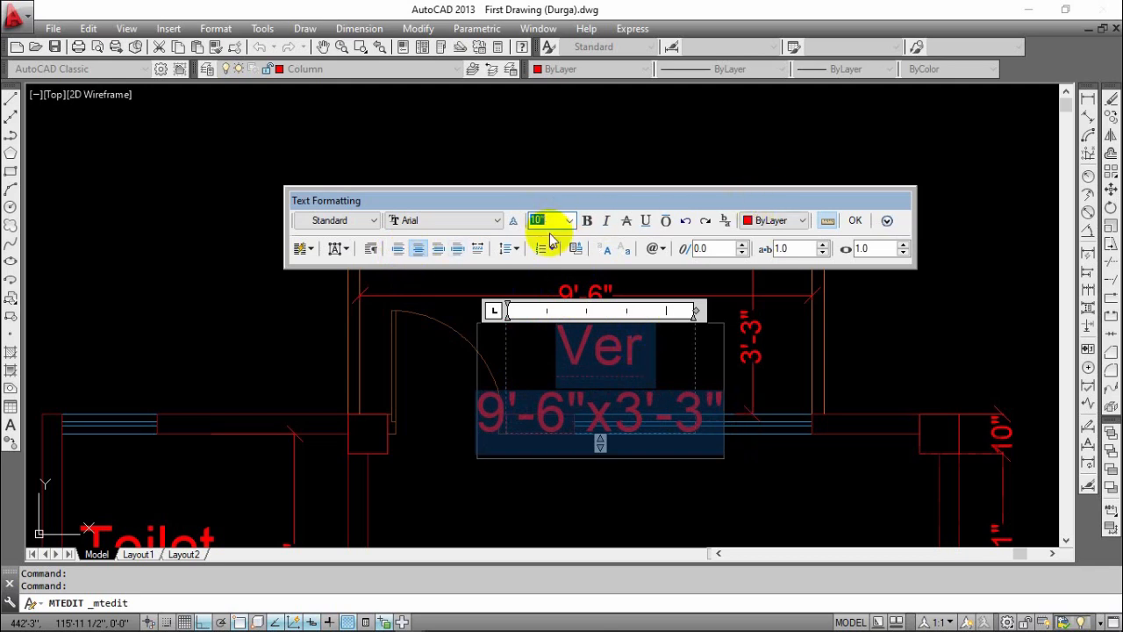
key("Return")
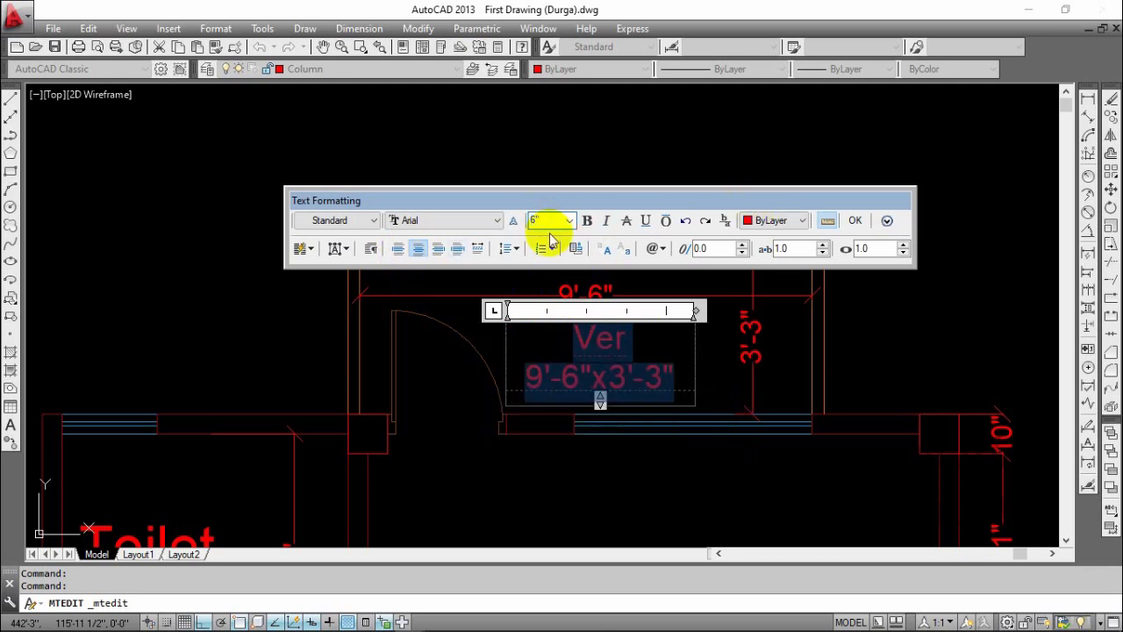
left_click(857, 222)
- Erase the 9'-6" and 3'-3" dimensions inside the veranda
middle_click_drag(677, 371, 705, 339)
left_click(784, 301)
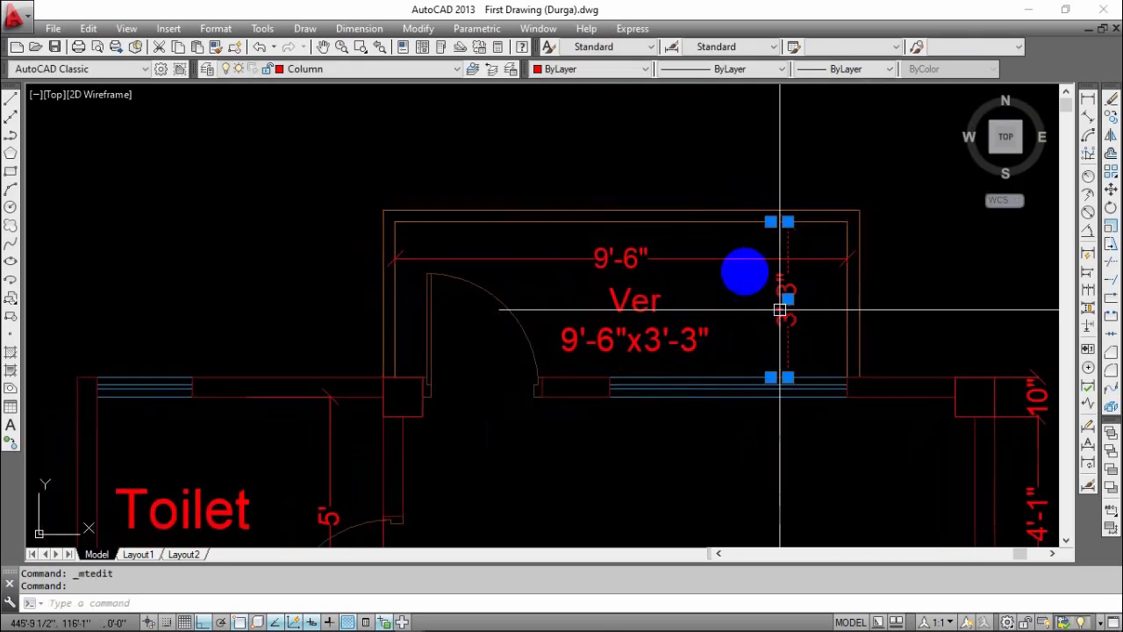
left_click(746, 256)
left_click(746, 329)
type("e")
key("Return")
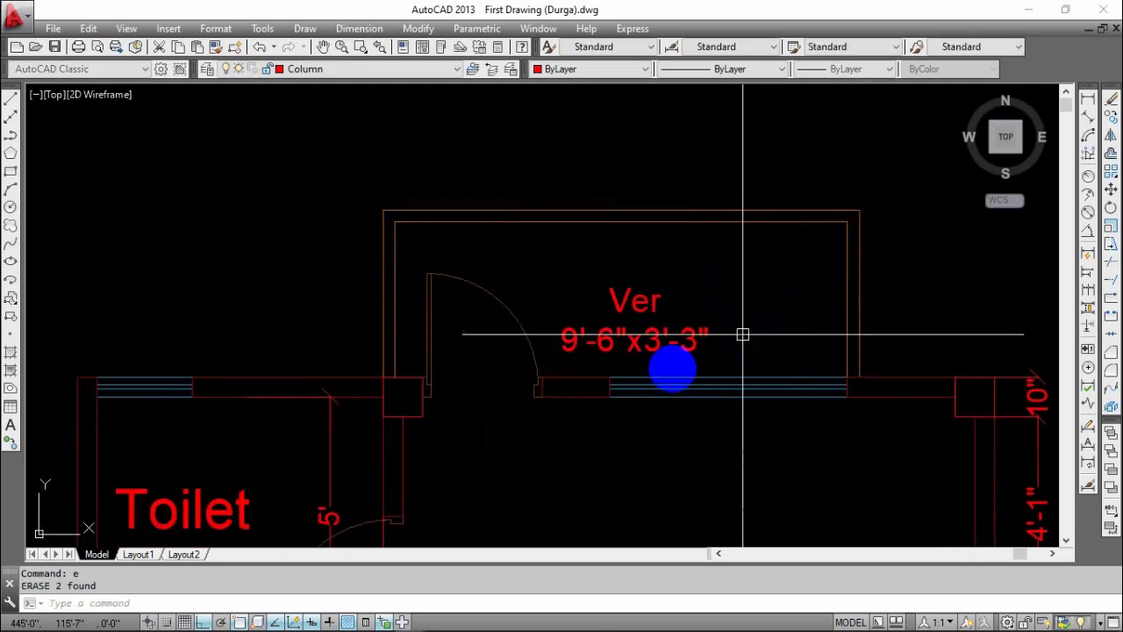
- Add a second line reading 6'-0"x5'-0" to the "Toilet" label
middle_click_drag(662, 378, 745, 364)
mouse_move(536, 442)
middle_mouse_down()
mouse_move(716, 356)
mouse_move(762, 319)
middle_mouse_up()
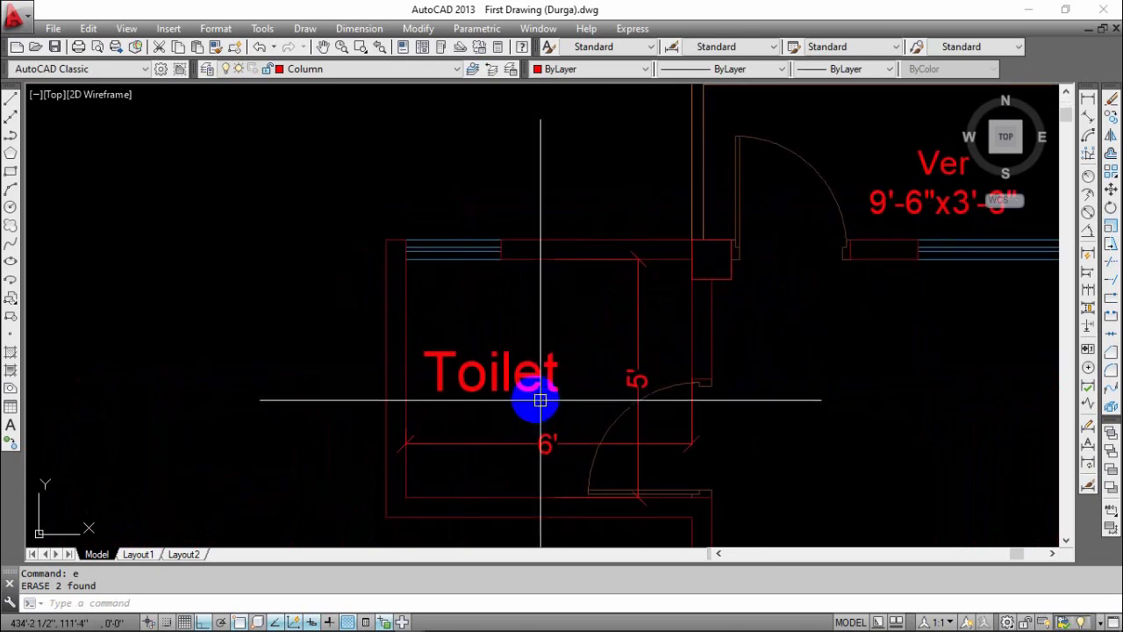
left_click(534, 391)
middle_click_drag(728, 403, 646, 447)
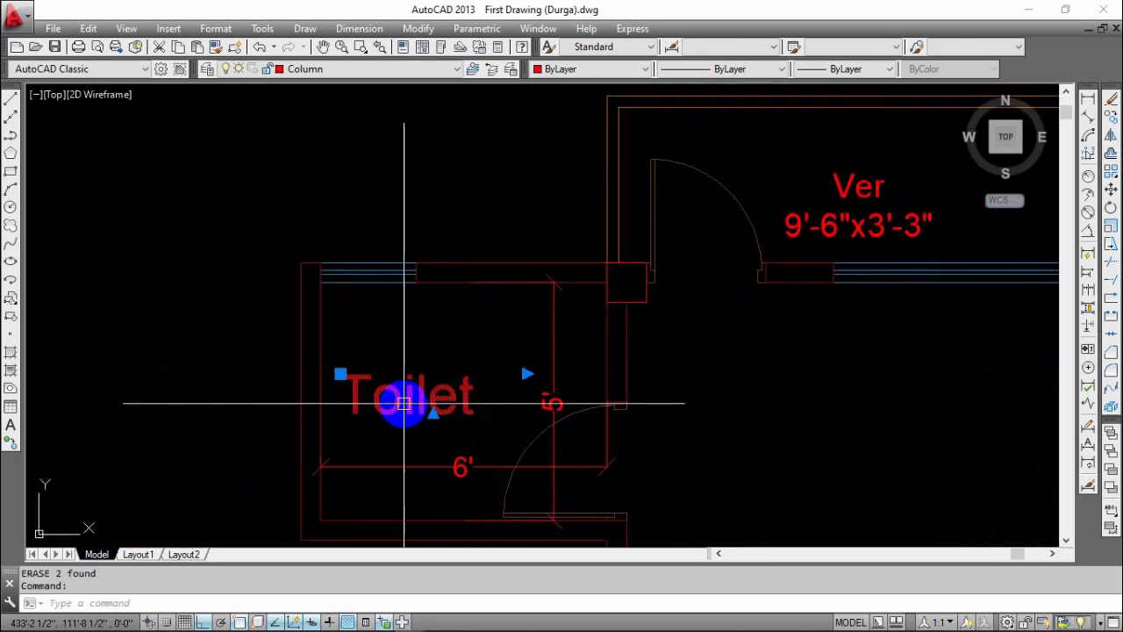
mouse_move(501, 449)
middle_mouse_down()
mouse_move(516, 363)
mouse_move(522, 408)
middle_mouse_up()
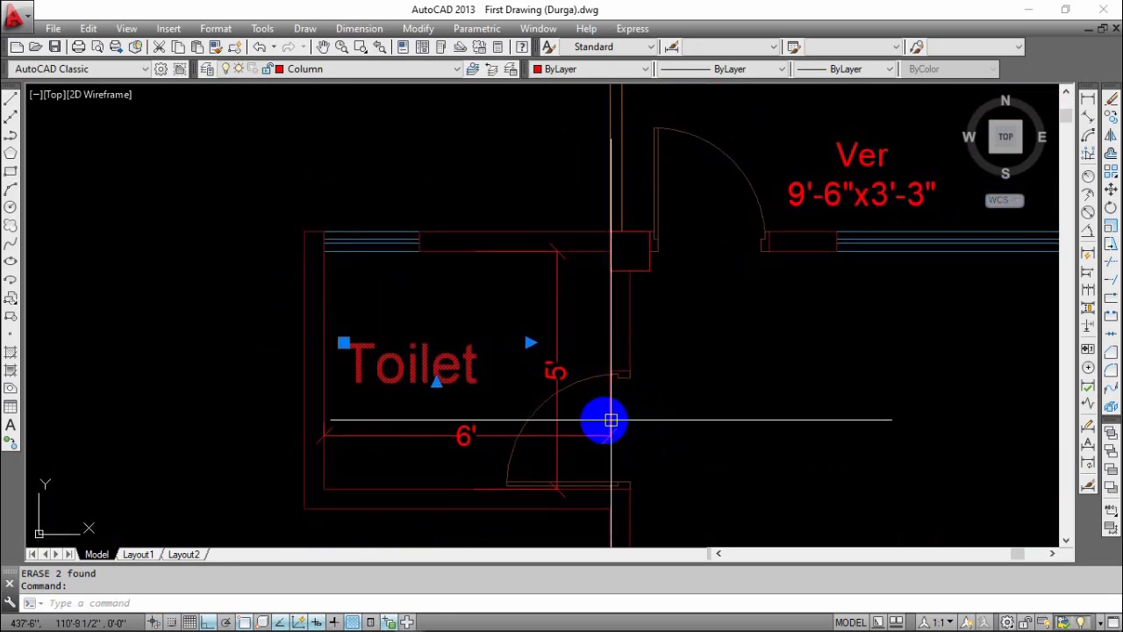
left_click(441, 370)
double_click(441, 370)
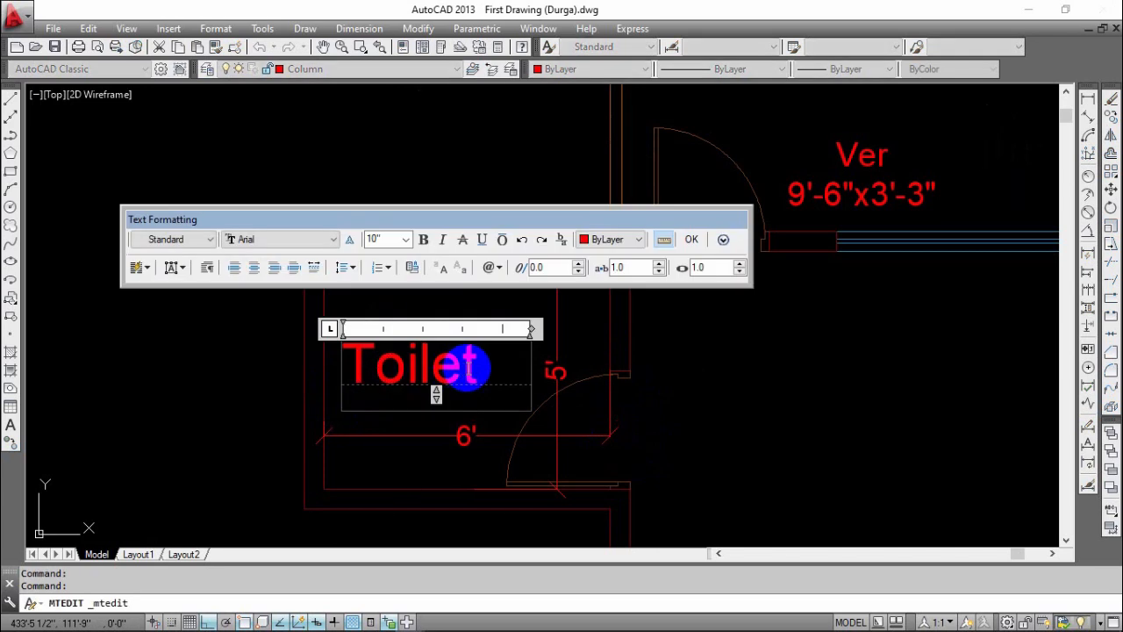
key("Return")
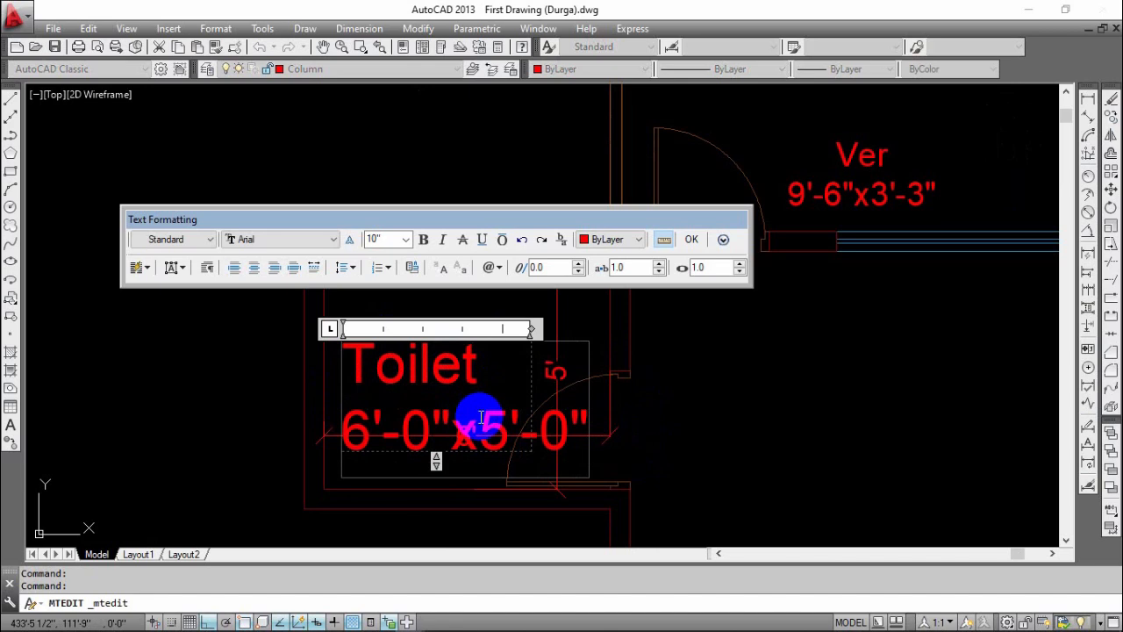
- Center both lines of the "Toilet" label and finish editing the text
left_click(601, 423)
key("ctrl+a")
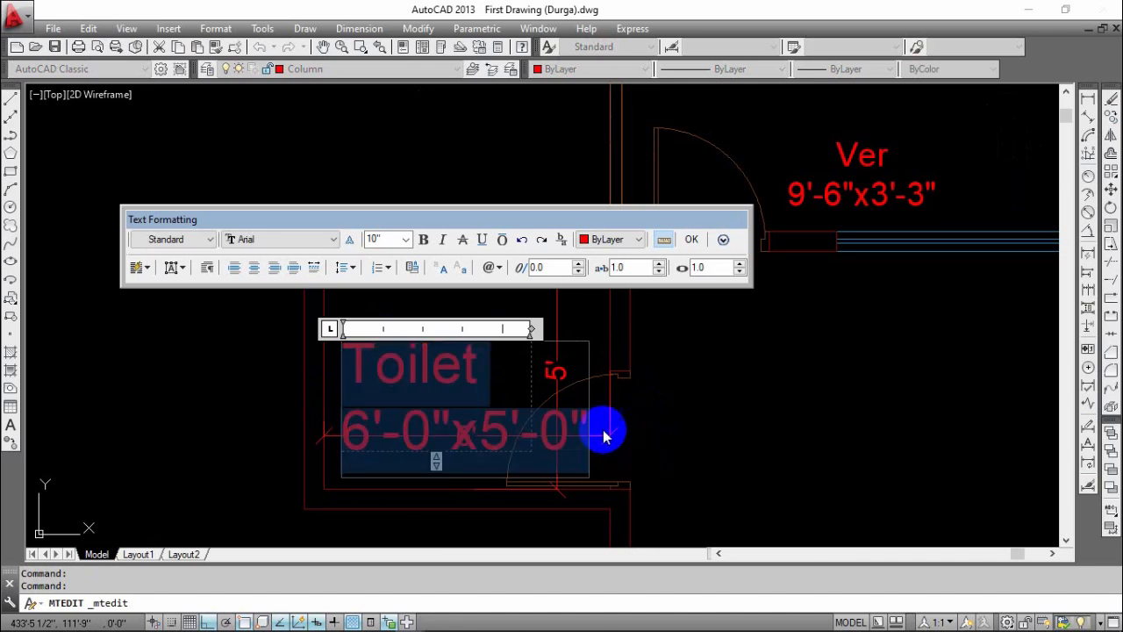
left_click(254, 269)
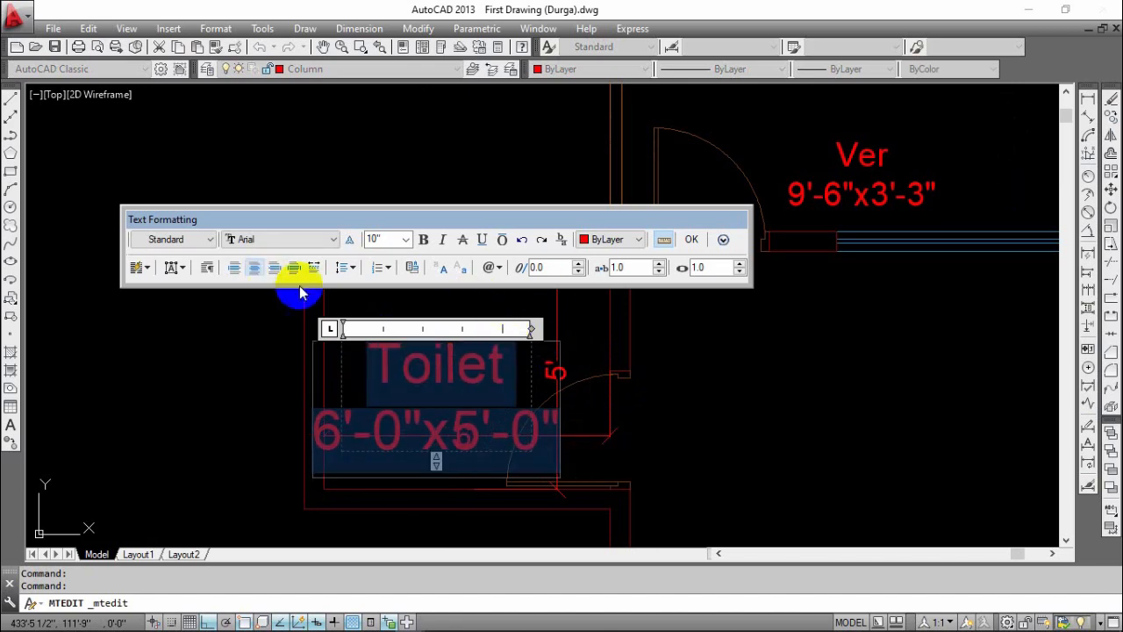
left_click(690, 244)
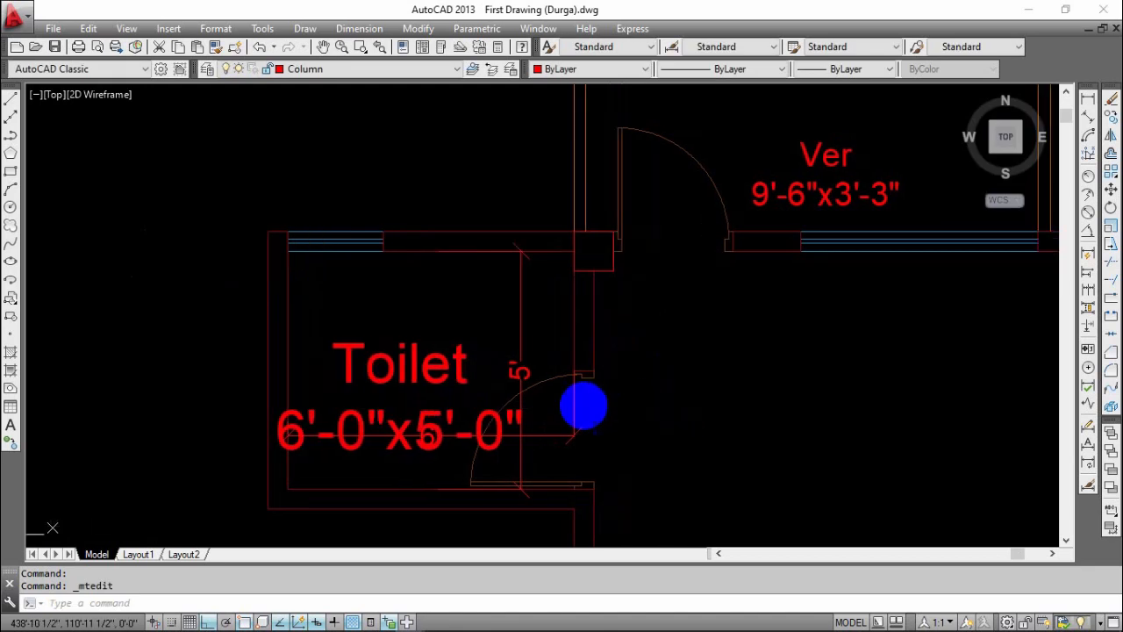
- Erase the 5' and 6' dimensions inside the toilet
left_click(528, 357)
left_click(512, 357)
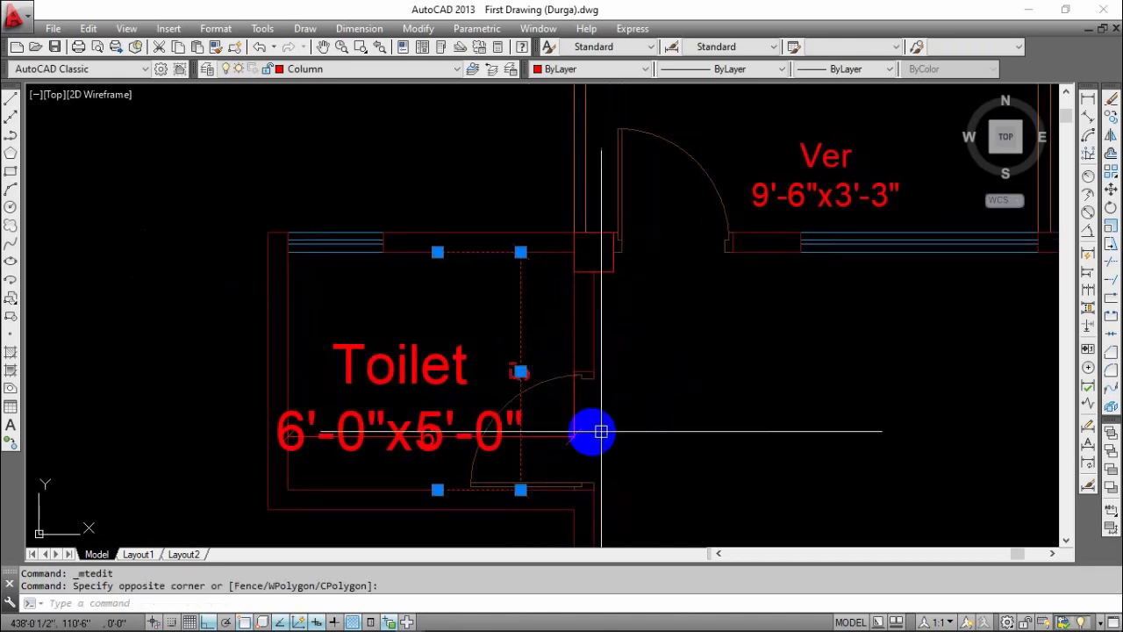
left_click(573, 430)
type("e")
key("Return")
- Compare the text size of the toilet label with the M.Bed and veranda labels
scroll(702, 381, "down", 4)
mouse_move(702, 380)
middle_mouse_down()
mouse_move(667, 381)
mouse_move(656, 369)
middle_mouse_up()
left_click(564, 372)
scroll(707, 409, "up", 4)
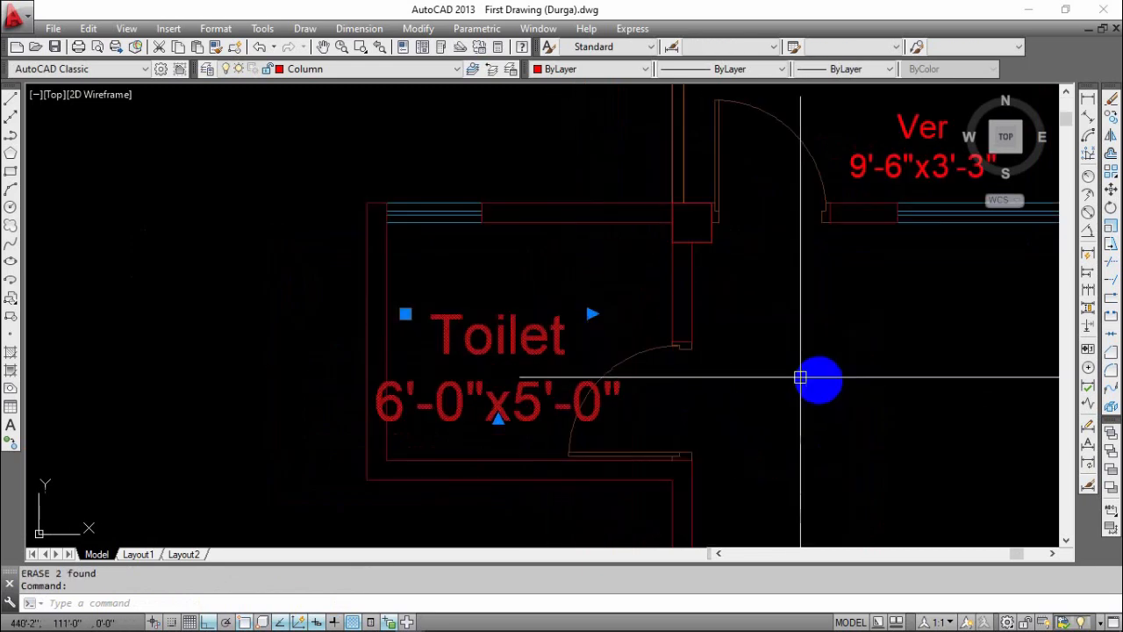
key("Escape")
scroll(662, 338, "down", 6)
scroll(694, 372, "up", 5)
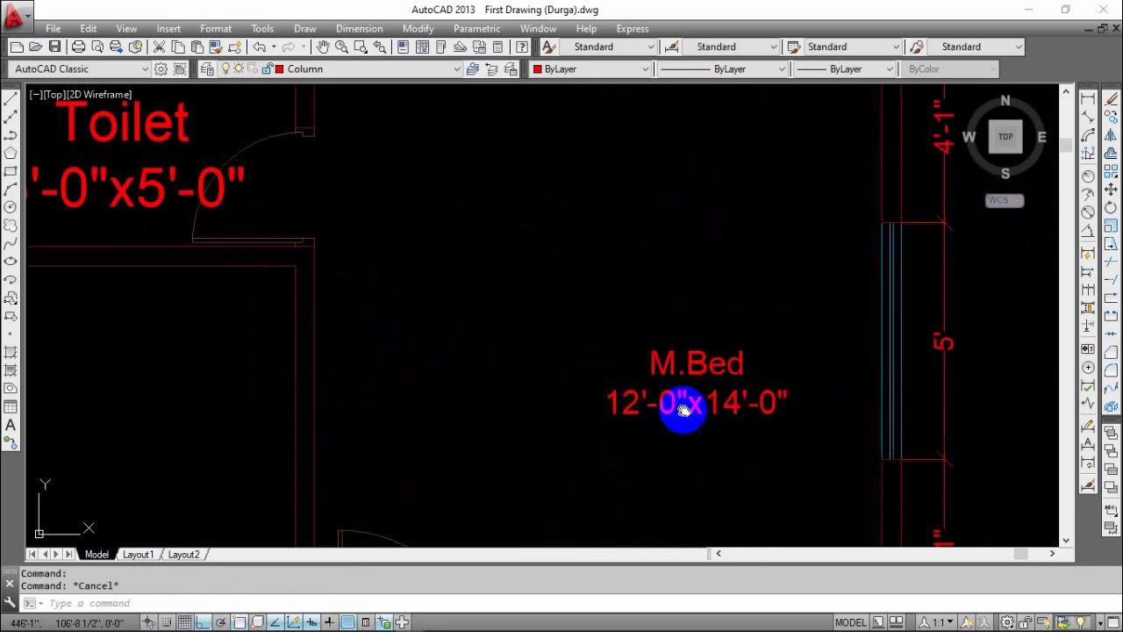
scroll(680, 406, "down", 3)
scroll(684, 346, "up", 5)
scroll(634, 389, "down", 5)
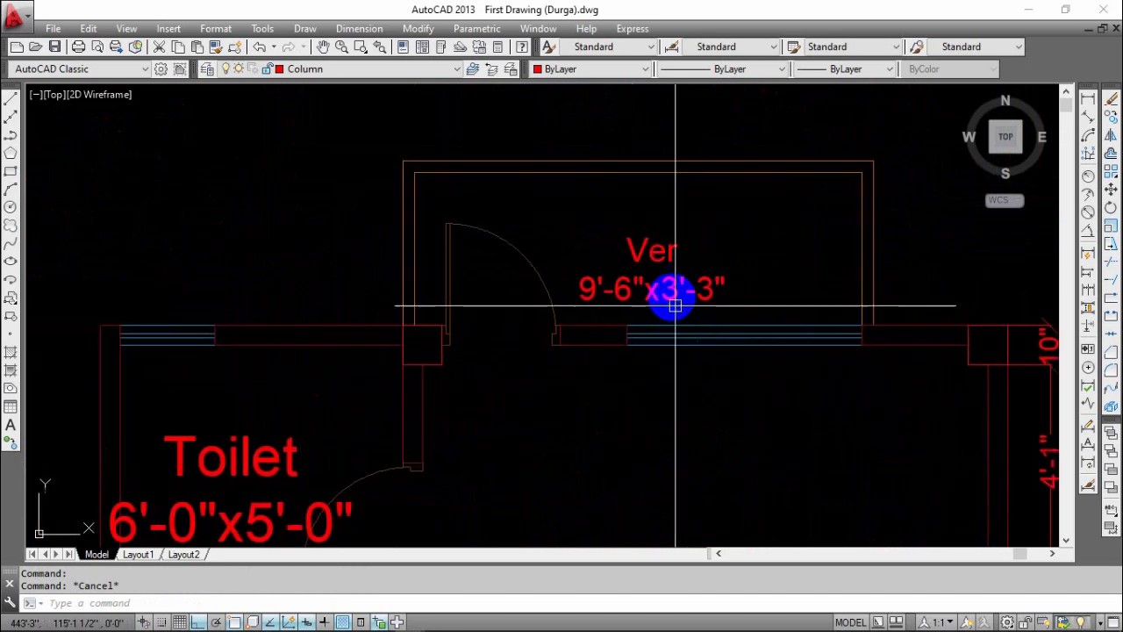
middle_click_drag(719, 380, 641, 311)
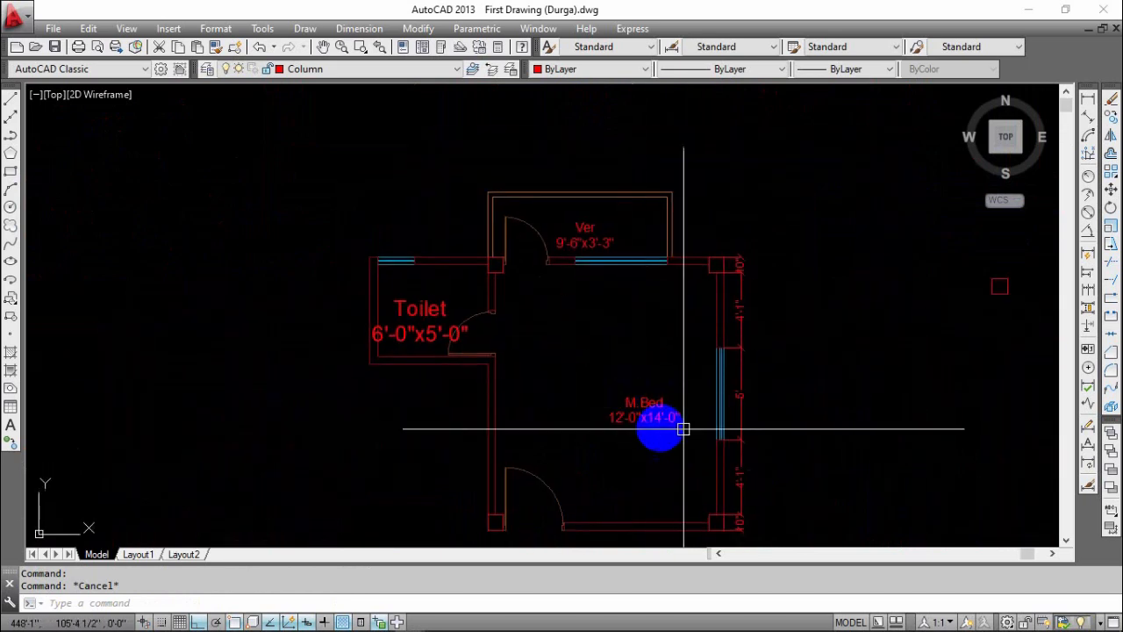
scroll(390, 300, "up", 4)
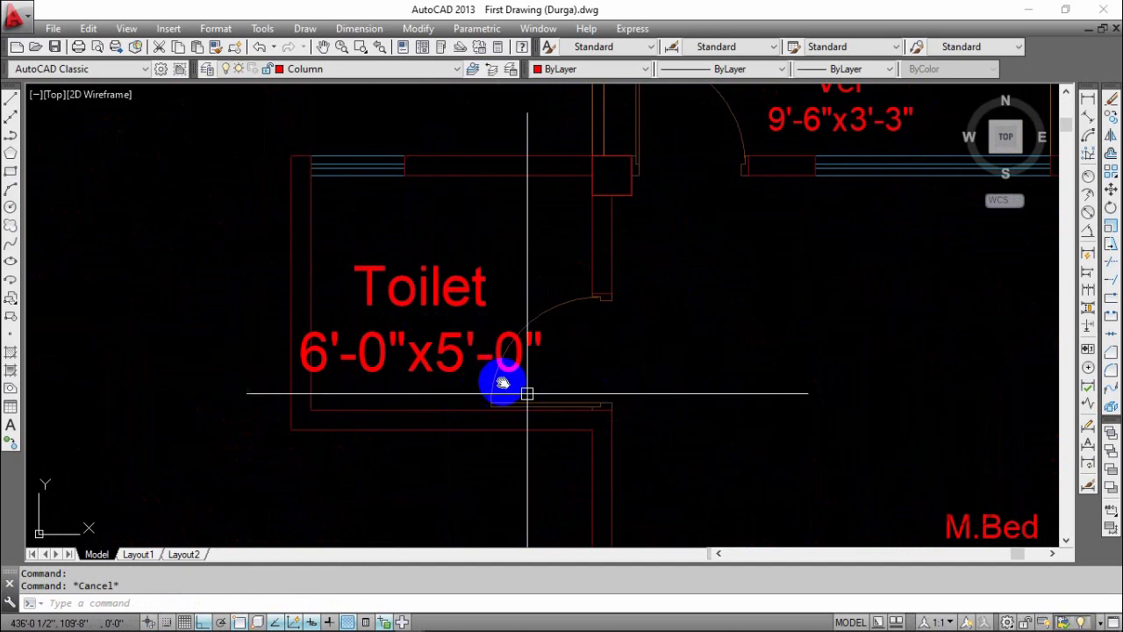
- Match the properties of the "Toilet" label to those of the "M.Bed" label
middle_click_drag(501, 381, 377, 377)
middle_click_drag(467, 417, 501, 431)
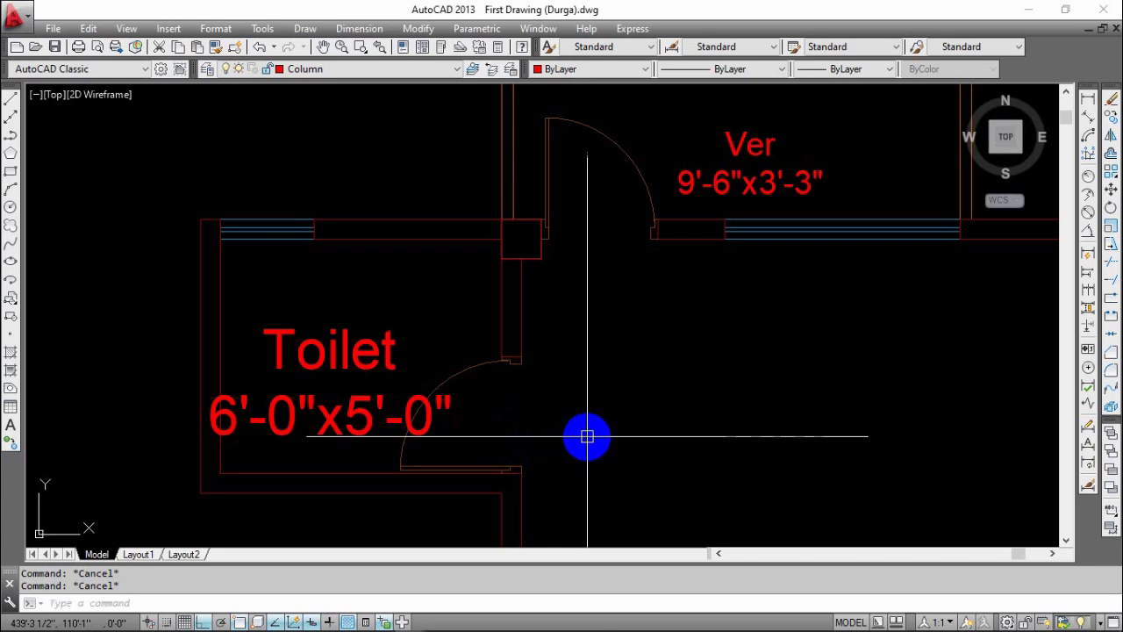
type("a")
key("Return")
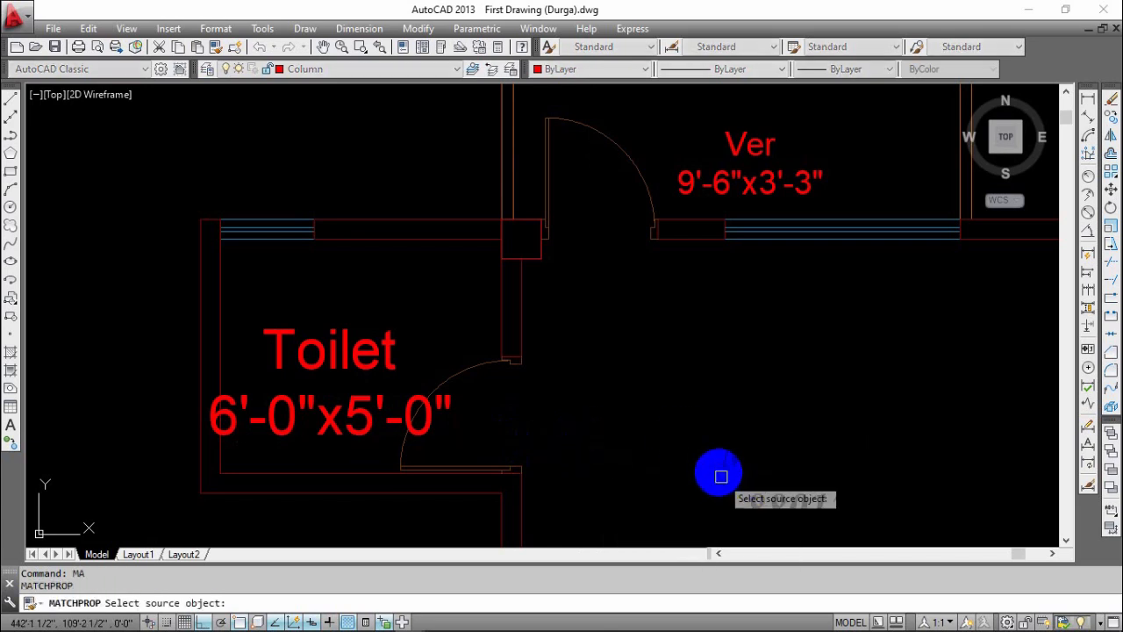
middle_click_drag(727, 459, 630, 378)
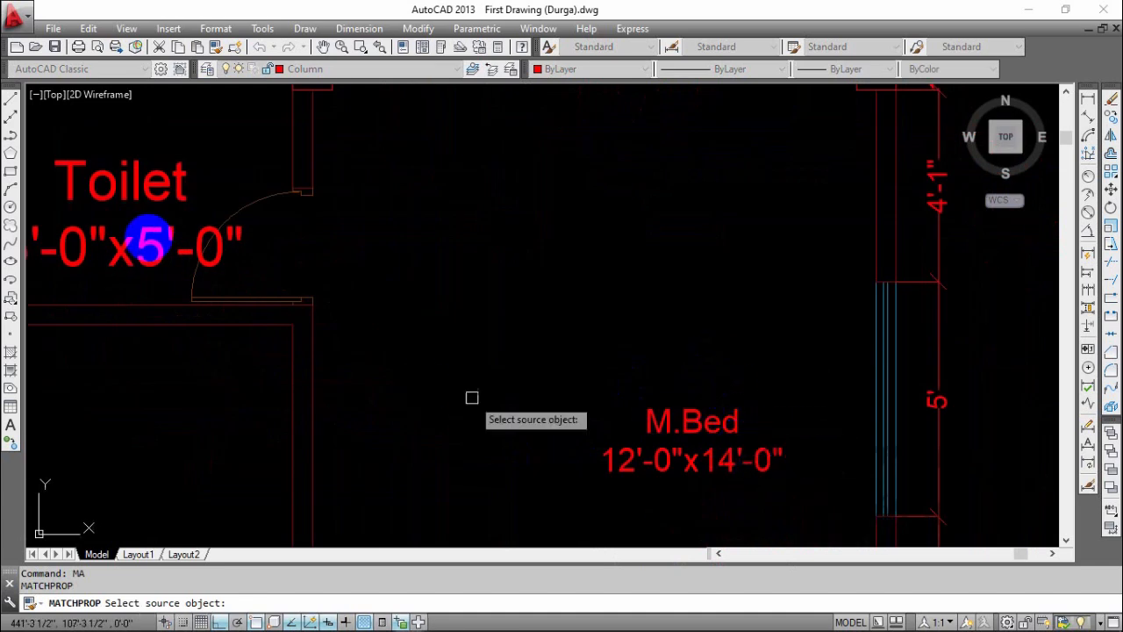
left_click(715, 422)
middle_click_drag(480, 386, 670, 430)
left_click(338, 299)
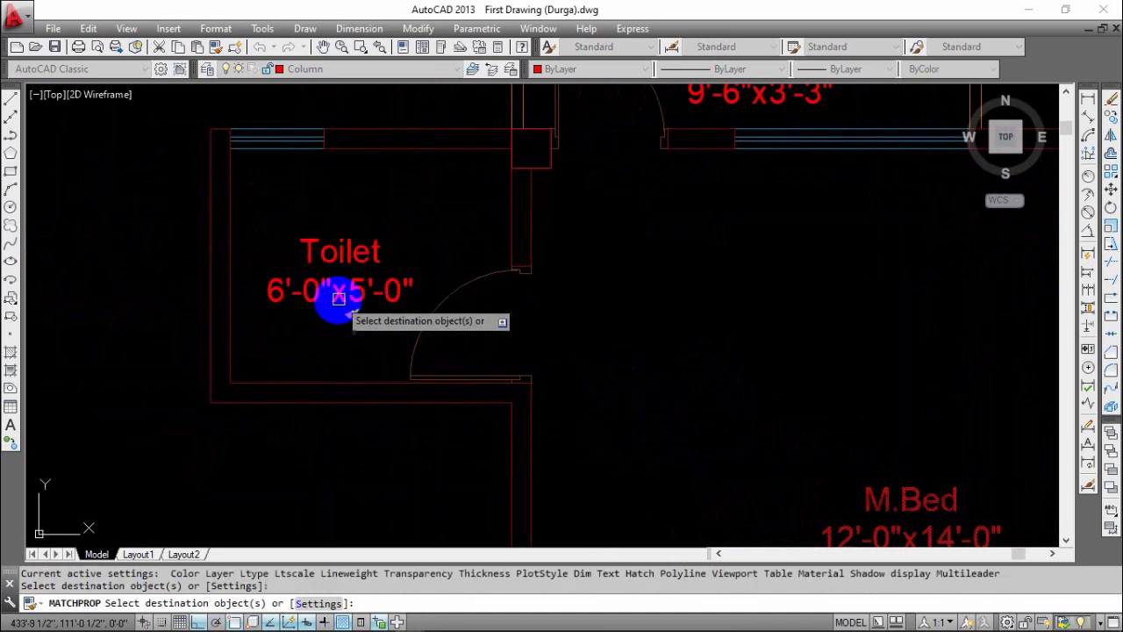
key("Escape")
- Review the whole bedroom plan, its room labels and the dimension string along the east wall
scroll(483, 310, "down", 3)
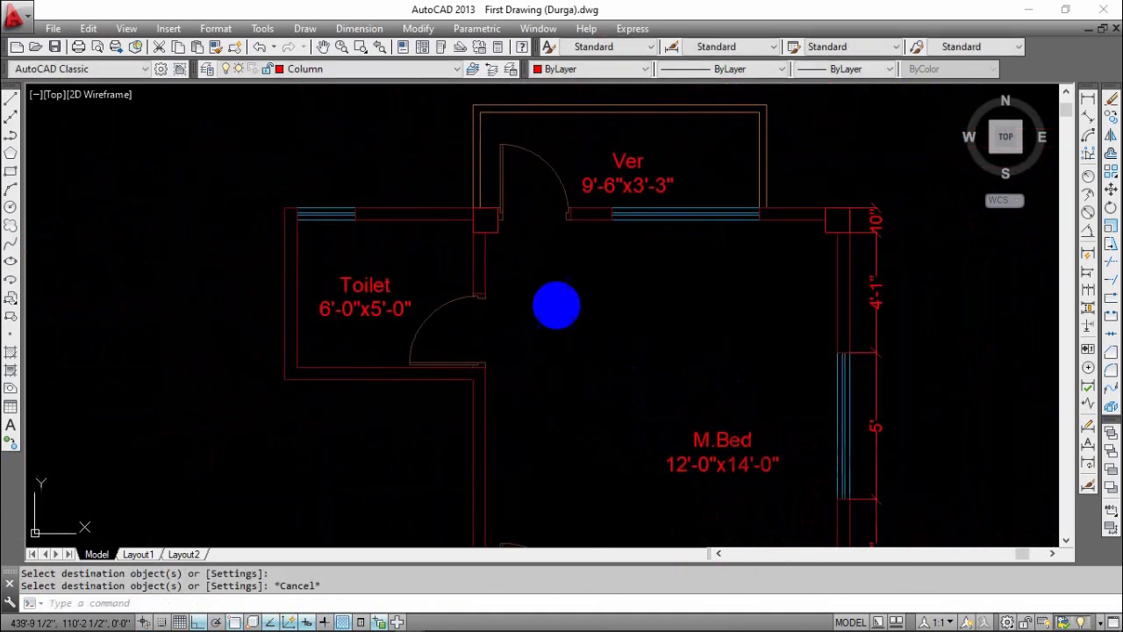
mouse_move(672, 469)
middle_mouse_down()
mouse_move(659, 386)
mouse_move(630, 322)
middle_mouse_up()
scroll(681, 384, "down", 2)
middle_click_drag(638, 505, 633, 520)
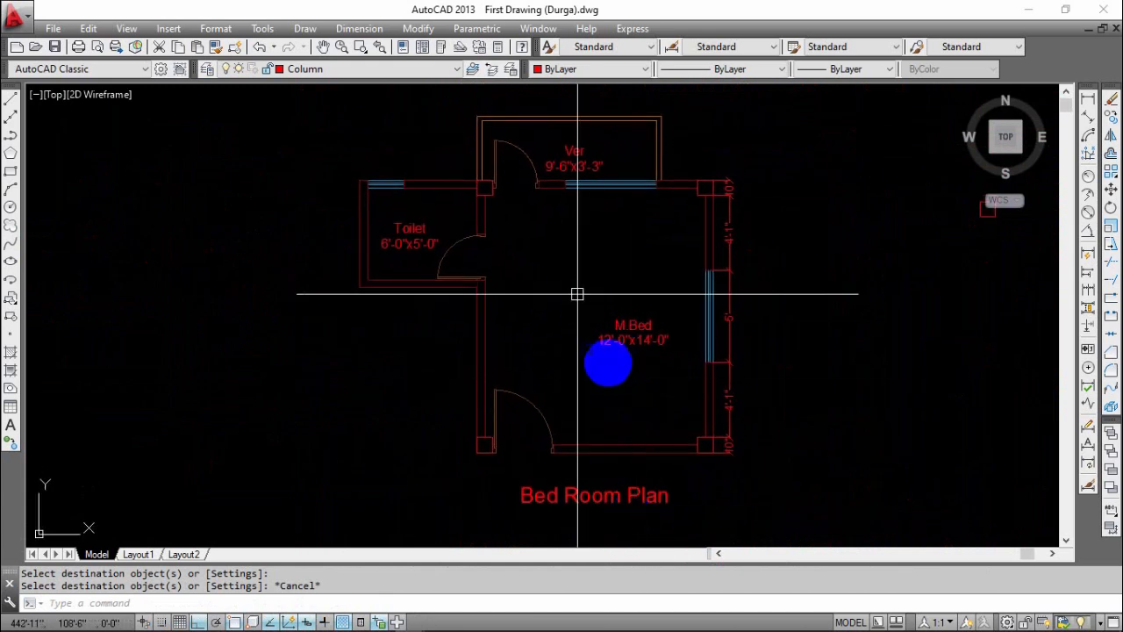
left_click(732, 248)
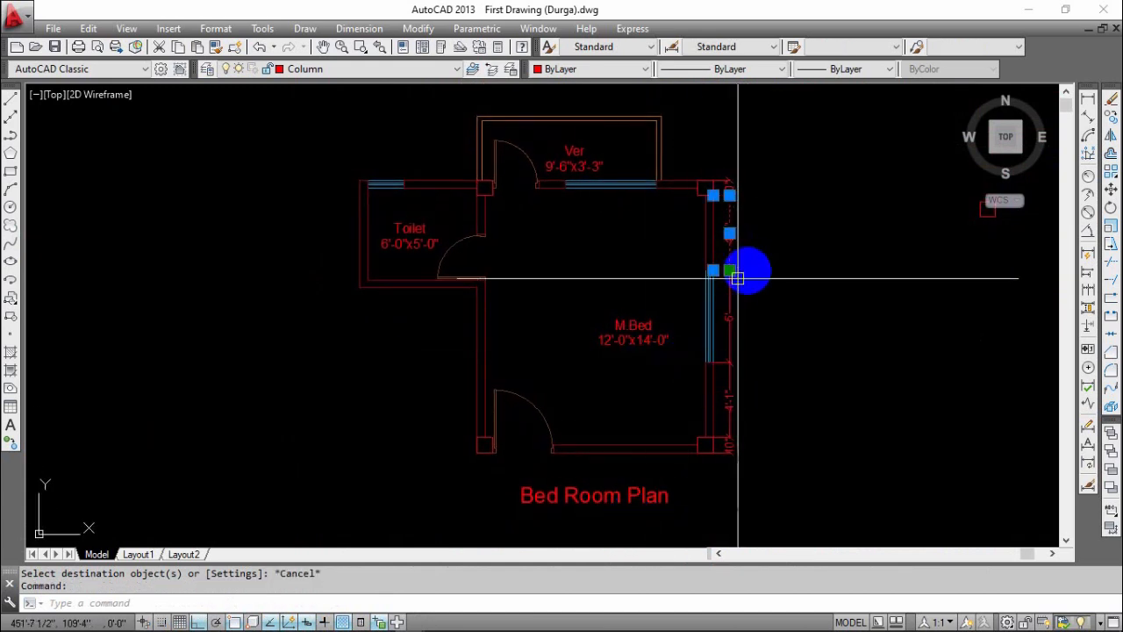
scroll(702, 226, "up", 2)
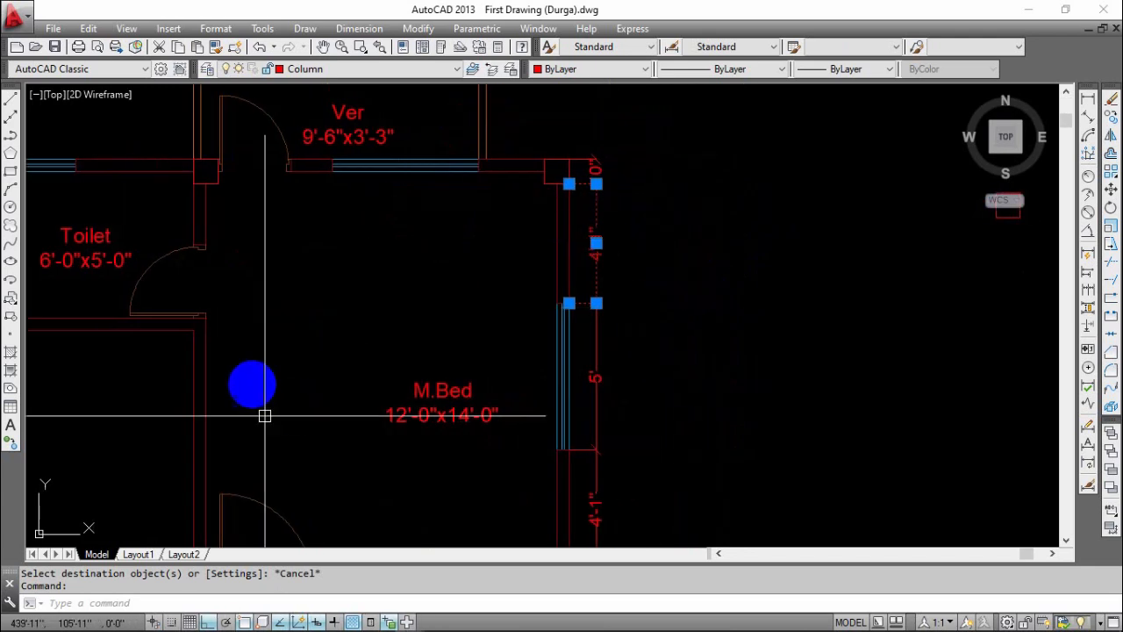
middle_click_drag(265, 415, 536, 401)
key("Escape")
key("Escape")
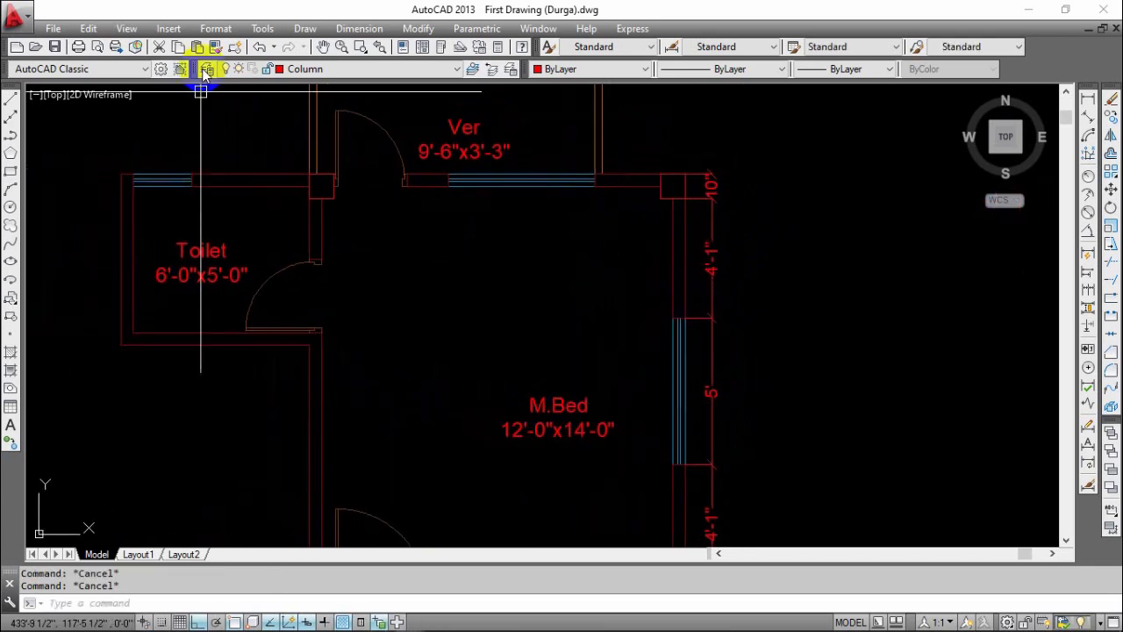
- Create two new layers, naming the first one Dimension and giving it color 35
left_click(205, 70)
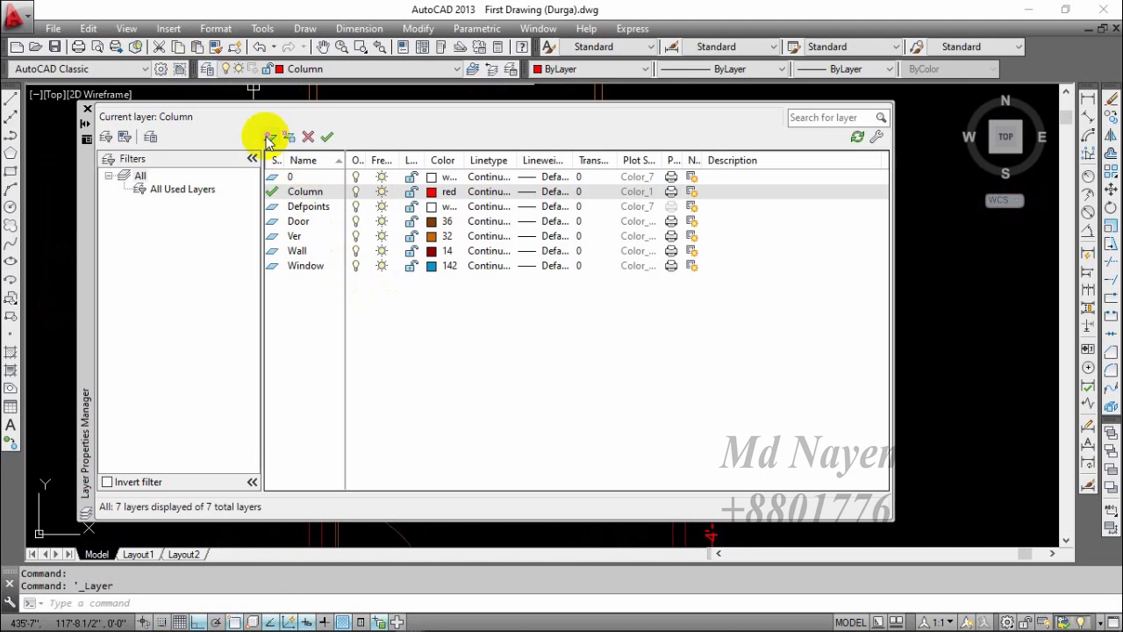
left_click(266, 138)
left_click(310, 207)
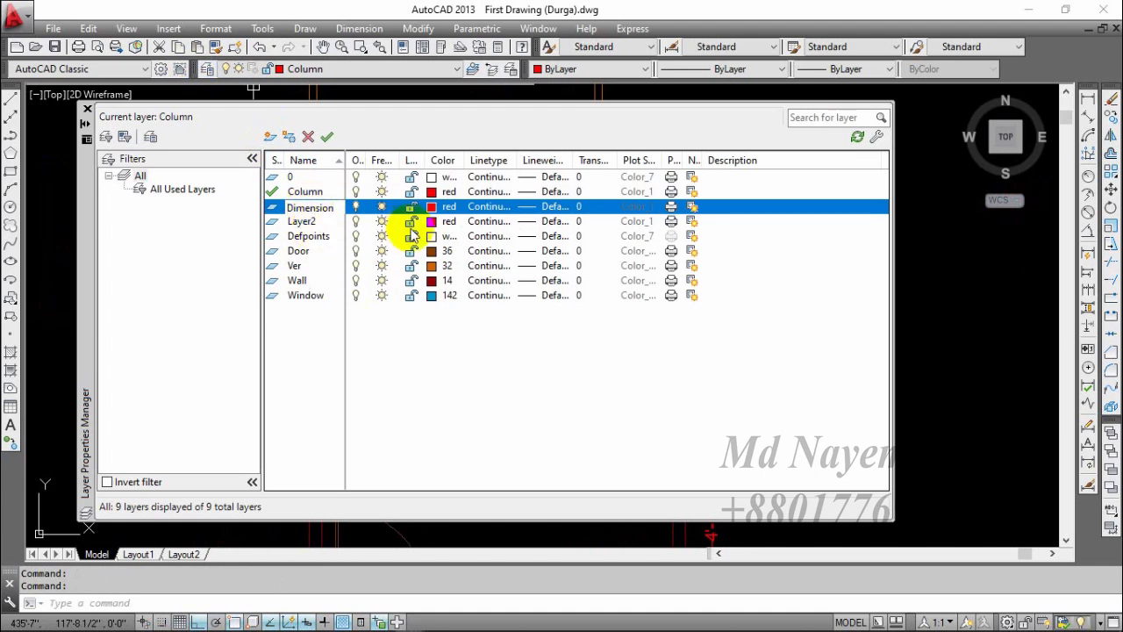
left_click(429, 210)
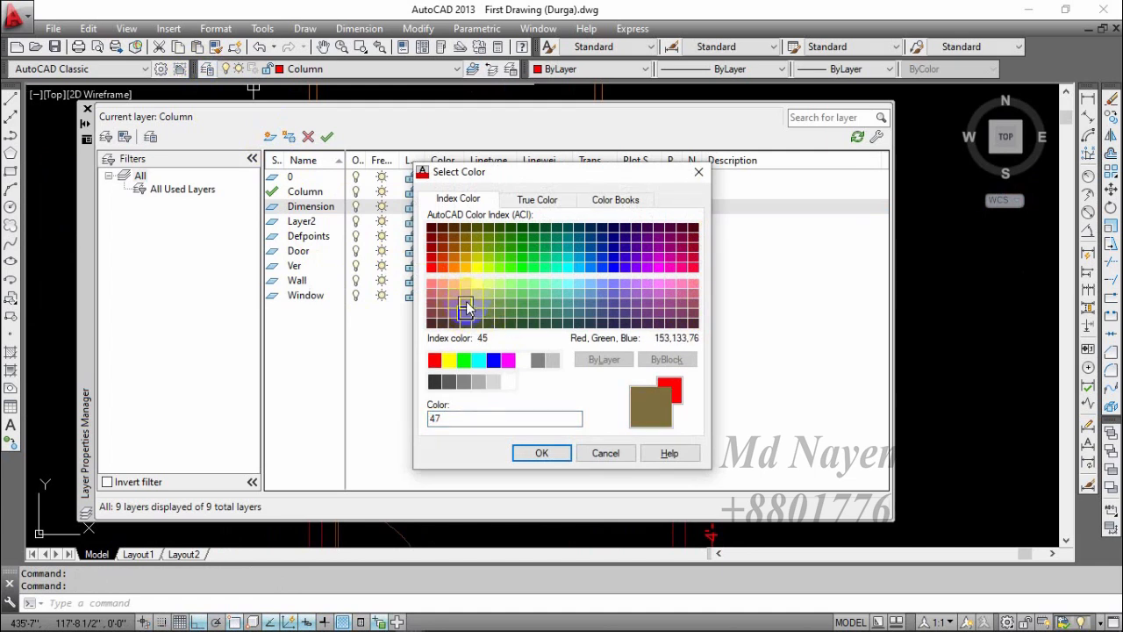
left_click(542, 453)
- Rename the second new layer as Text, set its color to 215 and close the layer manager
left_click(309, 226)
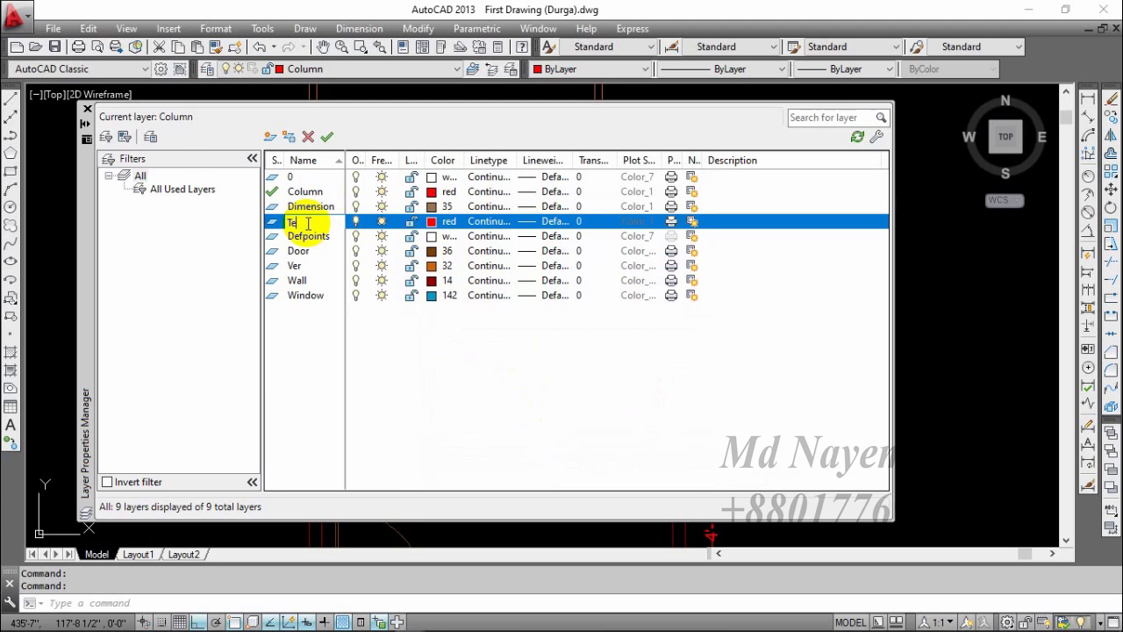
type("Text")
left_click(438, 221)
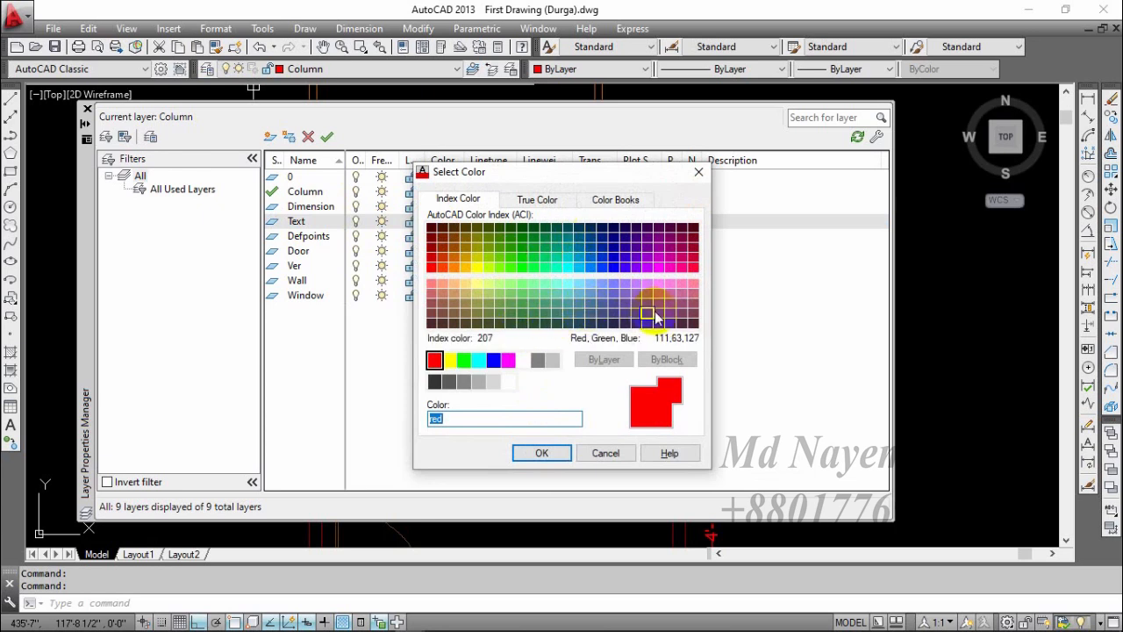
left_click(660, 304)
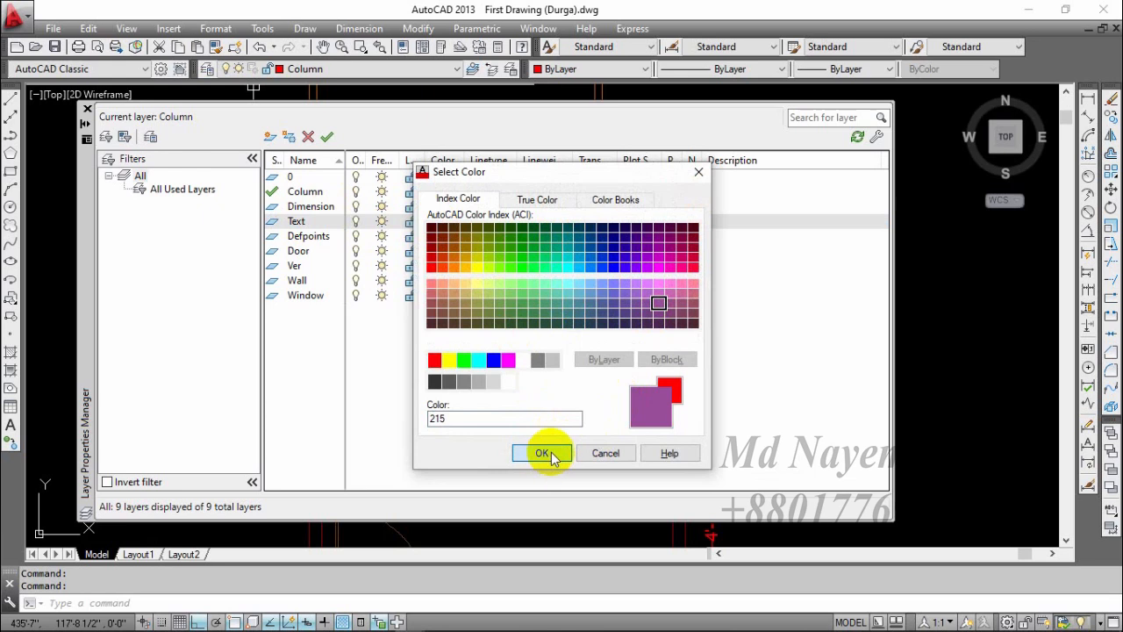
left_click(544, 453)
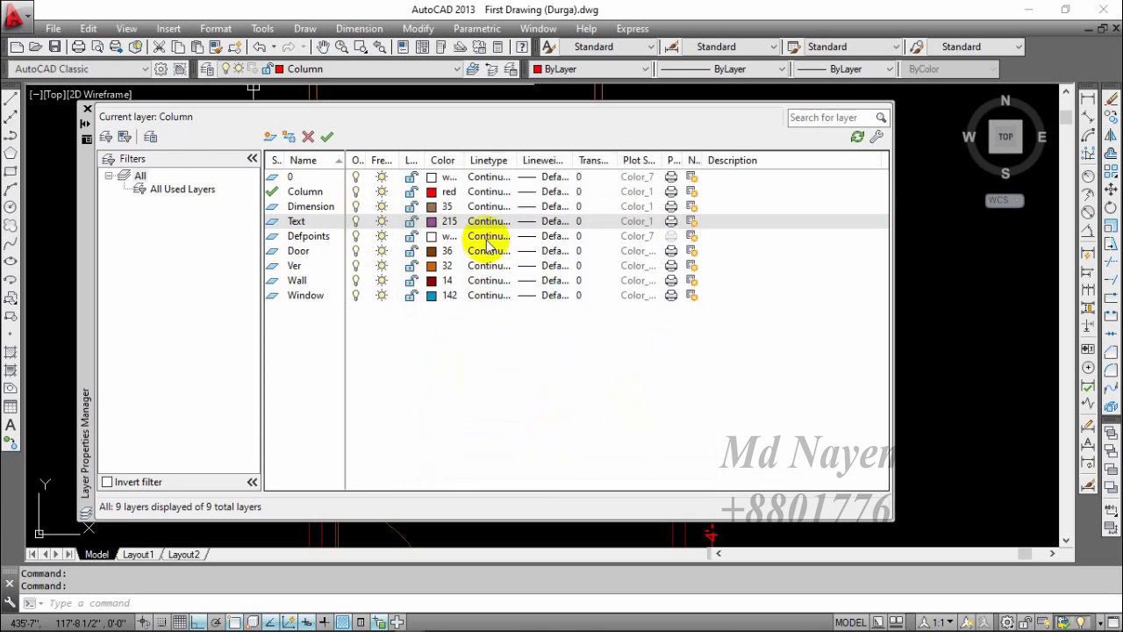
left_click(88, 112)
- Move all the 10", 4'-1" and 5' dimensions along the bedroom's east wall to the Dimension layer
middle_click_drag(479, 366, 394, 366)
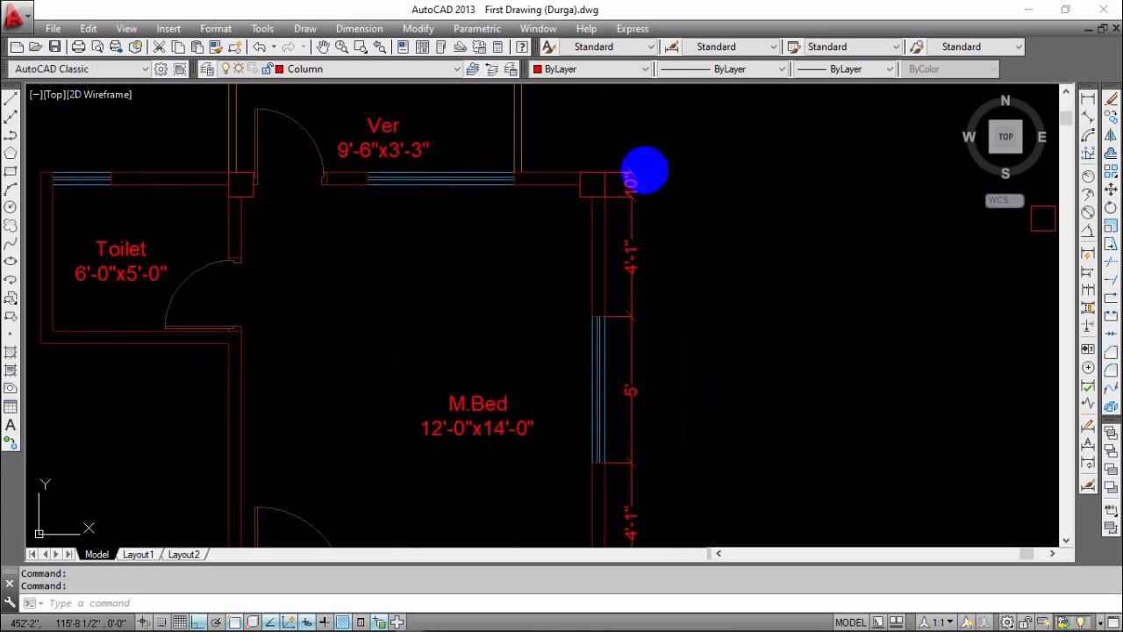
left_click(664, 145)
left_click(622, 219)
middle_click_drag(698, 318, 545, 231)
left_click(548, 222)
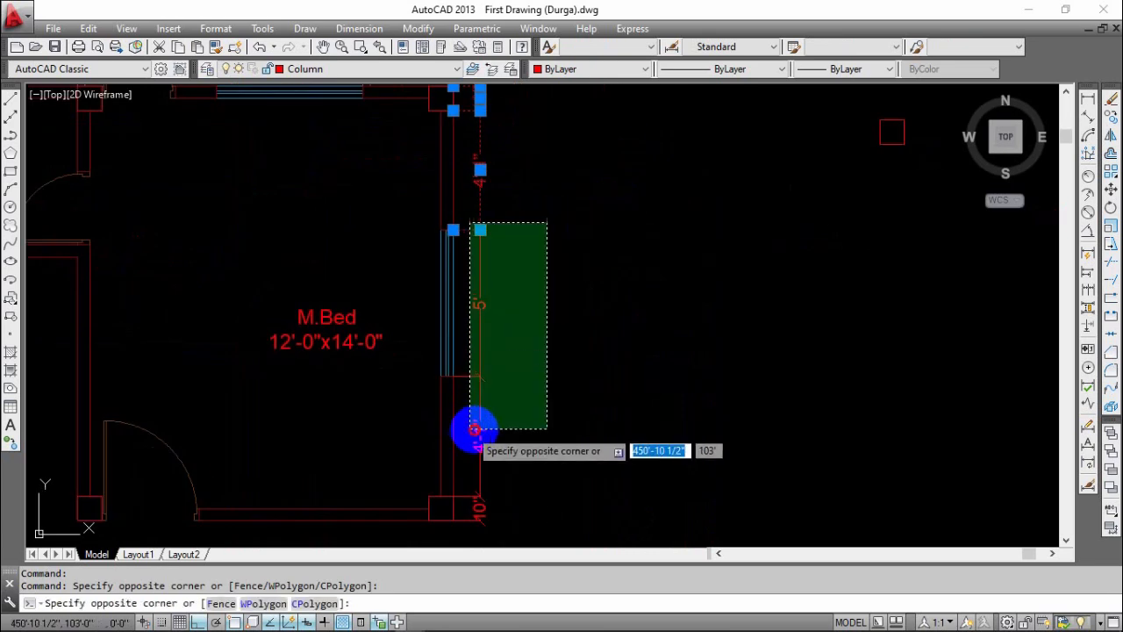
left_click(473, 430)
middle_click_drag(507, 489, 517, 396)
left_click(518, 384)
left_click(484, 433)
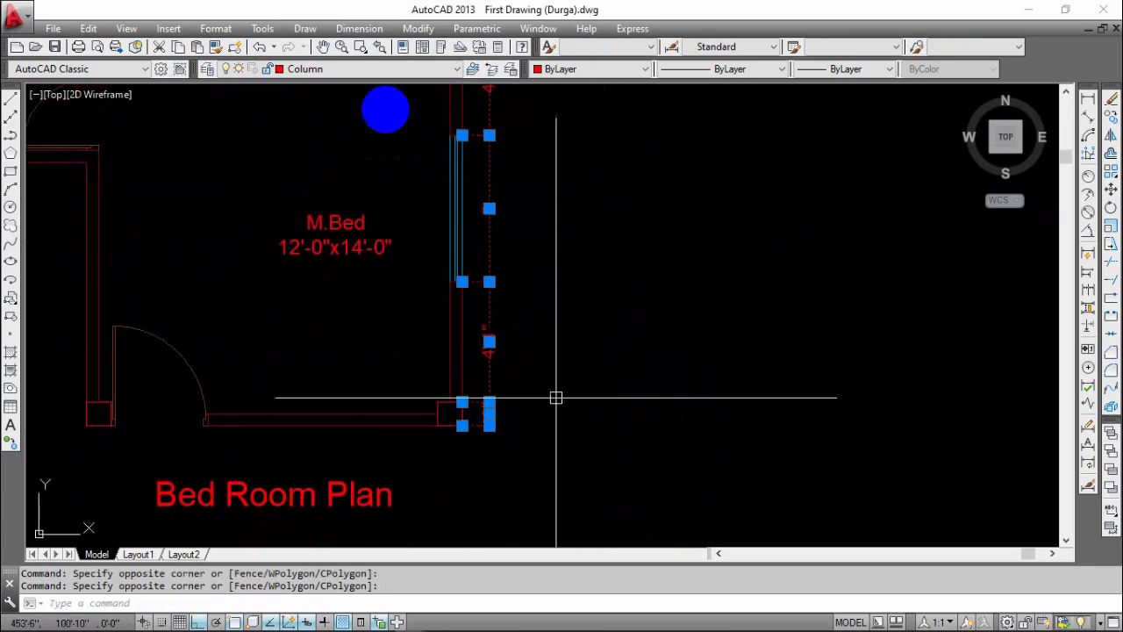
left_click(364, 71)
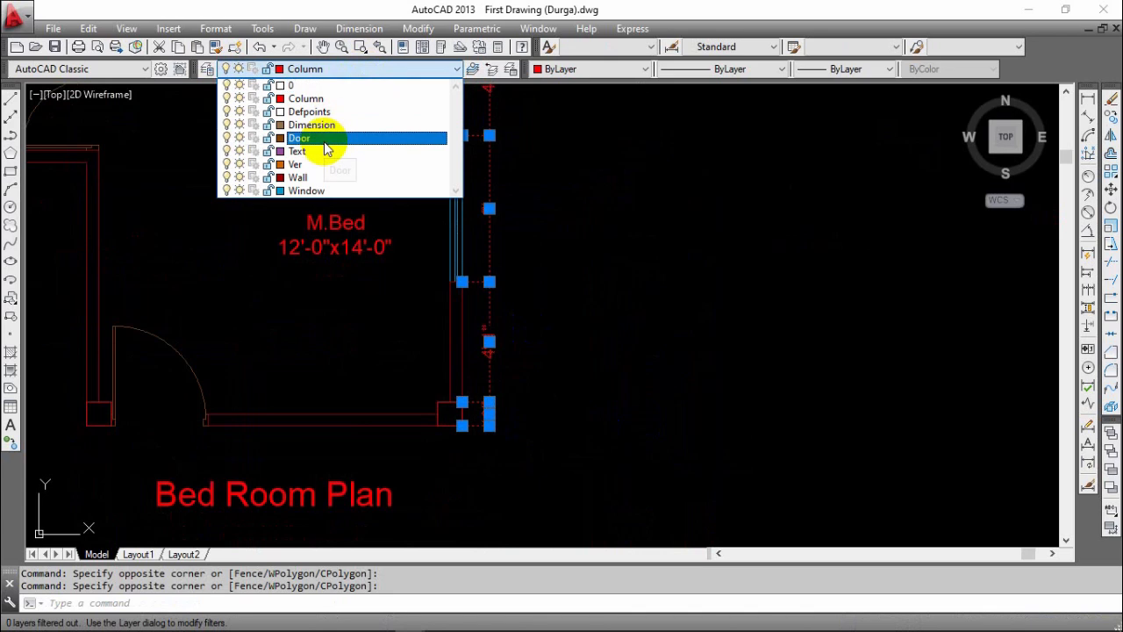
left_click(325, 125)
middle_click_drag(530, 238, 1009, 428)
key("Escape")
- Move the M.Bed, Toilet and Ver labels and the Bed Room Plan title to the Text layer
scroll(583, 361, "up", 2)
left_click(669, 245)
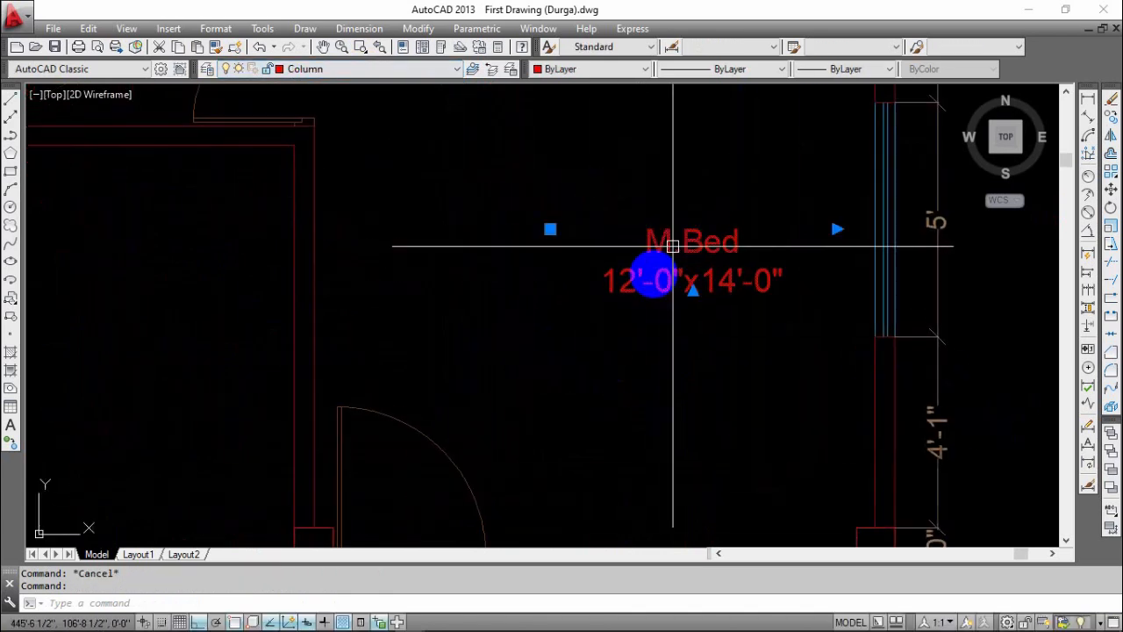
scroll(586, 236, "down", 4)
middle_click_drag(605, 299, 569, 203)
left_click(619, 314)
middle_click_drag(400, 190, 544, 414)
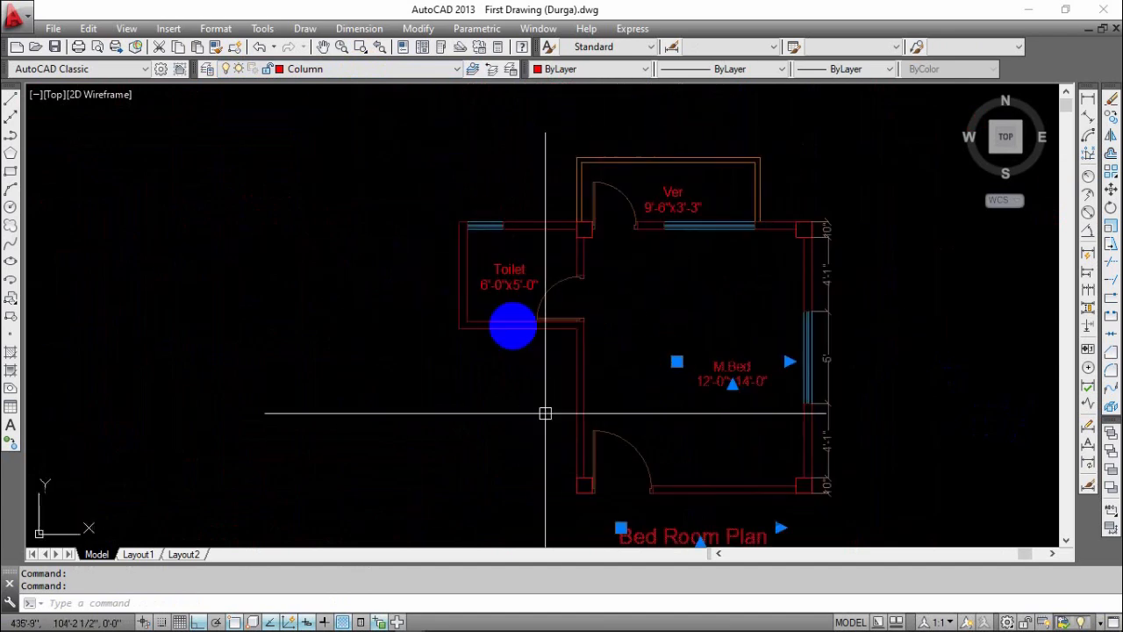
left_click(506, 281)
middle_click_drag(506, 281, 418, 308)
left_click(585, 221)
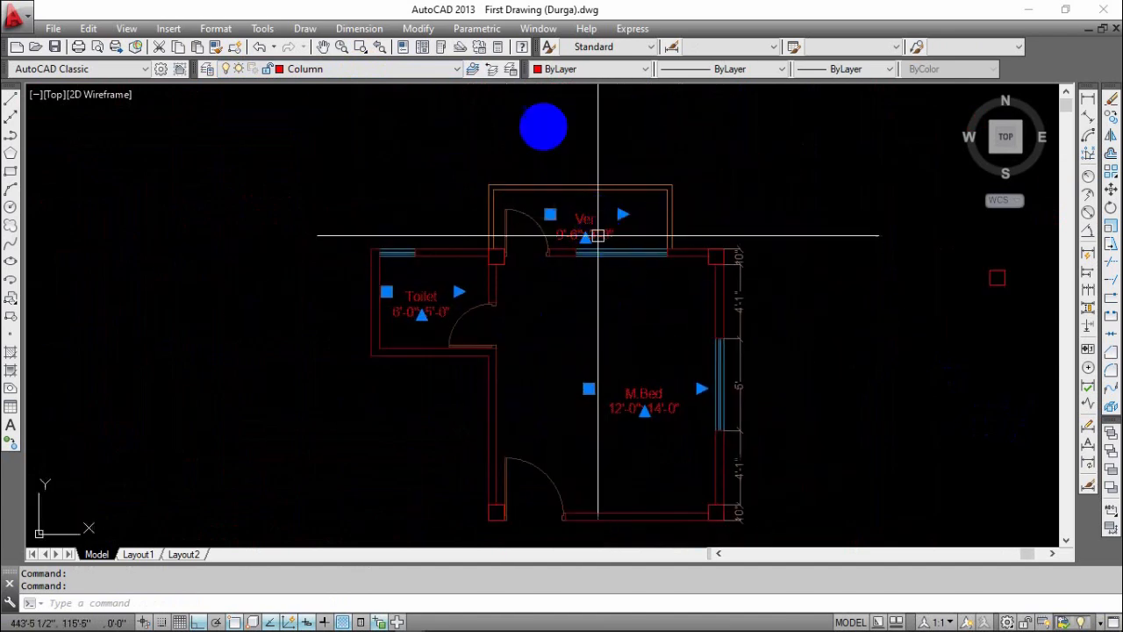
left_click(386, 70)
left_click(360, 152)
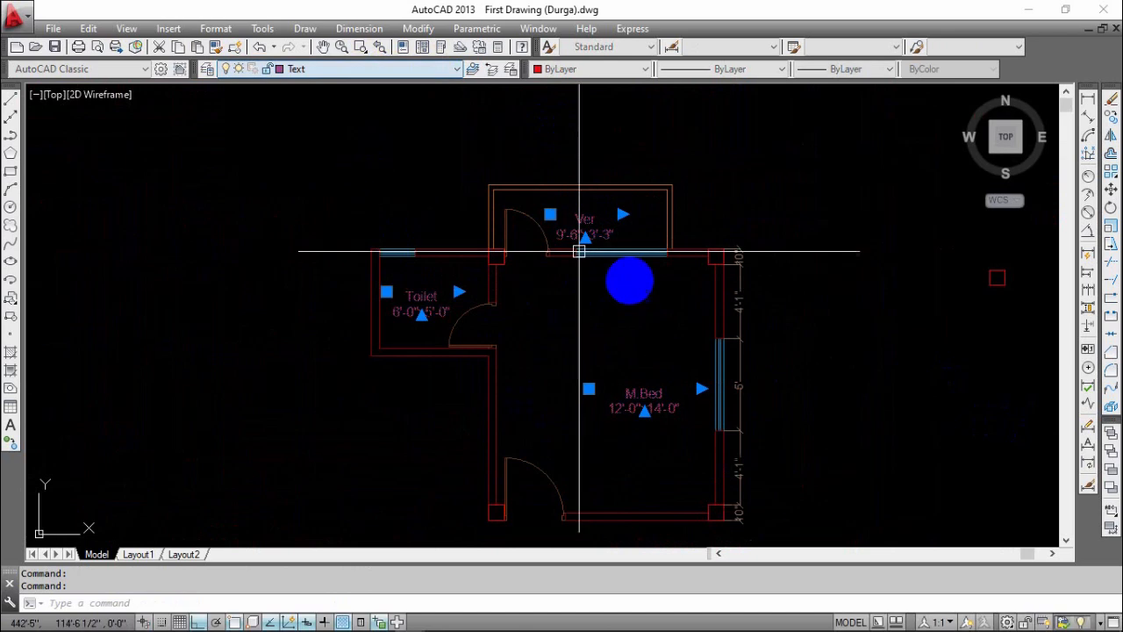
middle_click_drag(681, 305, 589, 224)
key("Escape")
- Move the M.Bed label west and then slightly north to centre it in the bedroom
left_click(547, 321)
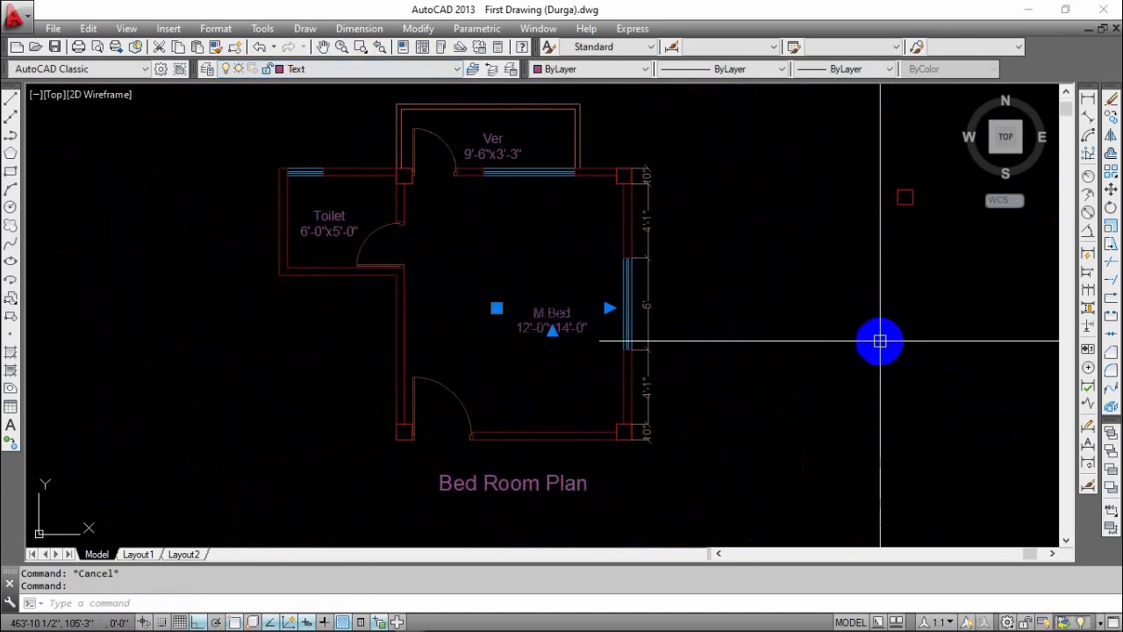
key("Return")
left_click(880, 345)
left_click(849, 349)
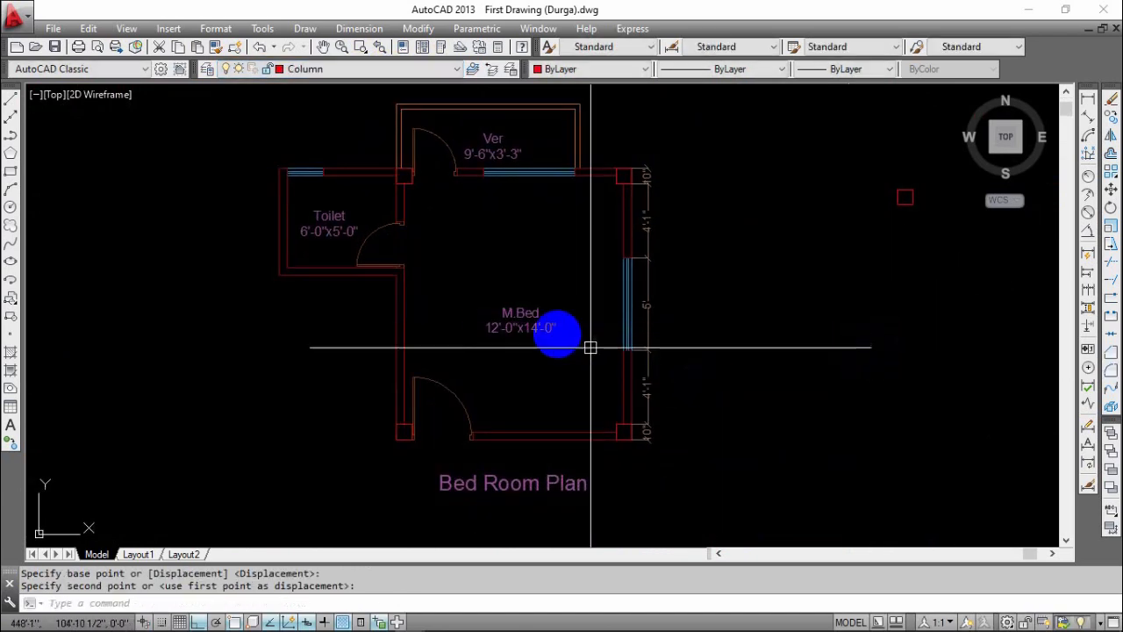
left_click(542, 327)
key("Return")
left_click(828, 376)
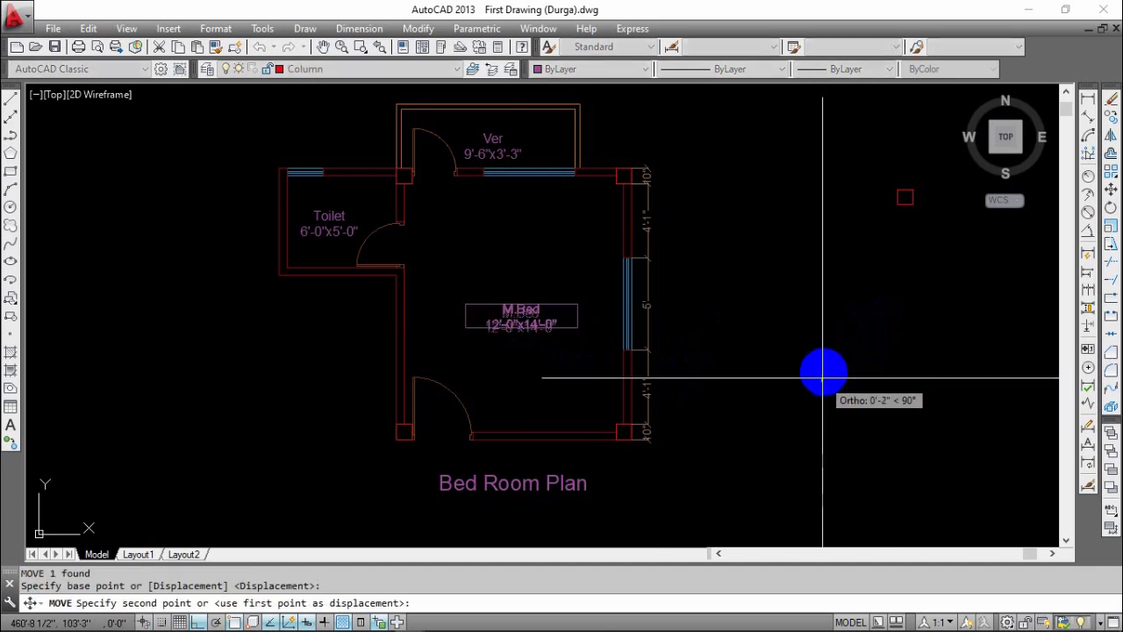
middle_click_drag(744, 325, 742, 340)
mouse_move(785, 381)
middle_mouse_down()
mouse_move(790, 371)
mouse_move(742, 381)
middle_mouse_up()
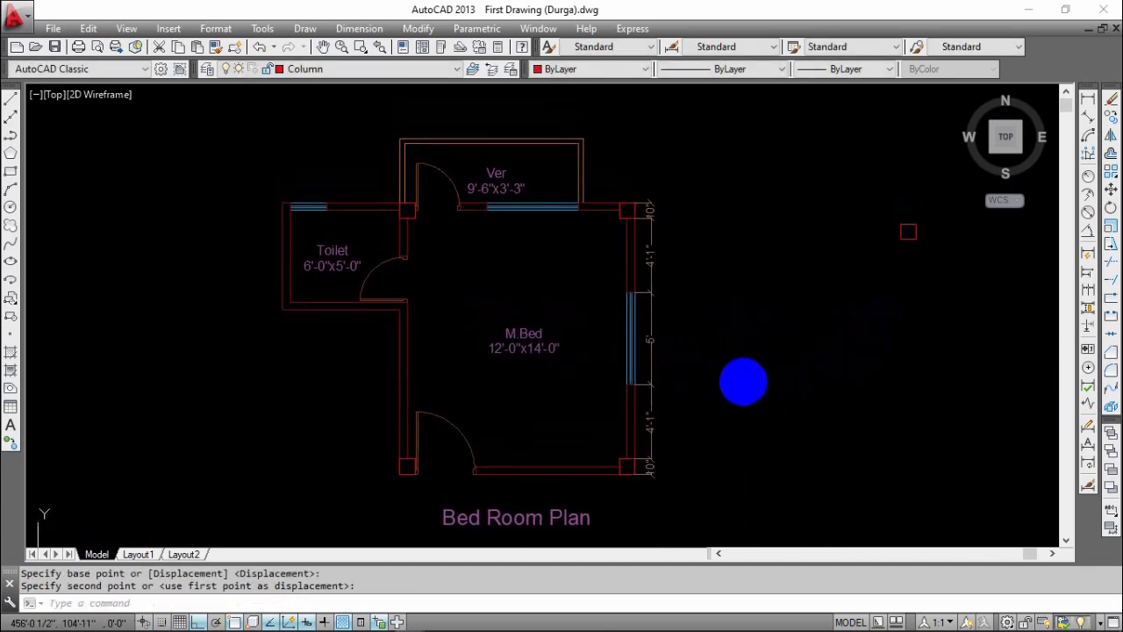
- Add a linear dimension across the toilet's west wall thickness, placing its dimension line north of the verandah
mouse_move(674, 387)
middle_mouse_down()
mouse_move(630, 444)
mouse_move(626, 480)
middle_mouse_up()
mouse_move(585, 314)
middle_mouse_down()
mouse_move(638, 389)
mouse_move(652, 369)
mouse_move(812, 388)
middle_mouse_up()
scroll(471, 336, "up", 2)
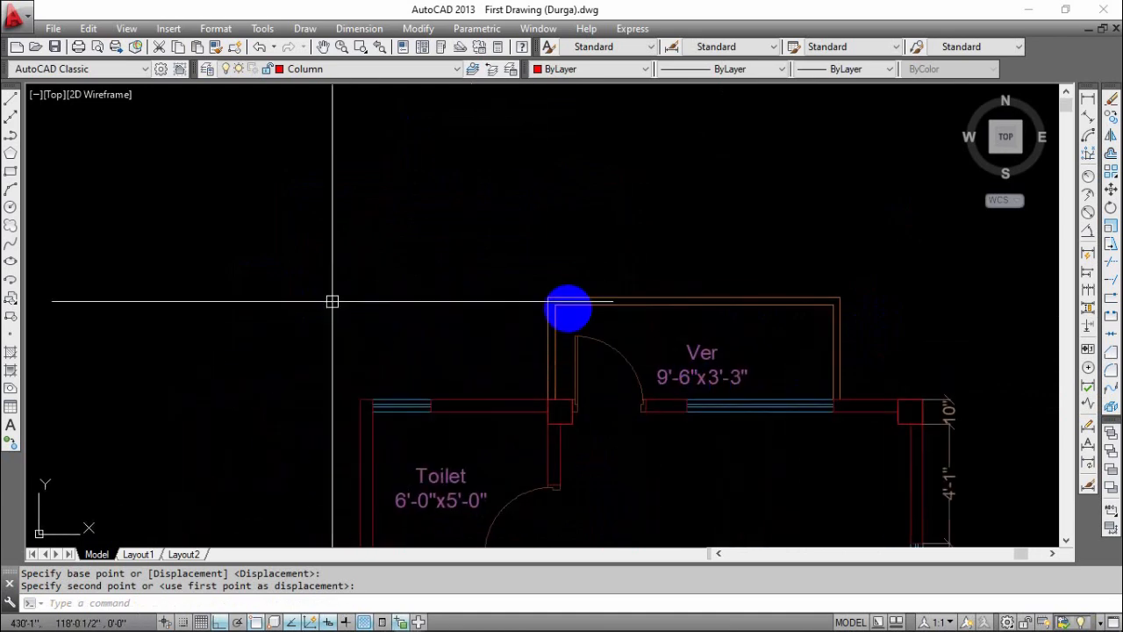
middle_click_drag(692, 307, 583, 286)
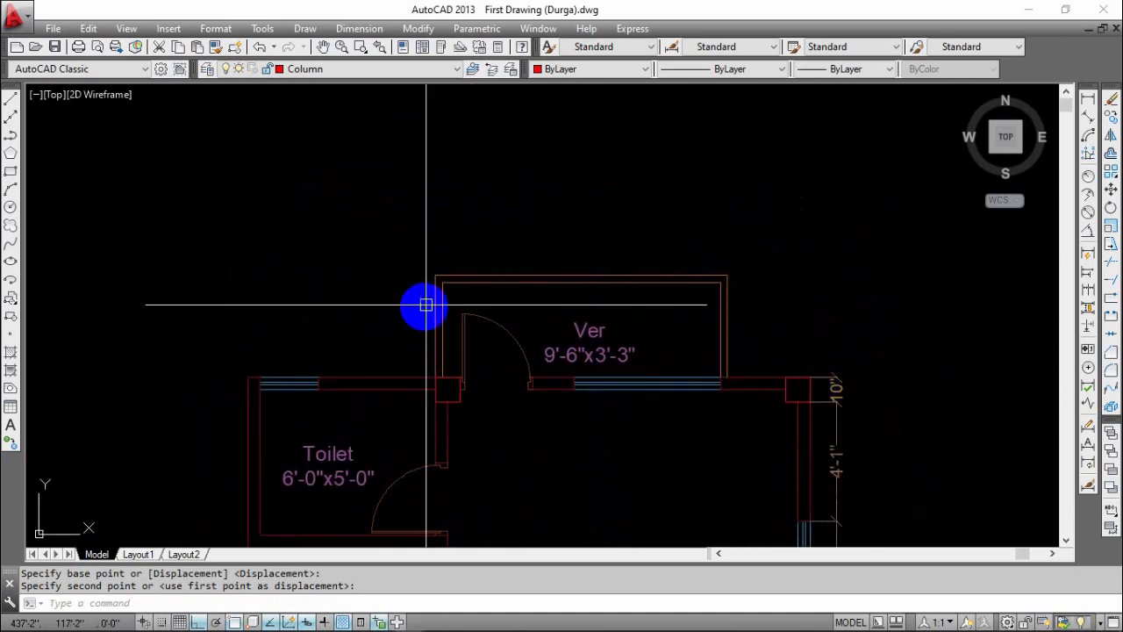
mouse_move(597, 371)
middle_mouse_down()
mouse_move(630, 353)
mouse_move(769, 357)
middle_mouse_up()
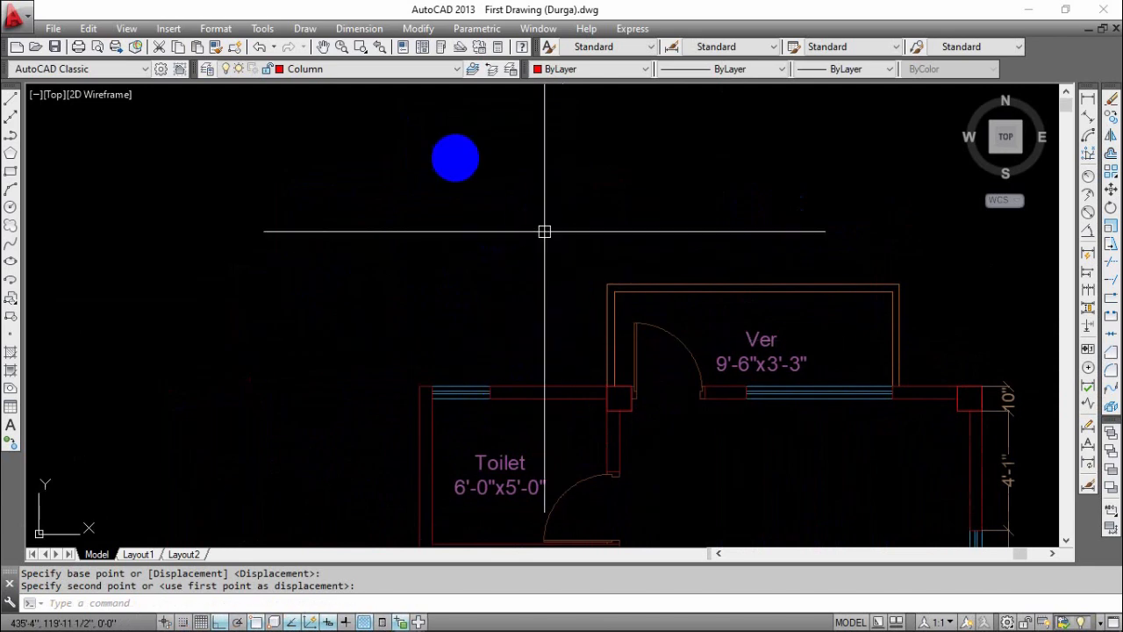
key("Escape")
type("dli")
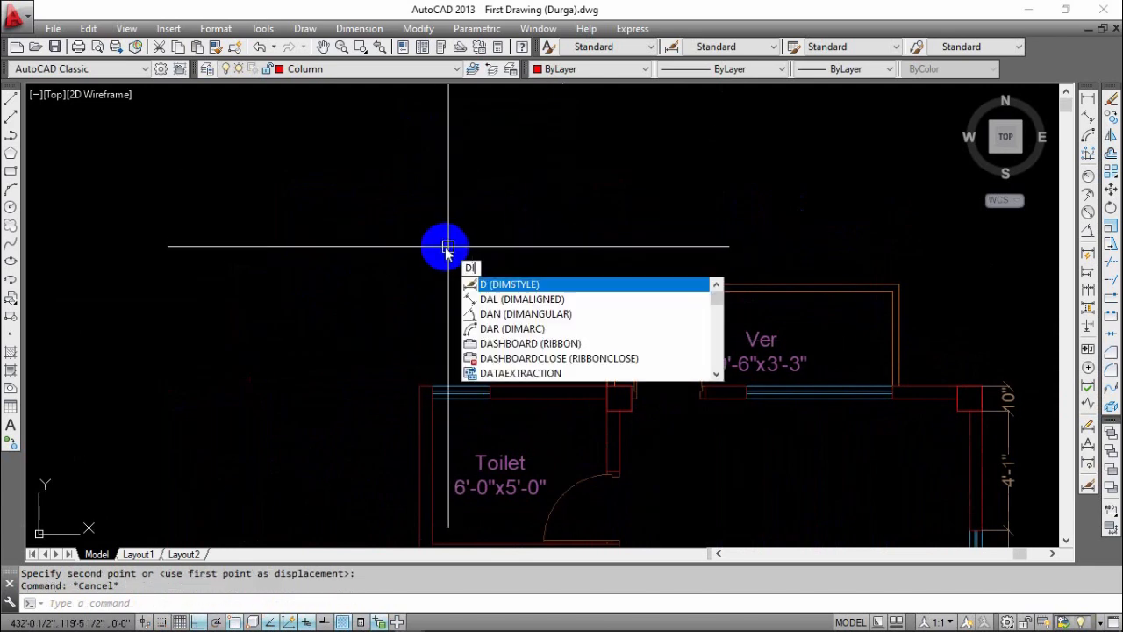
key("Return")
left_click(420, 385)
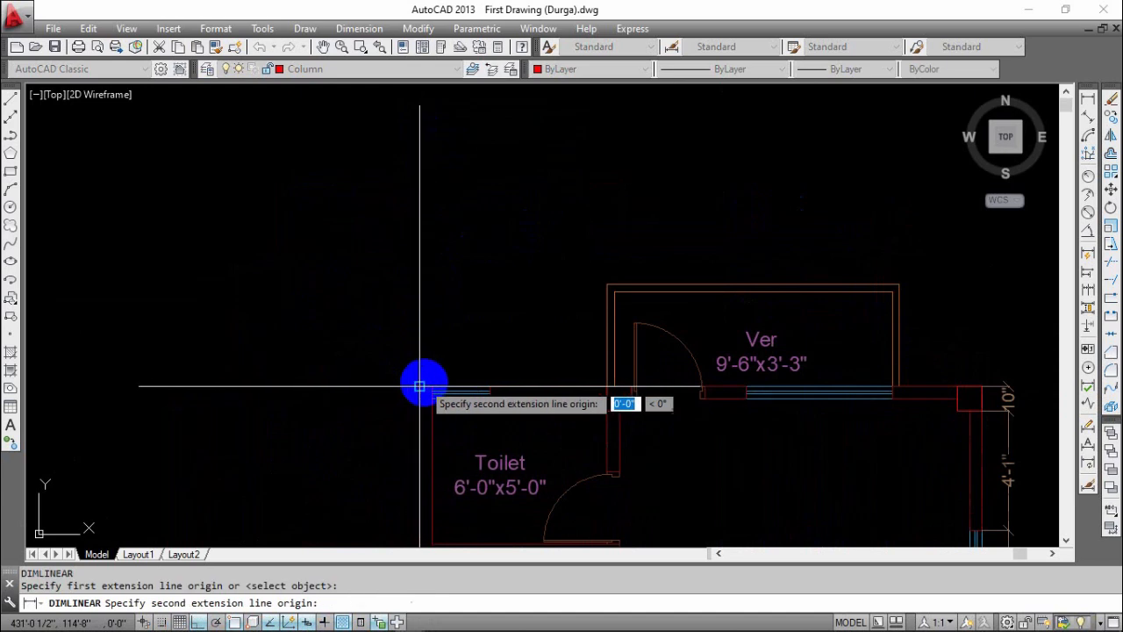
left_click(431, 384)
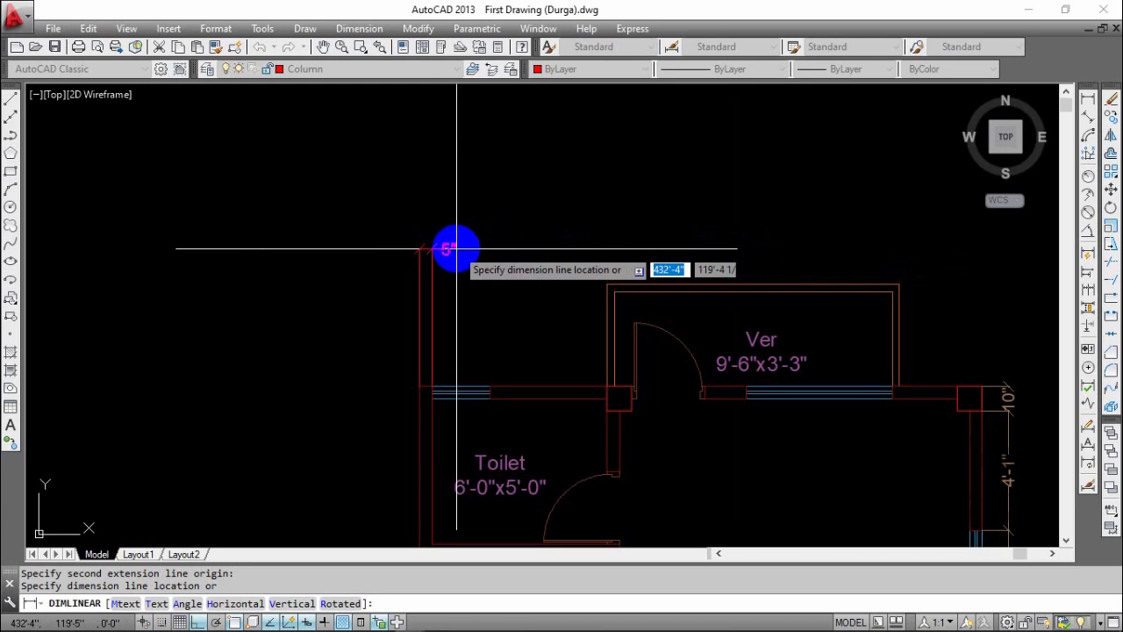
left_click(456, 248)
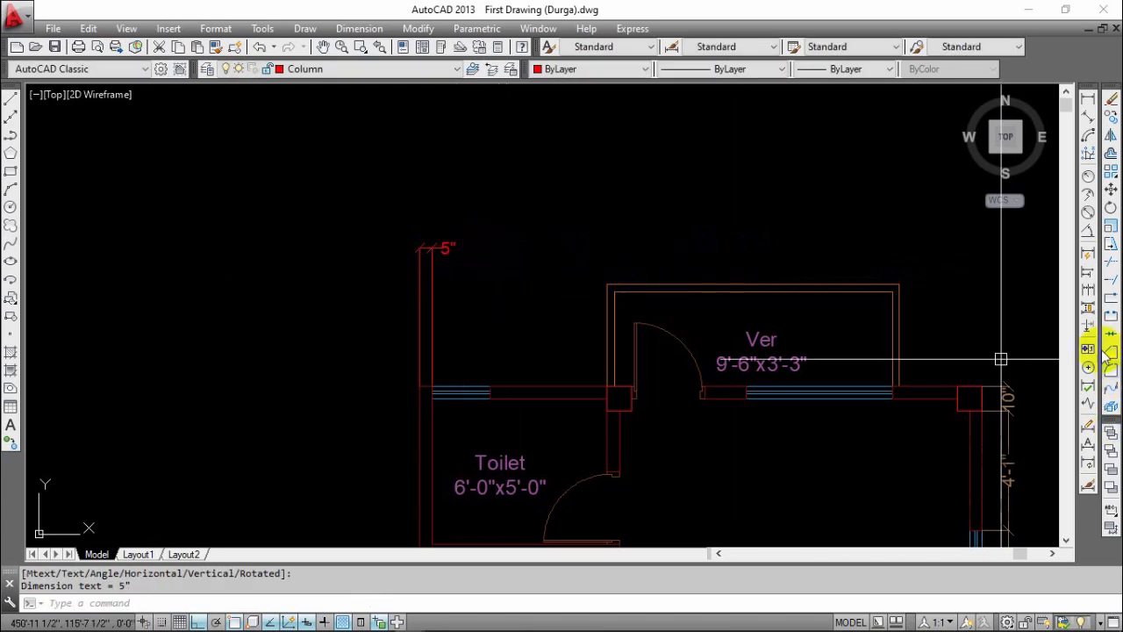
- Continue the dimension string east over the toilet window, the wall up to the column and the verandah's west wall thickness
left_click(1088, 298)
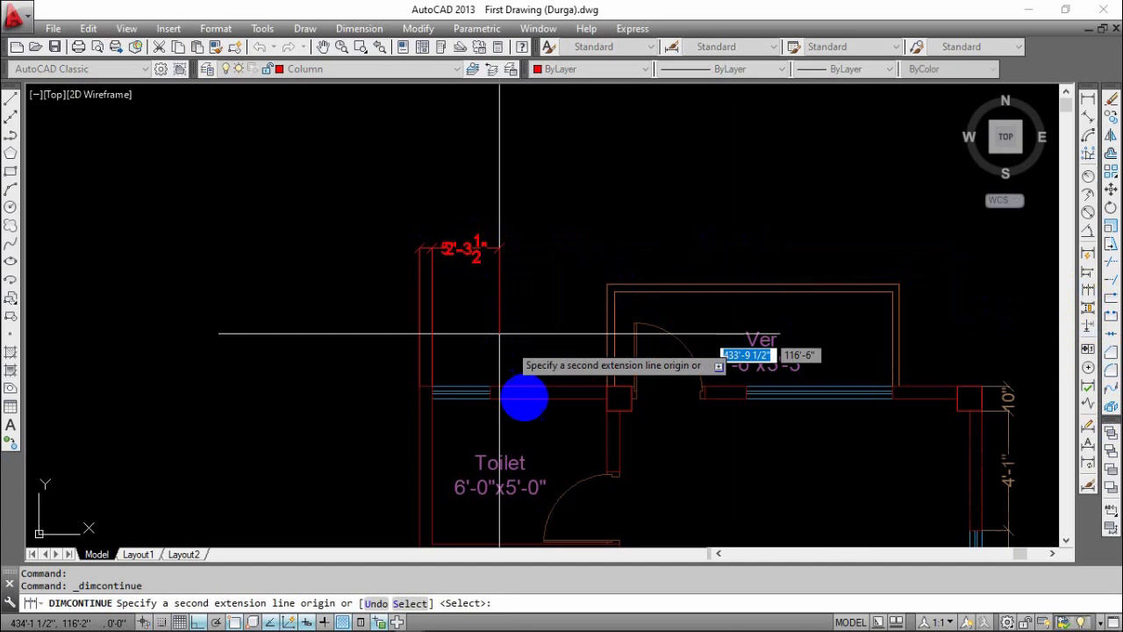
left_click(488, 385)
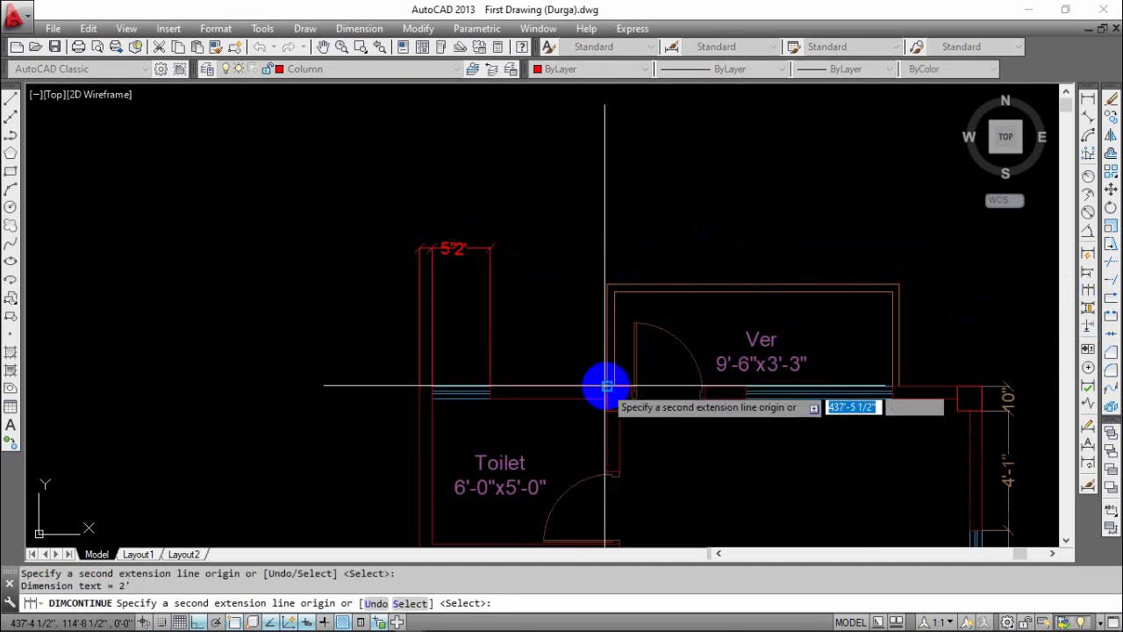
scroll(605, 388, "up", 4)
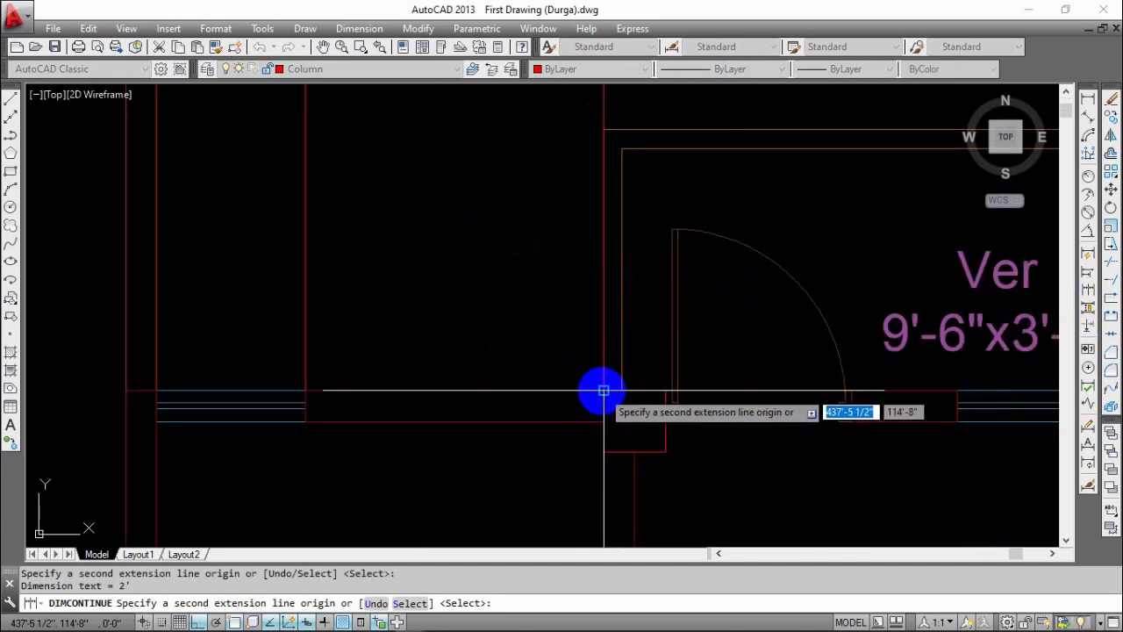
scroll(604, 391, "down", 4)
left_click(602, 390)
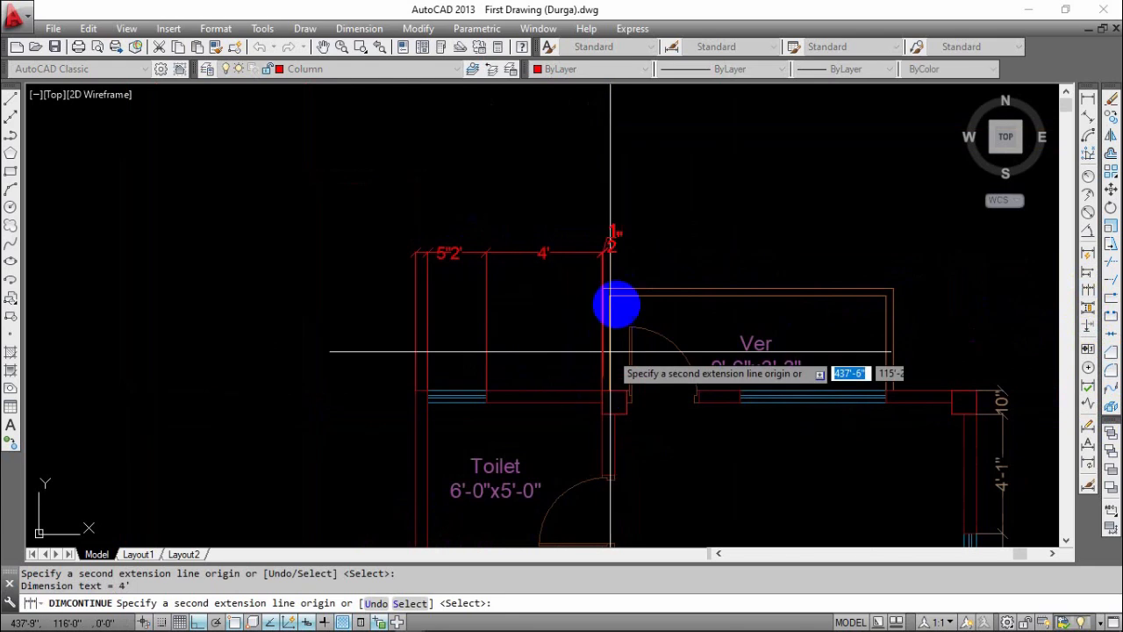
scroll(614, 301, "up", 4)
left_click(607, 301)
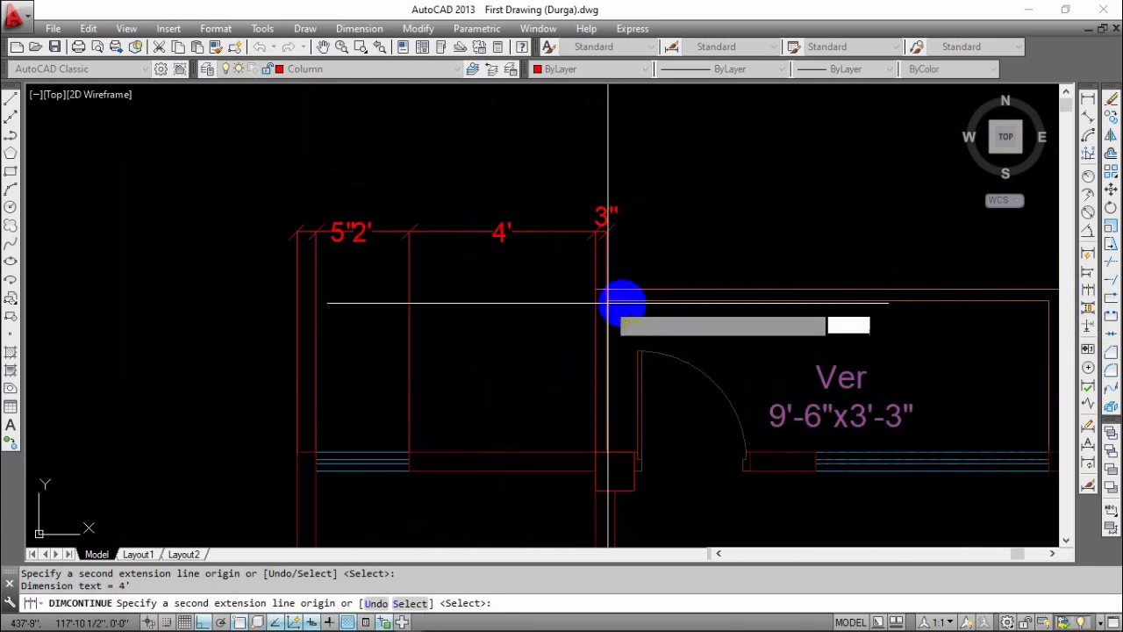
- Continue the string over the column edge, verandah door, window and verandah's east wall to the outer edge of the bedroom's northeast column
middle_click_drag(666, 300, 517, 301)
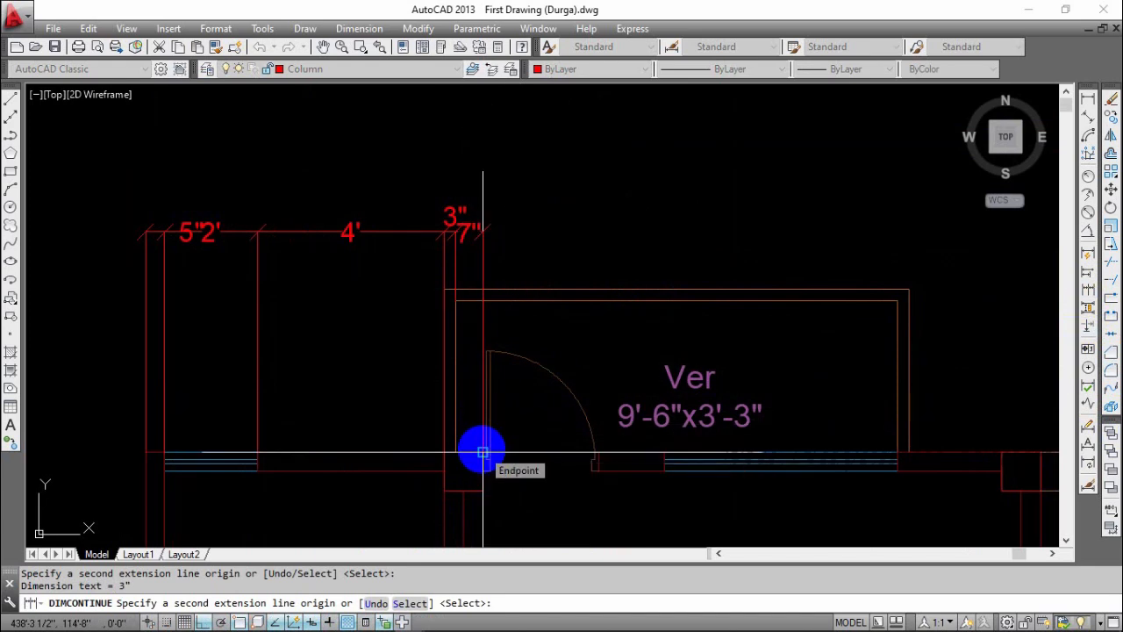
left_click(482, 452)
middle_click_drag(528, 460, 454, 524)
middle_click_drag(555, 388, 391, 368)
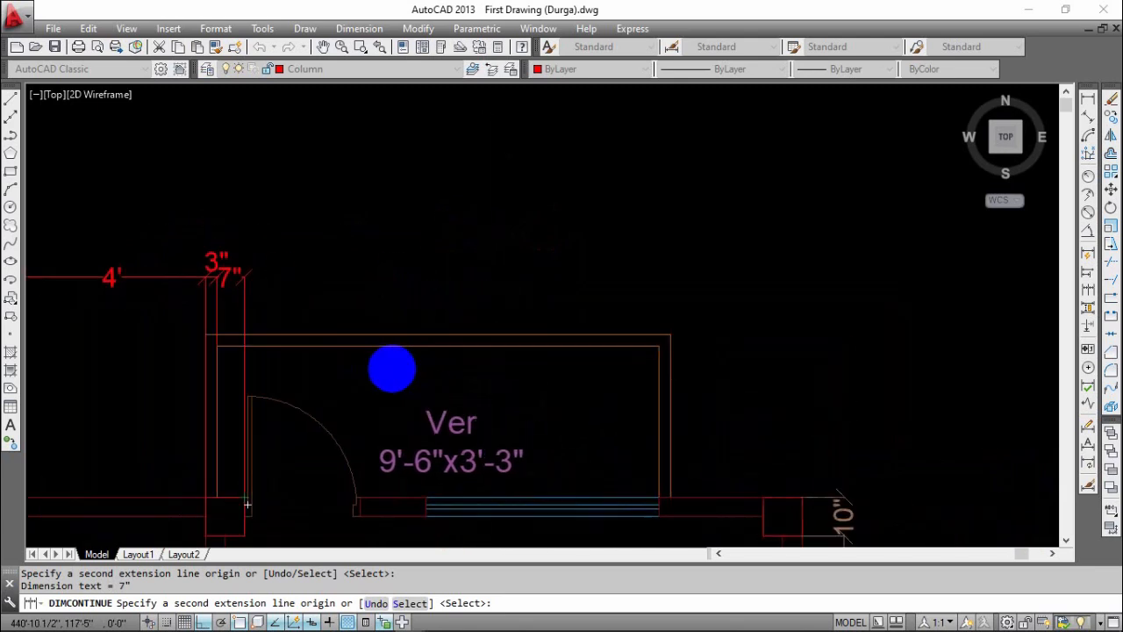
left_click(360, 499)
mouse_move(471, 497)
middle_mouse_down()
mouse_move(402, 444)
mouse_move(344, 445)
middle_mouse_up()
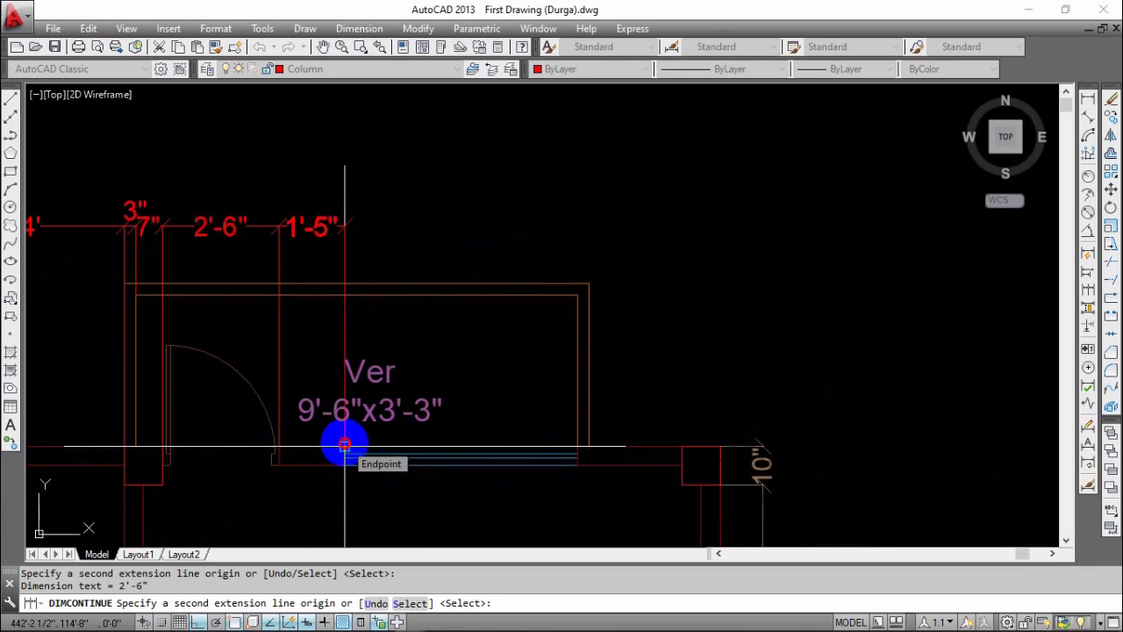
left_click(345, 444)
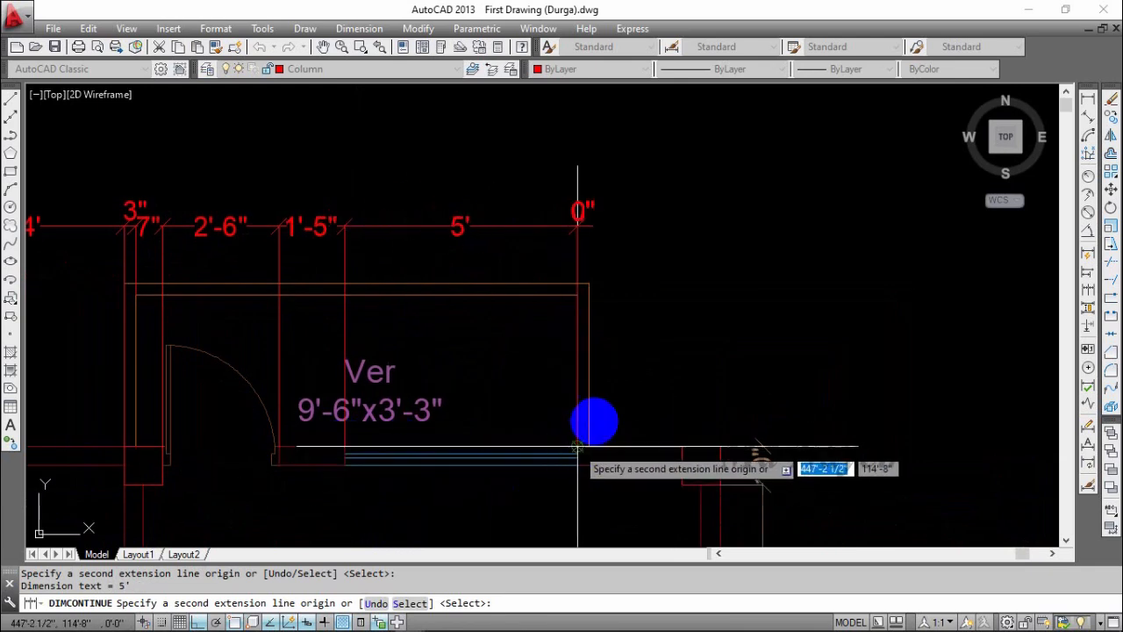
left_click(589, 283)
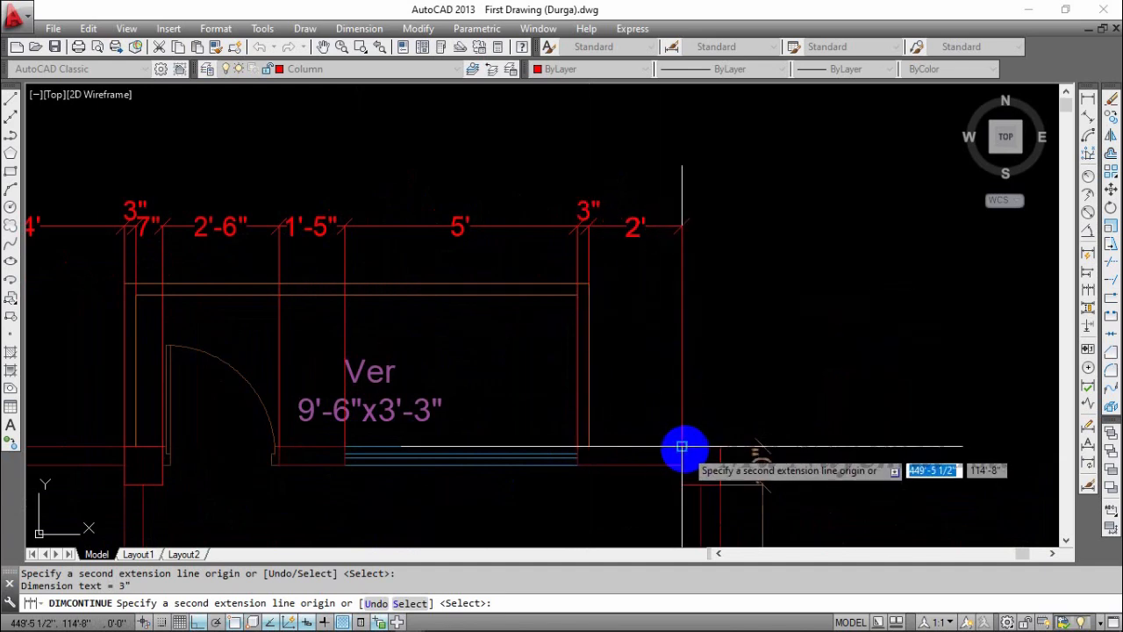
left_click(682, 447)
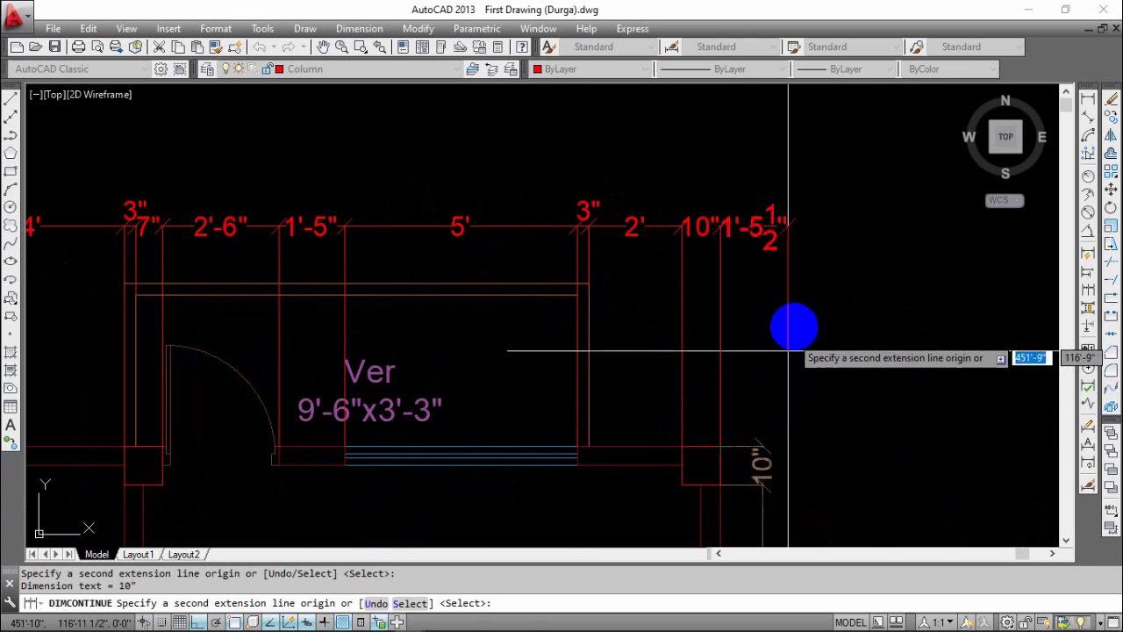
- Move the whole dimension string along the plan's north side to the Dimension layer
key("Escape")
scroll(795, 328, "down", 2)
left_click(760, 213)
left_click(202, 290)
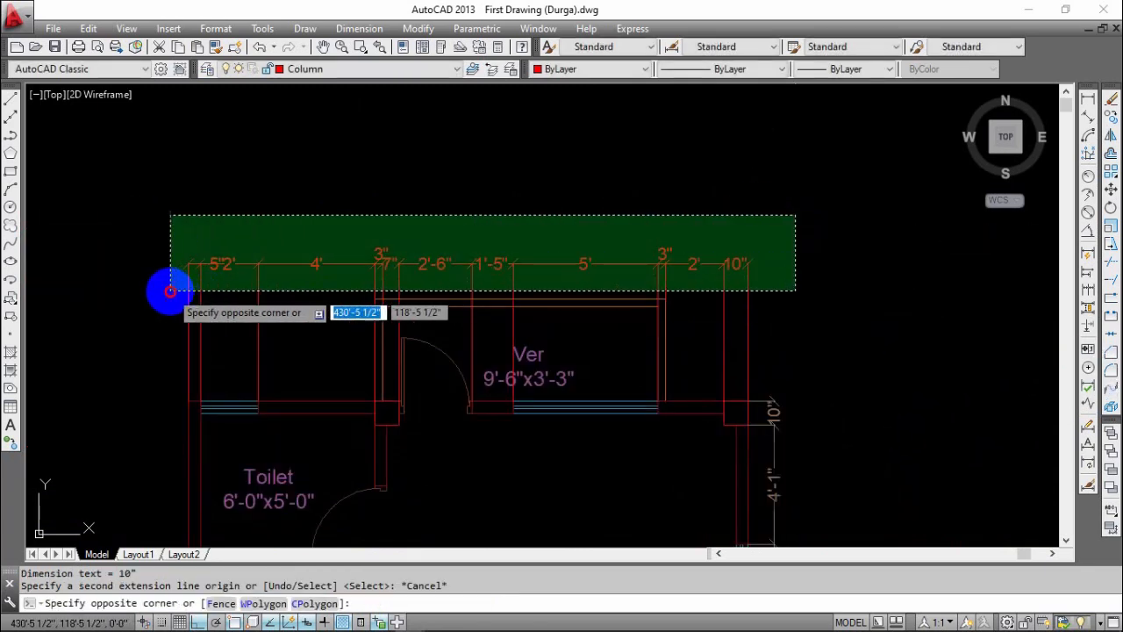
scroll(201, 278, "up", 2)
middle_click_drag(238, 310, 346, 377)
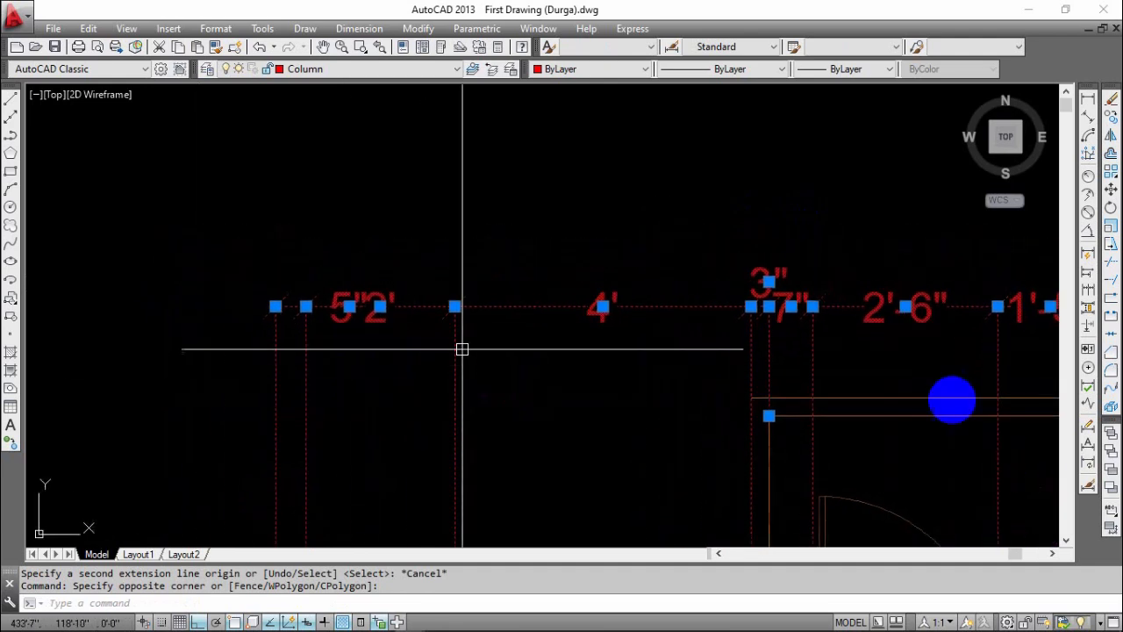
left_click(395, 68)
left_click(364, 138)
middle_click_drag(306, 324, 477, 322)
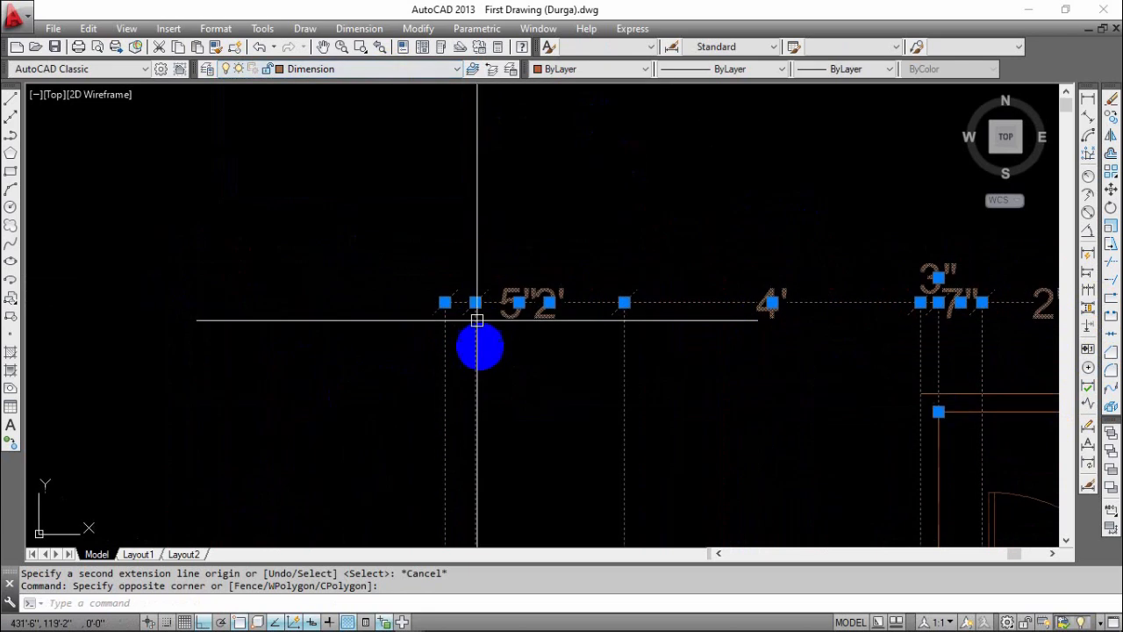
key("Escape")
- Examine the overlapping 5" and 2' dimension texts at the string's west end by selecting the dimensions
scroll(506, 351, "down", 2)
middle_click_drag(516, 392, 552, 320)
scroll(552, 320, "up", 2)
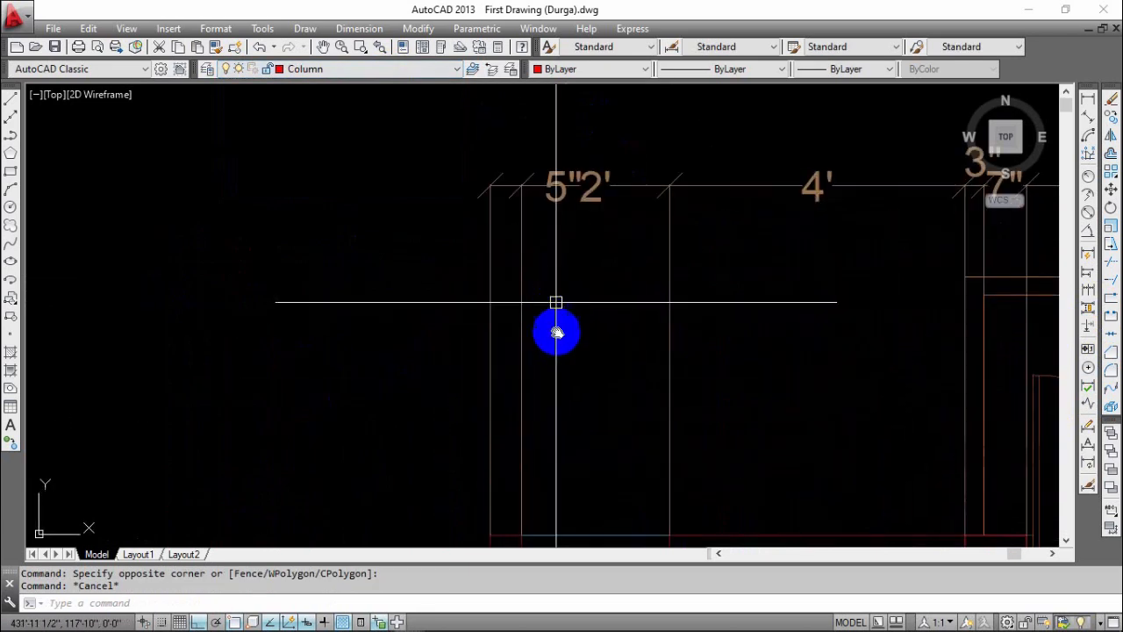
left_click(503, 334)
left_click(564, 268)
scroll(553, 264, "up", 2)
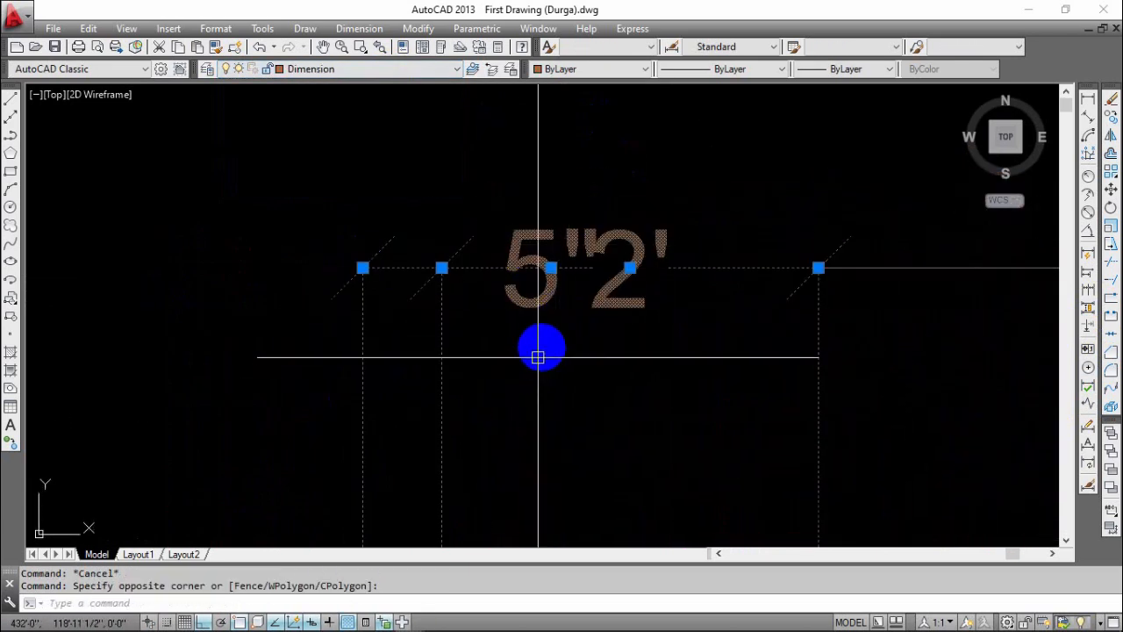
key("Escape")
left_click(436, 346)
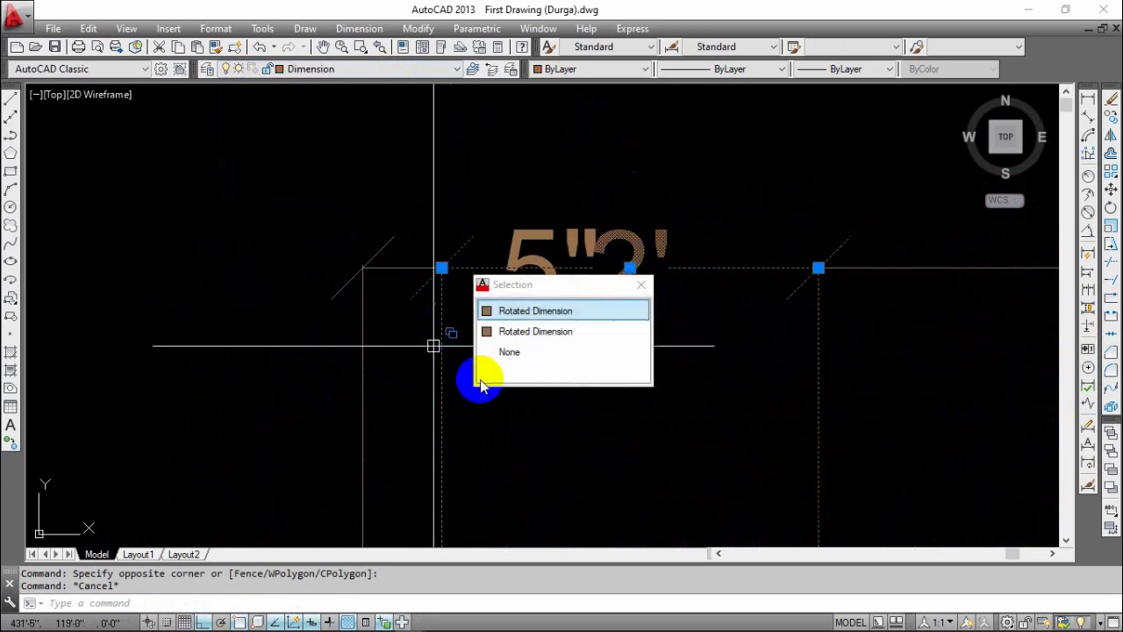
key("Escape")
left_click(368, 354)
left_click(509, 311)
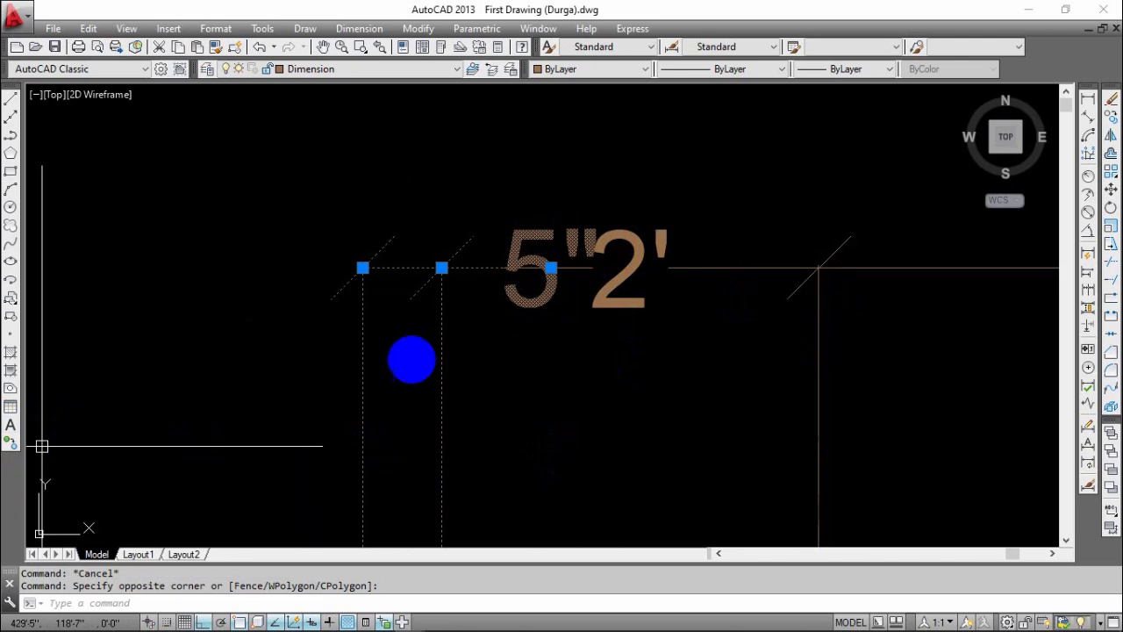
- Relocate the 5" dimension text between its own extension lines, clear of the 2' text
left_click(1088, 446)
left_click(541, 303)
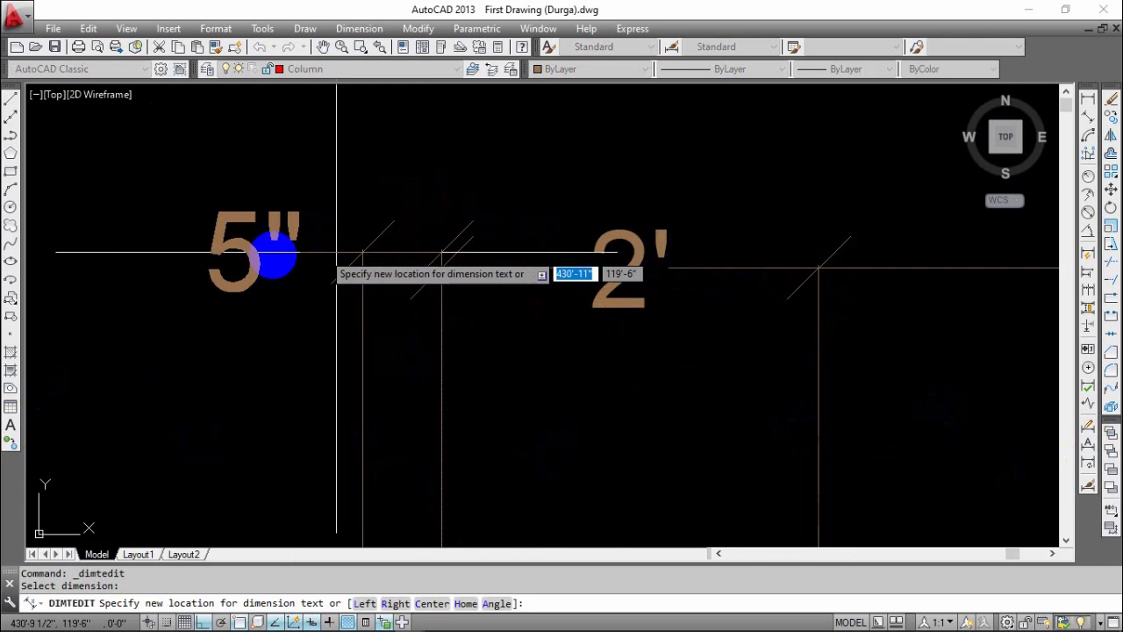
left_click(421, 264)
scroll(474, 347, "up", 4)
middle_click_drag(461, 364, 448, 406)
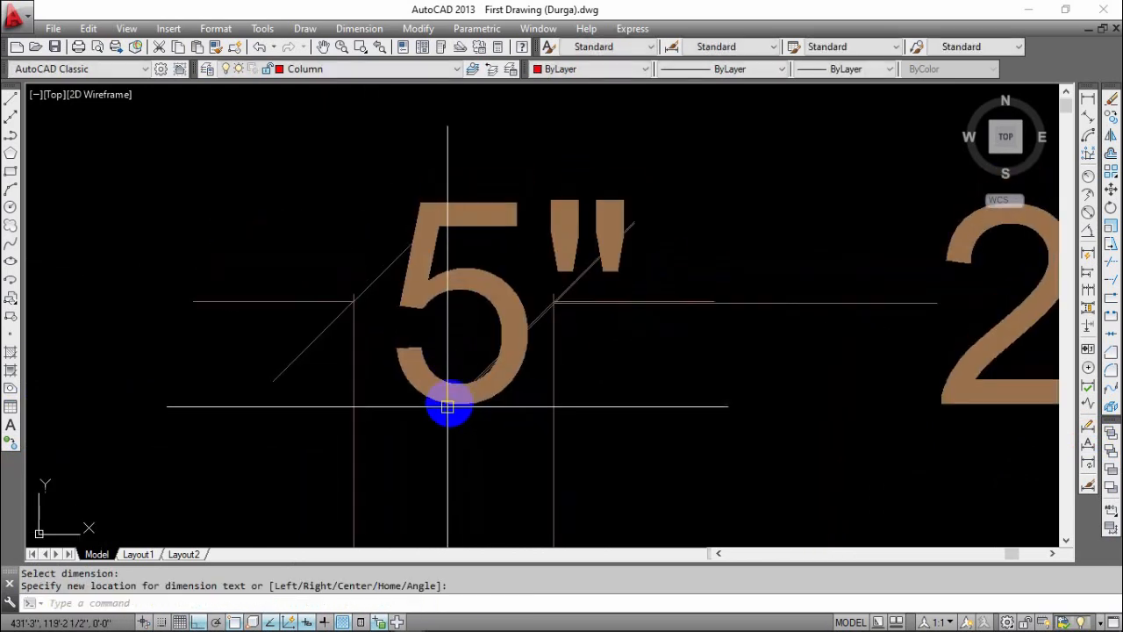
left_click(497, 281)
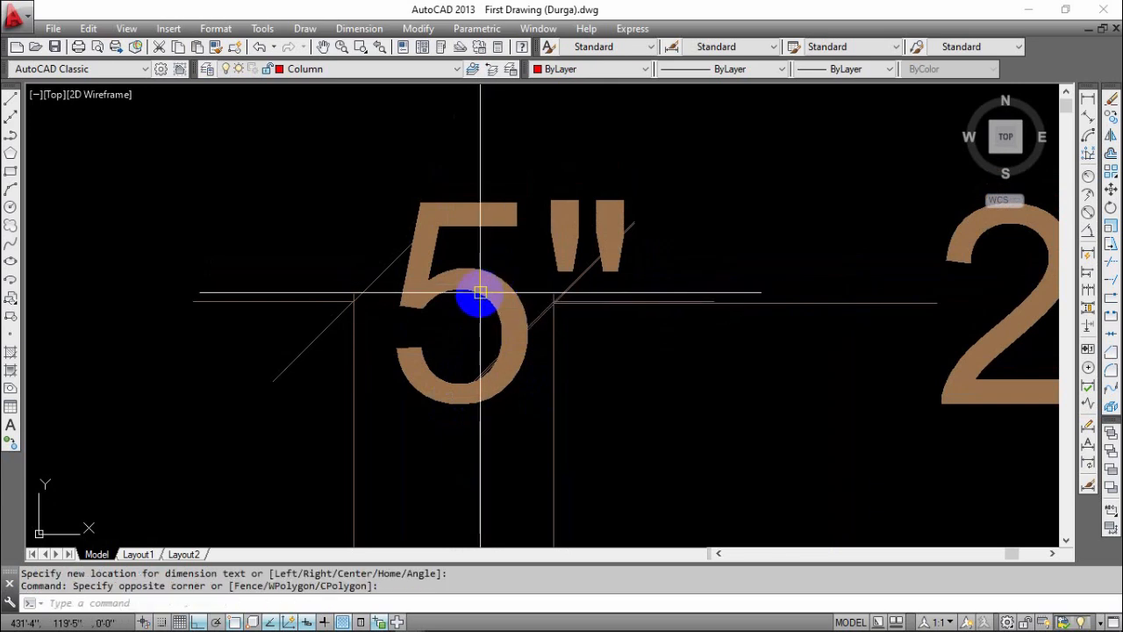
left_click(431, 297)
right_click(425, 293)
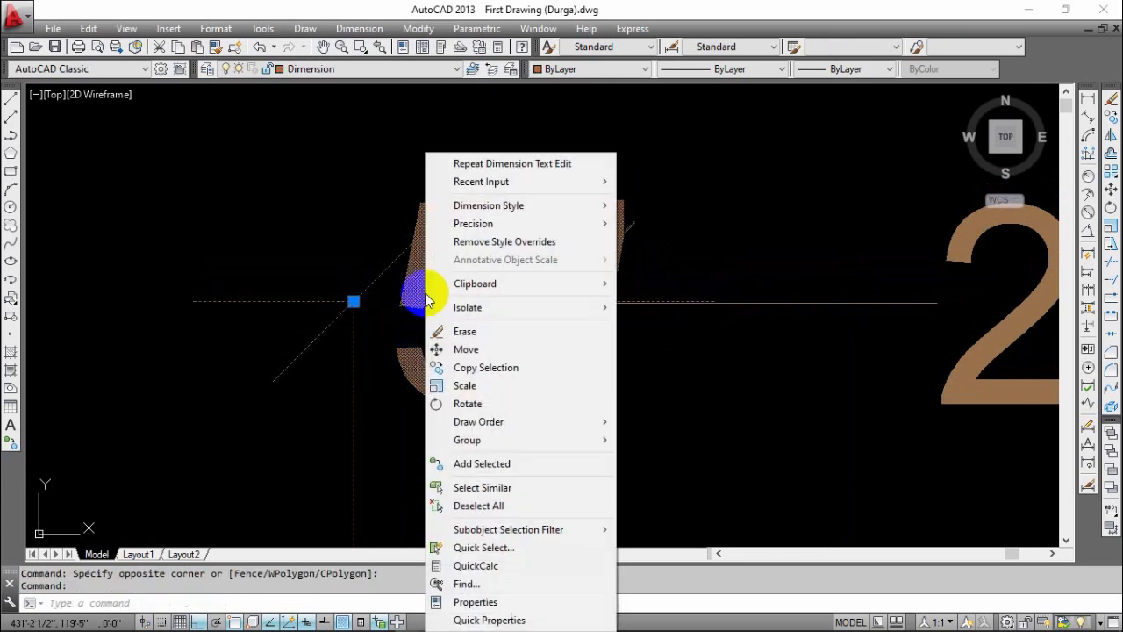
mouse_move(484, 205)
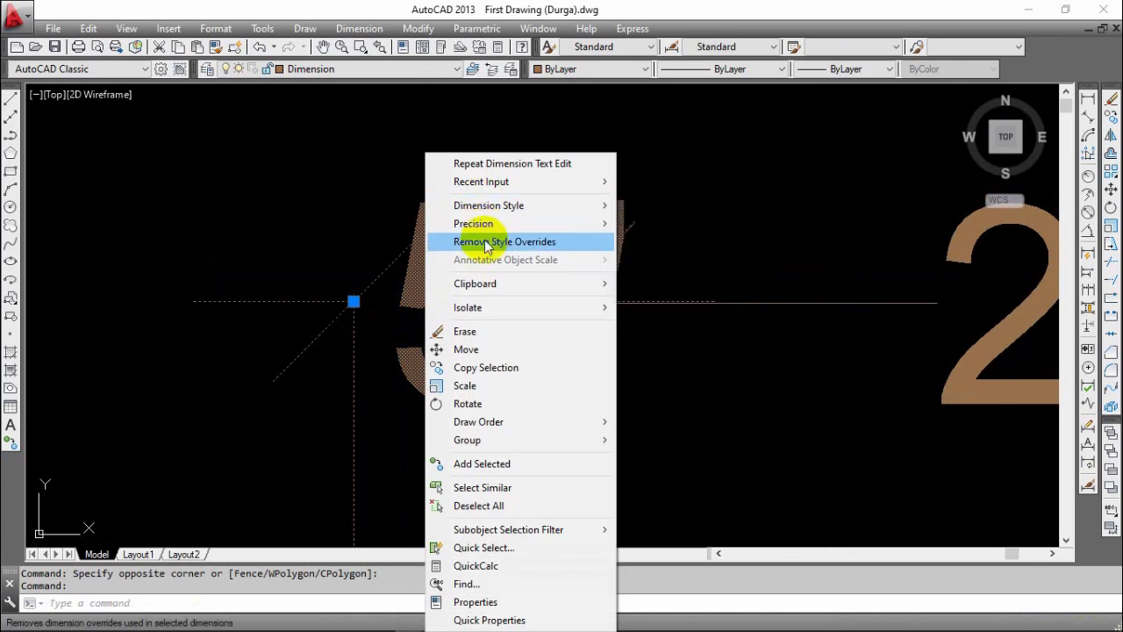
mouse_move(501, 183)
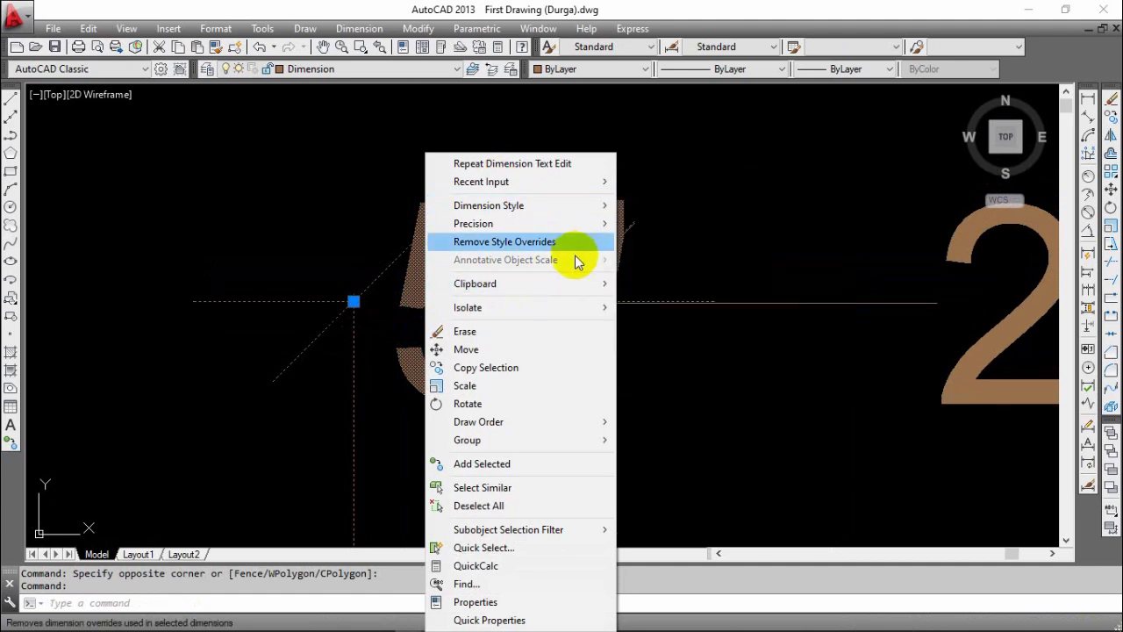
left_click(663, 363)
key("Escape")
- Relocate the 5" dimension text to the west, outside its outer extension line at the string's west end
scroll(511, 314, "down", 2)
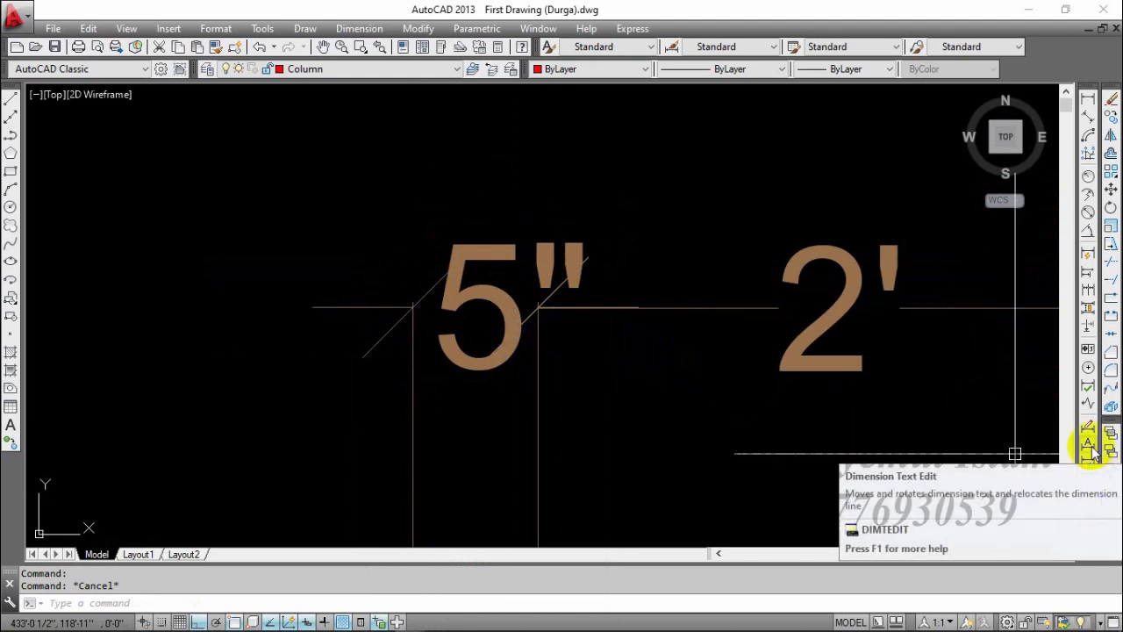
key("Escape")
scroll(557, 303, "down", 4)
middle_click_drag(580, 352, 573, 362)
scroll(483, 326, "up", 2)
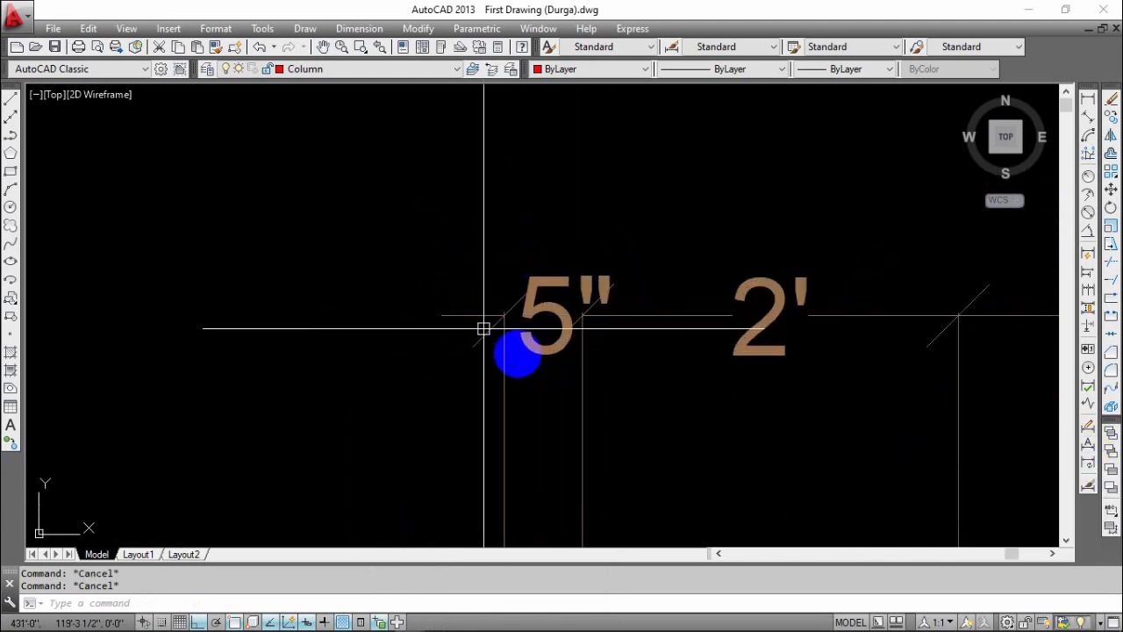
left_click(1088, 446)
left_click(532, 316)
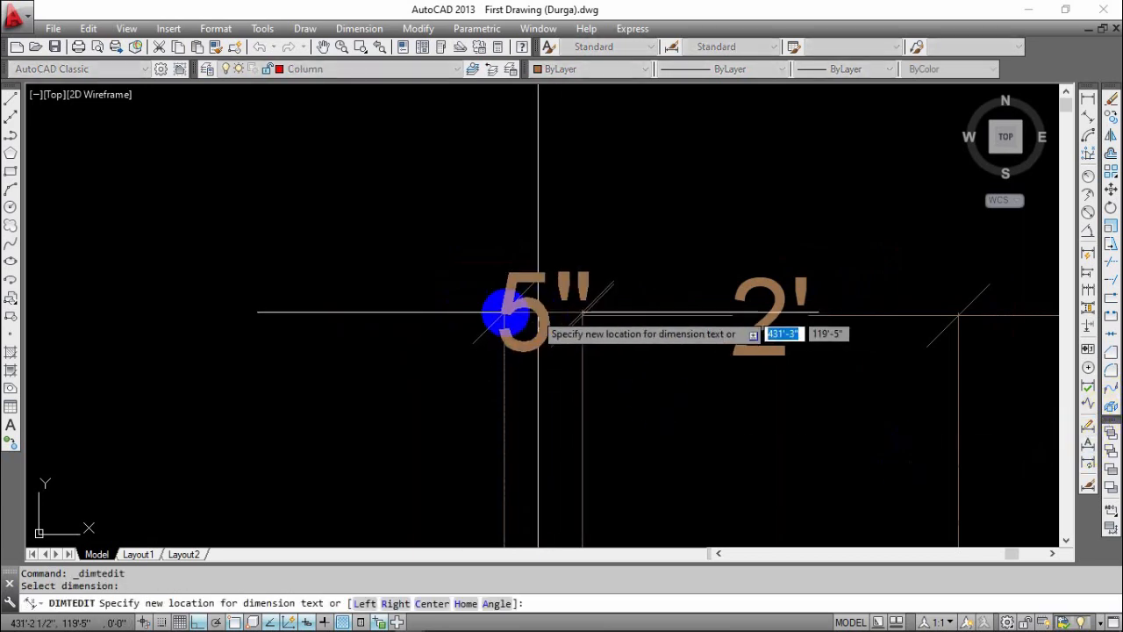
left_click(422, 315)
middle_click_drag(615, 404, 557, 361)
middle_click_drag(631, 367, 627, 357)
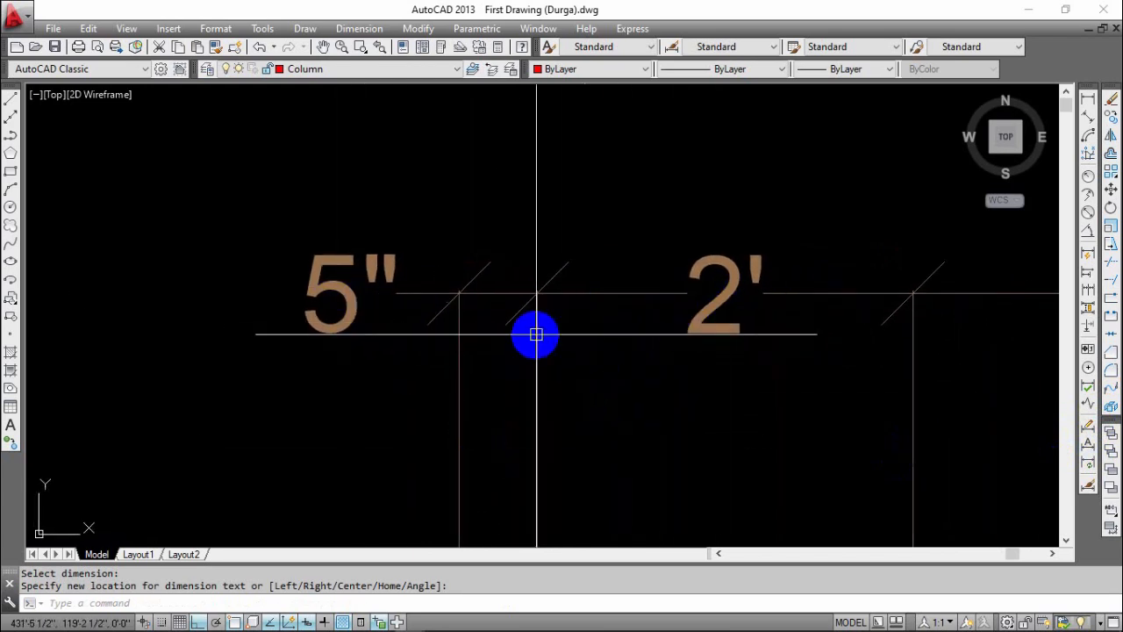
- Place a vertical linear dimension along the toilet's west wall, from its northwest outer corner to its southwest outer corner
scroll(536, 334, "down", 4)
middle_click_drag(525, 400, 401, 341)
scroll(463, 371, "down", 4)
middle_click_drag(462, 371, 328, 274)
mouse_move(523, 264)
middle_mouse_down()
mouse_move(442, 231)
mouse_move(479, 212)
middle_mouse_up()
scroll(456, 195, "down", 3)
middle_click_drag(427, 344, 476, 321)
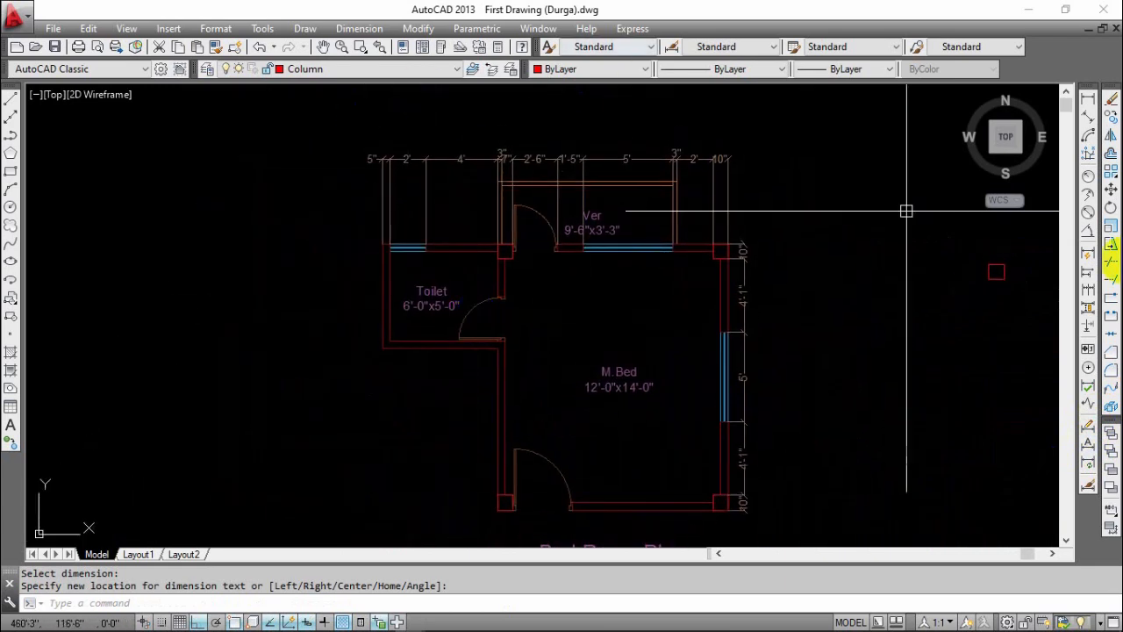
left_click(1088, 100)
scroll(404, 281, "up", 3)
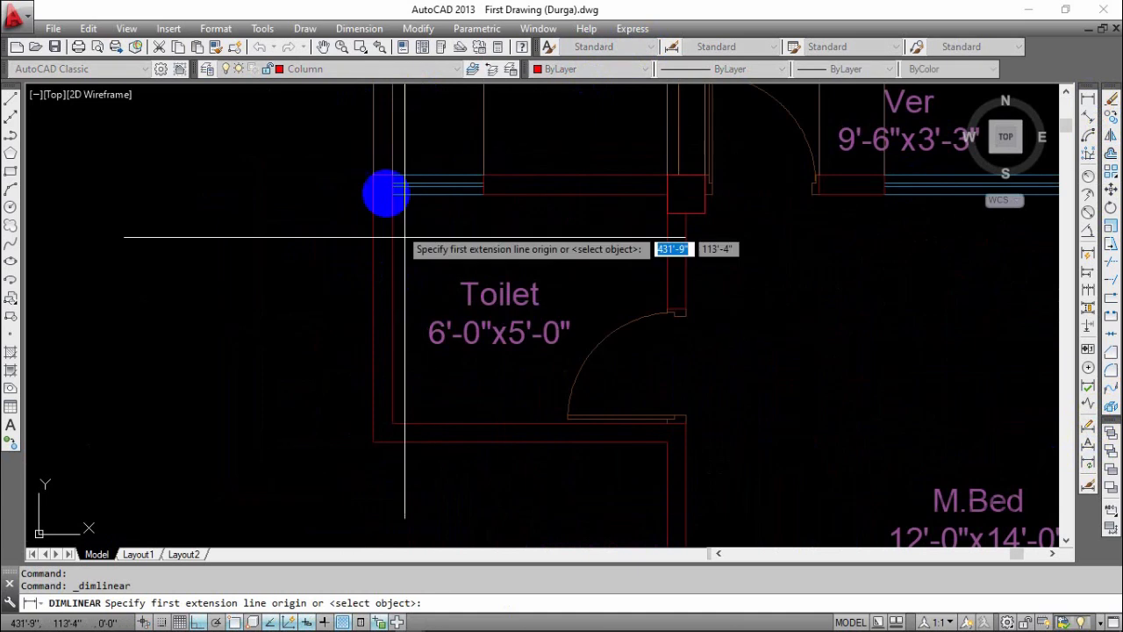
left_click(374, 176)
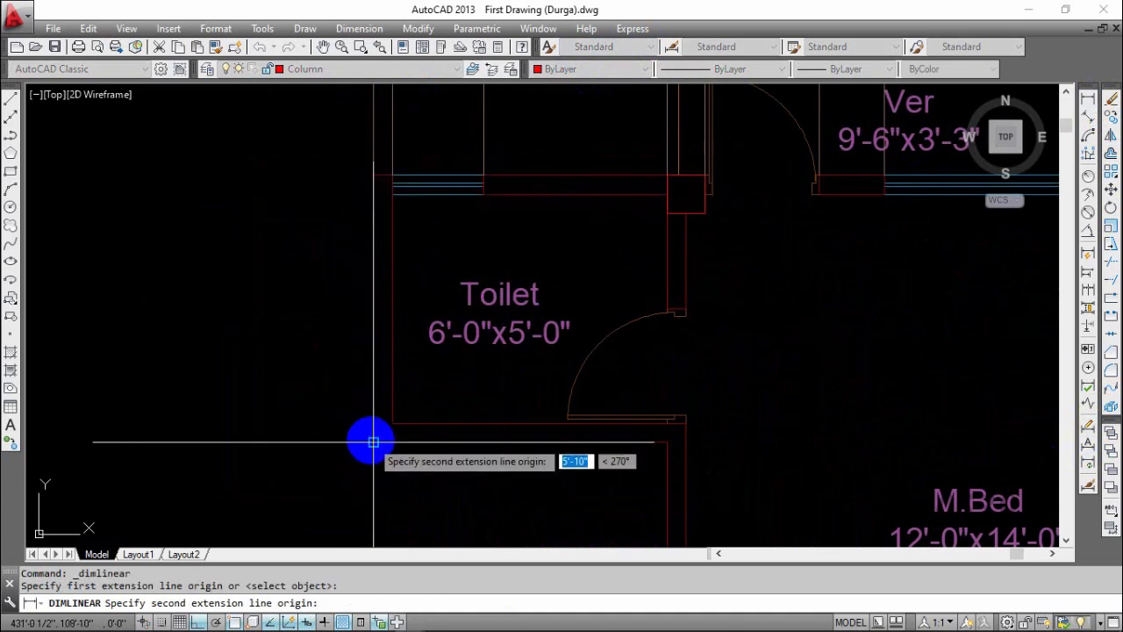
left_click(374, 441)
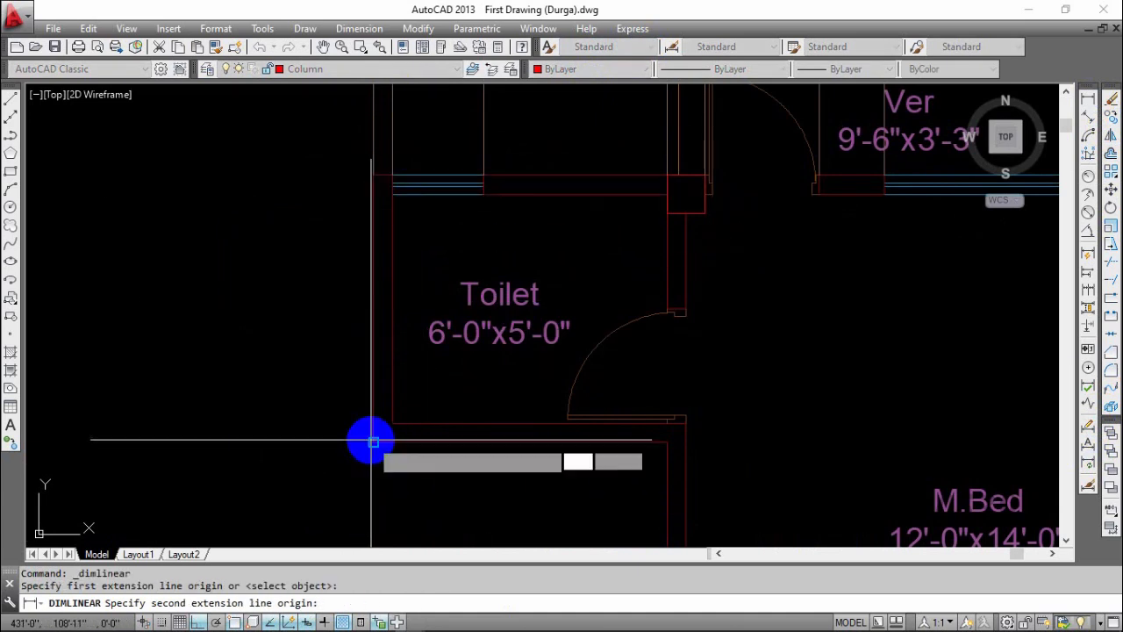
left_click(312, 327)
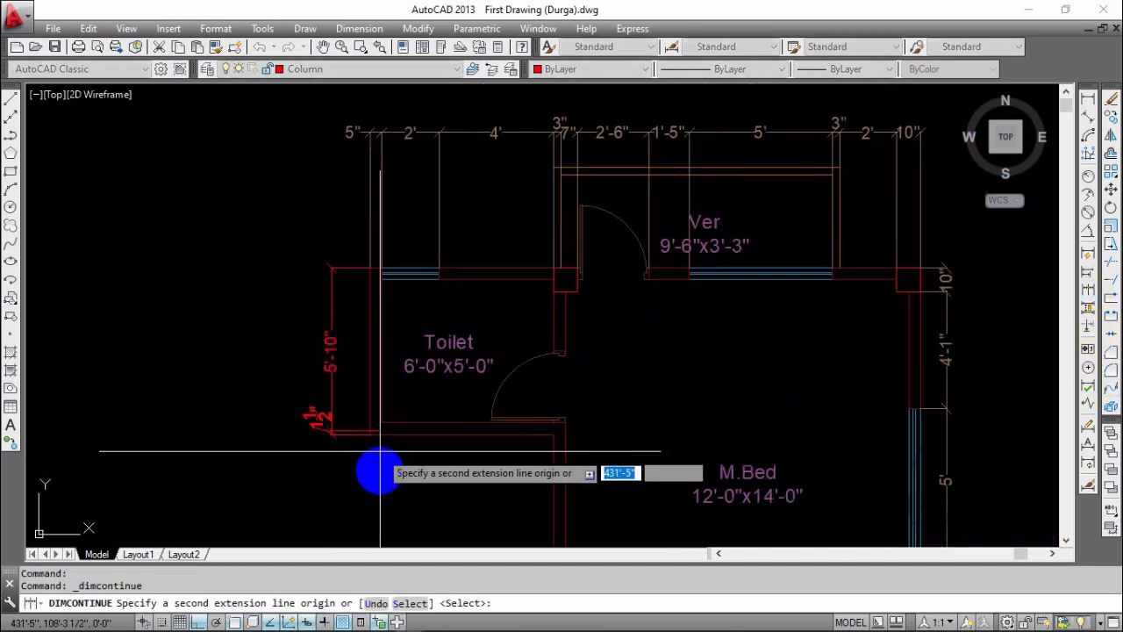
- Continue the west-side dimension string south to the upper and lower edges of the bedroom's southwest column
scroll(376, 461, "up", 3)
middle_click_drag(463, 313, 532, 235)
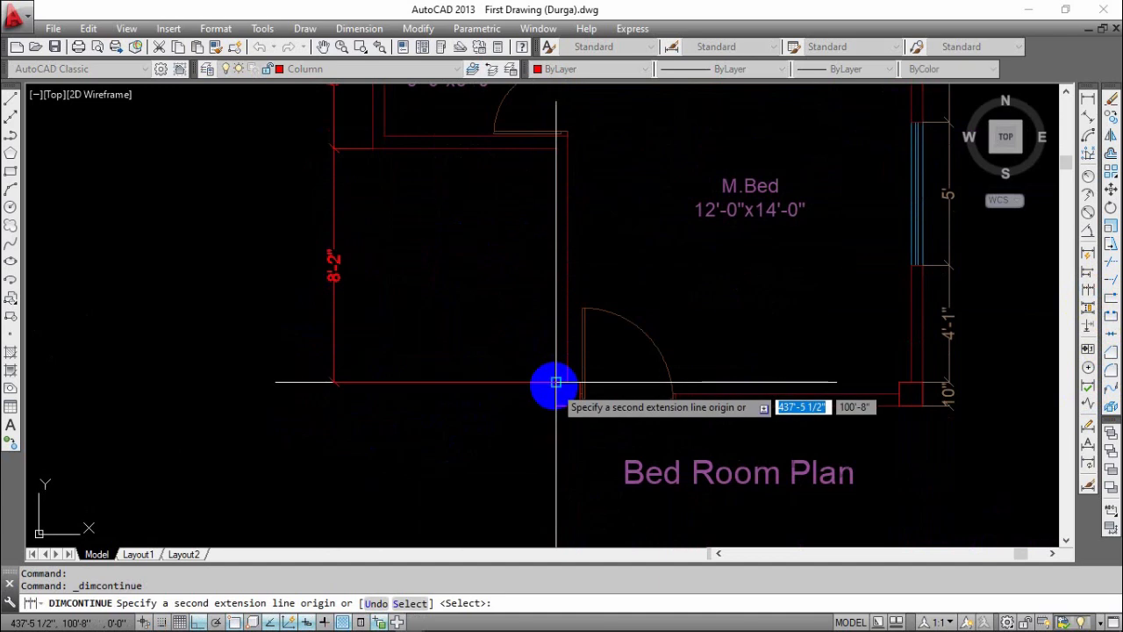
left_click(555, 384)
left_click(555, 405)
middle_click_drag(463, 497, 442, 538)
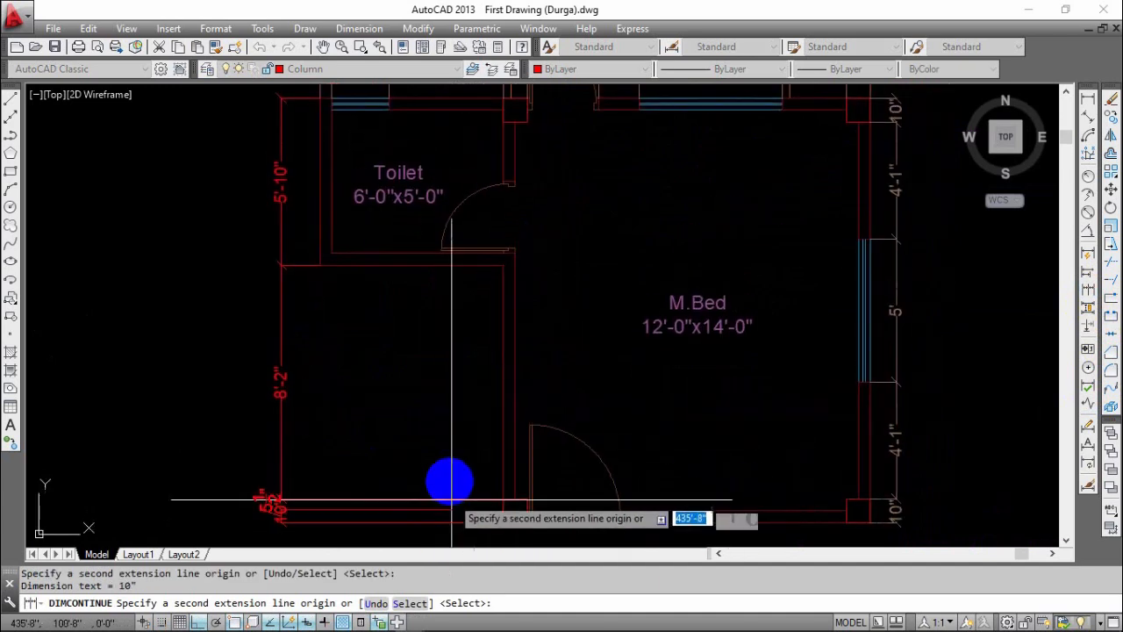
key("Escape")
- Move the dimension string along the plan's west side to the Dimension layer
middle_click_drag(324, 243, 429, 305)
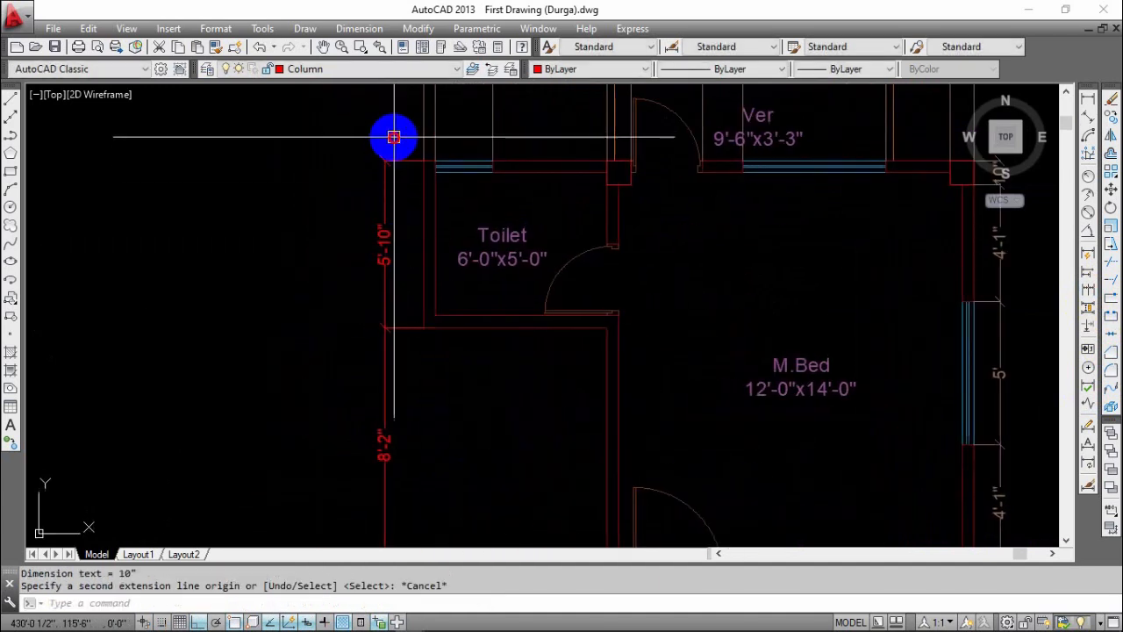
left_click(394, 137)
scroll(343, 369, "down", 5)
left_click(343, 388)
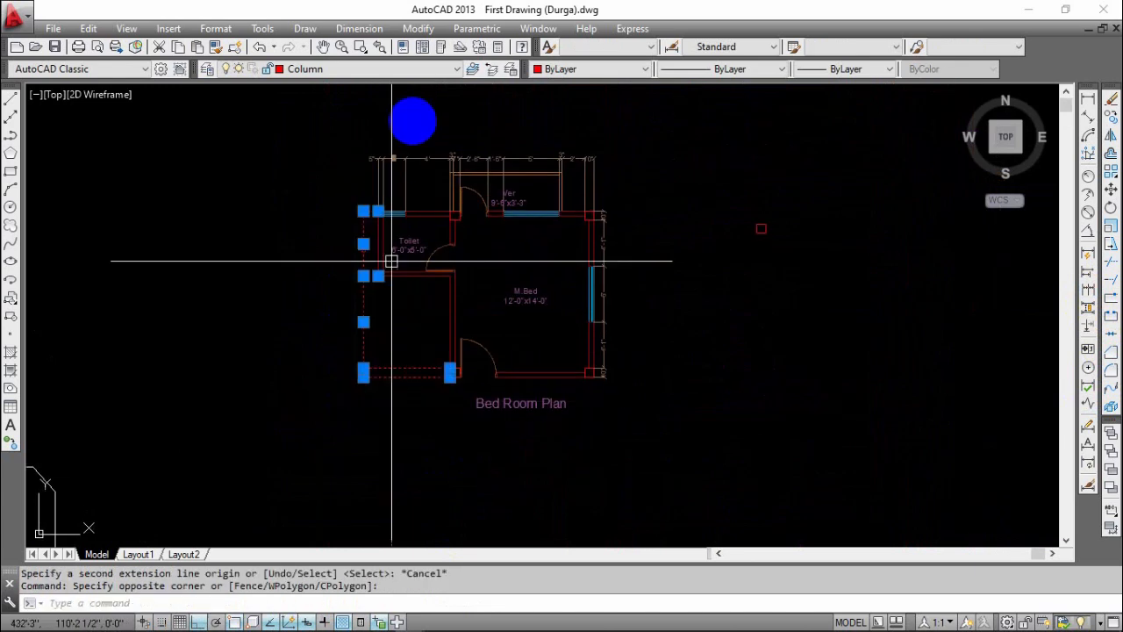
left_click(401, 71)
left_click(368, 126)
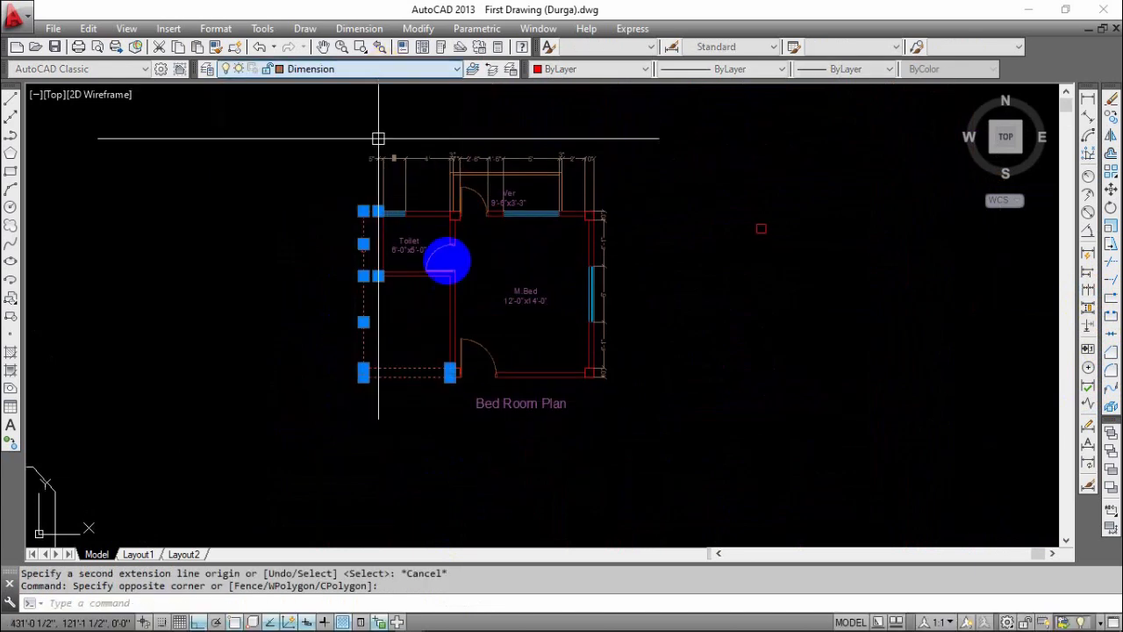
middle_click_drag(379, 138, 453, 377)
mouse_move(579, 413)
middle_mouse_down()
mouse_move(567, 384)
mouse_move(505, 386)
mouse_move(466, 439)
mouse_move(466, 458)
middle_mouse_up()
key("Escape")
- Move the verandah label horizontally east so it sits between the window's extension lines
scroll(506, 386, "up", 2)
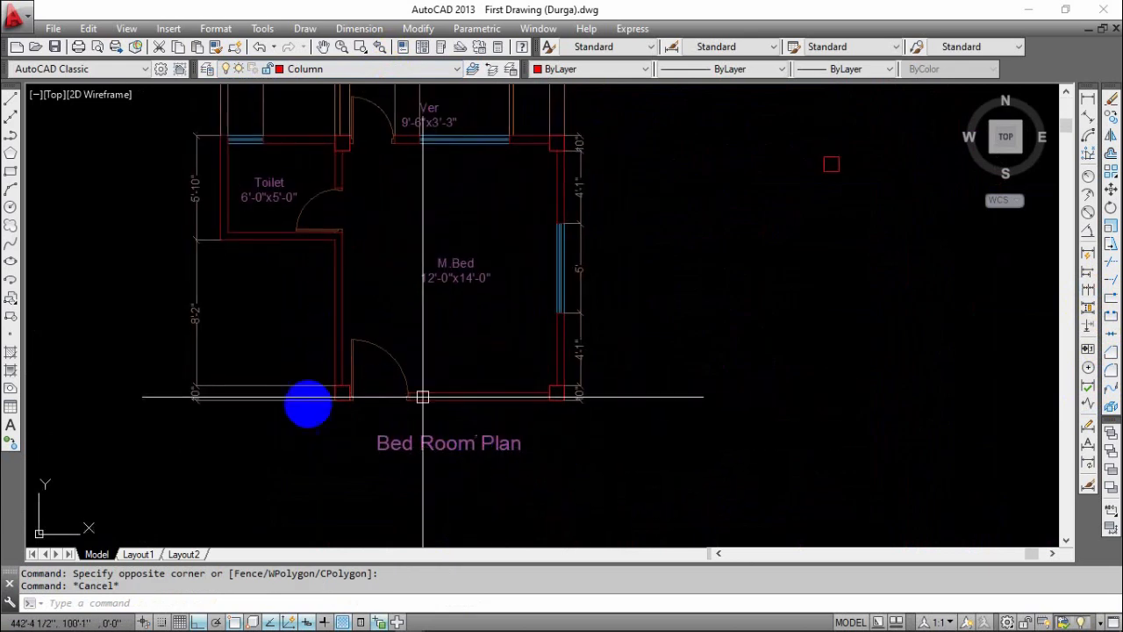
middle_click_drag(456, 282, 489, 413)
middle_click_drag(531, 363, 653, 370)
middle_click_drag(609, 406, 617, 360)
scroll(555, 193, "up", 3)
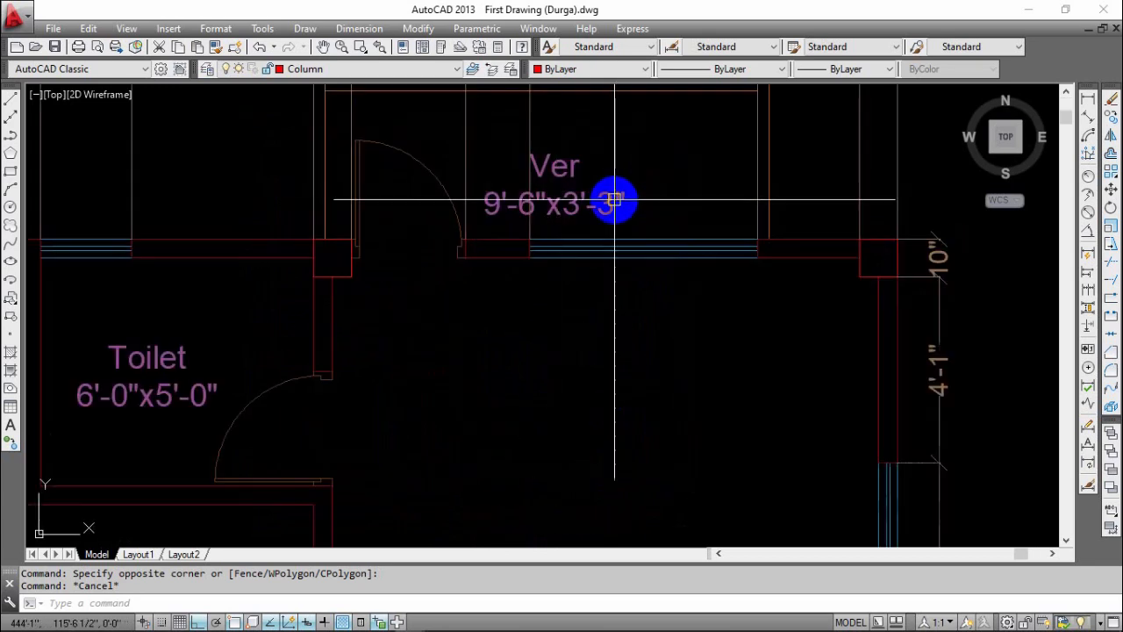
type("m")
key("Return")
left_click(518, 391)
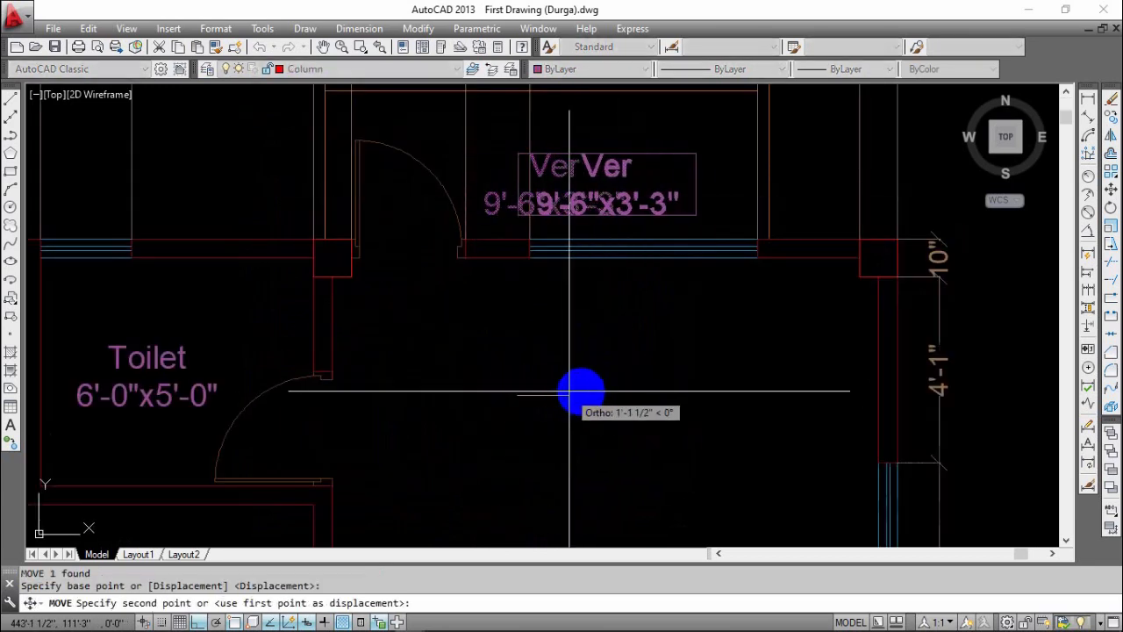
left_click(588, 391)
- Move the verandah label slightly north, away from the window beneath it
scroll(597, 364, "down", 3)
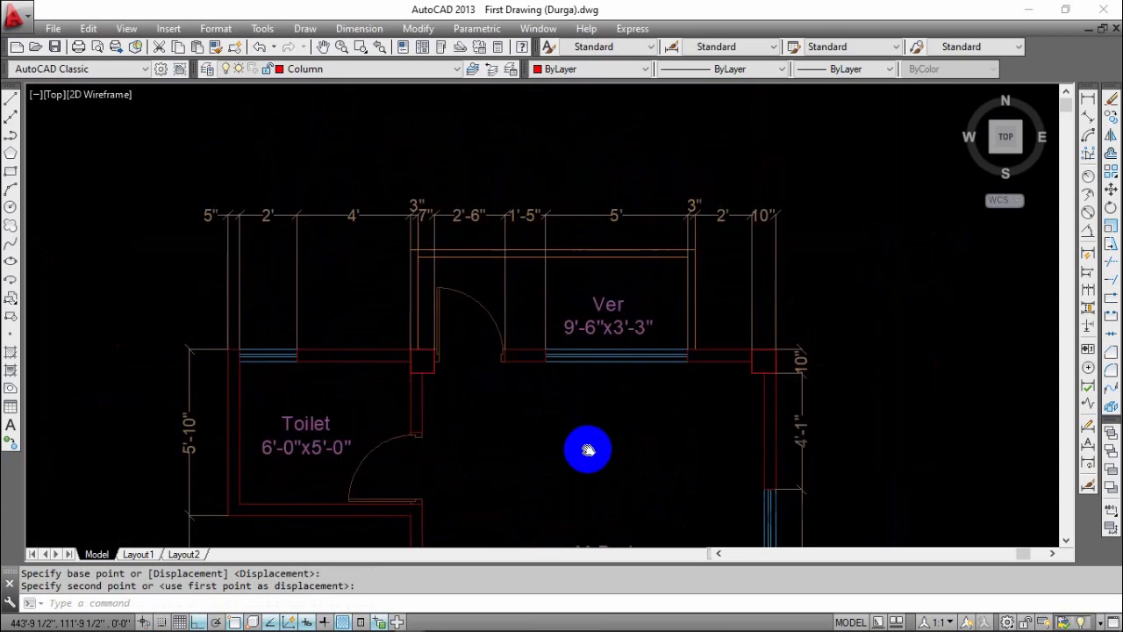
scroll(606, 351, "up", 3)
left_click(606, 351)
left_click(608, 345)
type("m")
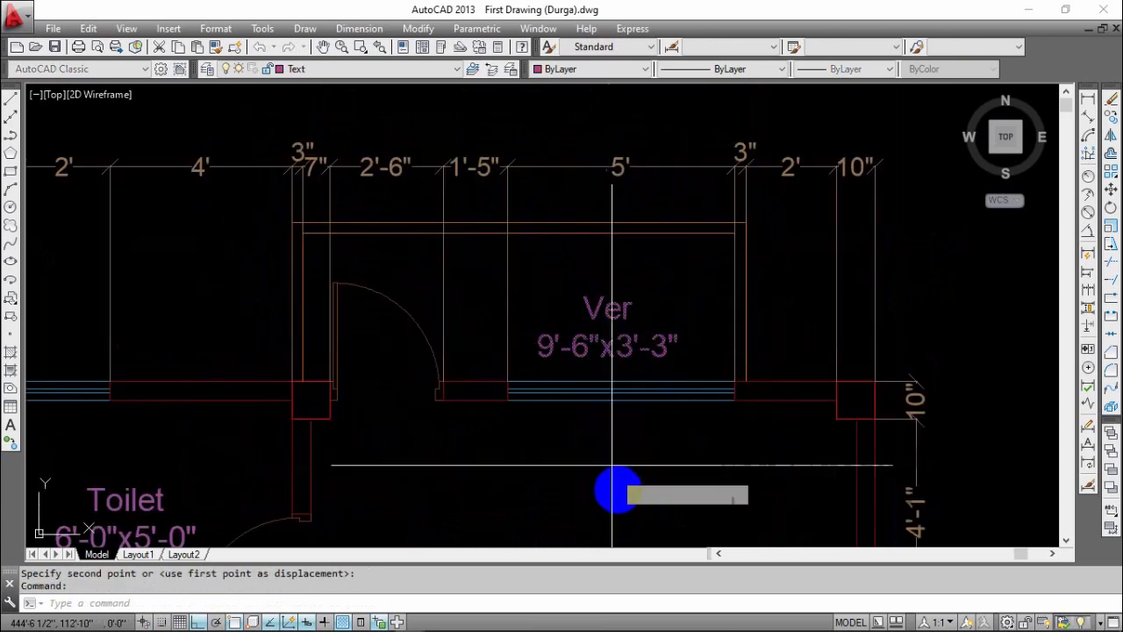
key("Return")
left_click(615, 501)
left_click(617, 478)
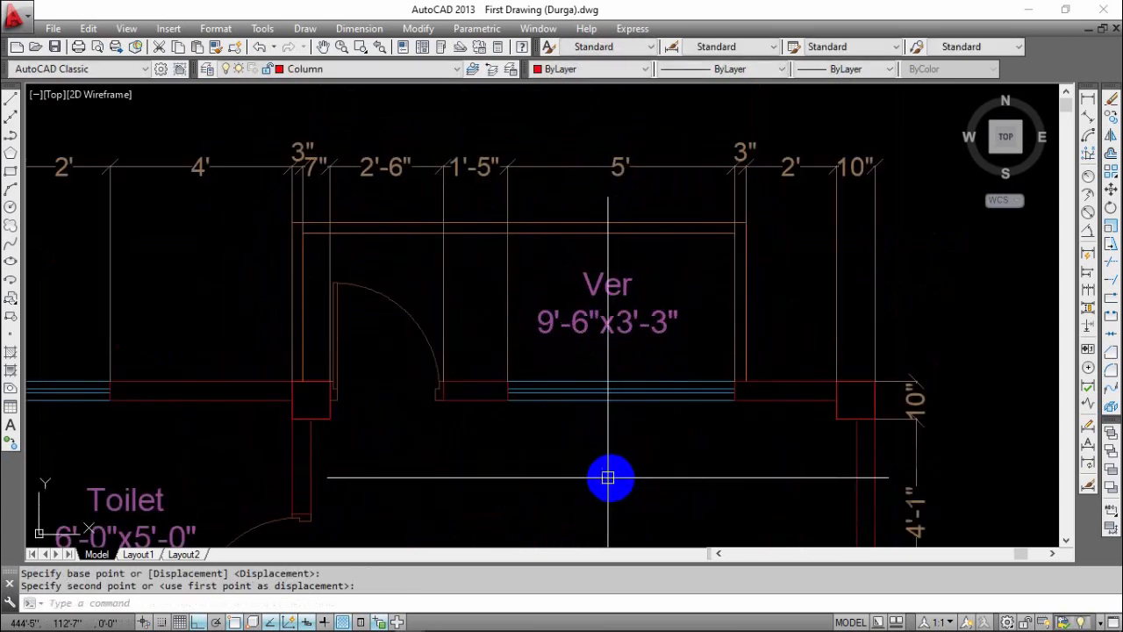
- Erase the stray column square lying east of the bedroom plan
scroll(579, 325, "down", 5)
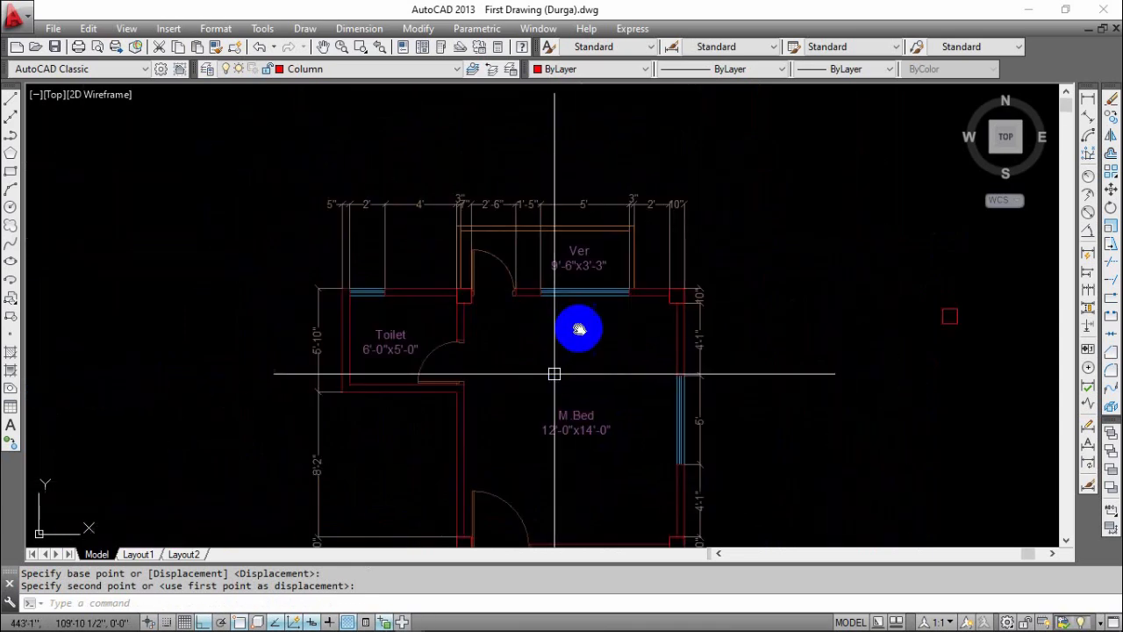
scroll(569, 411, "down", 4)
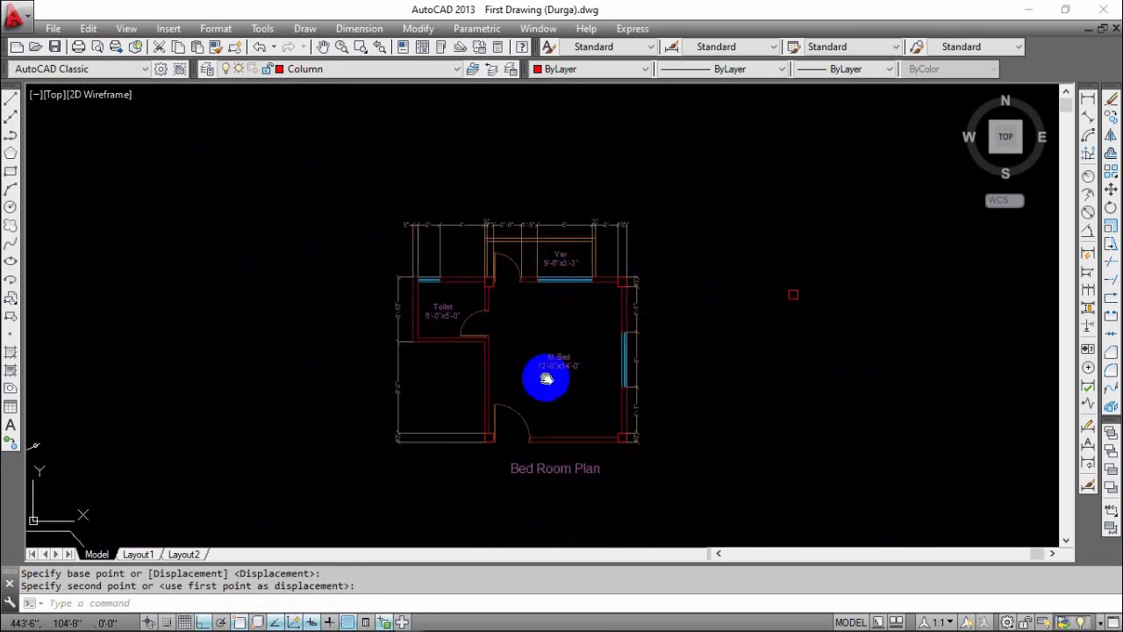
left_click(809, 248)
left_click(753, 337)
type("e")
key("Return")
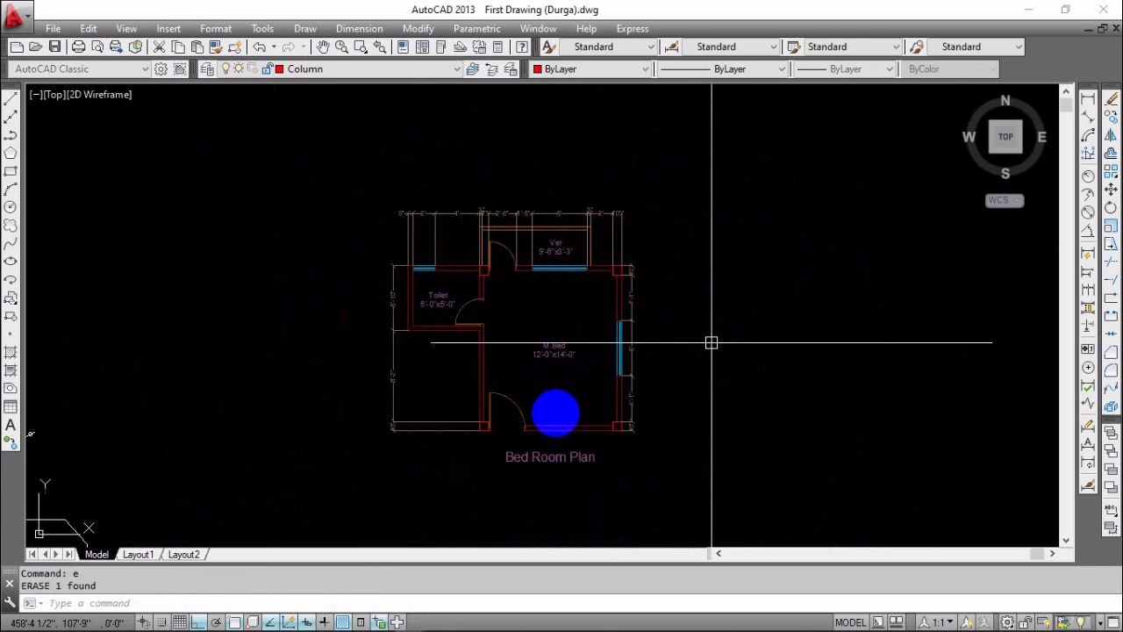
scroll(552, 413, "up", 4)
middle_click_drag(548, 380, 521, 397)
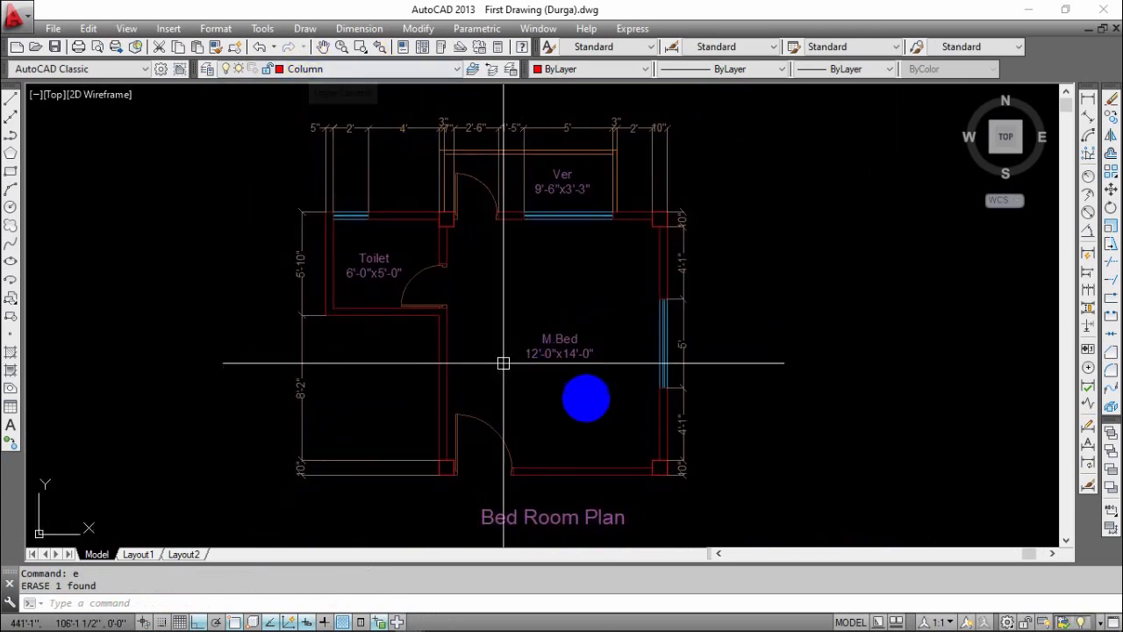
scroll(468, 458, "up", 2)
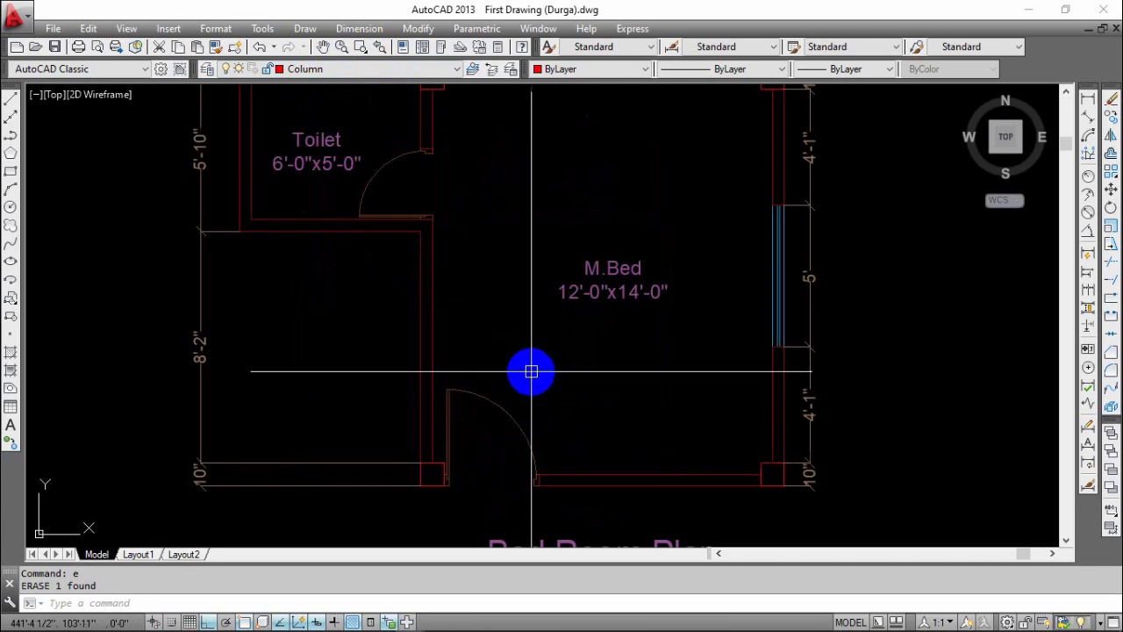
middle_click_drag(531, 371, 535, 421)
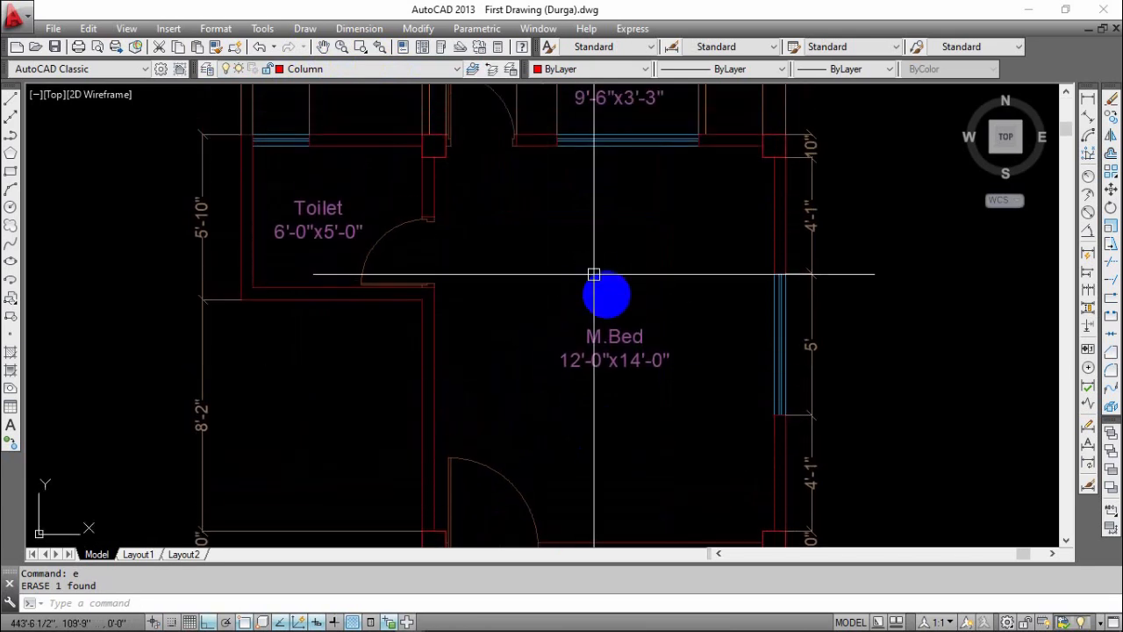
middle_click_drag(594, 275, 594, 342)
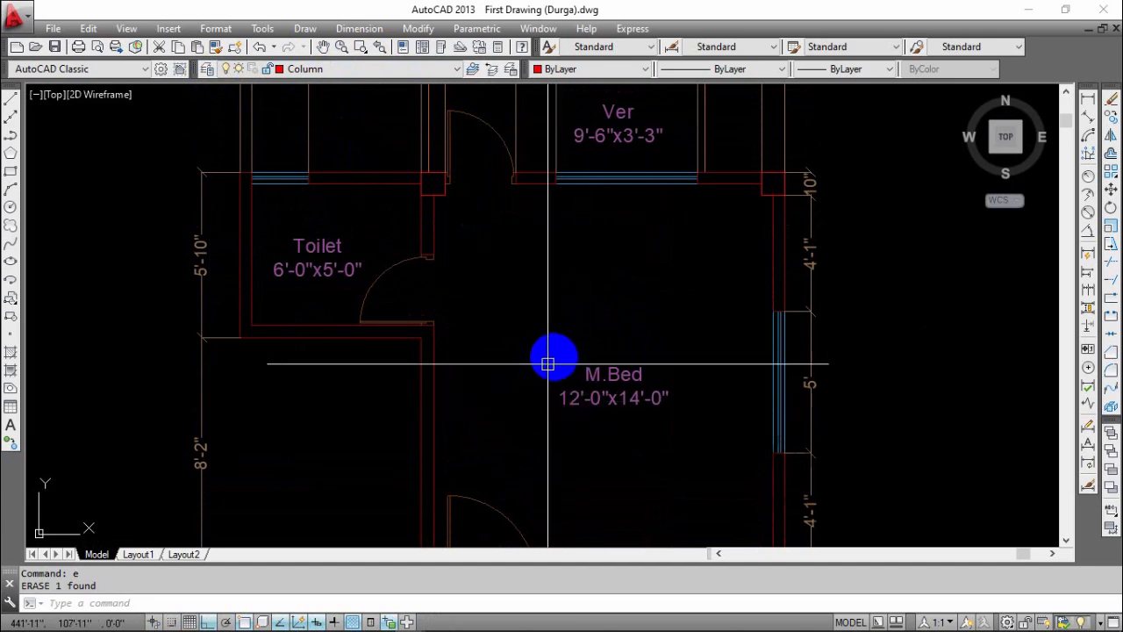
scroll(505, 275, "down", 2)
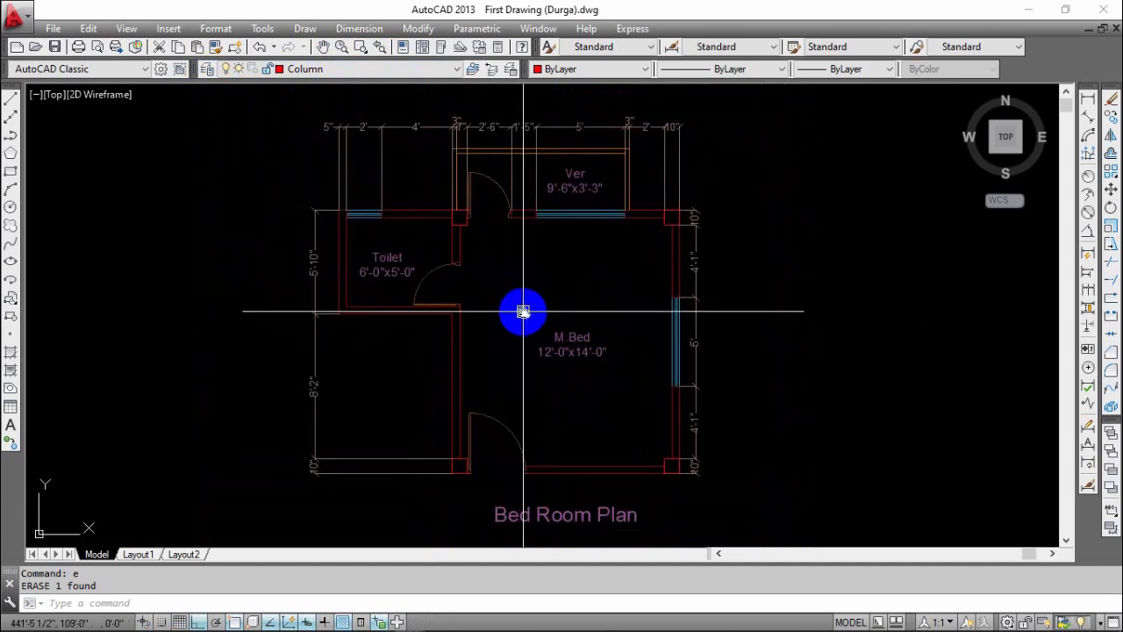